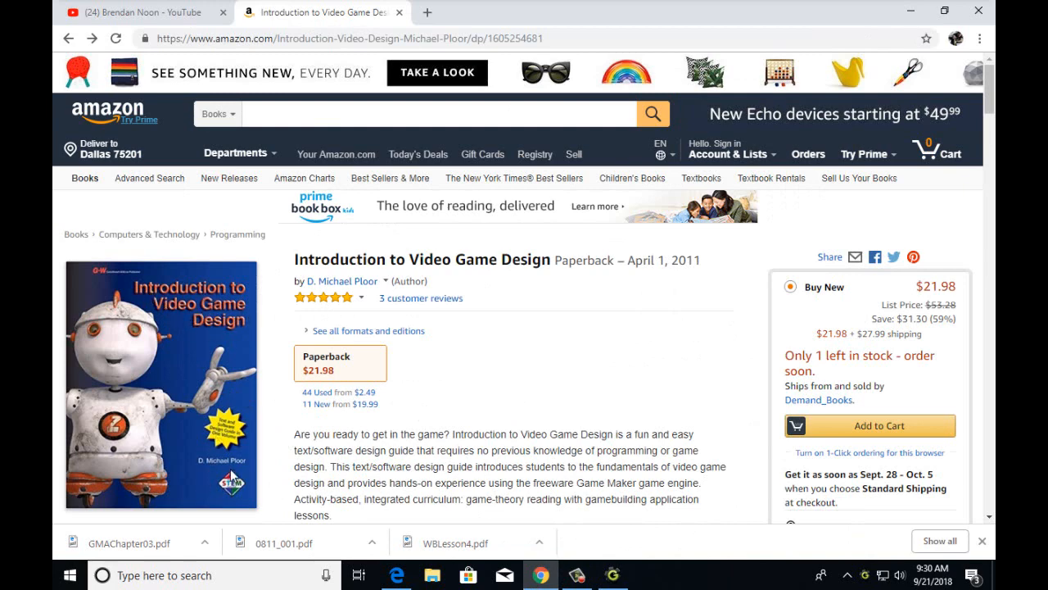
- Switch to Edge and read the How to Begin instructions in Lesson5PT1.pdf
left_click(396, 575)
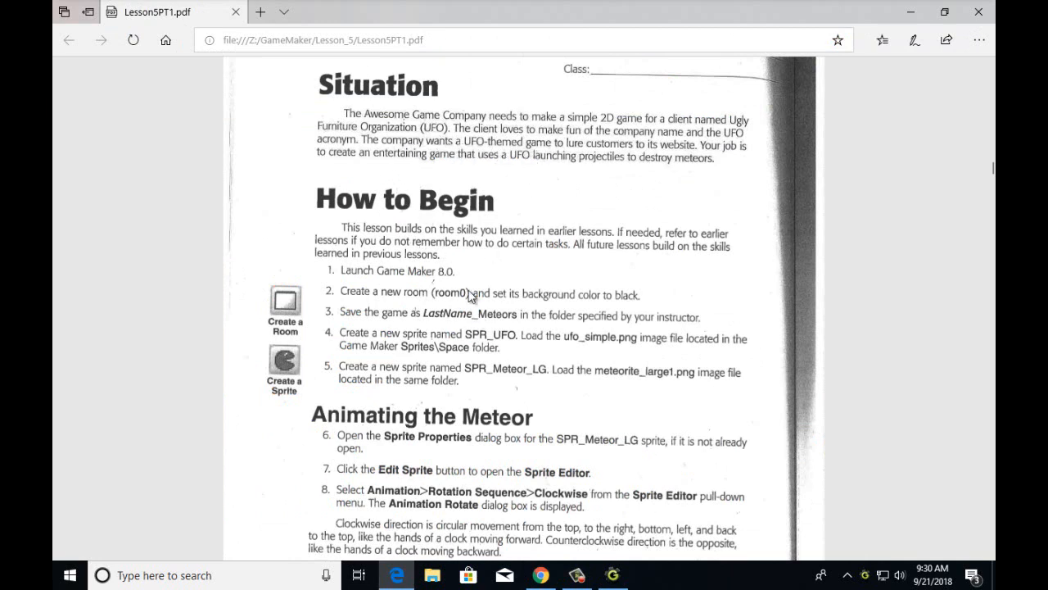
scroll(533, 328, "down", 2)
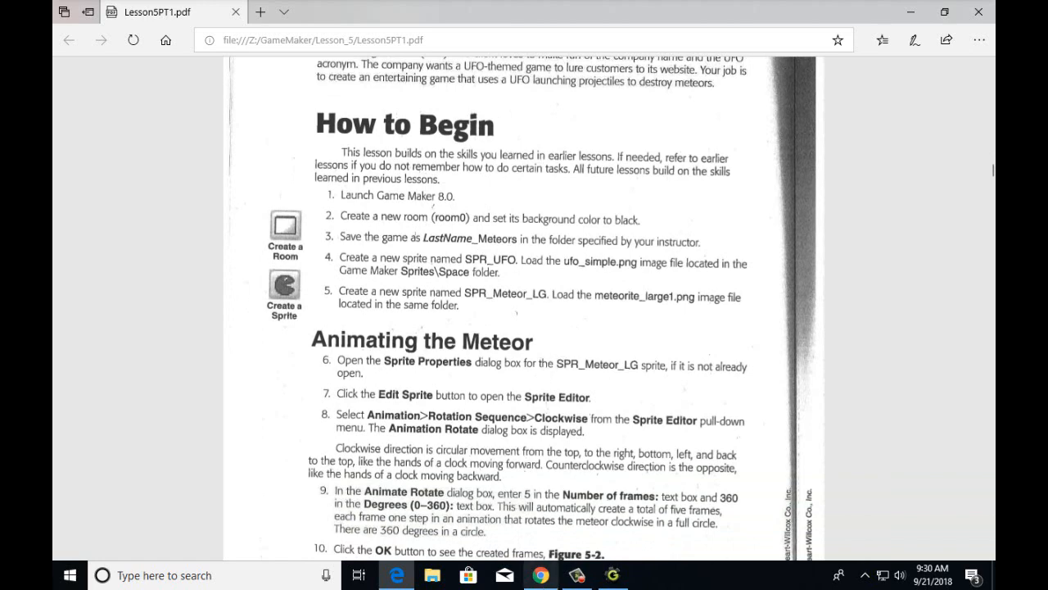
left_click(540, 576)
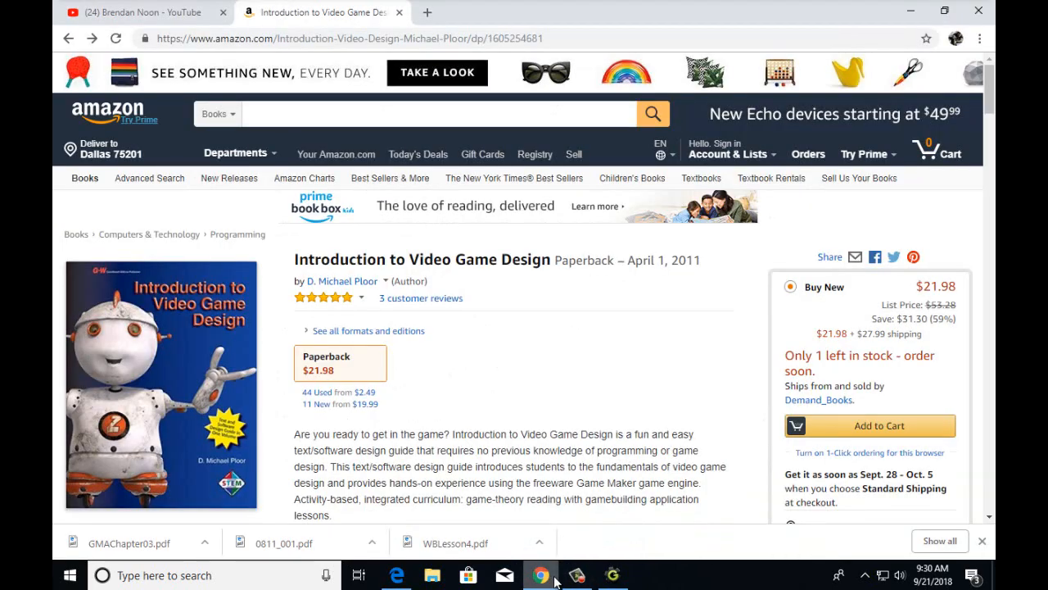
- Switch to GameMaker 8.1 Lite and start a new game
left_click(577, 575)
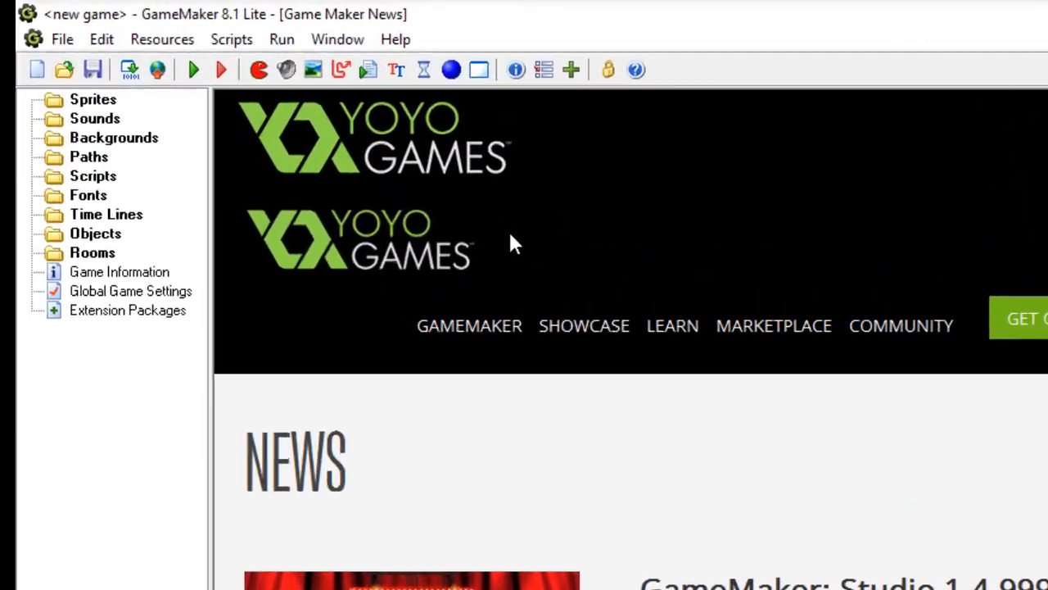
left_click(64, 41)
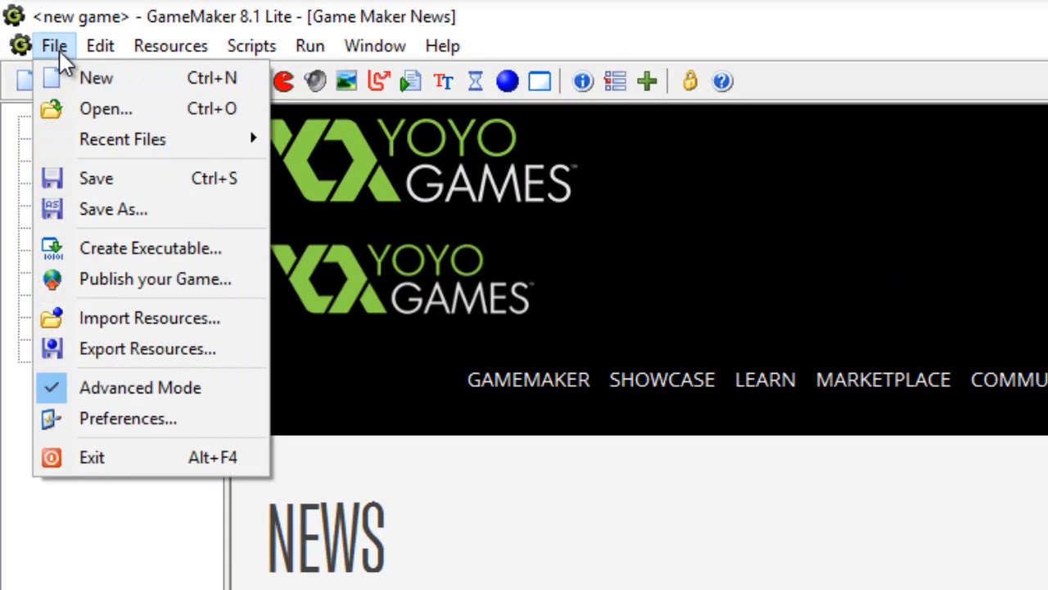
left_click(77, 82)
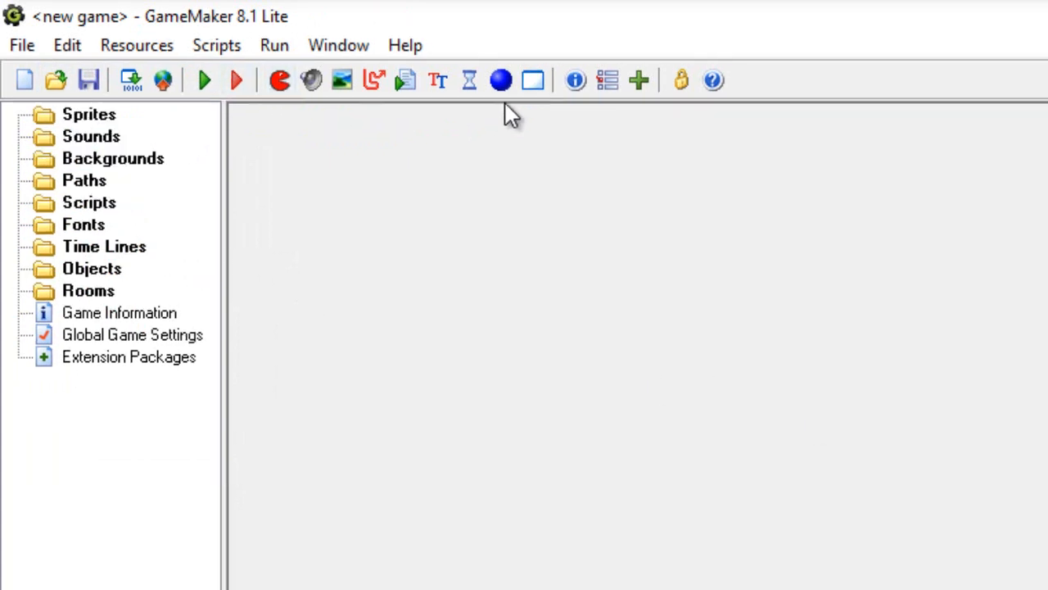
- Create a new room and set its background color to black
left_click(540, 81)
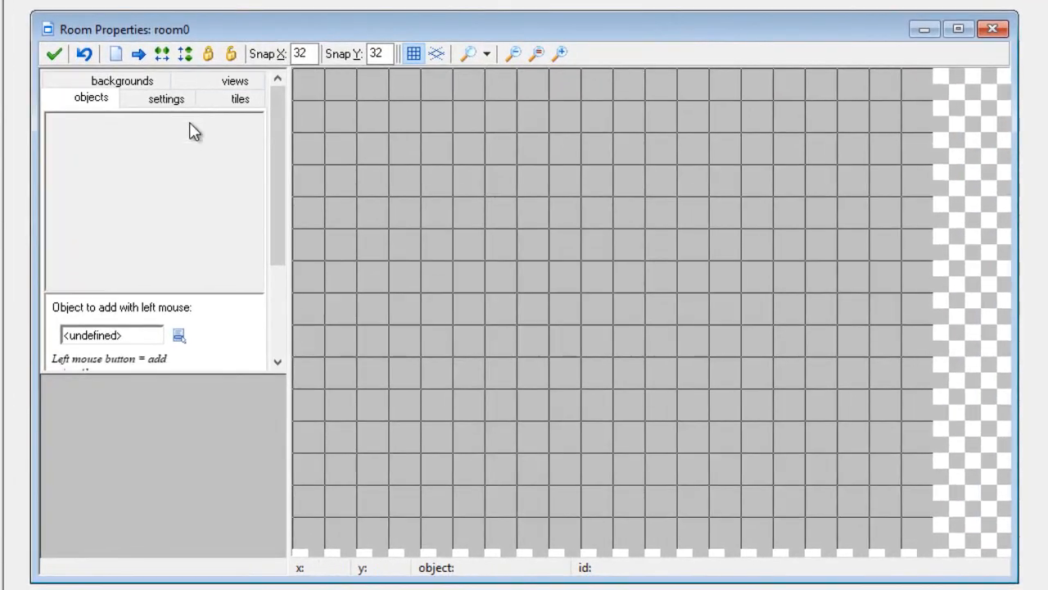
left_click(136, 83)
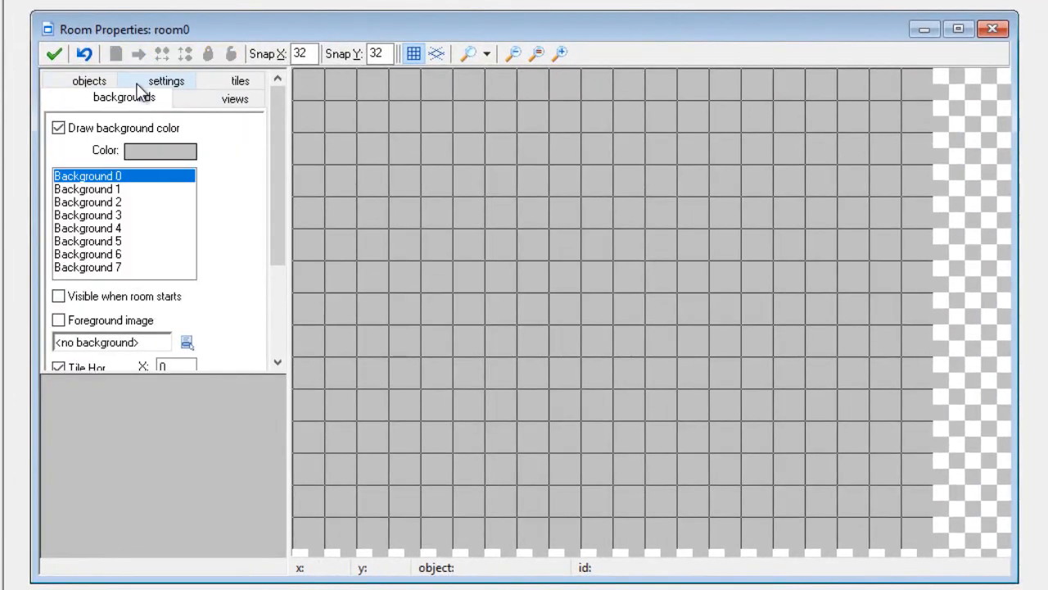
left_click(168, 150)
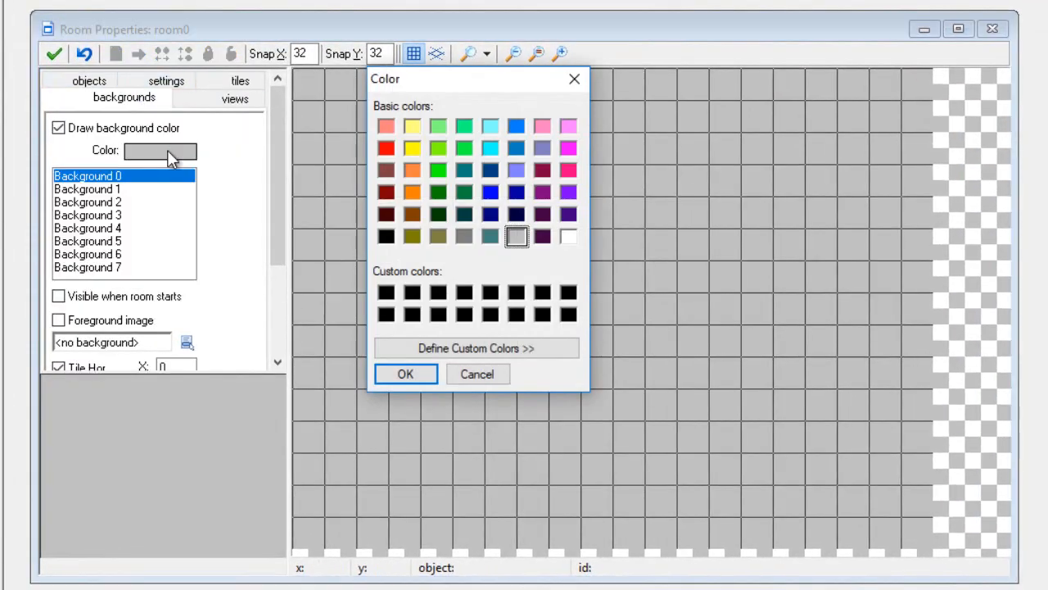
left_click(386, 236)
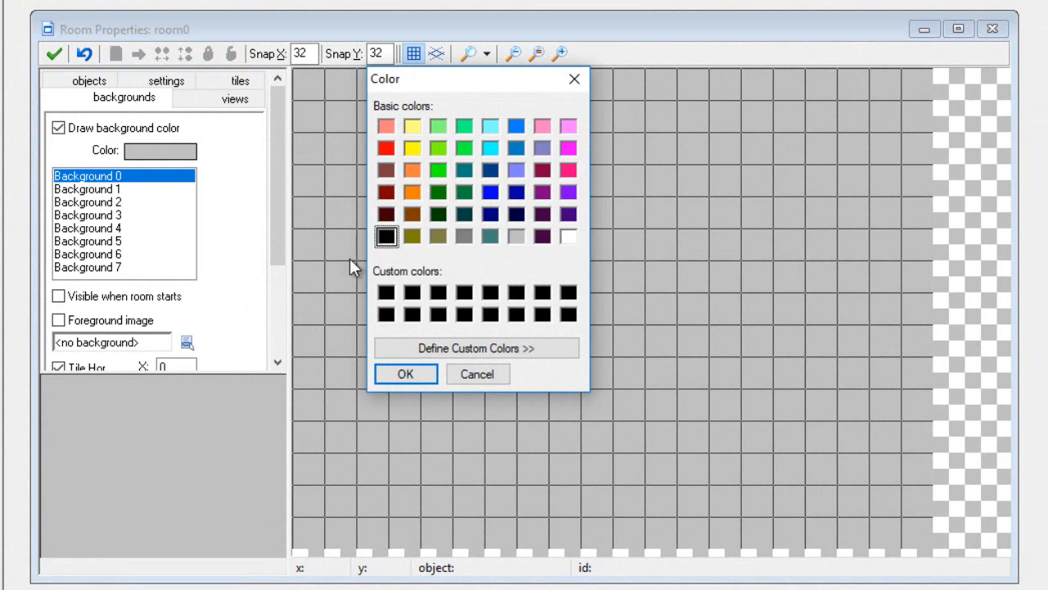
left_click(404, 376)
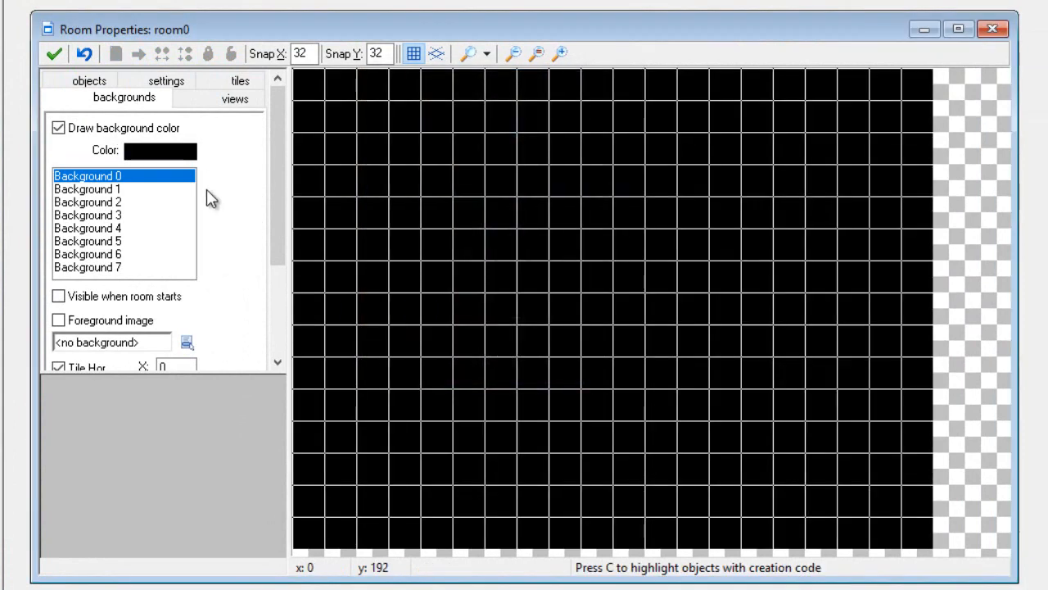
- Name the room room_1, give it the caption "UFO Game", and accept the room properties
left_click(159, 84)
left_click(147, 128)
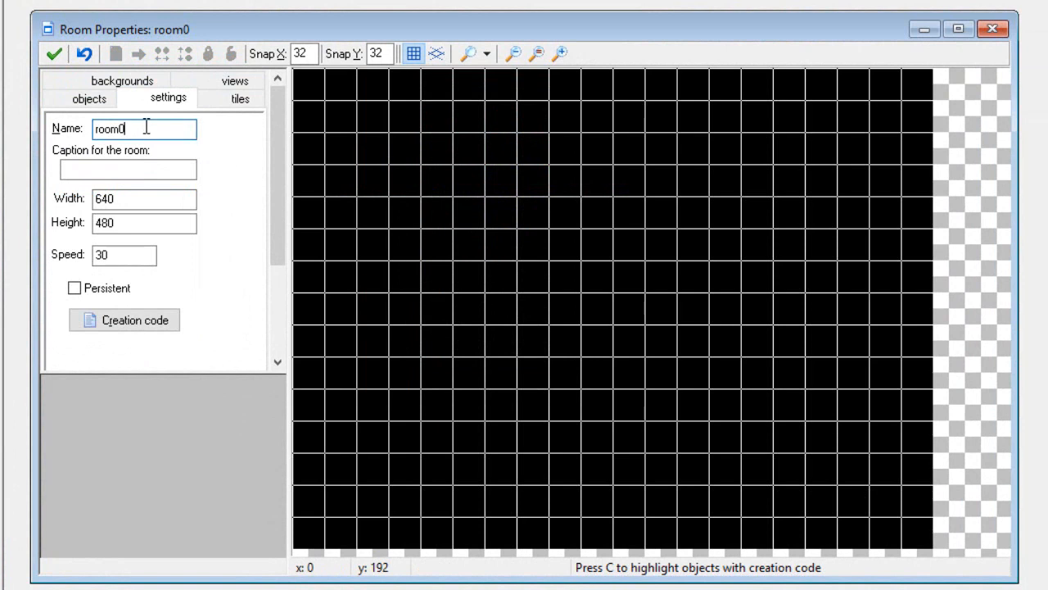
key("BackSpace")
left_click(99, 169)
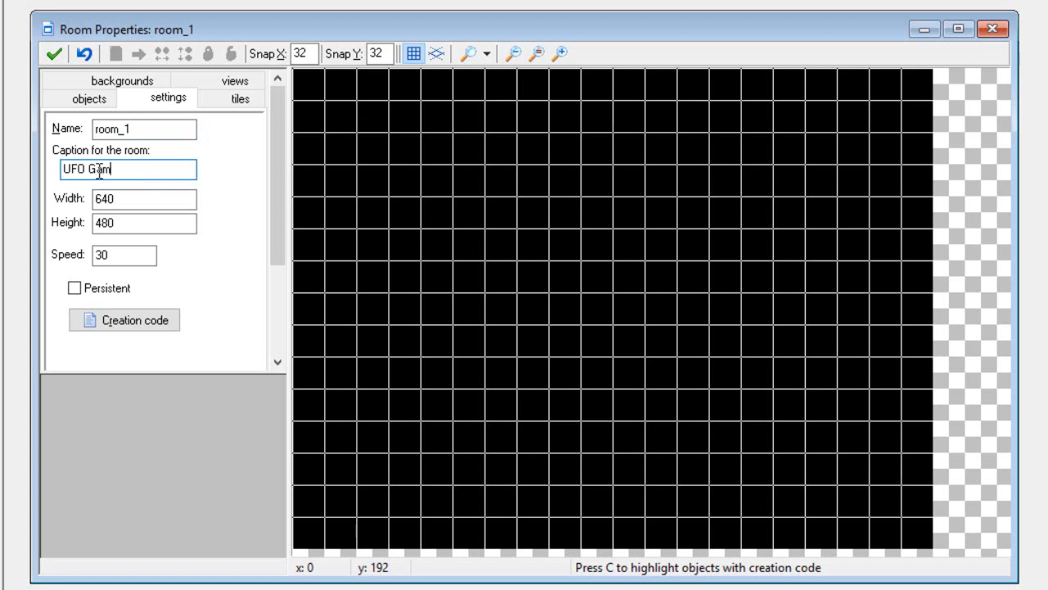
left_click(54, 53)
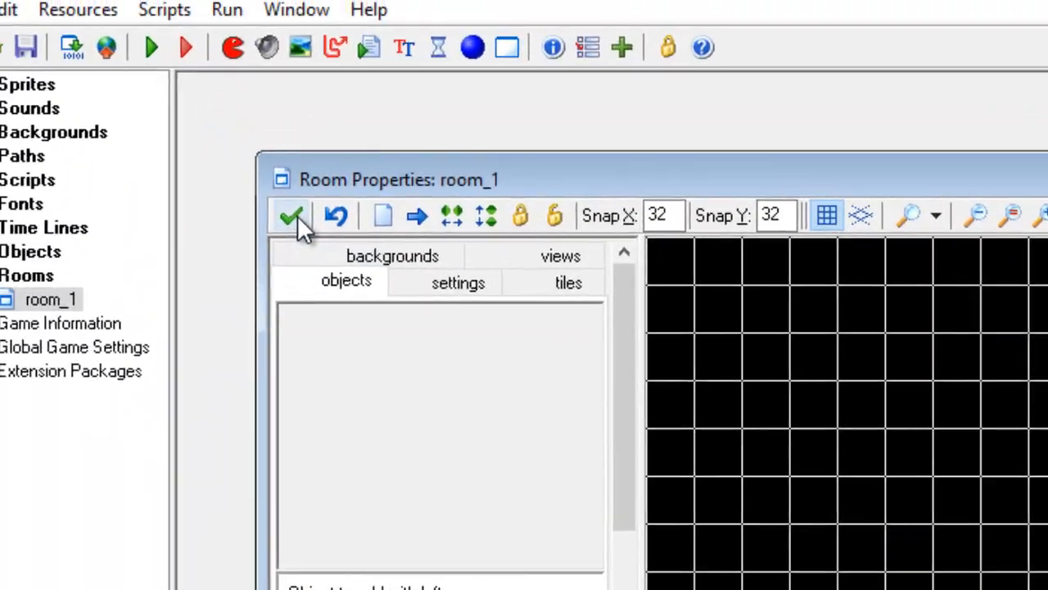
left_click(79, 80)
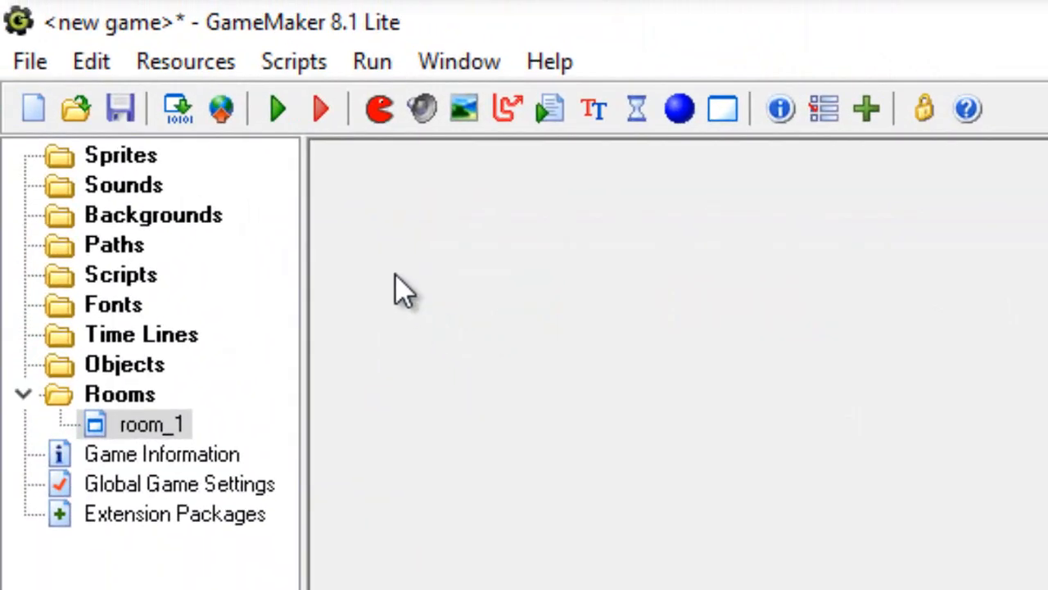
- Create a new sprite and load the ufo_simple image from the Space folder into it
left_click(383, 110)
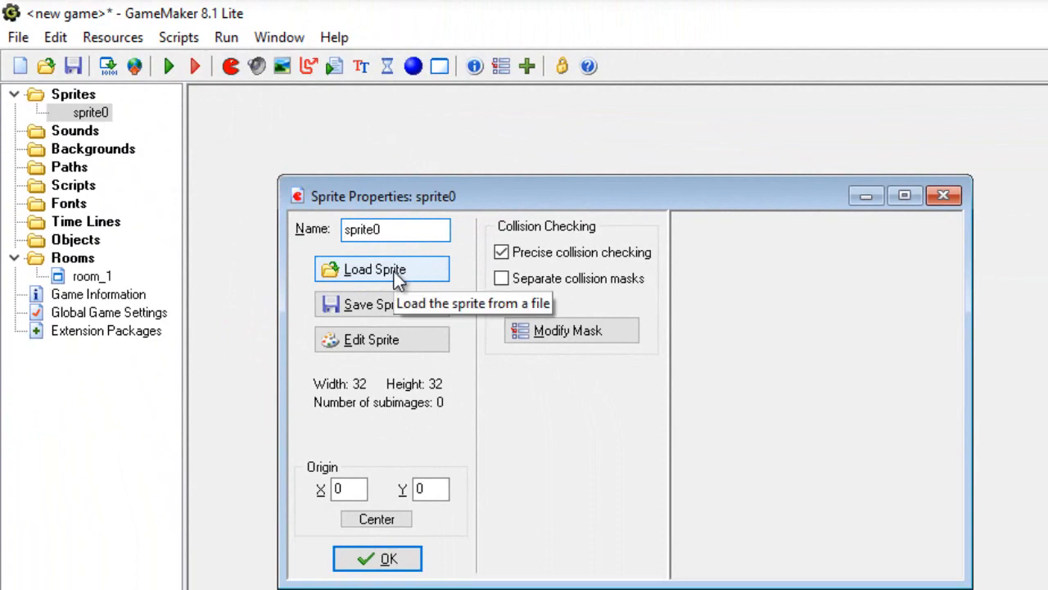
left_click(399, 278)
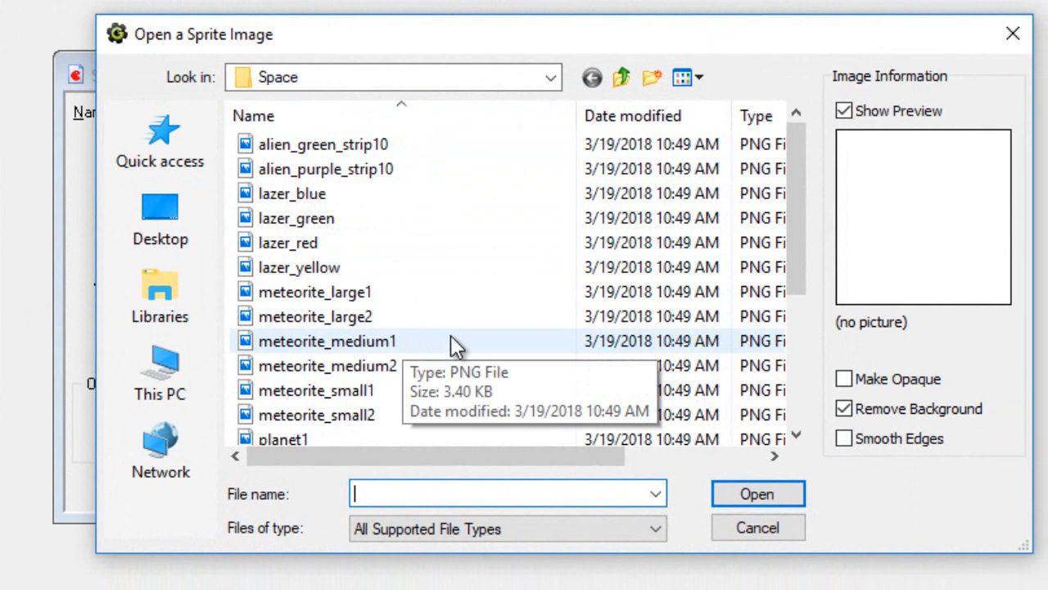
scroll(451, 340, "down", 4)
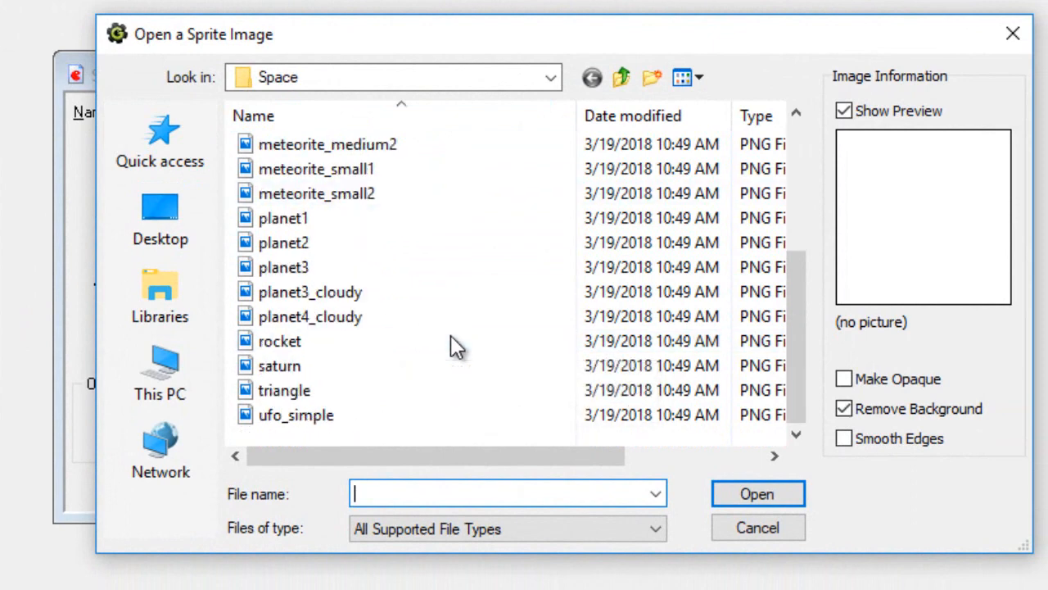
left_click(288, 417)
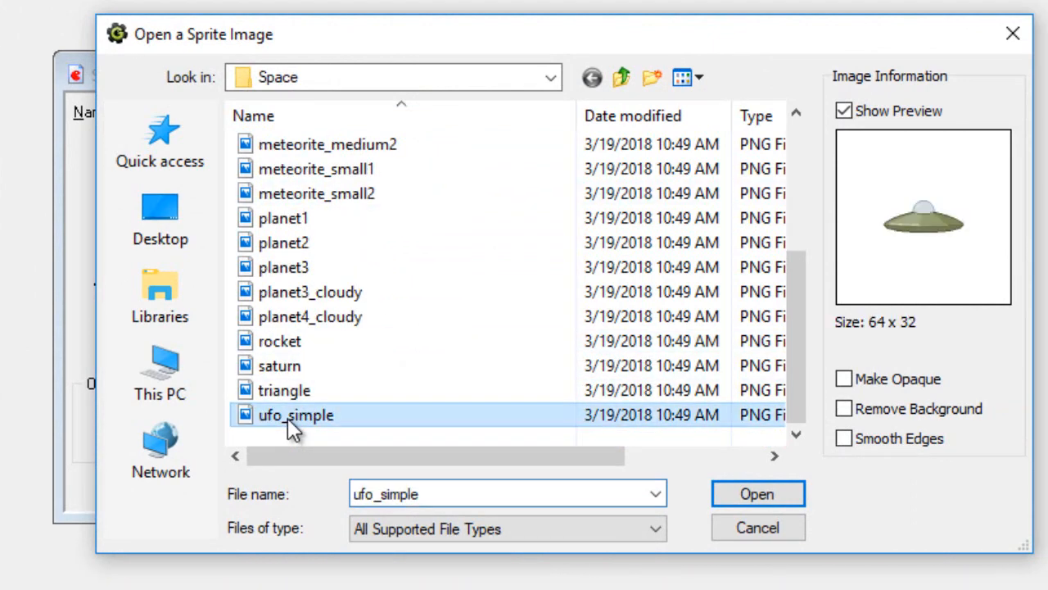
left_click(851, 407)
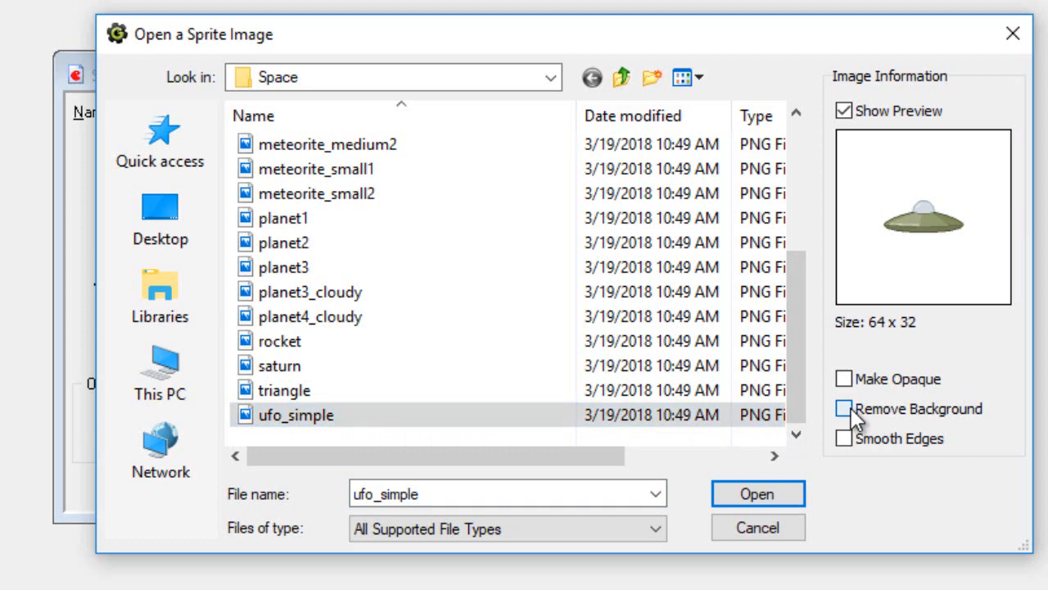
left_click(773, 498)
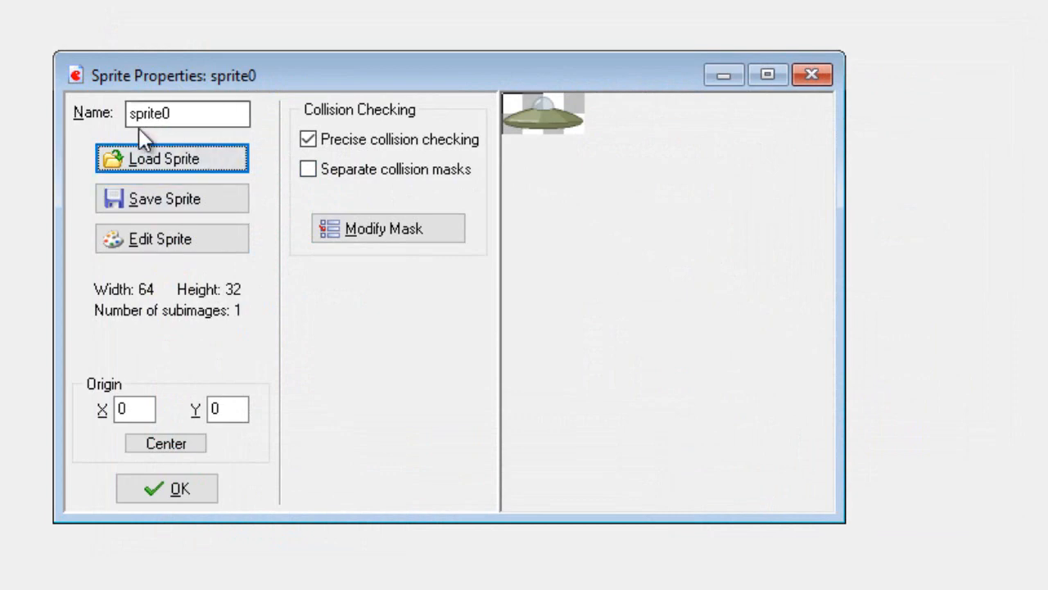
- Rename the UFO sprite as spr_UFO and accept its properties
left_click(191, 116)
key("BackSpace")
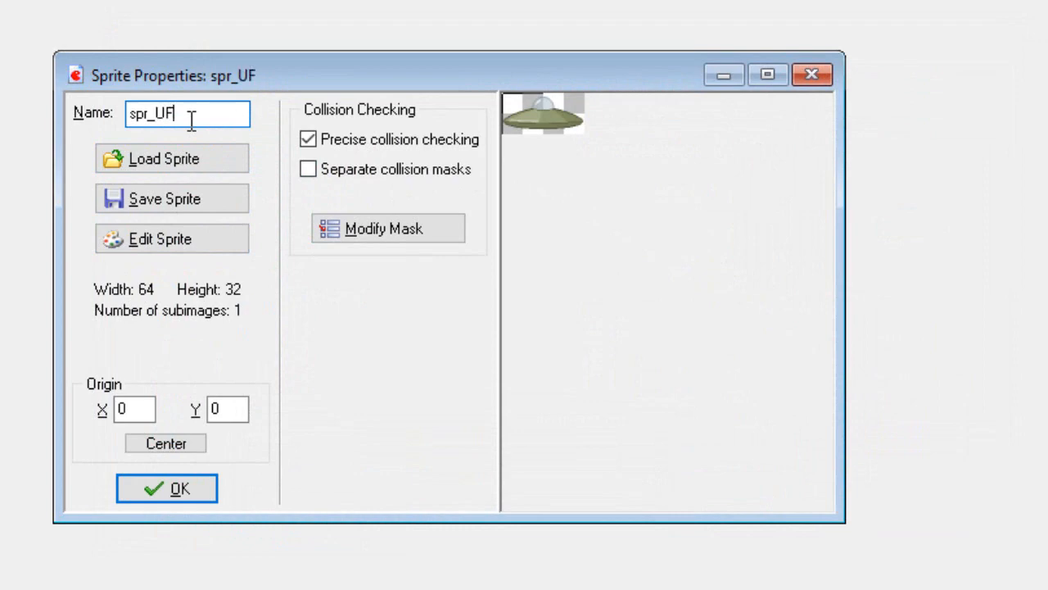
type("O")
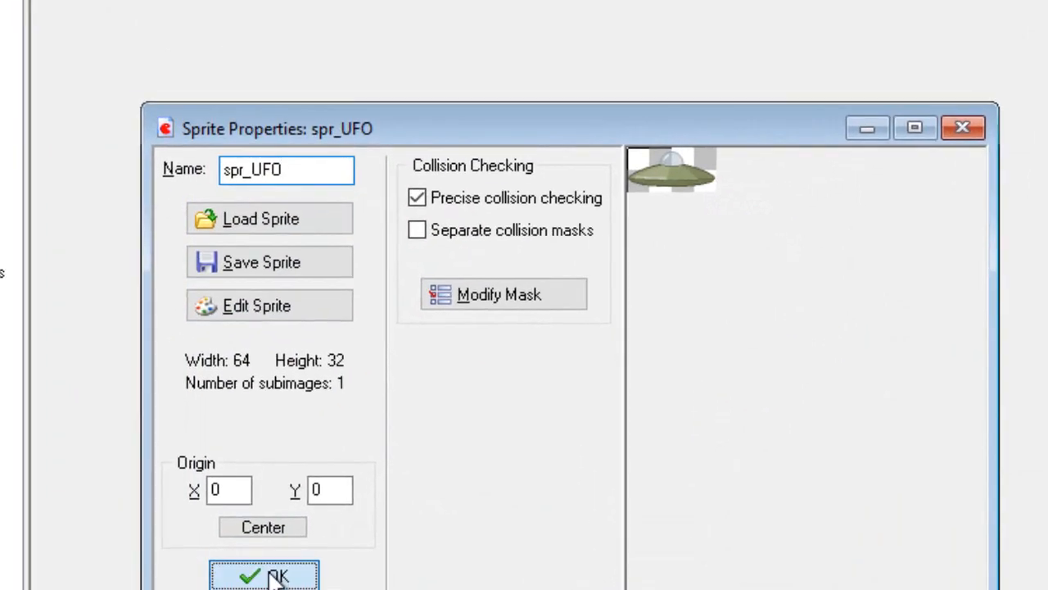
left_click(173, 491)
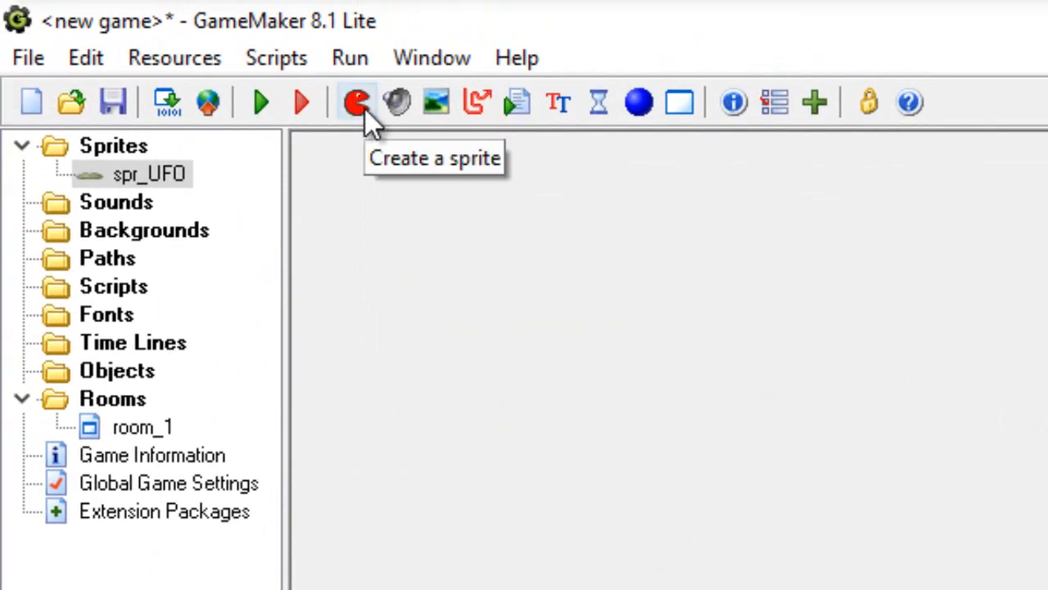
- Create a second sprite and select meteorite_large1 in the Space folder as the image to load
left_click(364, 108)
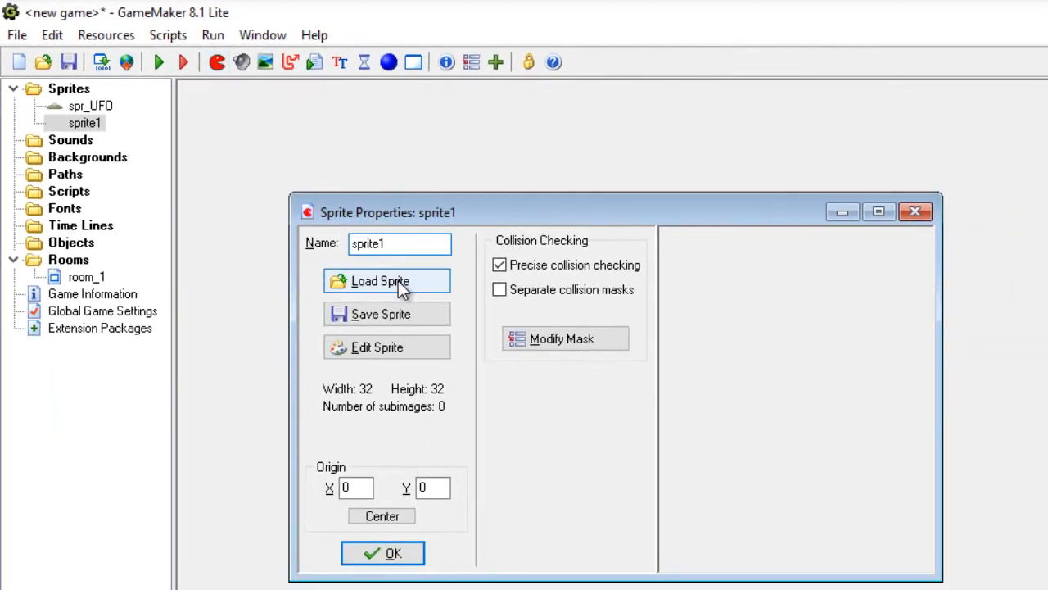
left_click(395, 283)
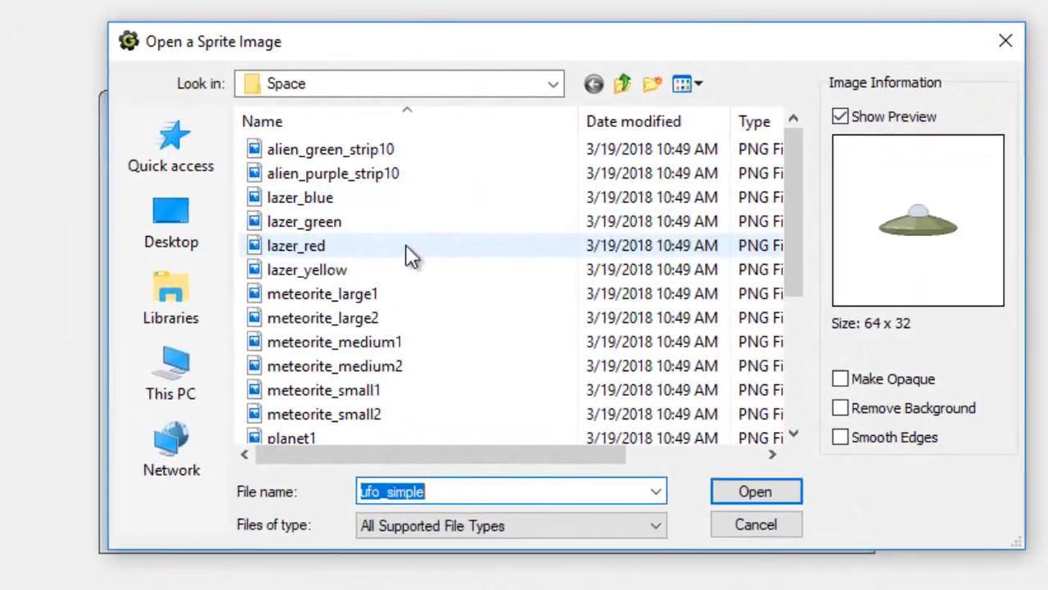
left_click(360, 293)
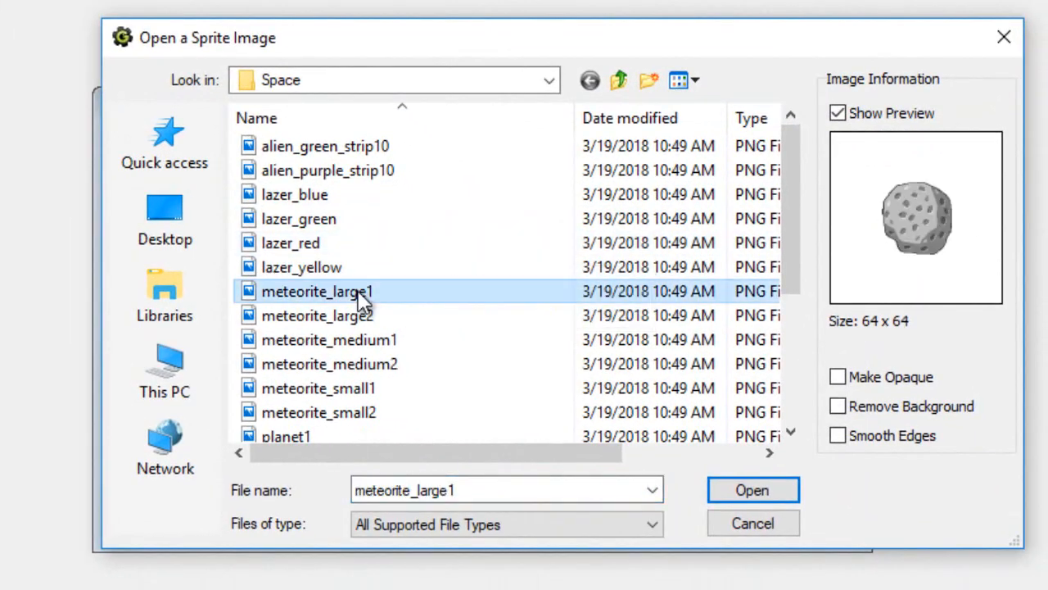
- Preview other images in the Space folder, including planet3, planet3_cloudy, planet4_cloudy and rocket
scroll(363, 298, "down", 2)
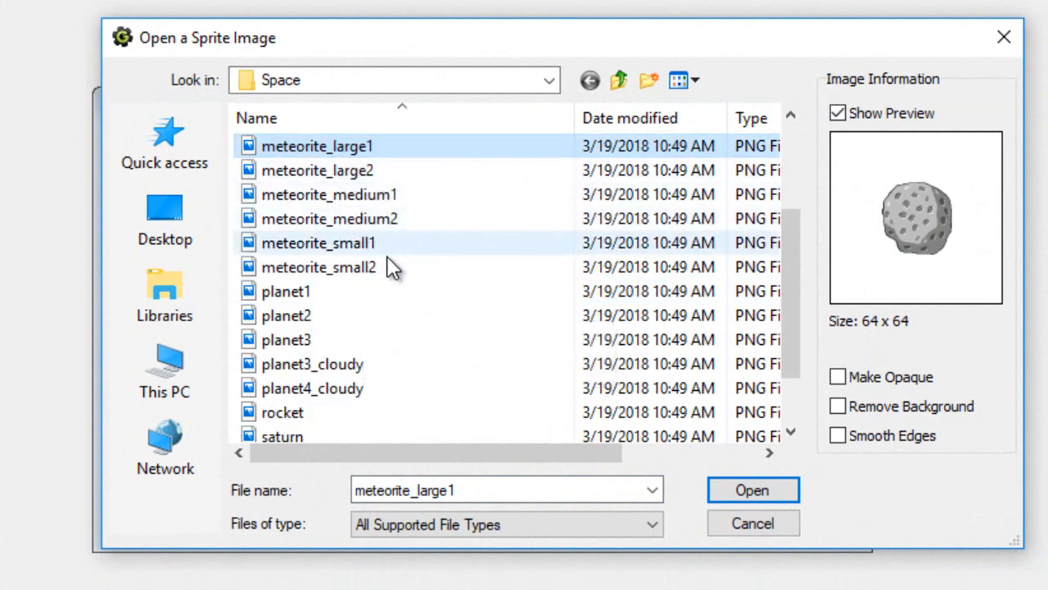
scroll(390, 265, "down", 1)
left_click(321, 271)
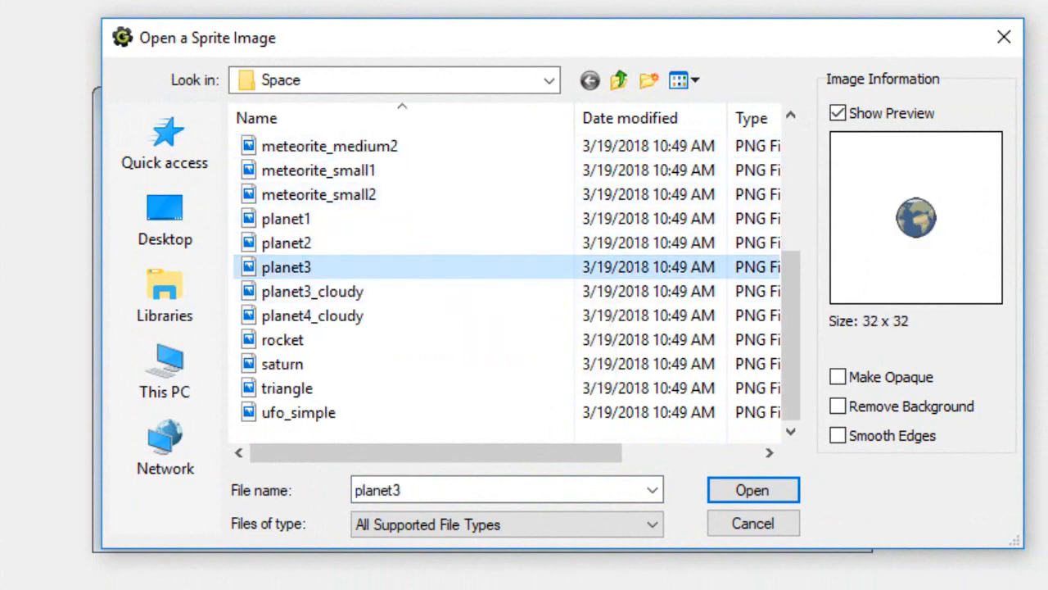
left_click(330, 293)
left_click(334, 318)
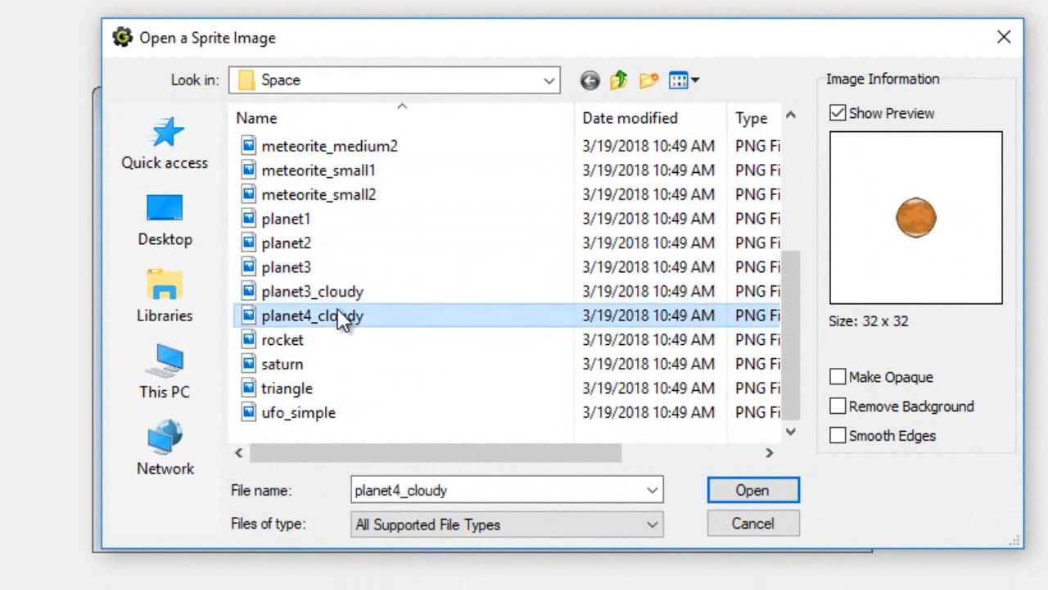
left_click(287, 339)
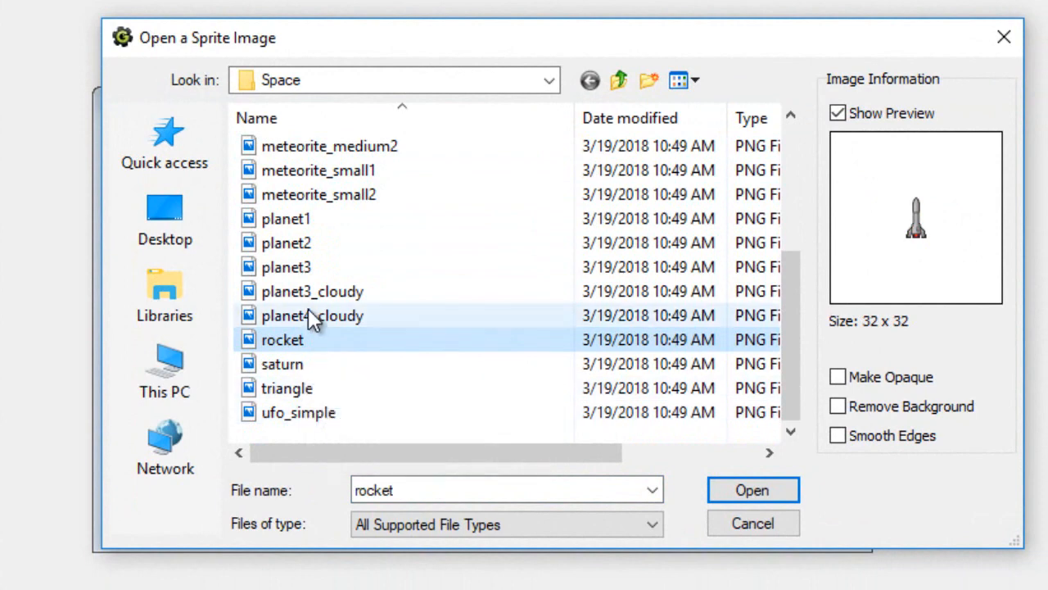
scroll(312, 310, "up", 1)
scroll(311, 310, "up", 1)
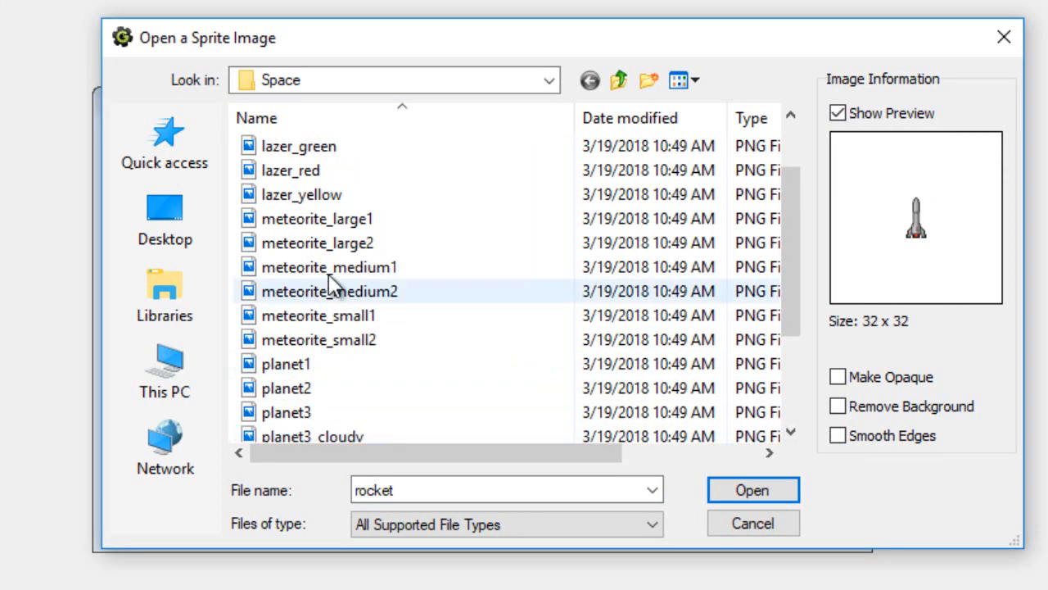
- Load meteorite_large1 into the new sprite with Remove Background enabled
left_click(363, 218)
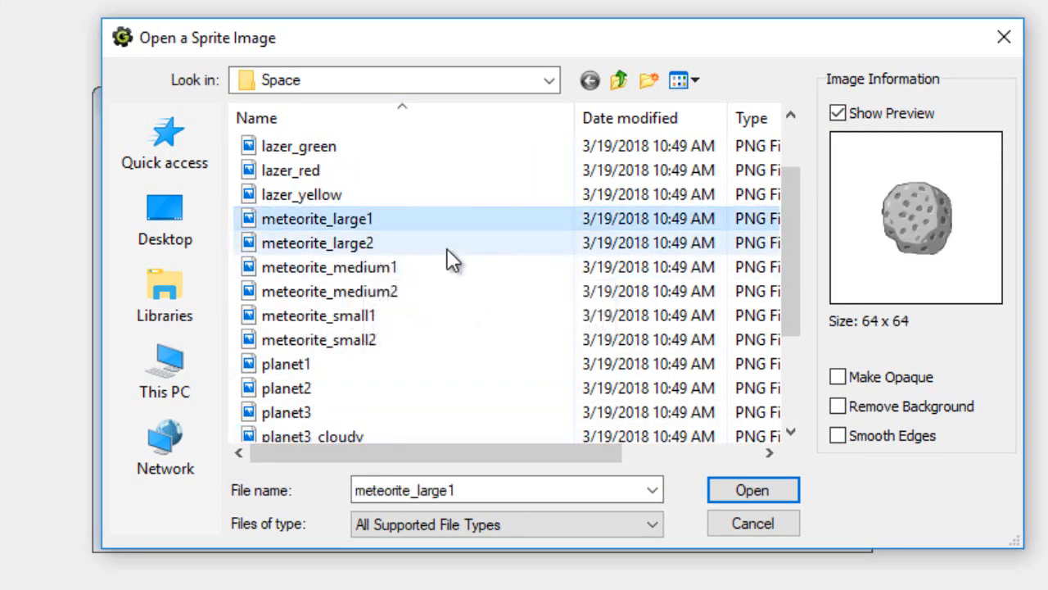
left_click(837, 406)
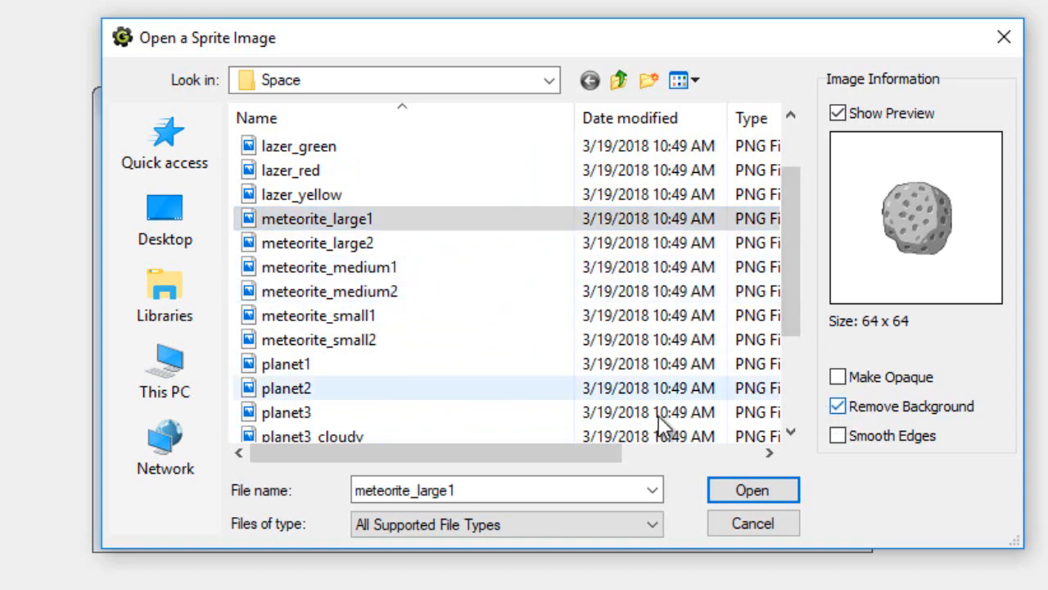
left_click(748, 490)
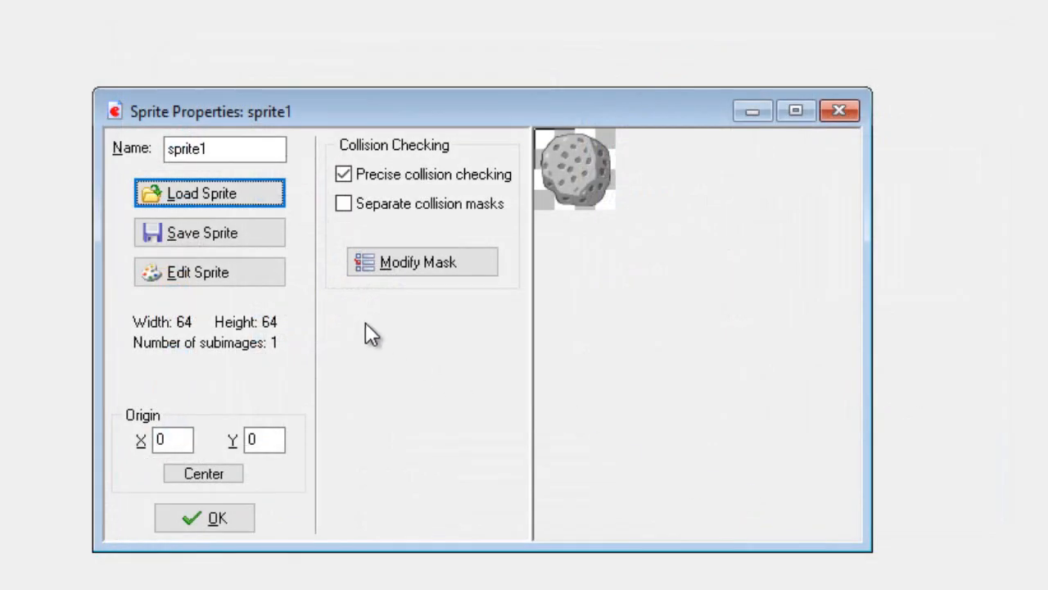
- Give the large meteor sprite a clockwise rotation sequence of 10 frames over 360 degrees
left_click(247, 273)
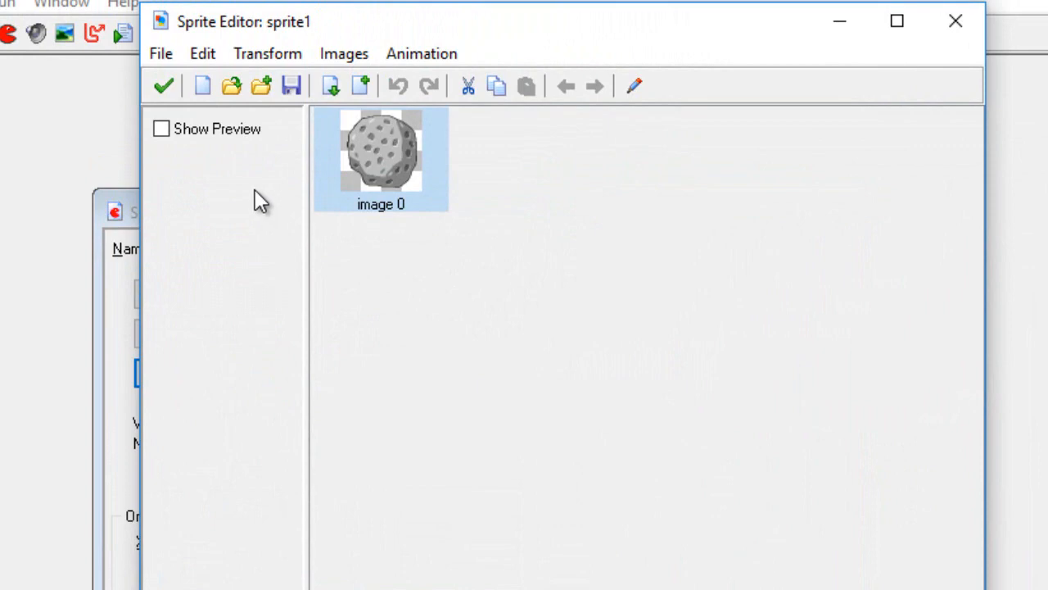
left_click(409, 62)
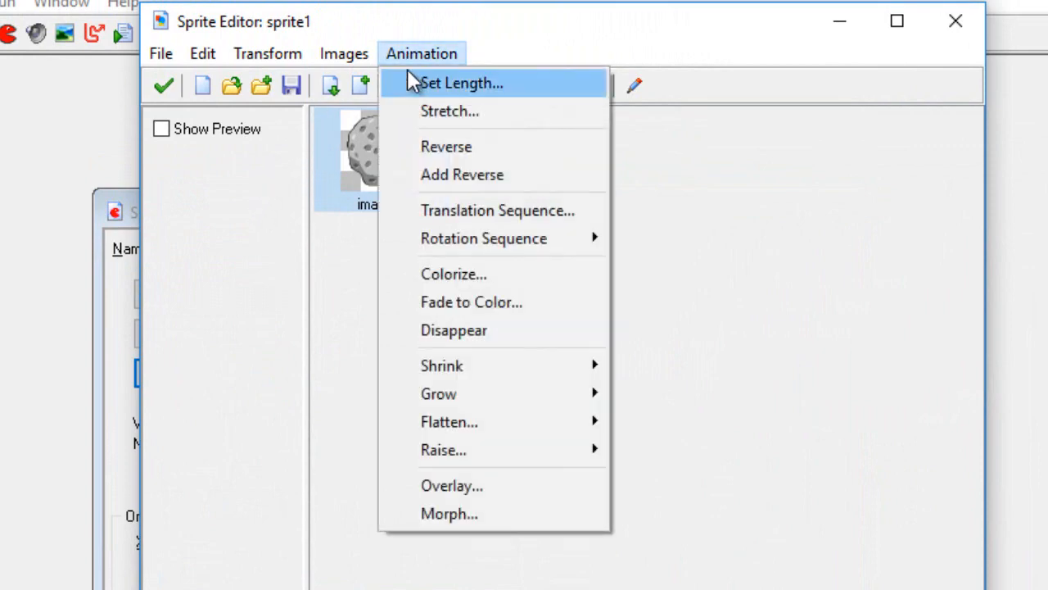
mouse_move(463, 246)
mouse_move(440, 232)
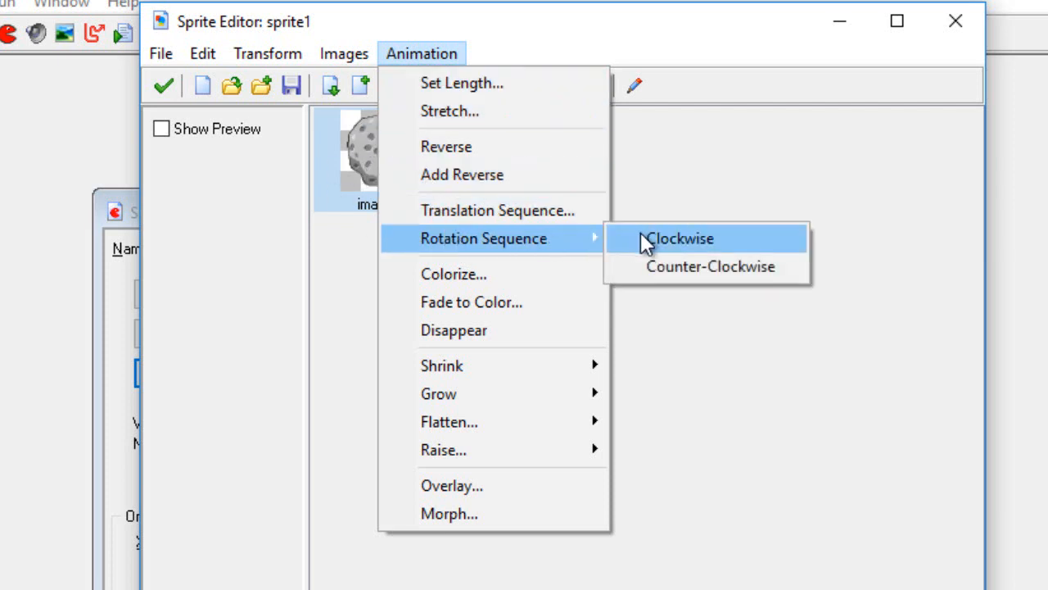
left_click(679, 240)
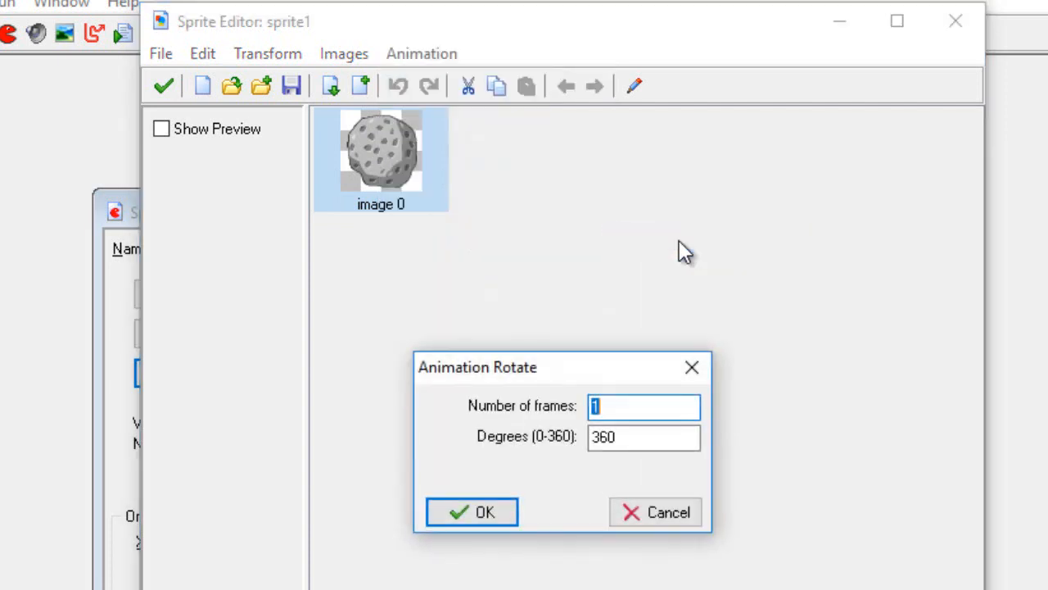
left_click(612, 412)
left_click(489, 513)
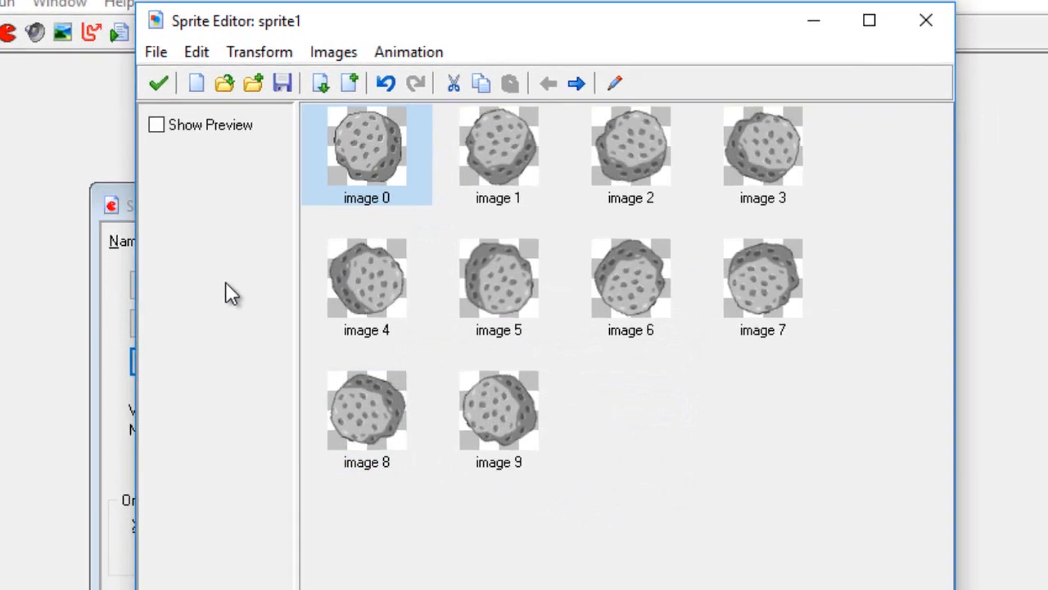
- Show the large meteor's animation preview, compare speeds 15 and 10, set it to 15, and accept the edited sprite
left_click(156, 125)
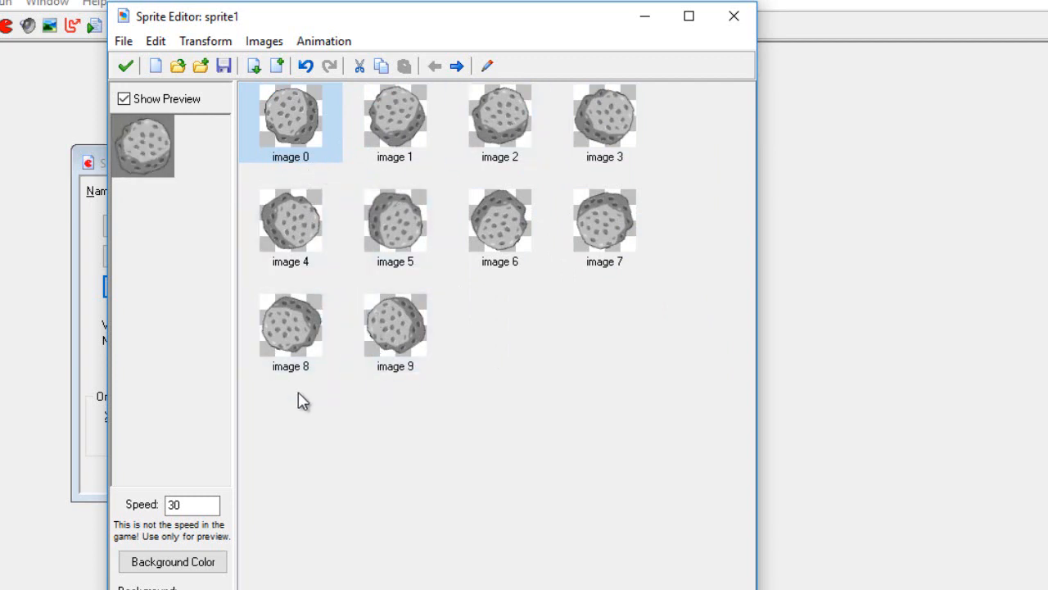
left_click(201, 508)
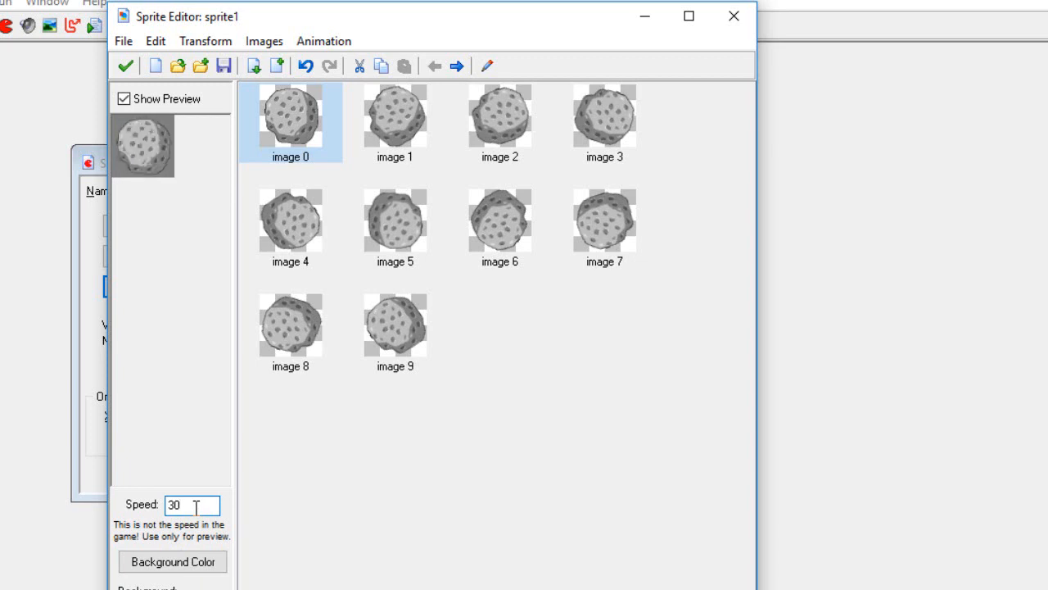
key("BackSpace")
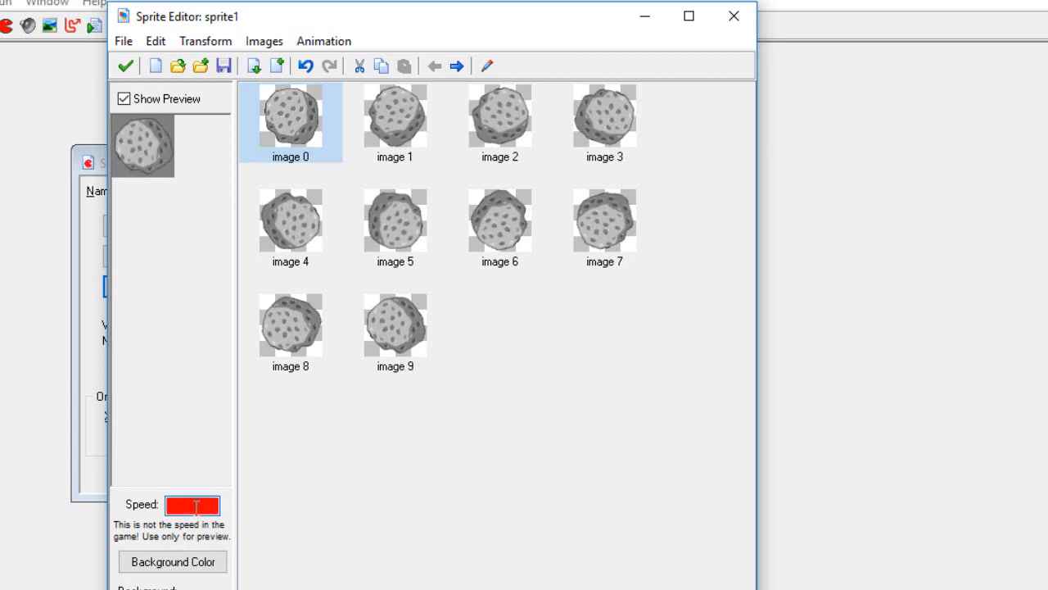
type("15")
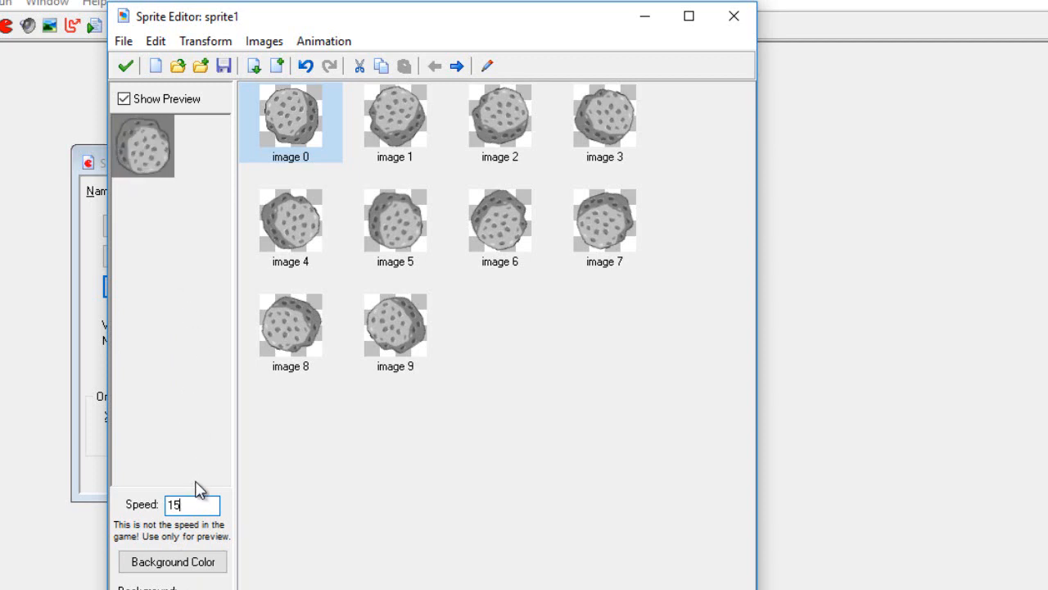
key("BackSpace")
type("0")
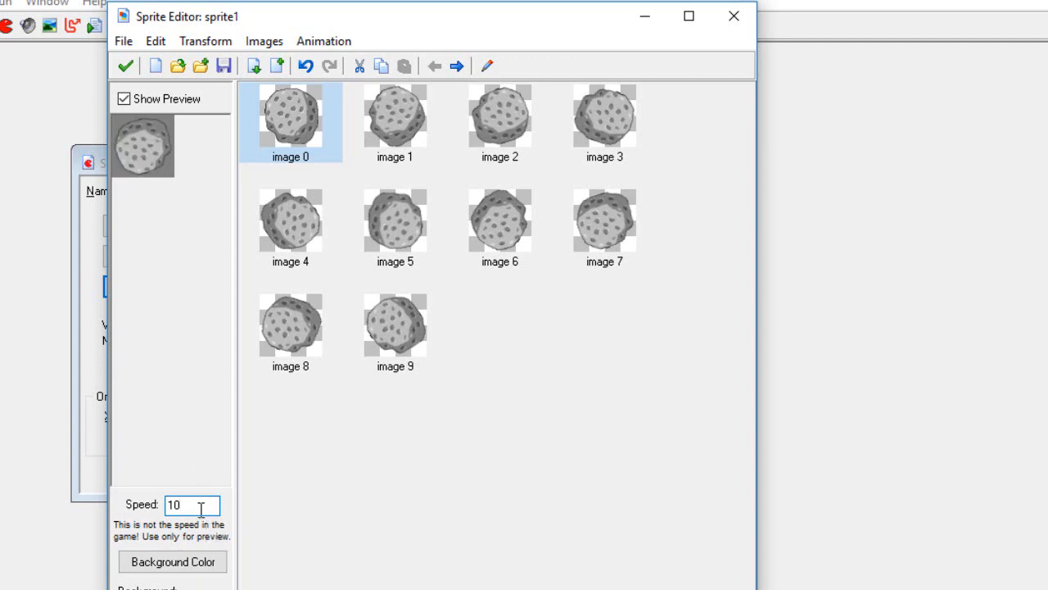
key("BackSpace")
type("5")
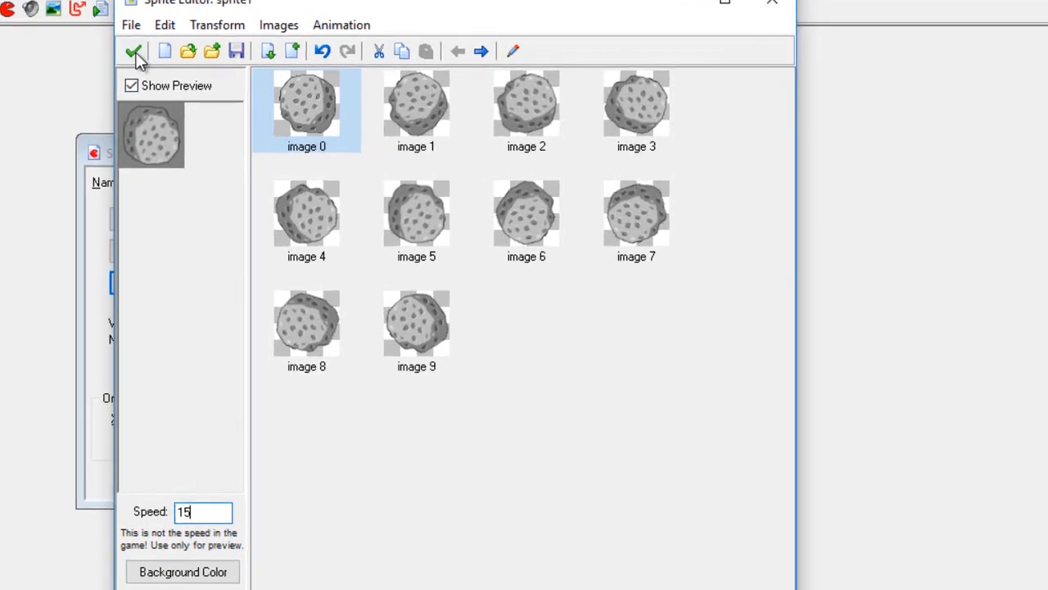
left_click(133, 52)
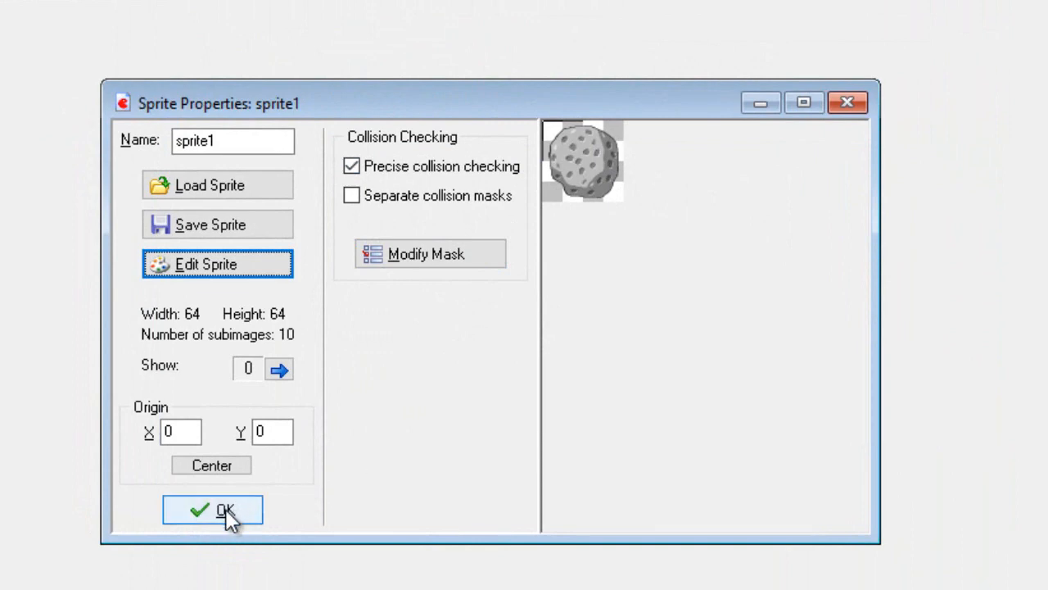
- Rename the large meteor sprite as spr_Meteor_LG and accept its properties
left_click(234, 147)
key("BackSpace")
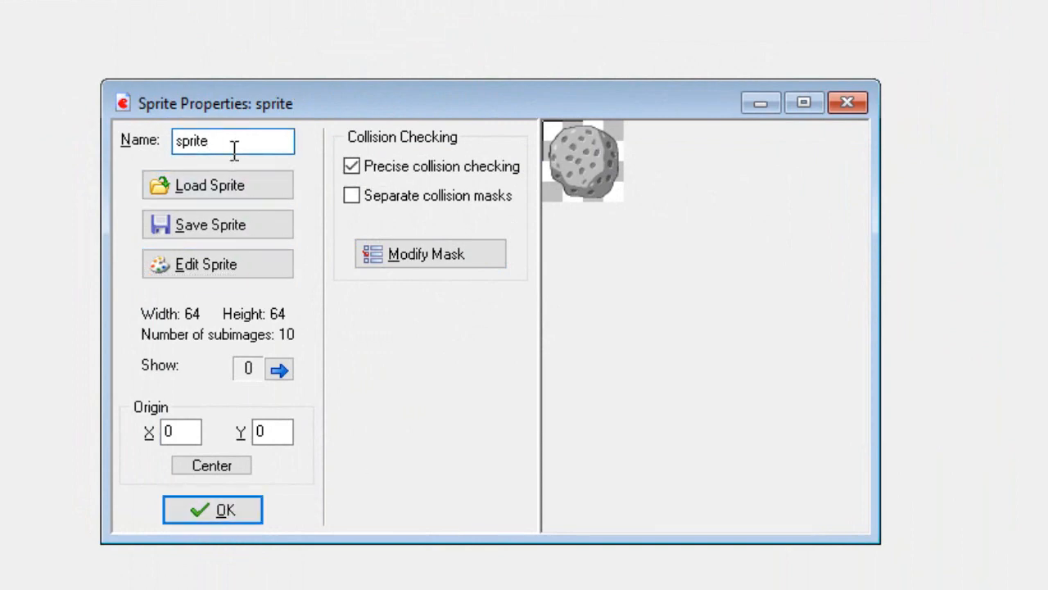
key("BackSpace")
key("BackSpace")
key("BackSpace")
type("_Mate")
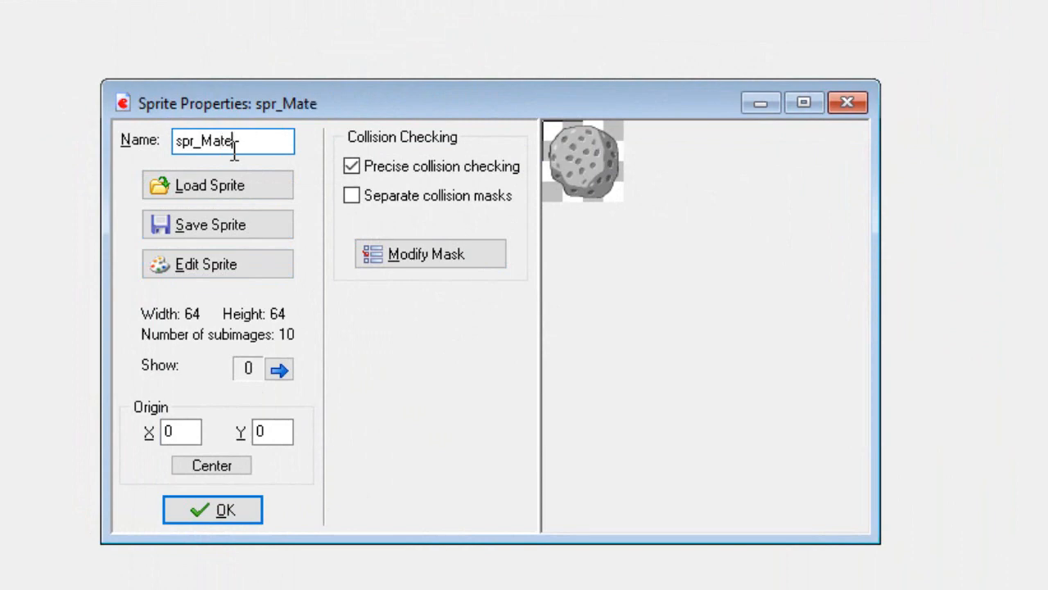
type("or_")
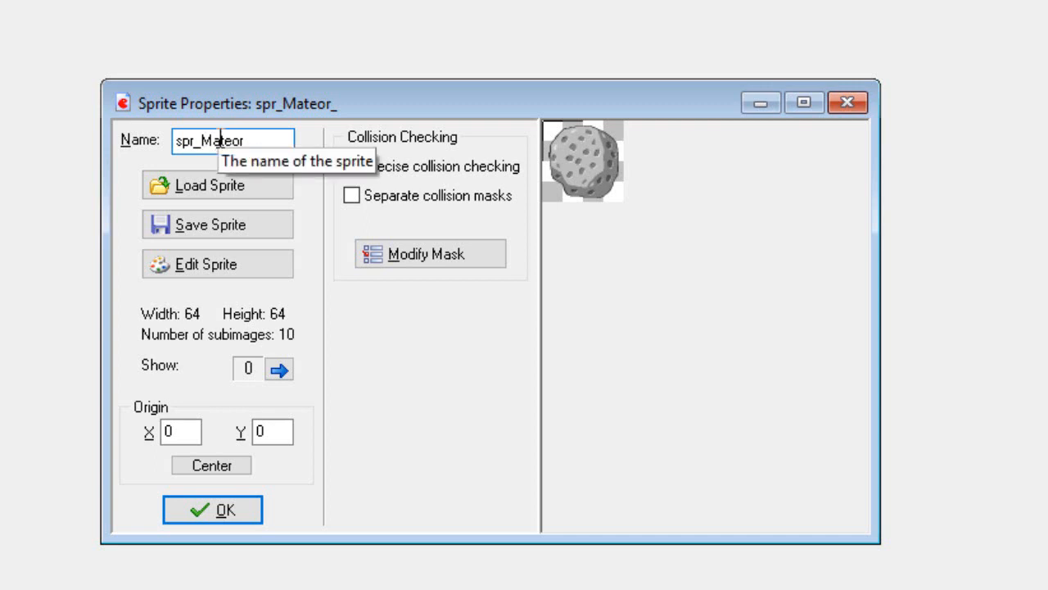
left_click(221, 139)
key("BackSpace")
type("e")
left_click(263, 142)
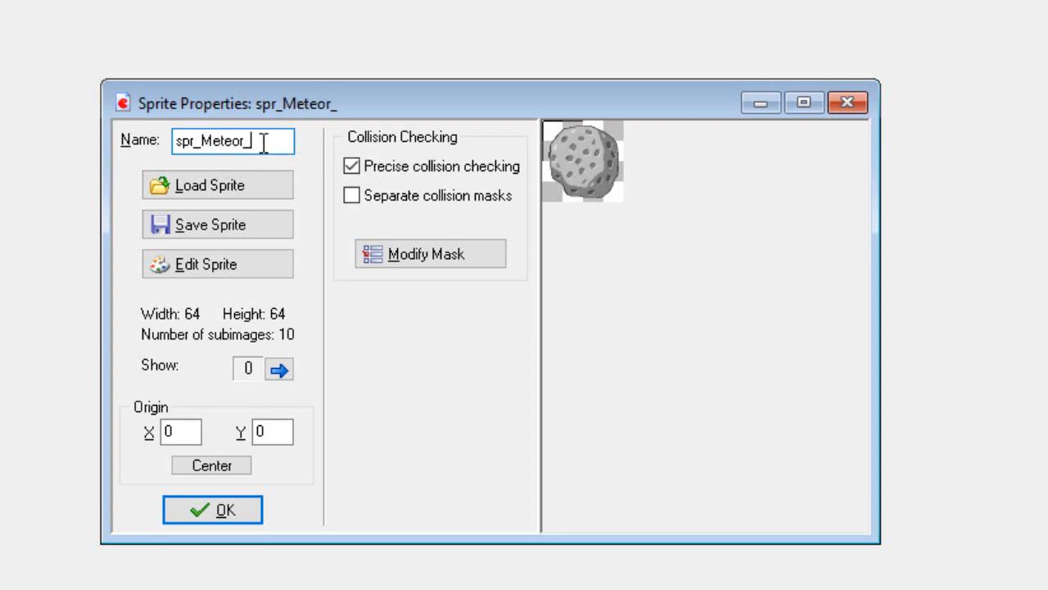
type("LG")
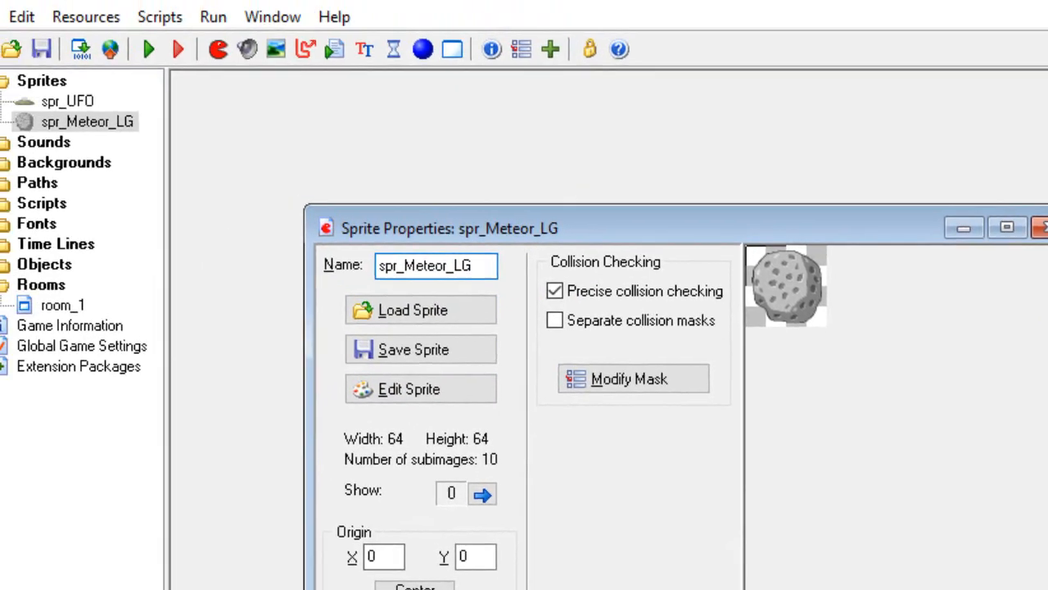
left_click(197, 509)
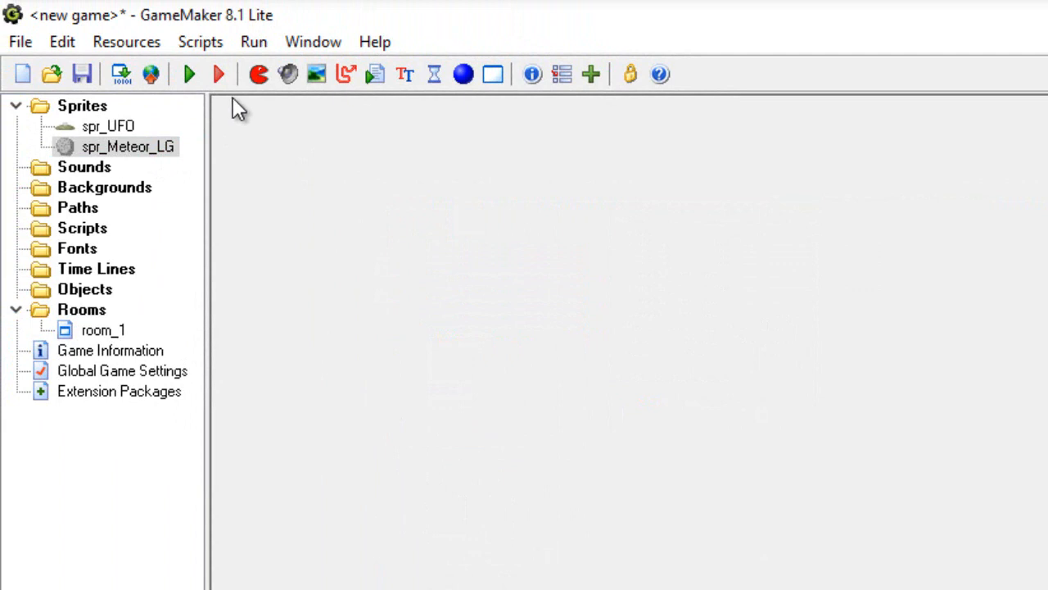
- Create a new sprite named spr_Meteor_MD
left_click(258, 74)
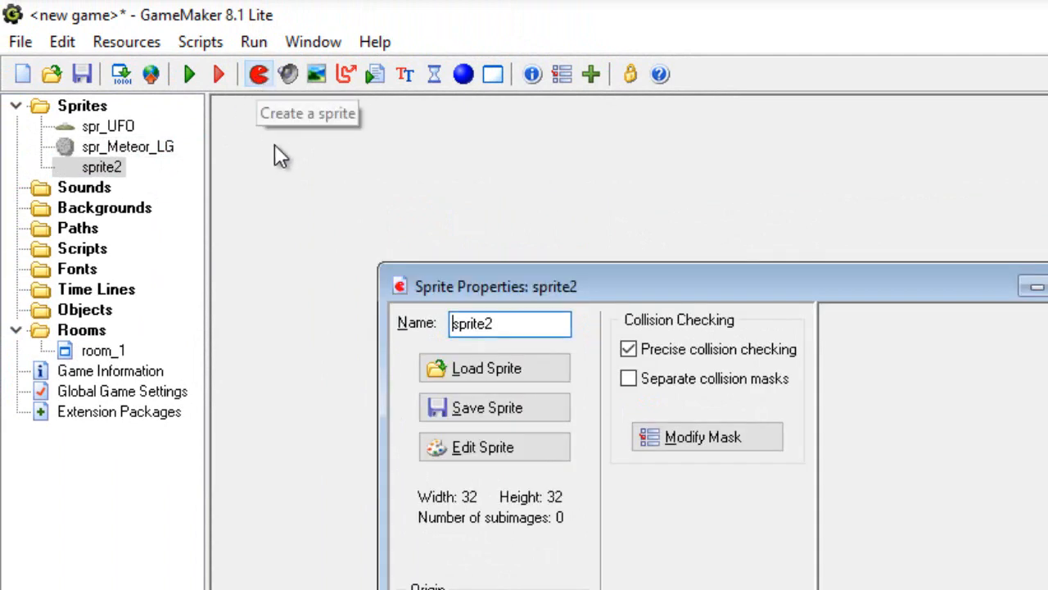
key("BackSpace")
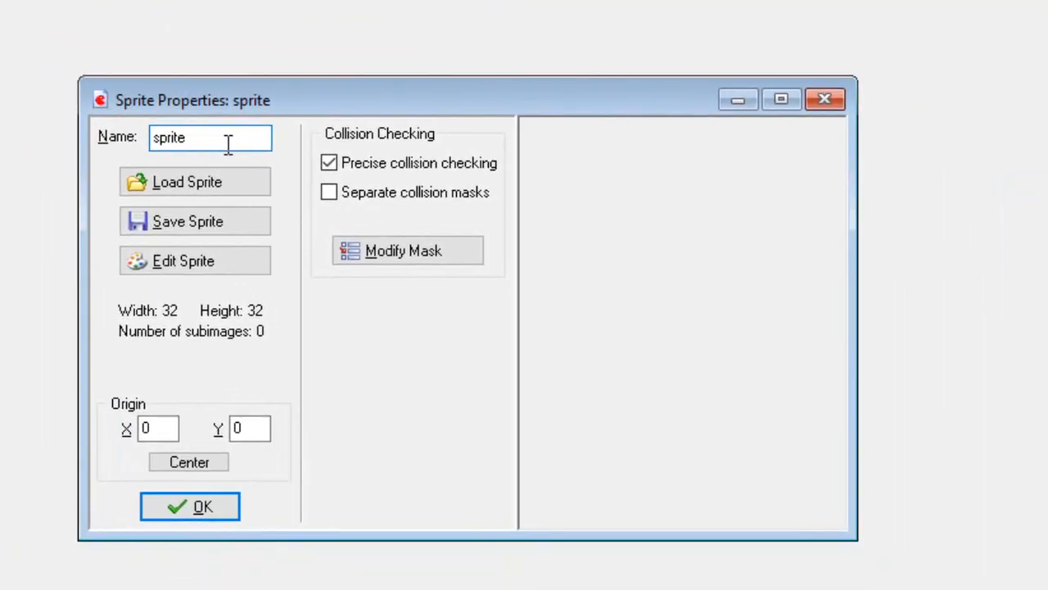
key("BackSpace")
key("BackSpace")
key("BackSpace")
type("_Meteor")
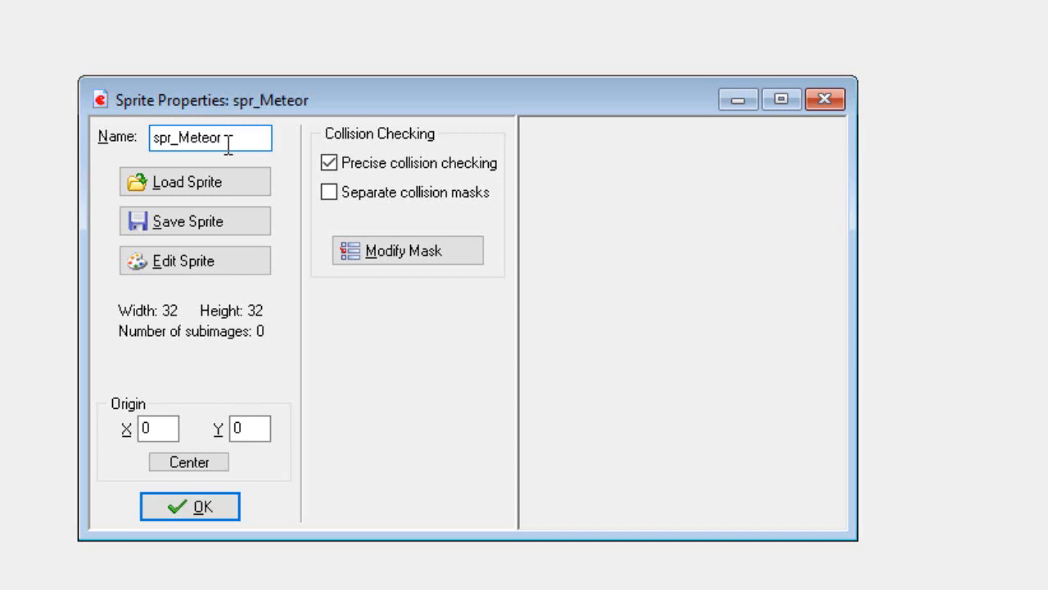
type("_MD")
- Load meteorite_medium1 from the Space folder into spr_Meteor_MD with Remove Background enabled
left_click(187, 184)
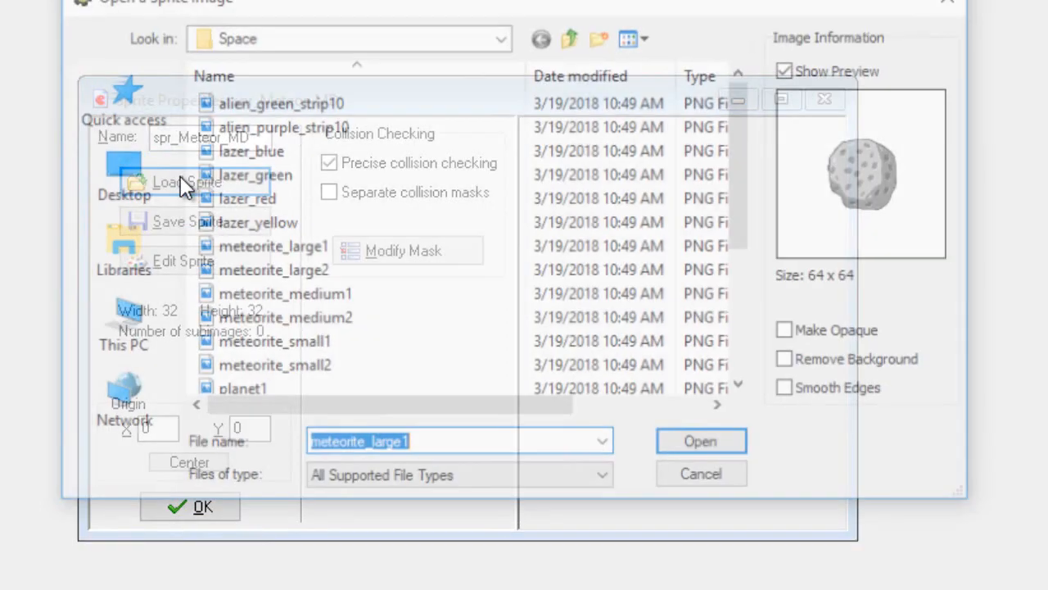
left_click(307, 299)
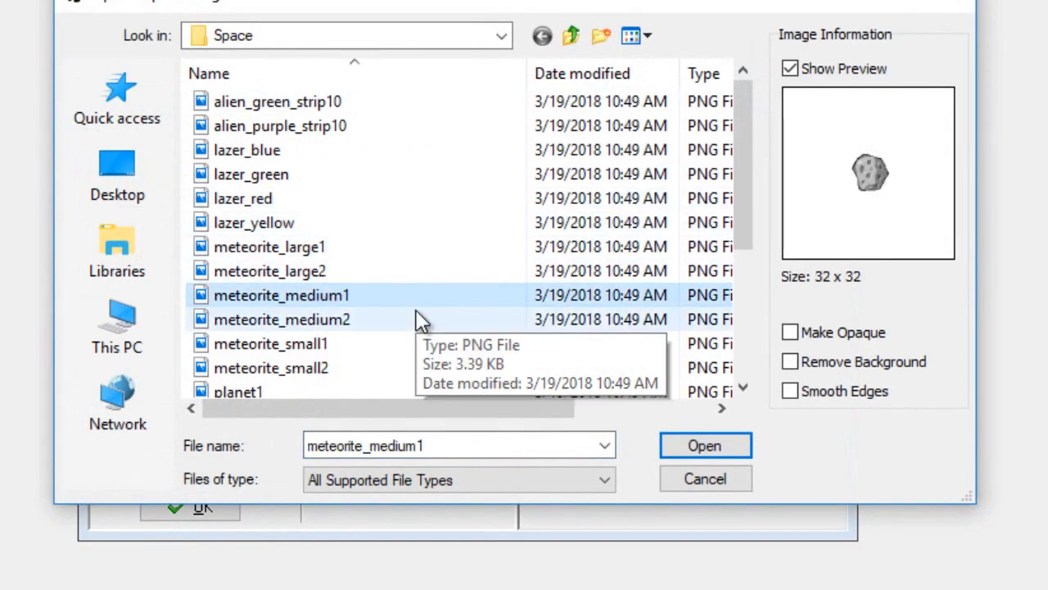
left_click(790, 361)
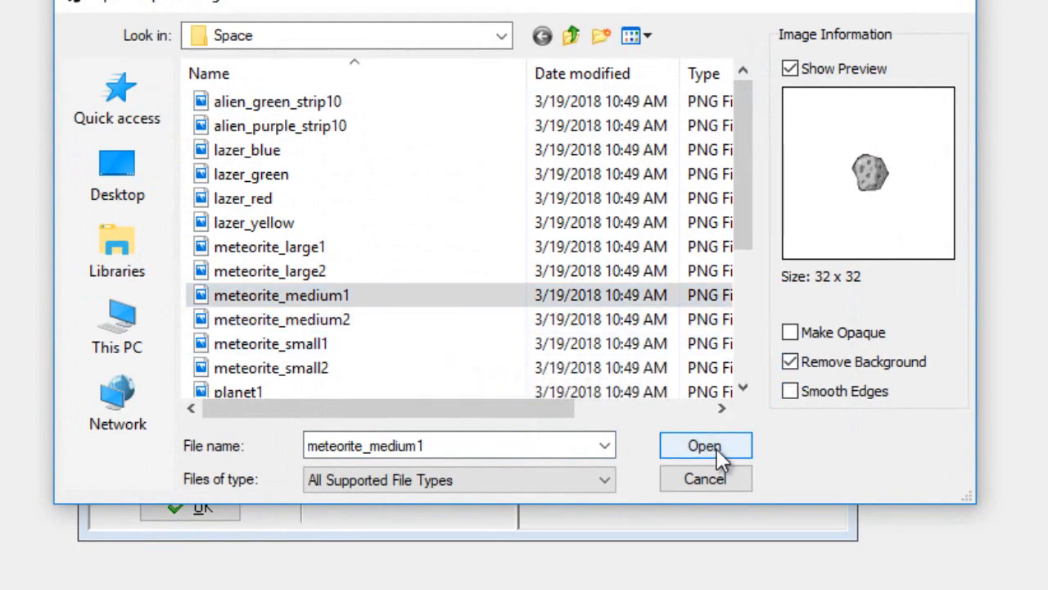
left_click(714, 451)
- Give the medium meteor sprite a counter-clockwise rotation sequence of 10 frames over 360 degrees
left_click(214, 264)
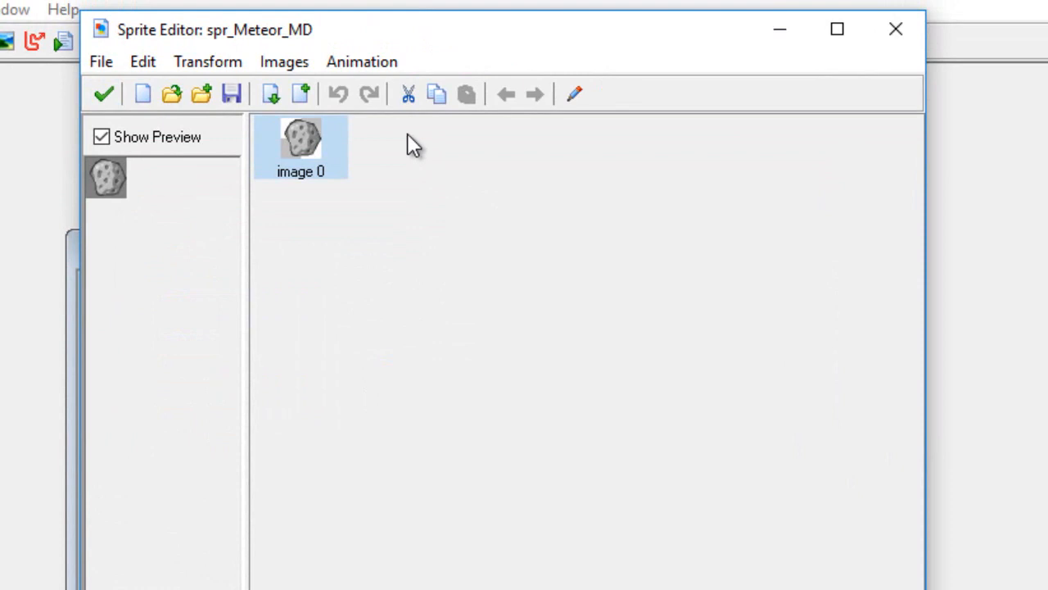
left_click(358, 64)
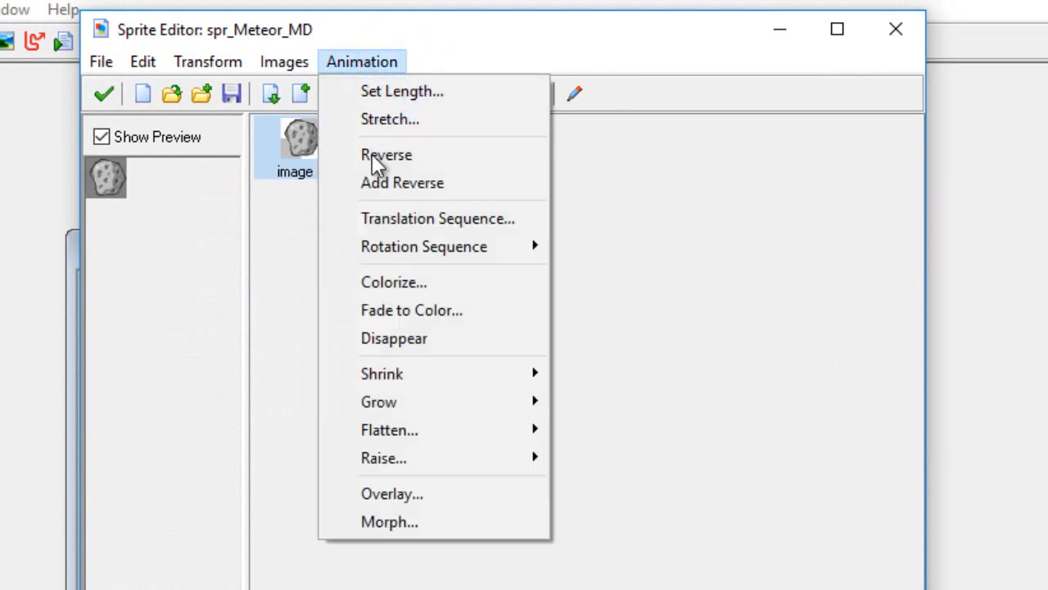
mouse_move(402, 244)
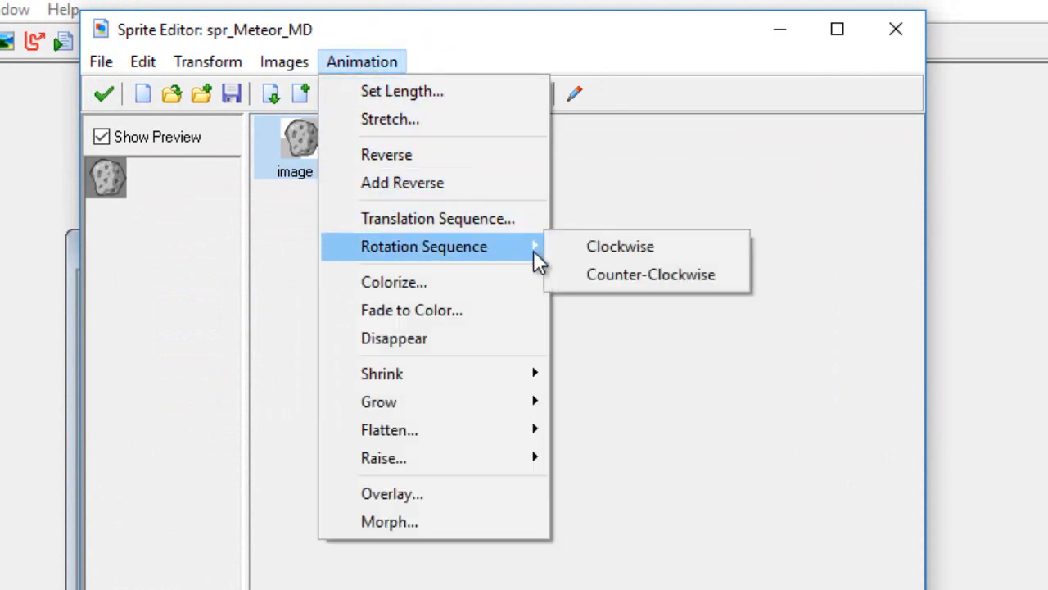
left_click(596, 274)
left_click(580, 417)
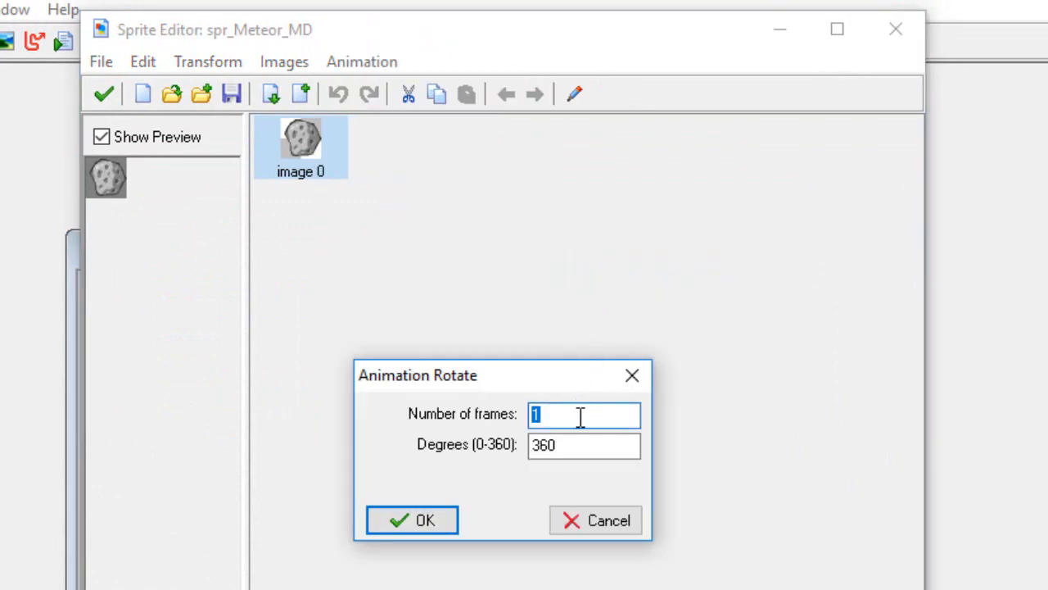
type("0")
left_click(414, 524)
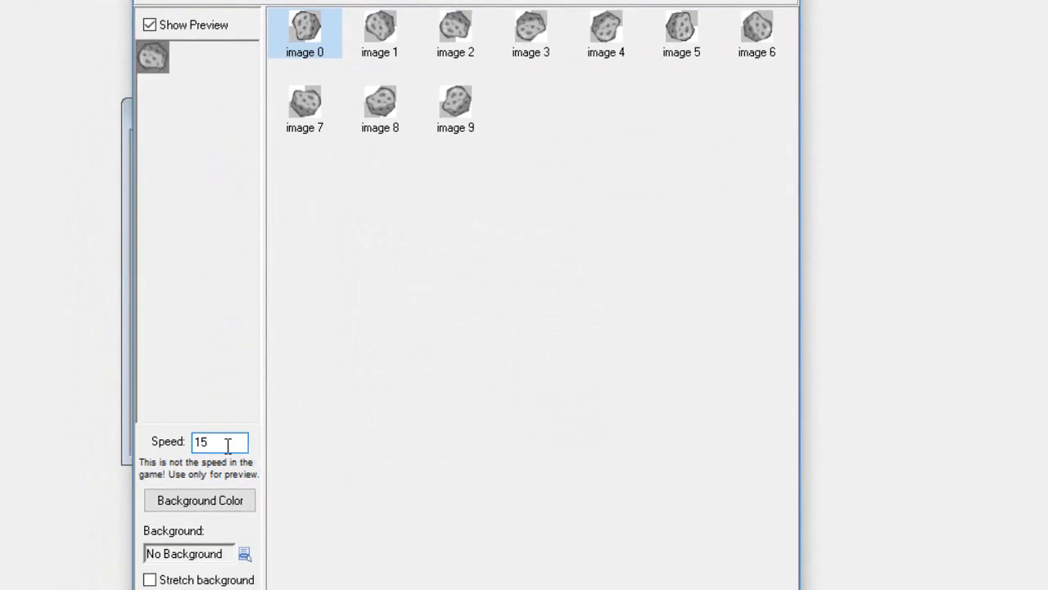
- Set the medium meteor's preview speed to 25, comparing it with 20, and accept the animation and the sprite properties
left_click(234, 442)
key("BackSpace")
key("BackSpace")
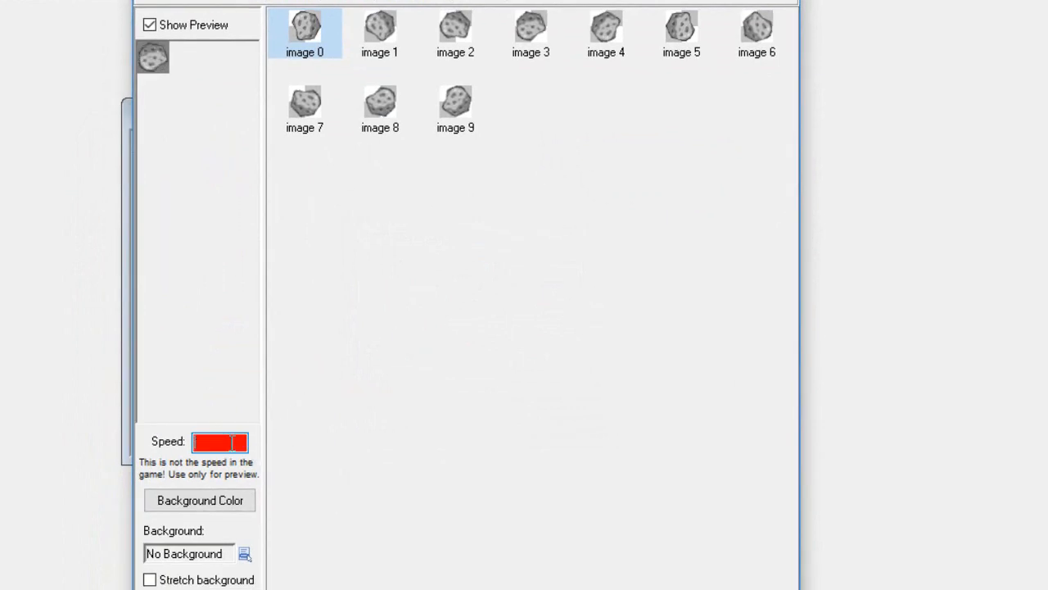
type("25")
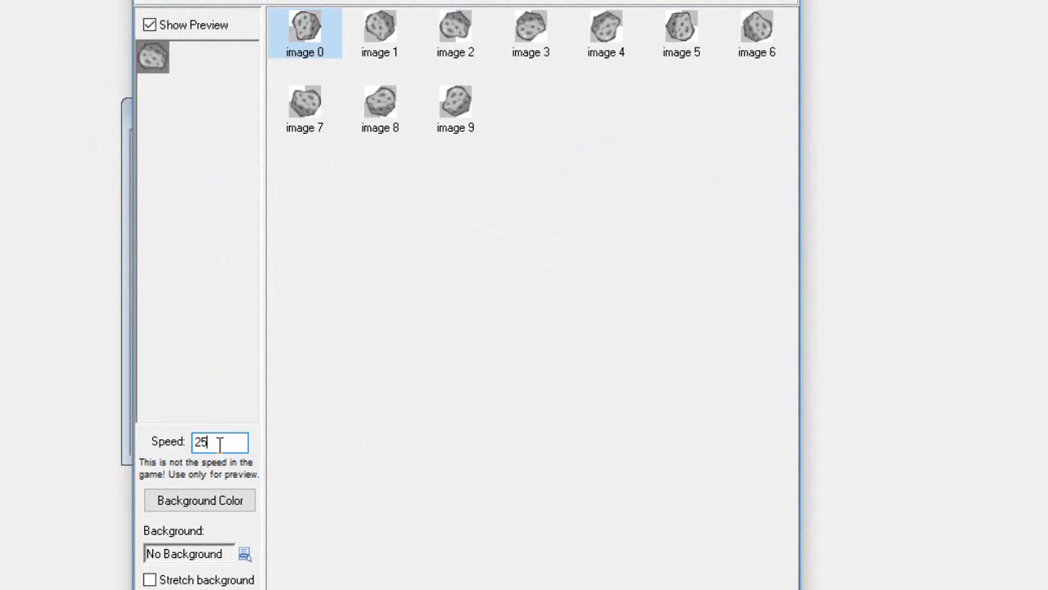
key("BackSpace")
type("0")
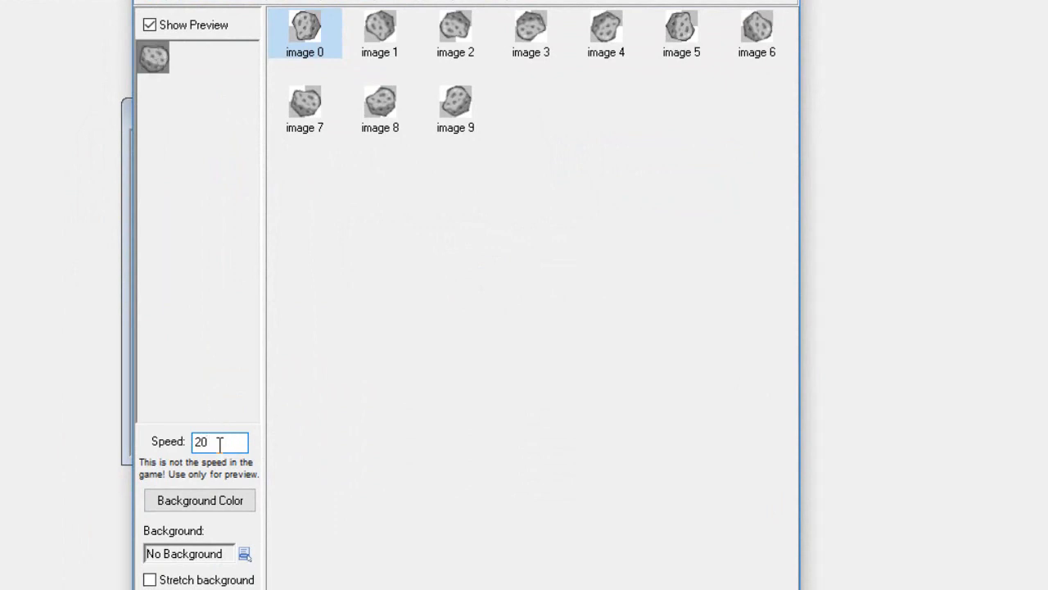
key("BackSpace")
type("5")
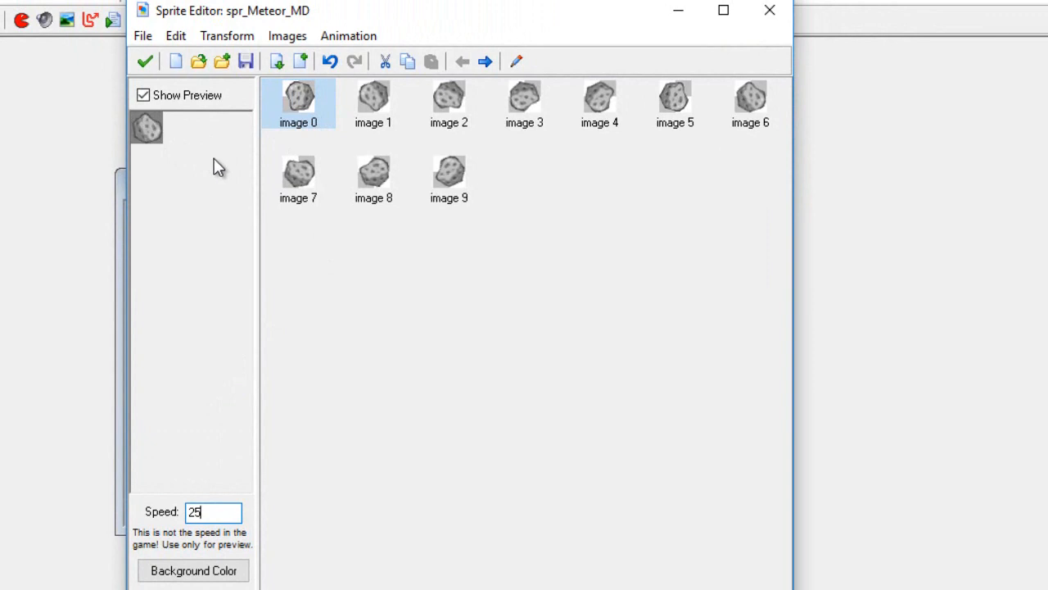
left_click(146, 63)
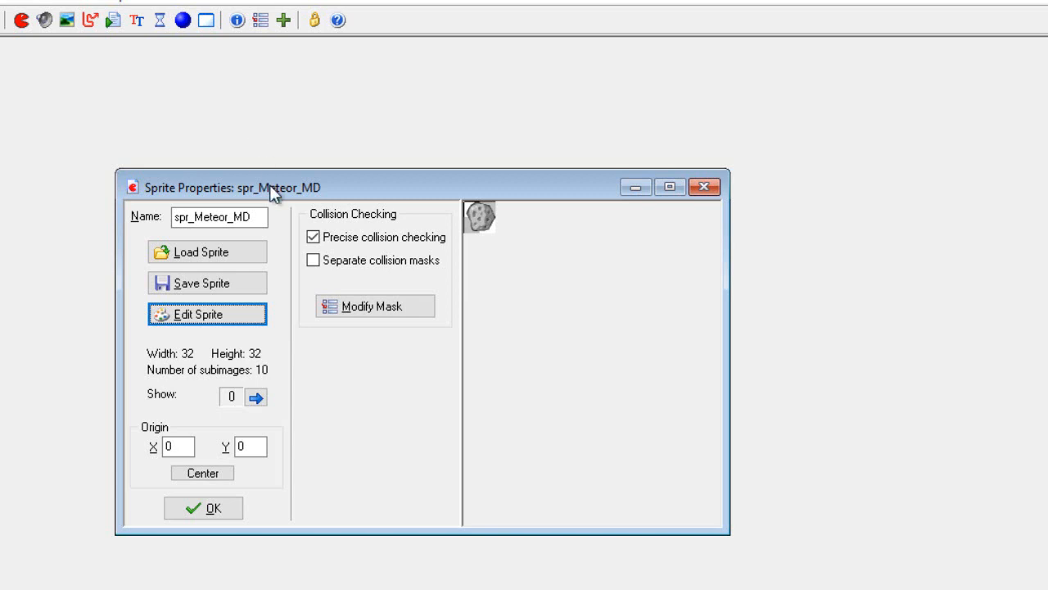
left_click(212, 509)
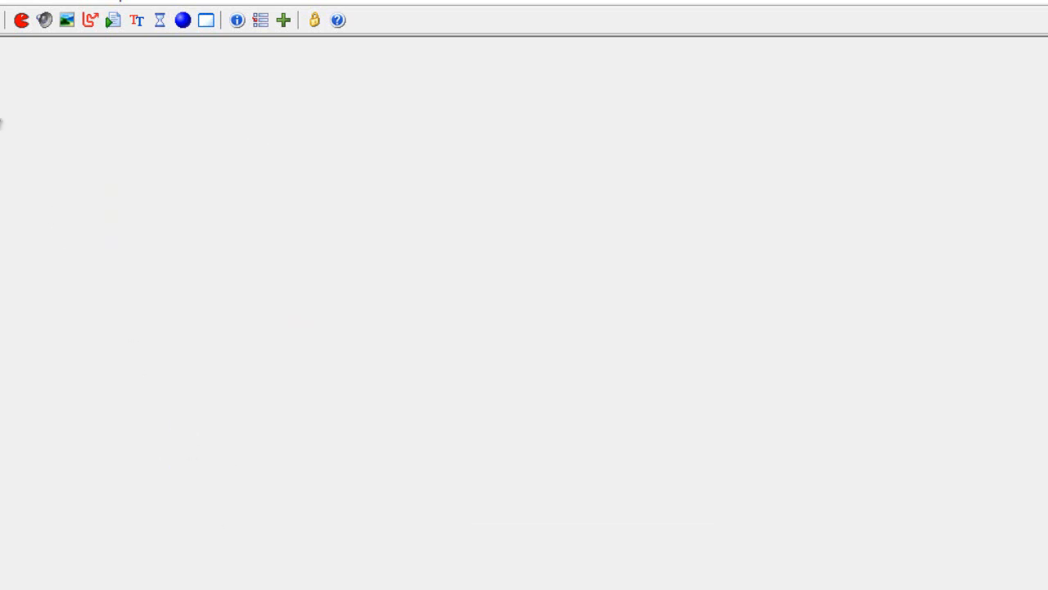
- Create a new sprite and load meteorite_small1 from the Space folder into it with Remove Background enabled
left_click(22, 21)
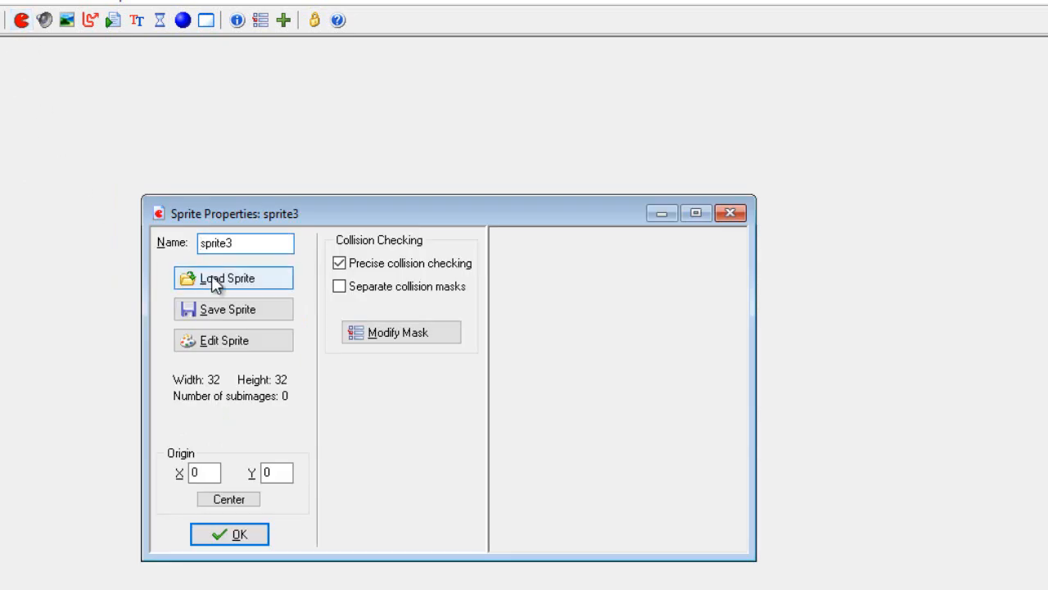
left_click(216, 279)
left_click(287, 379)
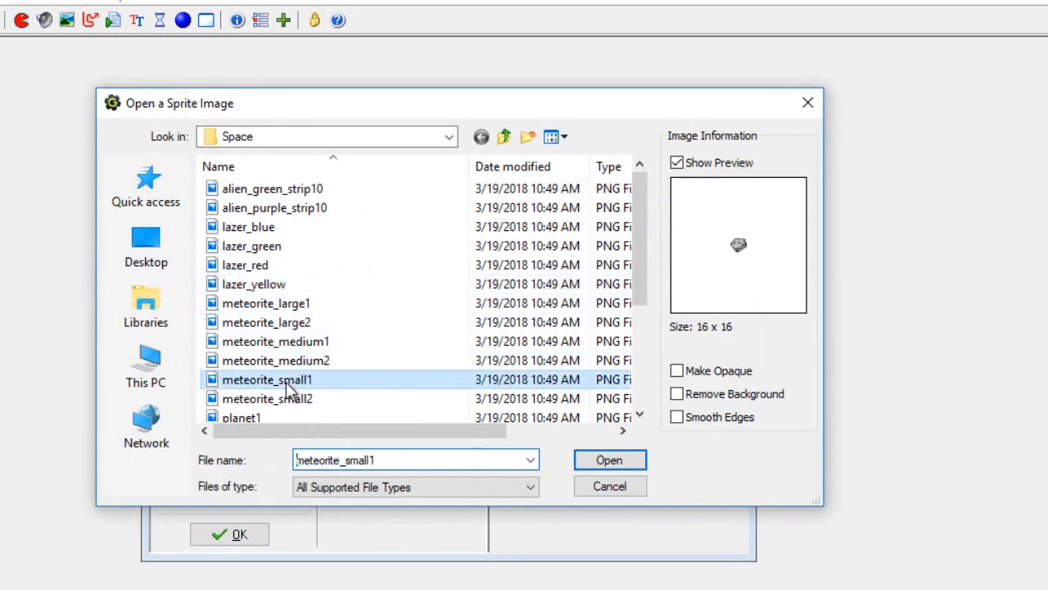
left_click(676, 394)
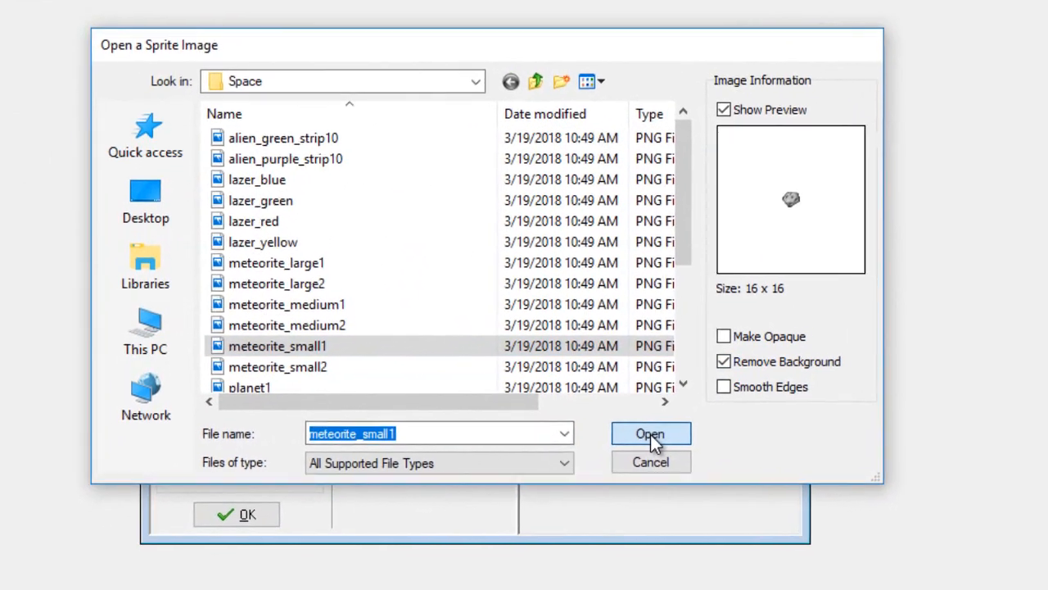
left_click(651, 434)
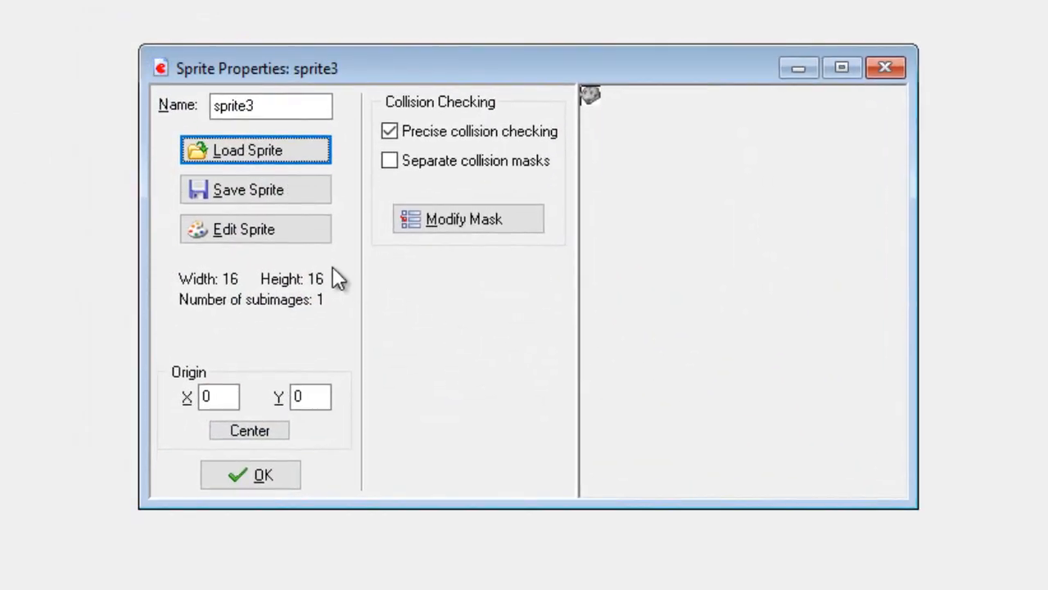
- Give the small meteor sprite a clockwise rotation sequence of 8 frames over 360 degrees and accept the animation
left_click(259, 229)
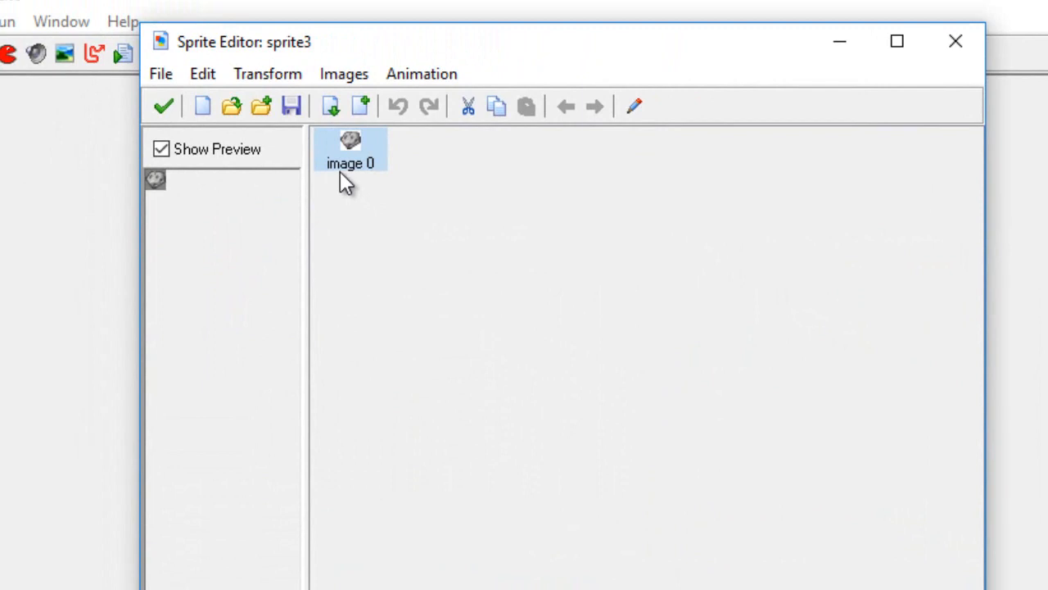
left_click(405, 80)
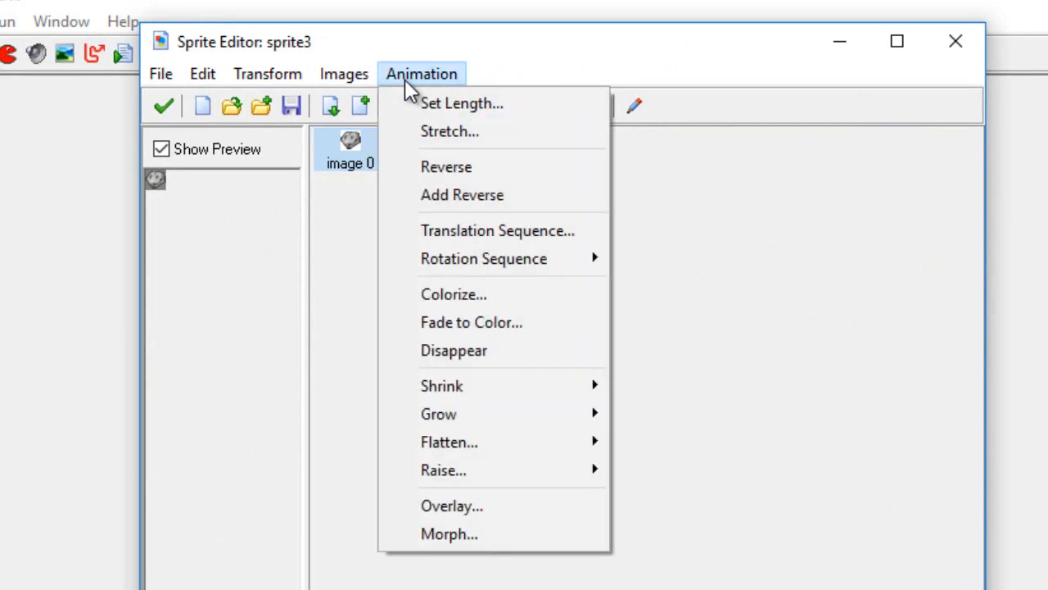
mouse_move(442, 247)
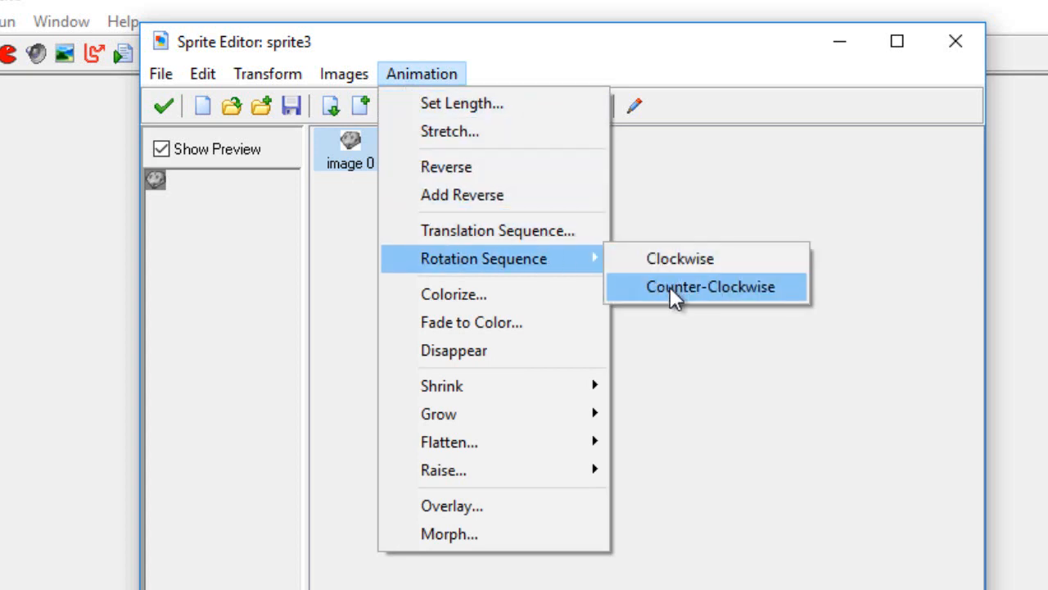
left_click(670, 259)
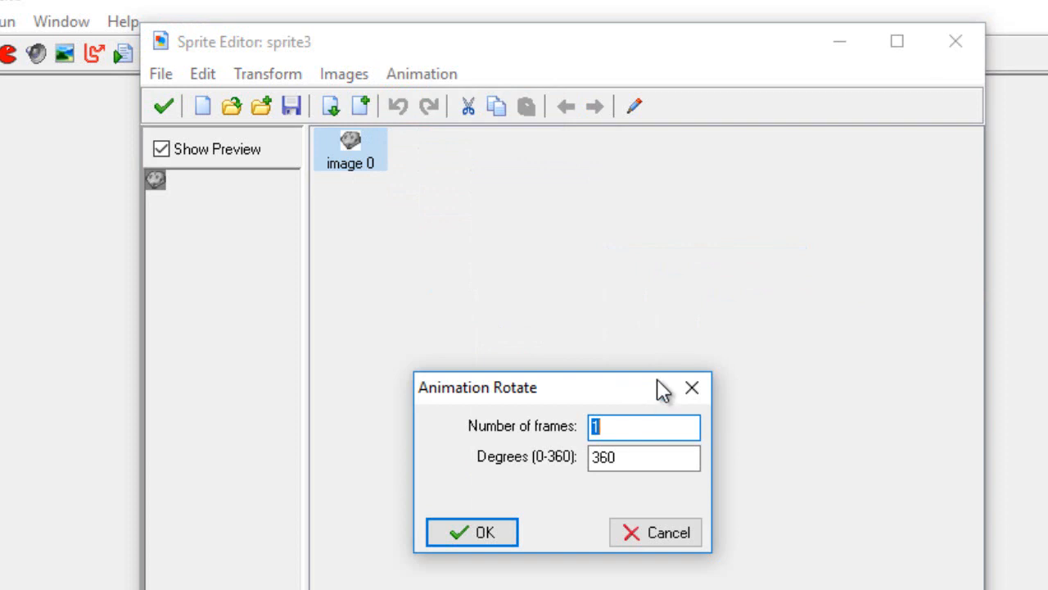
type("8")
left_click(566, 547)
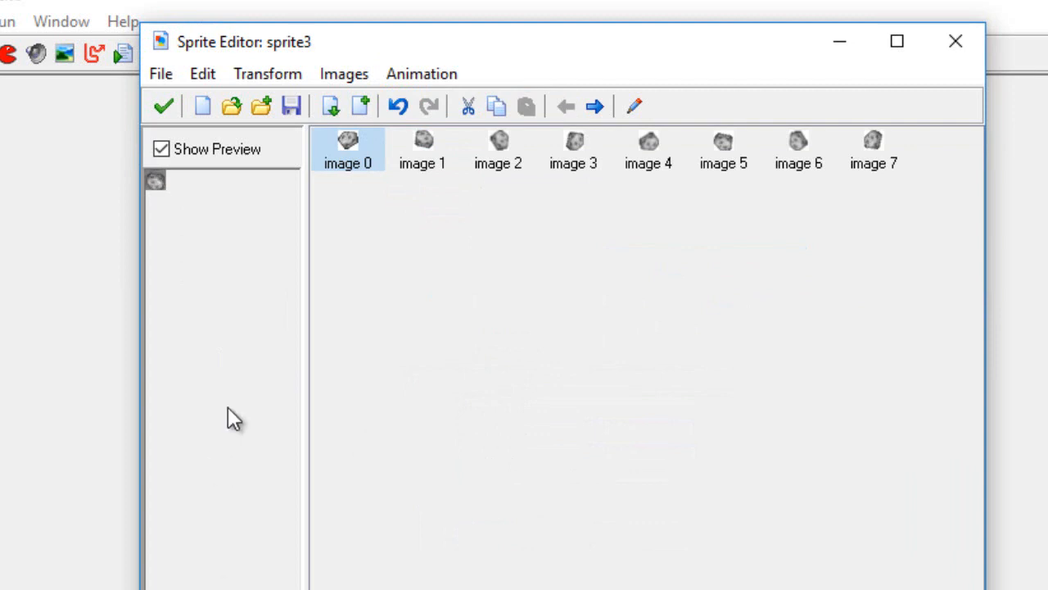
left_click(163, 106)
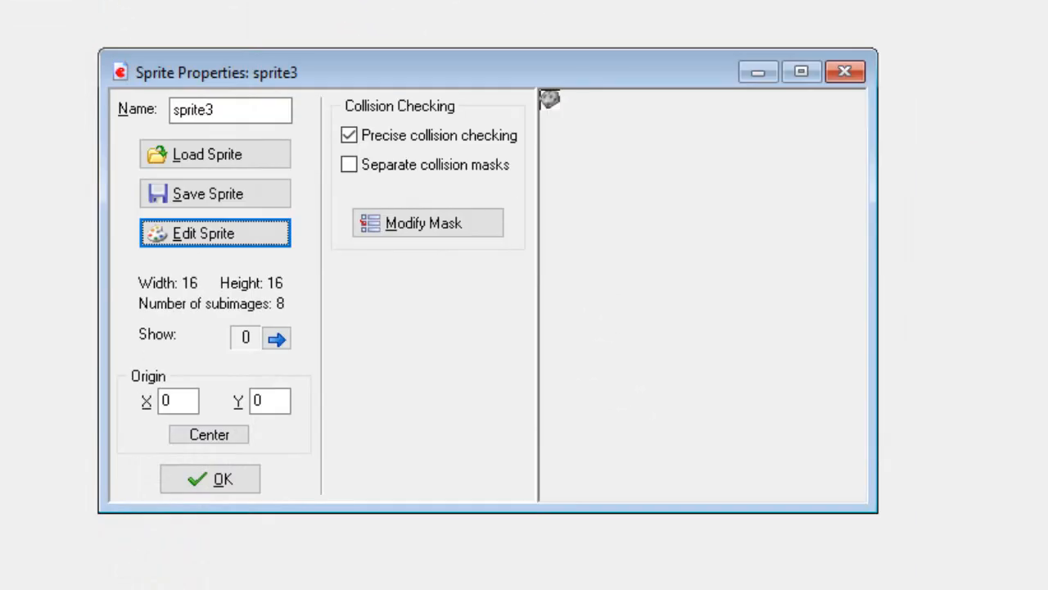
- Rename the small meteor sprite spr_Meteor_SM and accept its properties
left_click(237, 109)
key("BackSpace")
key("BackSpace")
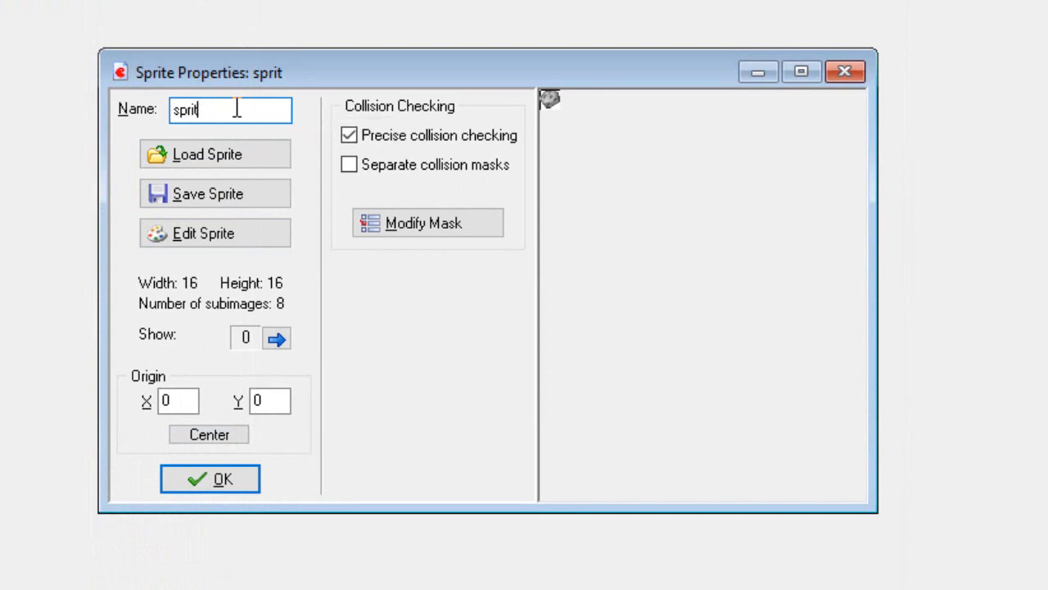
key("BackSpace")
key("BackSpace")
type("_Meteor")
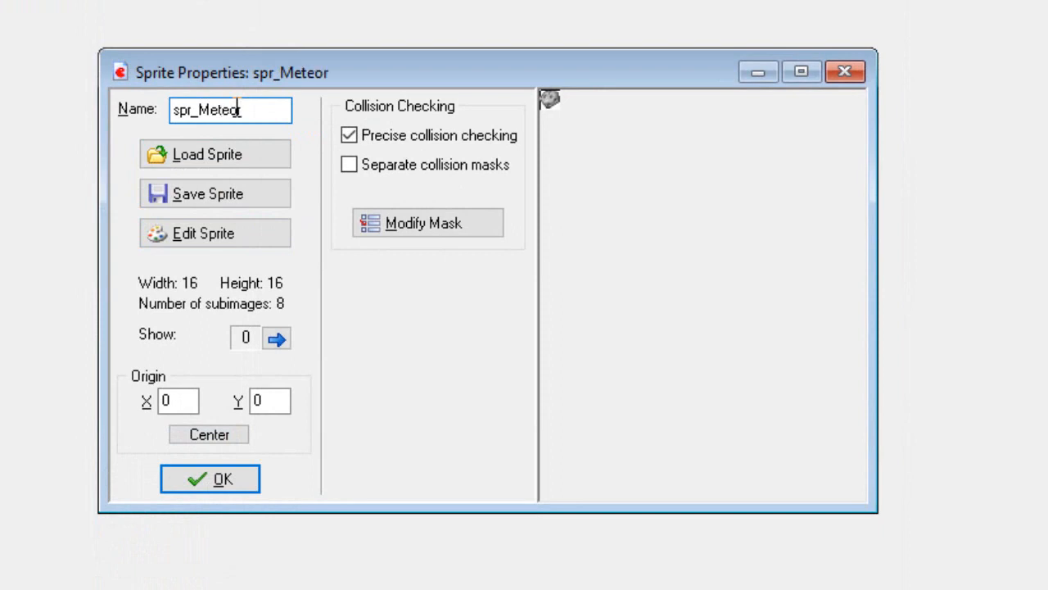
type("_SM")
left_click(218, 482)
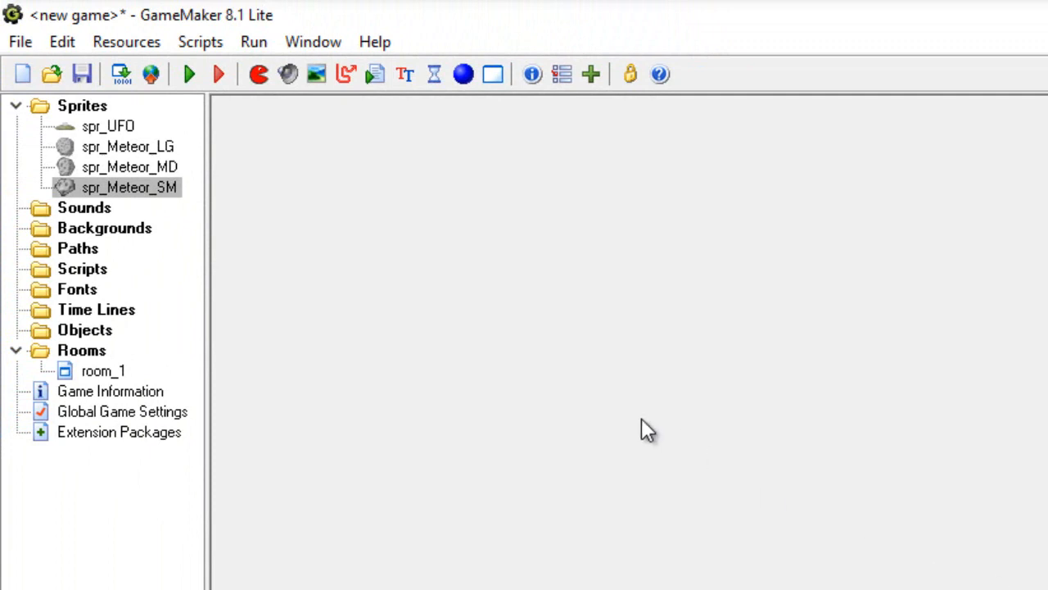
- Save the game in the Chapter02 folder under the author's surname and initial followed by _Meteors
left_click(20, 44)
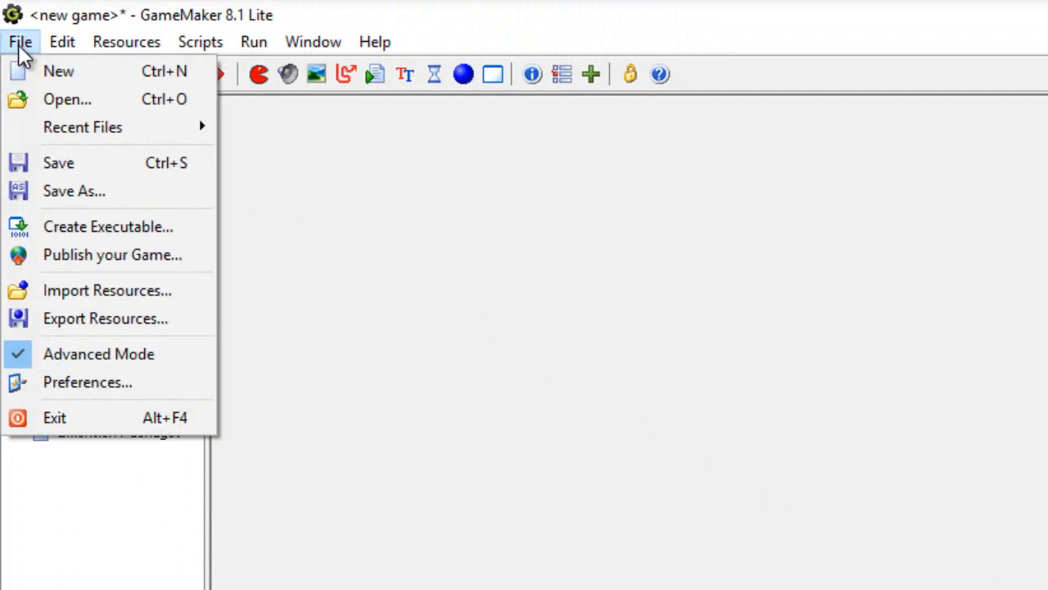
left_click(52, 192)
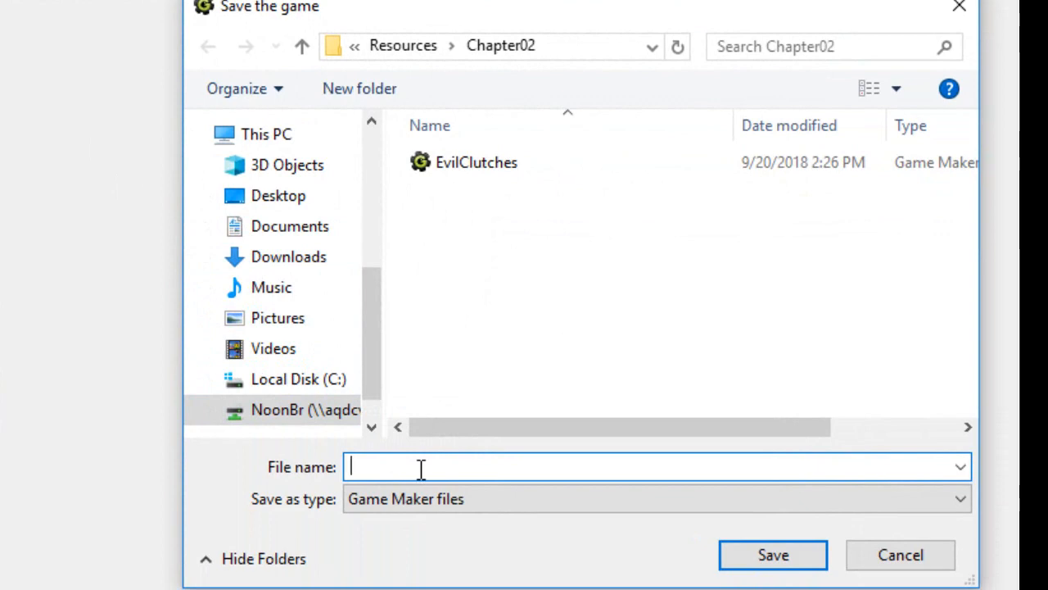
type("Noon")
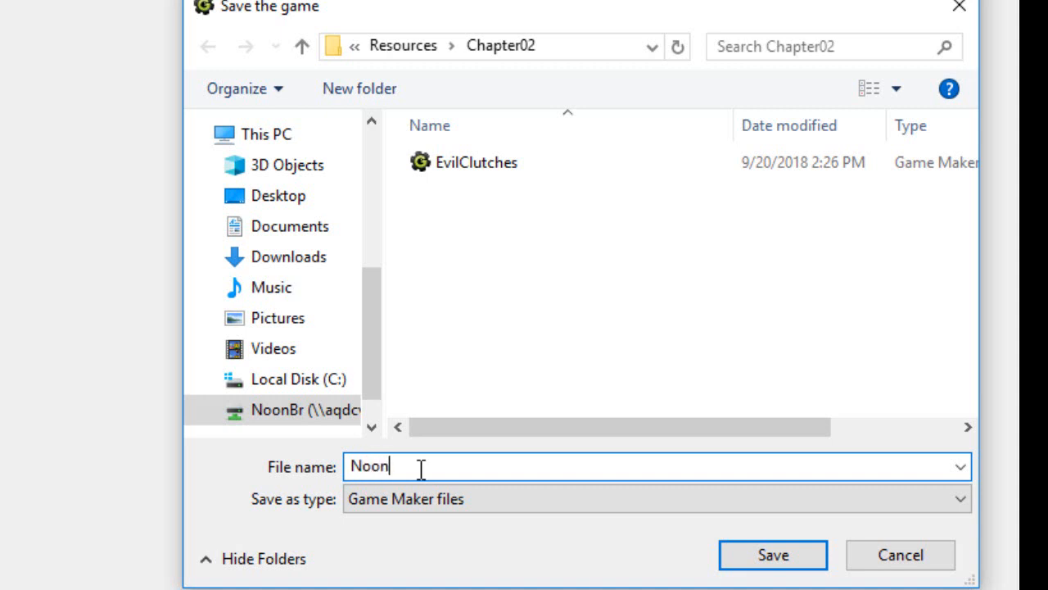
type("B")
type("_")
type("Mete")
type("eo")
type("rs")
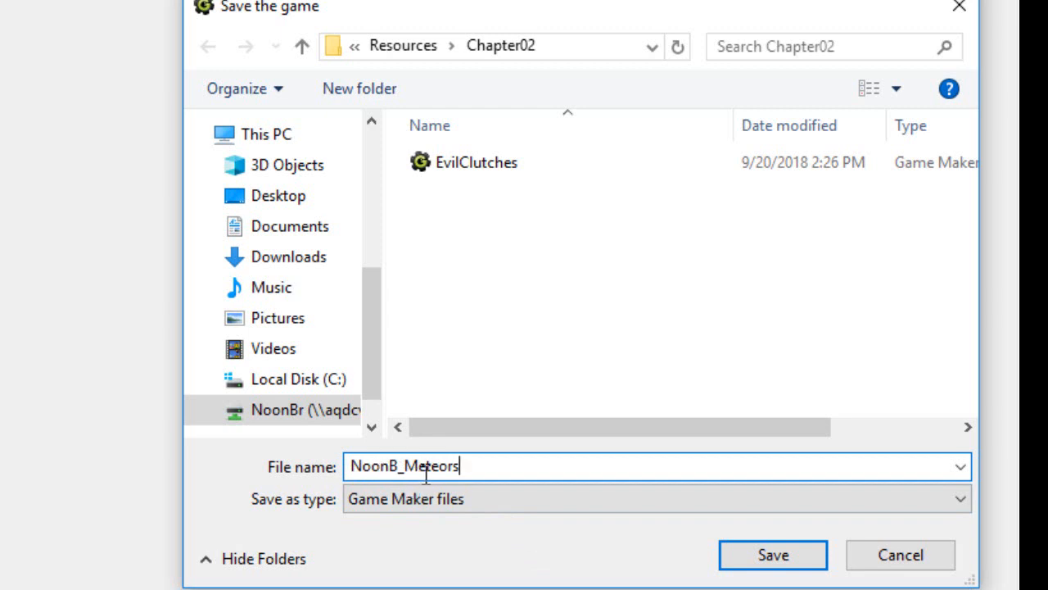
left_click(755, 557)
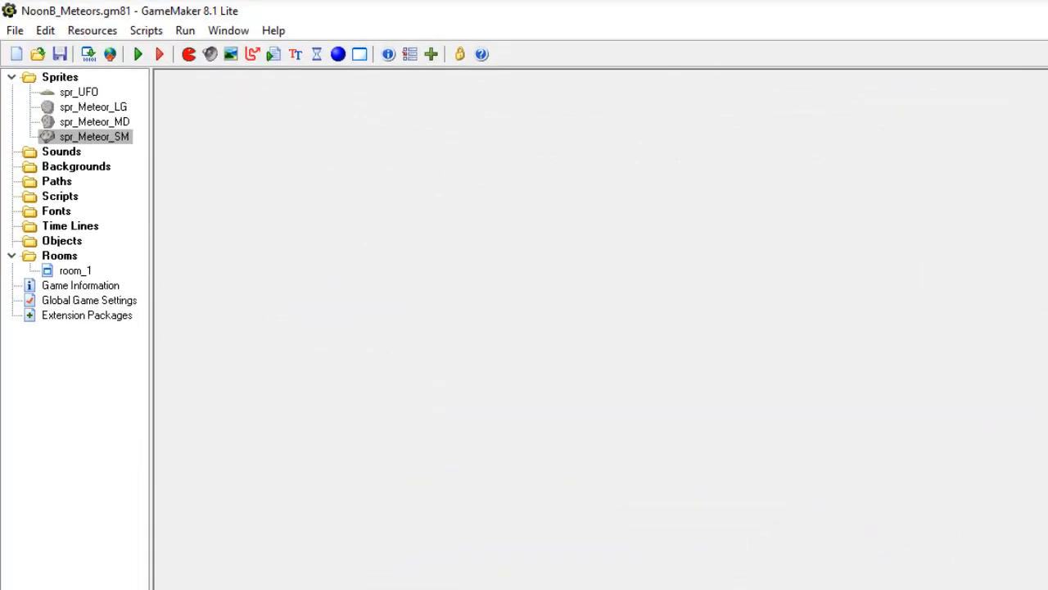
- Switch to Lesson5PT1.pdf and read the meteor sprite attribute table and the Custom Sprite instructions with their Image Editor figure
key("alt+Tab")
scroll(587, 489, "down", 6)
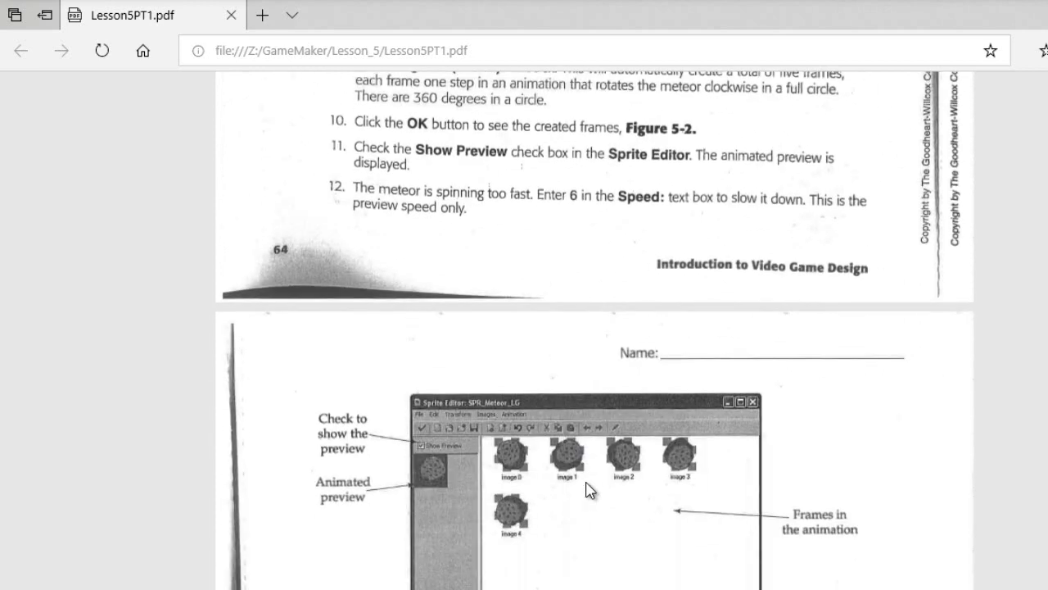
scroll(586, 489, "down", 3)
scroll(573, 424, "down", 4)
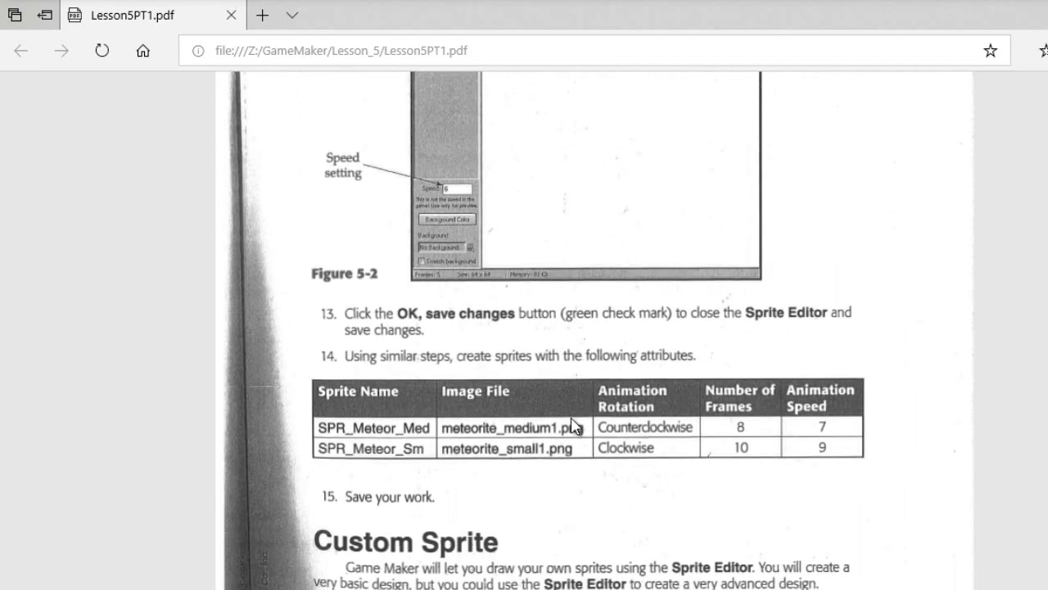
scroll(573, 423, "down", 5)
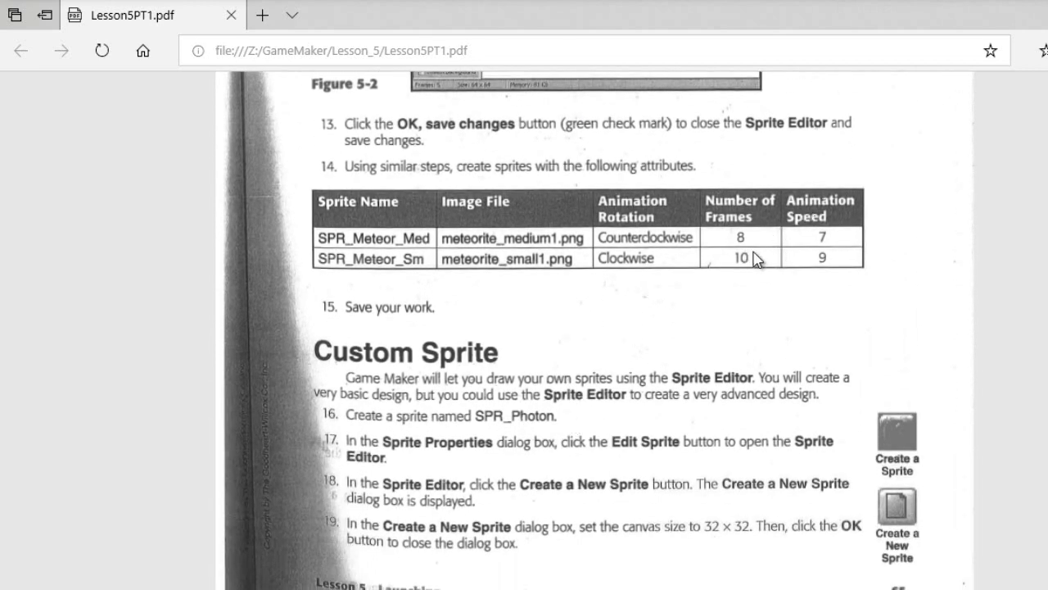
scroll(634, 375, "down", 2)
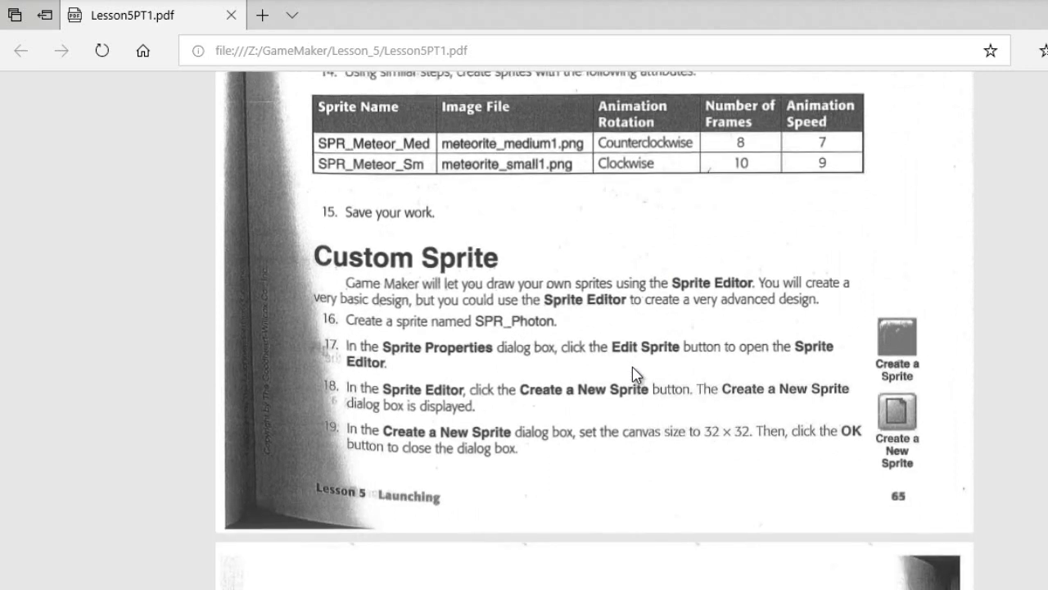
scroll(737, 347, "up", 4)
scroll(737, 346, "down", 4)
scroll(700, 391, "up", 8)
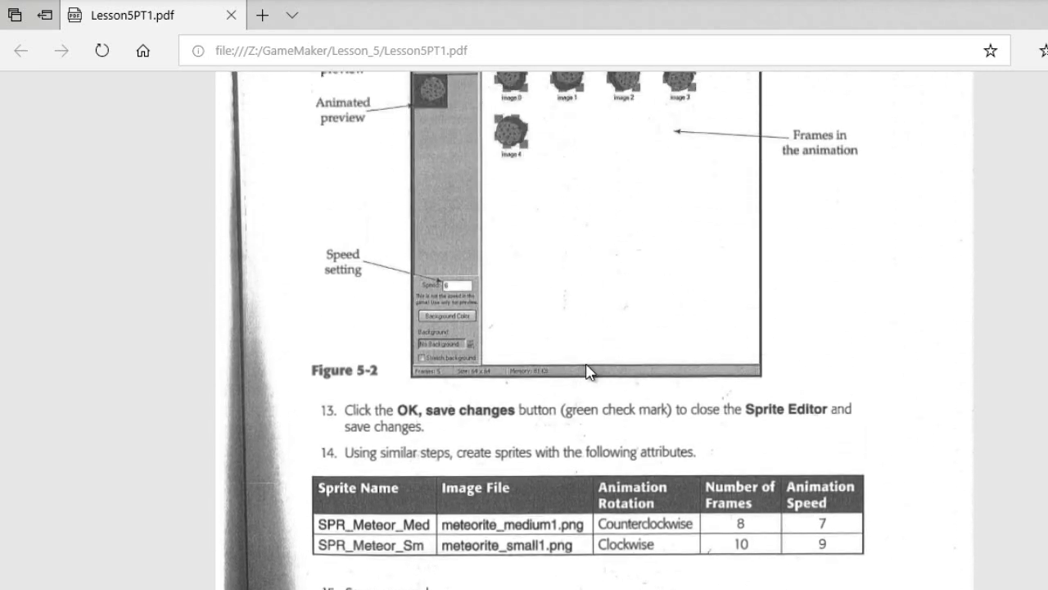
scroll(587, 371, "down", 15)
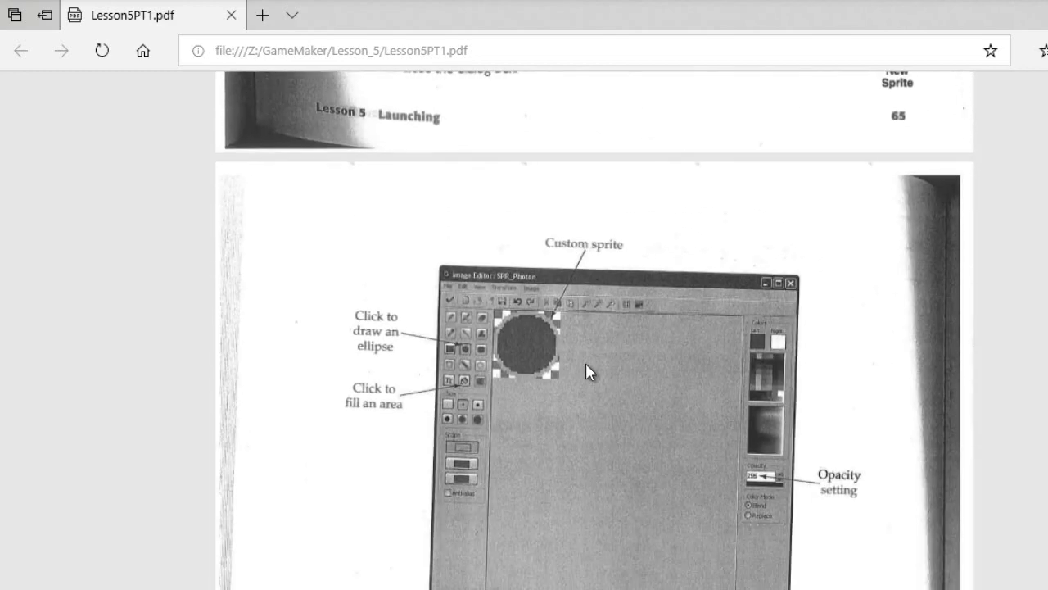
scroll(586, 365, "up", 6)
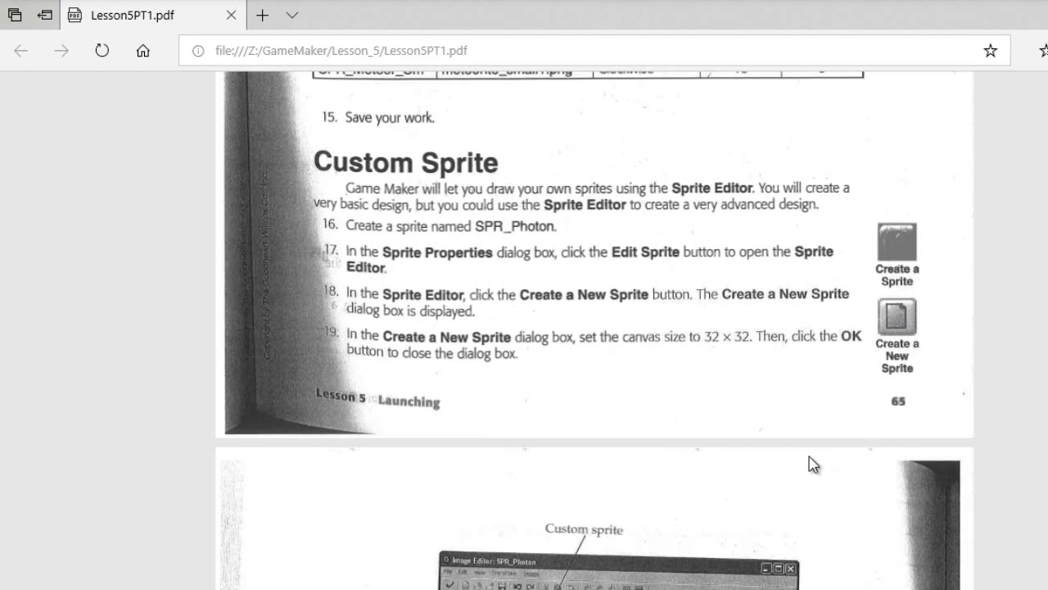
scroll(543, 517, "down", 4)
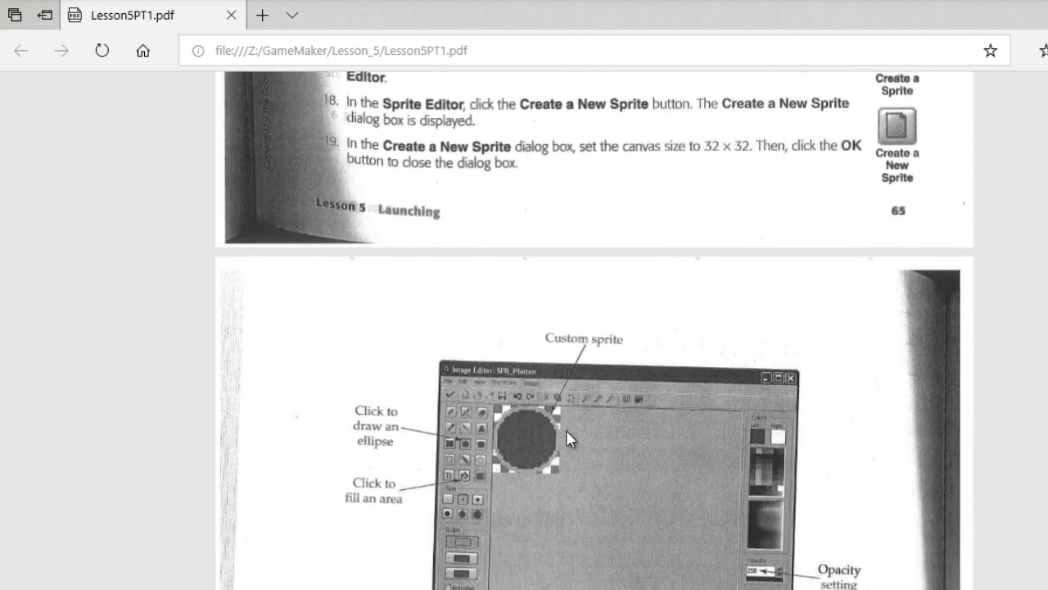
scroll(566, 447, "up", 2)
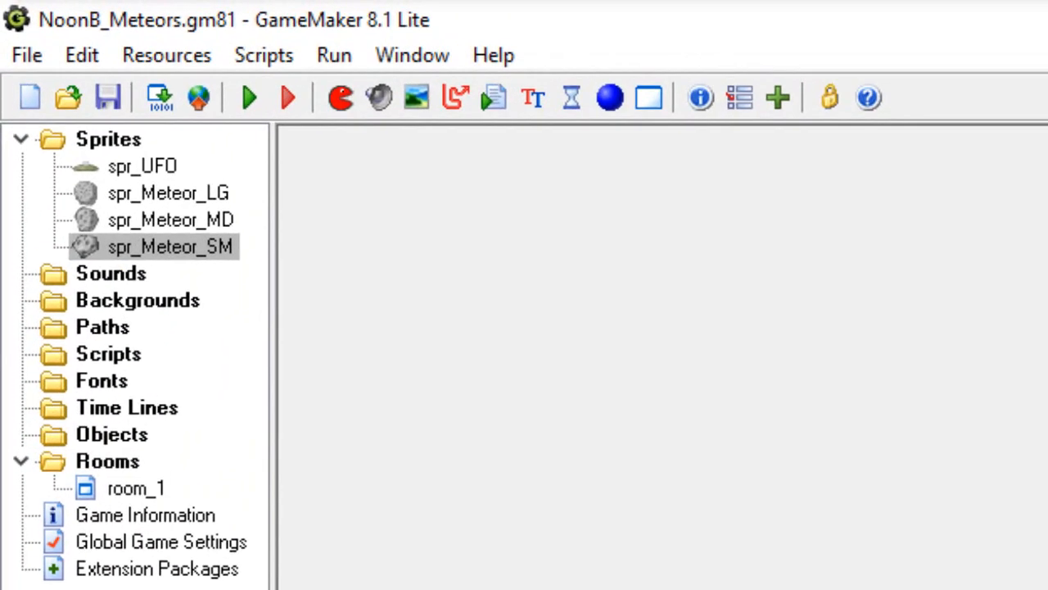
- Switch back to GameMaker, create a new sprite and give it a blank 32 x 32 image in the Sprite Editor
left_click(341, 98)
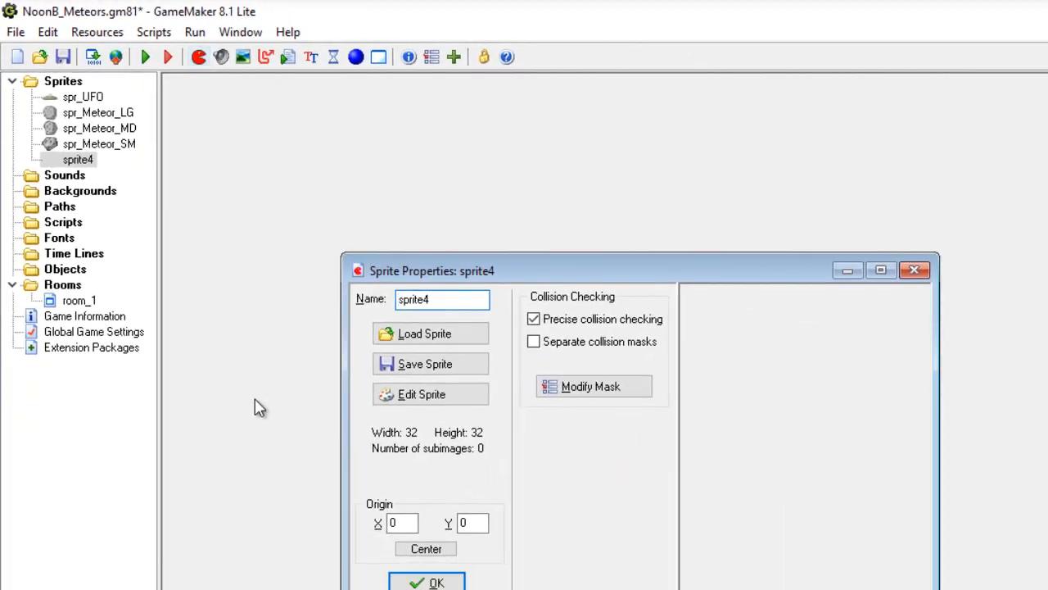
left_click(419, 397)
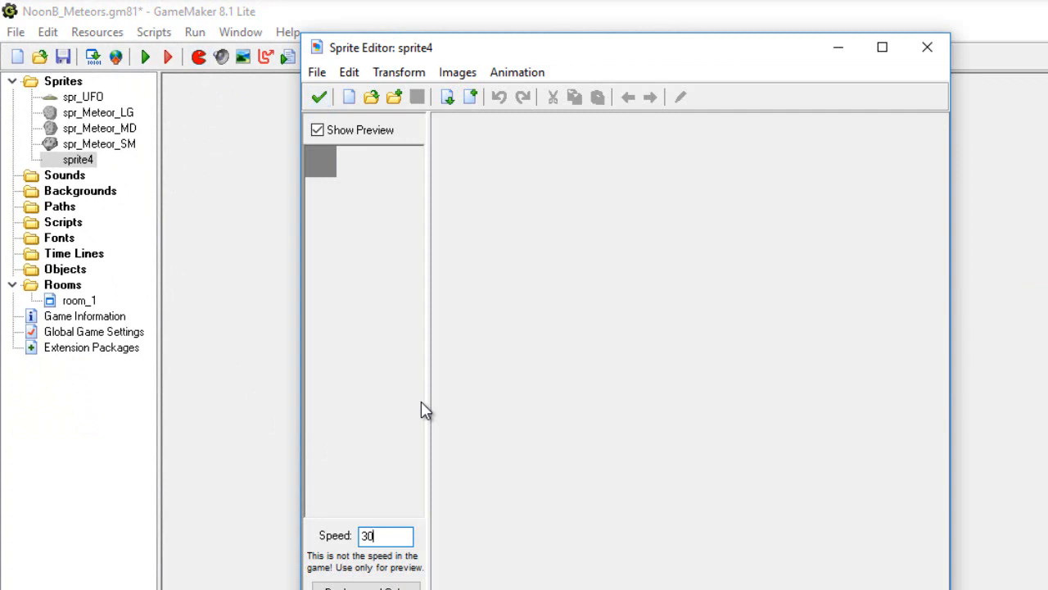
left_click(319, 99)
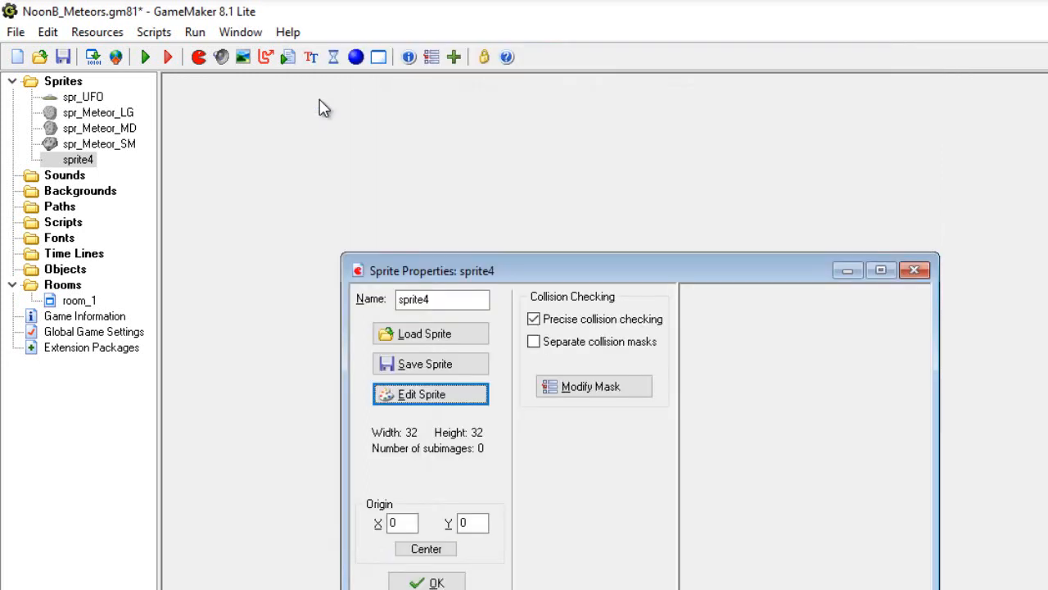
left_click(426, 394)
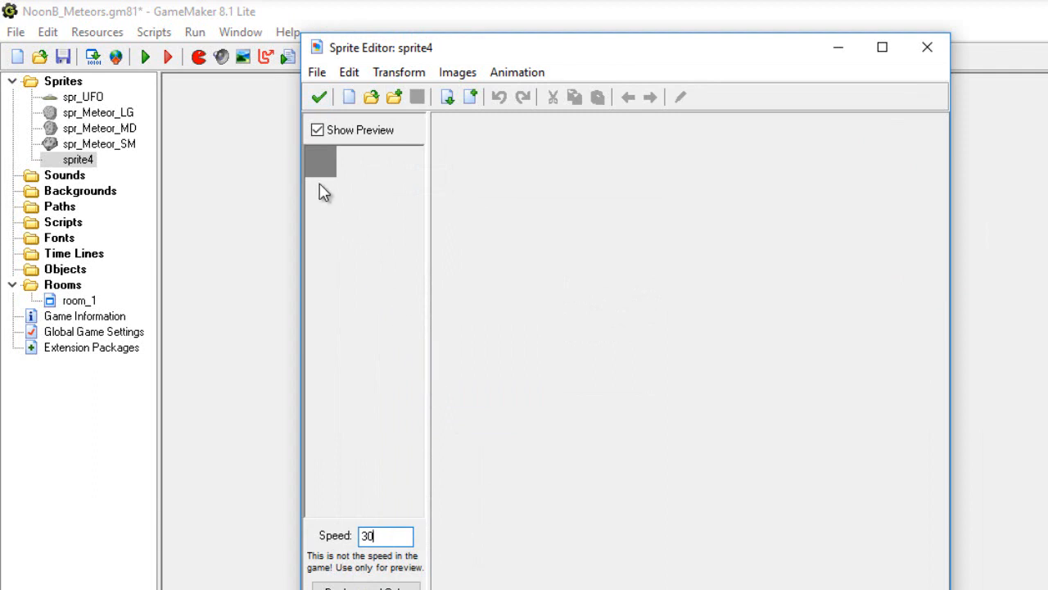
left_click(350, 98)
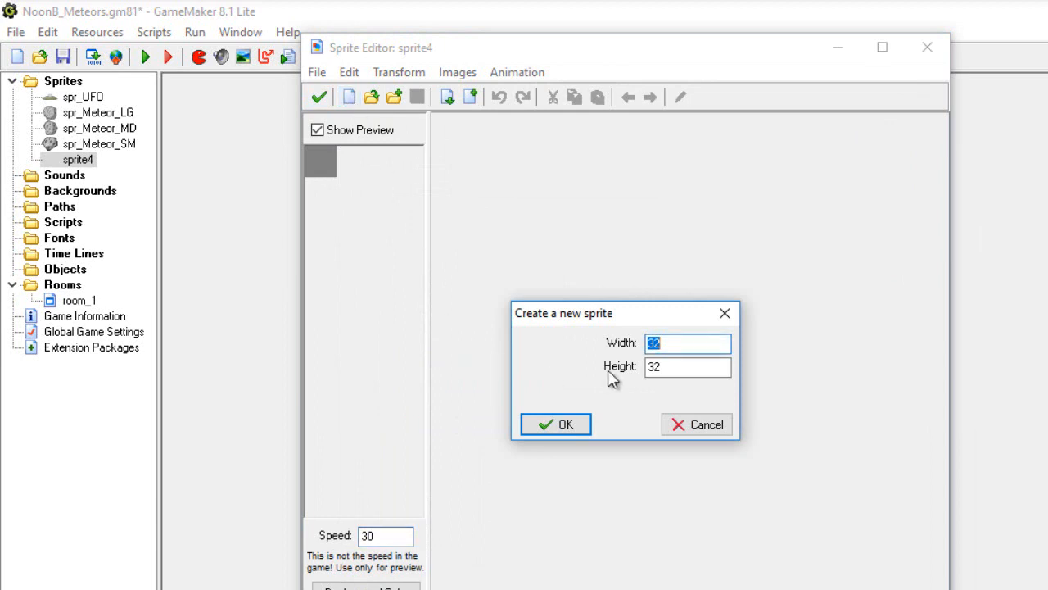
left_click(573, 426)
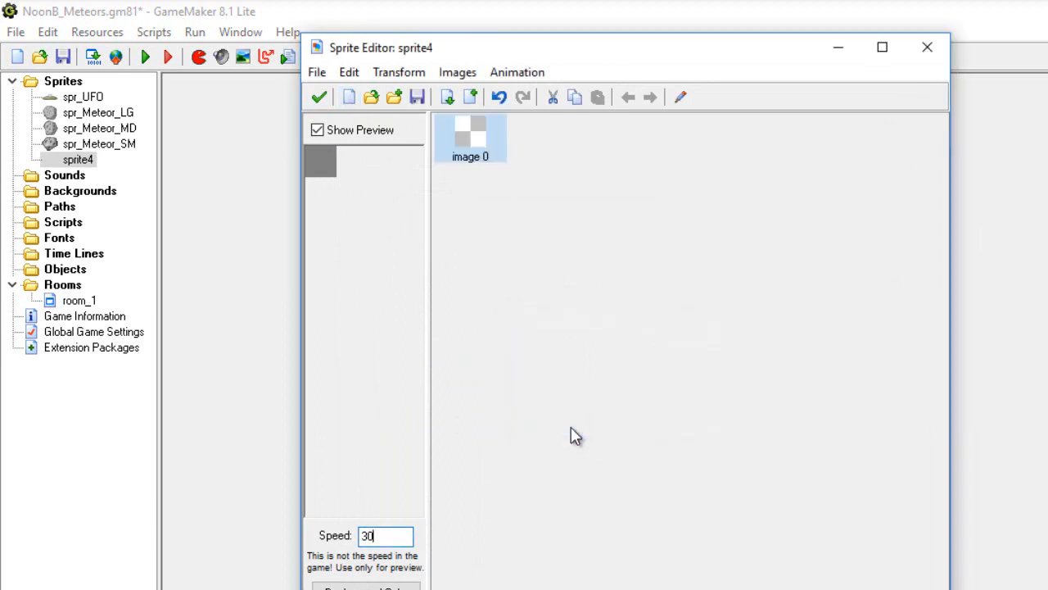
- Open the blank image in the Image Editor and choose the filled Ellipse tool with yellow as the left colour
double_click(475, 155)
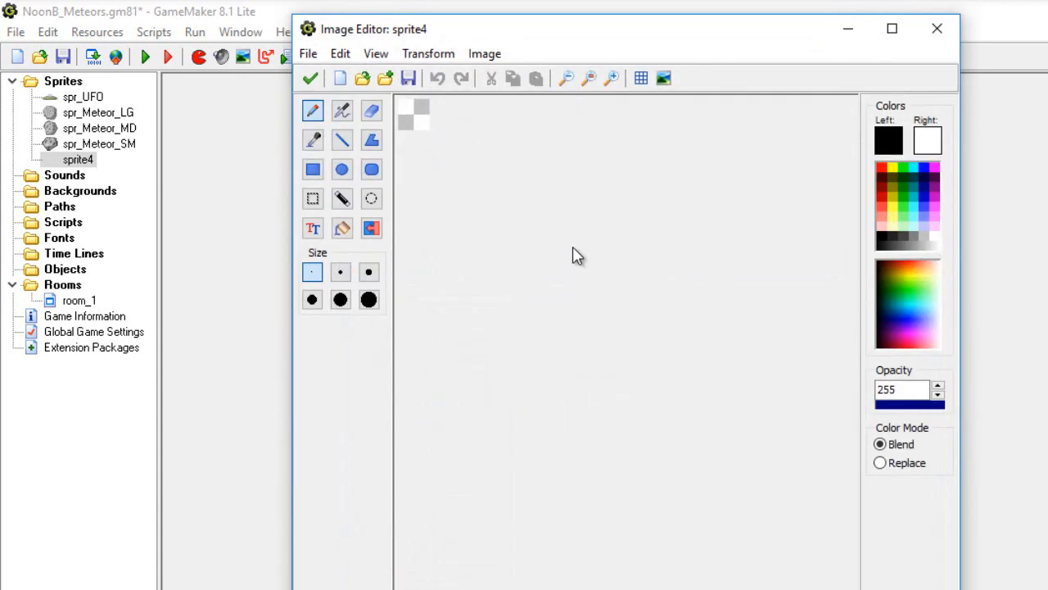
left_click(613, 78)
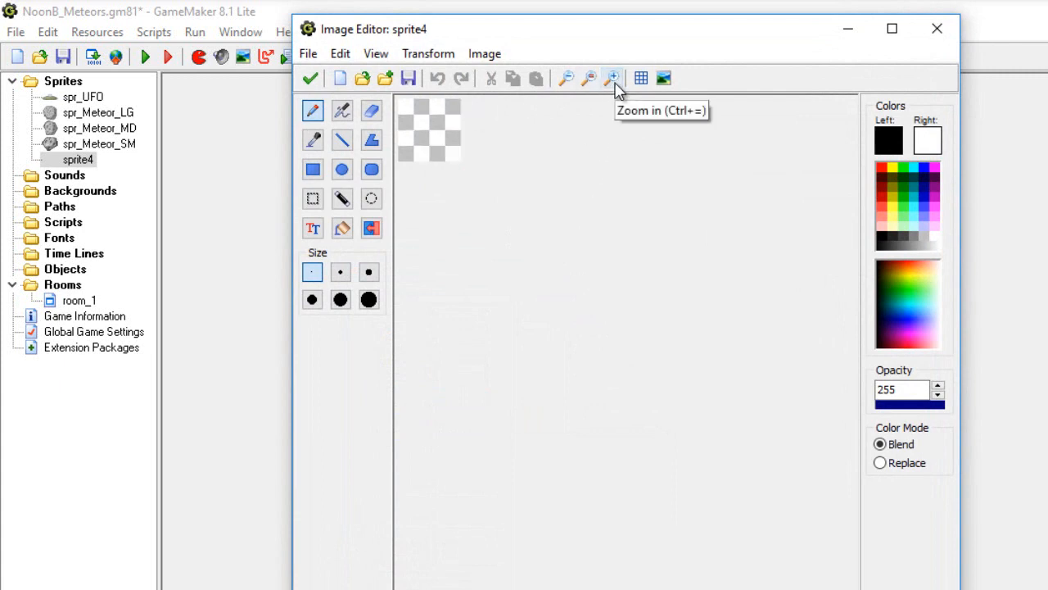
left_click(614, 79)
left_click(614, 79)
left_click(614, 79)
left_click(614, 79)
left_click(614, 79)
left_click(614, 80)
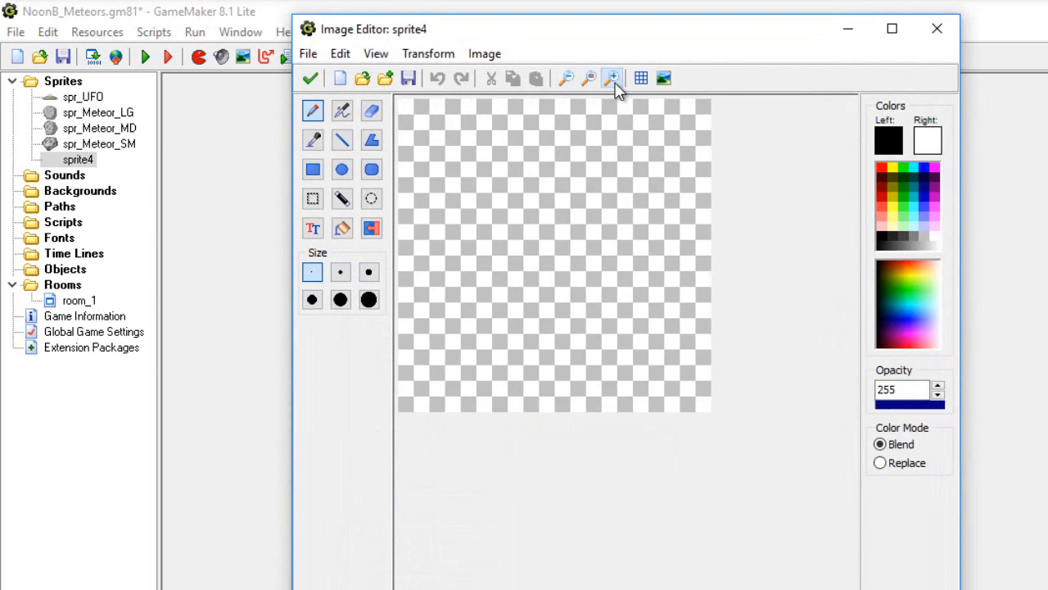
left_click(615, 79)
left_click(615, 79)
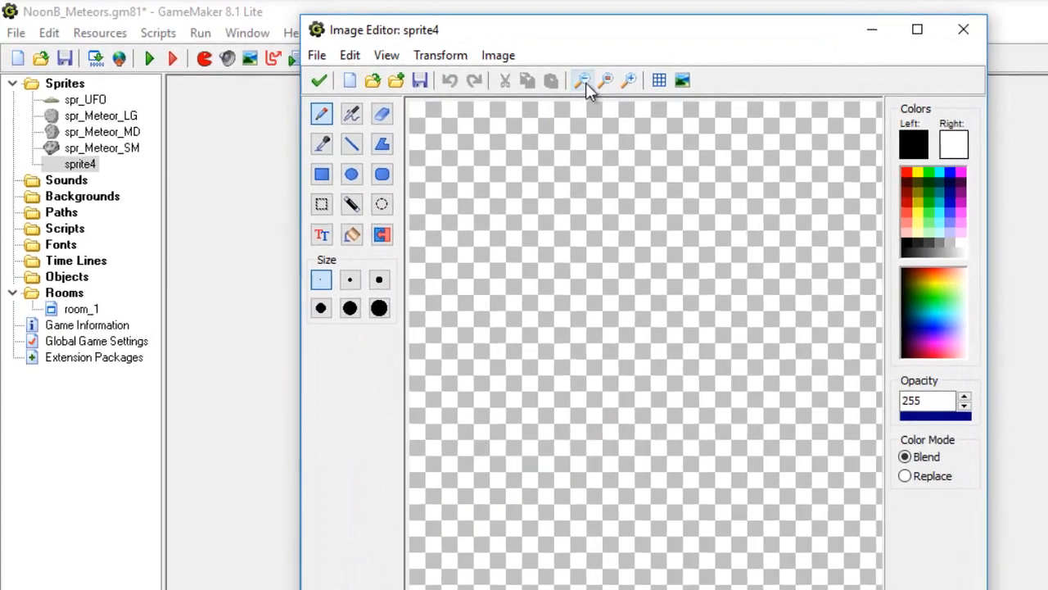
left_click(589, 78)
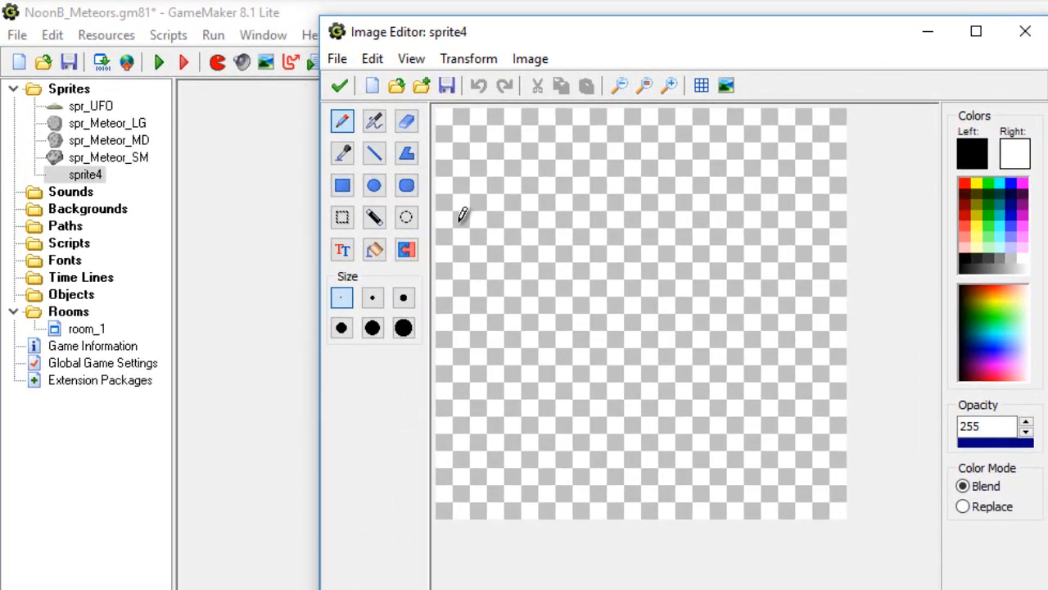
left_click(384, 188)
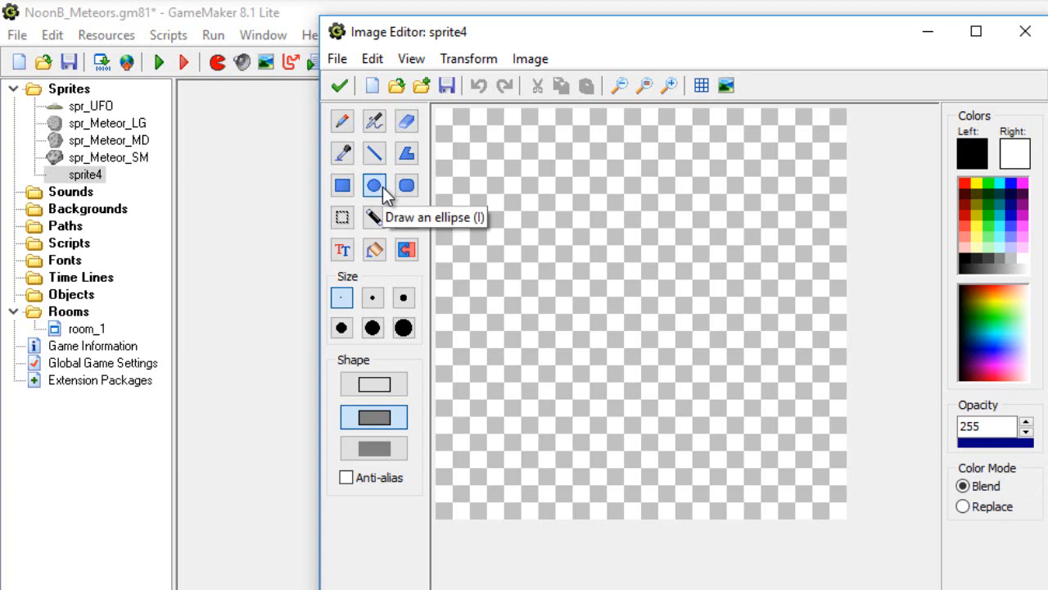
left_click(1005, 294)
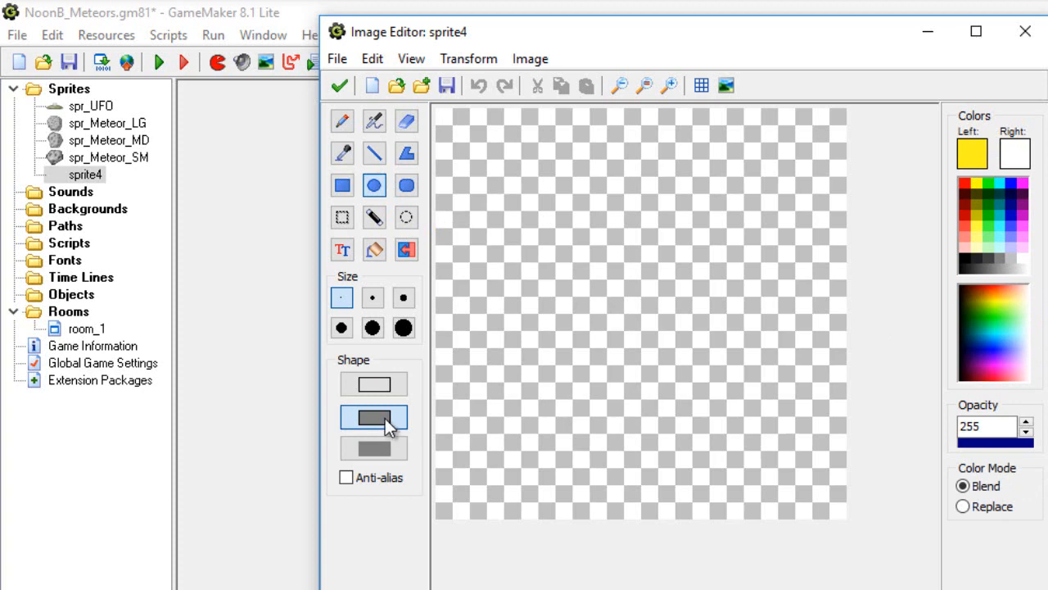
- Try drawing a large and a small white-filled circle with yellow outlines, and undo both
left_click_drag(529, 214, 803, 465)
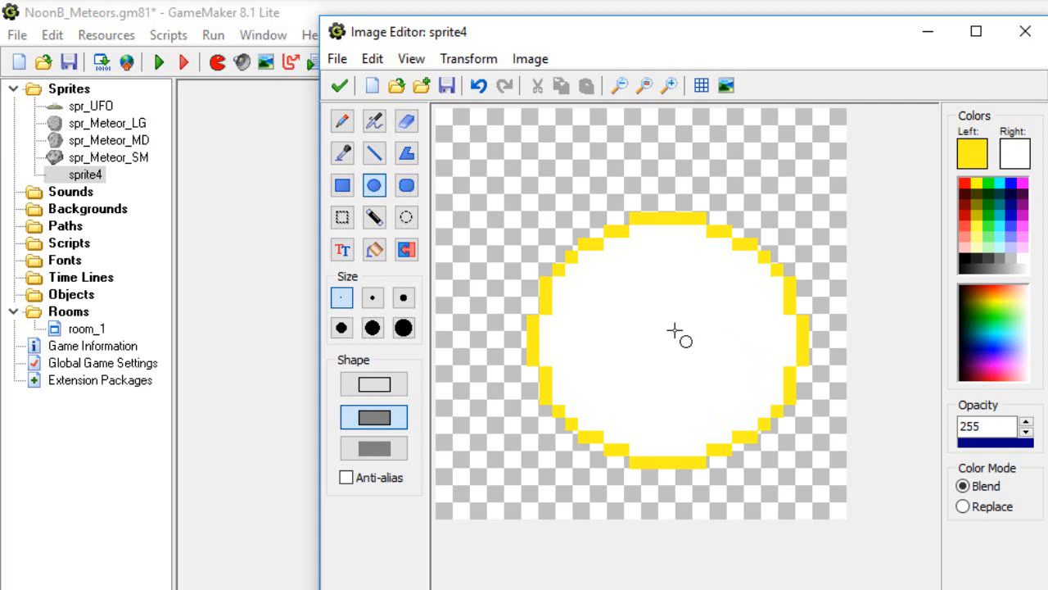
left_click_drag(678, 335, 608, 270)
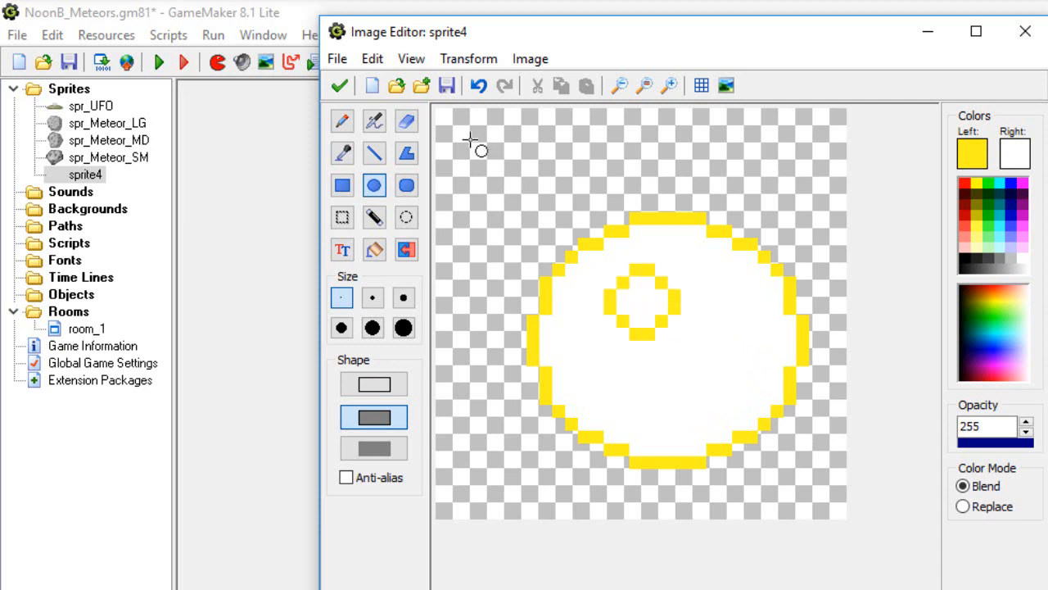
left_click(479, 86)
left_click(479, 88)
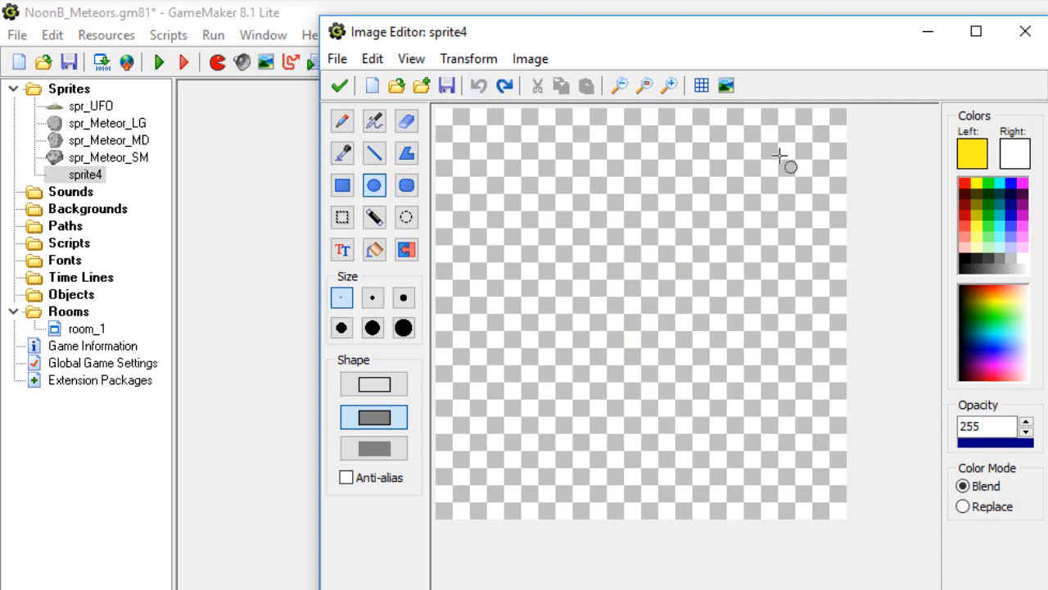
- Set the right colour to light yellow (255, 255, 128) and draw a yellow-outlined filled circle spanning the whole canvas
left_click(1020, 153)
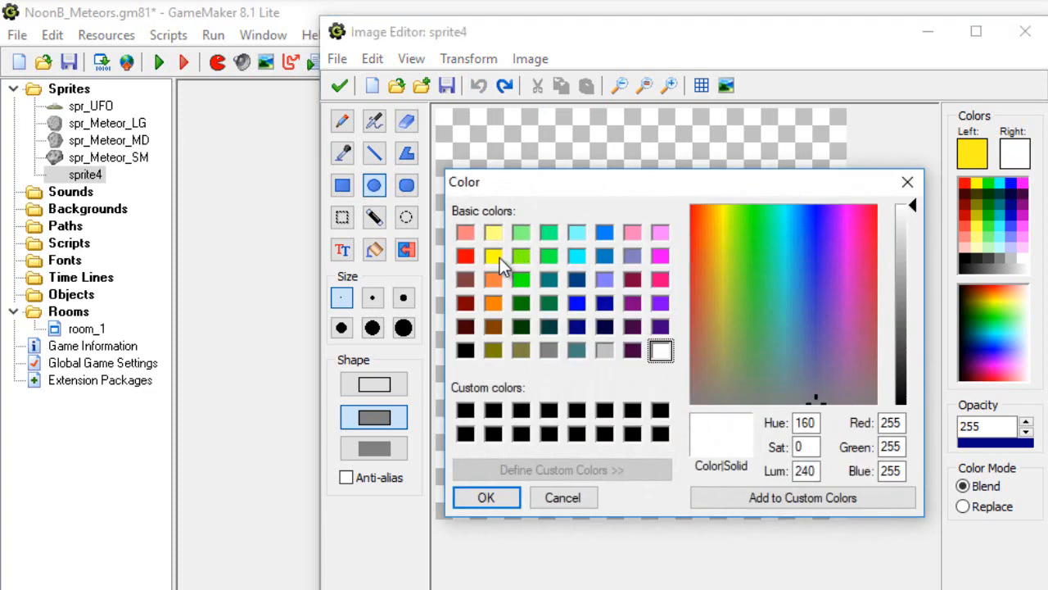
left_click(494, 233)
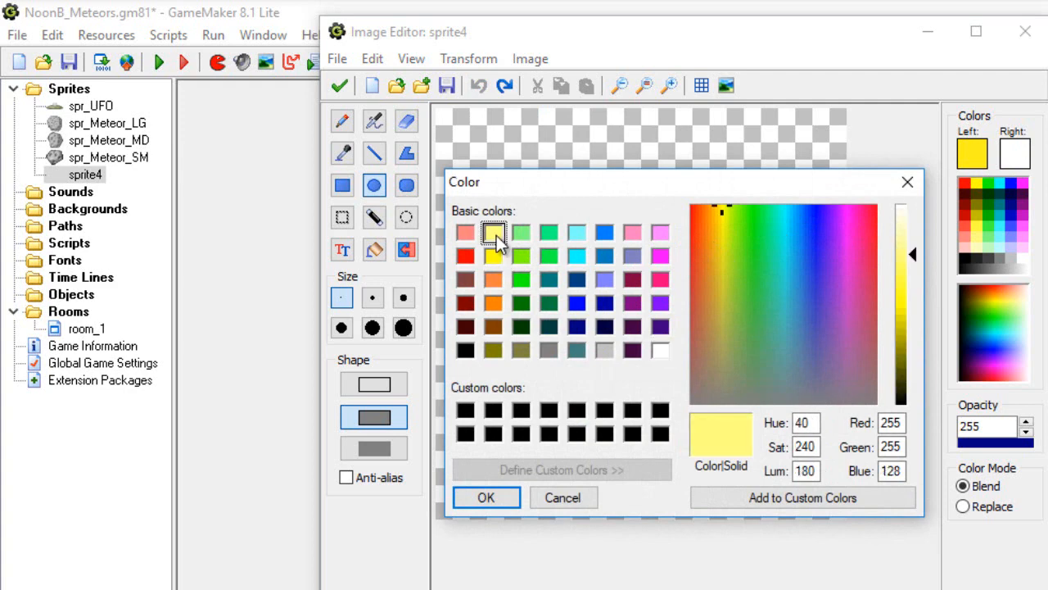
left_click(482, 497)
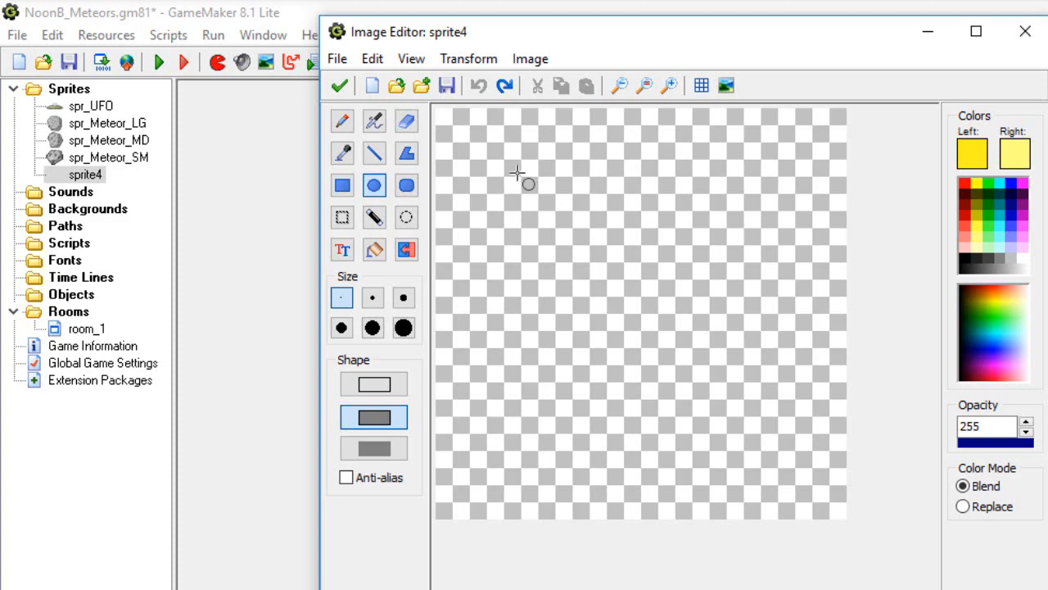
left_click_drag(516, 172, 836, 498)
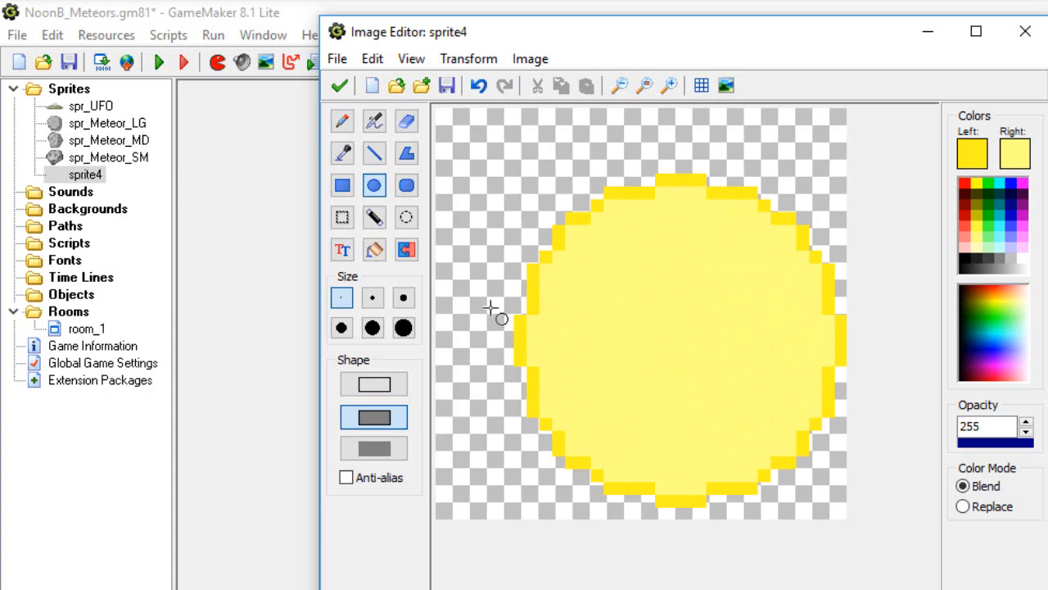
left_click(480, 84)
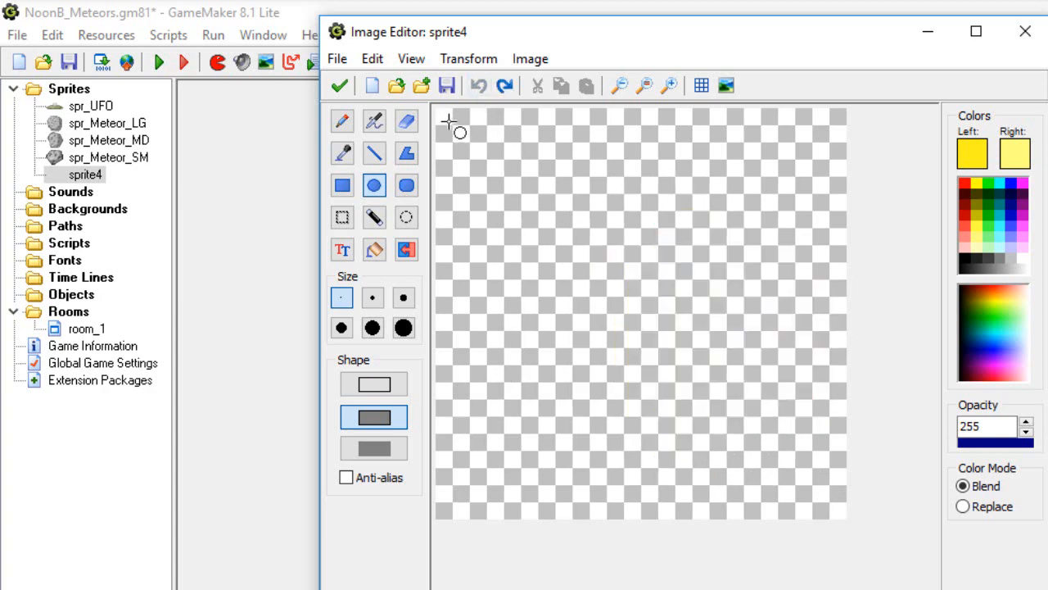
left_click_drag(446, 120, 840, 514)
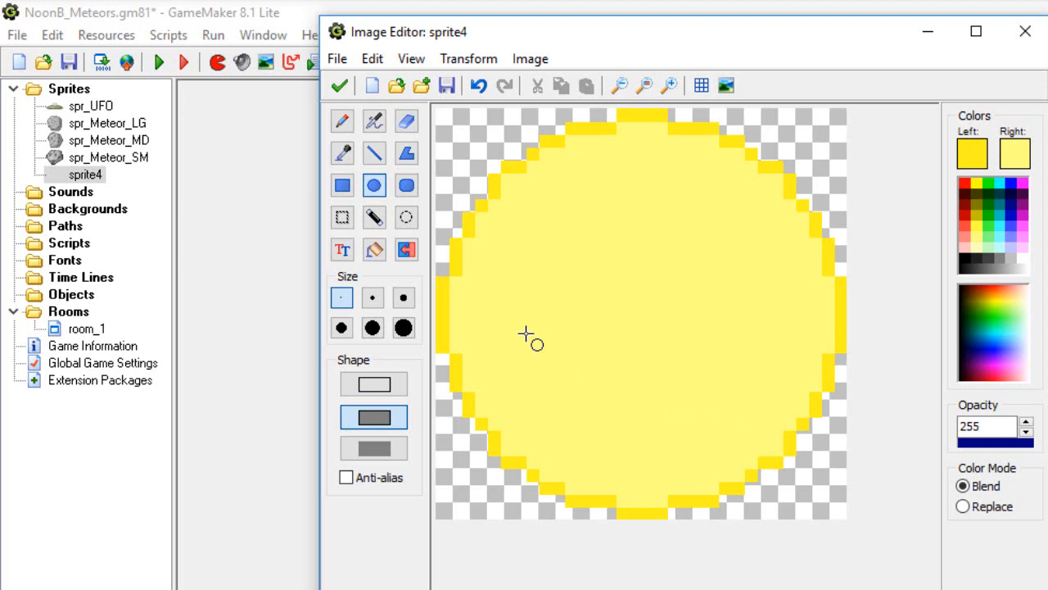
- Set the right colour to red (255, 0, 0) for the inner circle's fill
left_click(986, 427)
left_click(1030, 150)
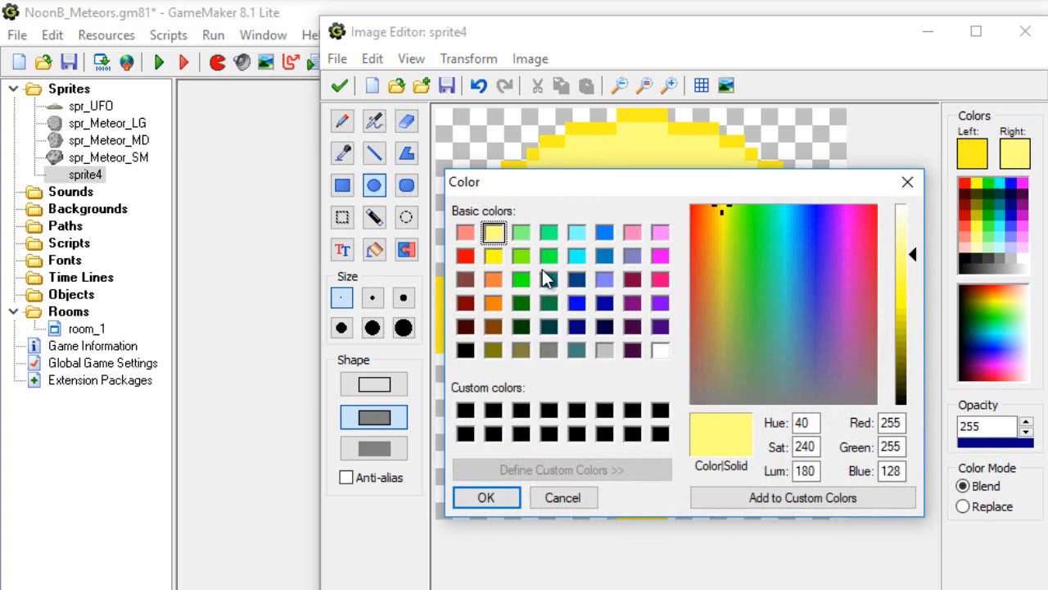
left_click(465, 257)
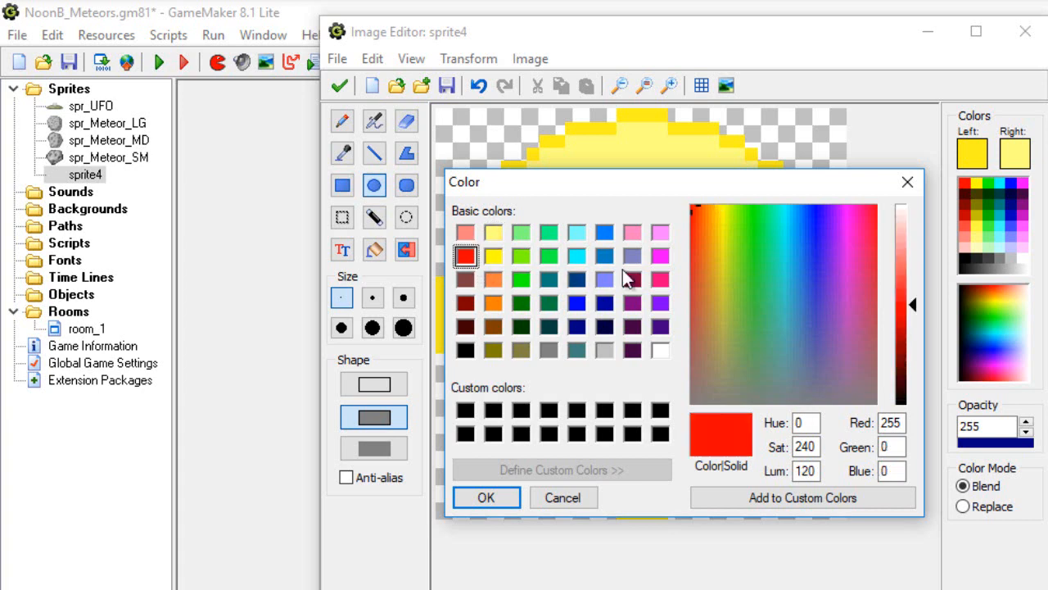
left_click(512, 498)
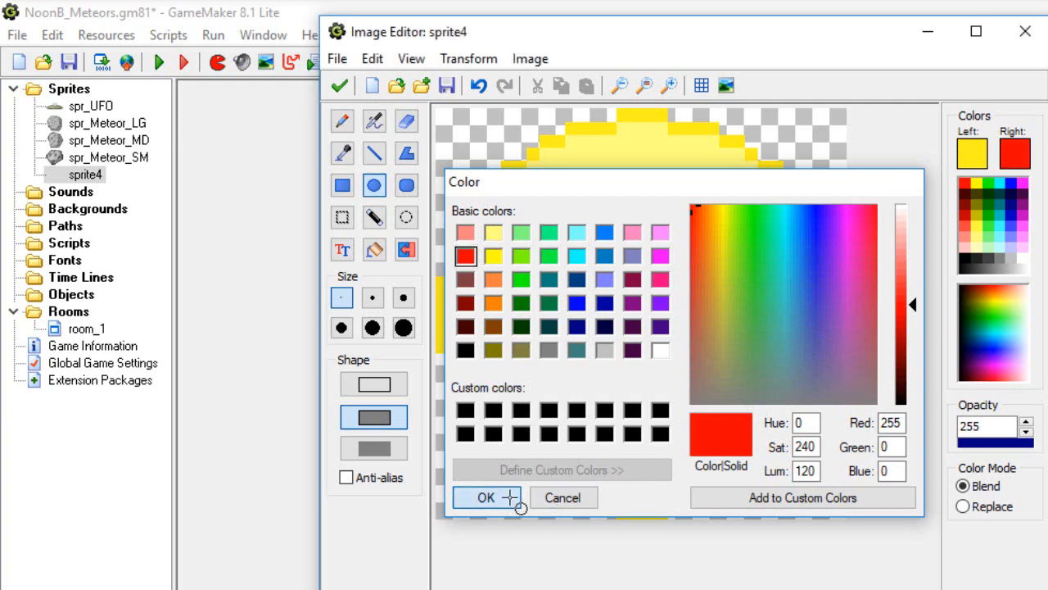
- Set the left colour to dark orange (228, 80, 16) and draw a smaller red-filled circle inside the yellow one
left_click(972, 155)
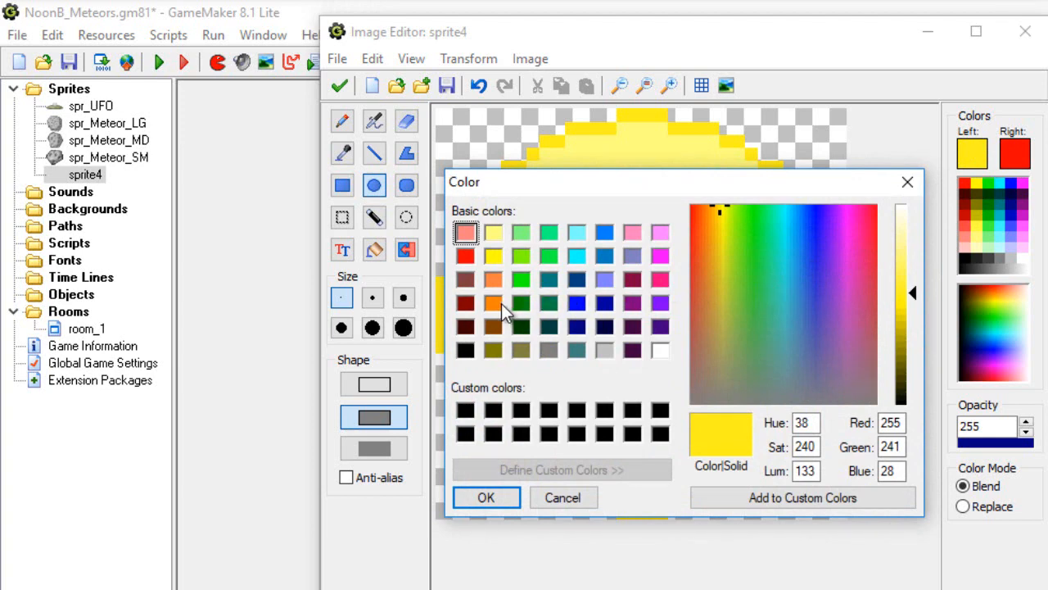
left_click(707, 216)
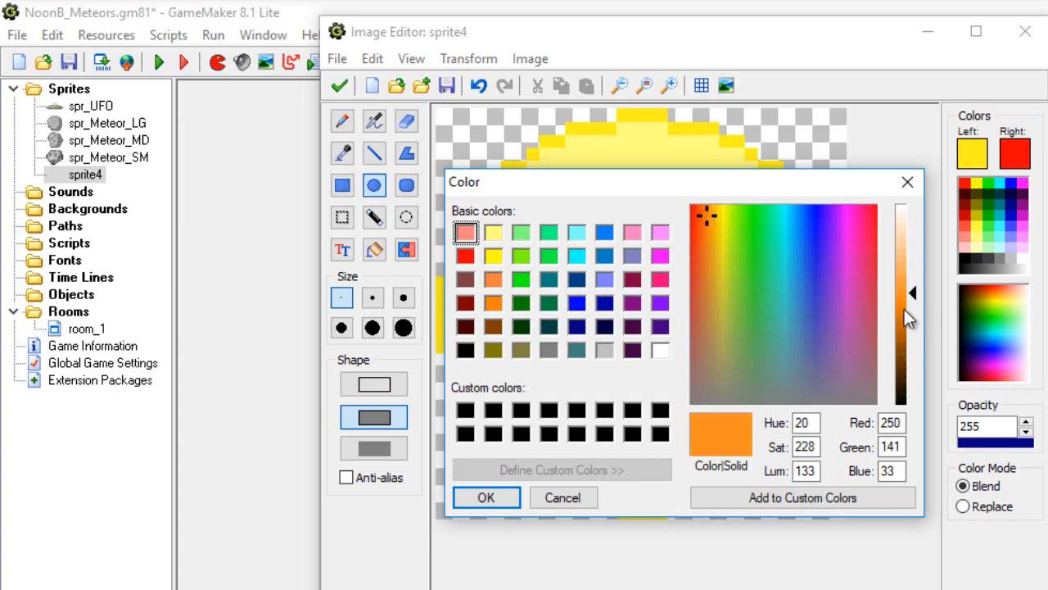
left_click_drag(904, 308, 906, 319)
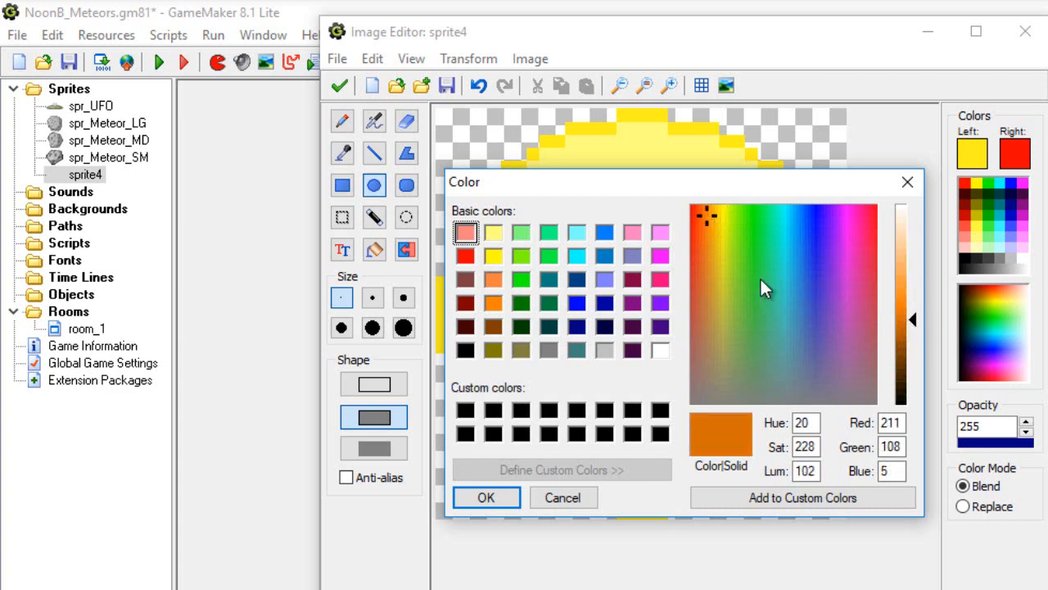
left_click(706, 228)
left_click(700, 233)
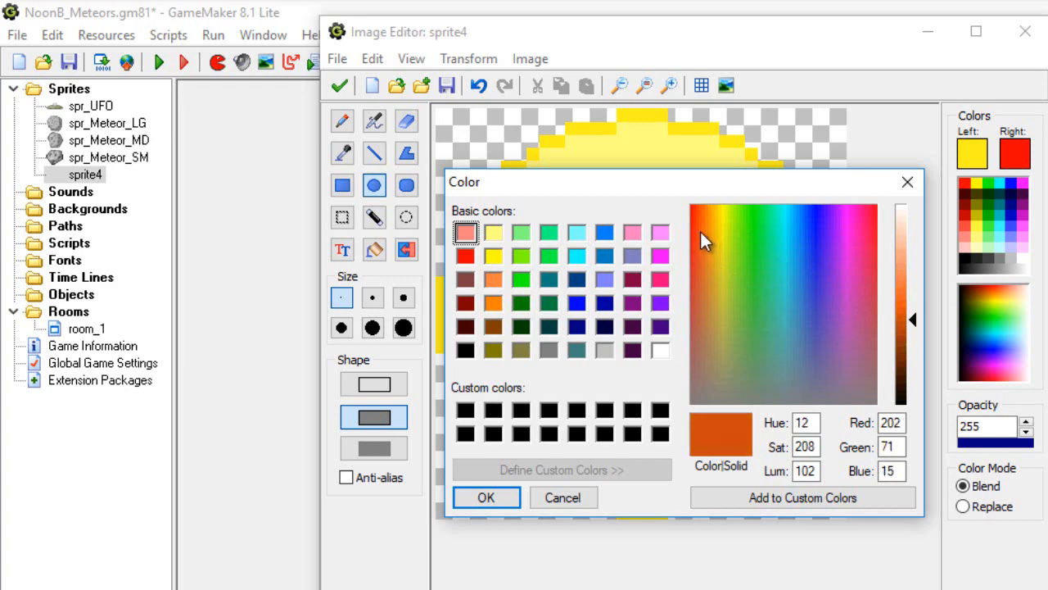
left_click(904, 297)
left_click(905, 309)
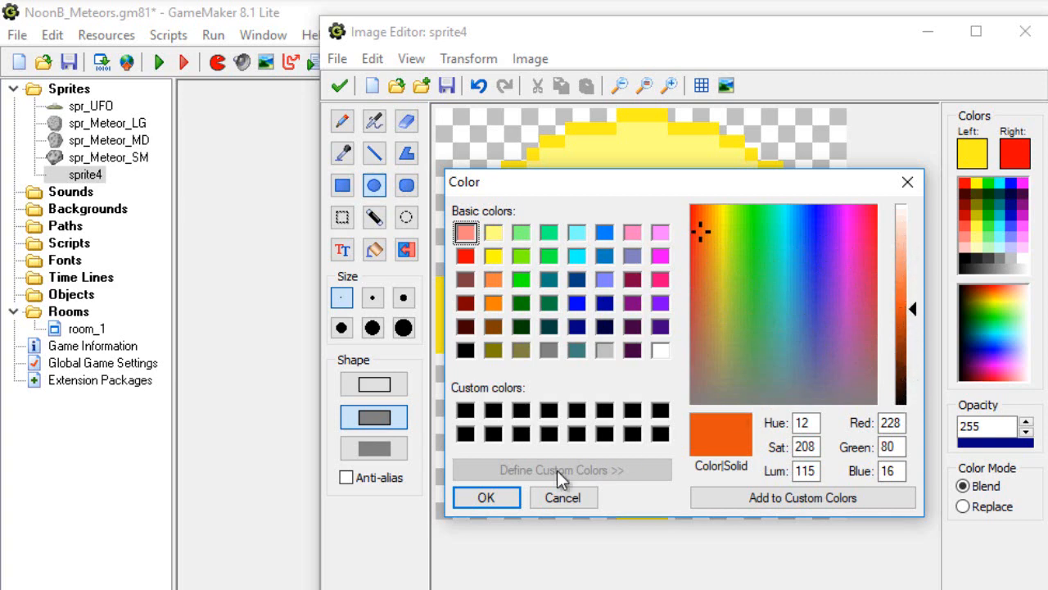
left_click(495, 497)
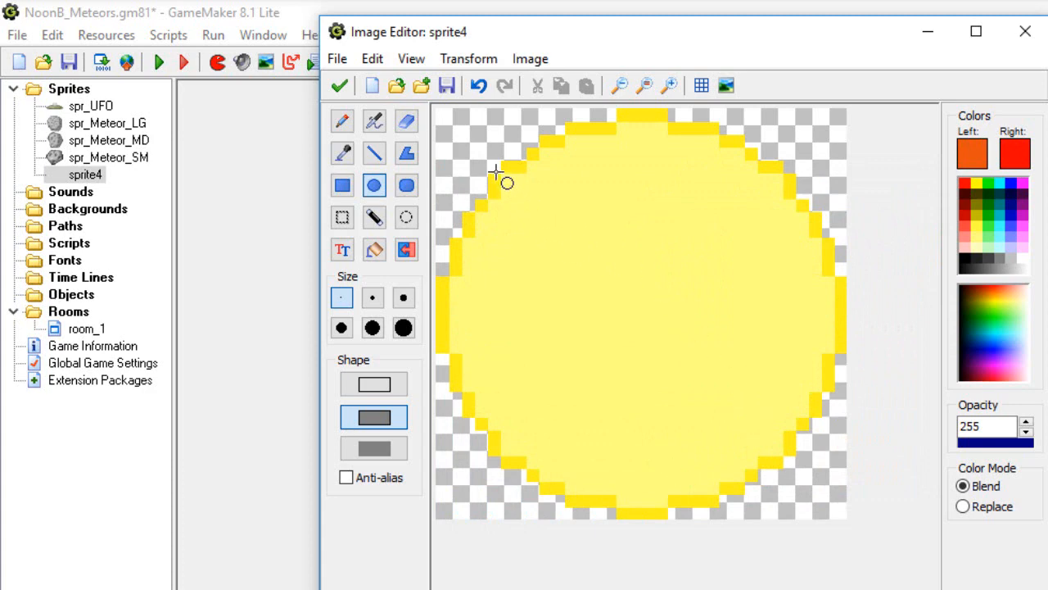
left_click_drag(506, 168, 790, 463)
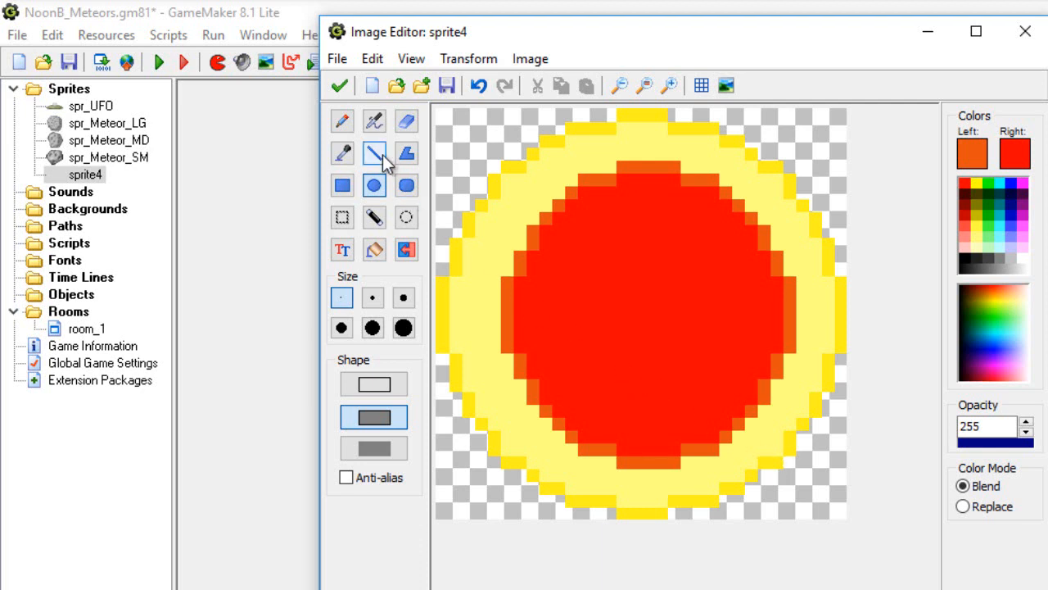
- Accept the drawn image and the sprite edits, and rename the sprite spr_Photon
left_click(341, 86)
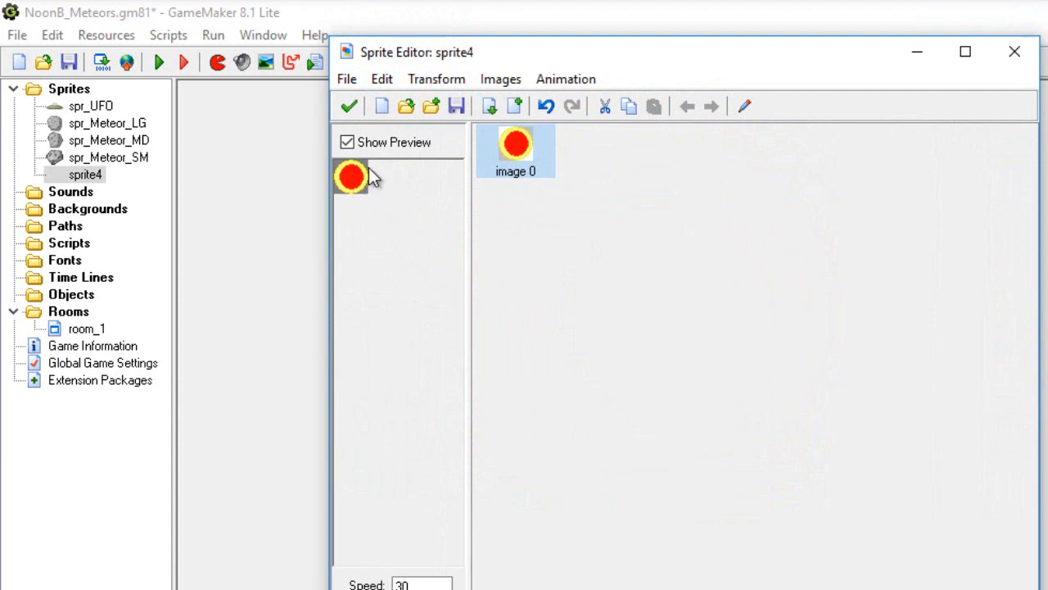
left_click(349, 106)
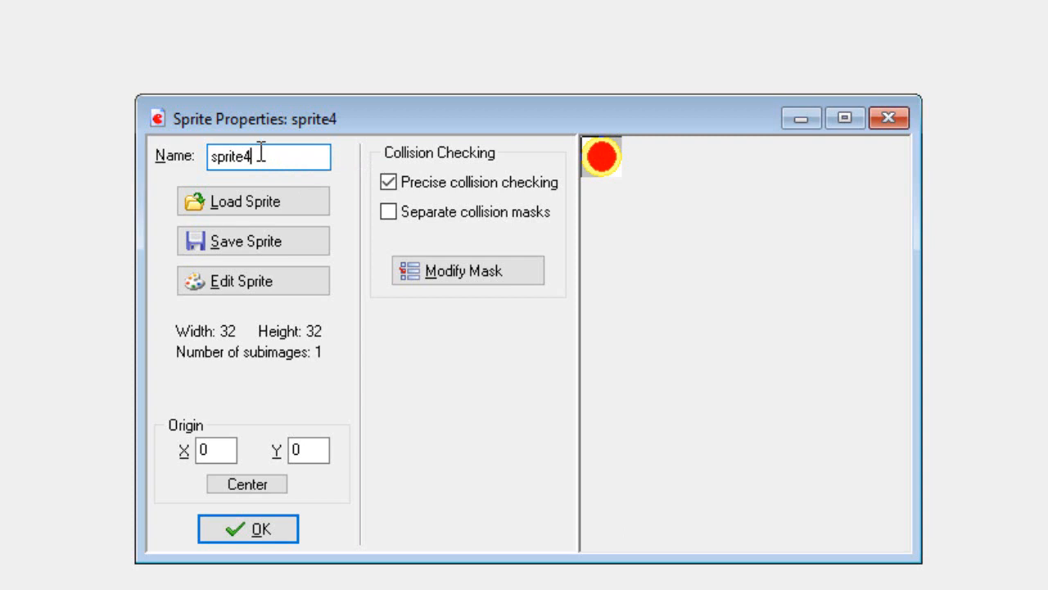
key("BackSpace")
key("BackSpace")
key("BackSpace")
key("BackSpace")
type("_Photon")
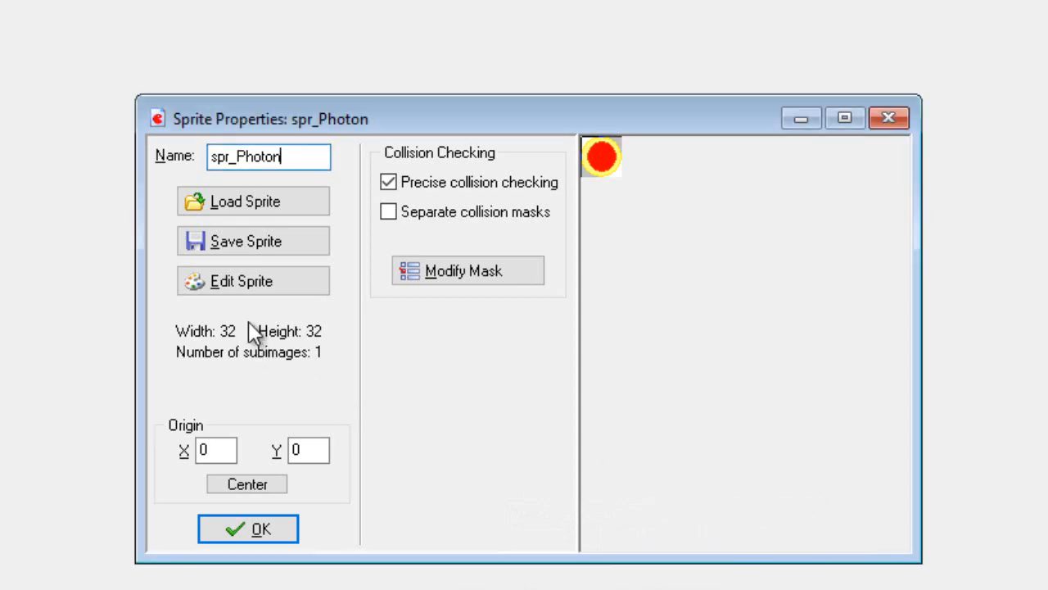
- Reopen the photon sprite for editing and apply a Shrink animation toward the center with 20 frames
left_click(254, 282)
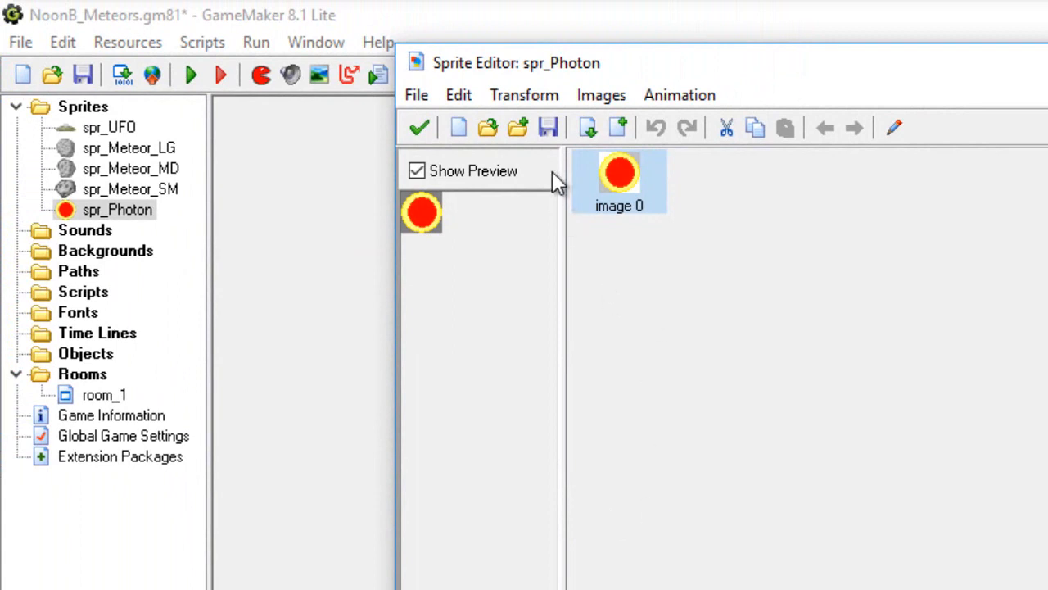
left_click(653, 99)
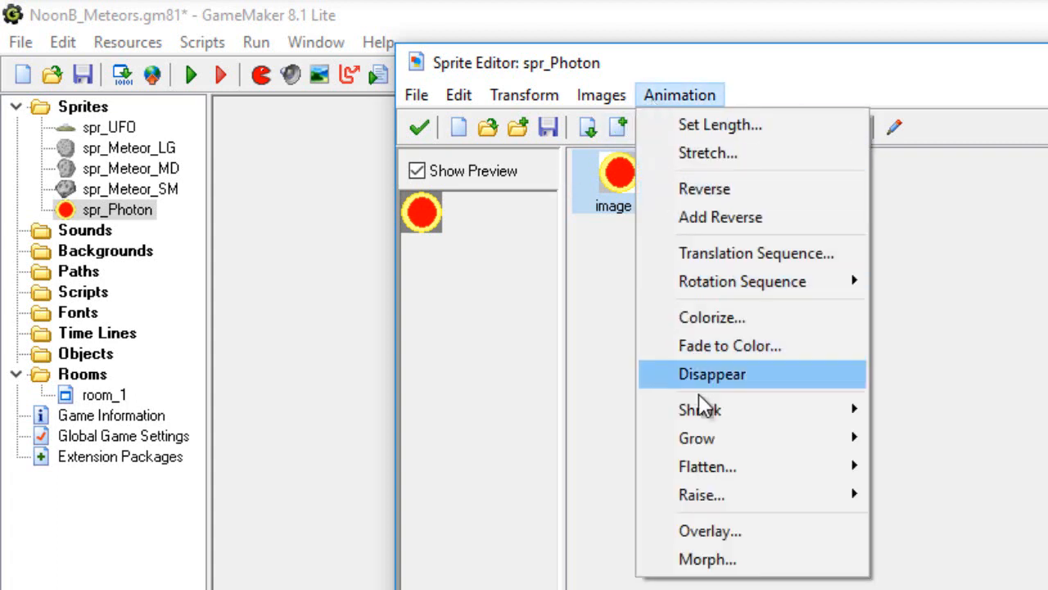
mouse_move(703, 409)
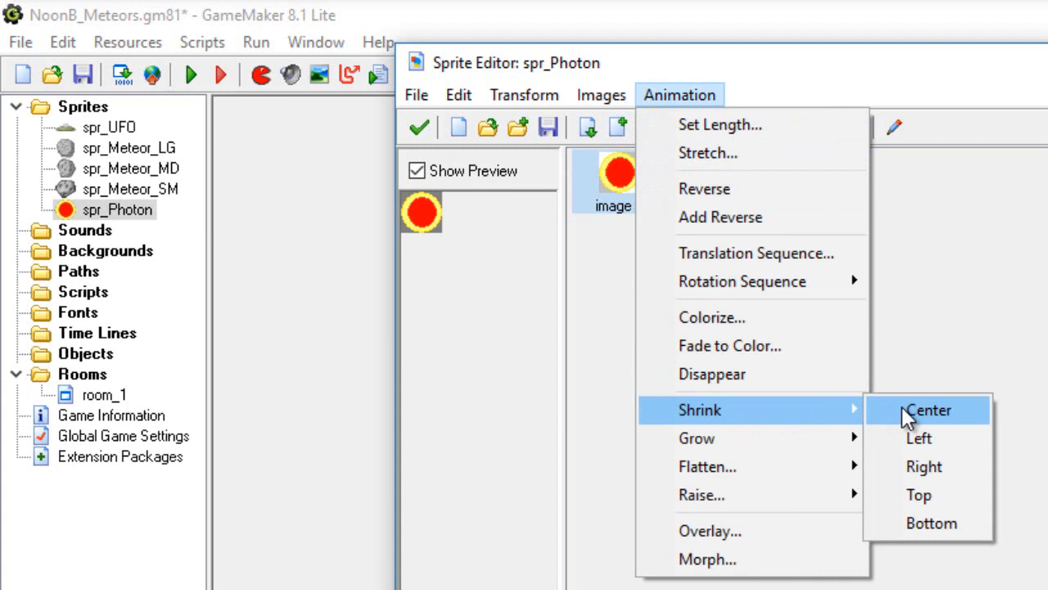
left_click(902, 408)
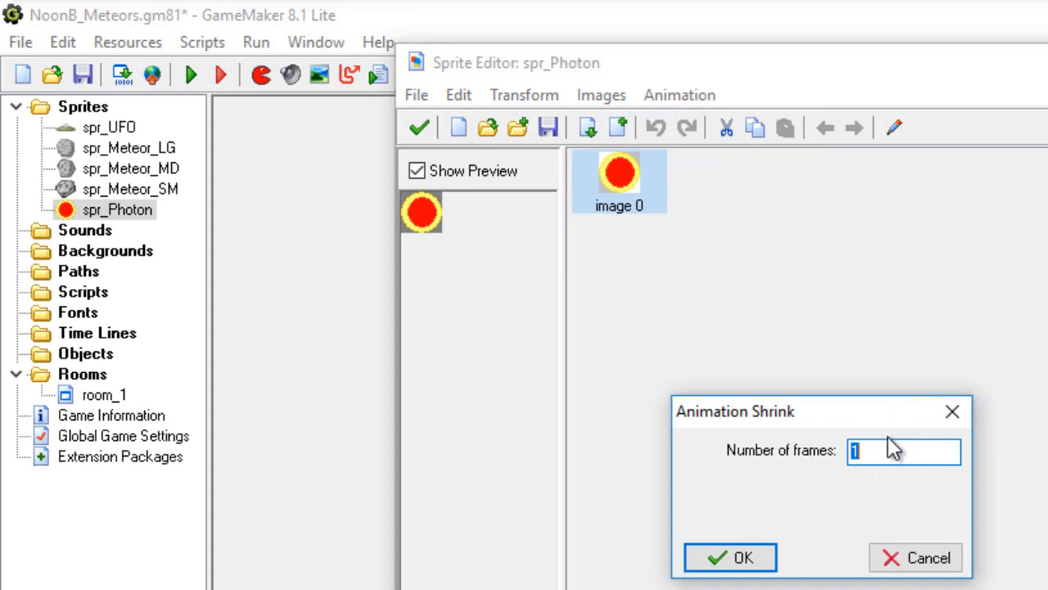
type("20")
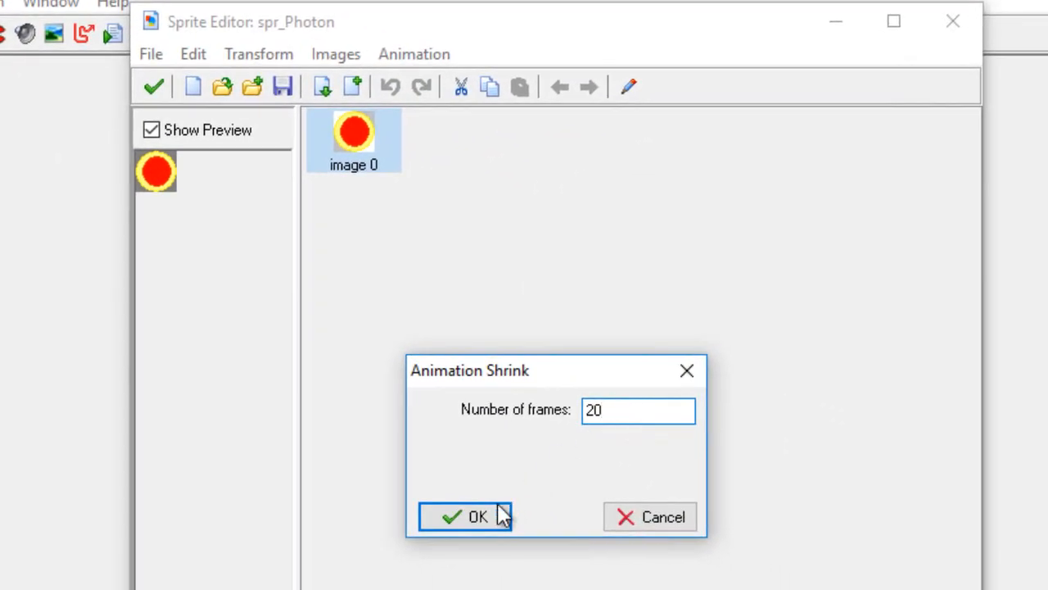
left_click(495, 514)
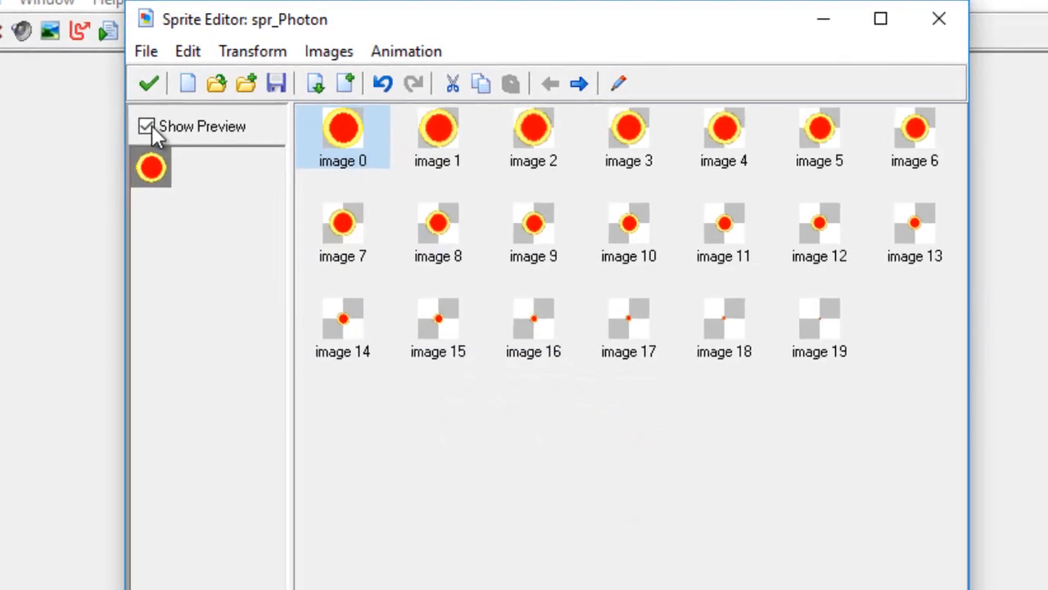
- Preview the photon's shrink animation at speed 10 and accept the sprite edits
left_click(147, 127)
left_click(147, 127)
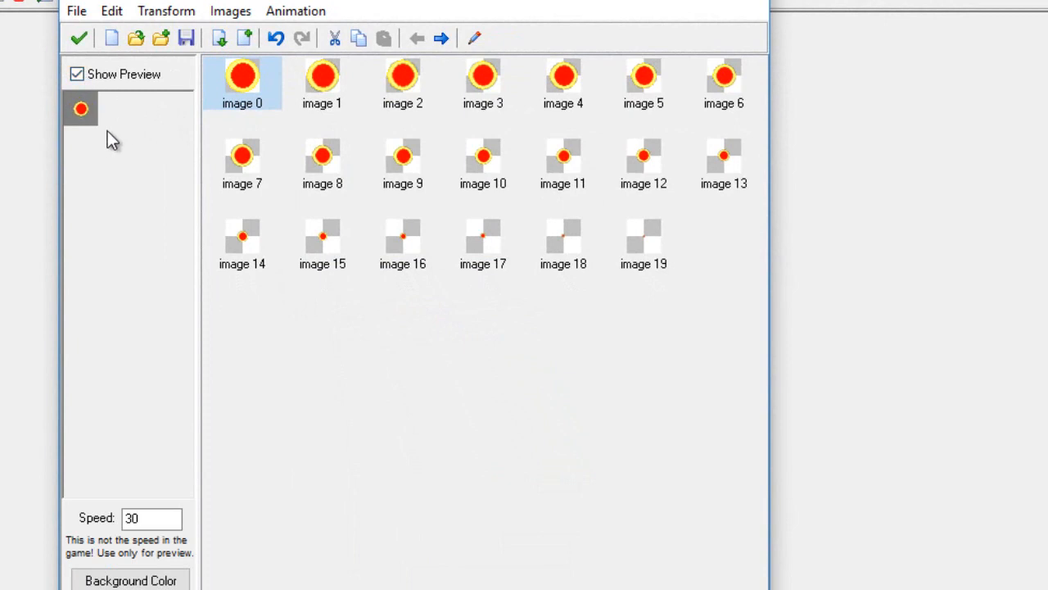
left_click(145, 521)
key("BackSpace")
key("BackSpace")
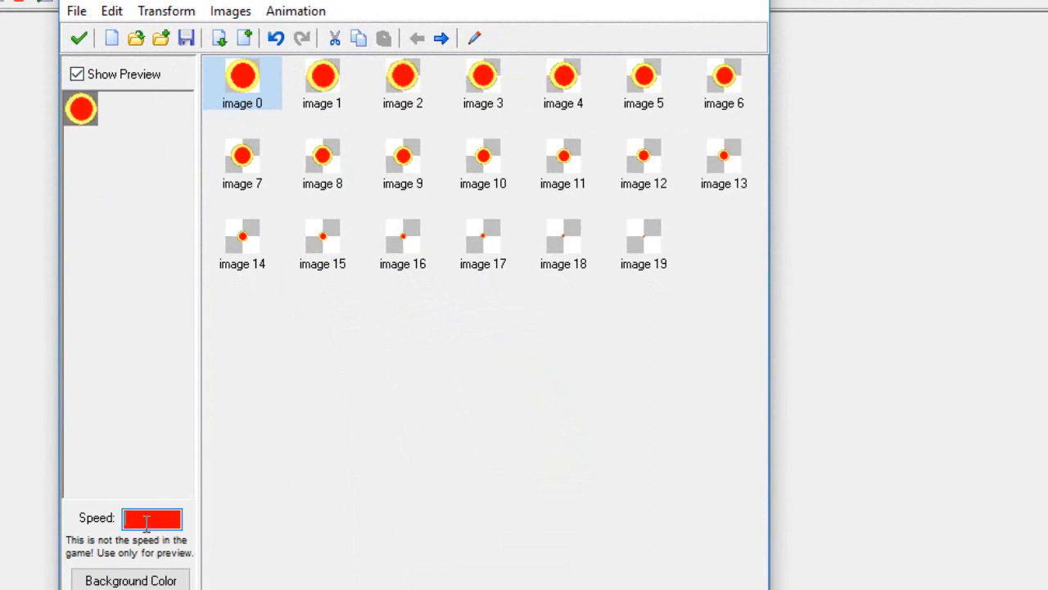
type("10")
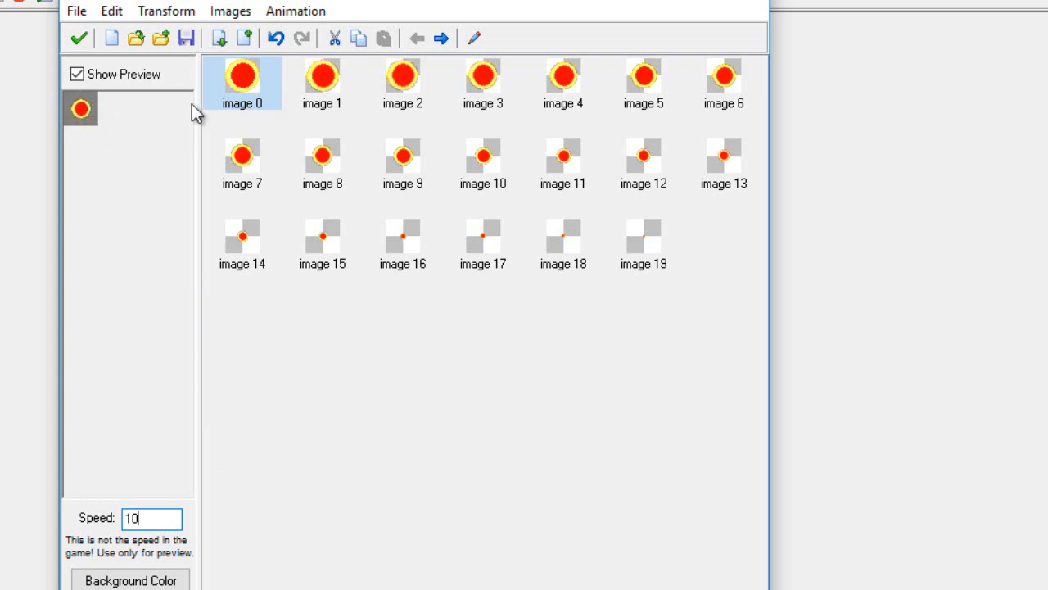
left_click(81, 40)
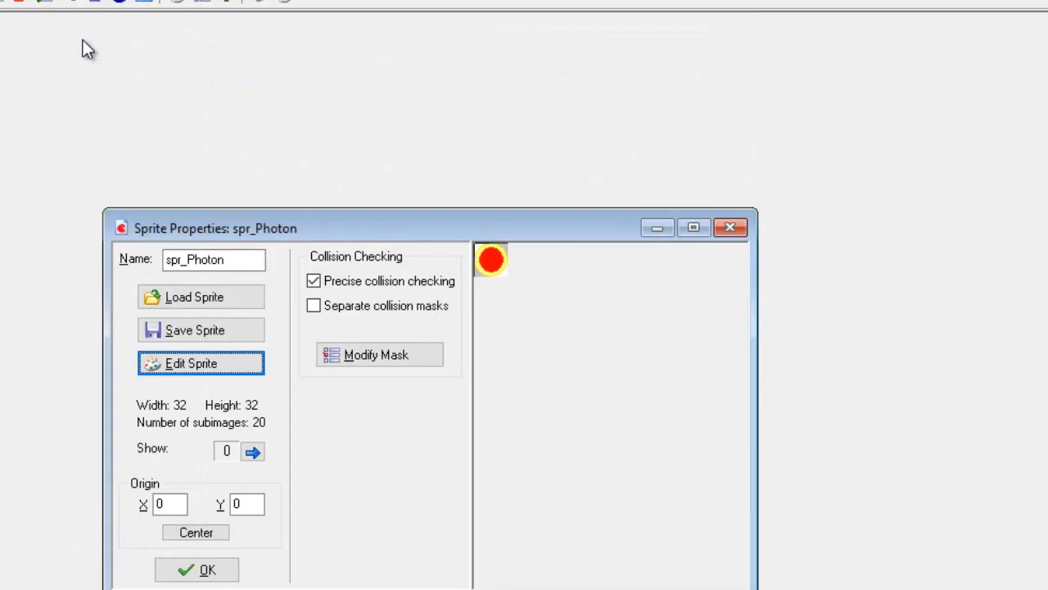
- Confirm the photon sprite's properties without loading another image, and save the game file
left_click(215, 302)
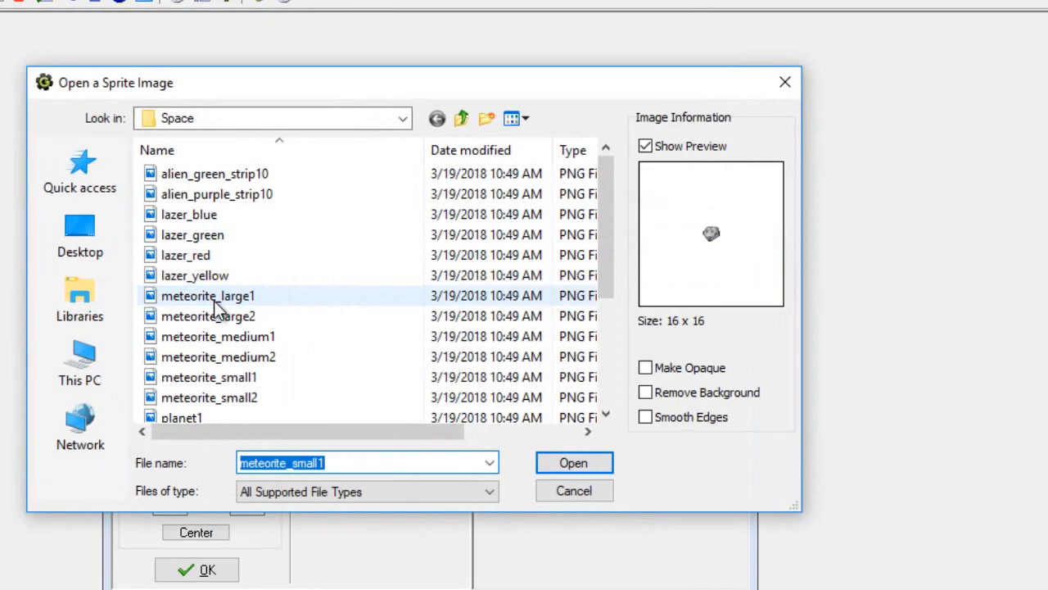
left_click(784, 83)
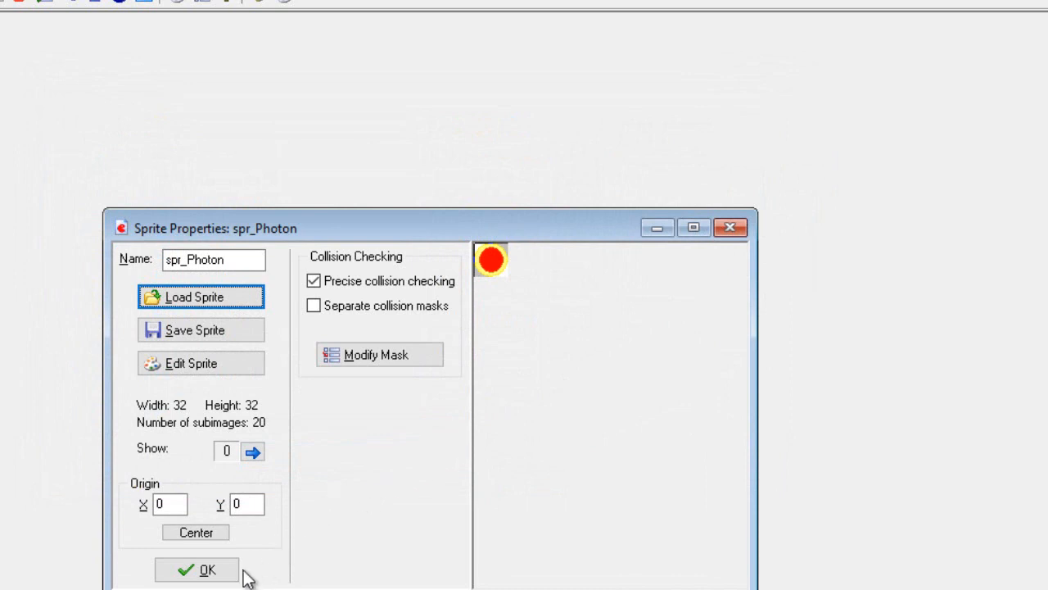
left_click(206, 570)
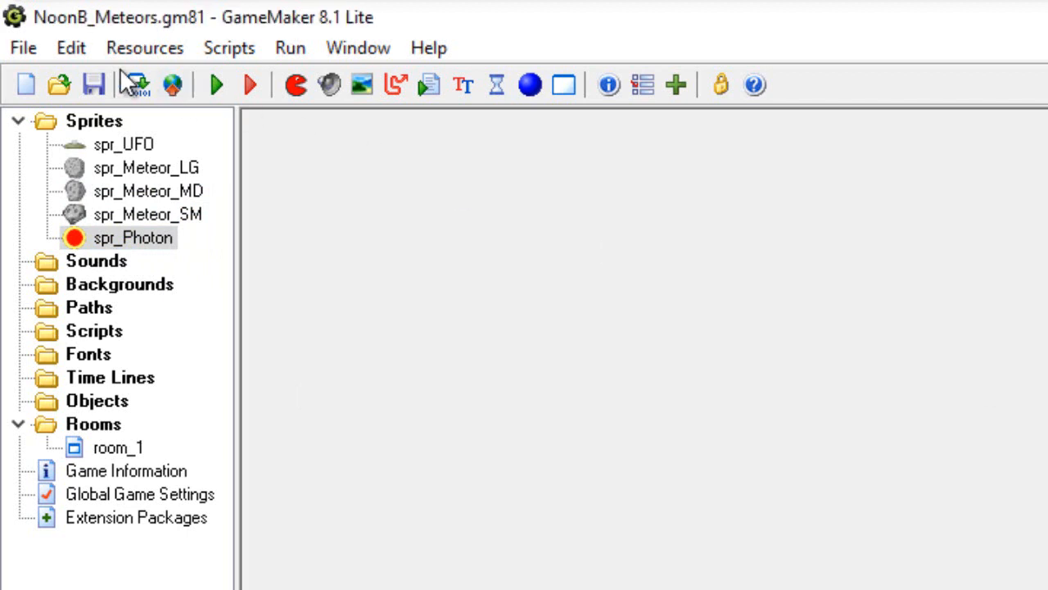
left_click(24, 48)
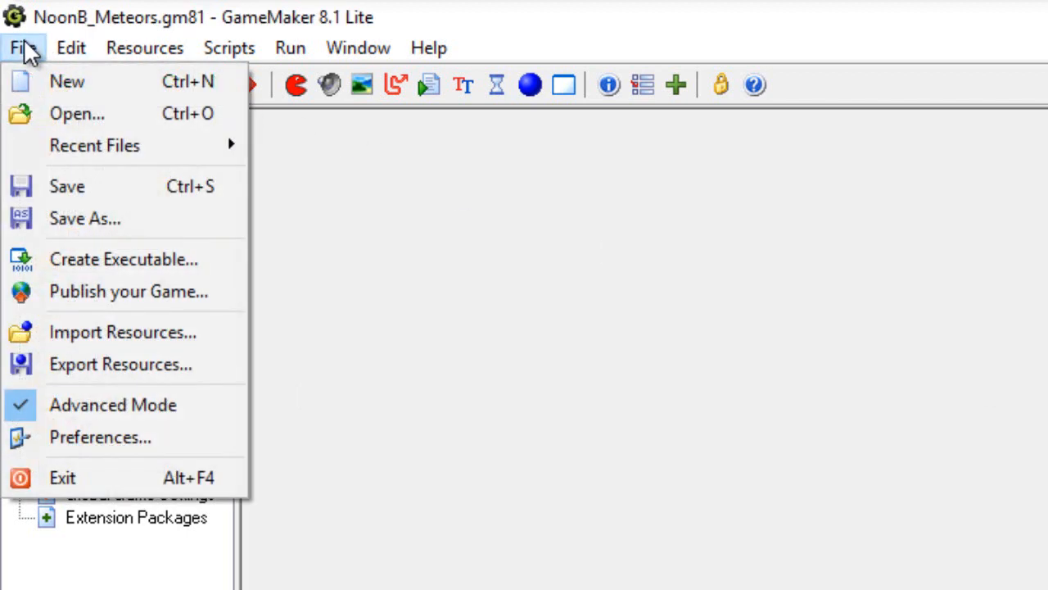
left_click(66, 184)
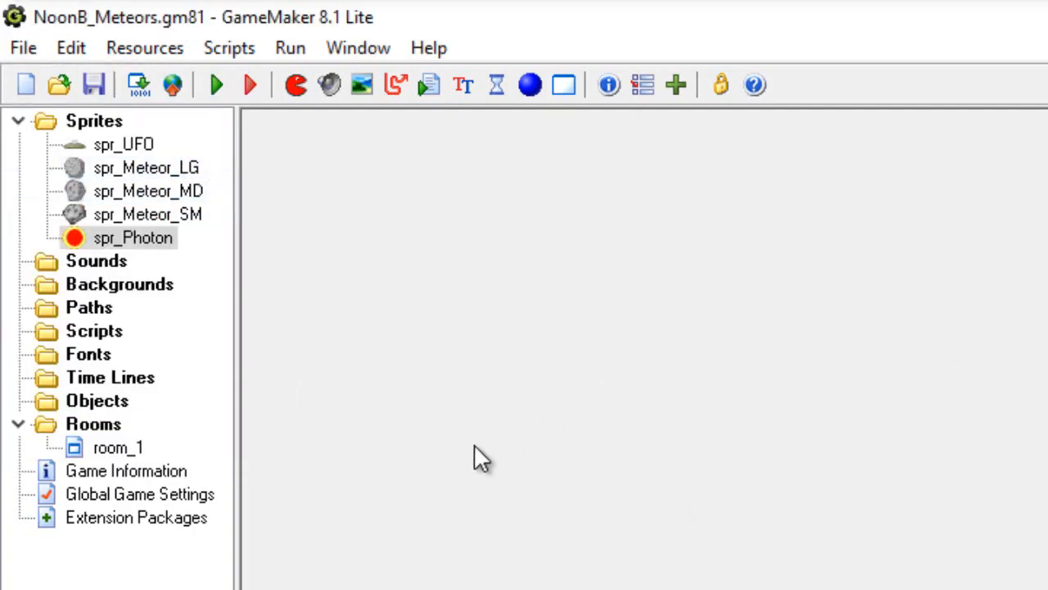
- Open room_1, enlarge its properties window to examine the whole room grid, and close it
double_click(115, 452)
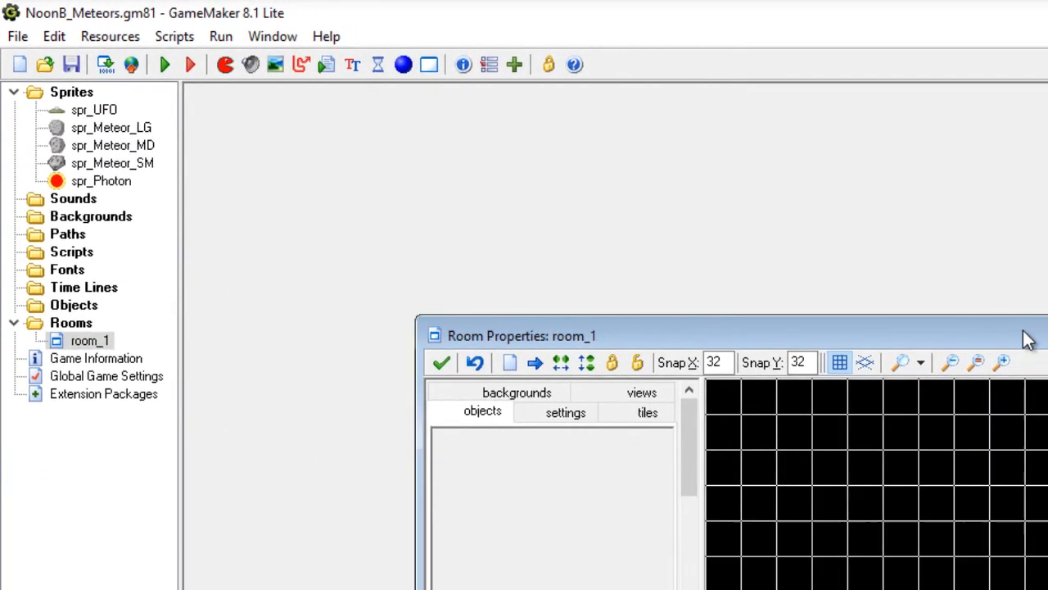
left_click_drag(1023, 337, 685, 93)
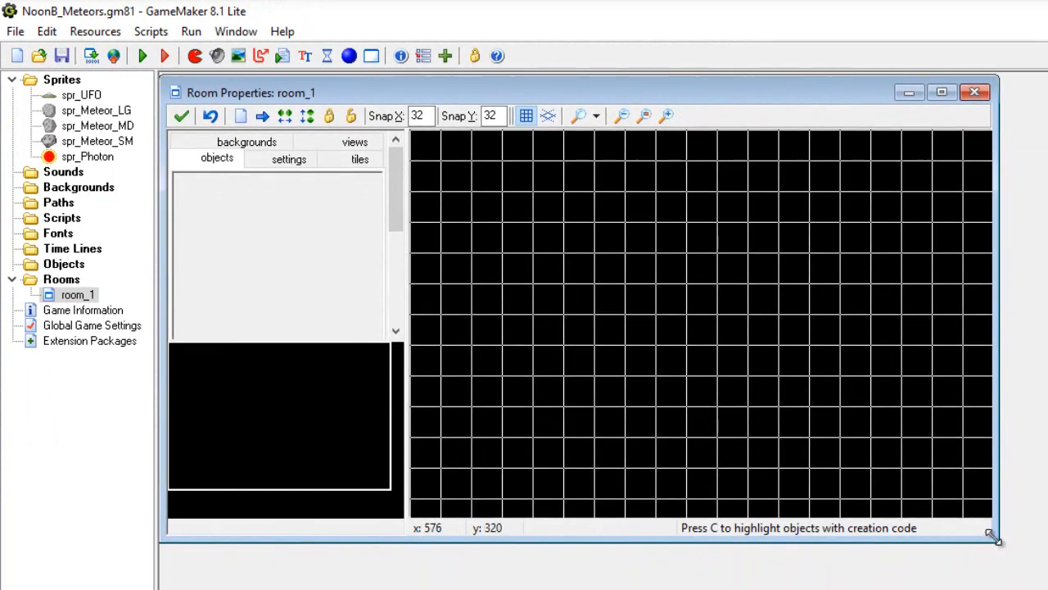
left_click_drag(991, 534, 1041, 588)
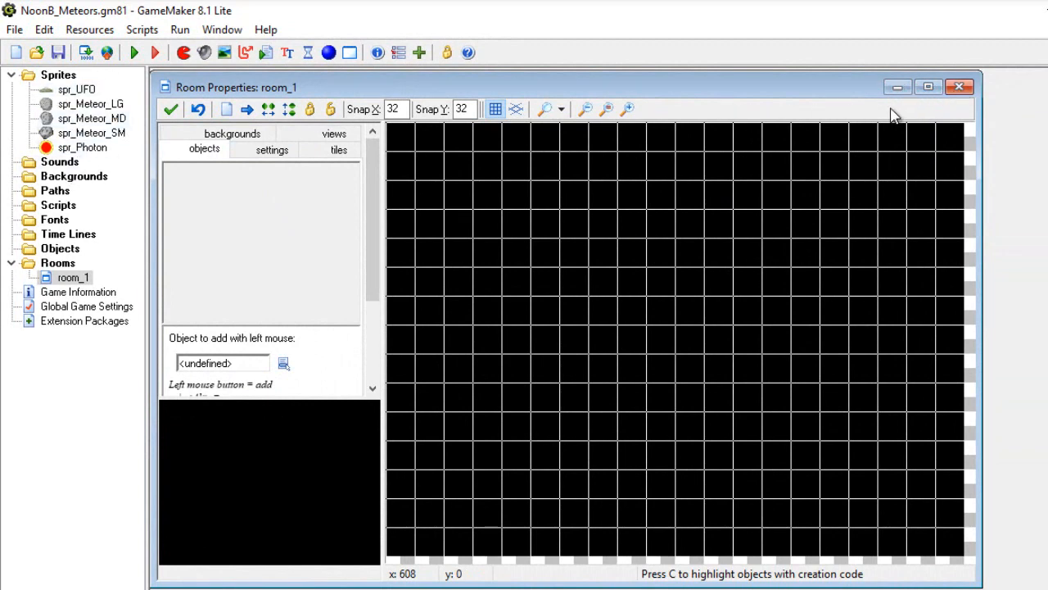
left_click(172, 110)
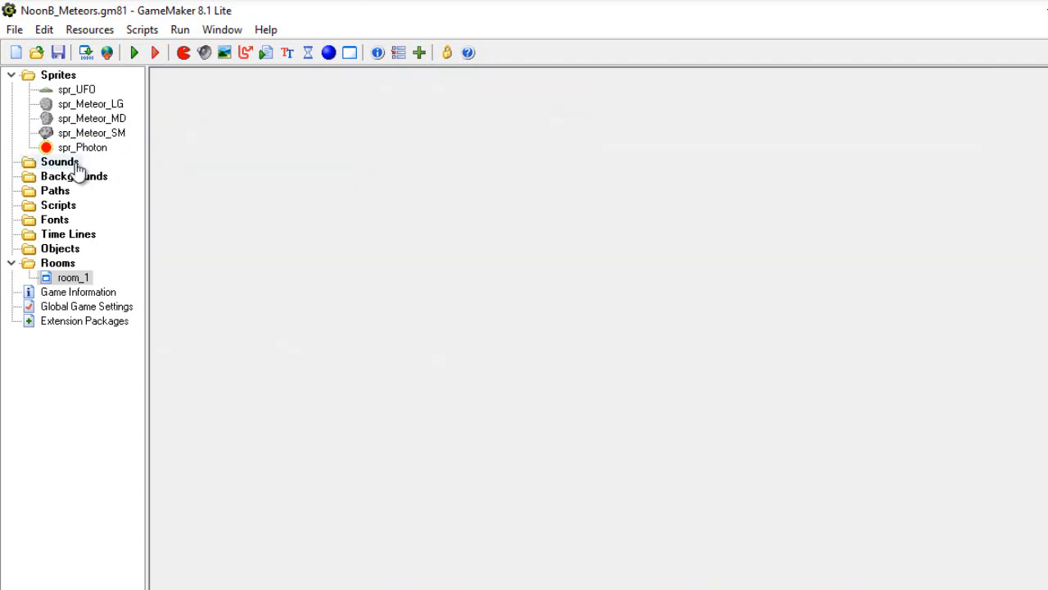
- Create an object named obj_UFO that uses the spr_UFO sprite
left_click(328, 52)
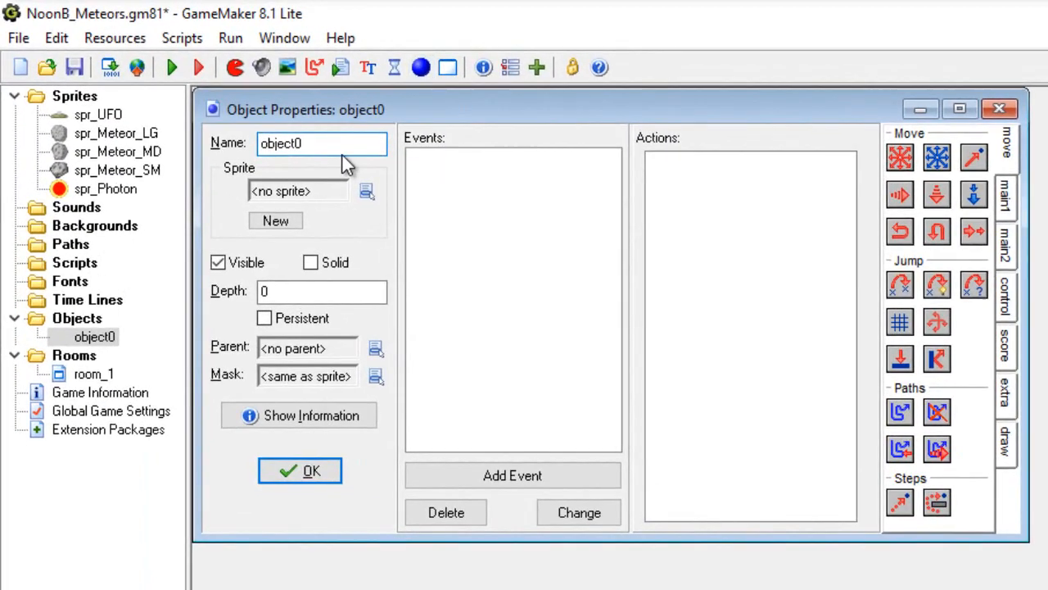
left_click(366, 190)
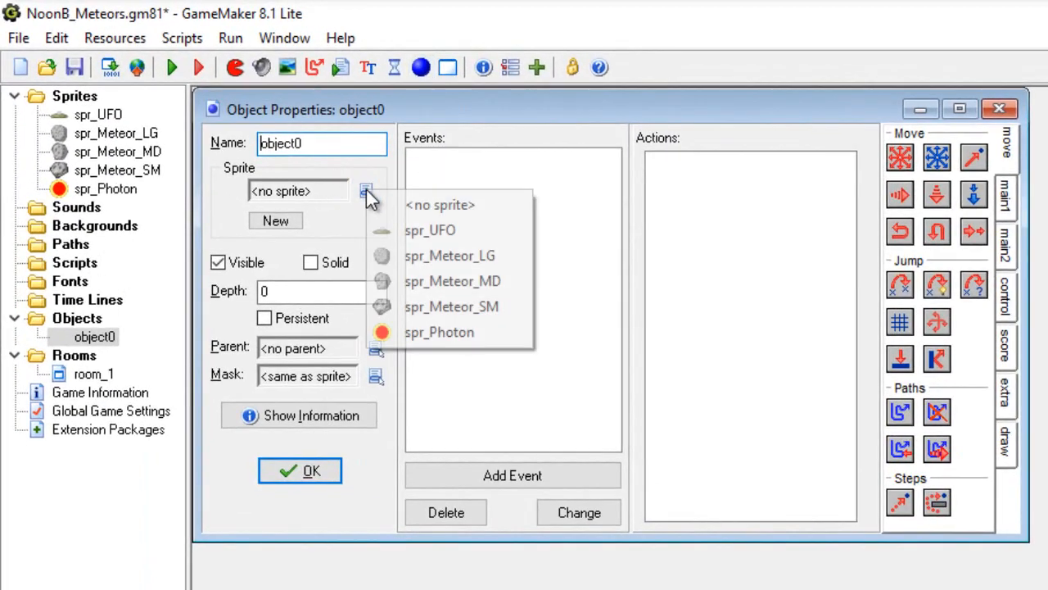
left_click(399, 229)
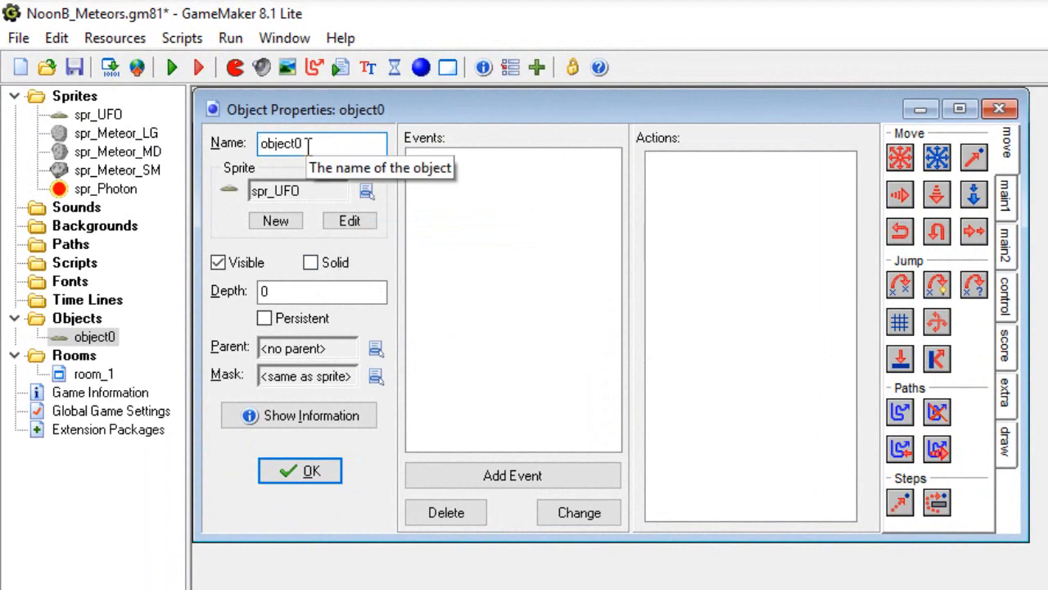
key("BackSpace")
key("BackSpace")
key("BackSpace")
key("BackSpace")
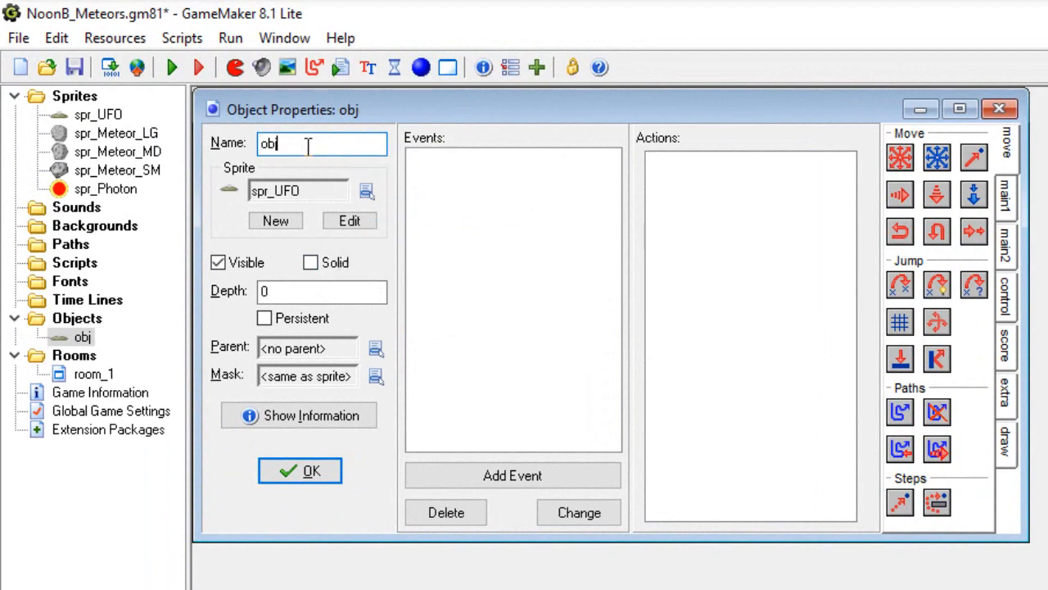
type("_U")
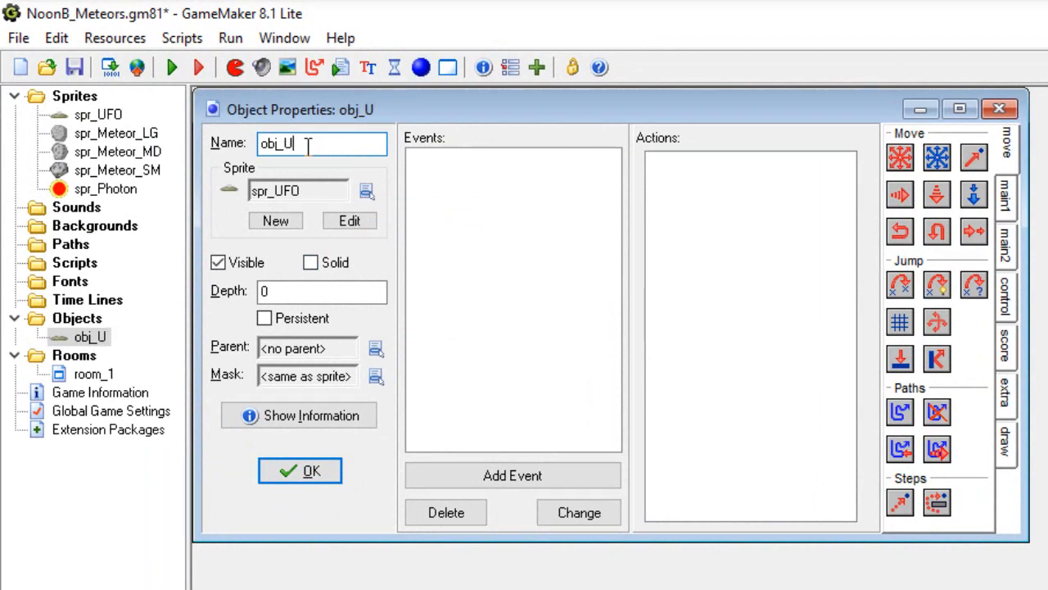
type("FO")
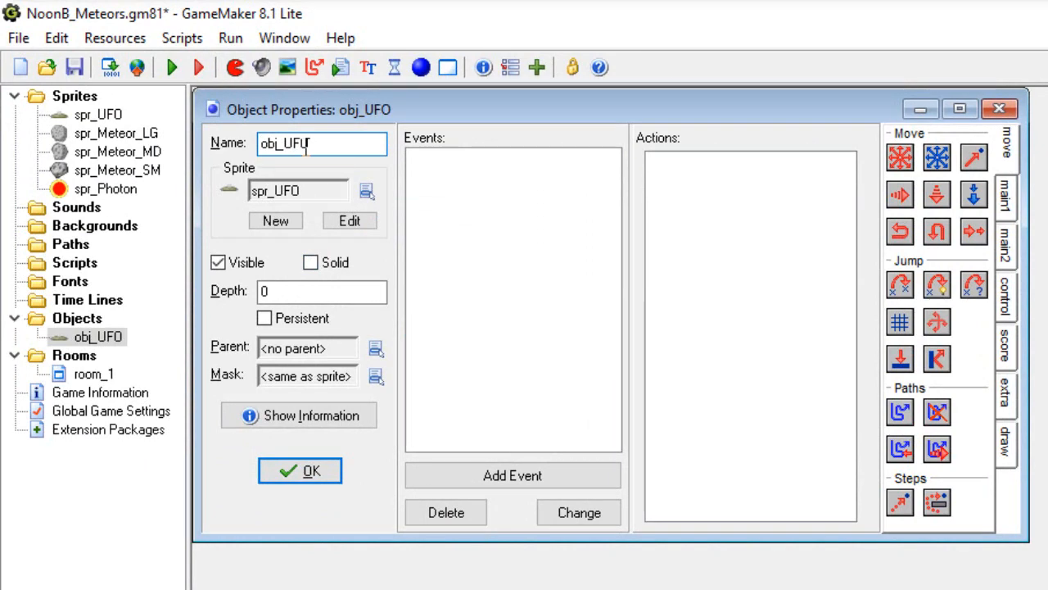
left_click(300, 485)
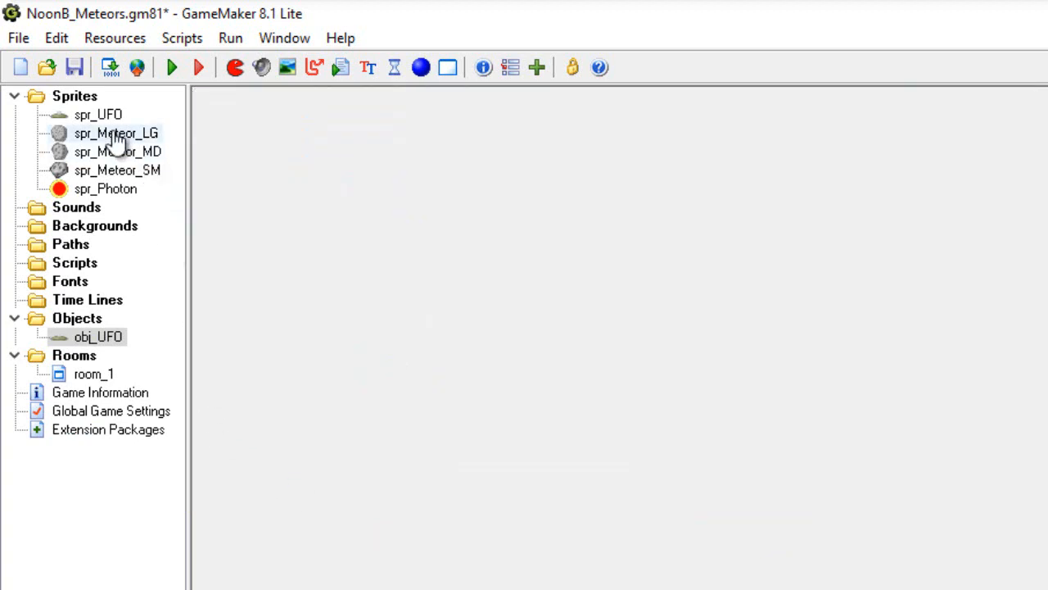
- Create an object named obj_Meteor_LG that uses the spr_Meteor_LG sprite
left_click(420, 68)
left_click(394, 223)
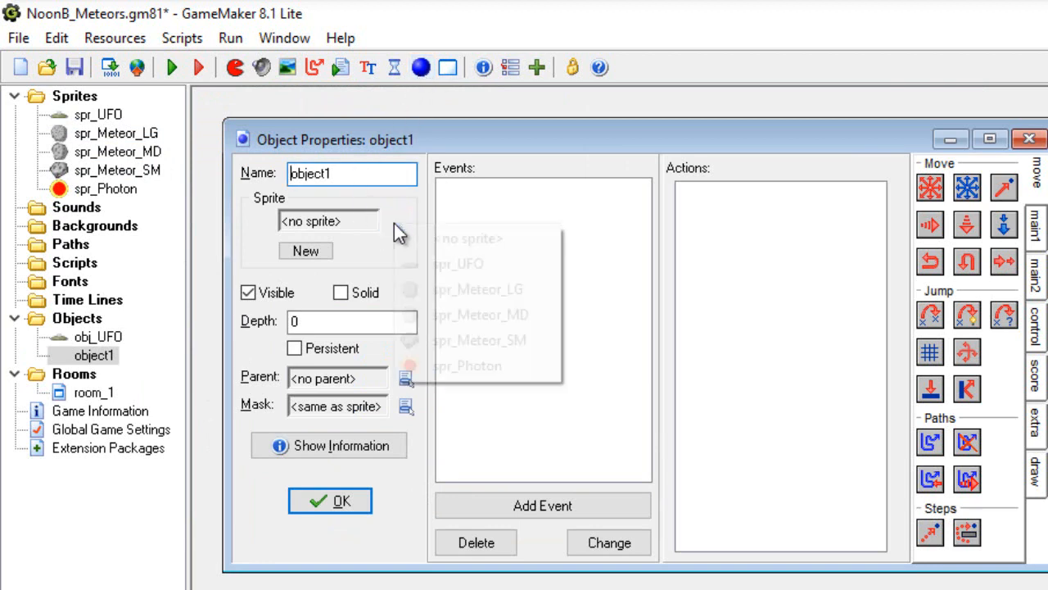
left_click(439, 287)
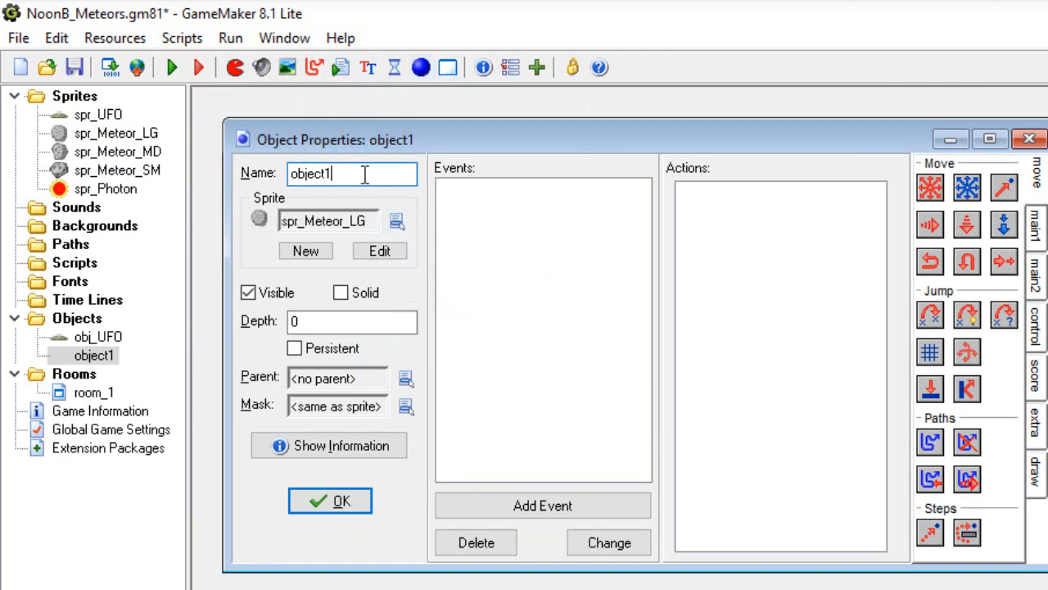
key("BackSpace")
key("BackSpace")
key("BackSpace")
key("BackSpace")
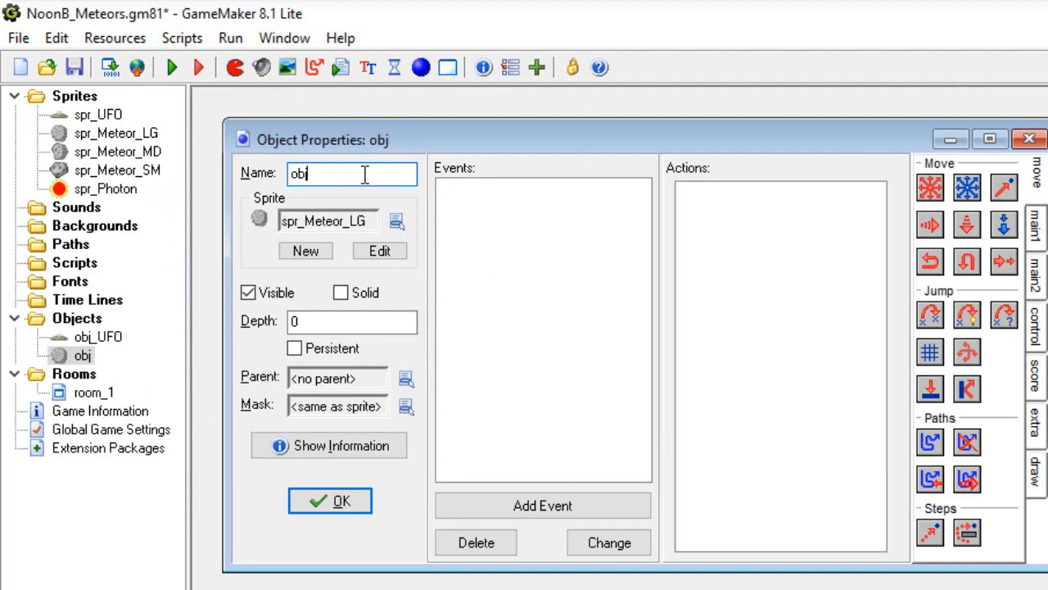
type("_Me")
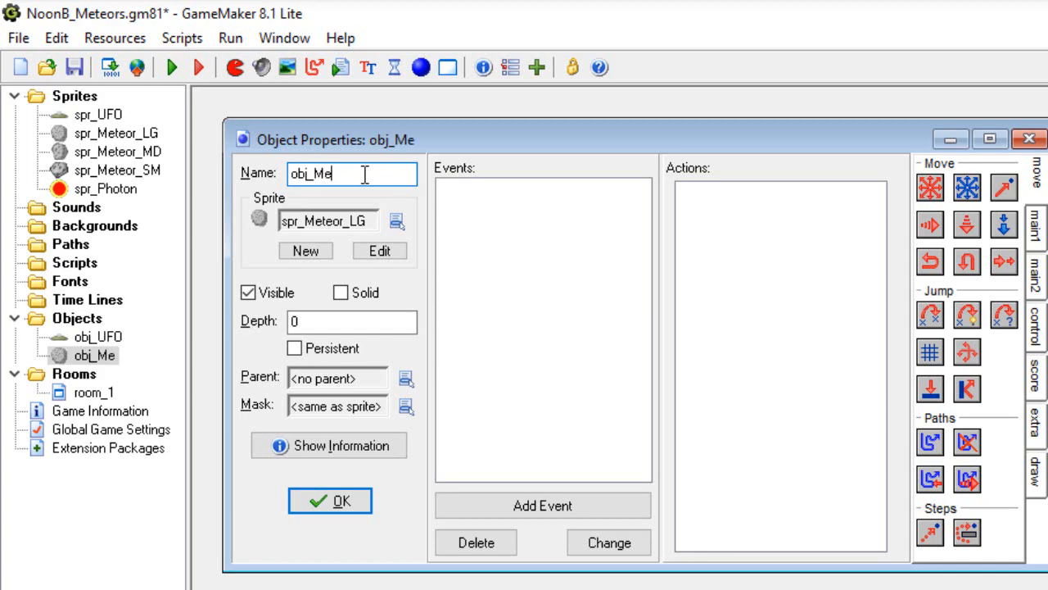
type("teo")
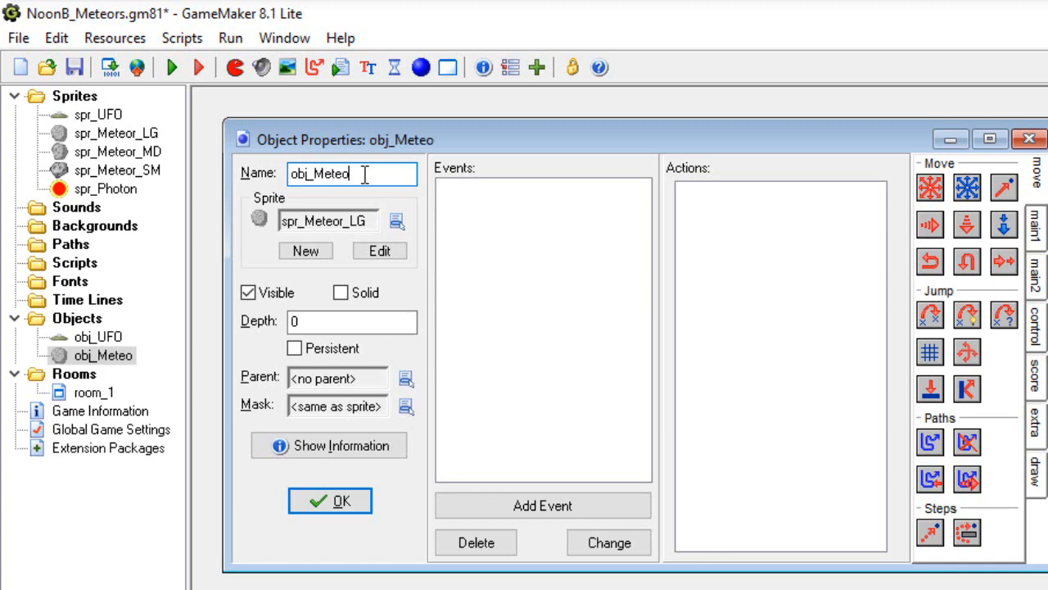
type("r_L")
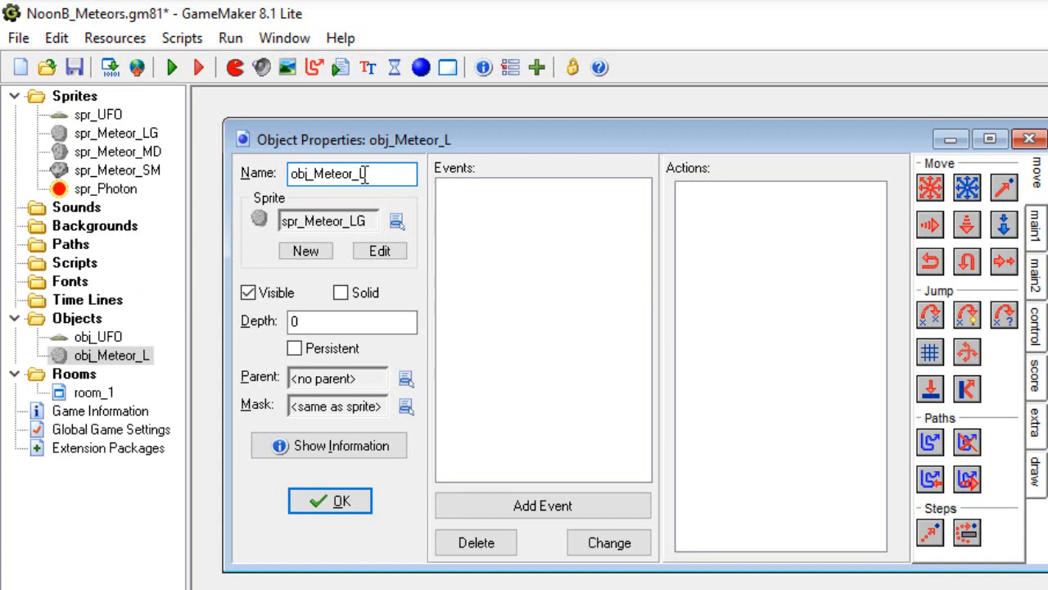
type("G")
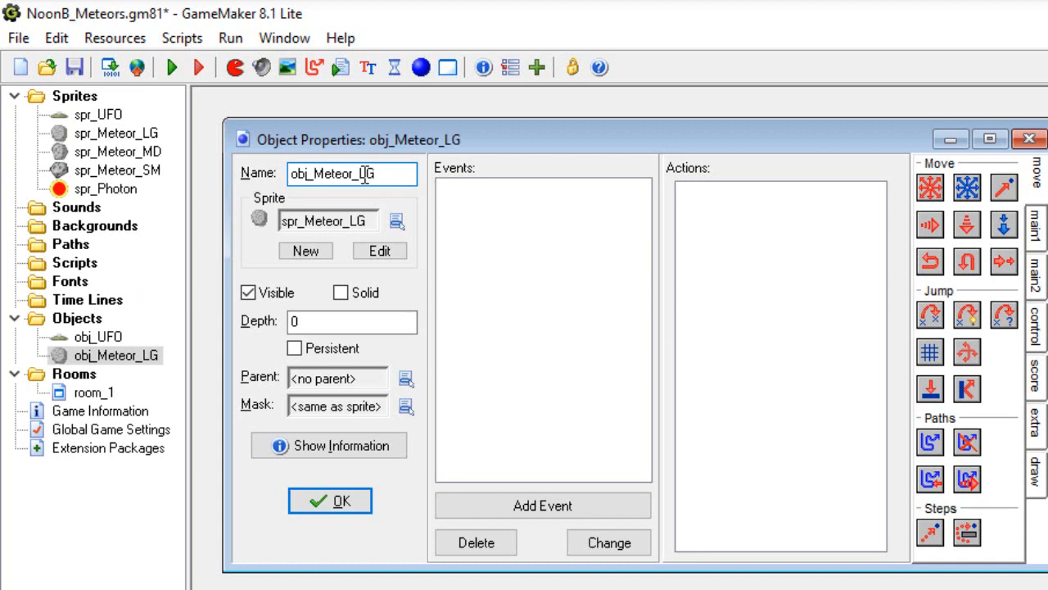
left_click(327, 506)
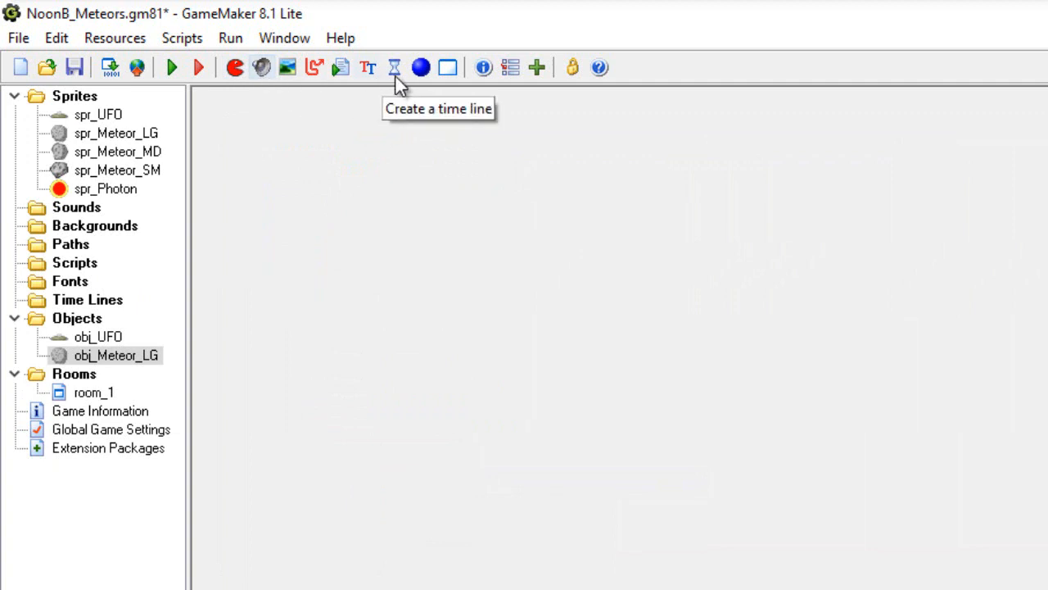
- Create an object named obj_Meteor_MD and assign it the spr_Meteor_MD sprite
left_click(422, 71)
left_click_drag(405, 168, 350, 120)
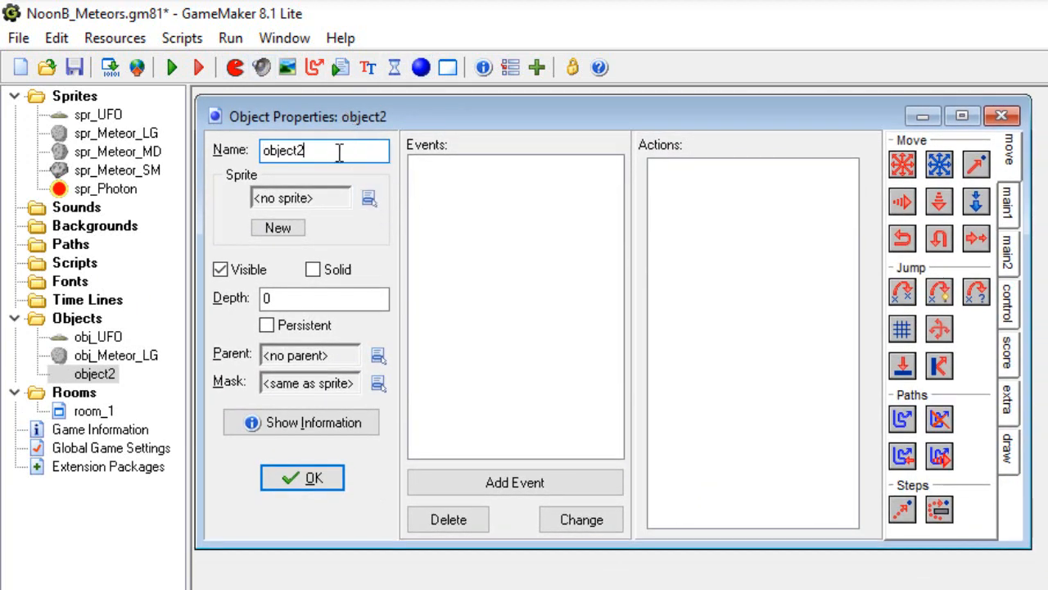
key("BackSpace")
key("BackSpace")
key("BackSpace")
key("BackSpace")
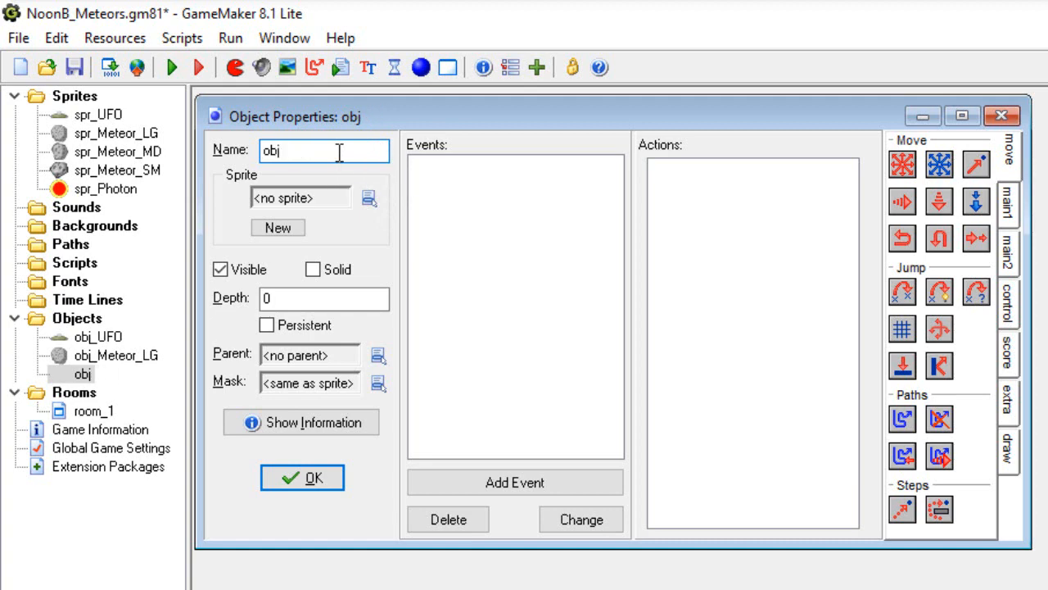
type("_Mete")
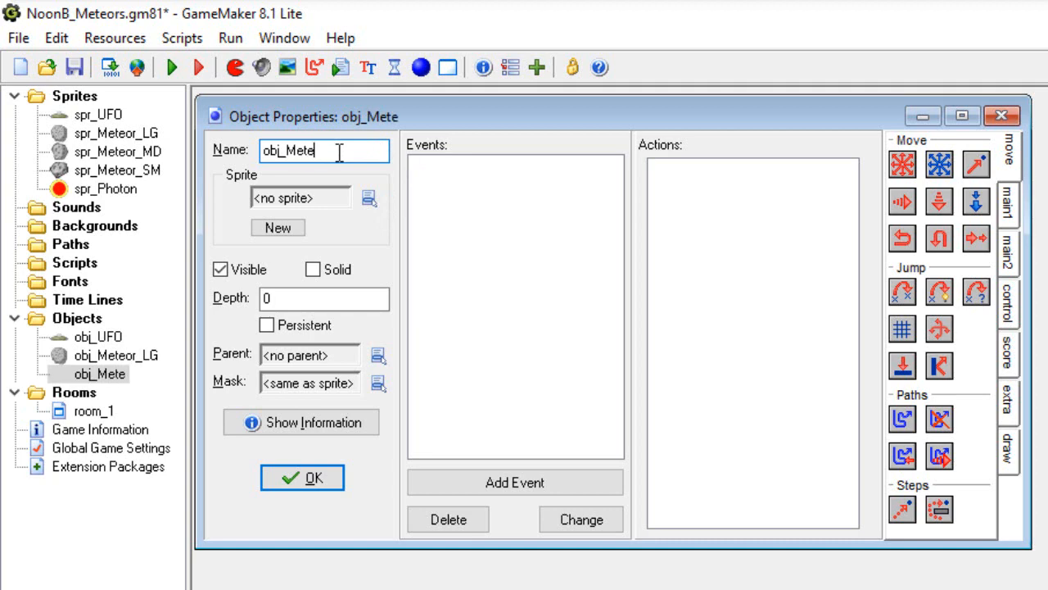
type("or_M")
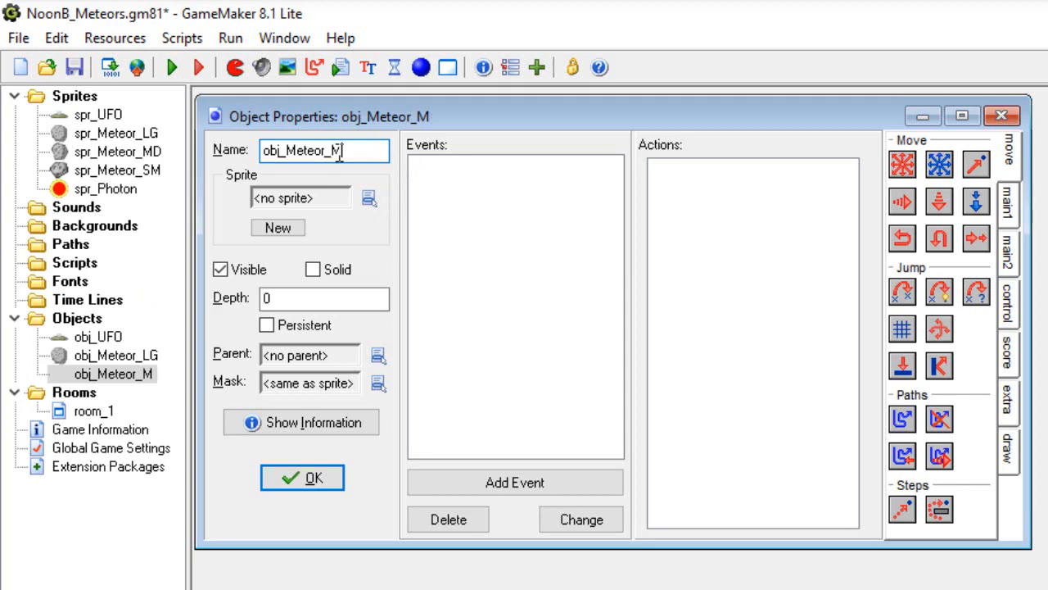
type("D")
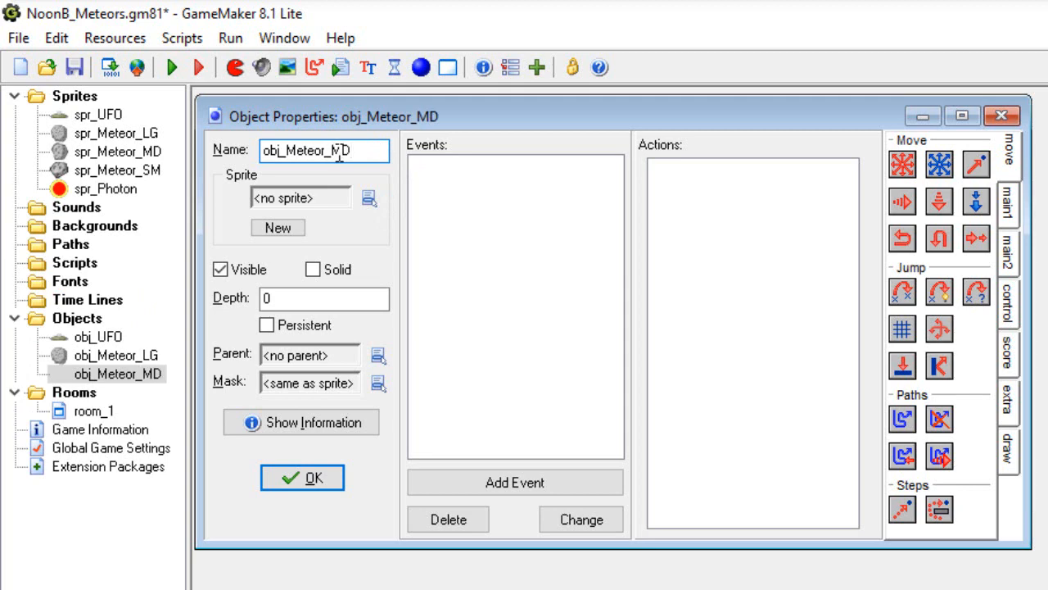
left_click(369, 199)
left_click(436, 289)
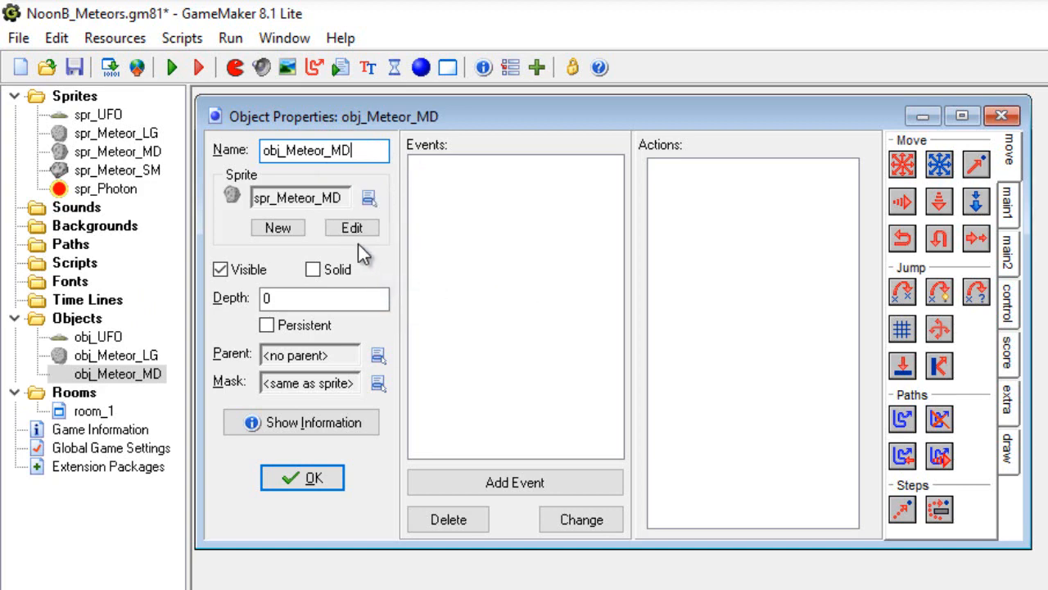
left_click(314, 479)
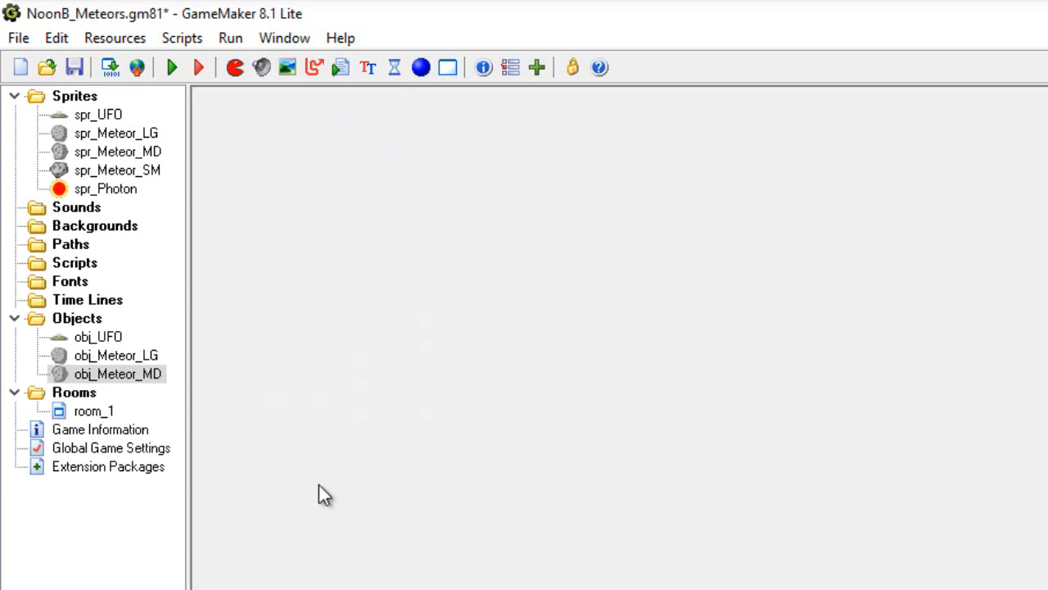
- Create an object named obj_Meteor_SM that uses the spr_Meteor_SM sprite
left_click(421, 67)
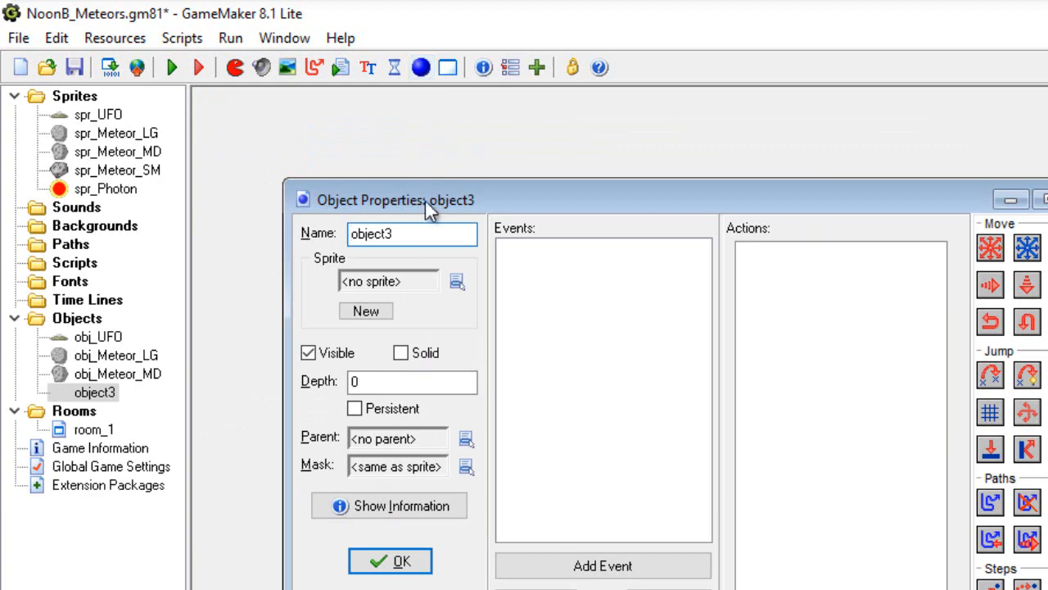
left_click_drag(427, 202, 334, 107)
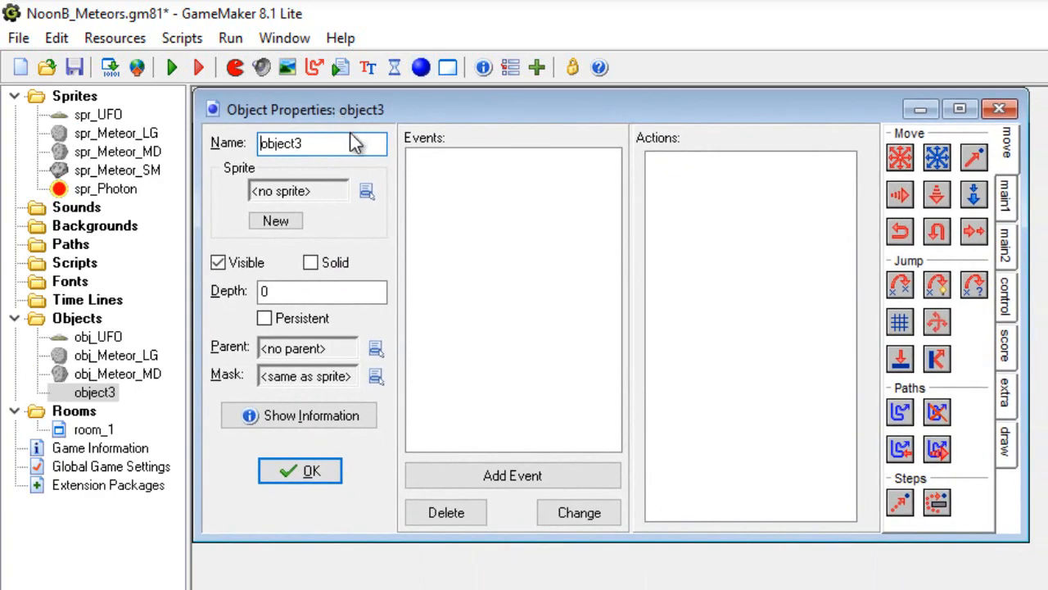
left_click(378, 194)
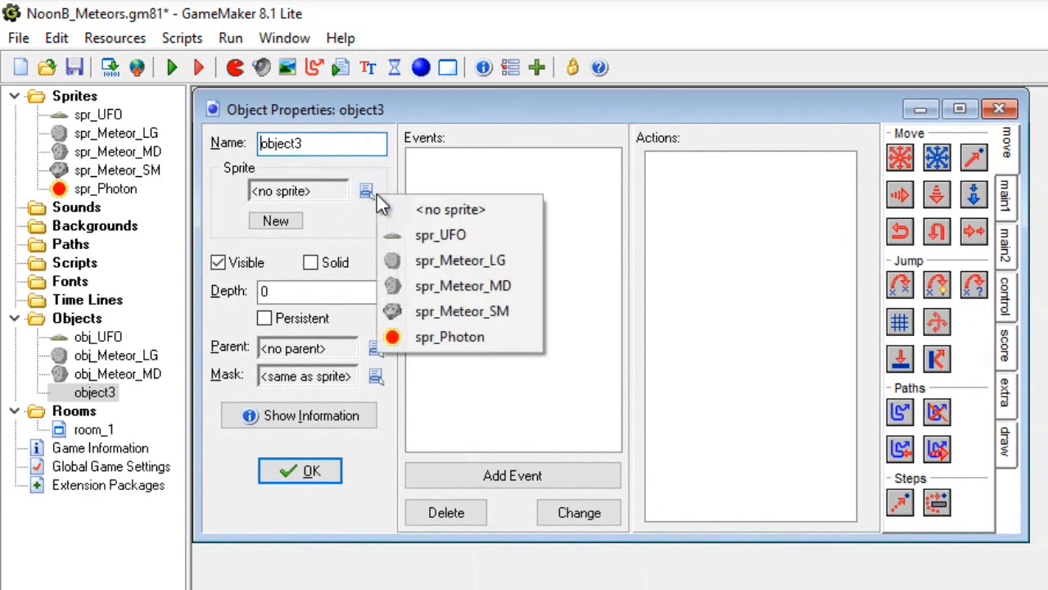
left_click(428, 308)
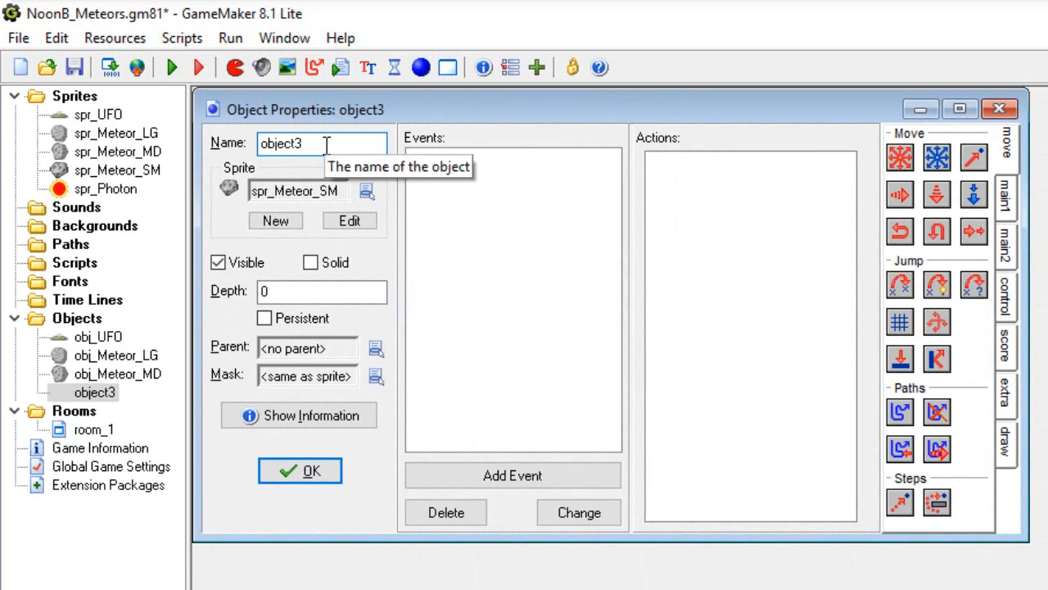
key("BackSpace")
key("BackSpace")
key("BackSpace")
key("BackSpace")
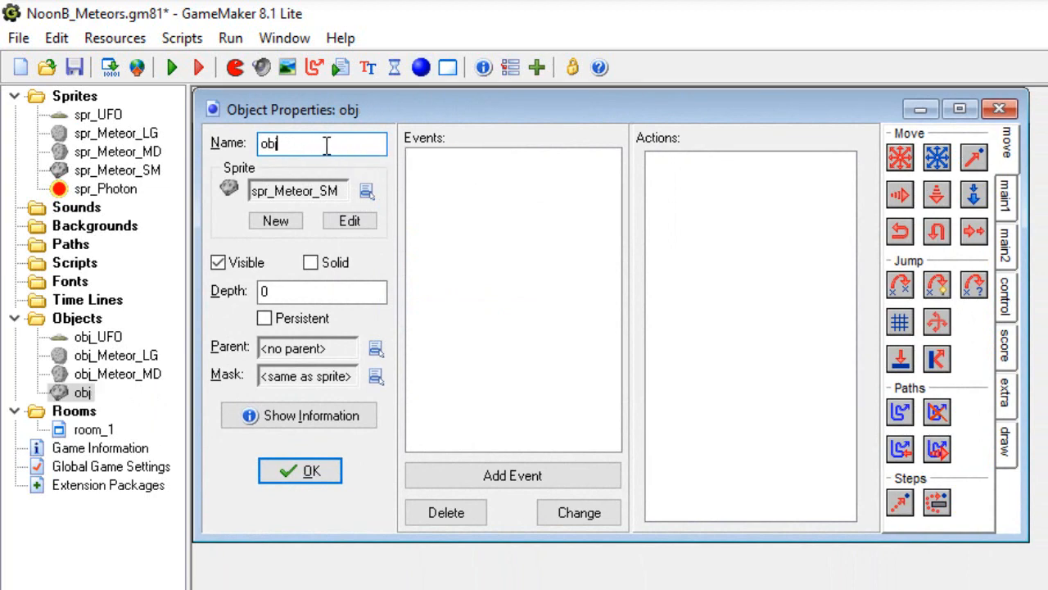
type("_Me")
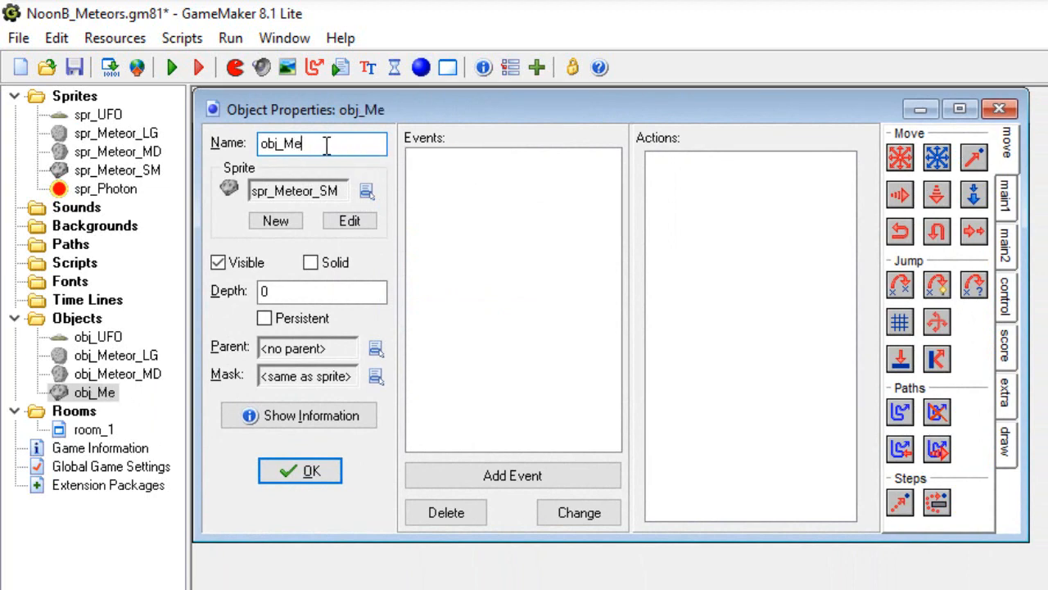
type("teor")
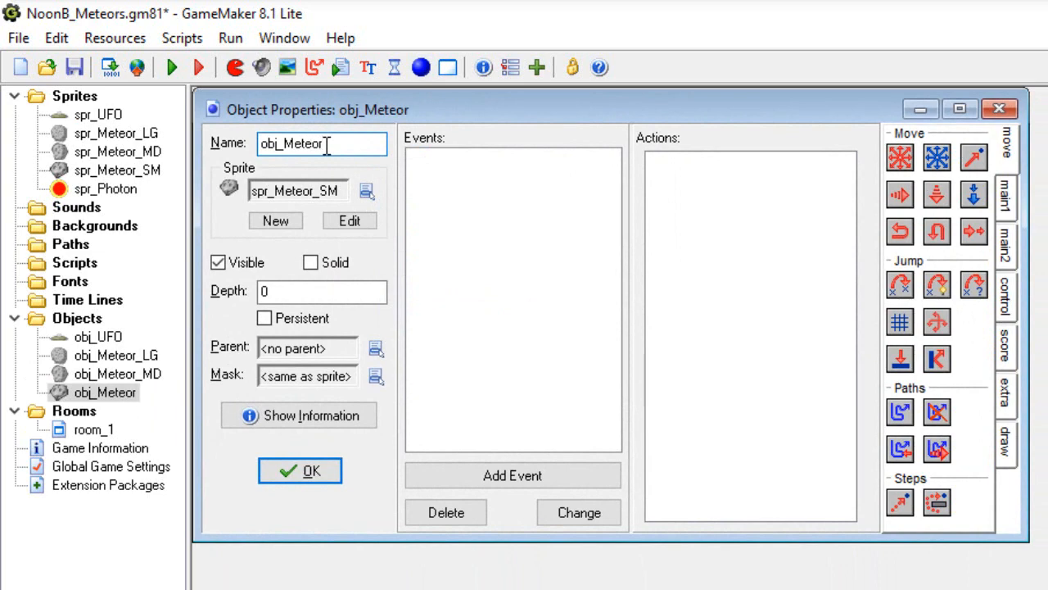
type("_SM")
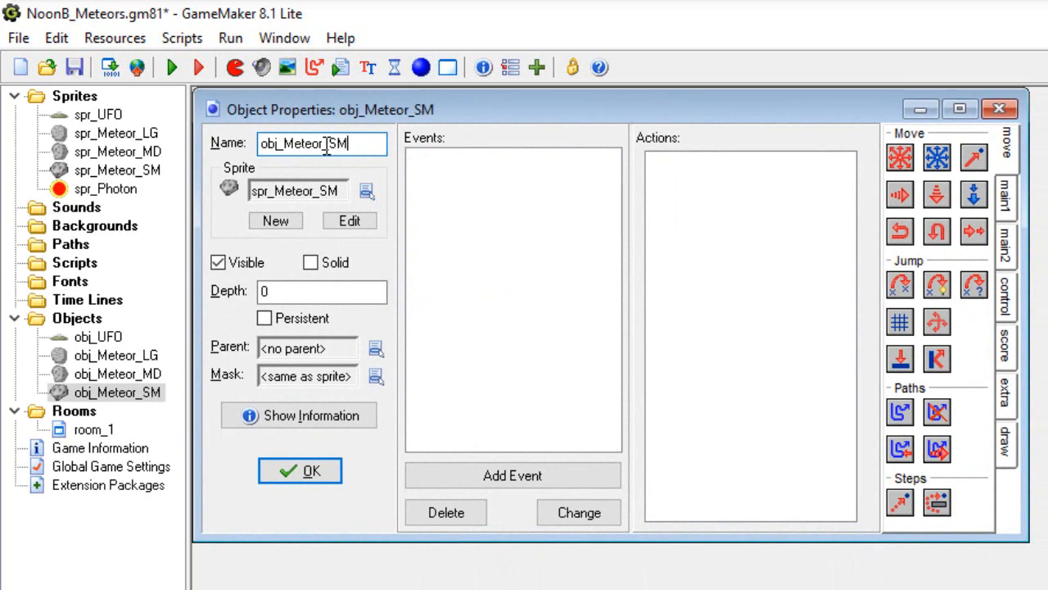
left_click(300, 471)
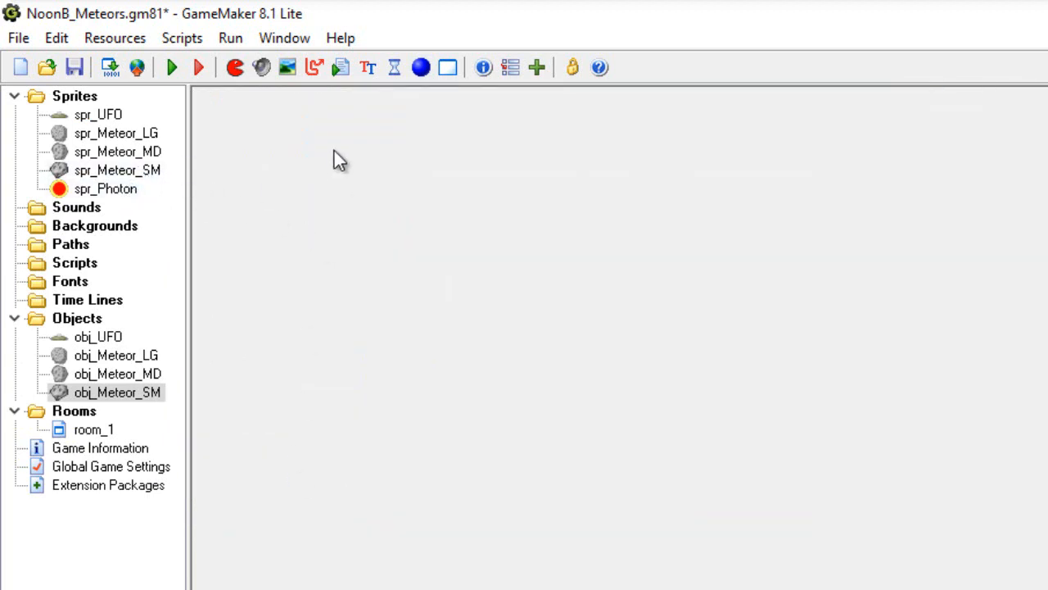
- Create an object named obj_Photon and assign it the spr_Photon sprite
left_click(421, 68)
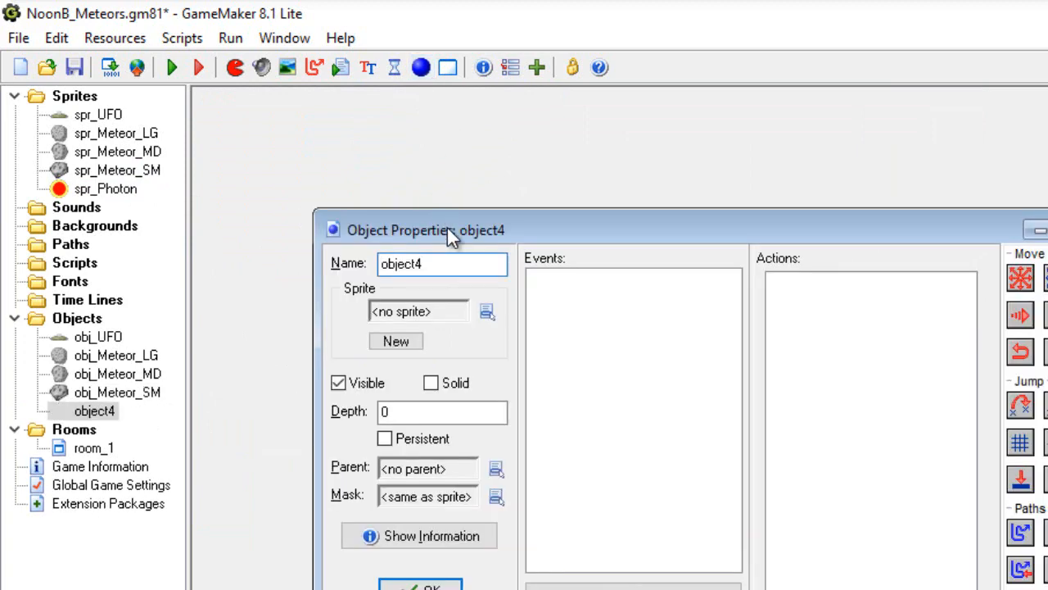
left_click_drag(449, 233, 325, 106)
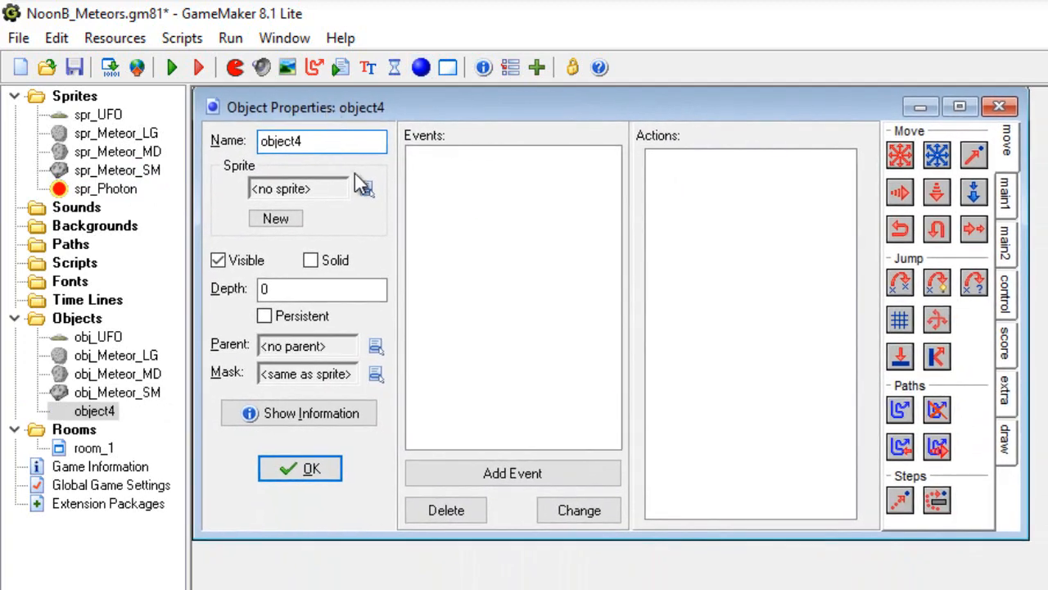
left_click(366, 188)
left_click(419, 331)
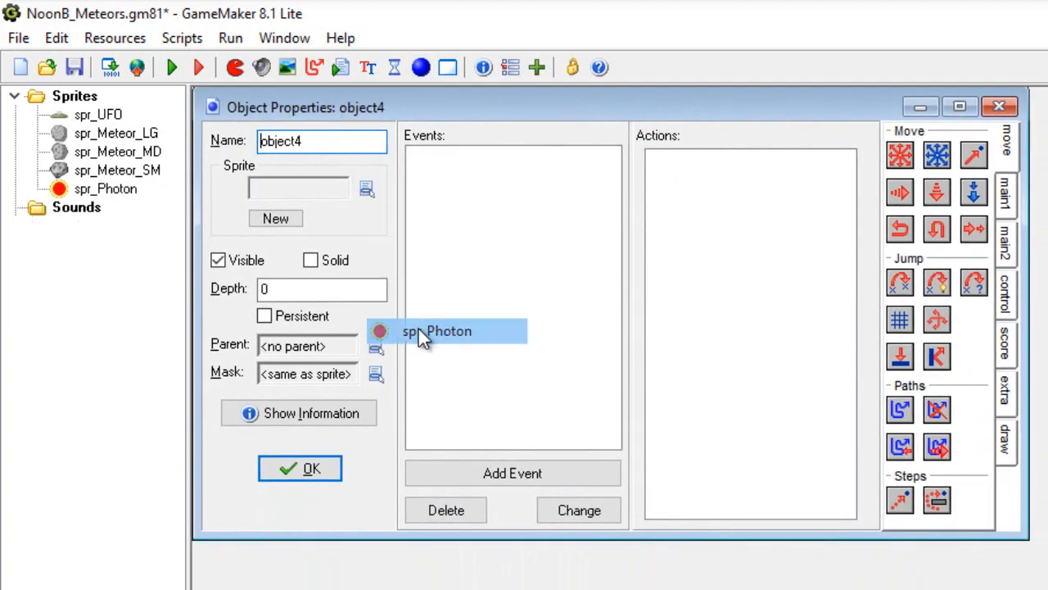
key("BackSpace")
key("BackSpace")
key("BackSpace")
key("BackSpace")
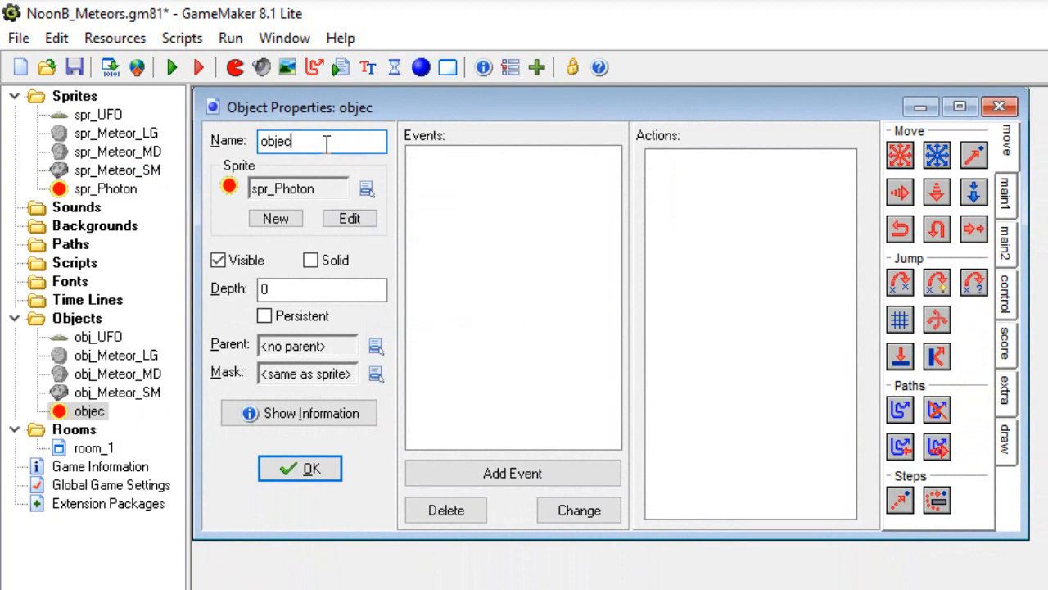
type("_Ph")
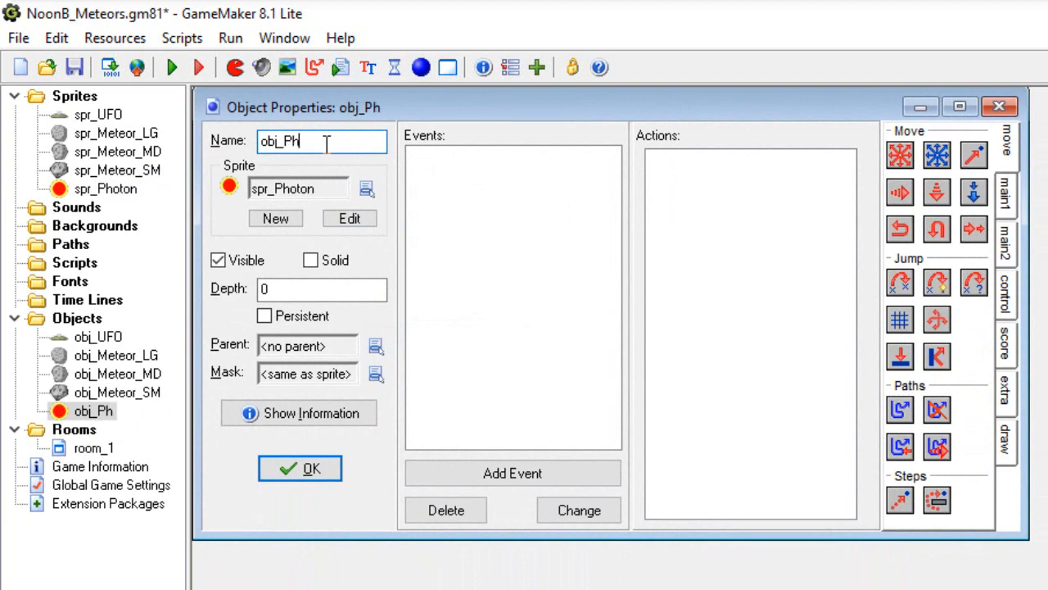
type("oton")
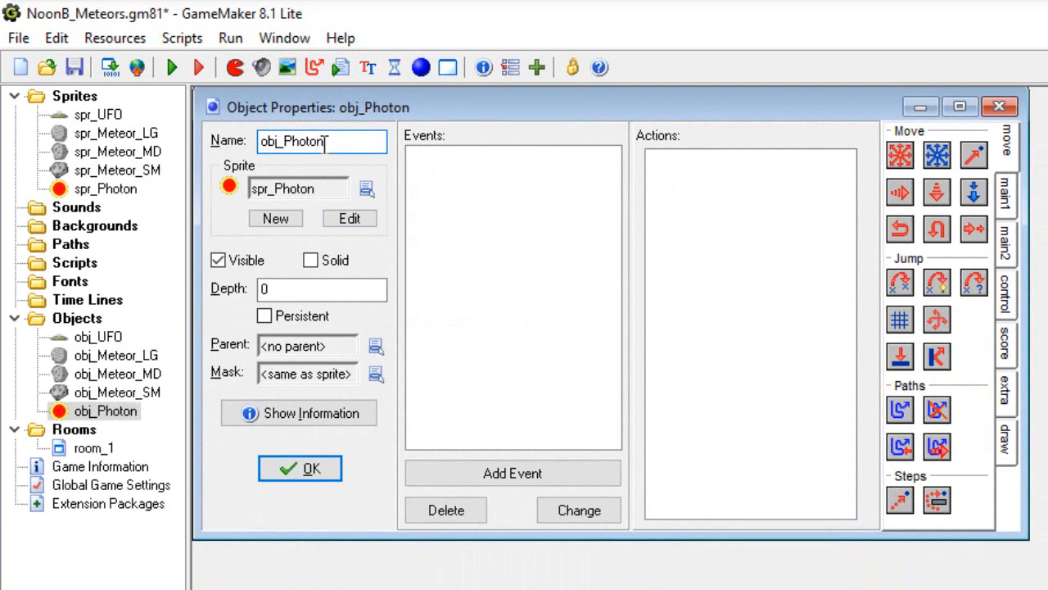
left_click(311, 471)
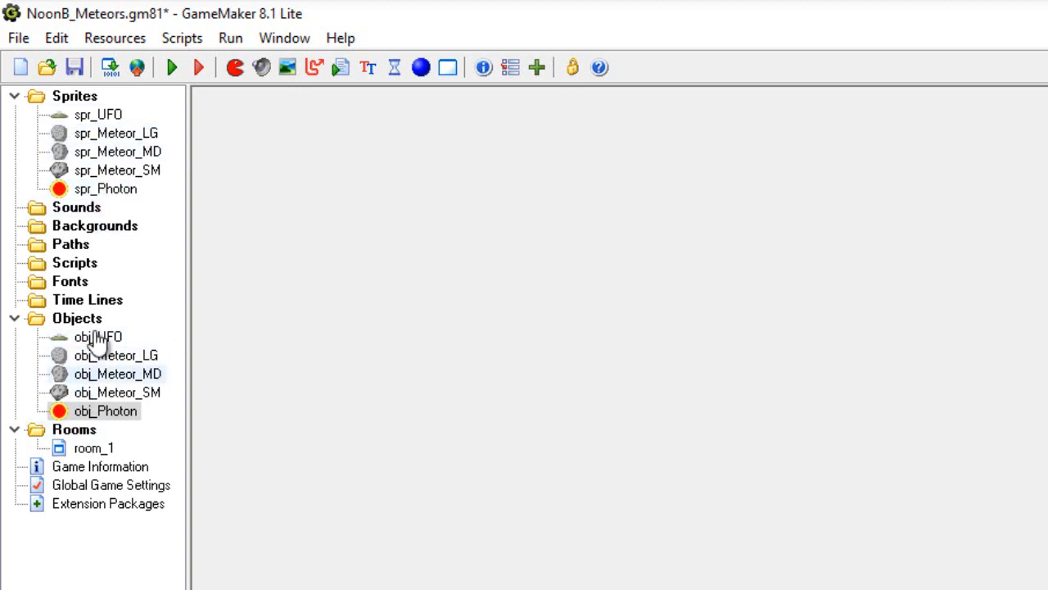
- Open room_1 and place one obj_UFO instance near the bottom of the room, slightly right of centre
double_click(95, 448)
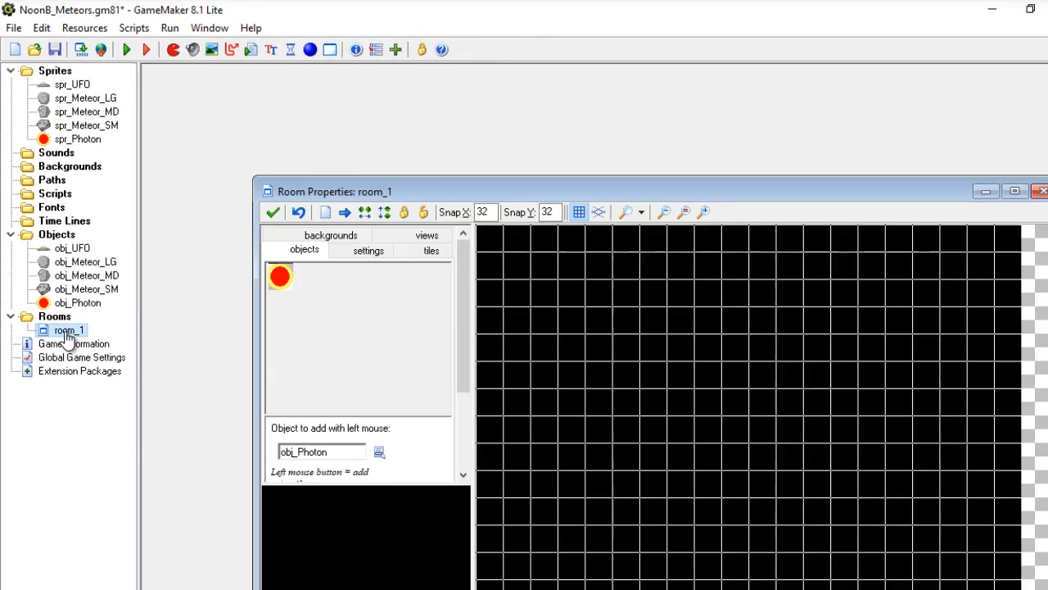
left_click_drag(372, 191, 263, 82)
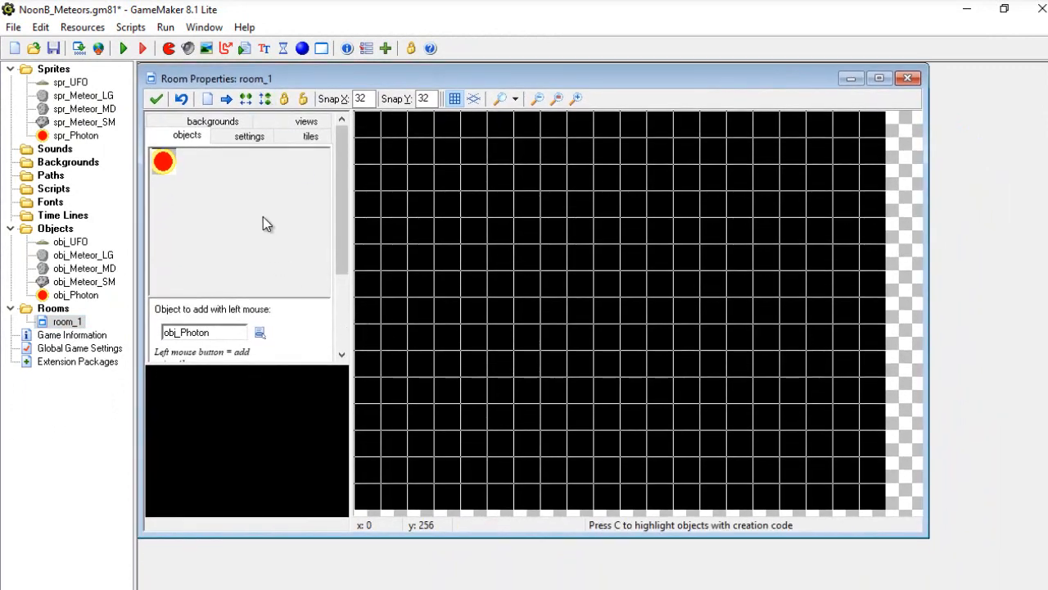
left_click(260, 332)
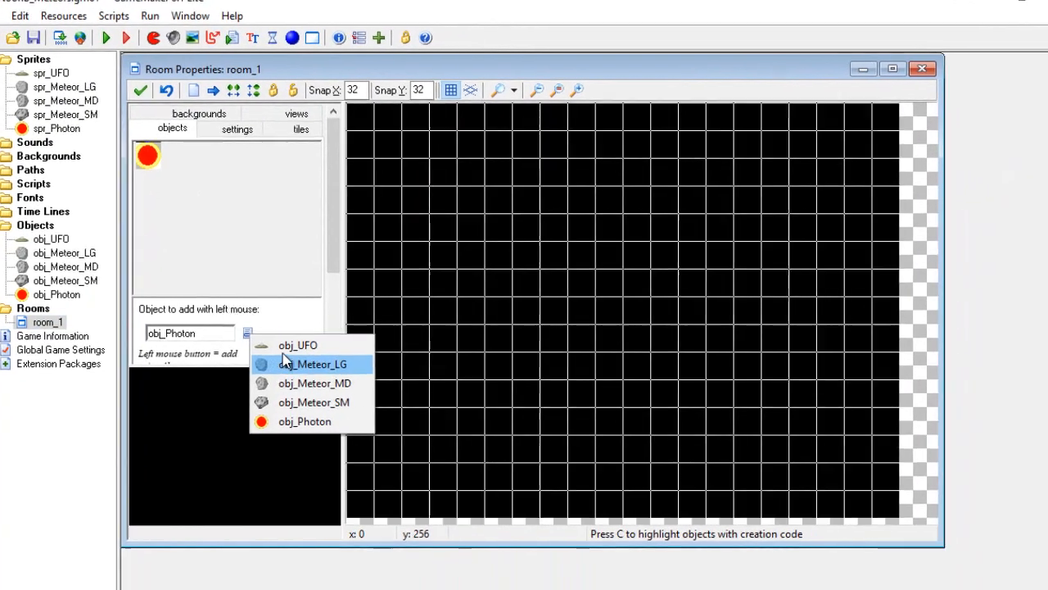
left_click(295, 344)
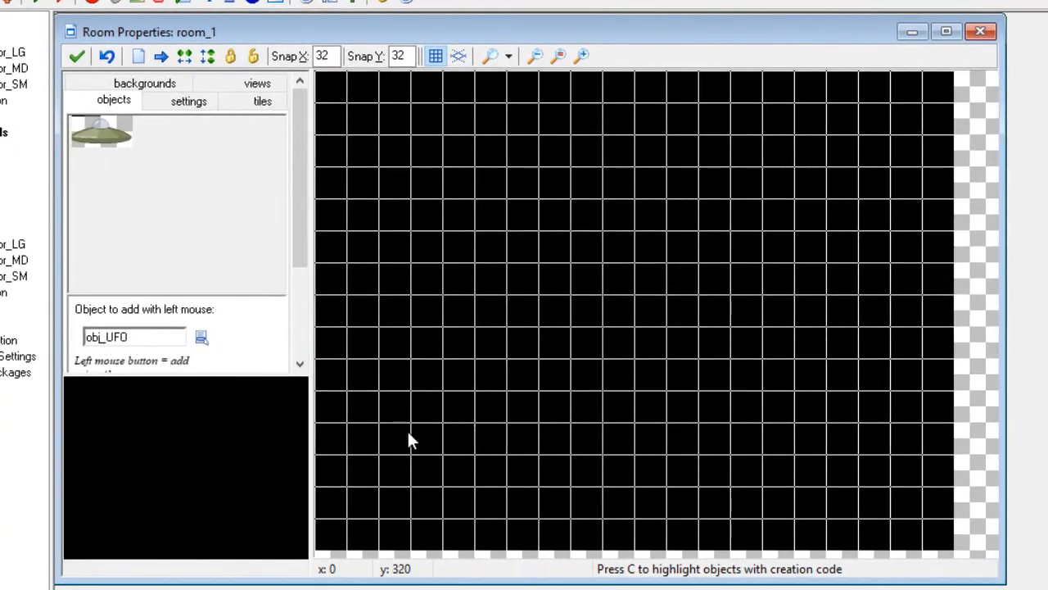
left_click(641, 516)
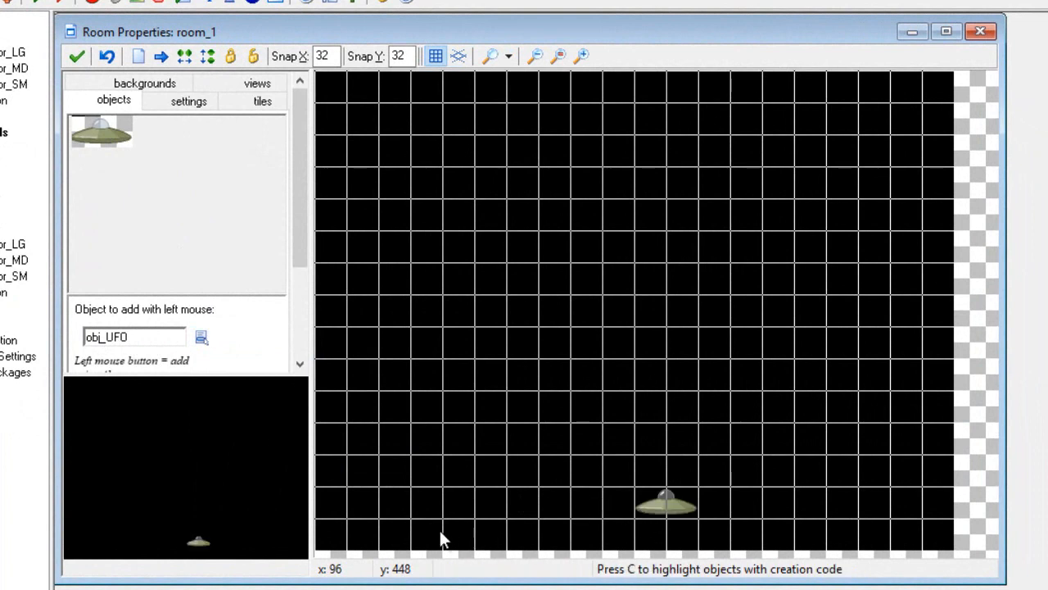
- Place two obj_Meteor_LG instances in the upper part of the room, one left of centre and one near the right side
left_click(201, 338)
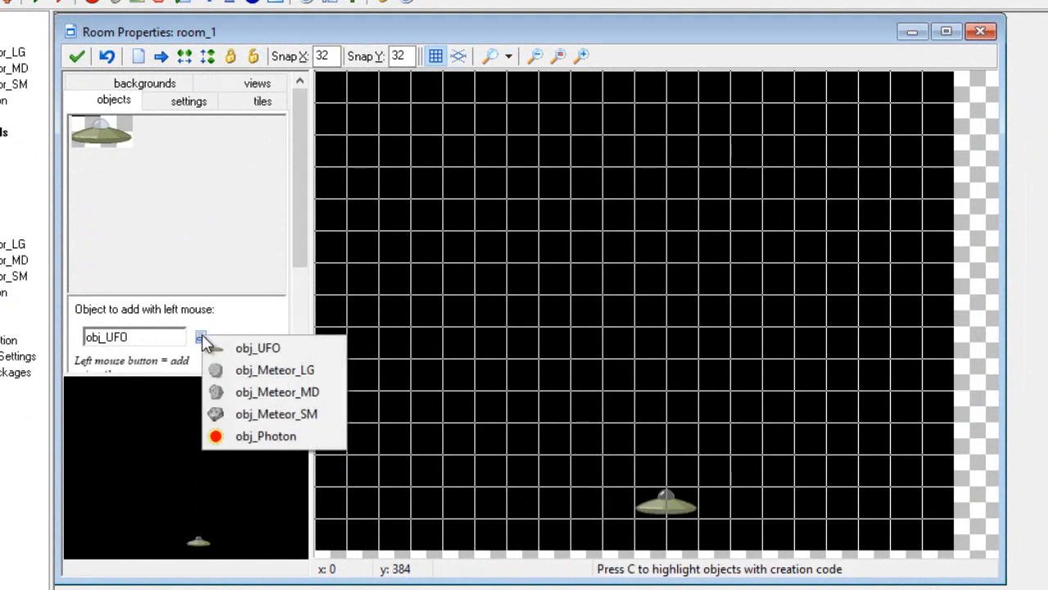
left_click(262, 370)
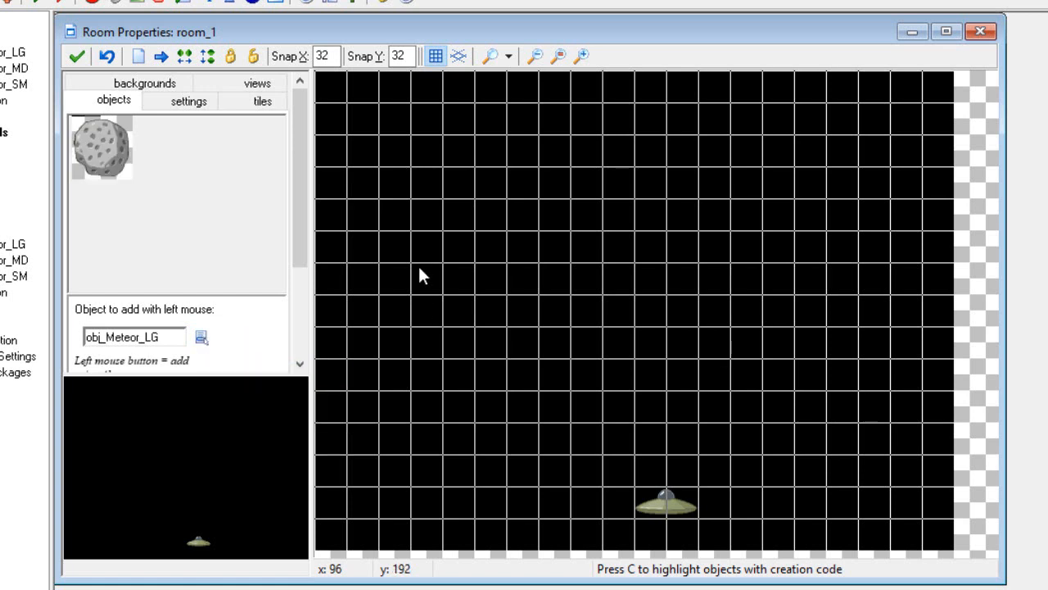
left_click(528, 141)
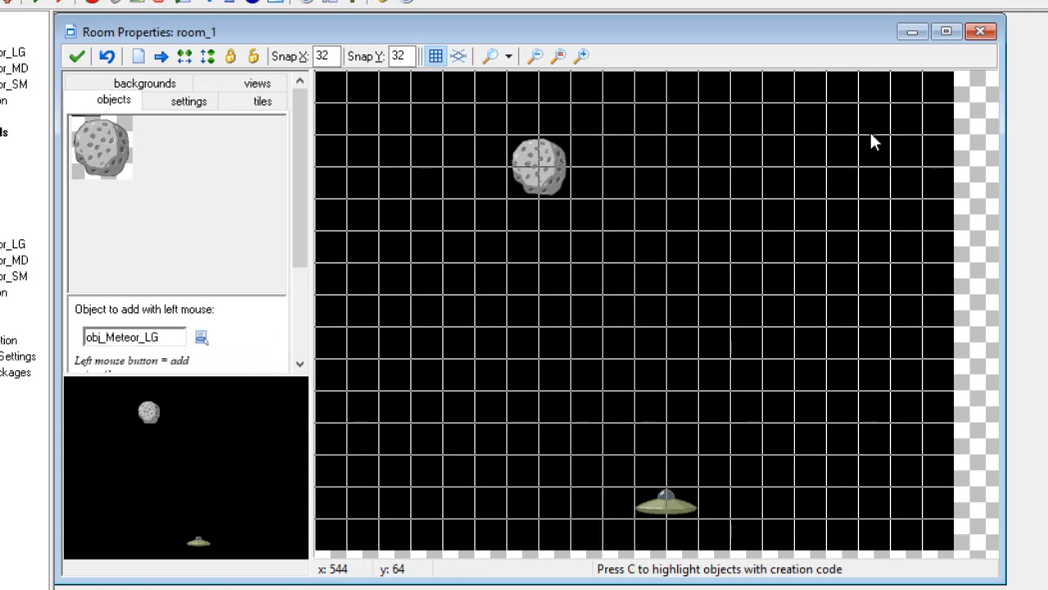
left_click(850, 104)
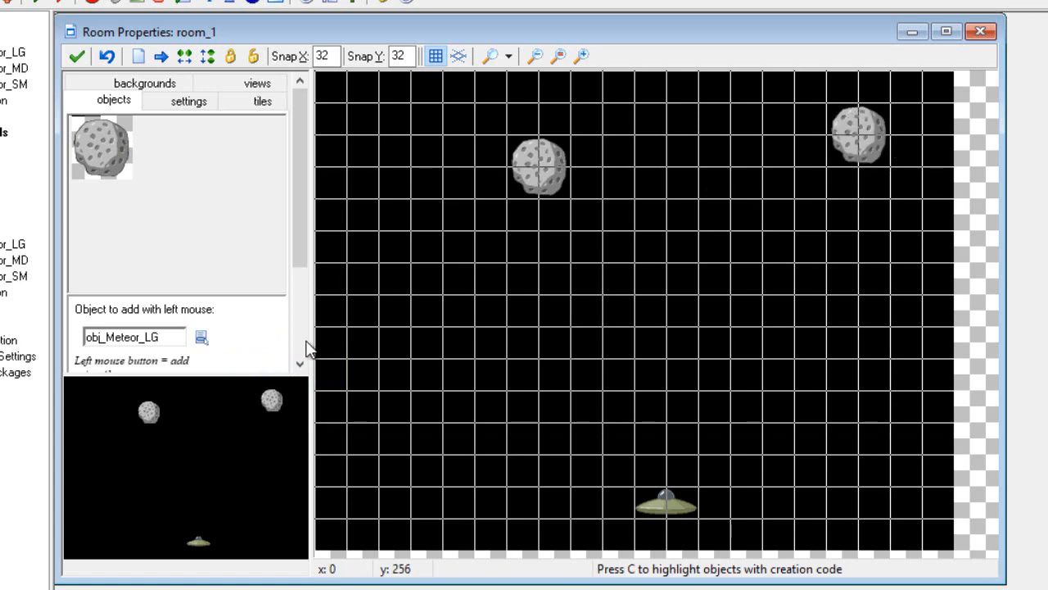
- Place two obj_Meteor_MD instances along the room's top edge, one near the left corner and one around the middle
left_click(201, 338)
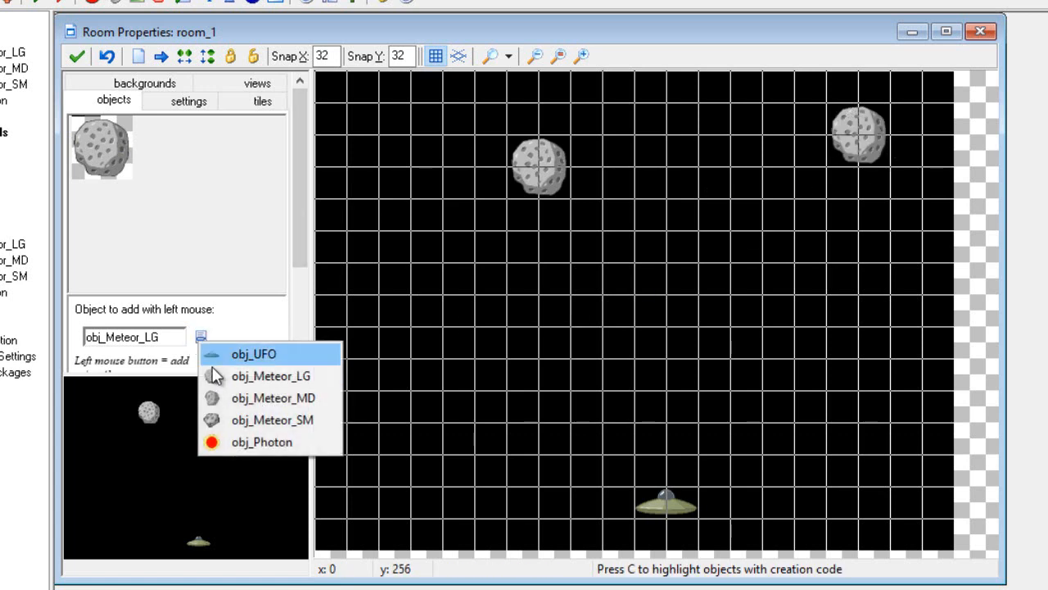
left_click(227, 394)
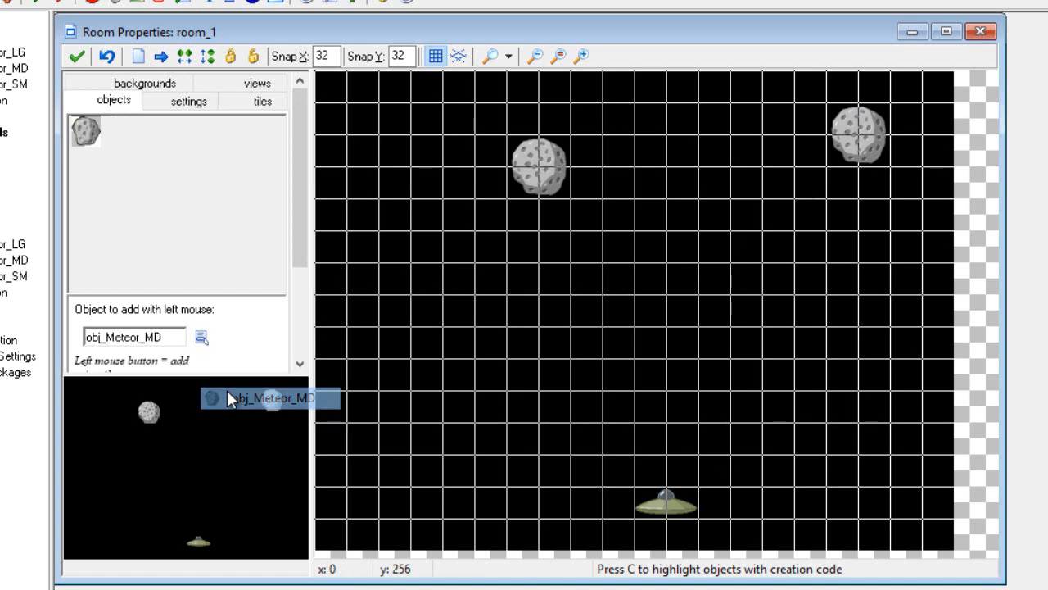
left_click(366, 105)
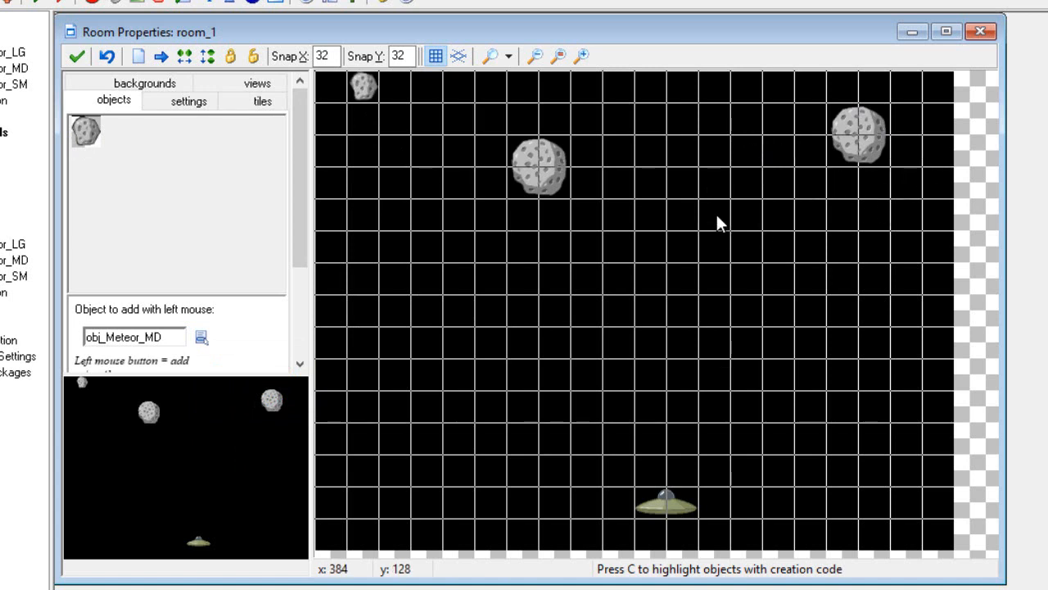
left_click(654, 91)
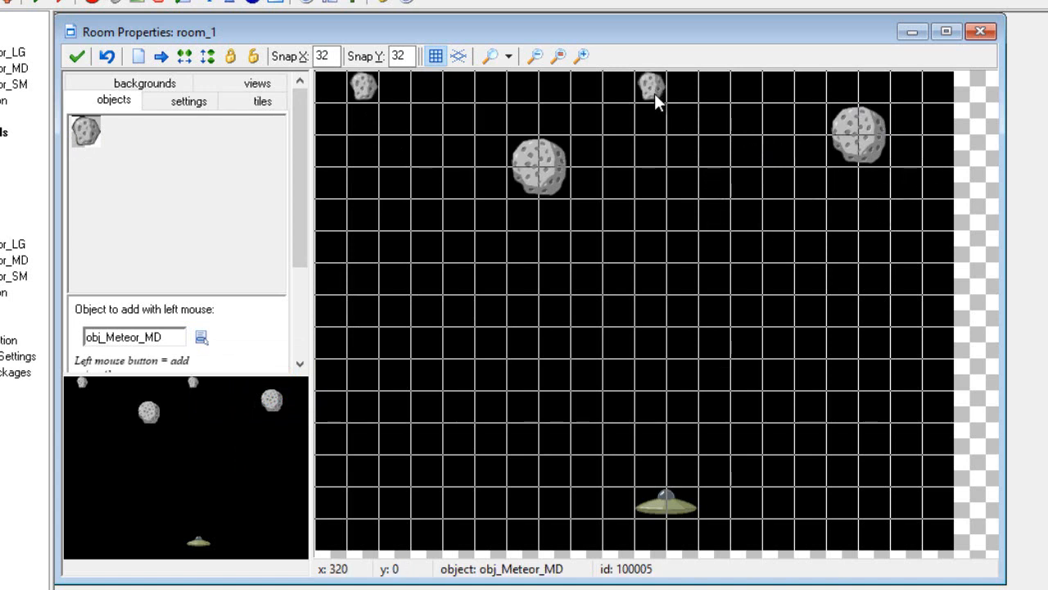
- Place two obj_Meteor_SM instances near the top of the room, one left and one right of the middle medium meteor
left_click(202, 338)
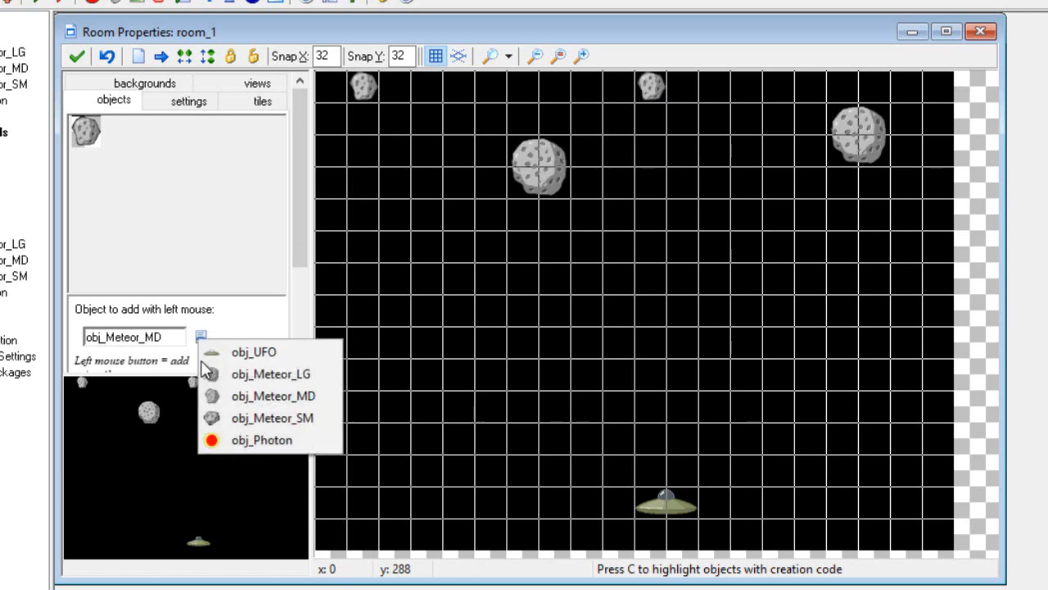
left_click(237, 419)
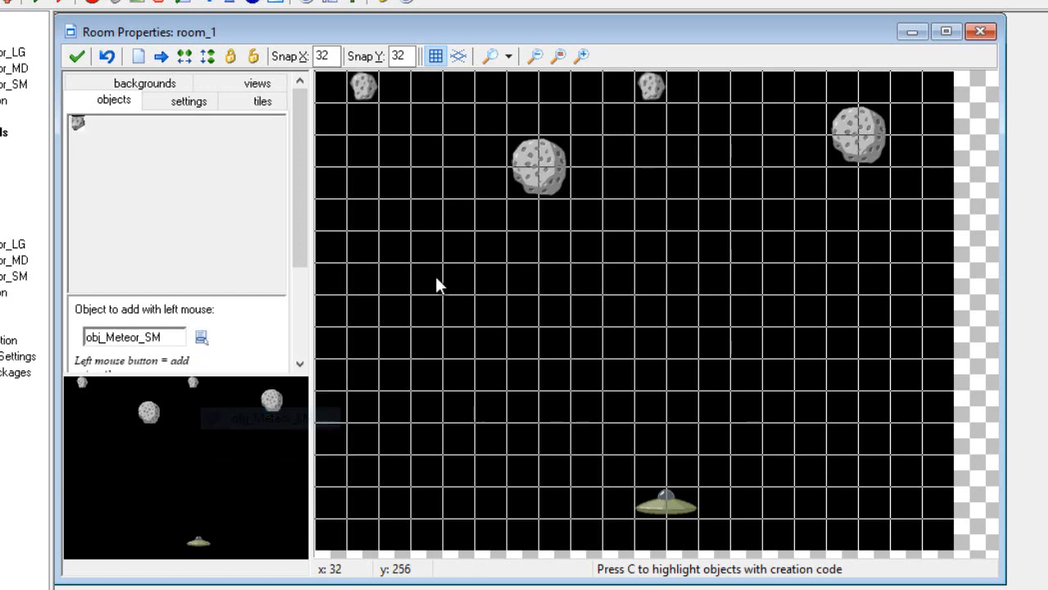
left_click(459, 119)
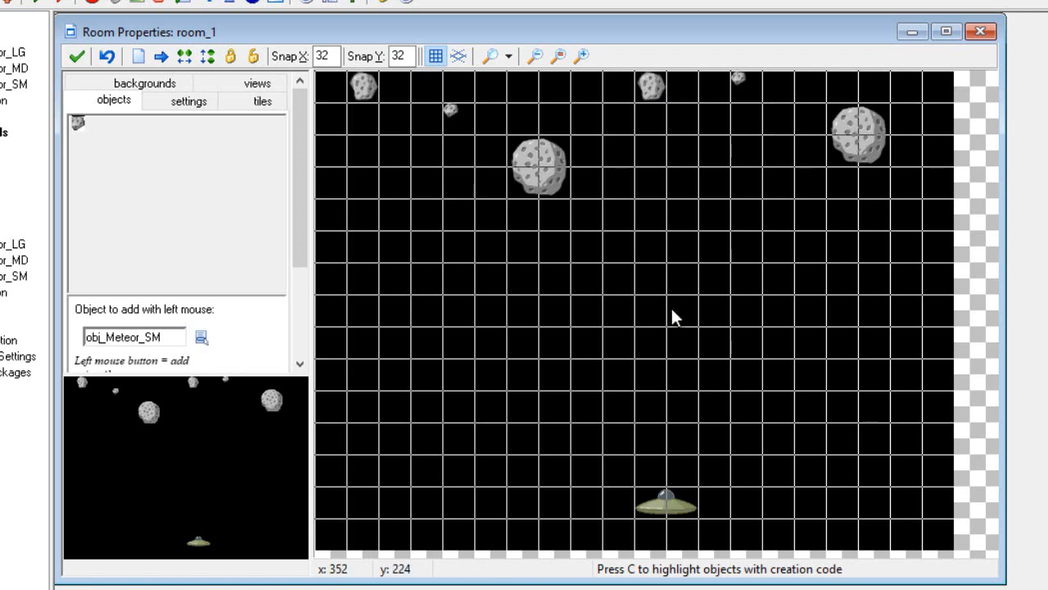
- Replace the leftmost medium meteor in room_1 with an obj_Meteor_MD two grid rows lower and one column right, keep the room changes and save the project
right_click(371, 92)
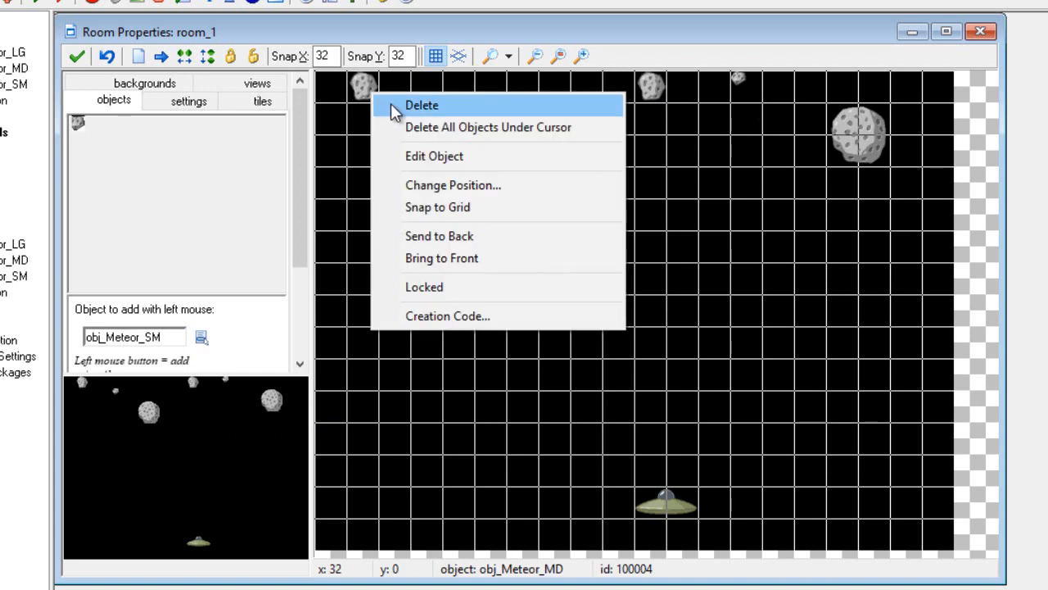
left_click(422, 105)
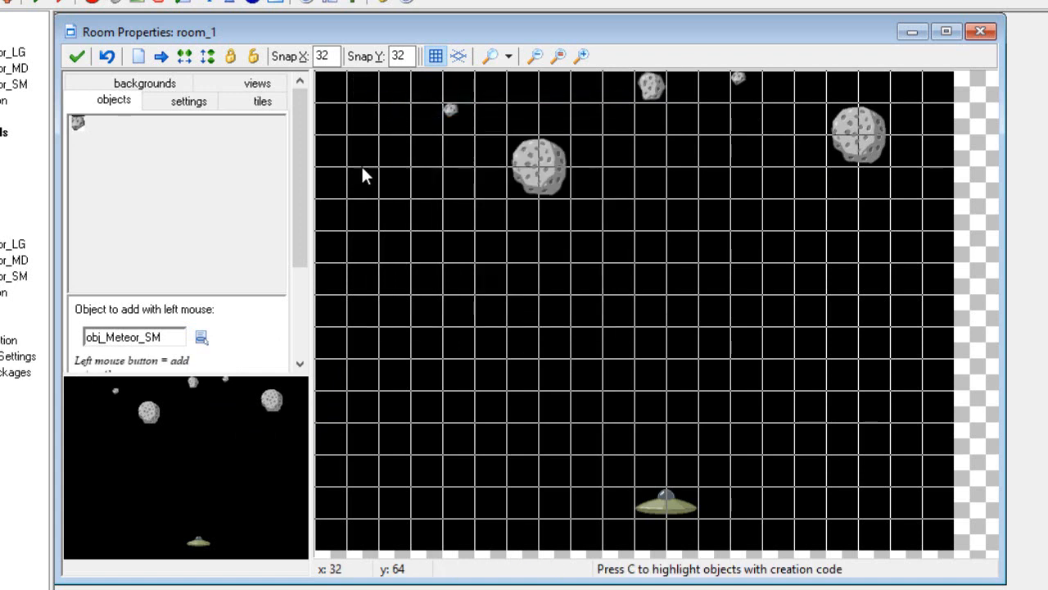
left_click(200, 338)
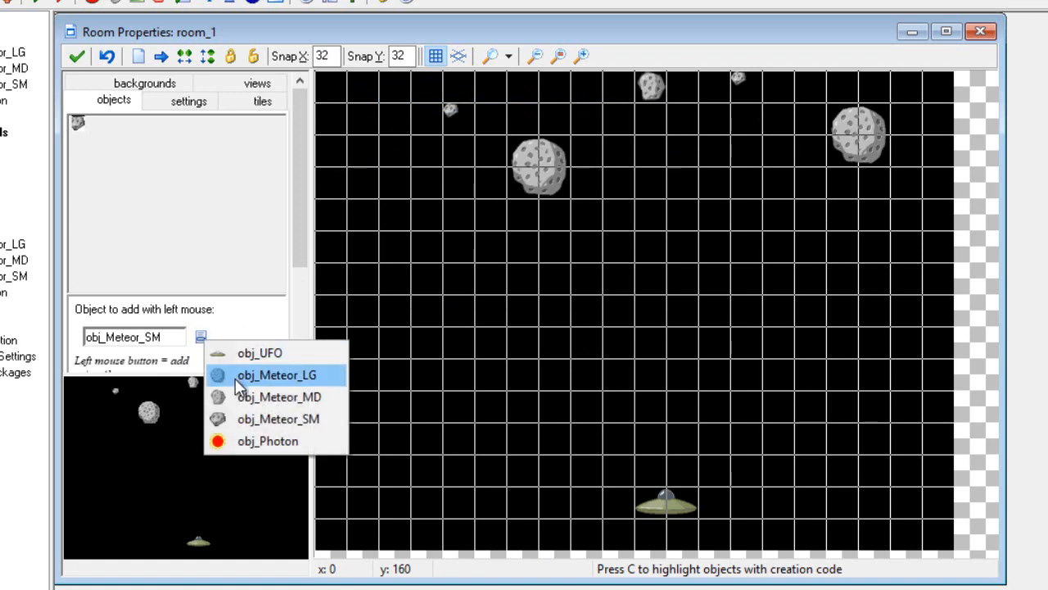
left_click(270, 396)
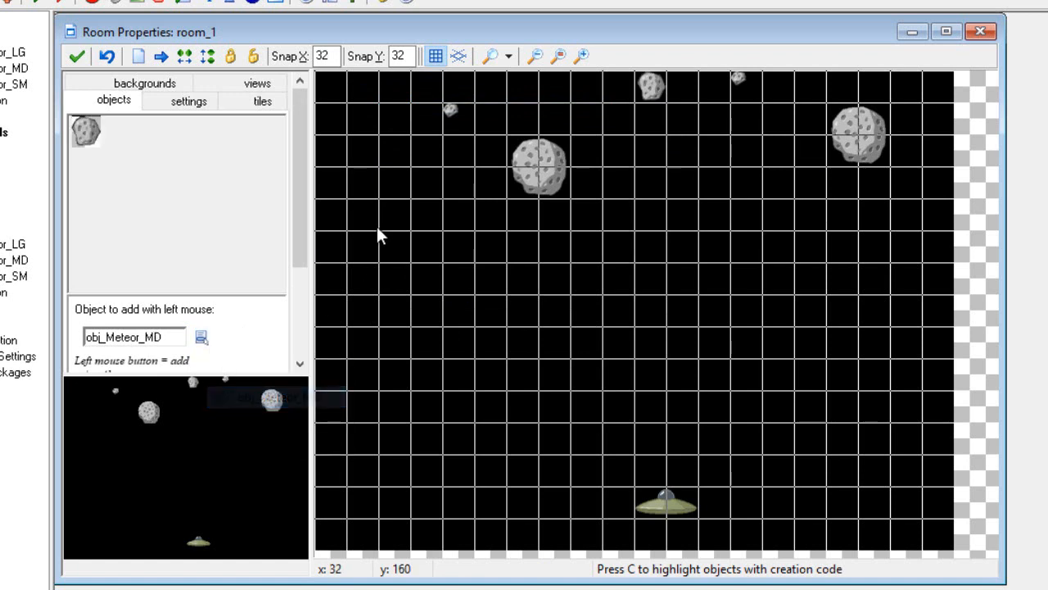
left_click(403, 142)
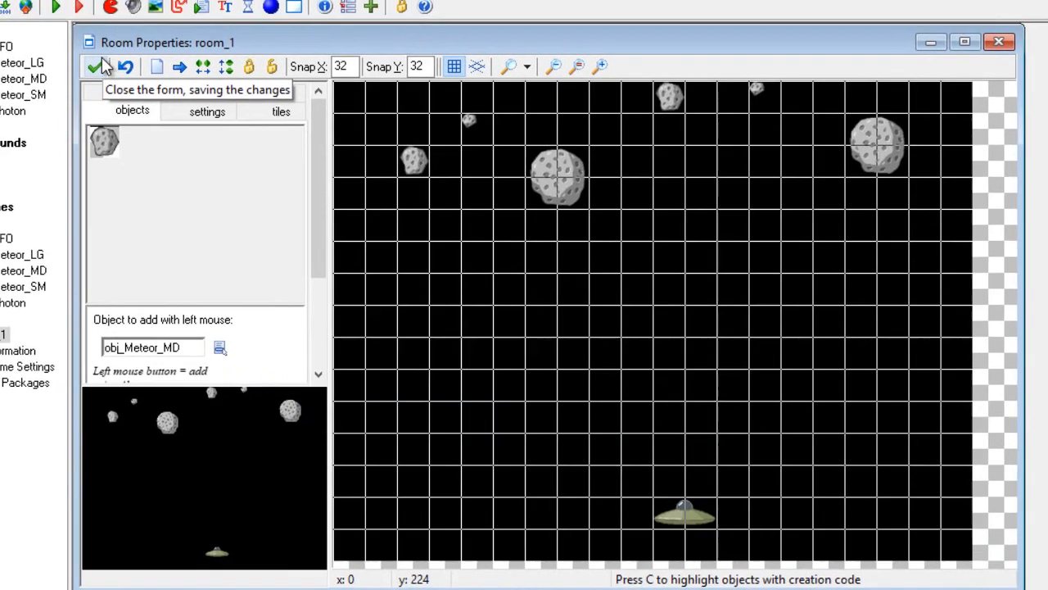
left_click(98, 65)
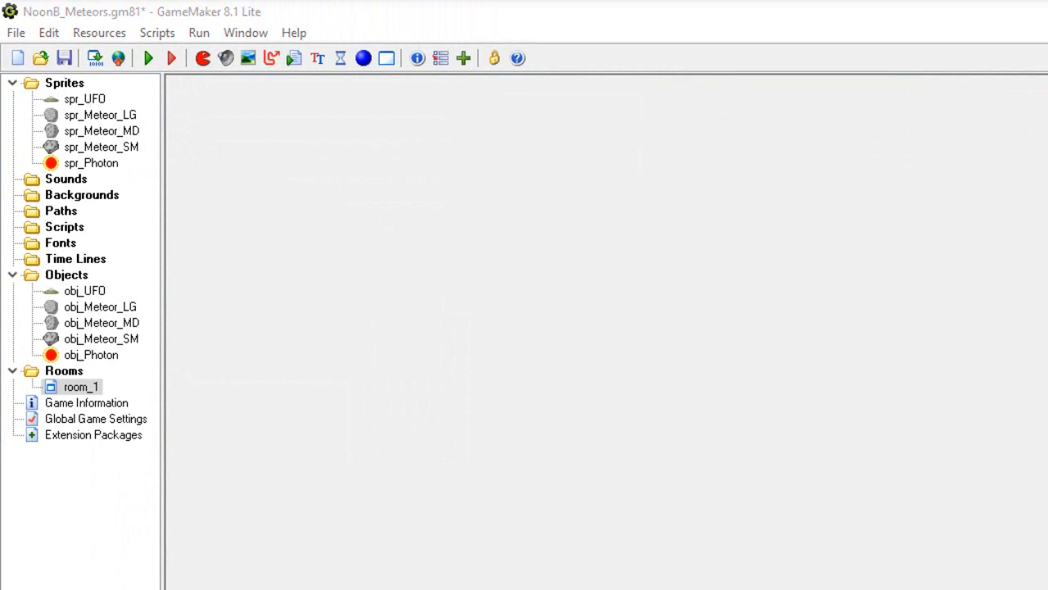
key("ctrl+s")
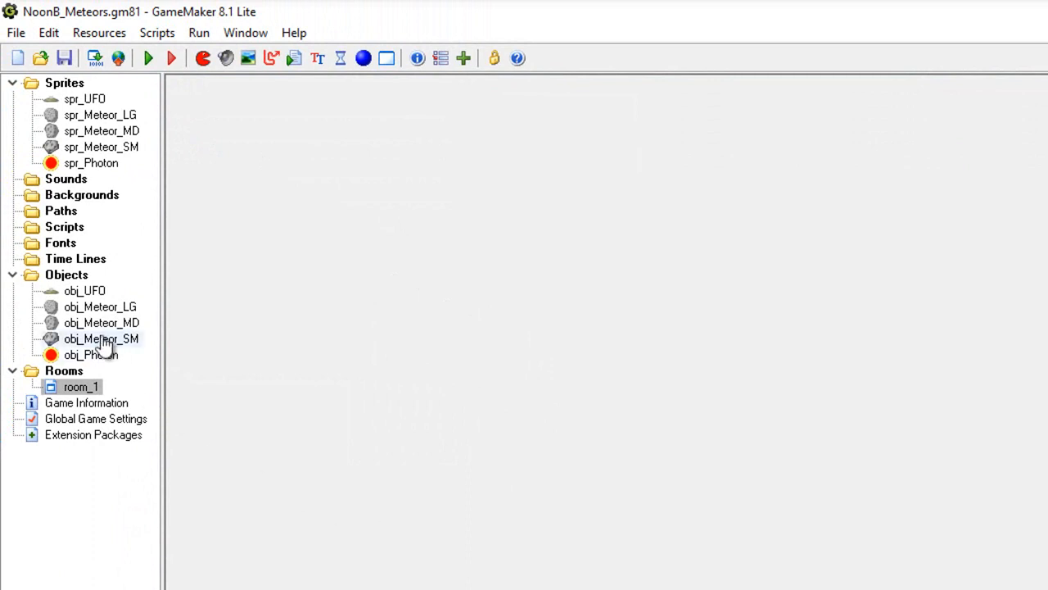
- Open obj_UFO and add a Key Press event for the Space key
double_click(82, 292)
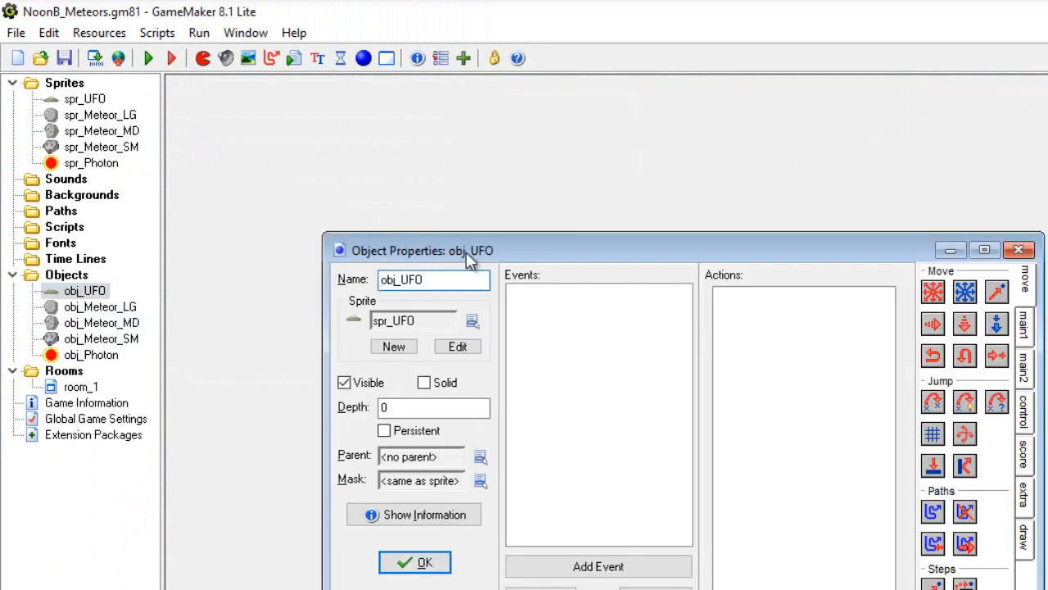
left_click_drag(466, 252, 308, 94)
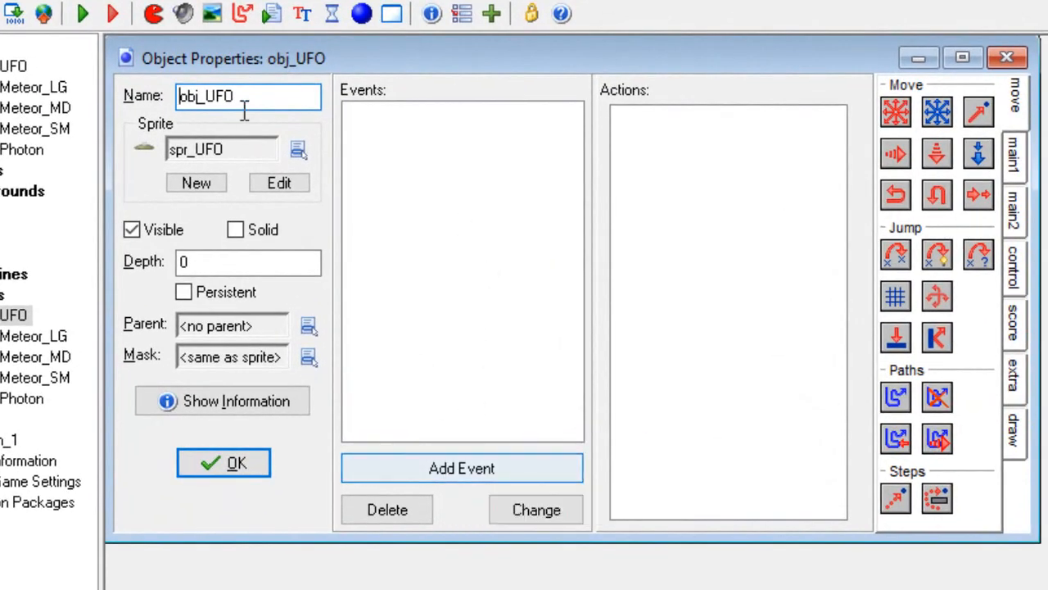
left_click(477, 471)
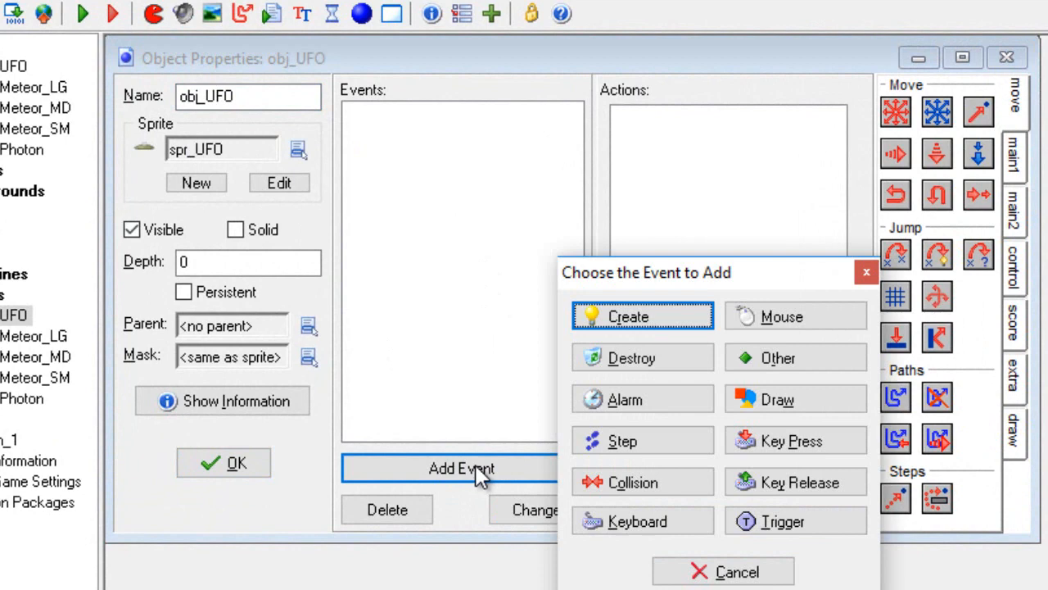
left_click(794, 448)
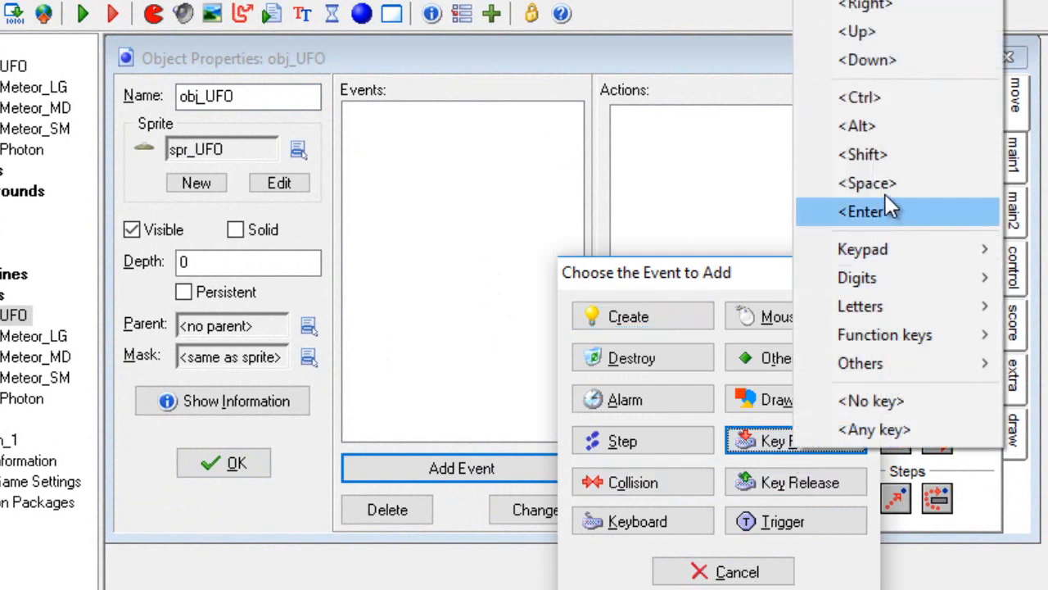
left_click(868, 183)
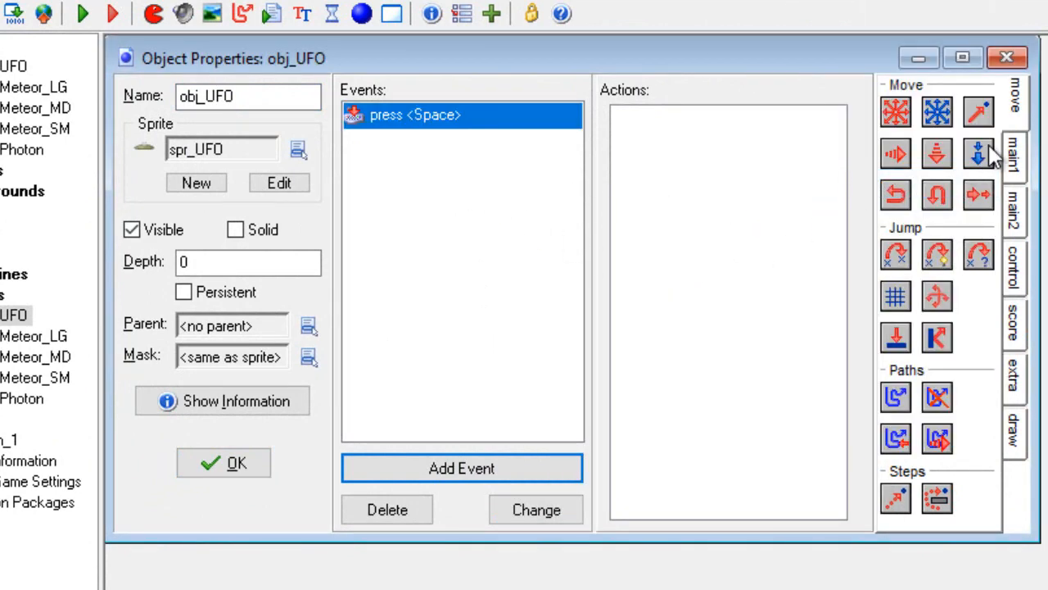
- Give obj_UFO's Space event a Create Instance action for obj_Photon at relative x 0, y 0, and confirm the object's properties
left_click(1014, 154)
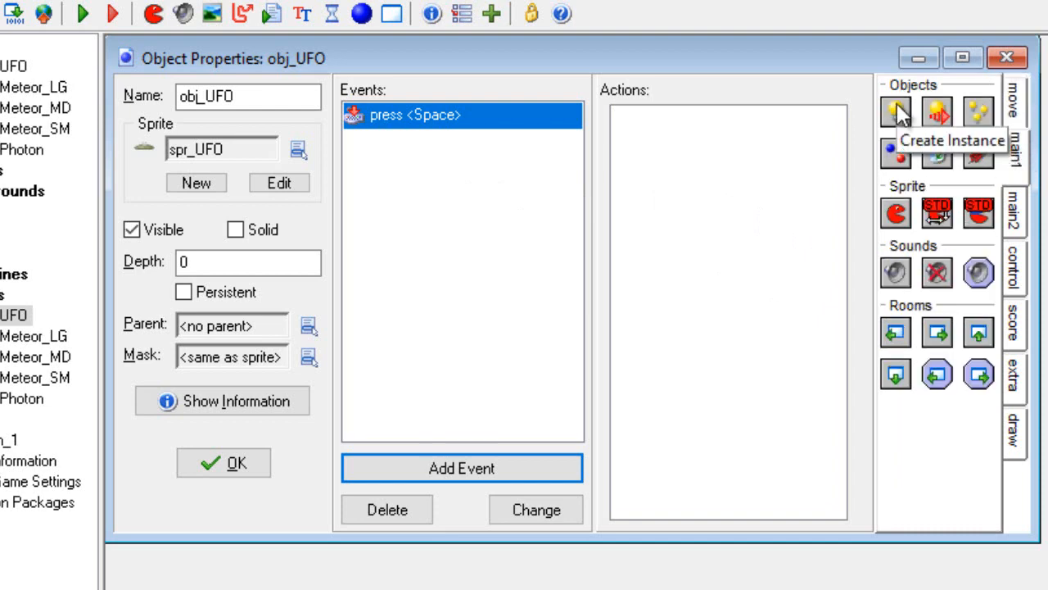
left_click_drag(896, 111, 670, 131)
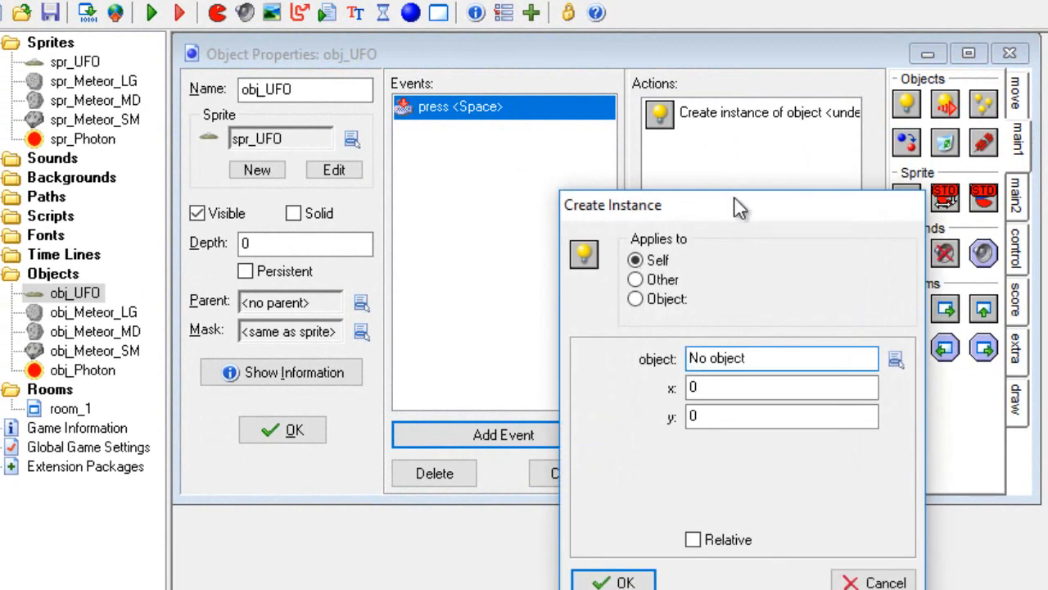
left_click(899, 366)
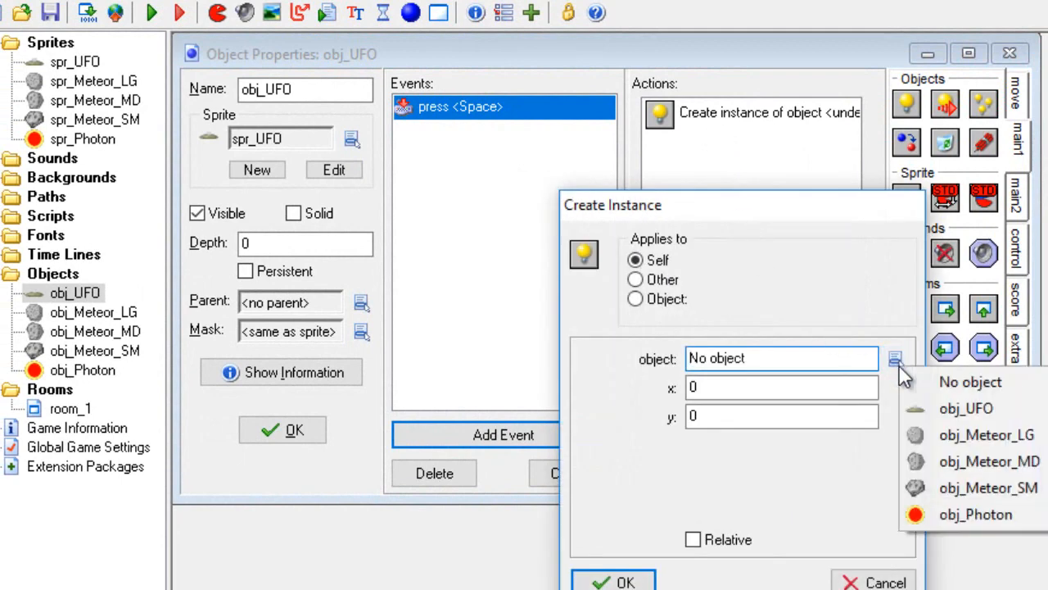
left_click(958, 513)
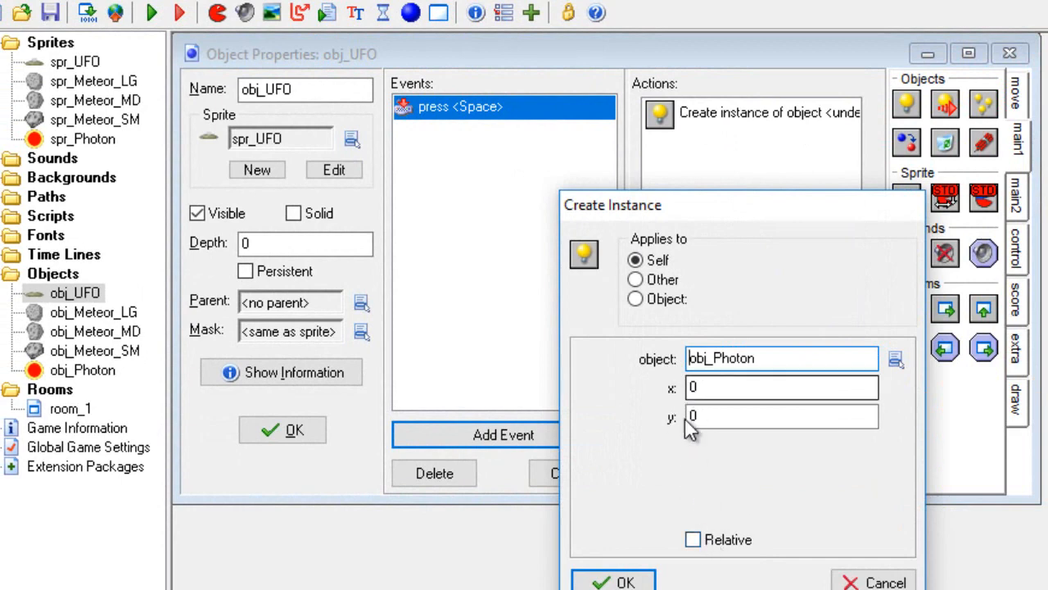
left_click(693, 539)
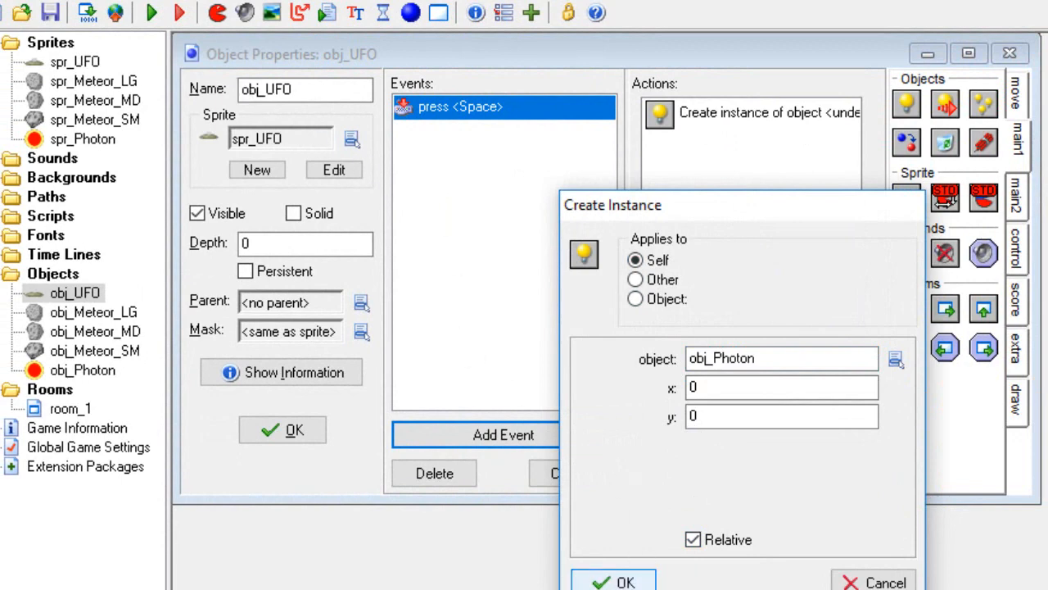
left_click(614, 581)
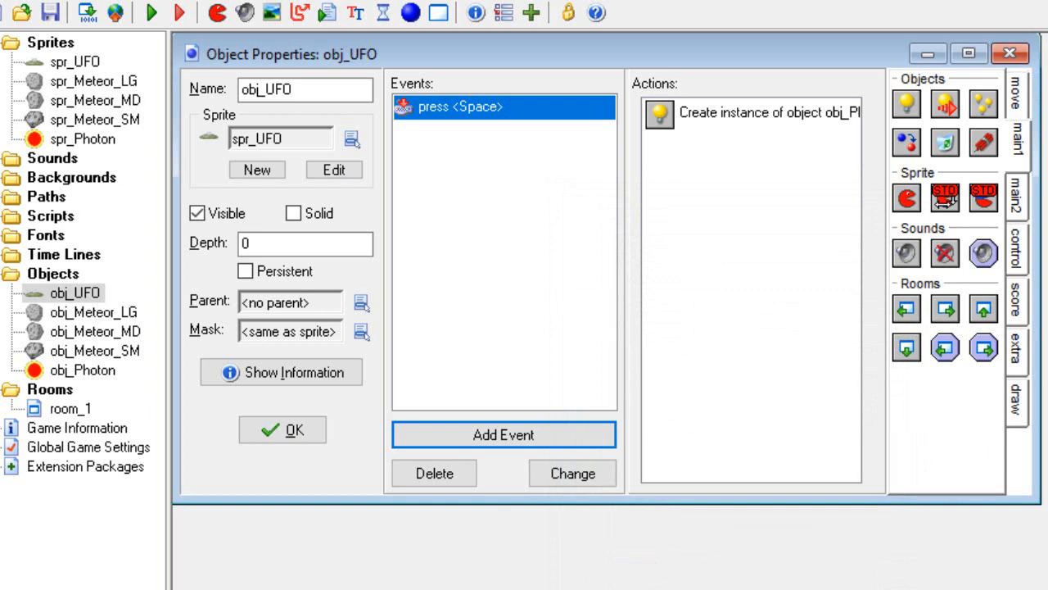
left_click(305, 432)
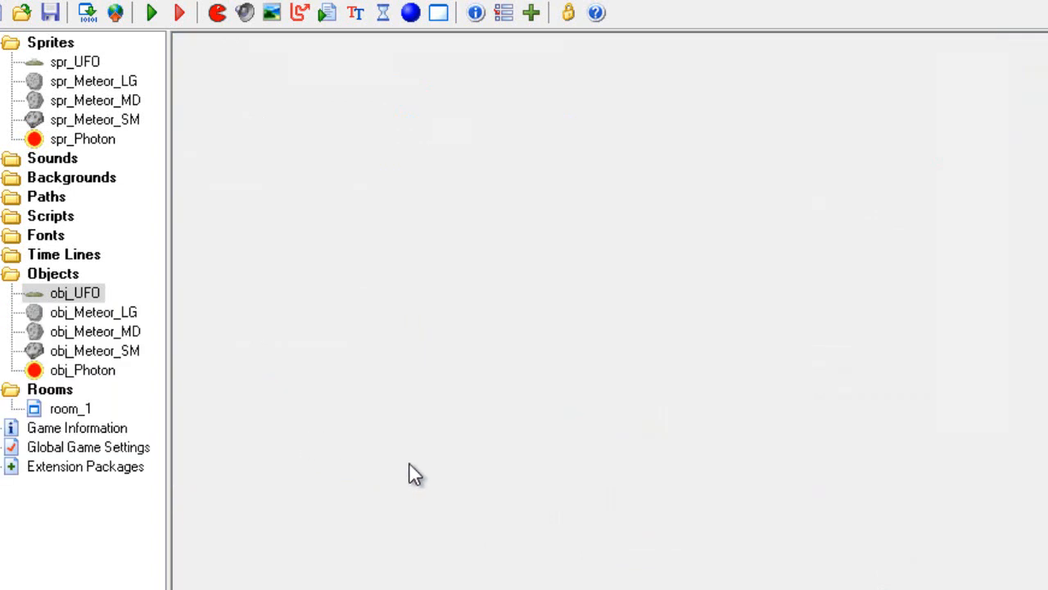
- Add a Create event to obj_Photon with a Speed Vertical action set to -8, applied to Self
left_click(86, 371)
double_click(87, 379)
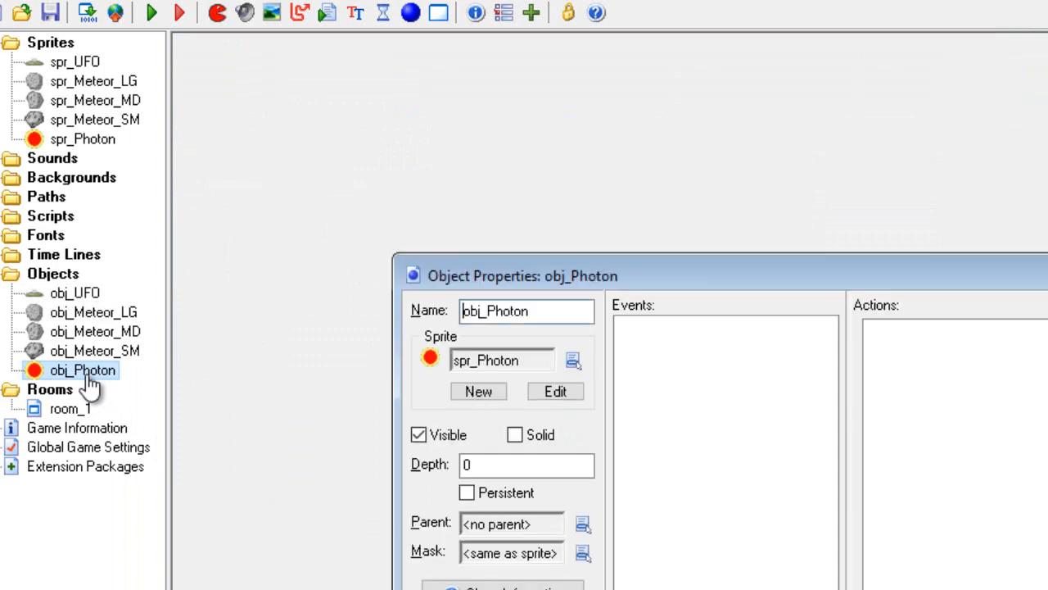
left_click_drag(482, 271, 284, 66)
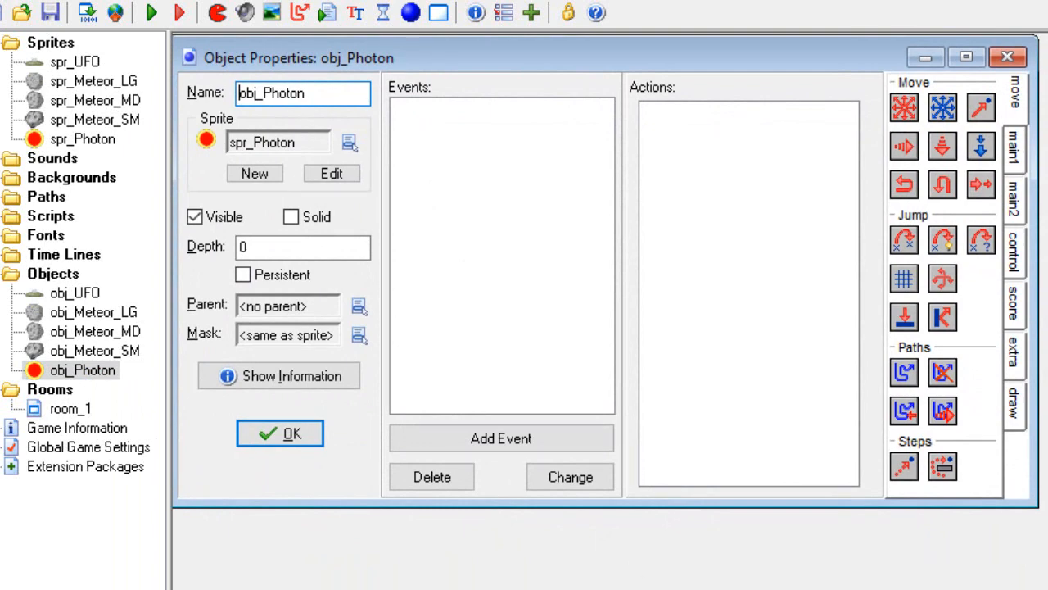
left_click(571, 437)
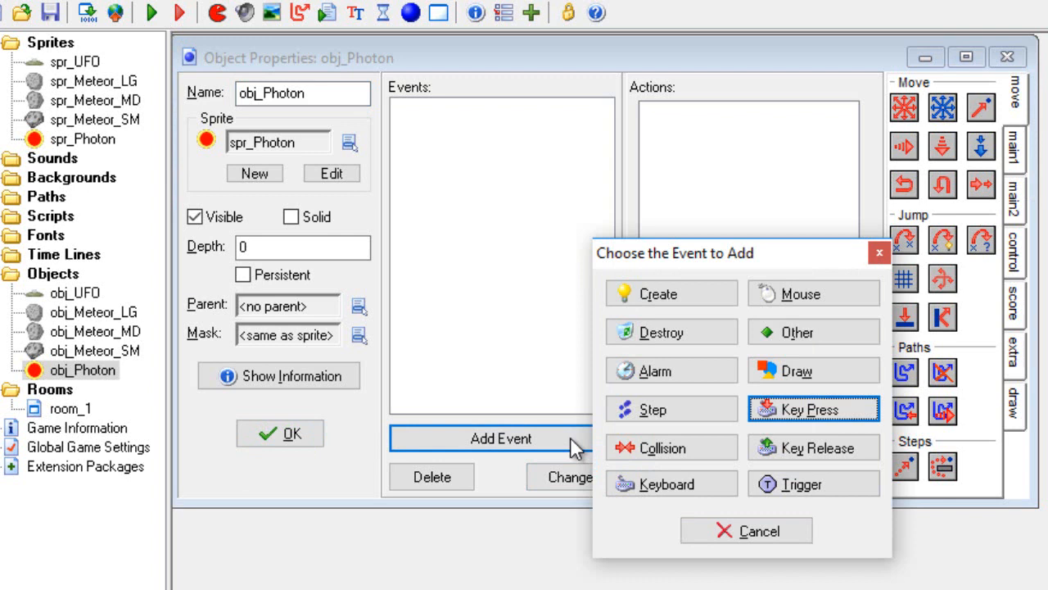
left_click(655, 294)
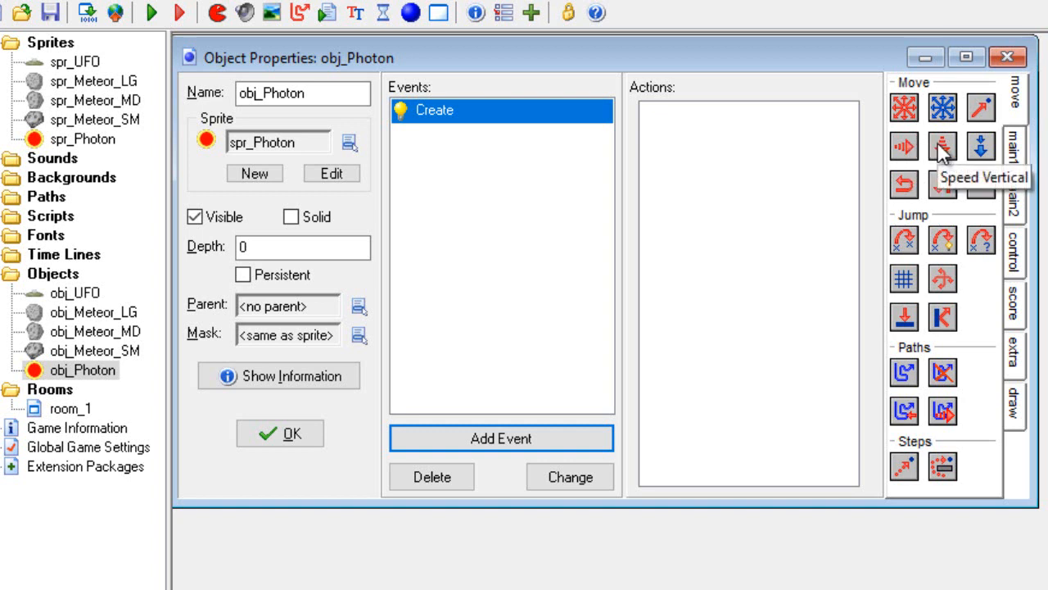
left_click_drag(942, 147, 702, 123)
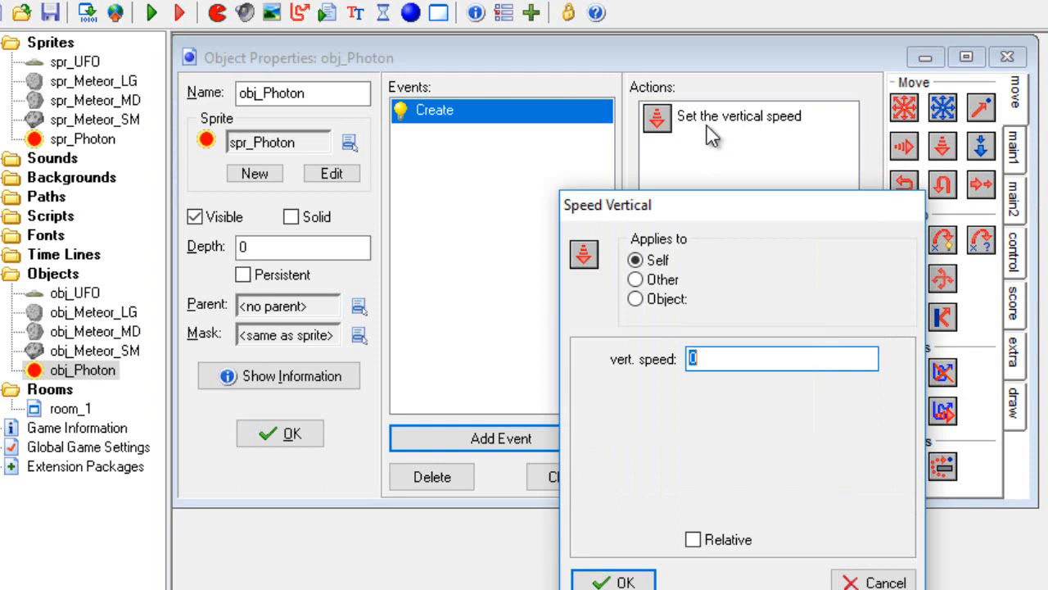
type("-8")
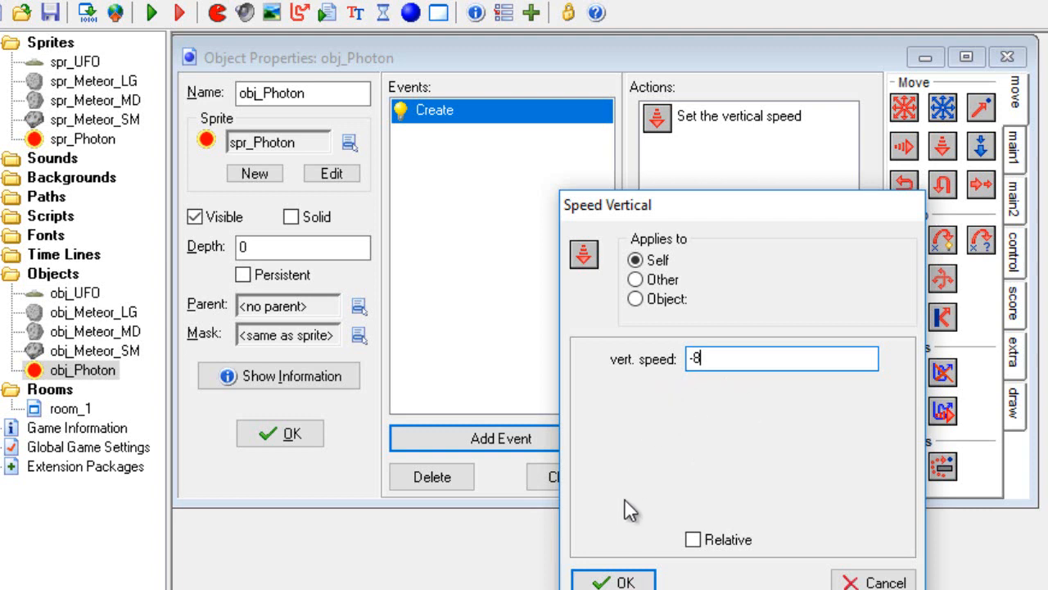
left_click(610, 581)
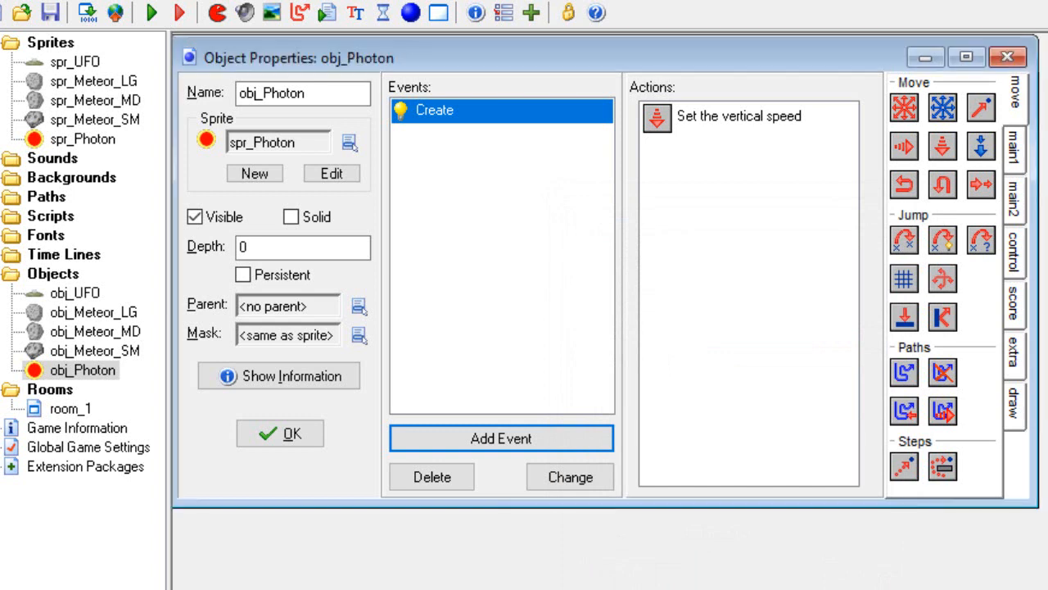
- Add an Outside Room event to obj_Photon with a Destroy Instance action applied to Self, and confirm the object's properties
left_click(508, 439)
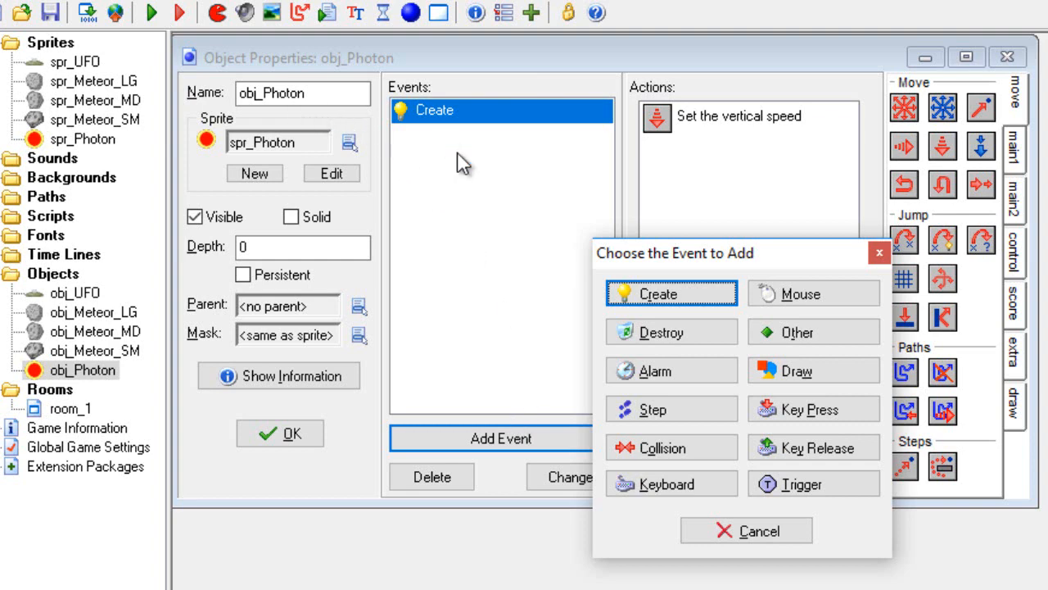
left_click(809, 338)
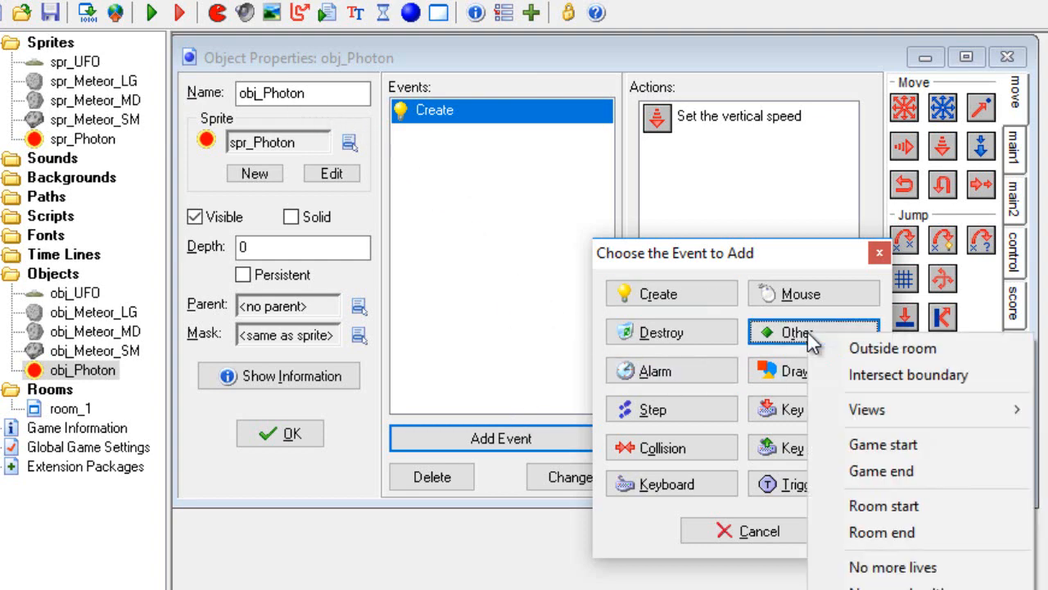
left_click(852, 347)
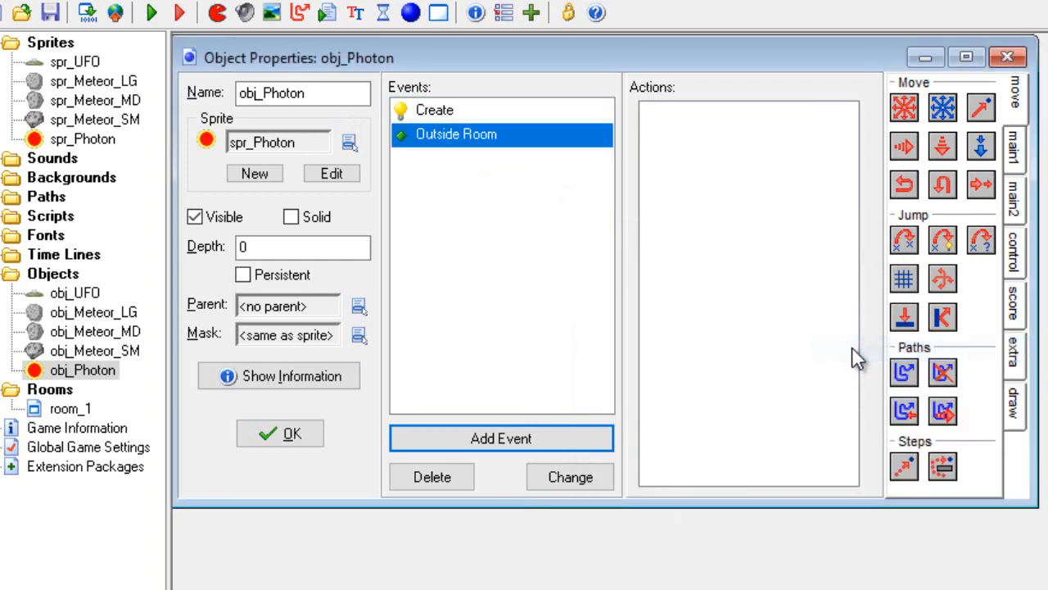
left_click(1020, 159)
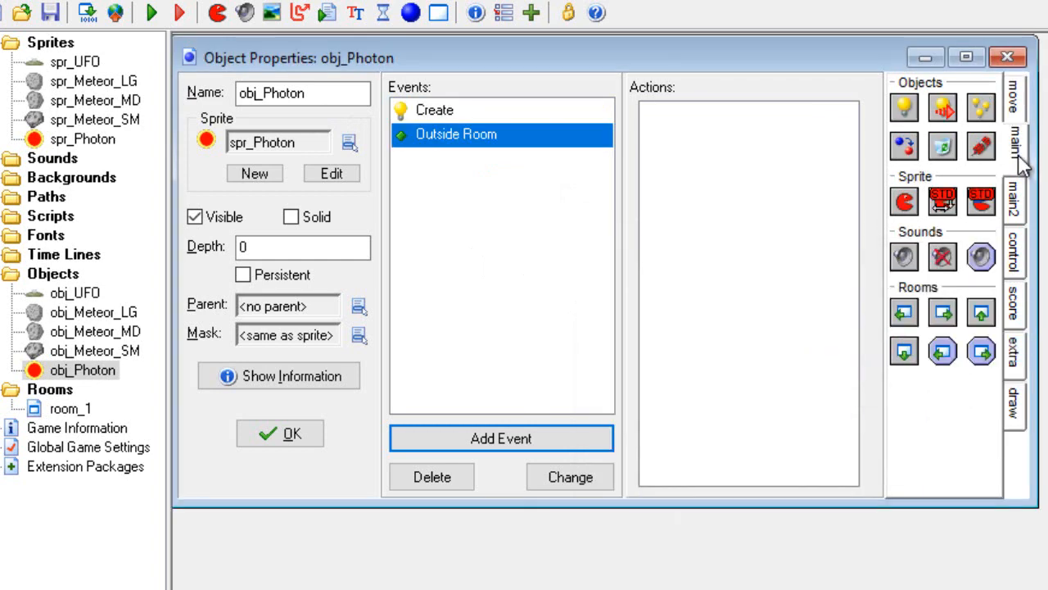
left_click_drag(950, 151, 706, 154)
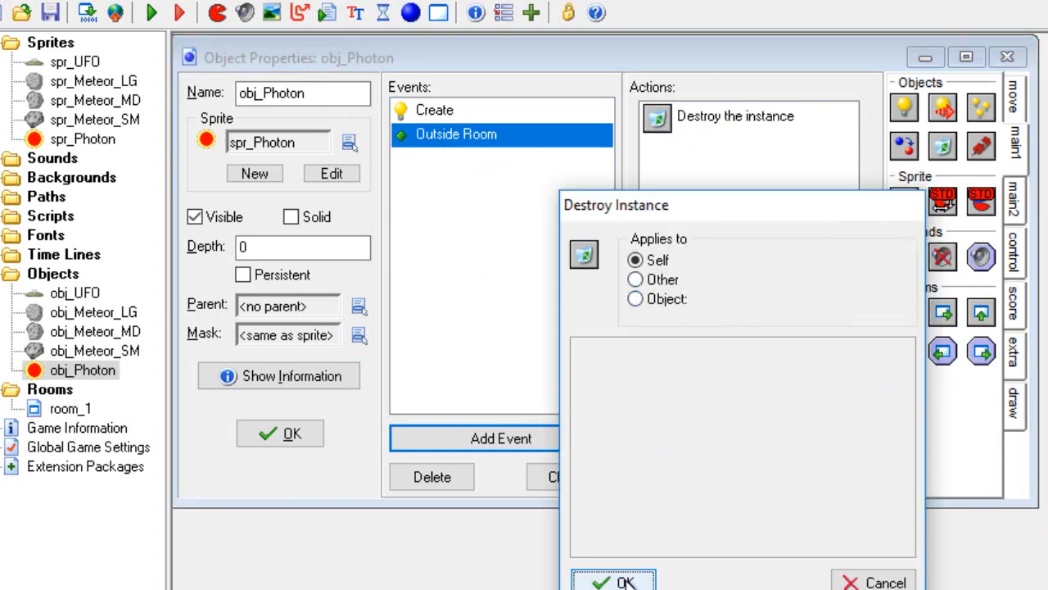
left_click(613, 582)
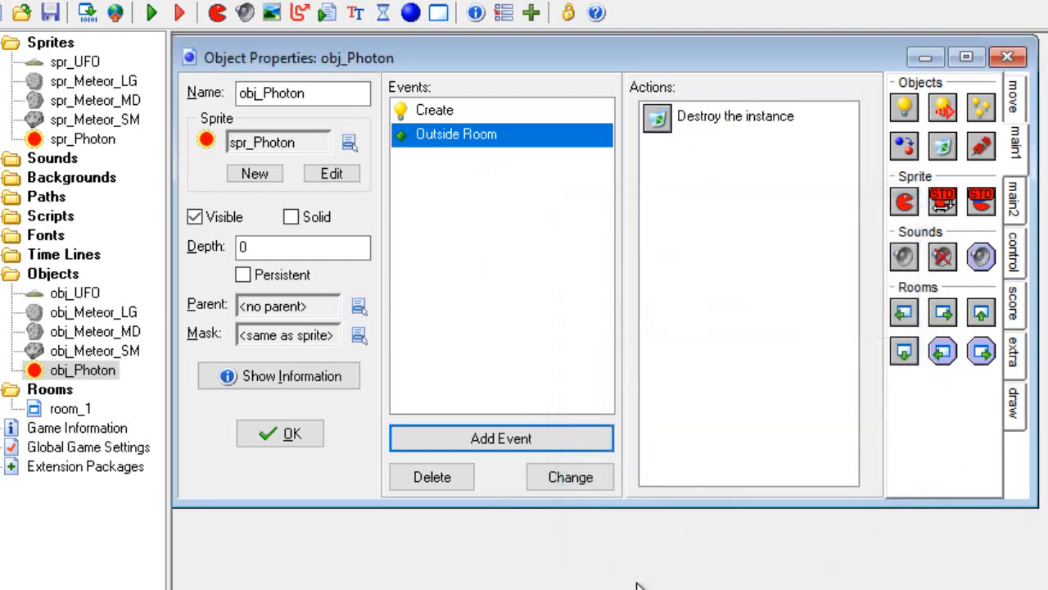
left_click(280, 435)
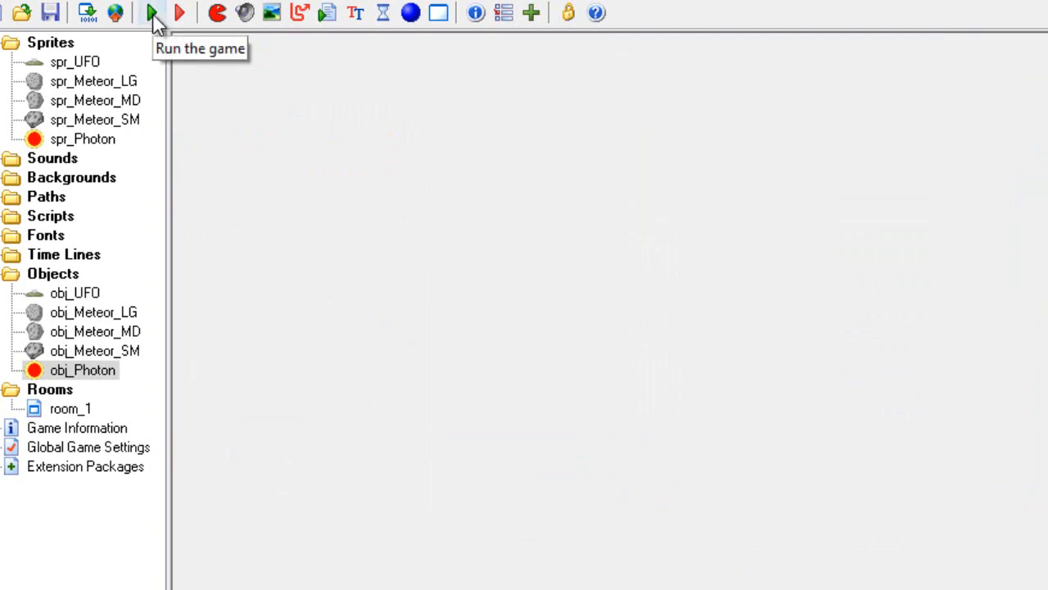
- Save the project and run the game to test it
left_click(10, 0)
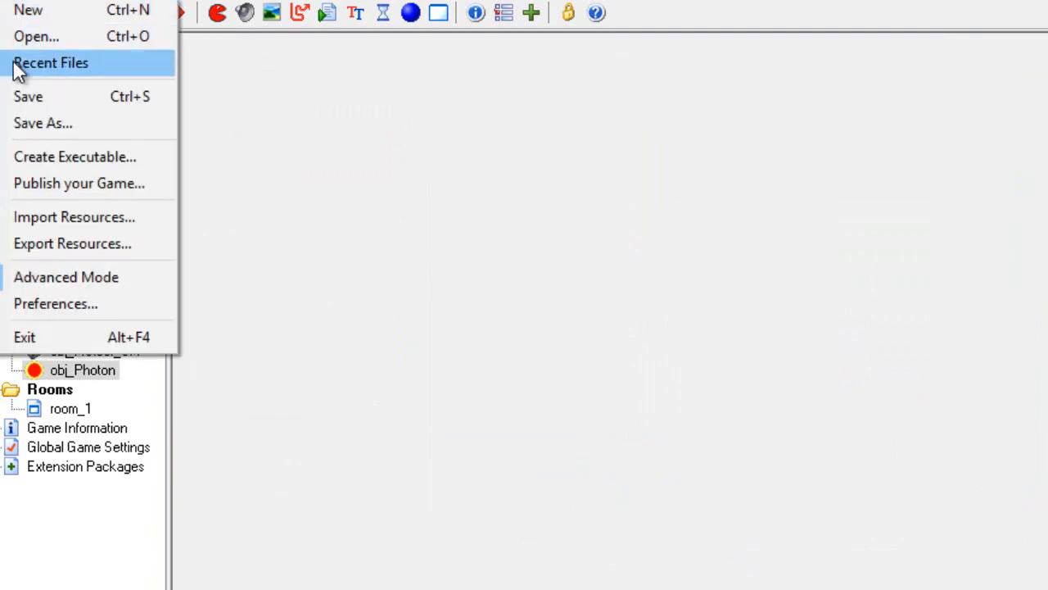
left_click(17, 99)
left_click(153, 13)
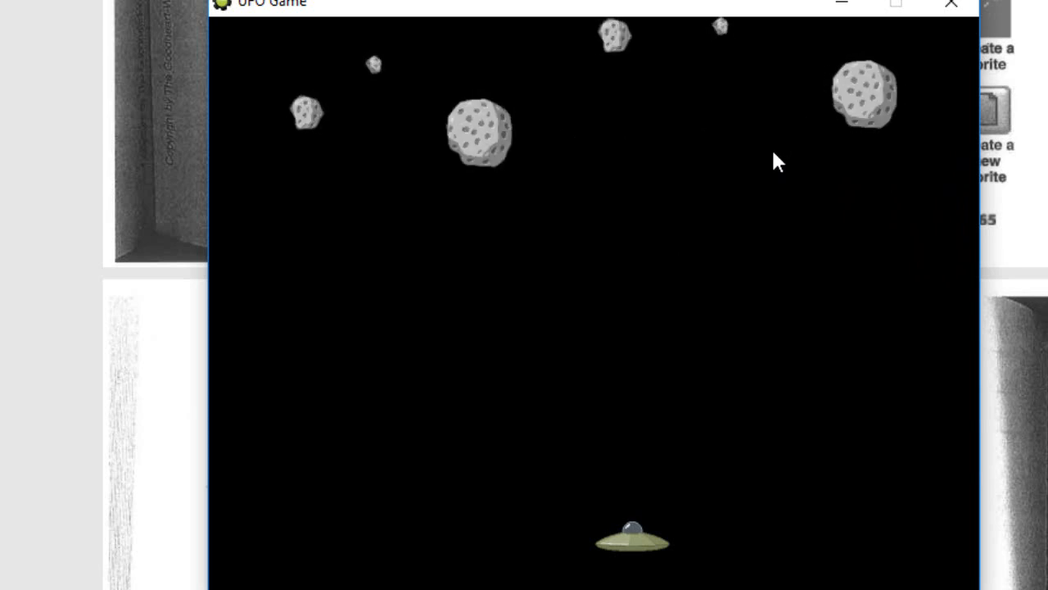
- Fire several photons from the UFO in the running game to test the shooting, and close the game
key("space")
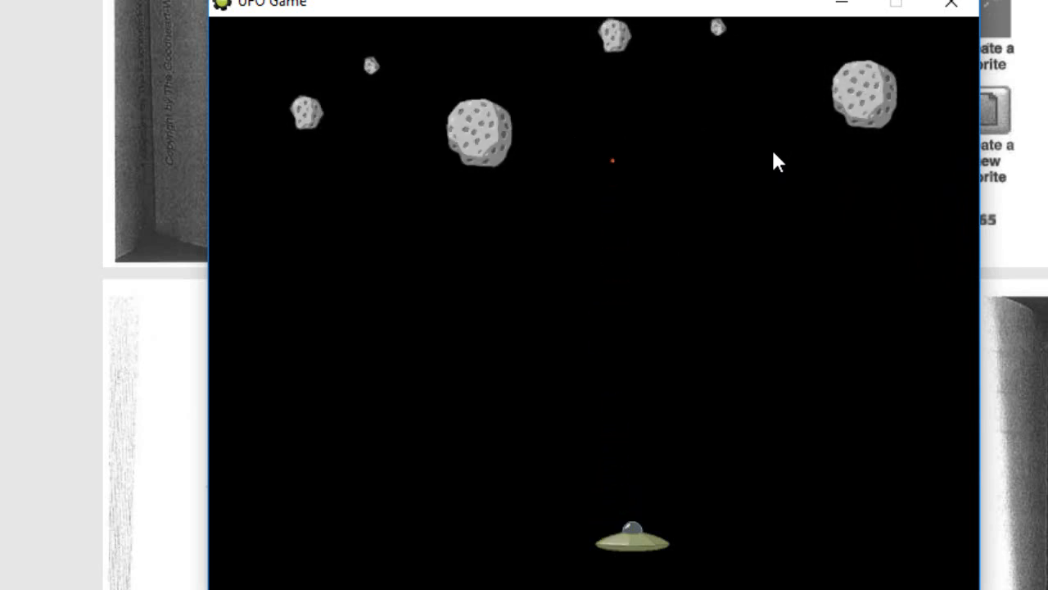
key("space")
key("space")
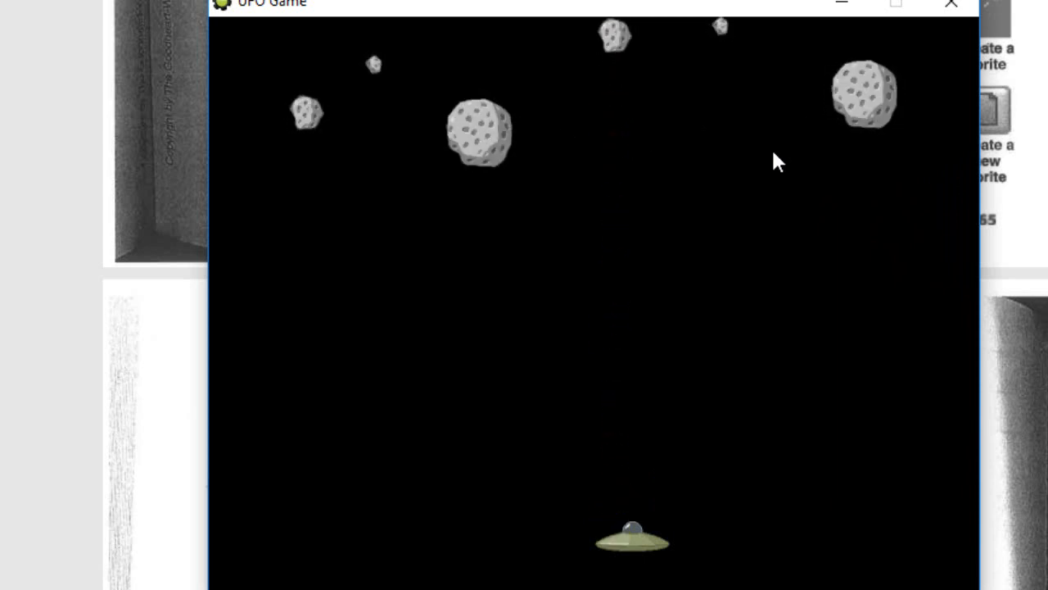
key("space")
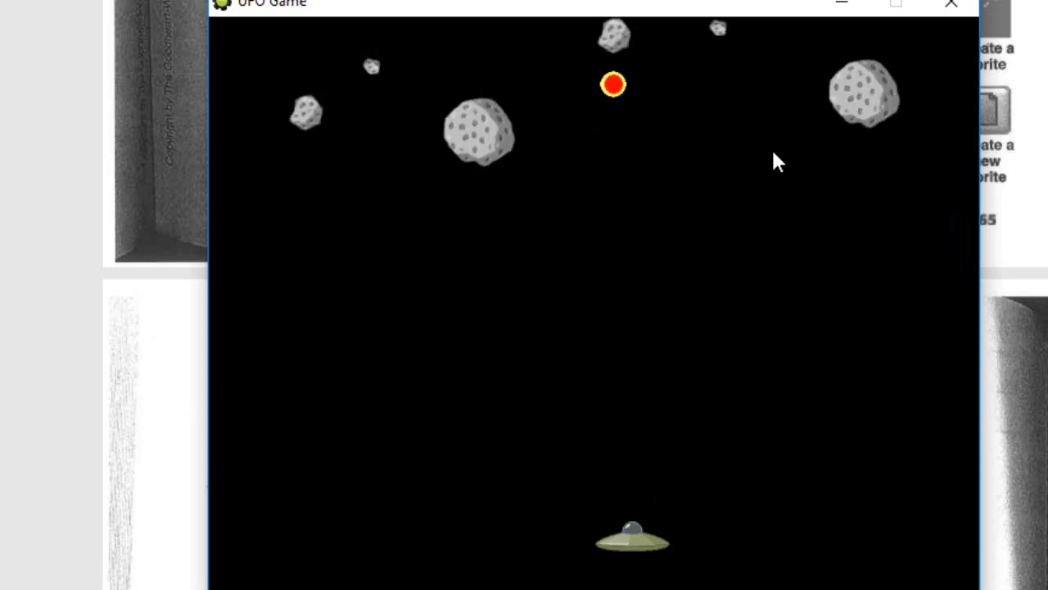
left_click(950, 8)
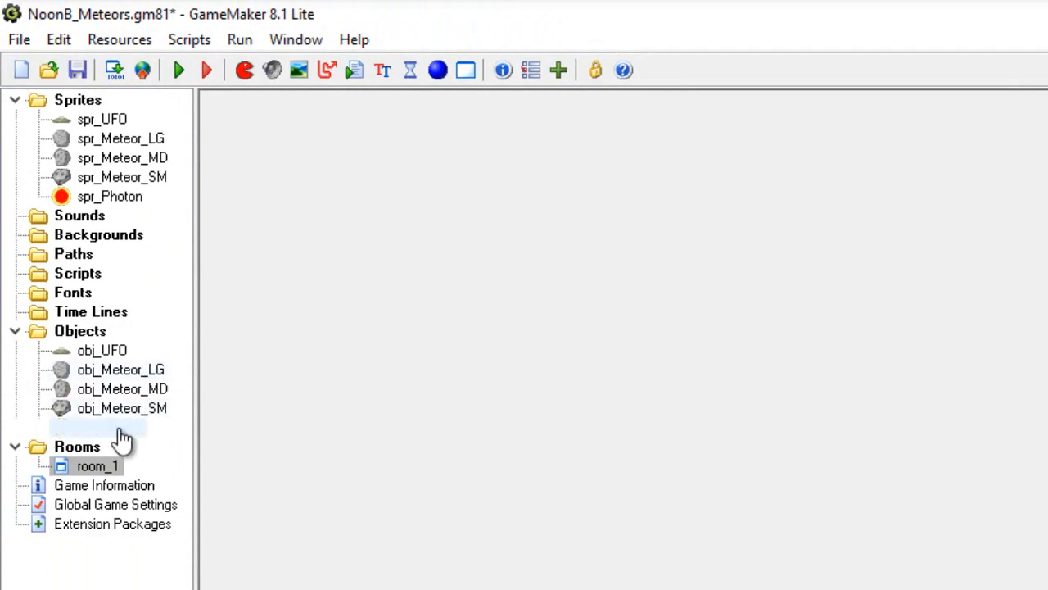
- Set the speed of room_1 to 10 in its room settings and confirm the room properties
double_click(92, 467)
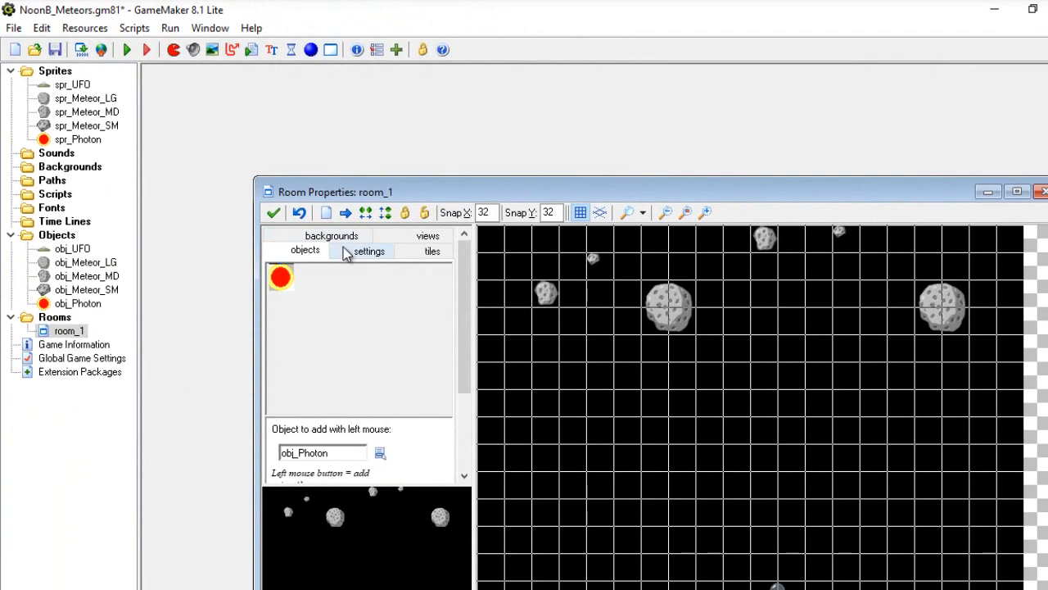
left_click(369, 250)
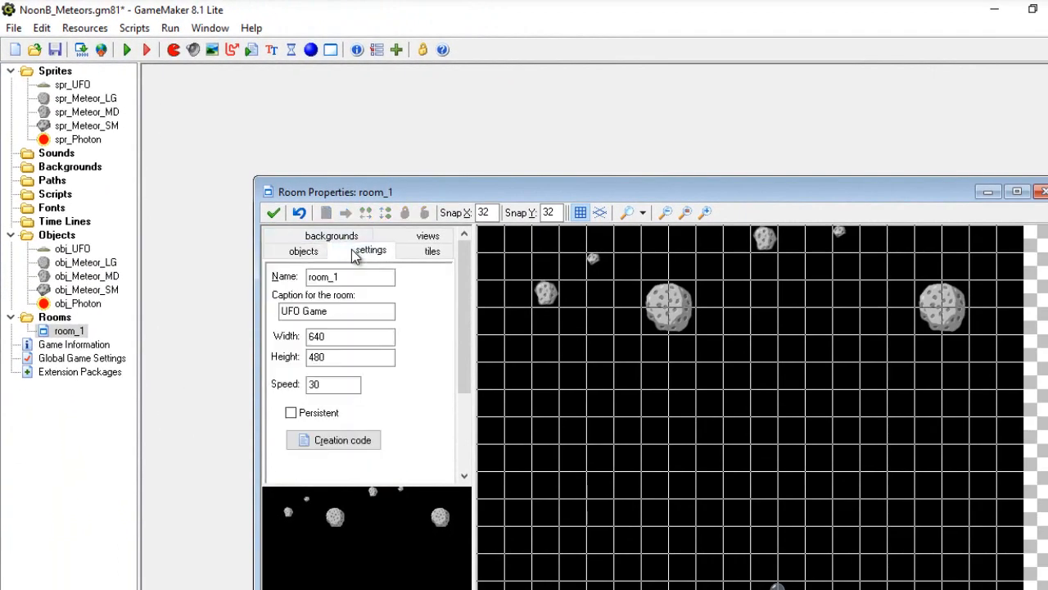
left_click(326, 384)
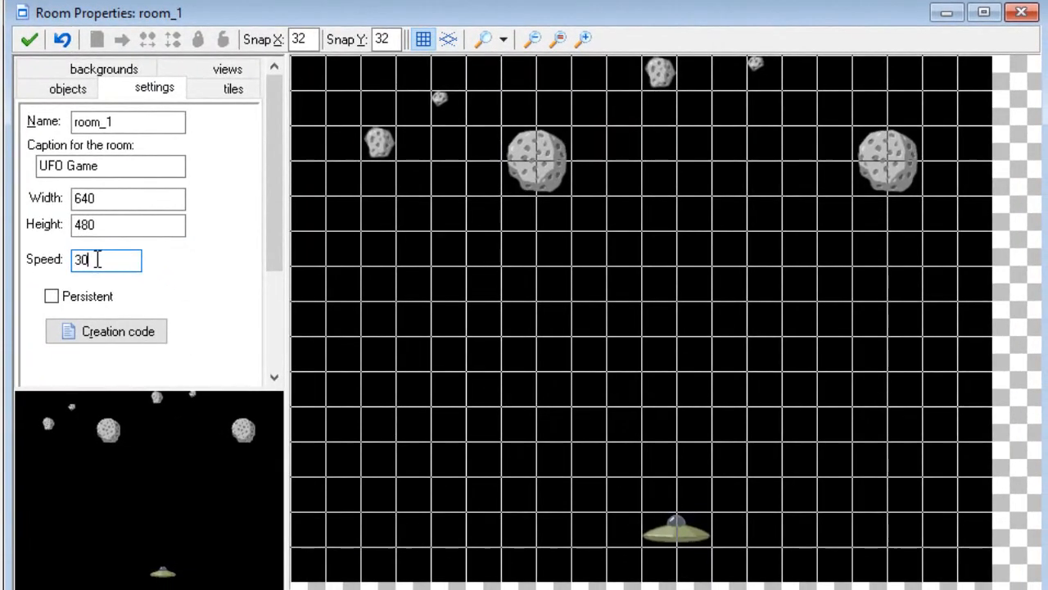
key("BackSpace")
key("BackSpace")
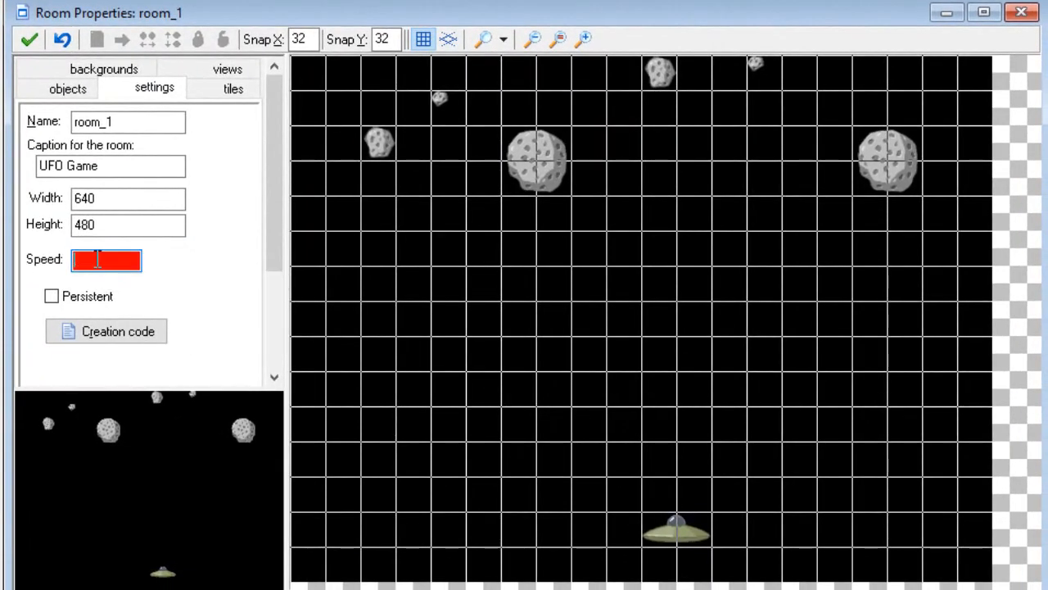
type("10")
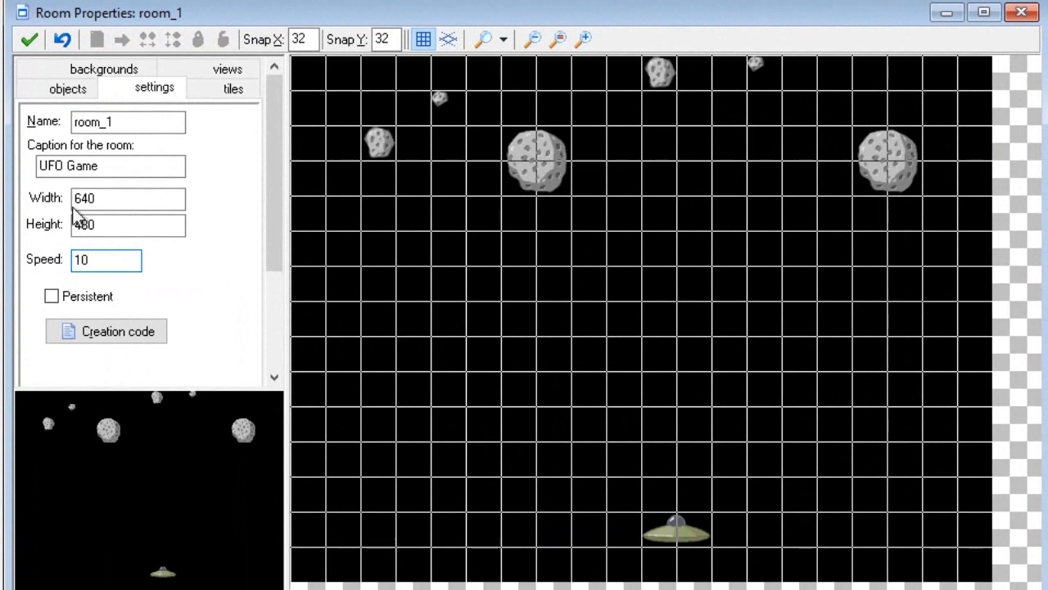
left_click(36, 38)
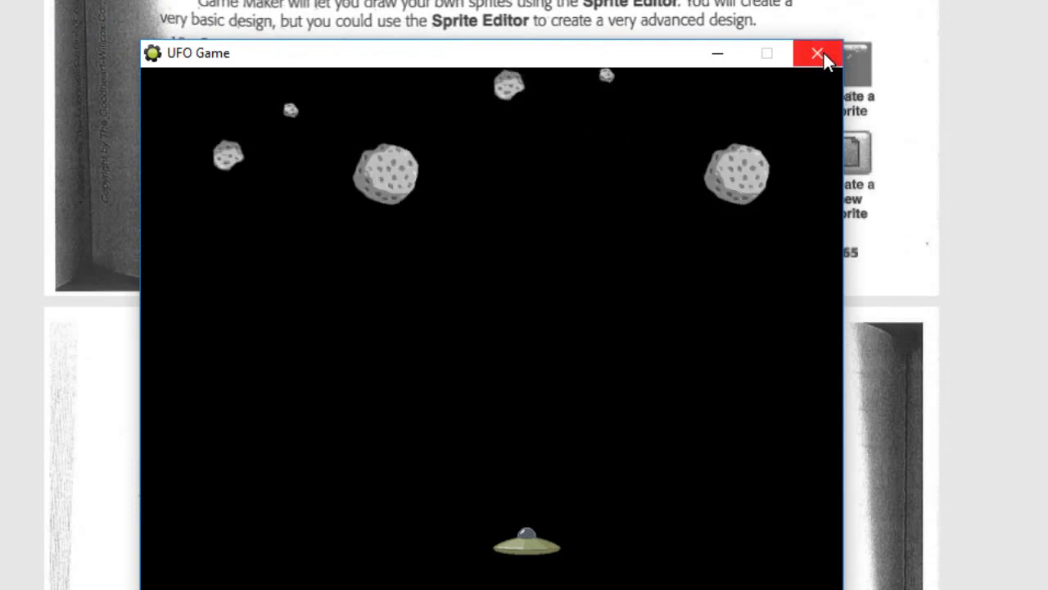
- Test-fire a photon in the running game, close it, and read the Origin Point instructions in the lesson document
key("space")
left_click(823, 51)
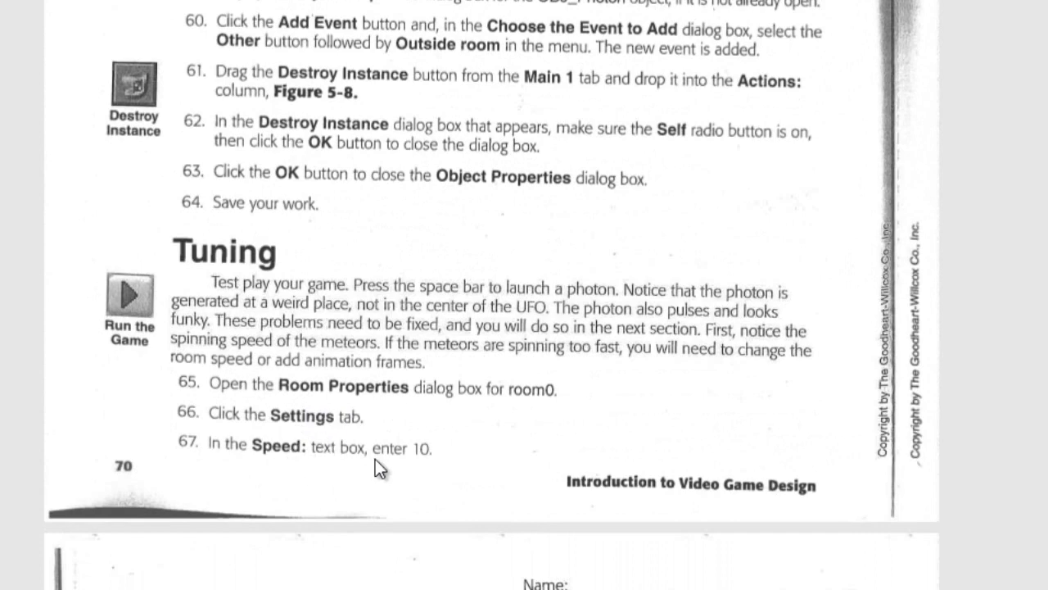
scroll(375, 466, "down", 5)
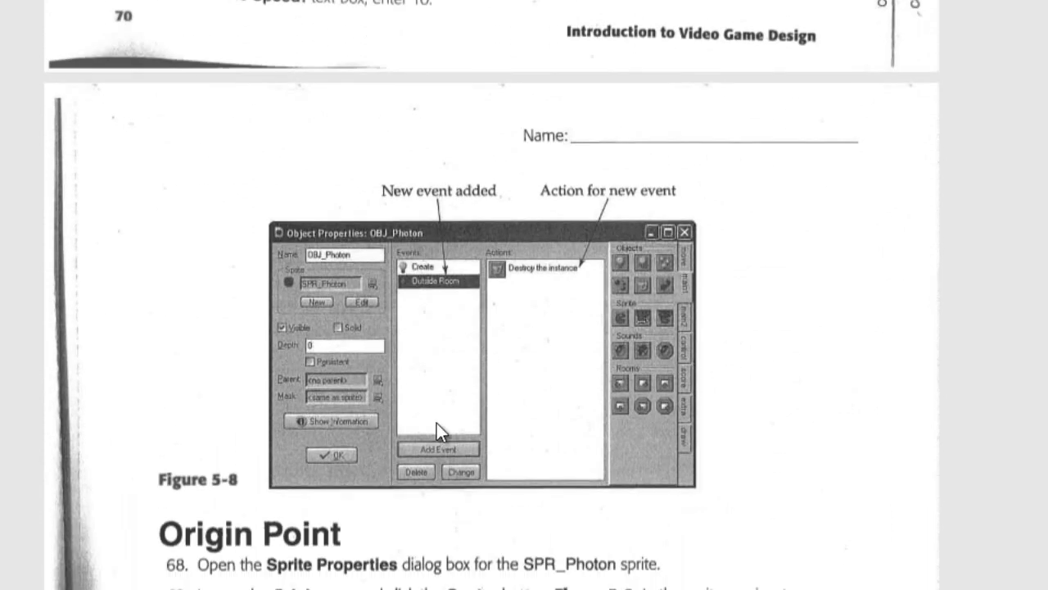
scroll(410, 490, "down", 1)
scroll(296, 381, "down", 1)
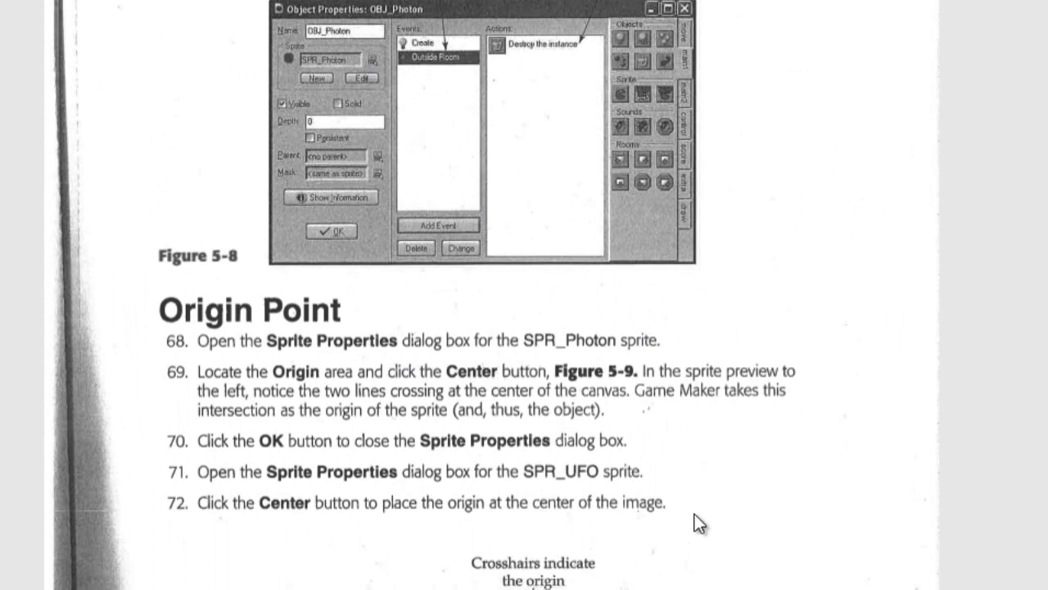
- Switch to GameMaker, center the origin of the spr_Photon sprite, and confirm its properties
mouse_move(624, 589)
left_click(588, 588)
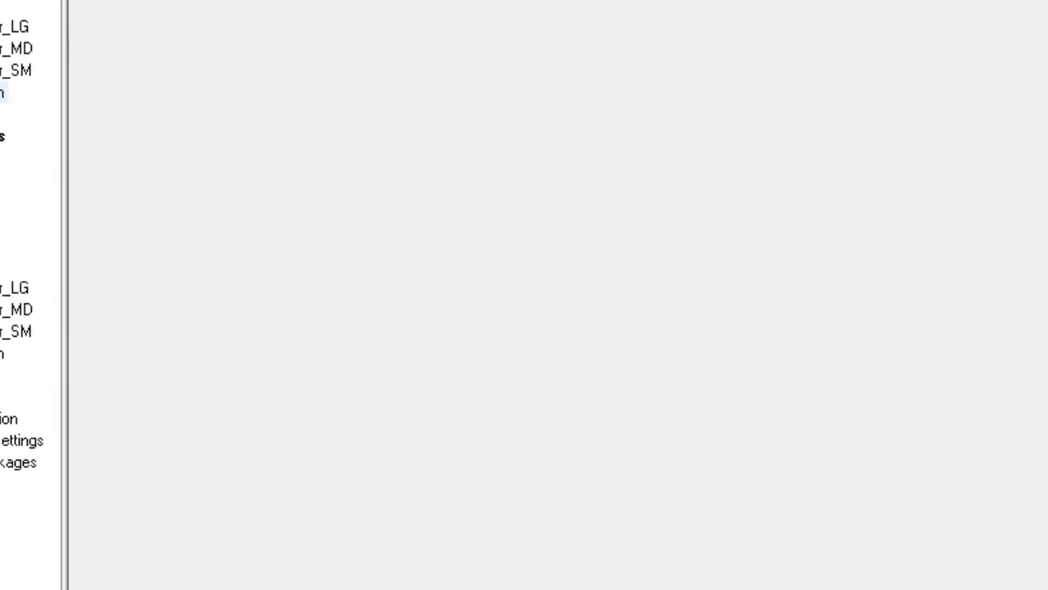
double_click(3, 92)
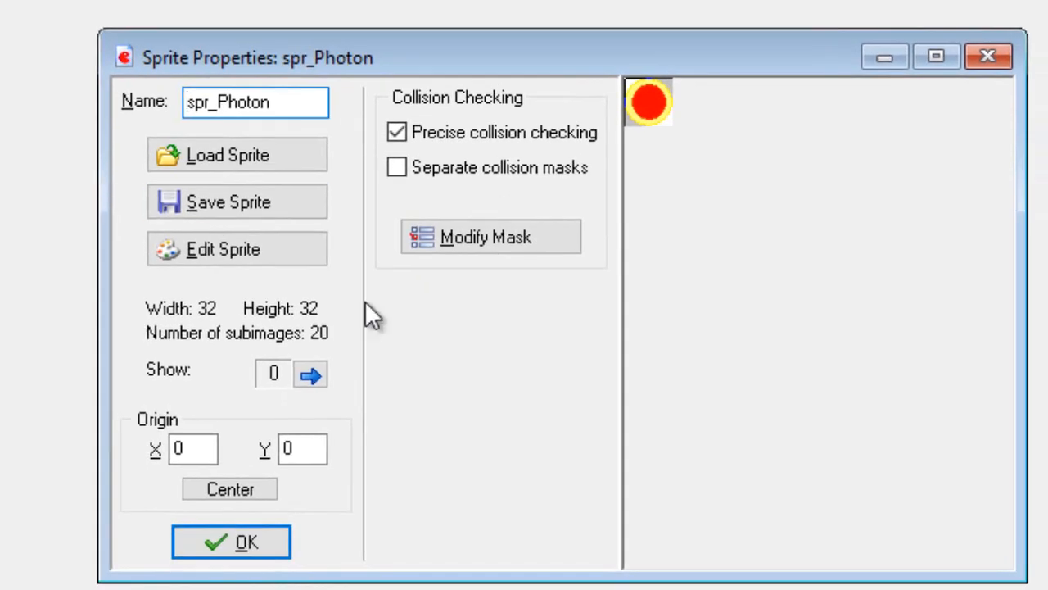
left_click(217, 490)
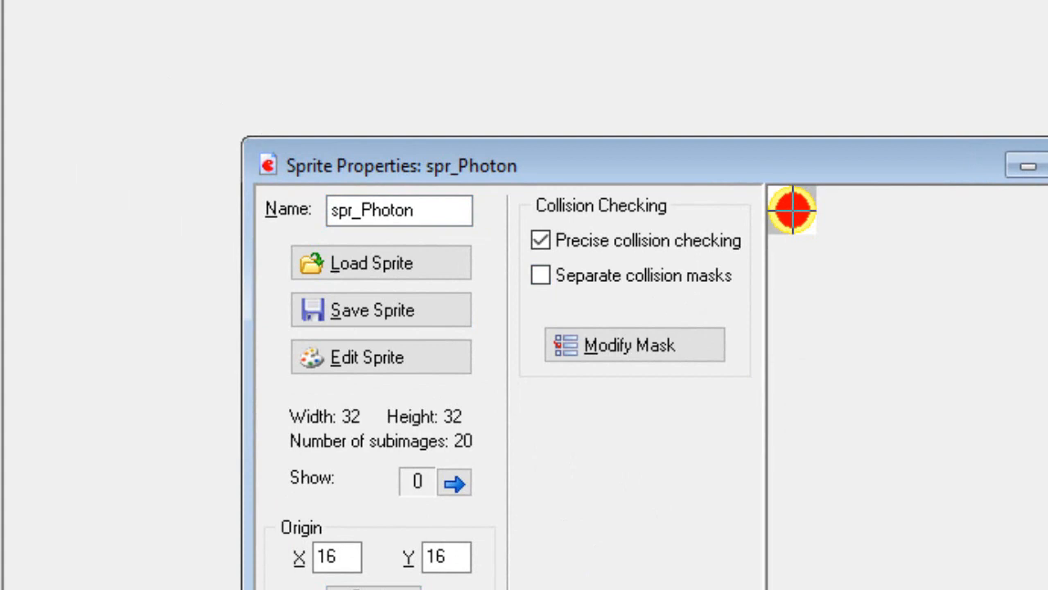
left_click(238, 547)
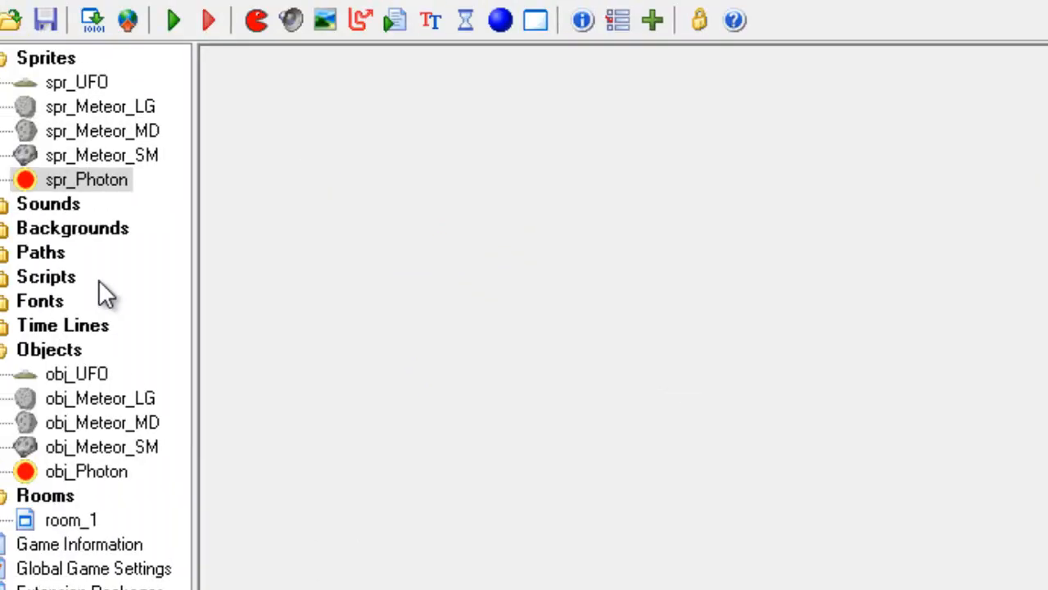
- Set the origin of the spr_UFO sprite to X 32, Y 4 and confirm its properties
double_click(121, 129)
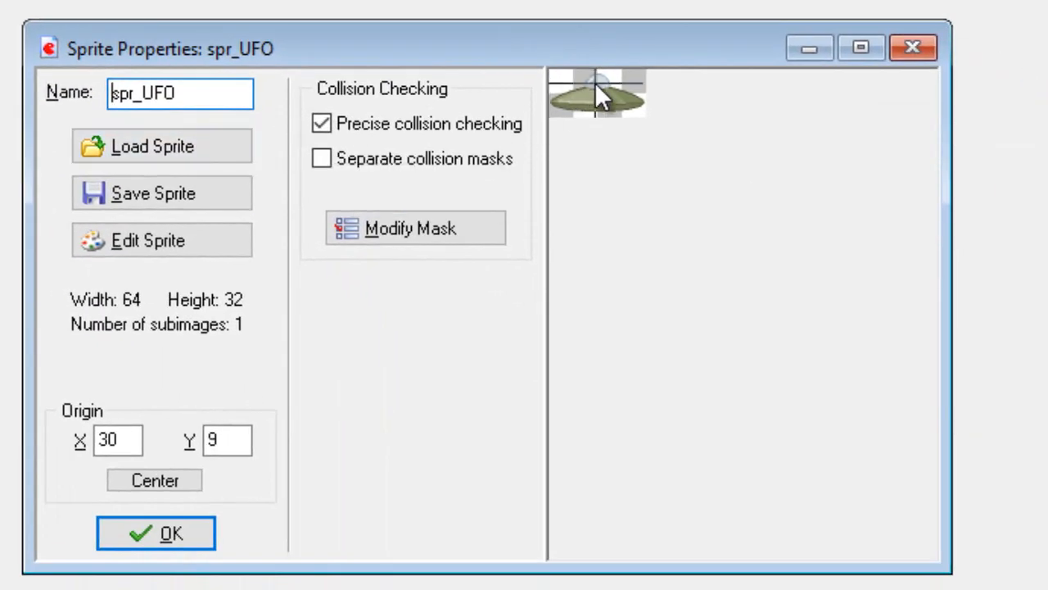
left_click(599, 76)
left_click(242, 438)
key("BackSpace")
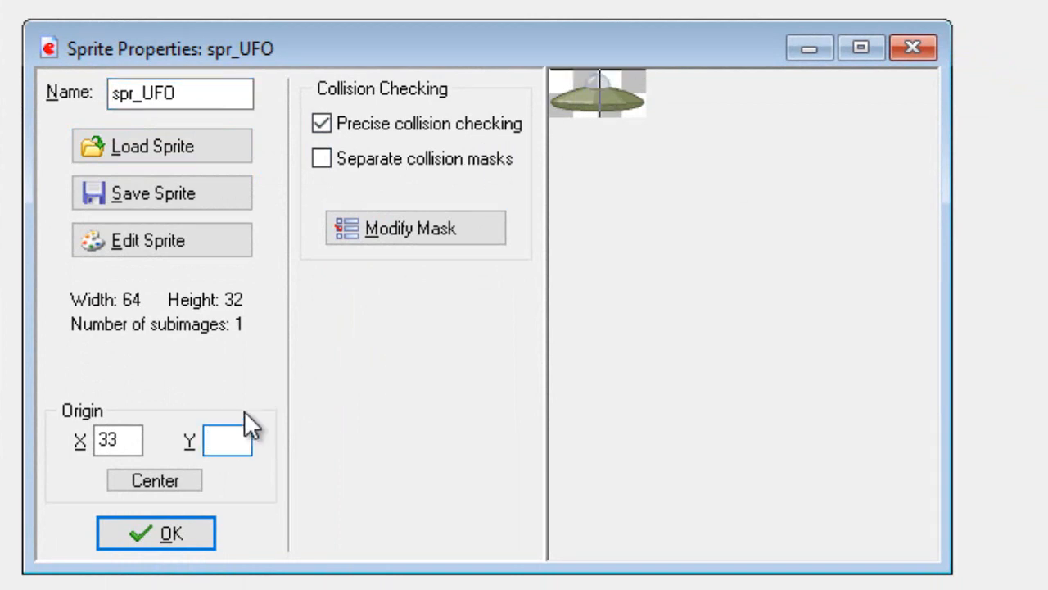
type("4")
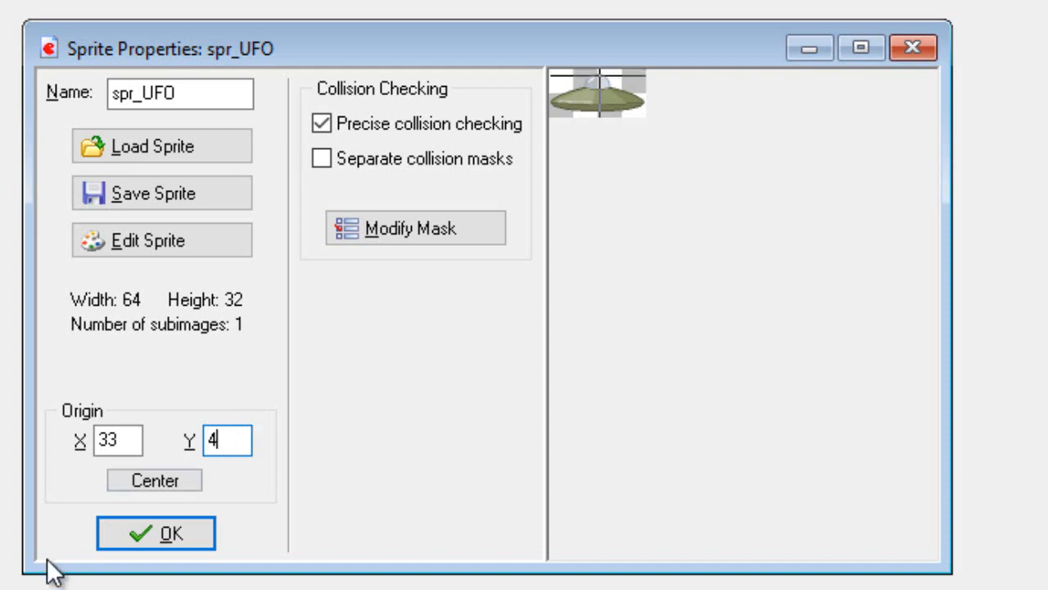
key("BackSpace")
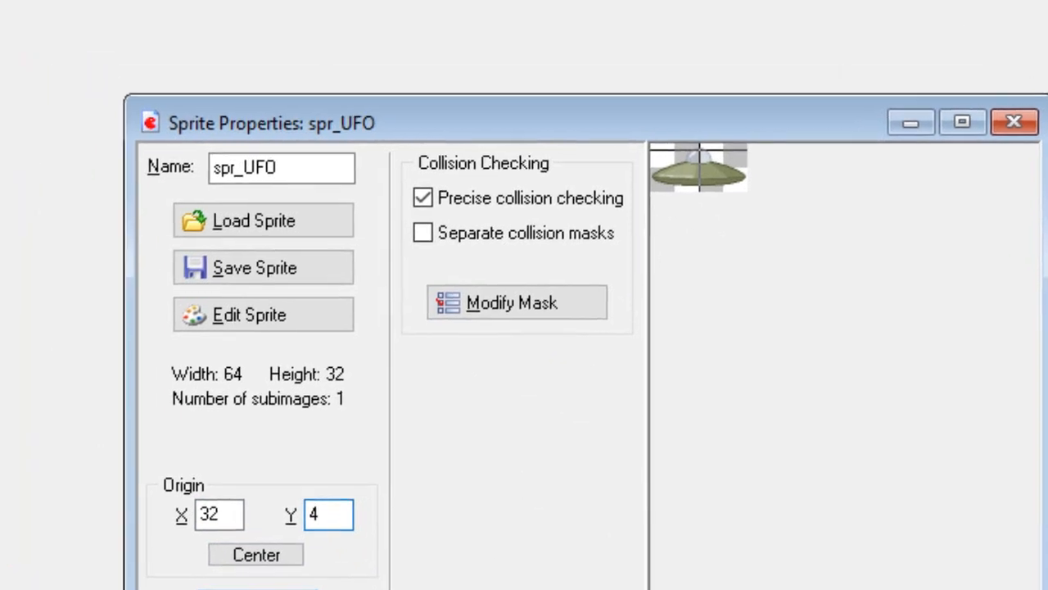
left_click(161, 545)
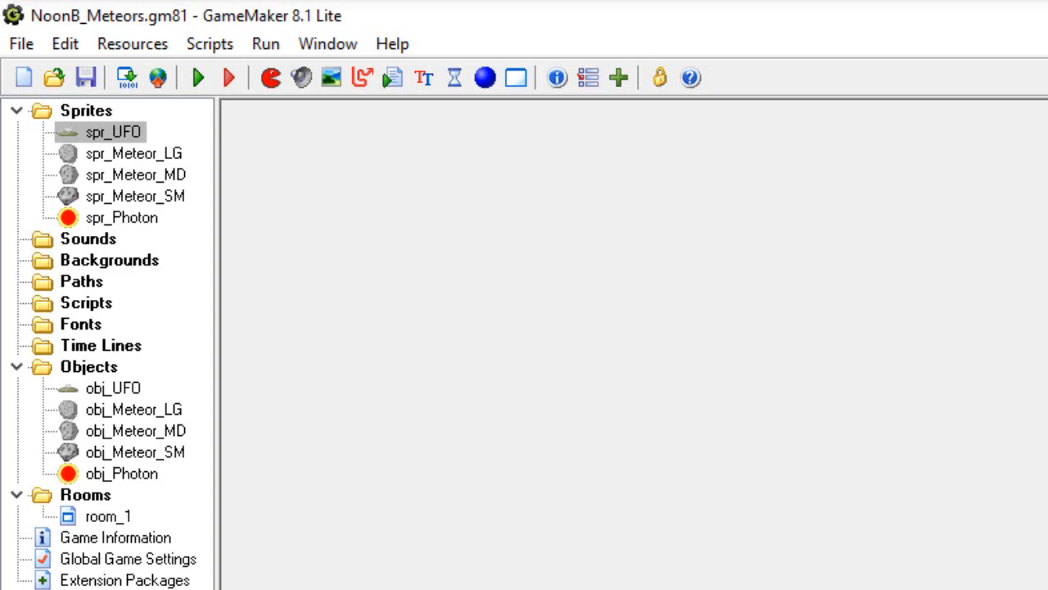
- Set the vertical speed in obj_Photon's Create event to -20, applied to Self
double_click(123, 475)
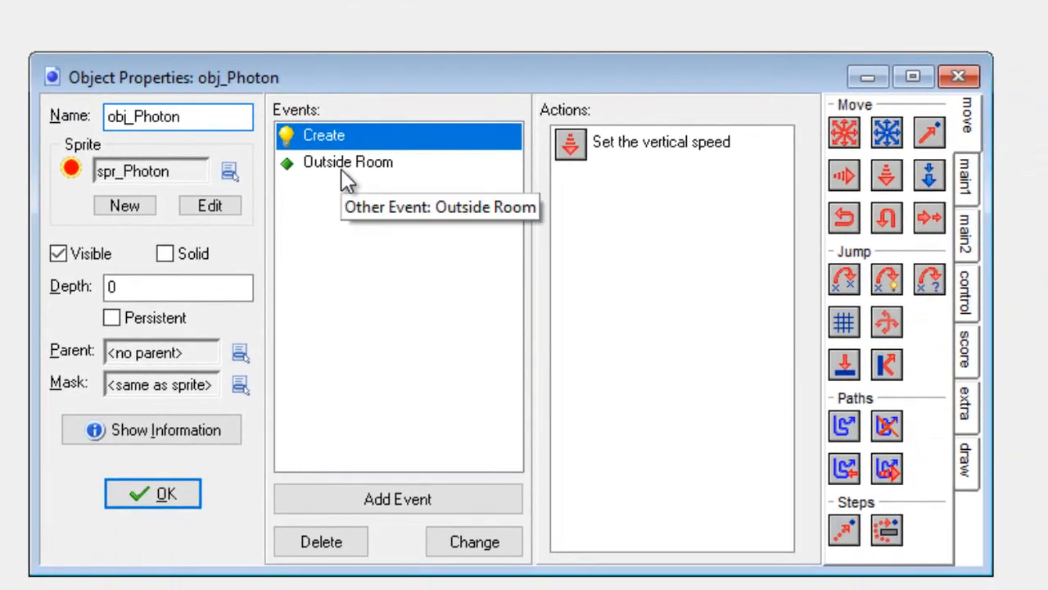
double_click(572, 146)
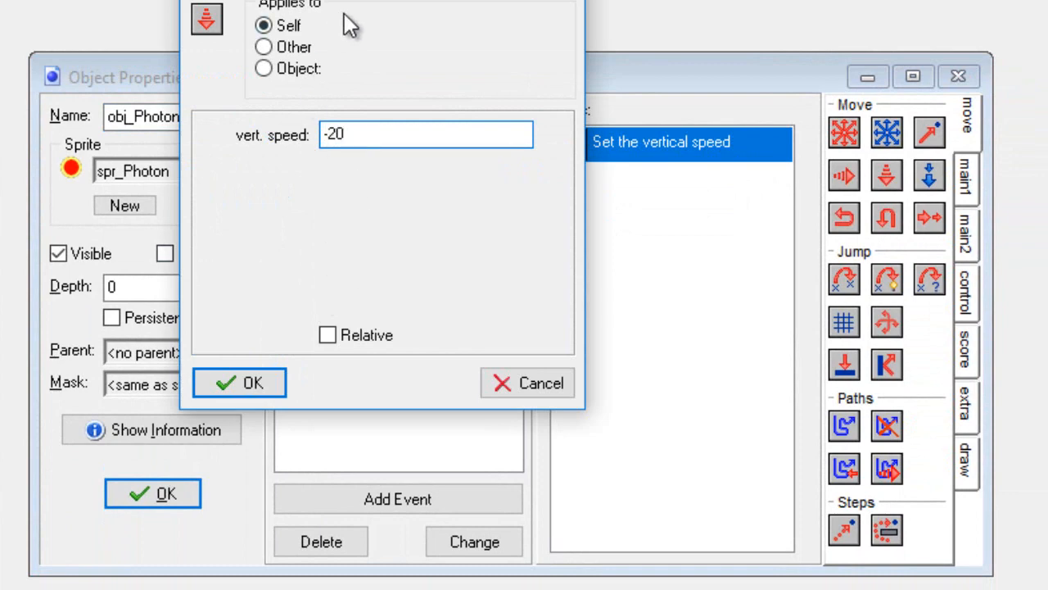
left_click(249, 384)
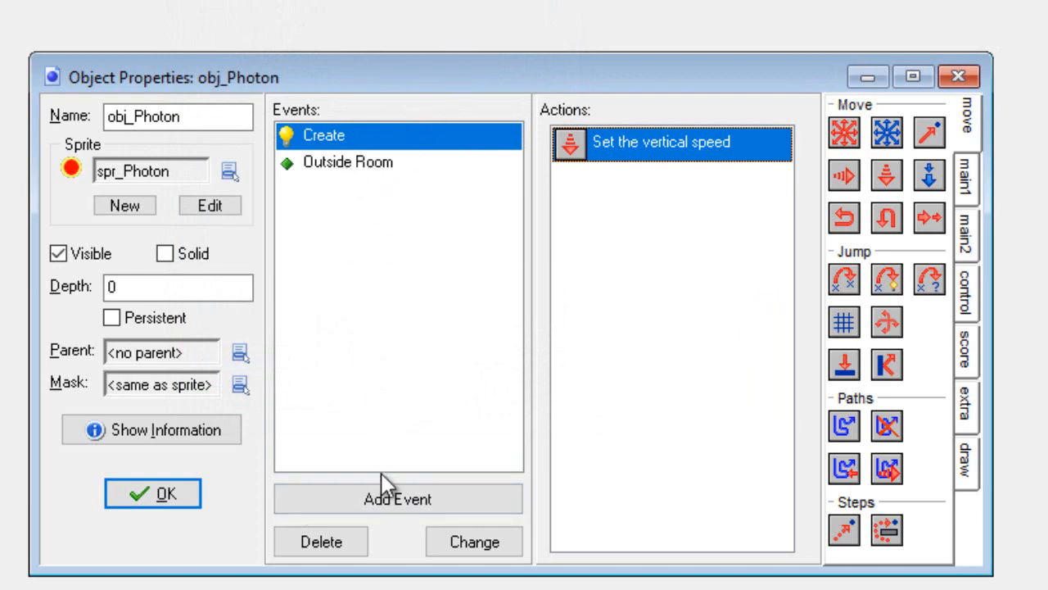
- Add an Animation End event to obj_Photon with a Destroy Instance action applied to Self, and confirm the object's properties
left_click(387, 502)
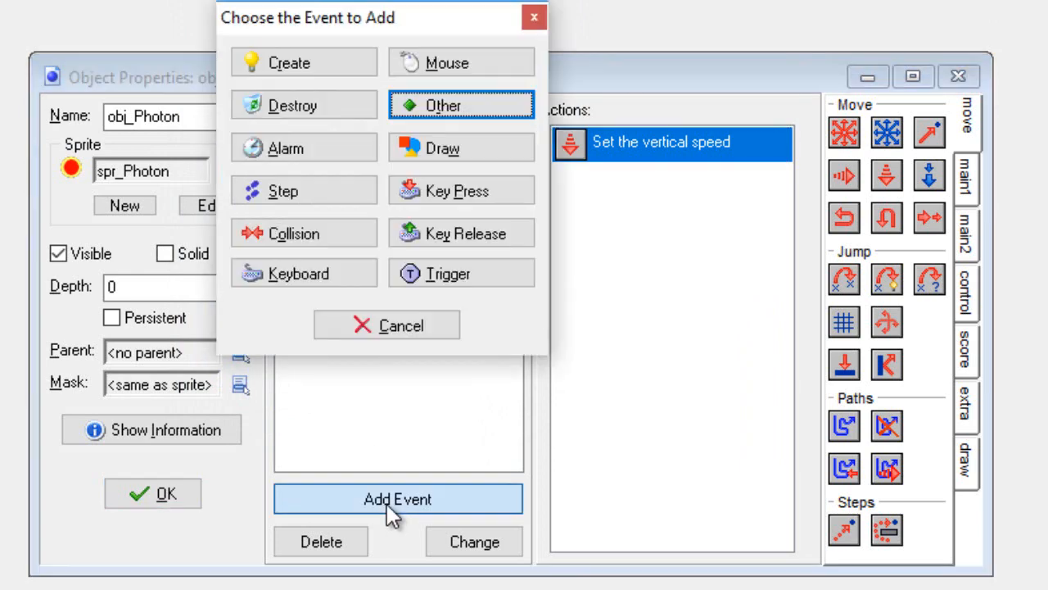
left_click(434, 109)
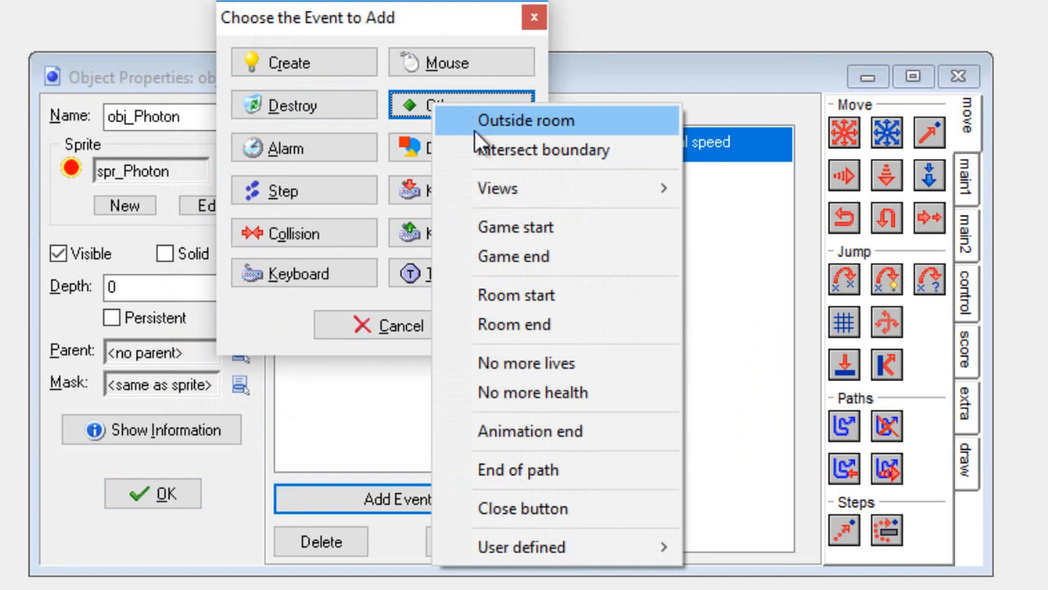
left_click(522, 432)
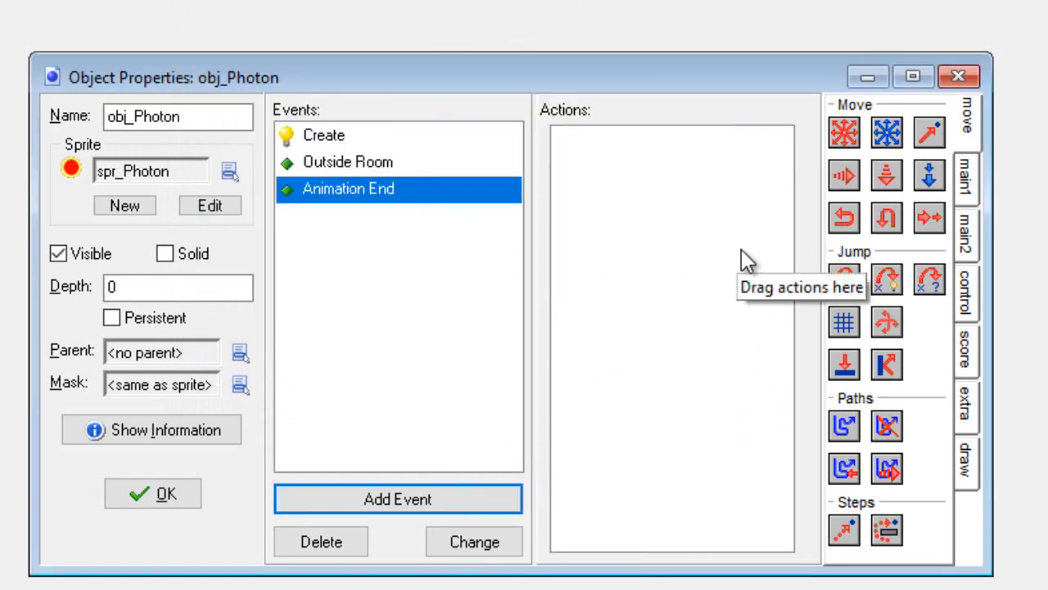
left_click(968, 176)
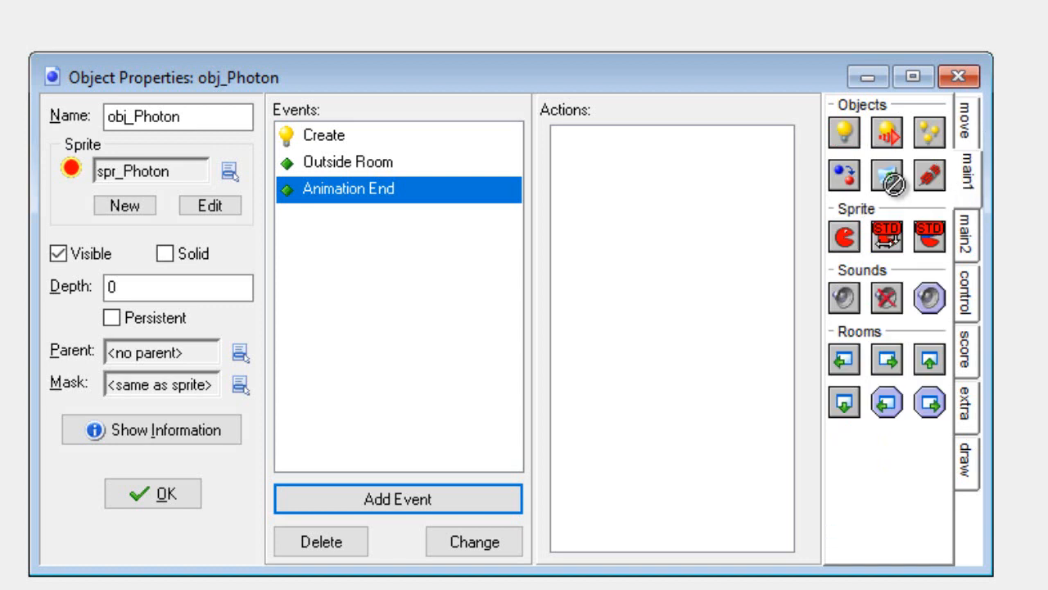
left_click_drag(908, 187, 655, 158)
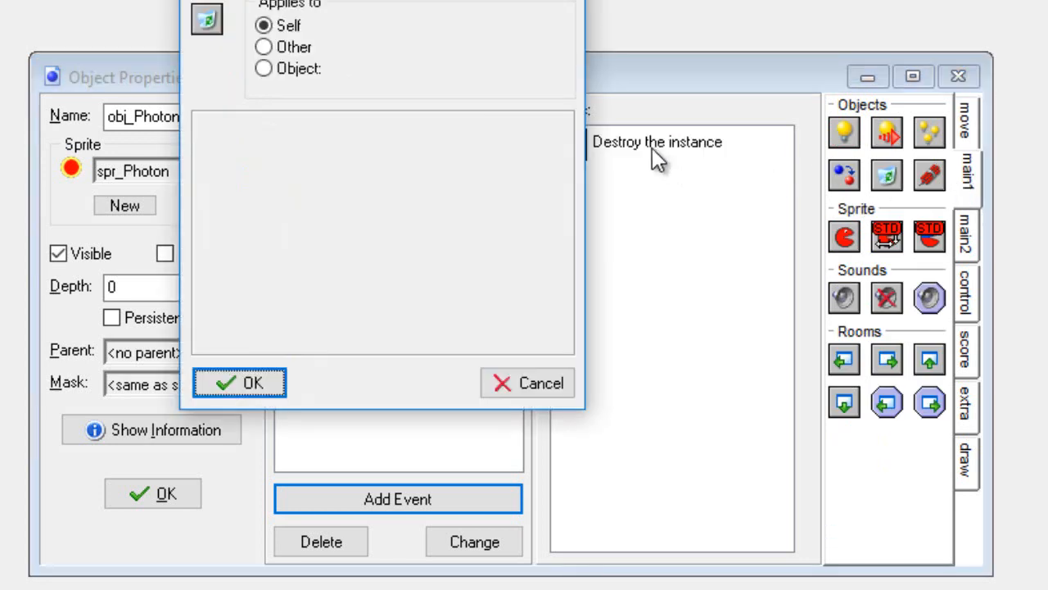
left_click(262, 384)
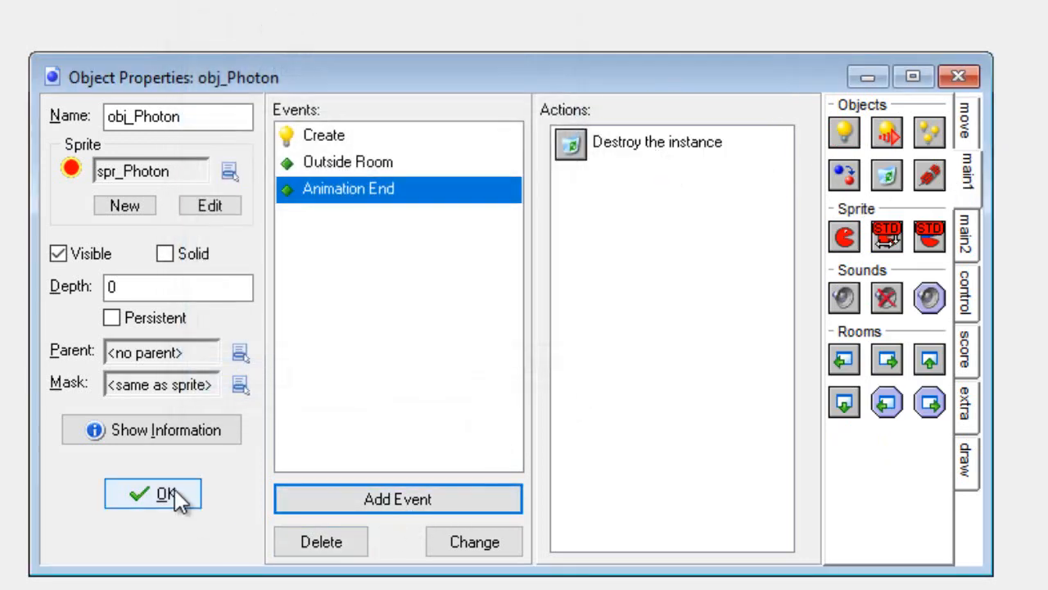
left_click(175, 491)
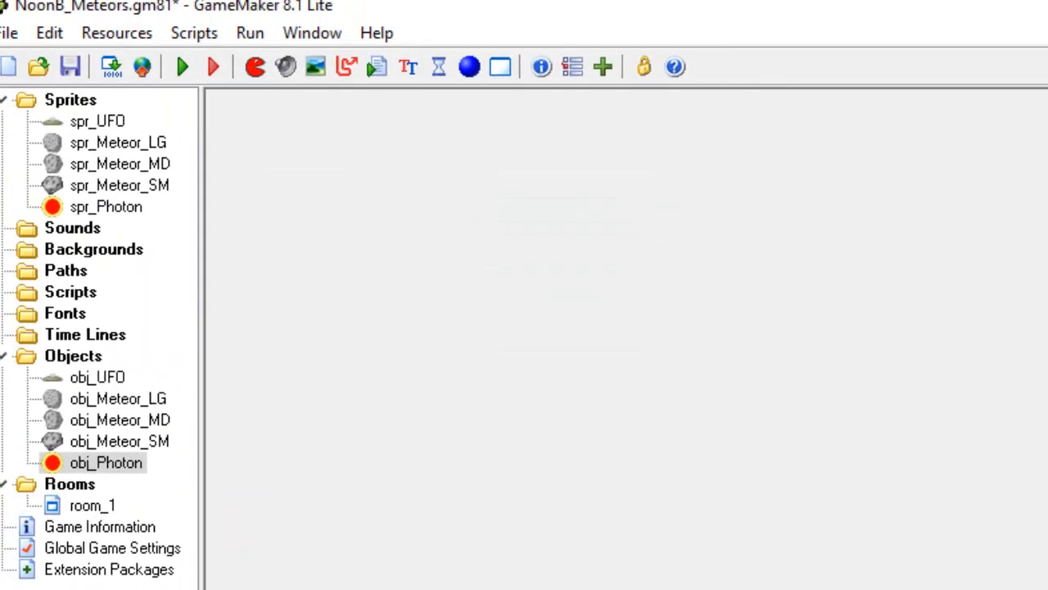
- Save the project, run the game, and fire a photon from the UFO to test the changes
left_click(18, 36)
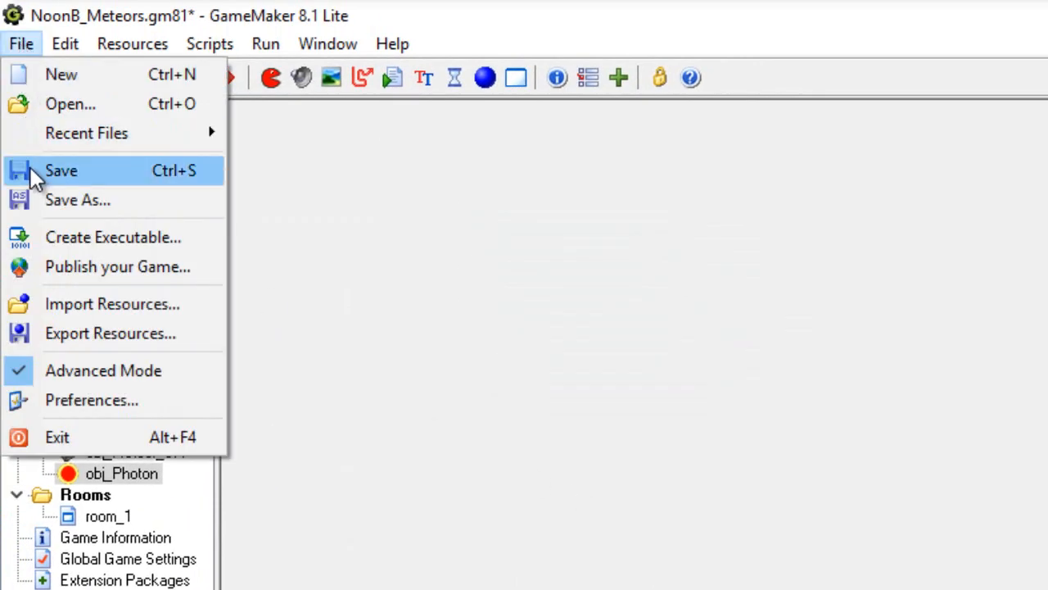
left_click(30, 170)
left_click(195, 81)
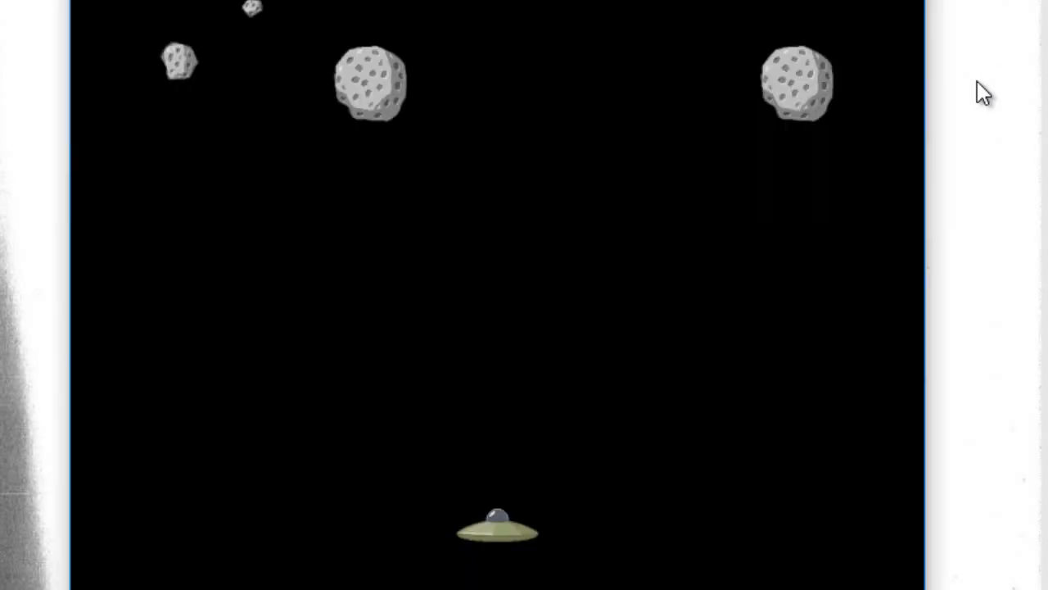
key("space")
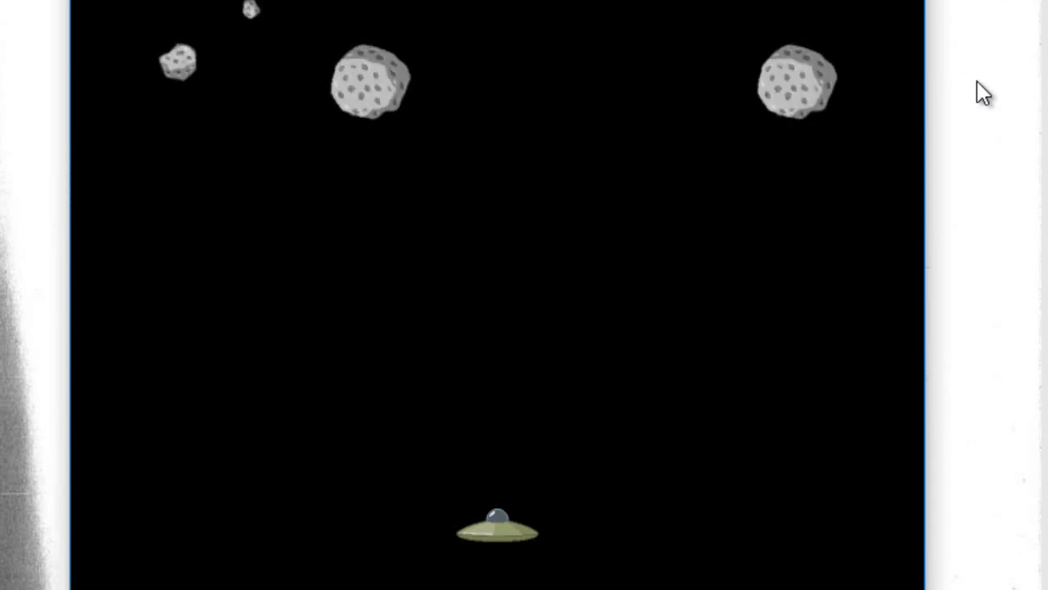
- Fire several photons from the UFO in the running game to check their travel and disappearance
key("space")
key("space")
key("space")
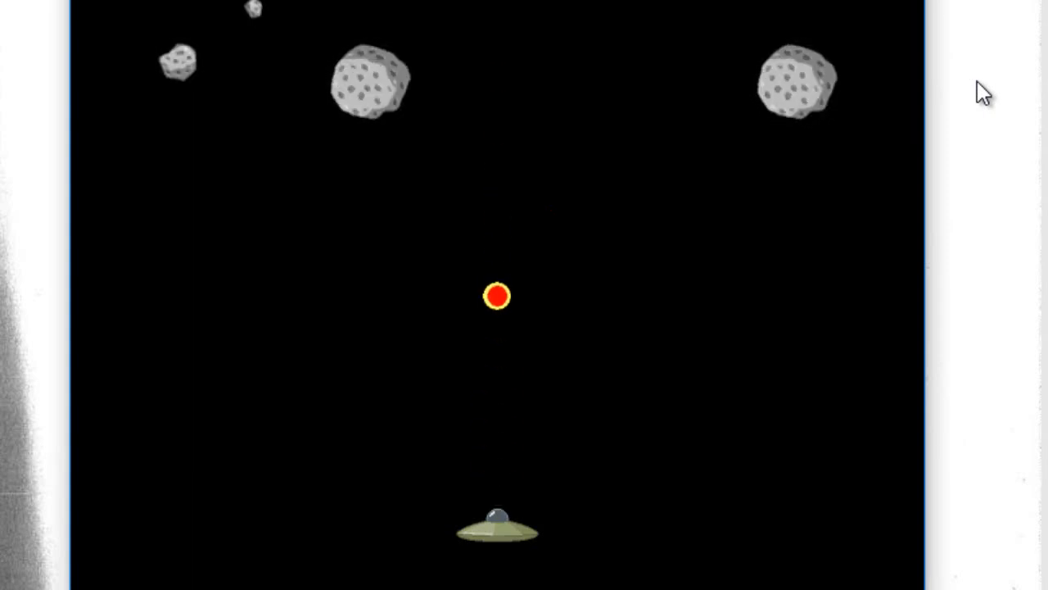
key("space")
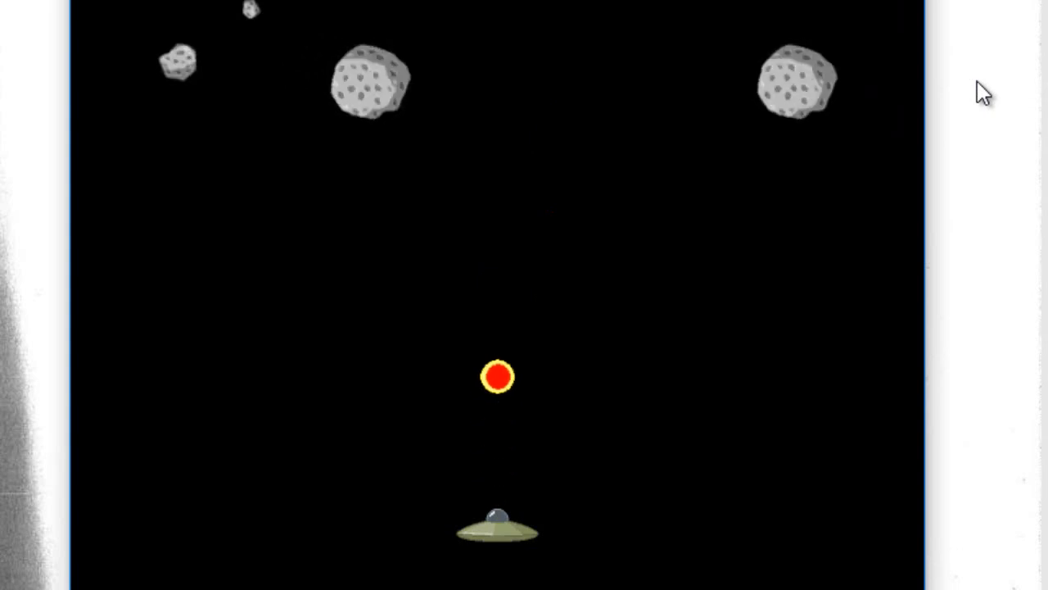
key("space")
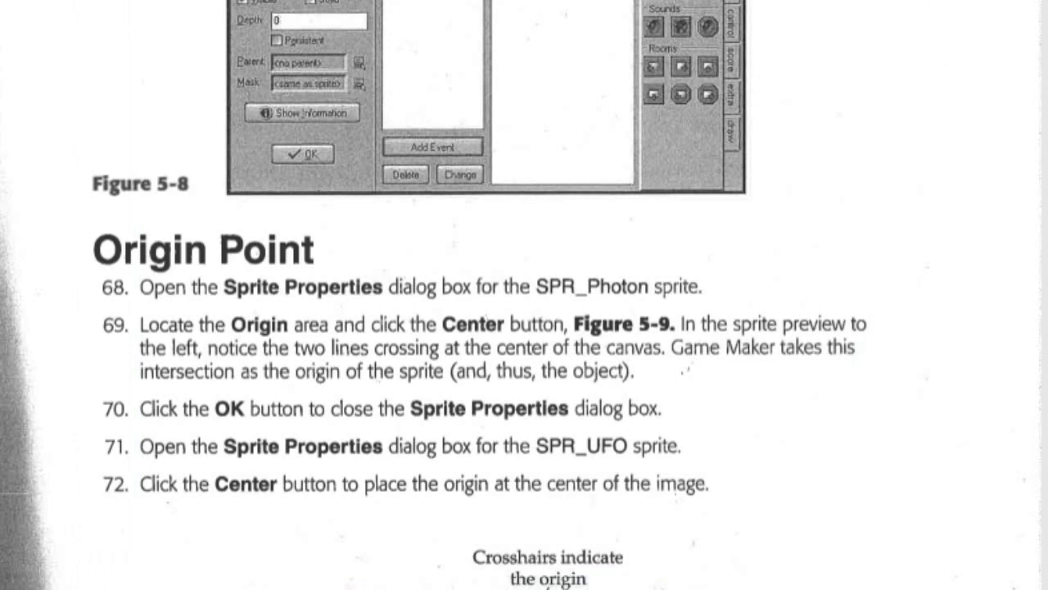
- Delete the Outside Room event with its actions from obj_Photon and confirm the object's properties
mouse_move(659, 588)
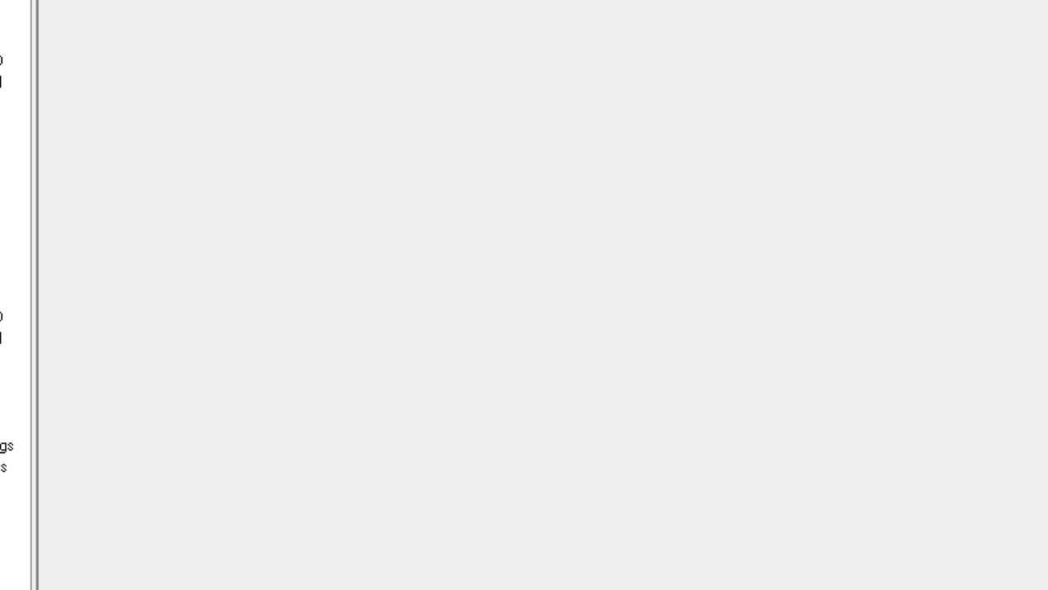
double_click(4, 390)
left_click(420, 129)
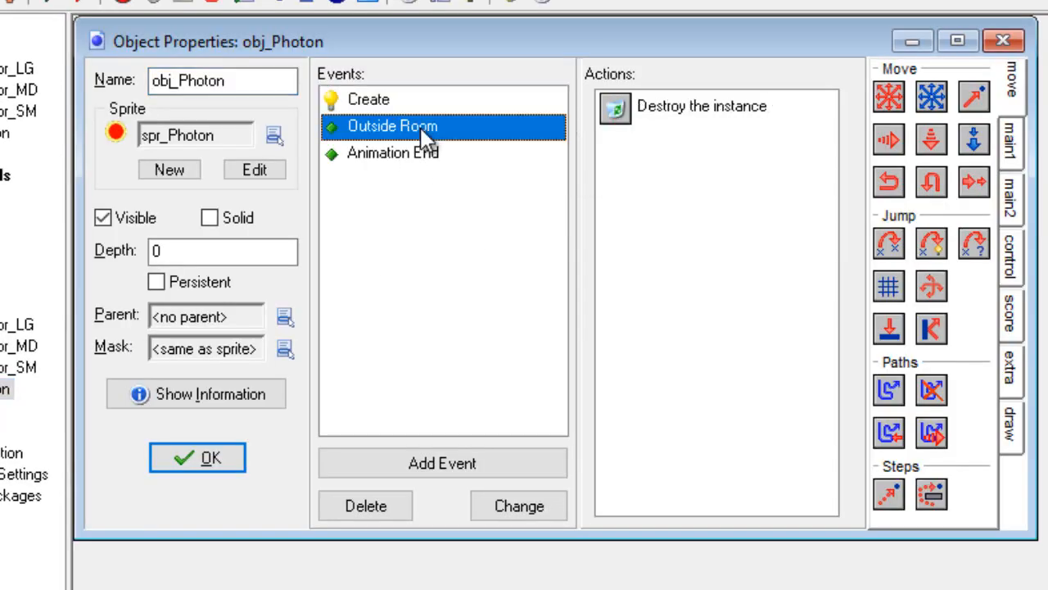
right_click(420, 128)
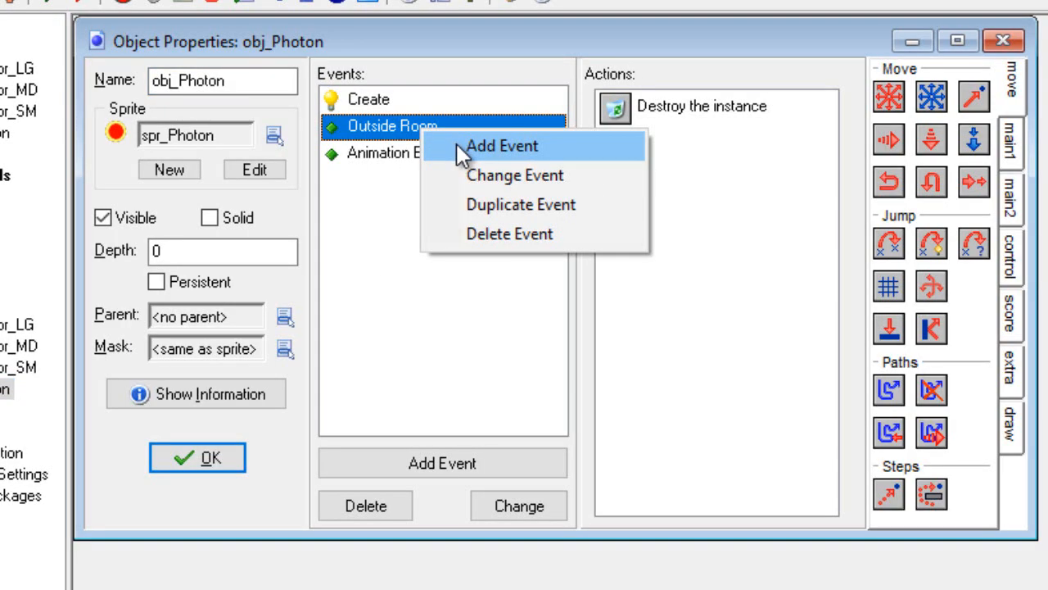
left_click(494, 234)
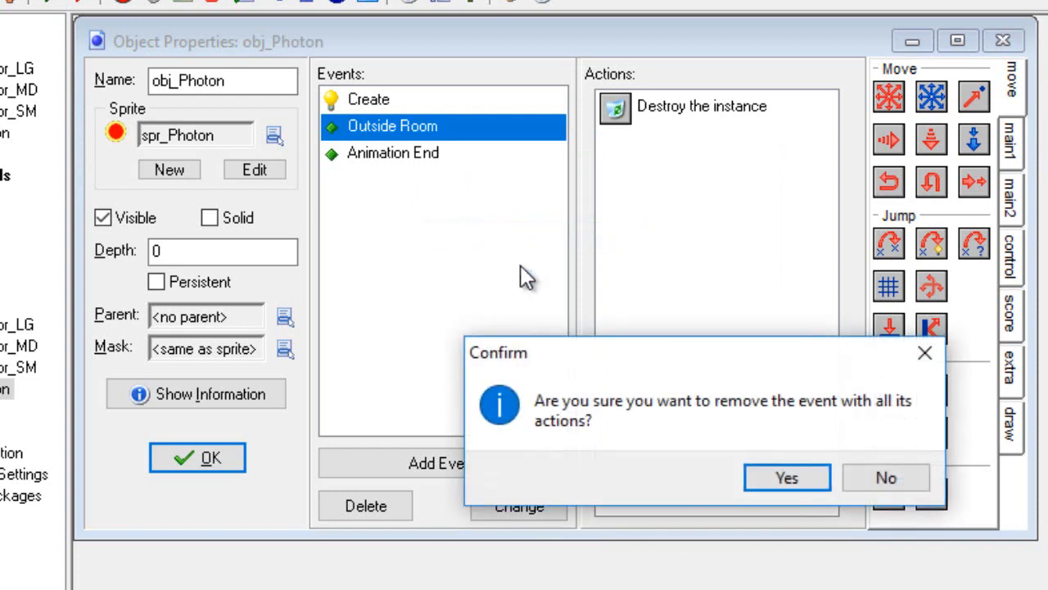
left_click(797, 474)
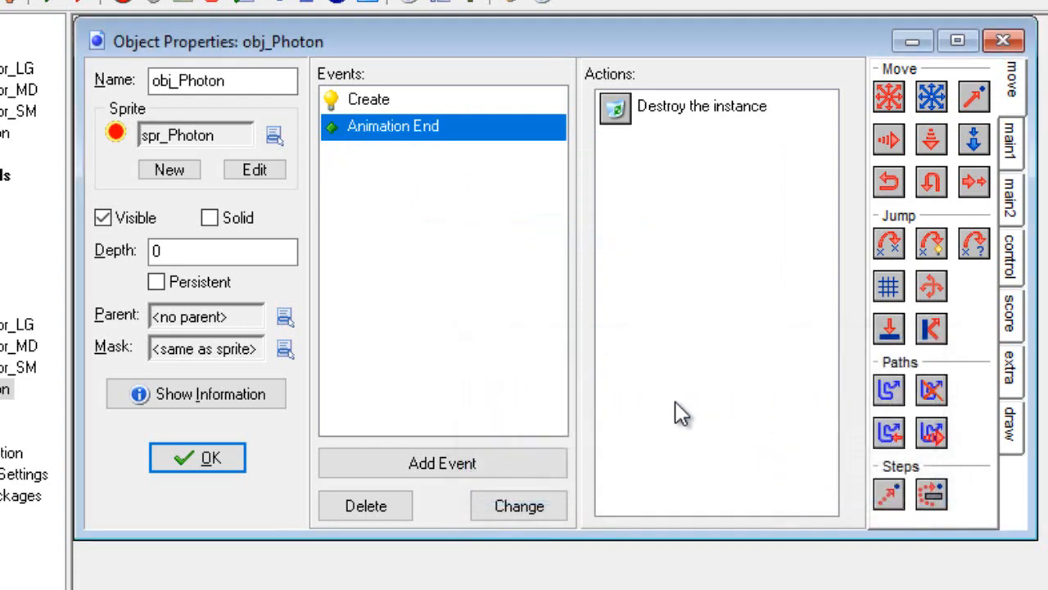
left_click(391, 101)
left_click(396, 131)
left_click(215, 459)
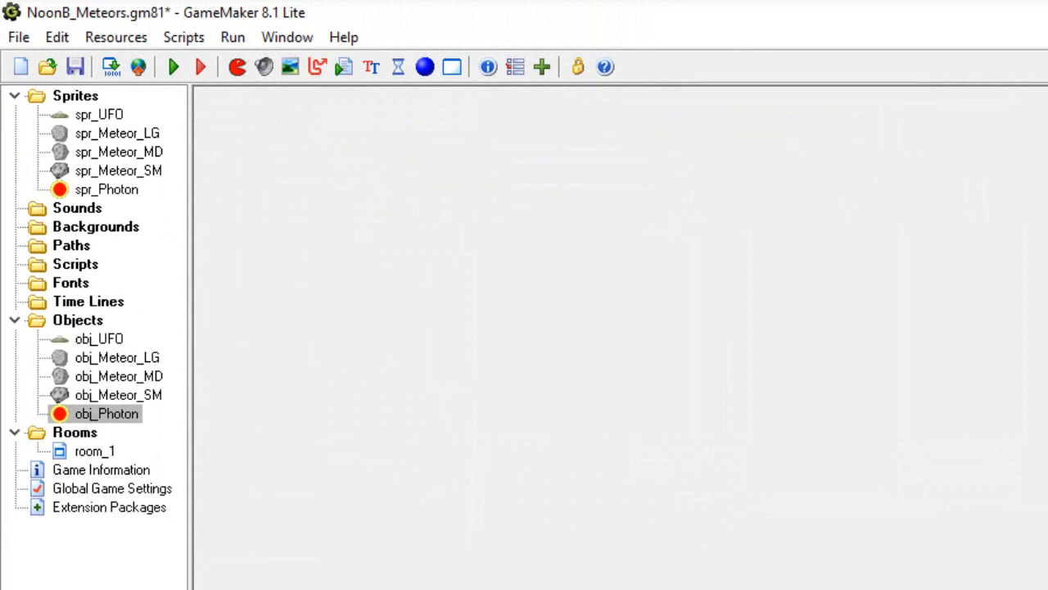
- Add a Keyboard <Left> event to obj_UFO with a Move Fixed action heading left at speed 15, applied to Self
double_click(110, 340)
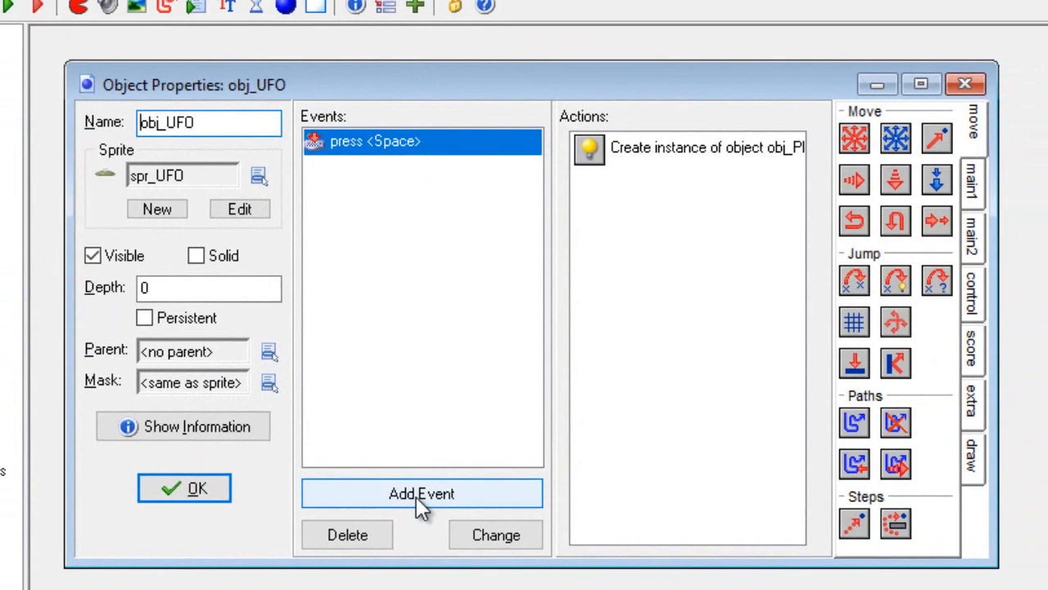
left_click(413, 496)
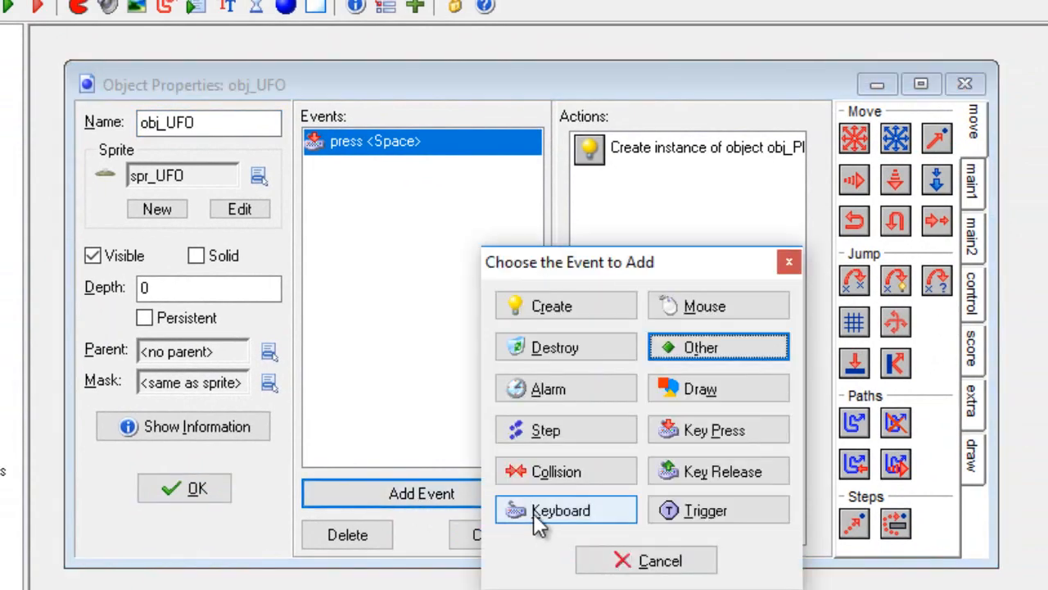
left_click(538, 512)
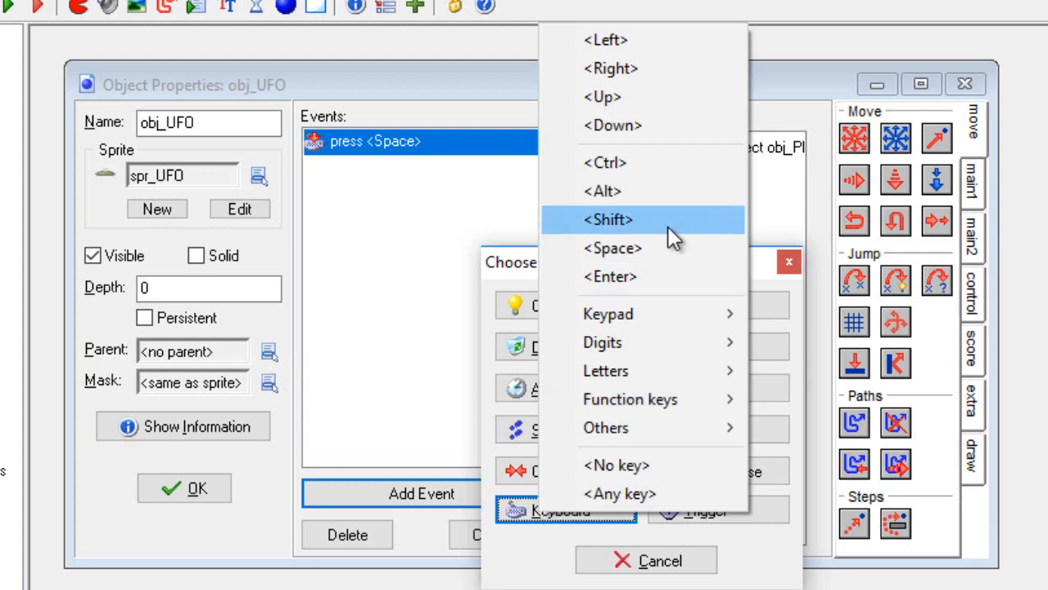
left_click(659, 50)
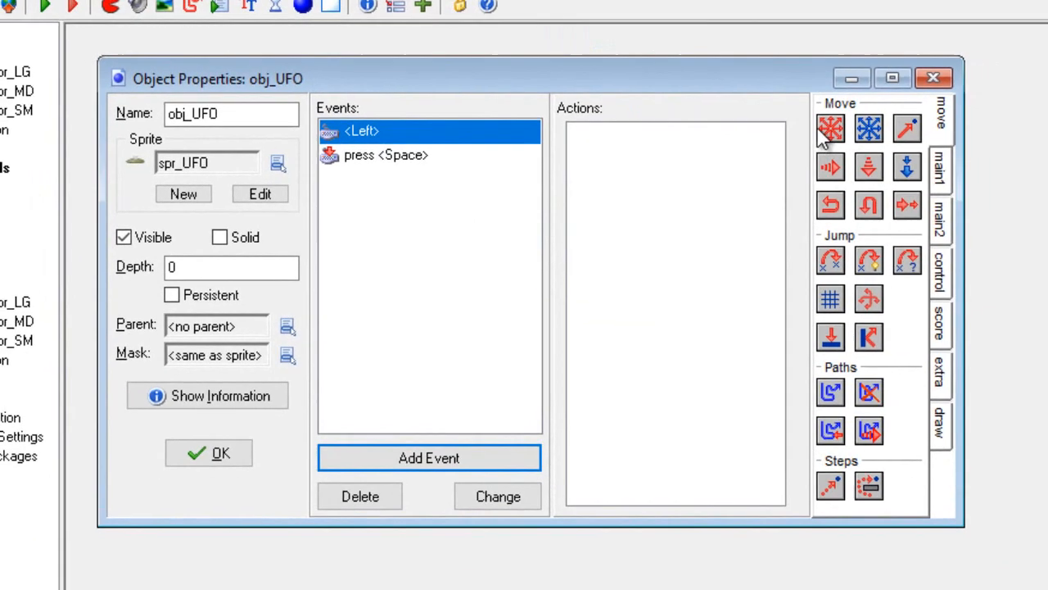
left_click_drag(827, 129, 664, 145)
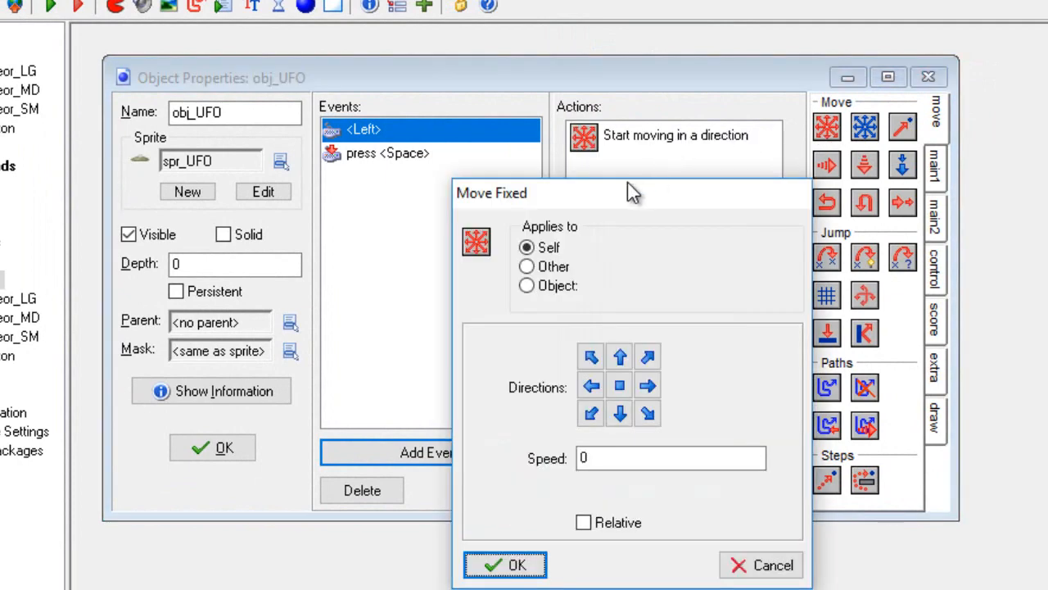
left_click(591, 386)
left_click(606, 461)
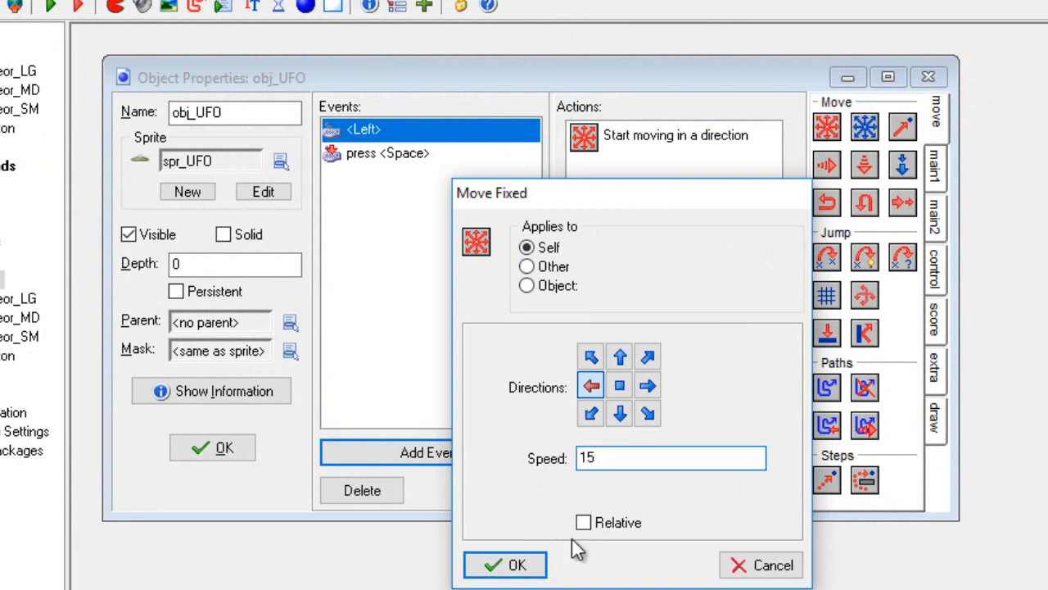
left_click(518, 565)
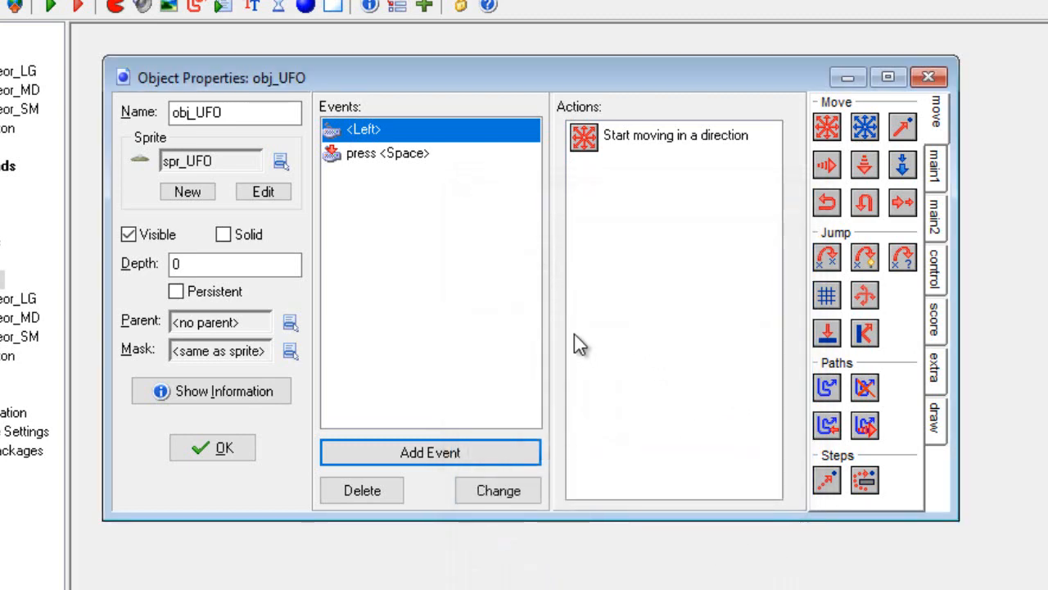
- Add a Keyboard <Right> event to obj_UFO with a Move Fixed action heading right at speed 15, applied to Self
left_click(419, 452)
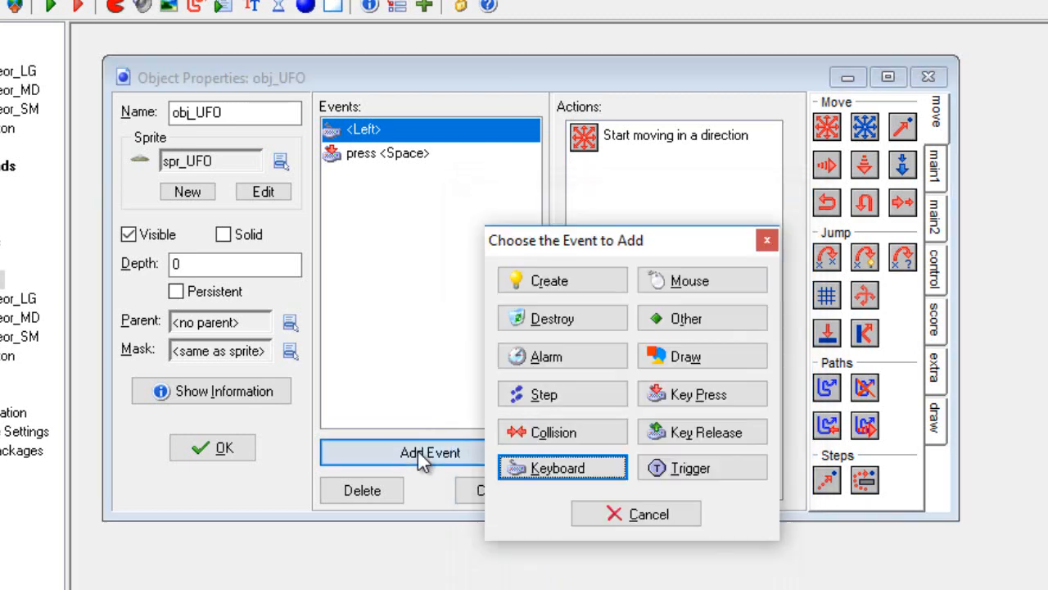
left_click(531, 470)
left_click(616, 60)
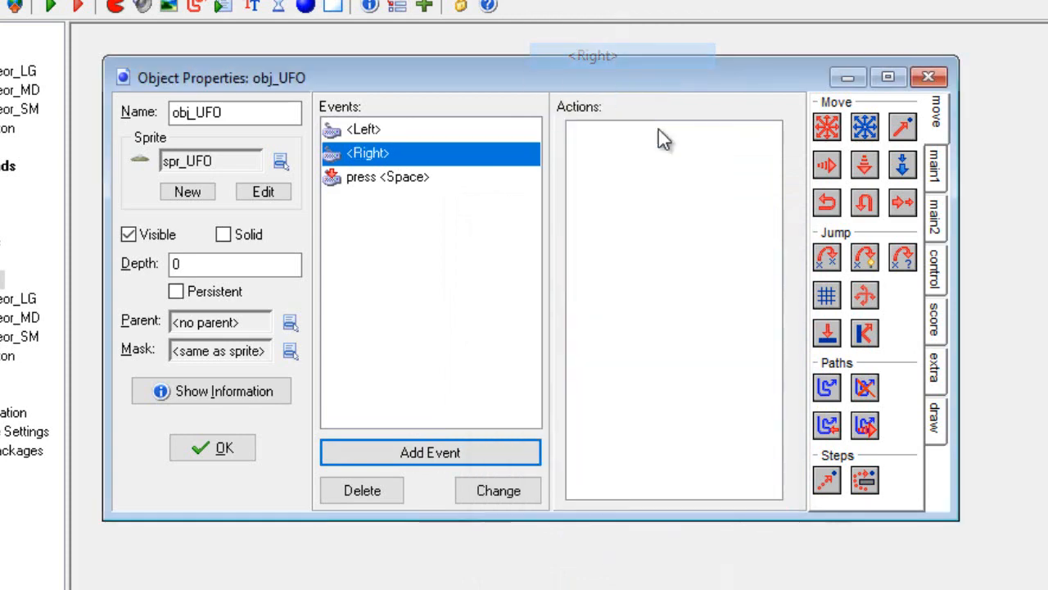
left_click_drag(826, 127, 647, 155)
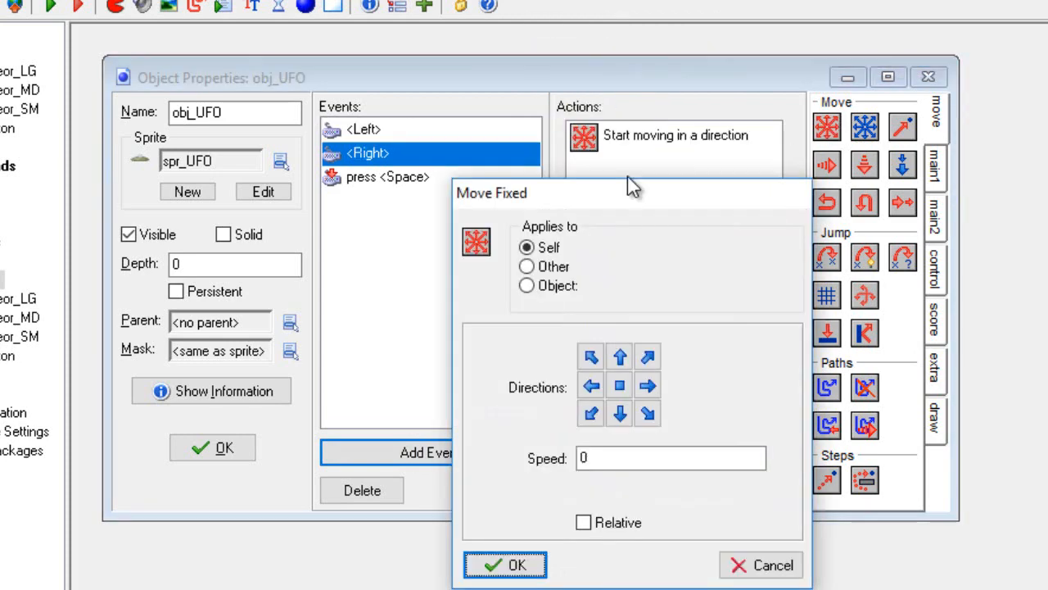
left_click(648, 388)
left_click(606, 457)
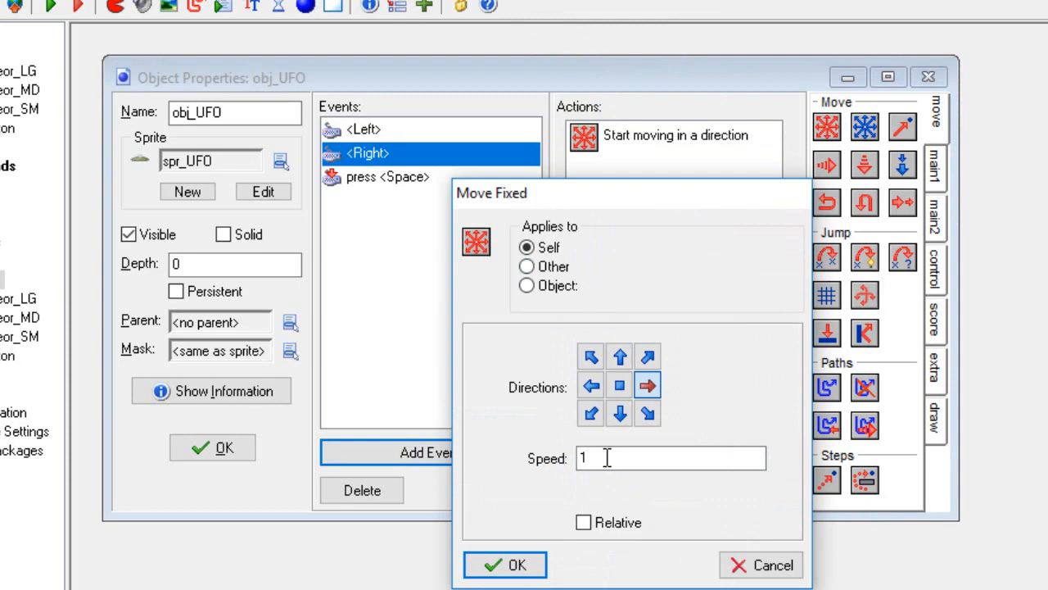
type("15")
left_click(501, 564)
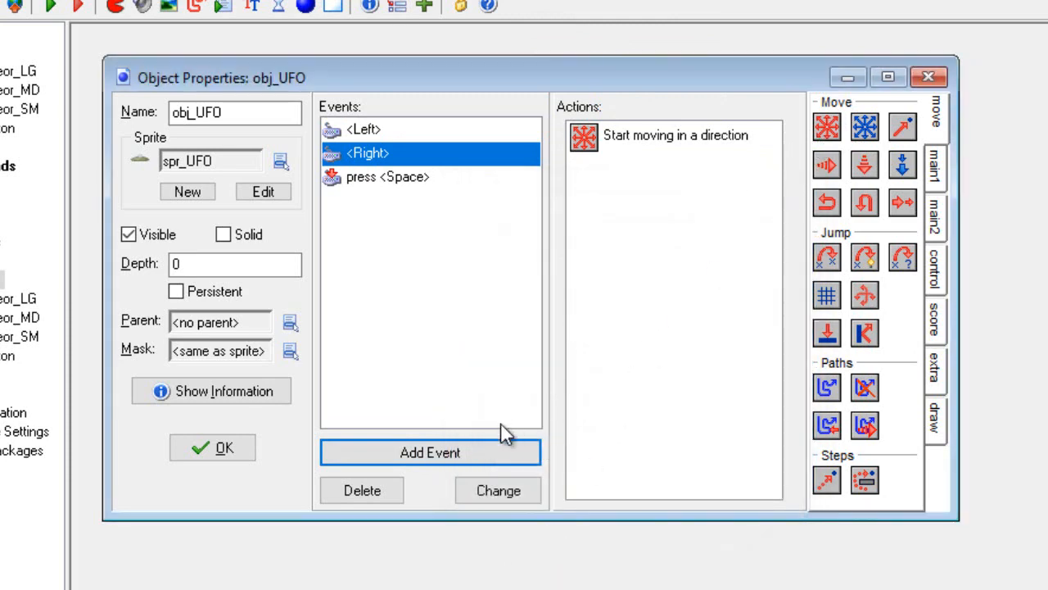
- Add a Keyboard <No key> event to obj_UFO with a Move Fixed action set to the centre stop direction, and confirm the object's properties
left_click(463, 452)
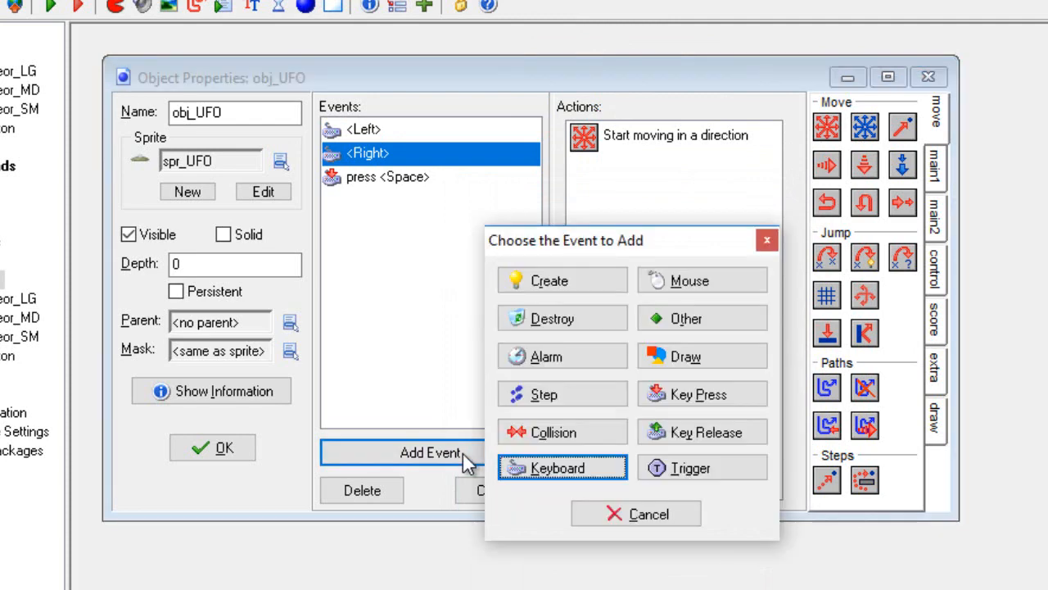
left_click(537, 468)
left_click(571, 419)
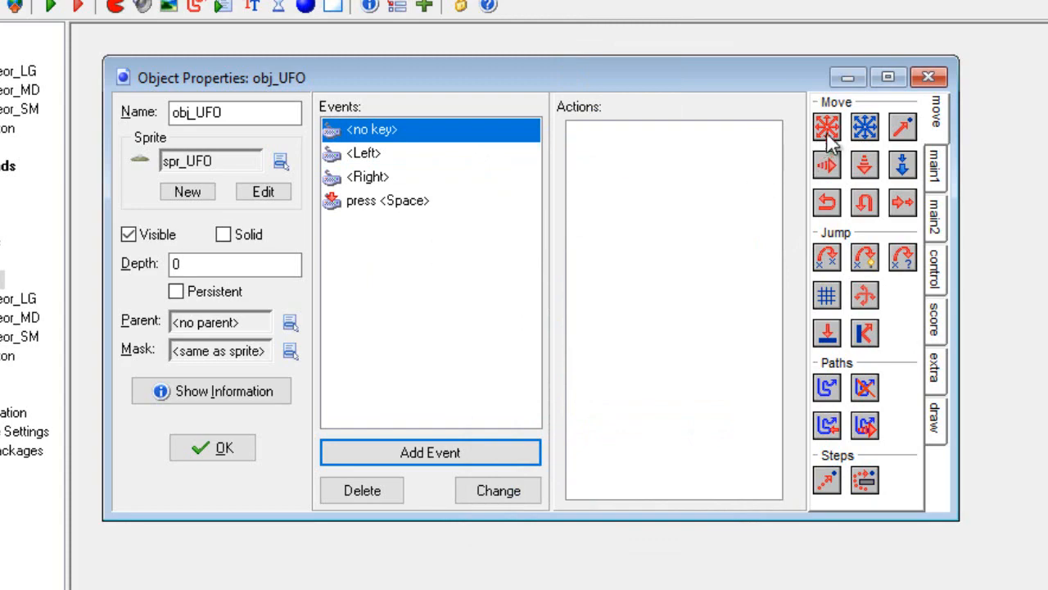
left_click_drag(826, 126, 662, 176)
left_click(621, 386)
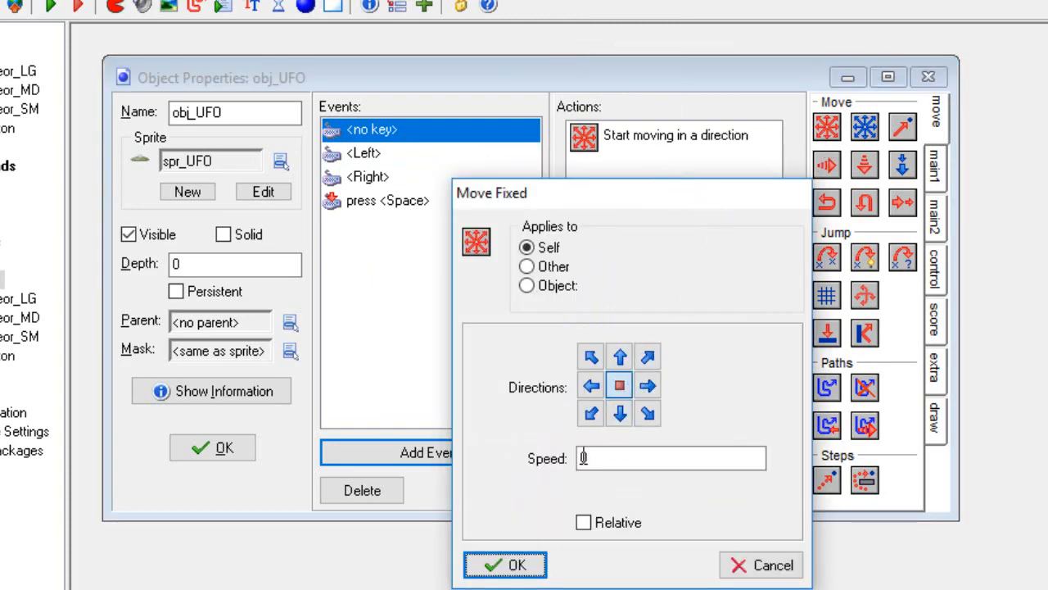
left_click(496, 565)
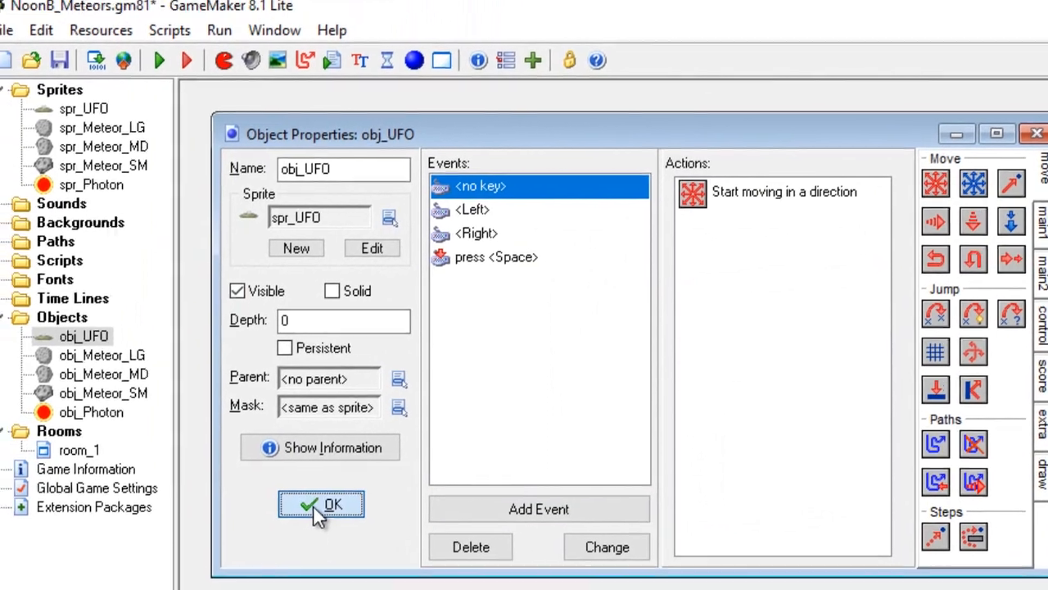
left_click(215, 448)
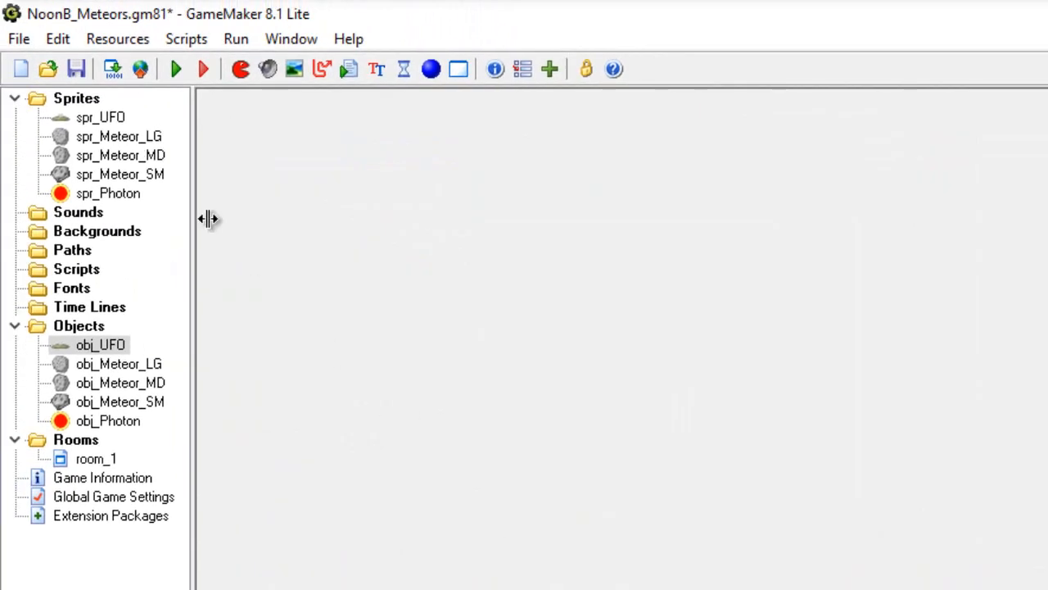
- Save the project and run the game
left_click(31, 38)
left_click(34, 151)
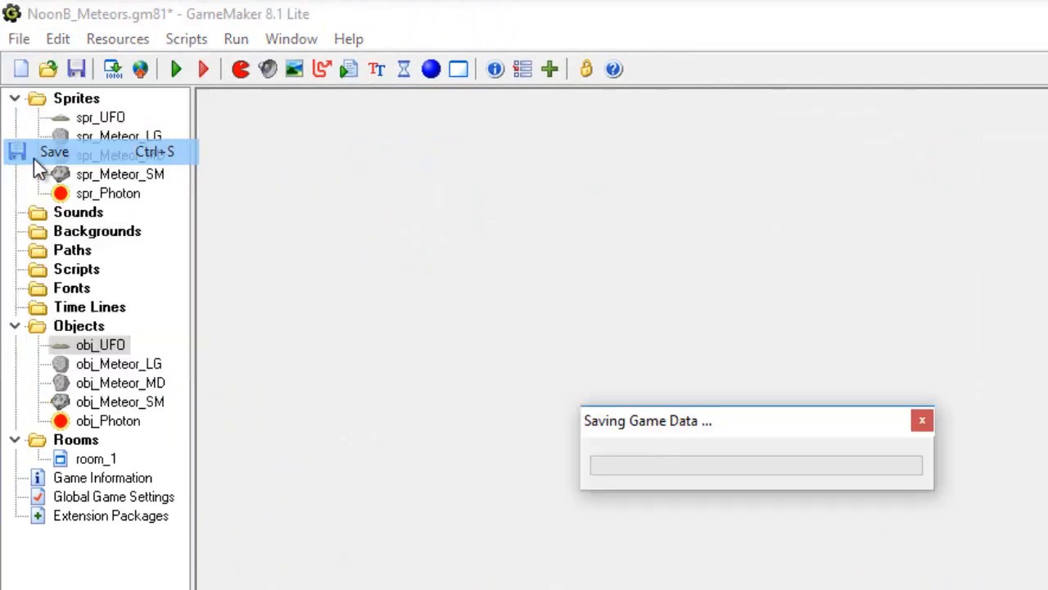
left_click(177, 68)
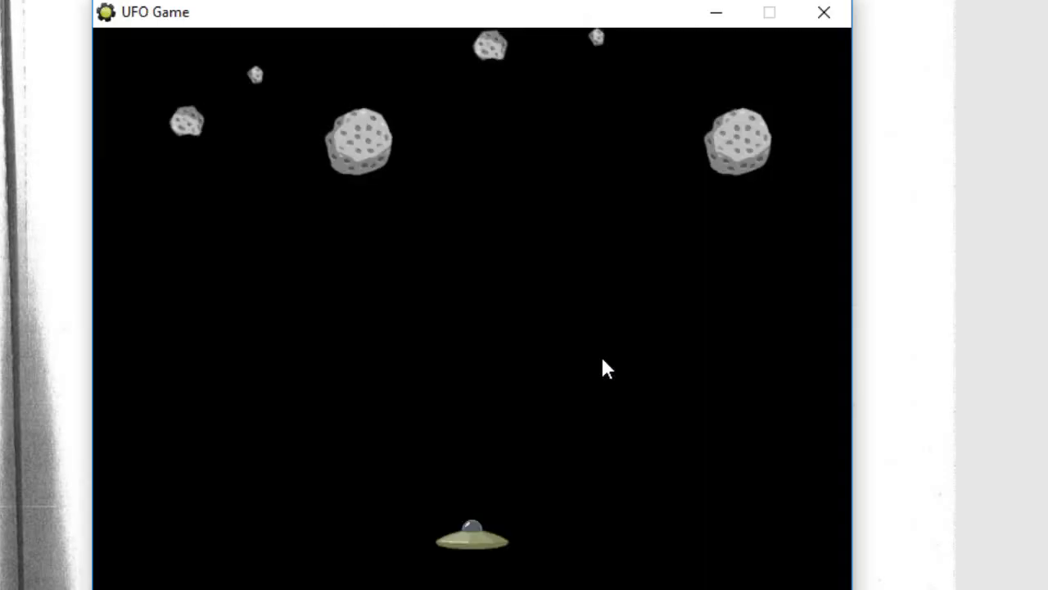
- Steer the UFO left and right in the running game and fire photons to test the new keyboard controls
key("Right")
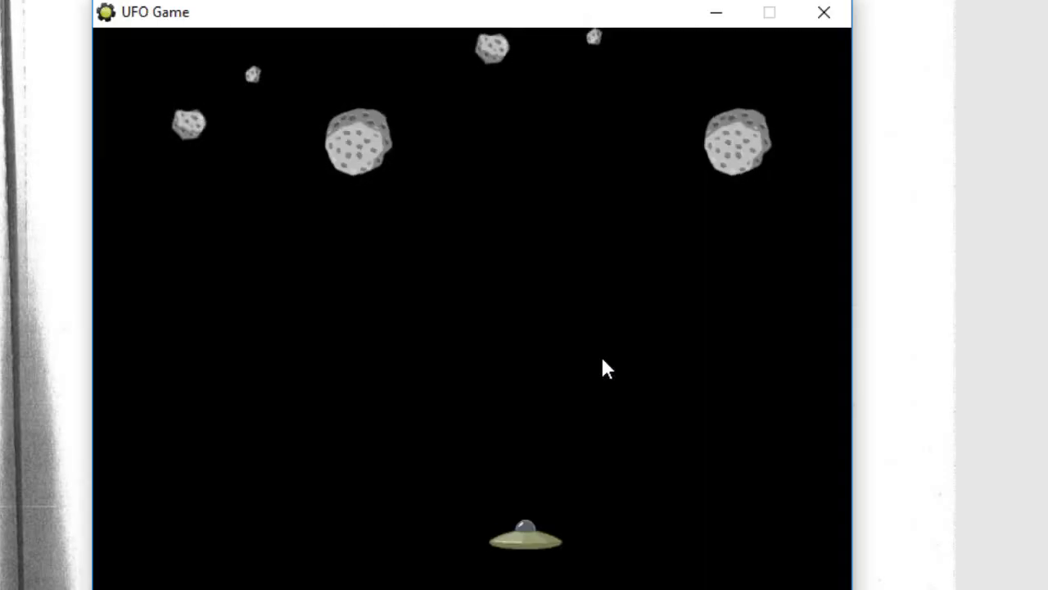
key("Left")
key("Left")
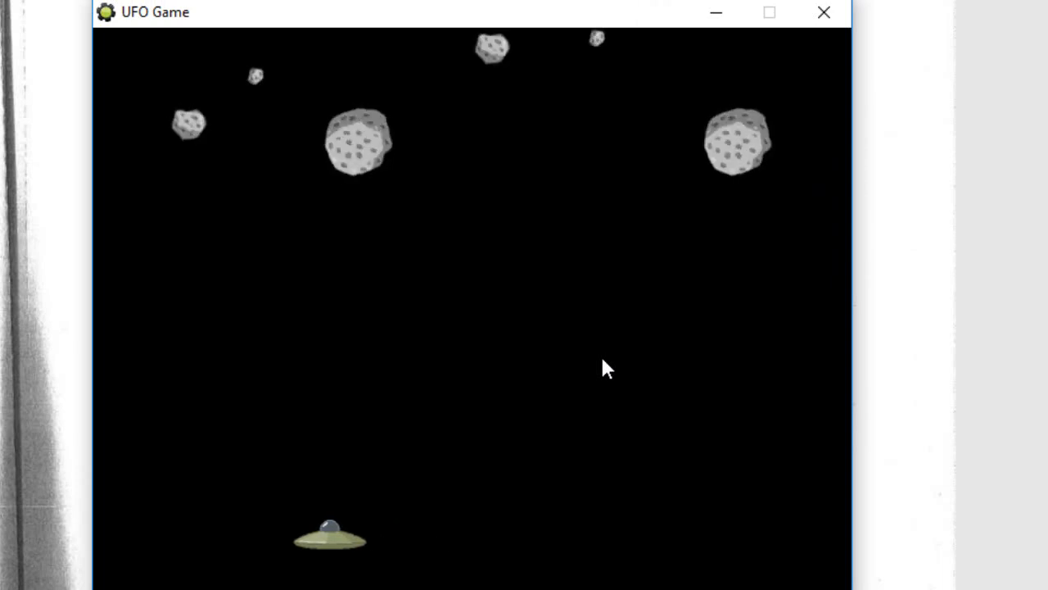
key("Right")
key("Left")
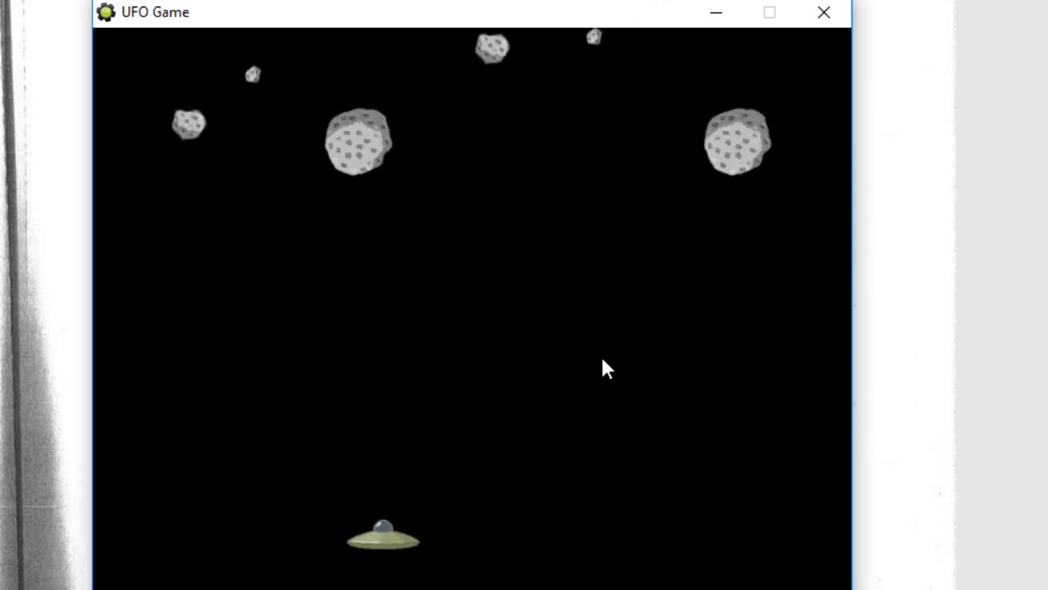
key("Right")
key("Right")
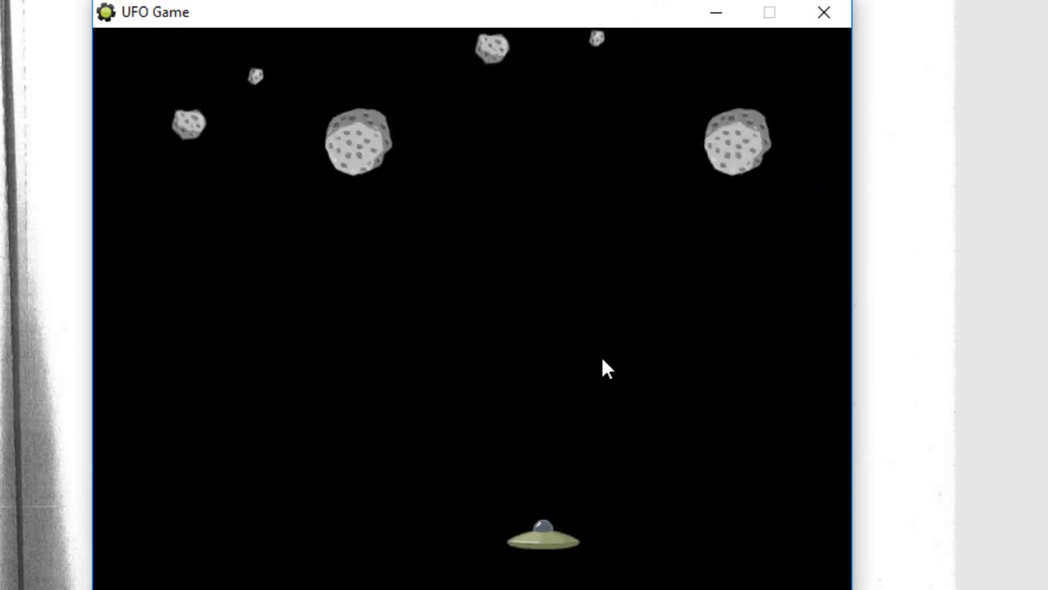
key("Left")
key("space")
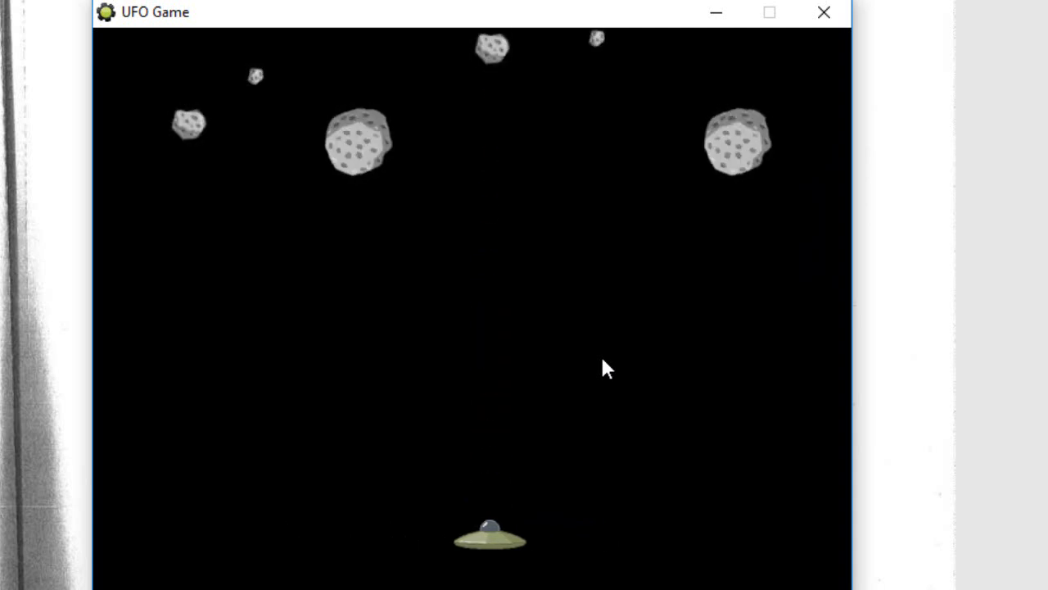
key("space")
key("Left")
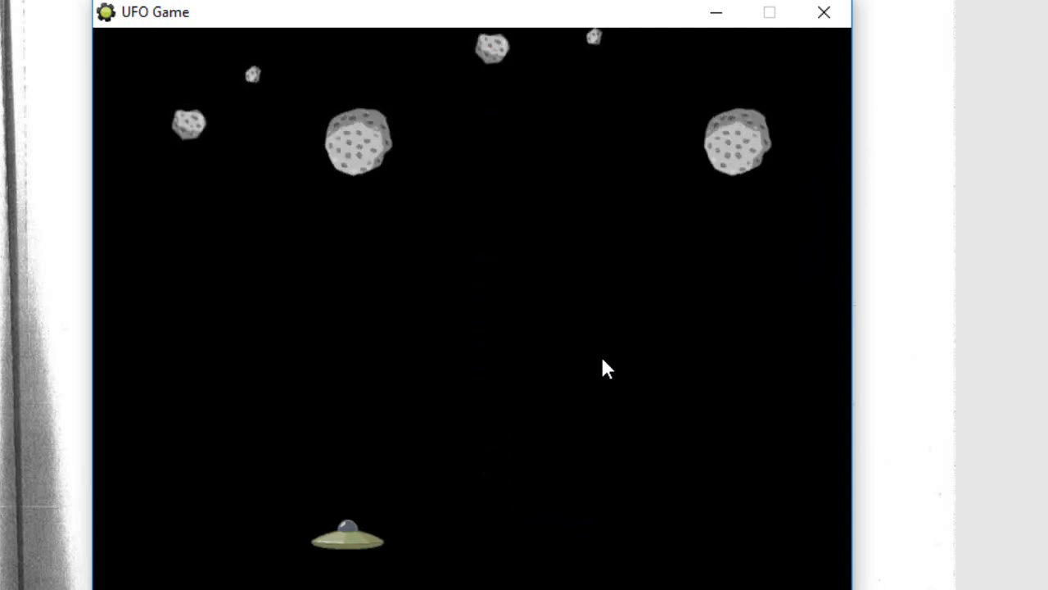
key("space")
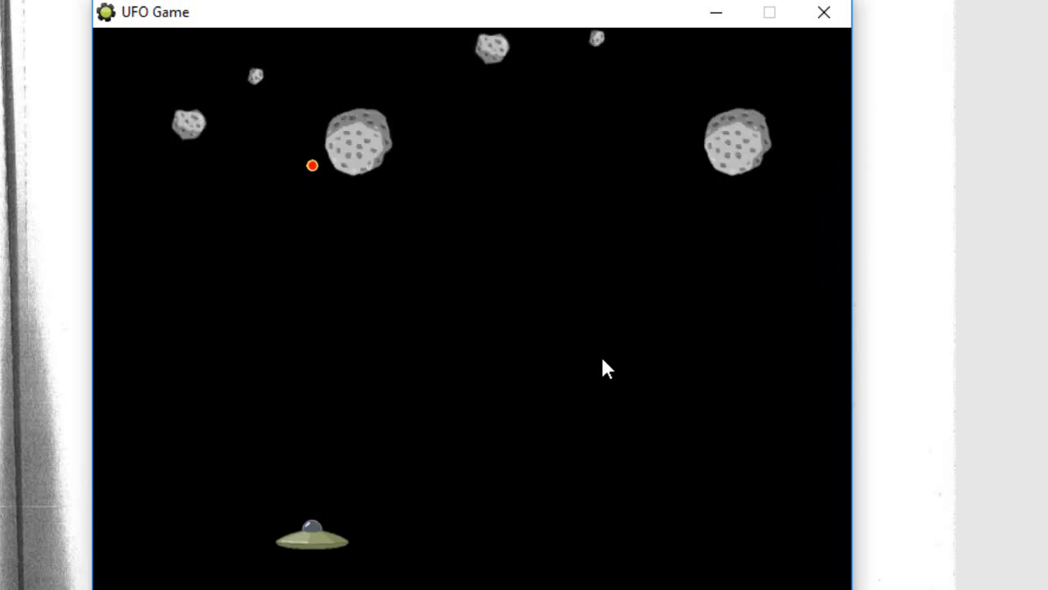
- Move the UFO right in the running game, fire a photon, and close the game window
key("Right")
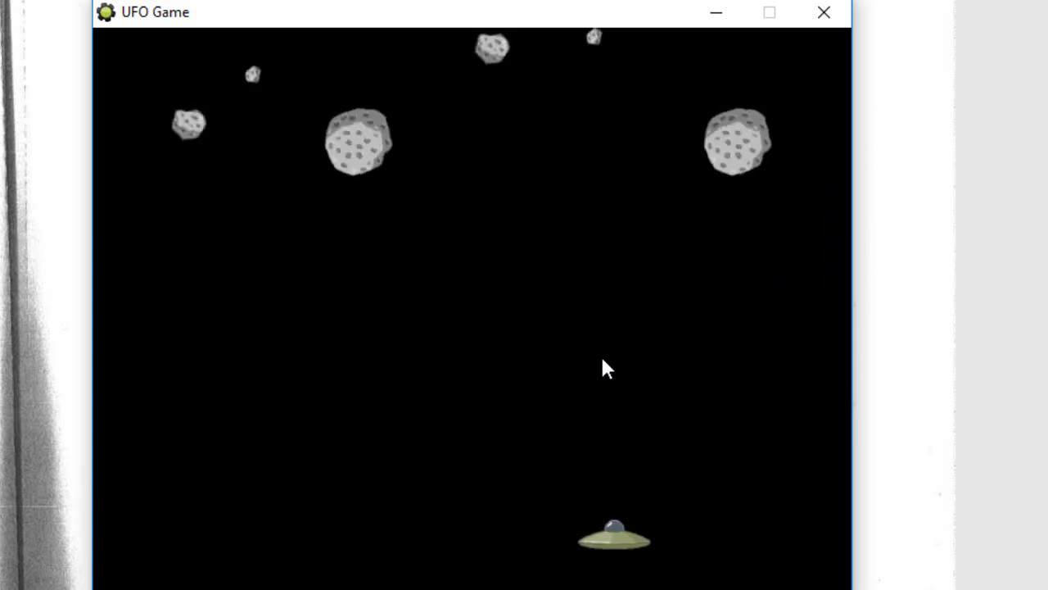
key("space")
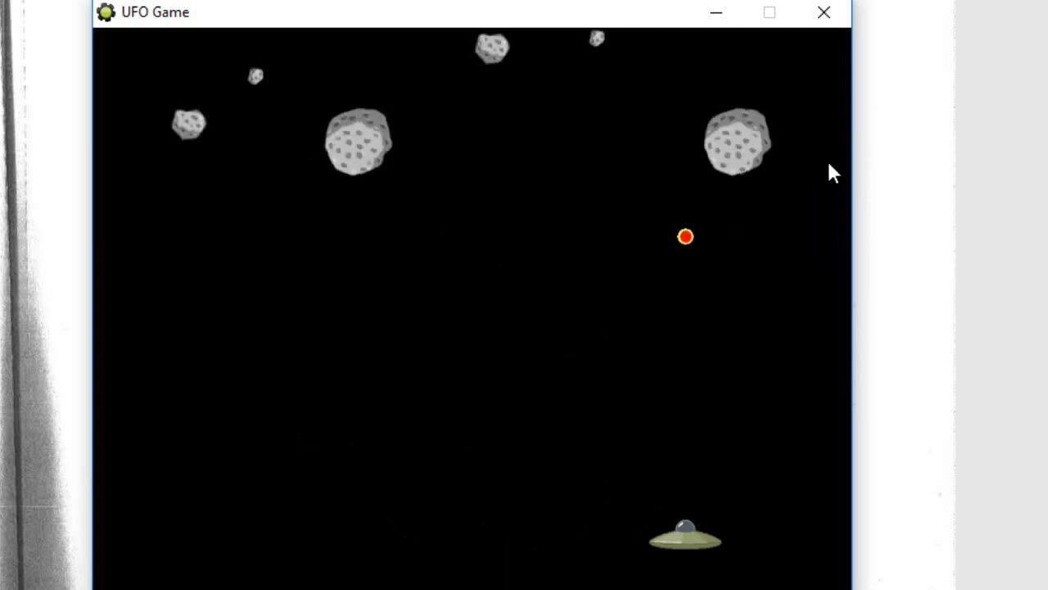
left_click(827, 17)
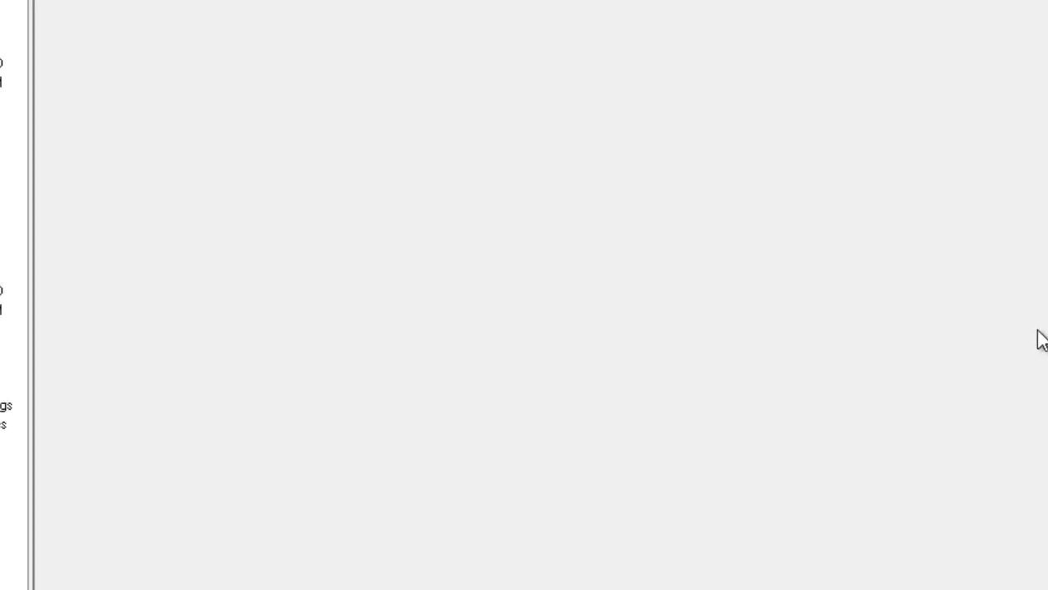
- Add an Outside Room event to obj_UFO with a horizontal Wrap Screen action applied to Self, and confirm the object's properties
double_click(105, 352)
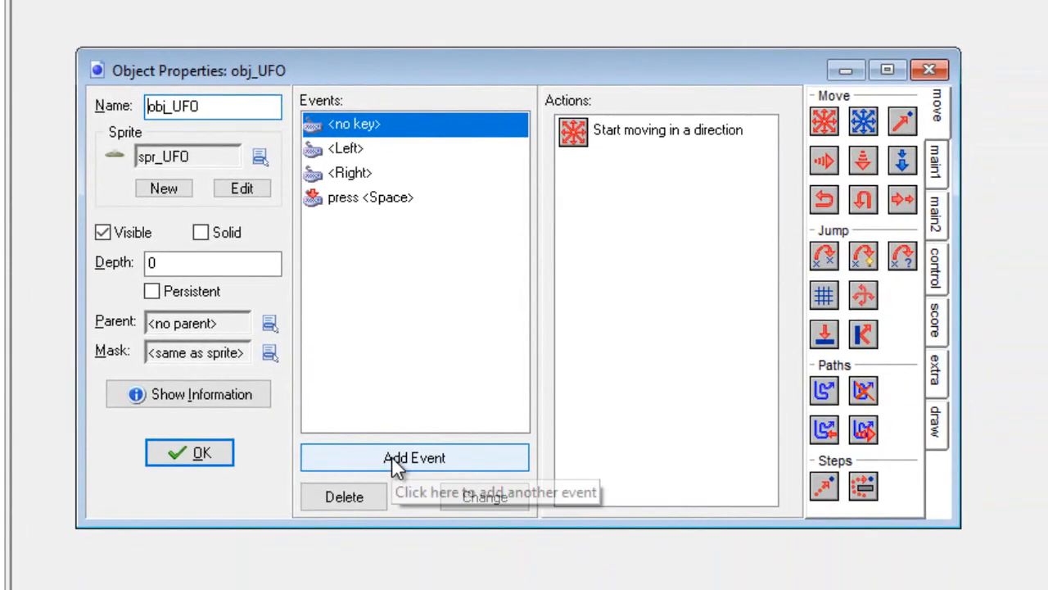
left_click(392, 461)
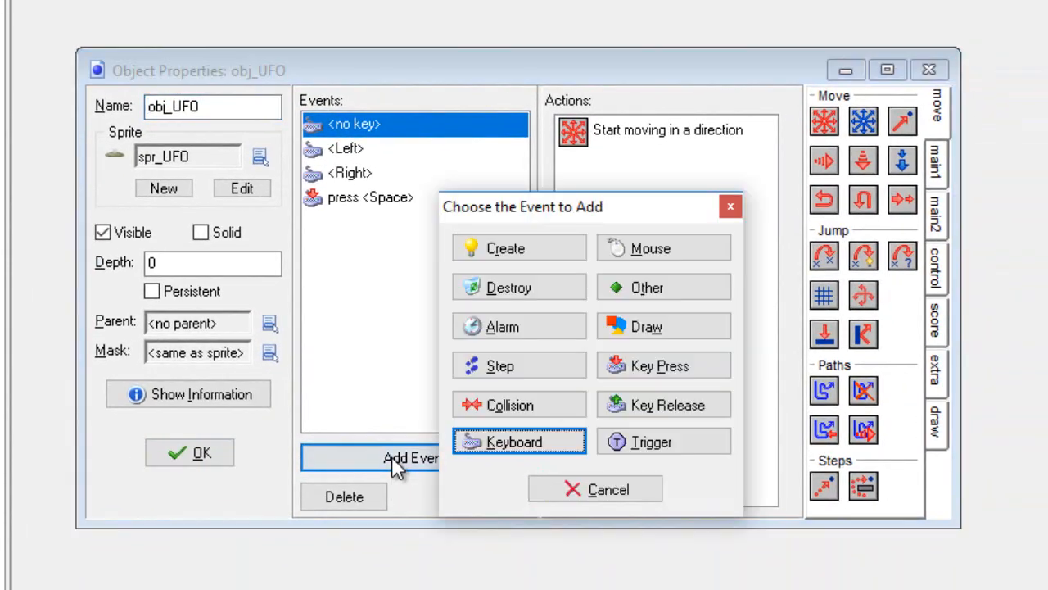
left_click(637, 292)
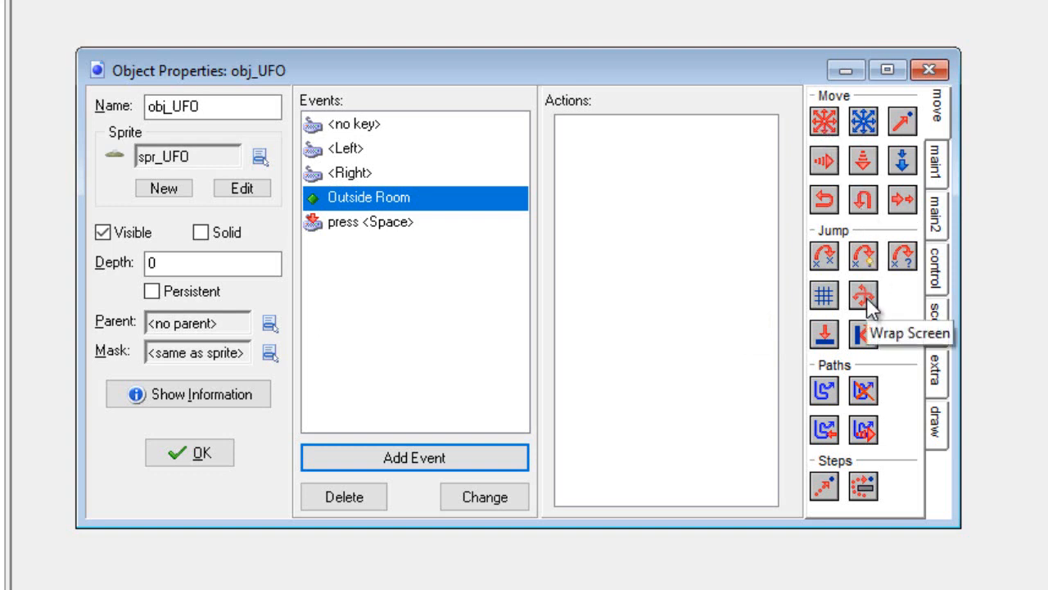
left_click_drag(865, 304, 620, 161)
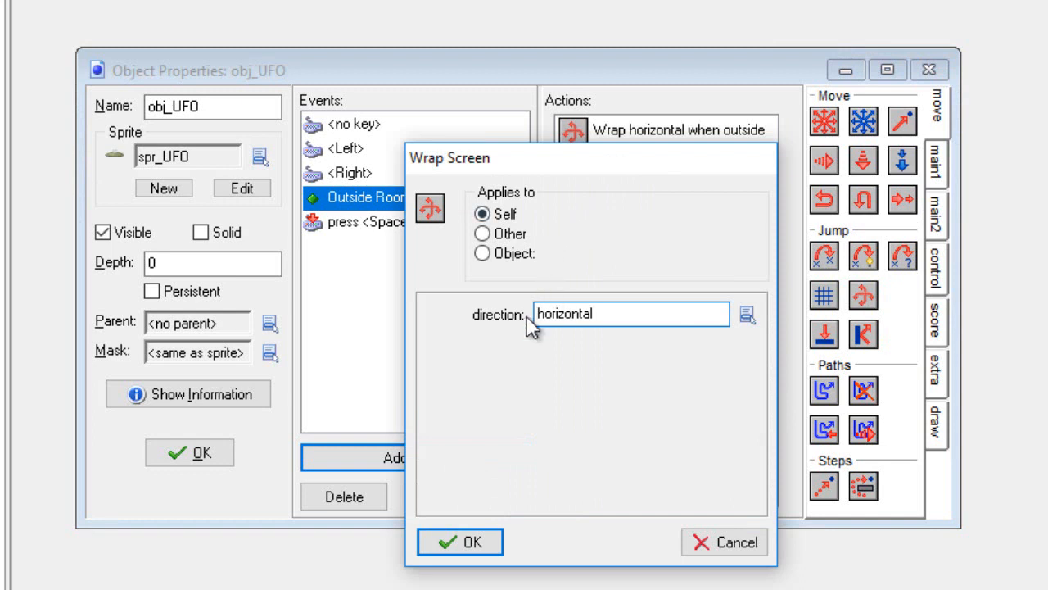
left_click(747, 315)
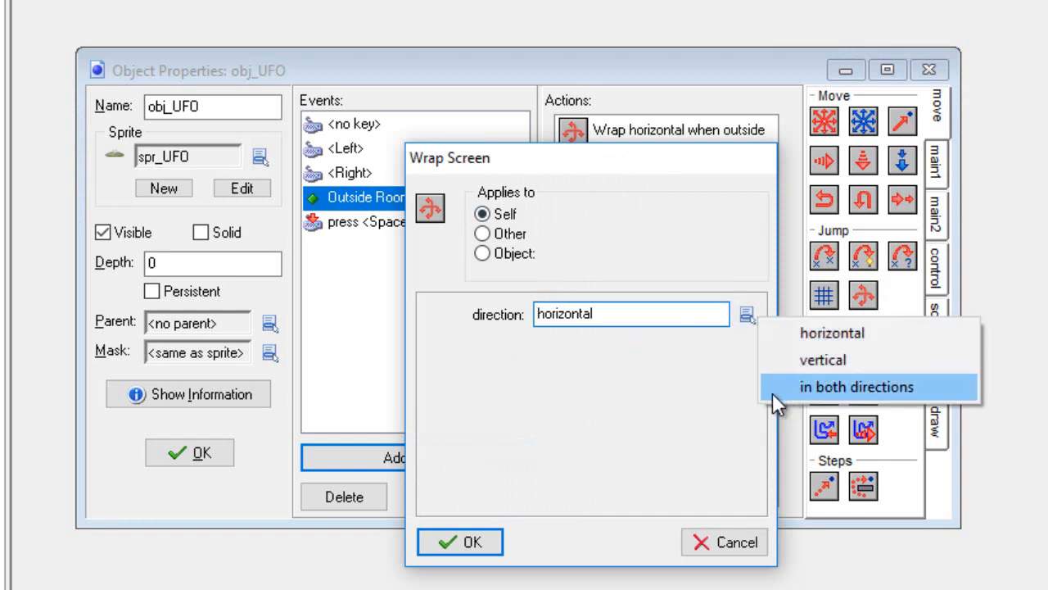
left_click(694, 387)
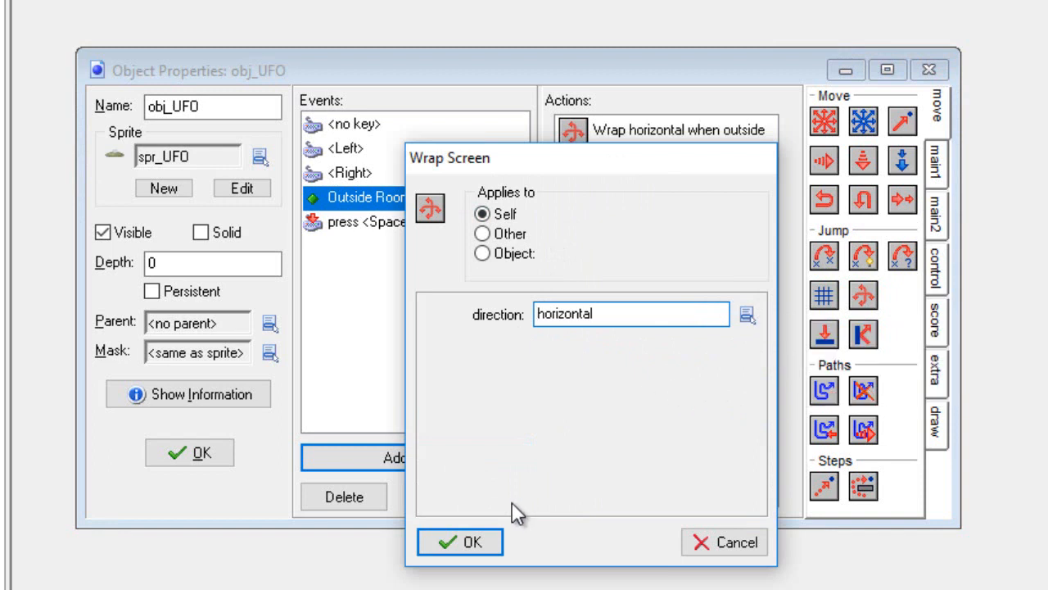
left_click(472, 543)
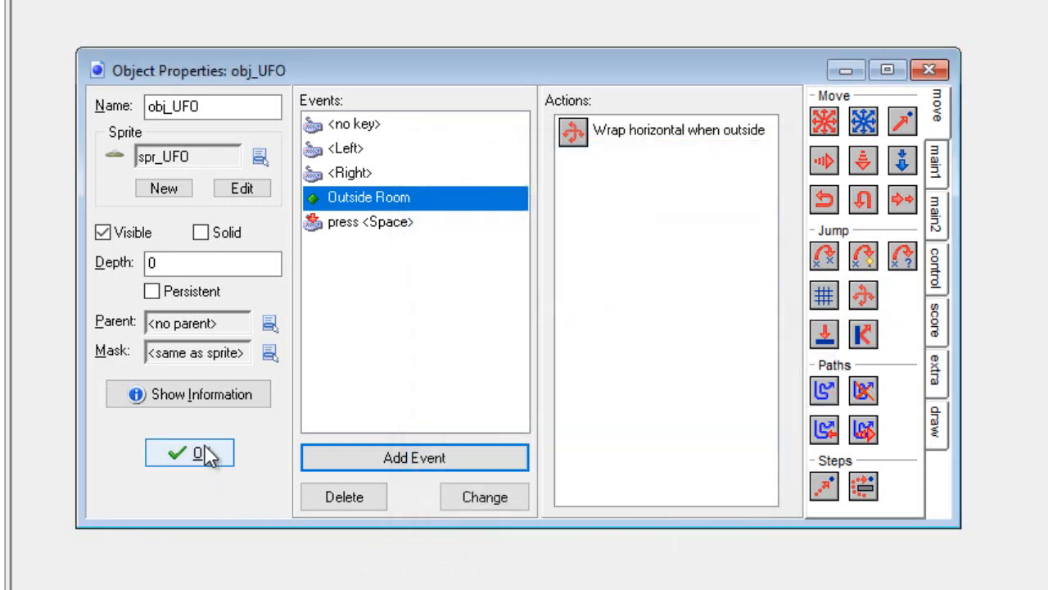
left_click(199, 454)
- Run the game and steer the UFO past both side edges of the room to test the horizontal wrapping
left_click(0, 0)
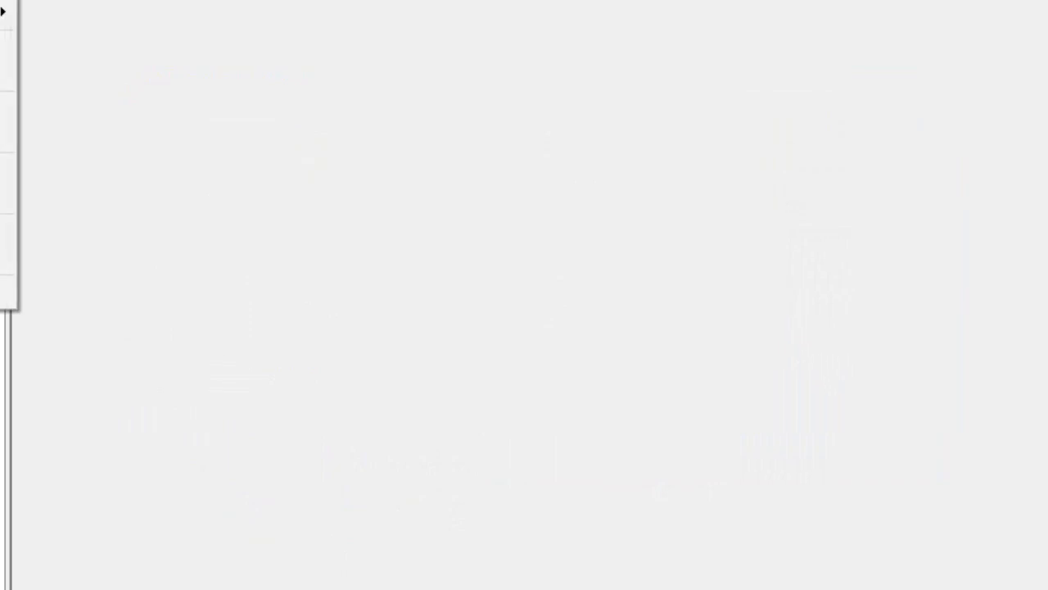
left_click(3, 46)
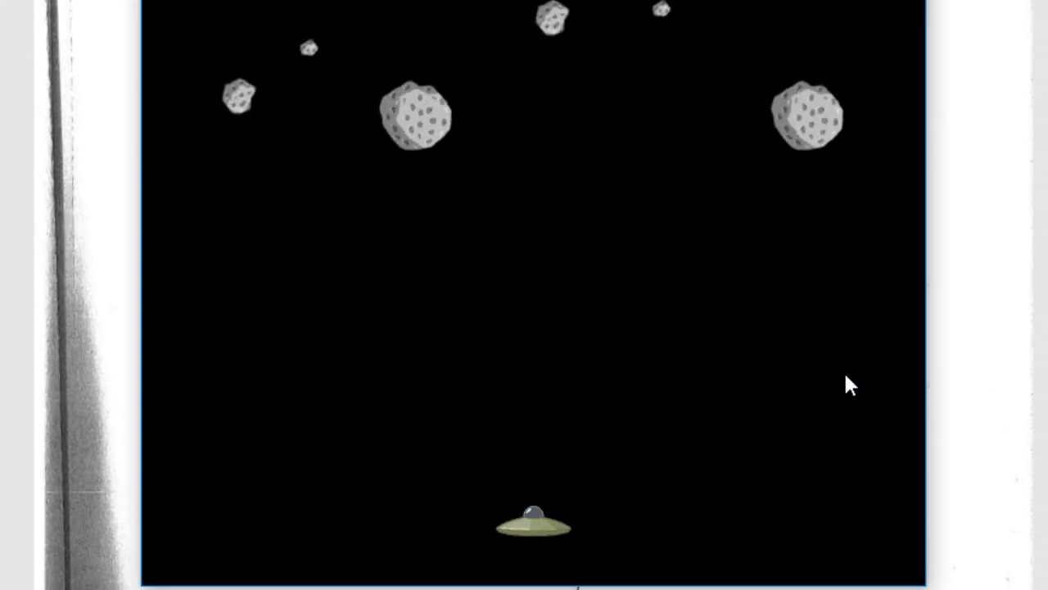
key("Right")
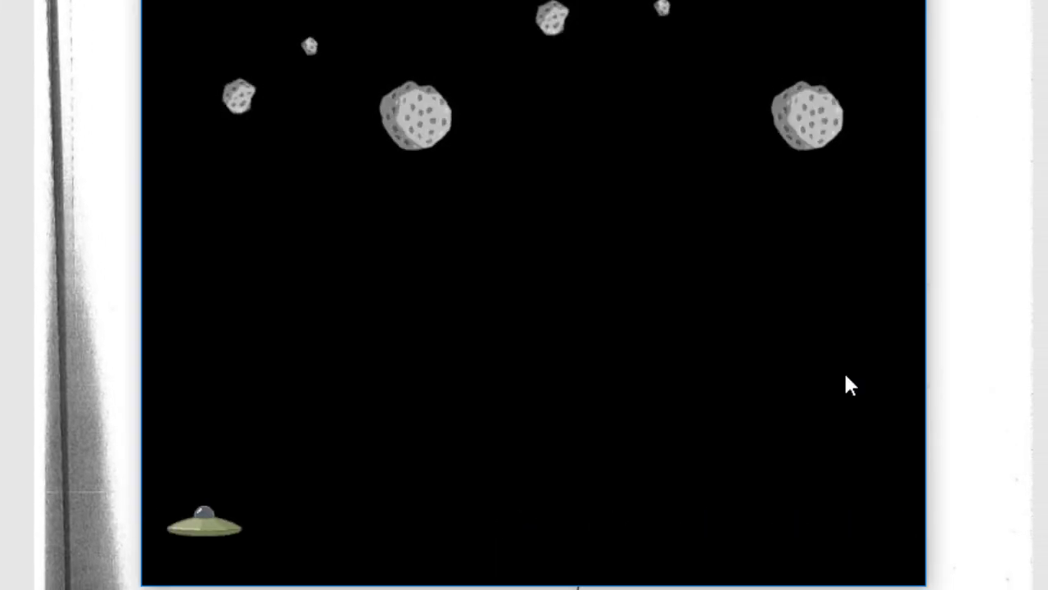
key("Left")
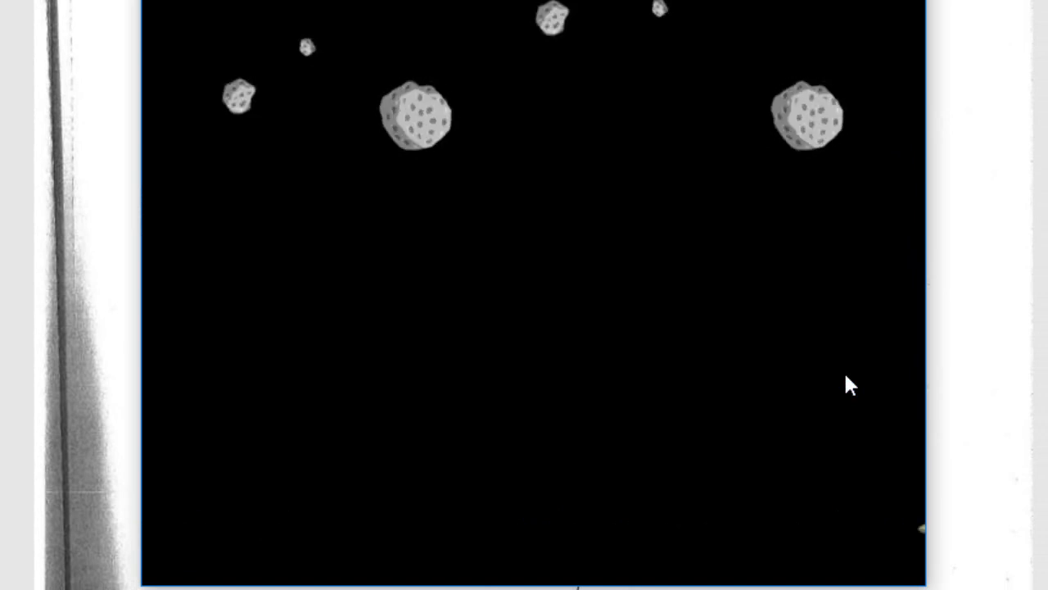
key("Right")
key("Left")
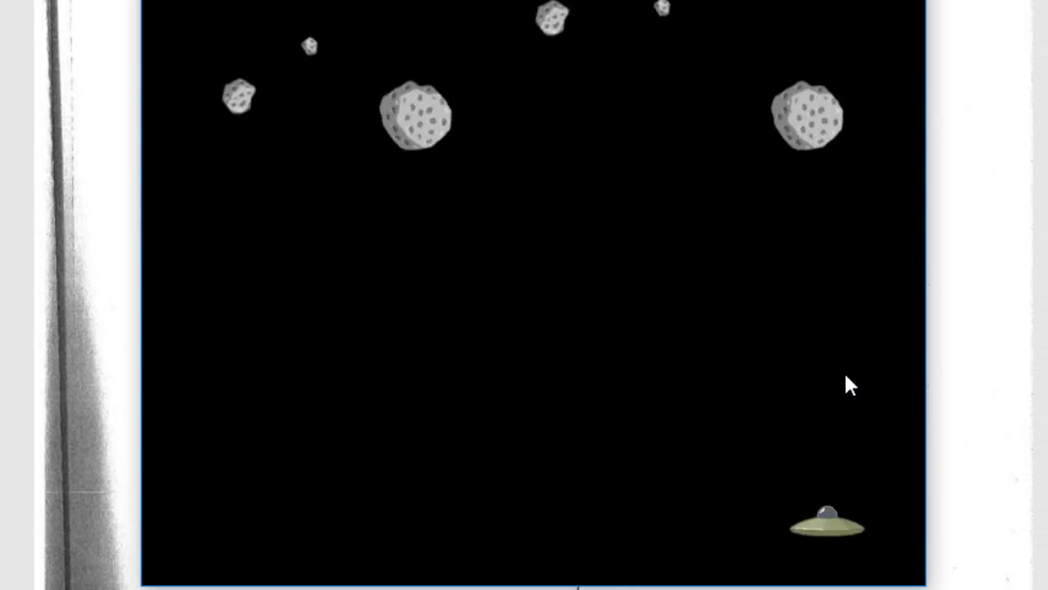
key("Right")
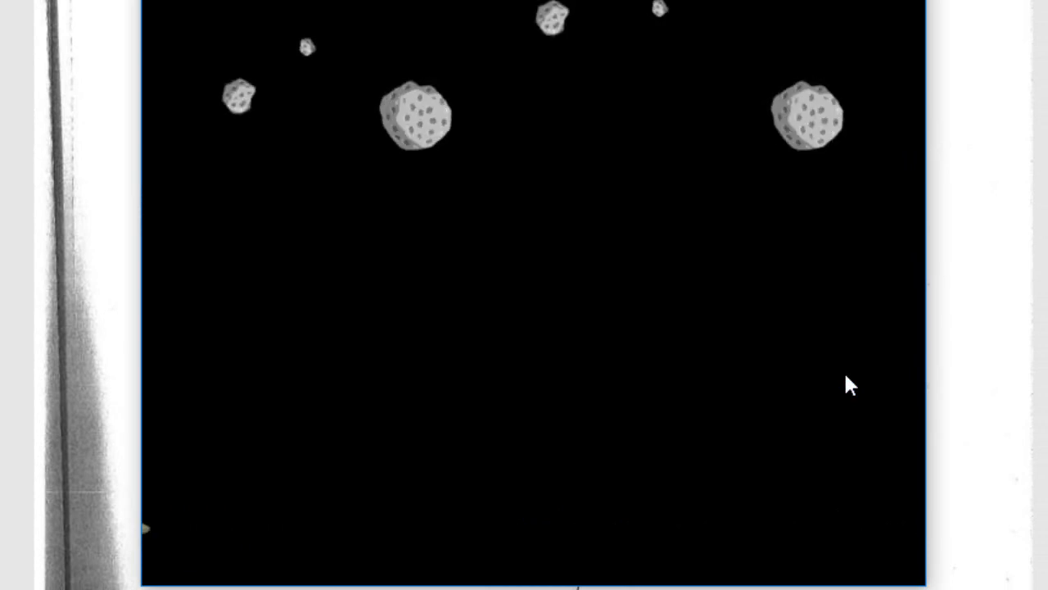
key("Right")
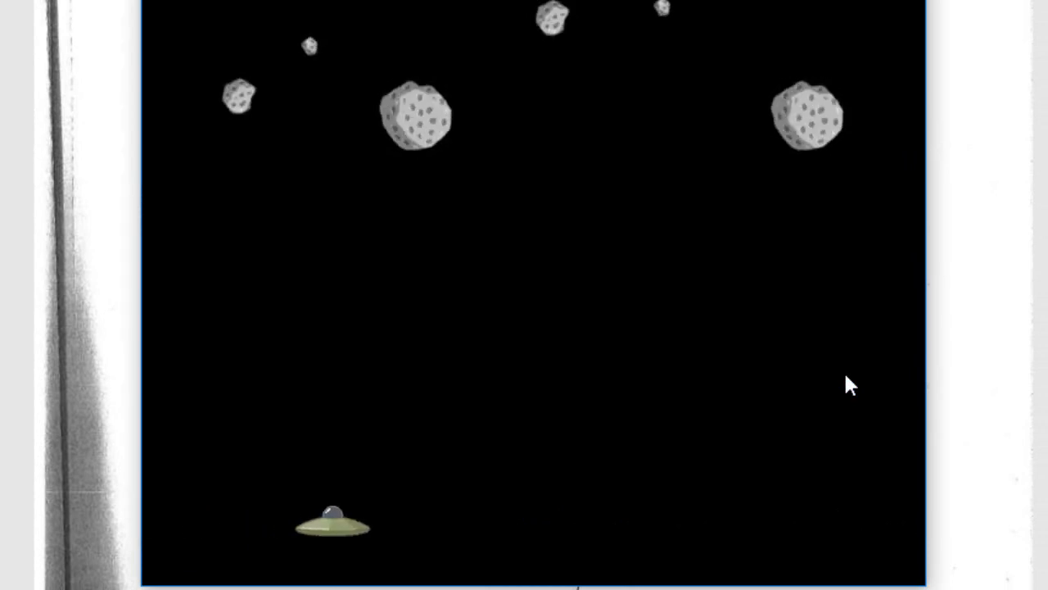
- Fire photons from several UFO positions while wrapping around the room, and end the test play
key("space")
key("space")
key("Left")
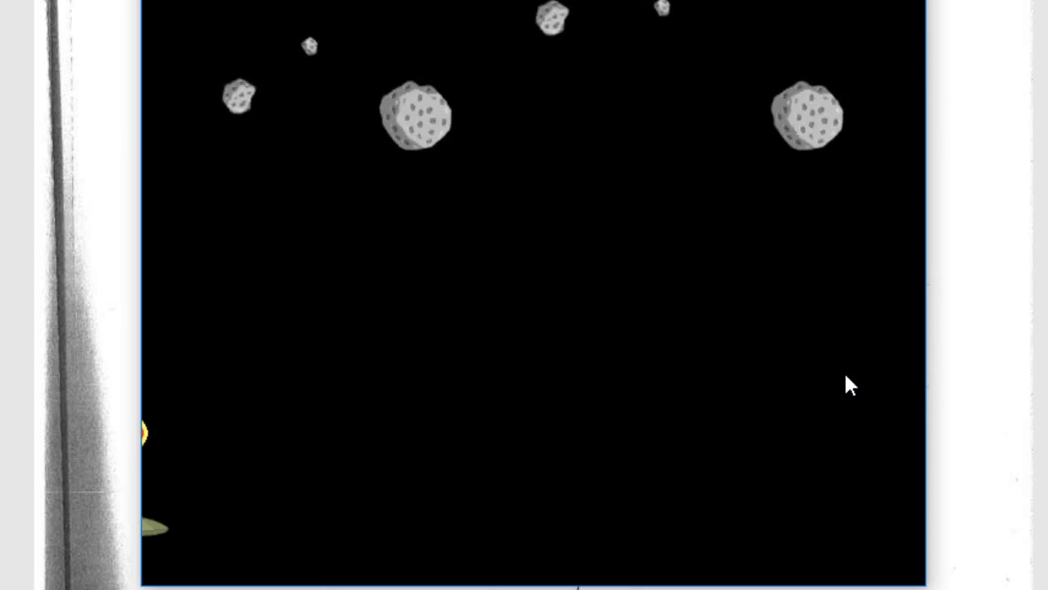
key("Right")
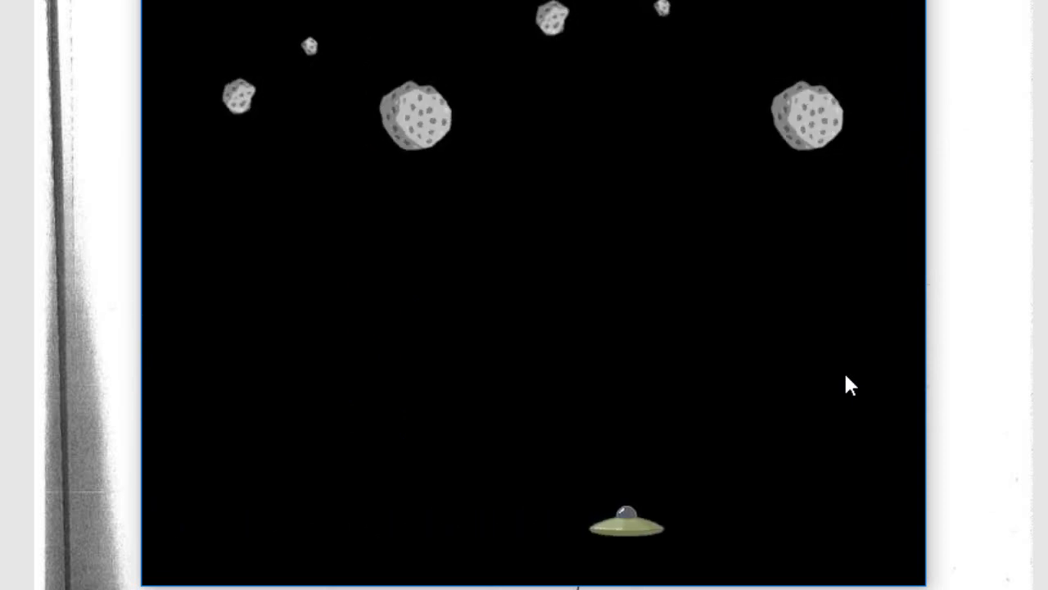
key("space")
key("Right")
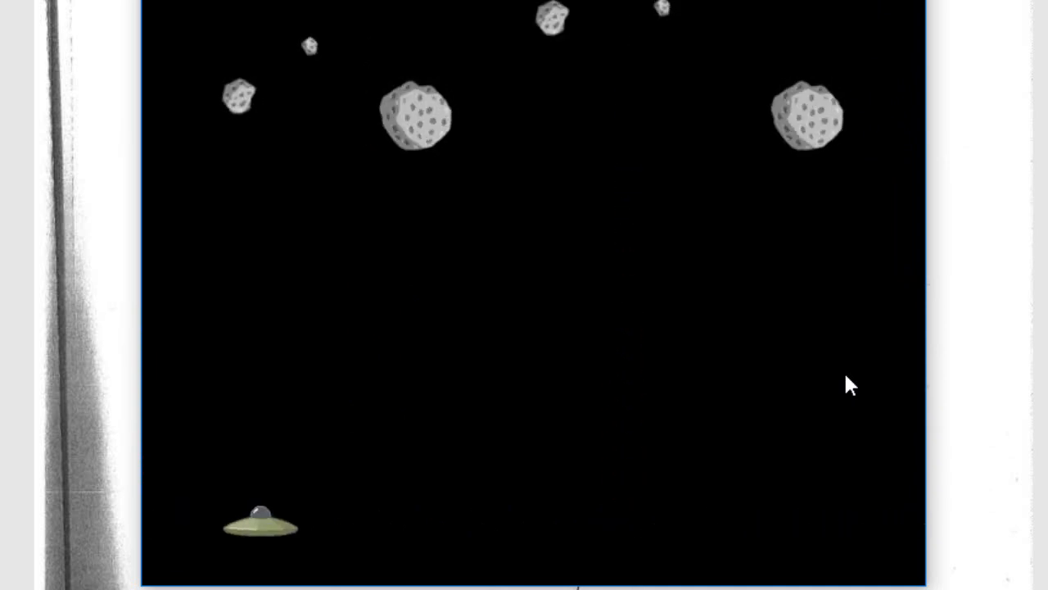
key("space")
key("space")
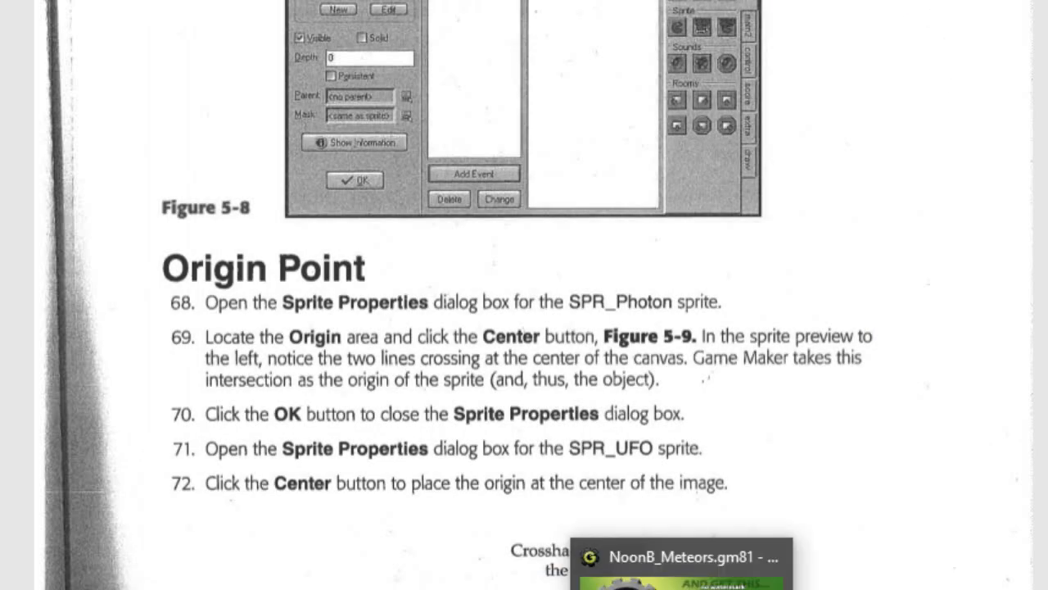
- Read ahead in the lesson document from Origin Point to the Exploding the Meteors instructions
left_click(688, 589)
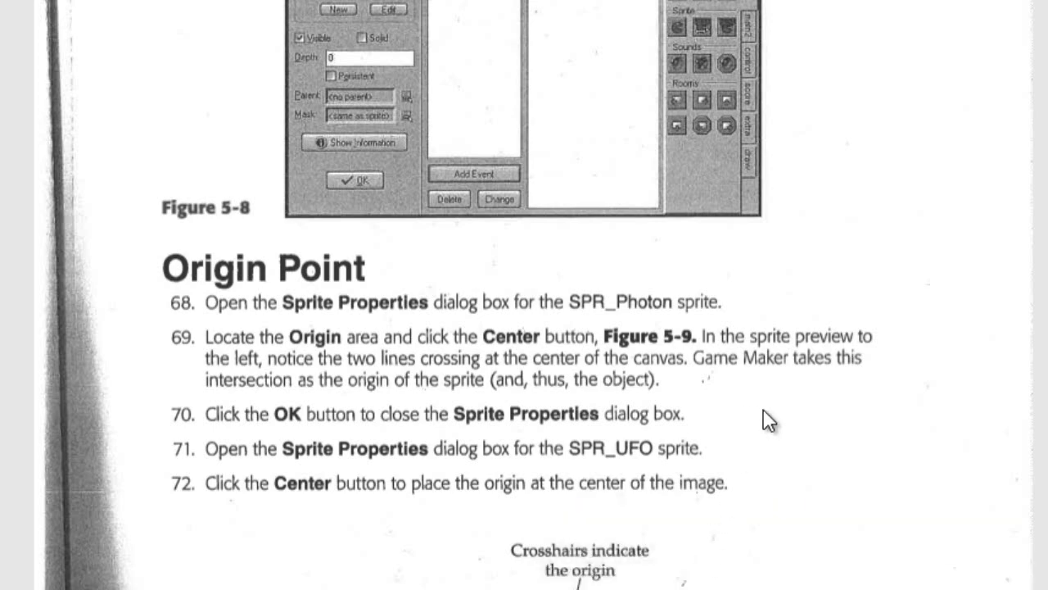
scroll(761, 413, "down", 10)
scroll(767, 423, "down", 5)
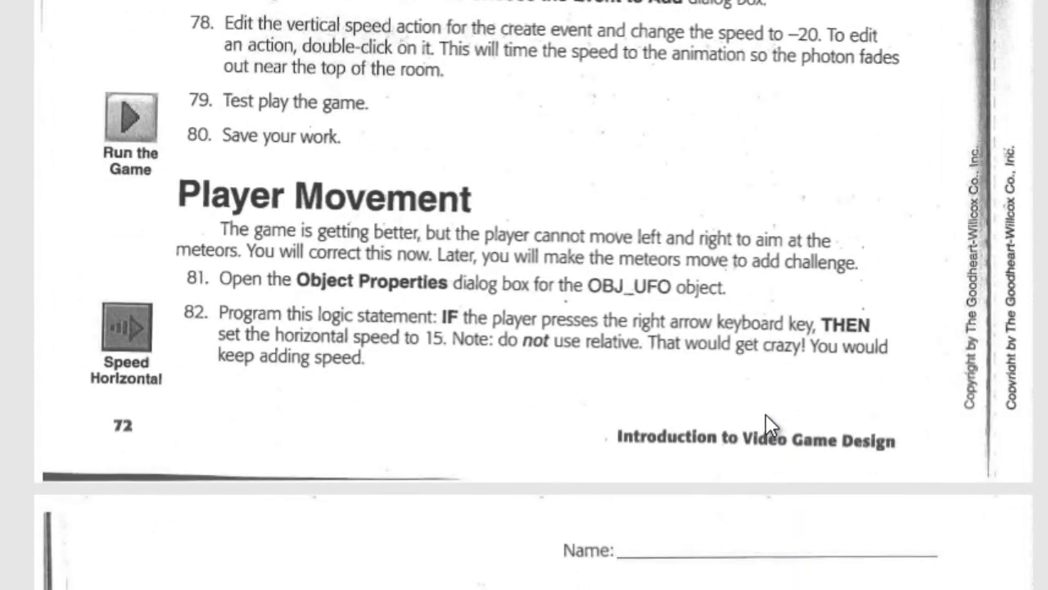
scroll(768, 423, "down", 1)
scroll(770, 423, "up", 4)
scroll(770, 423, "down", 4)
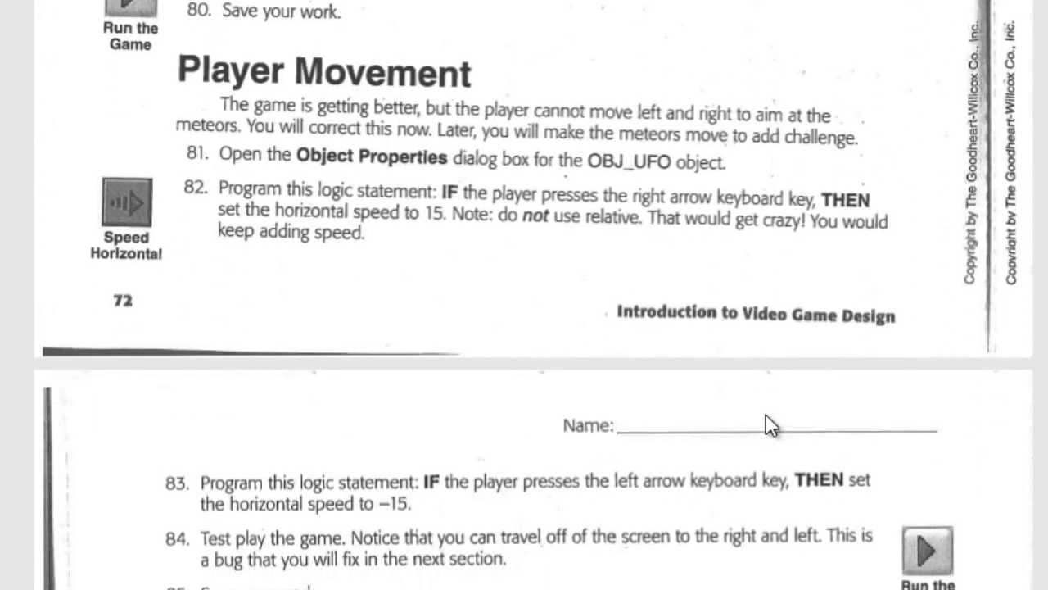
scroll(767, 424, "down", 9)
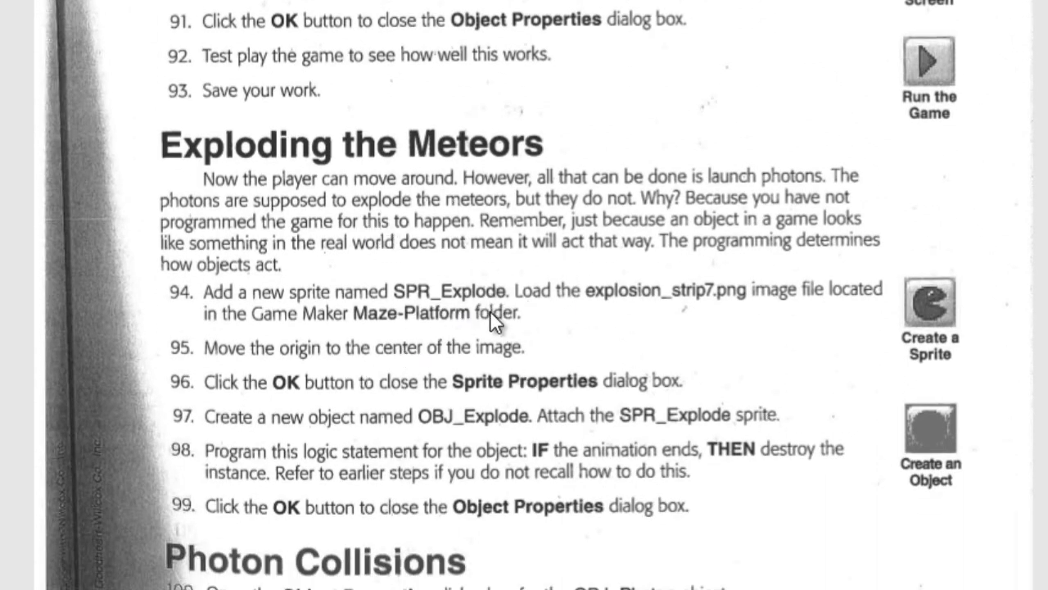
scroll(495, 318, "down", 1)
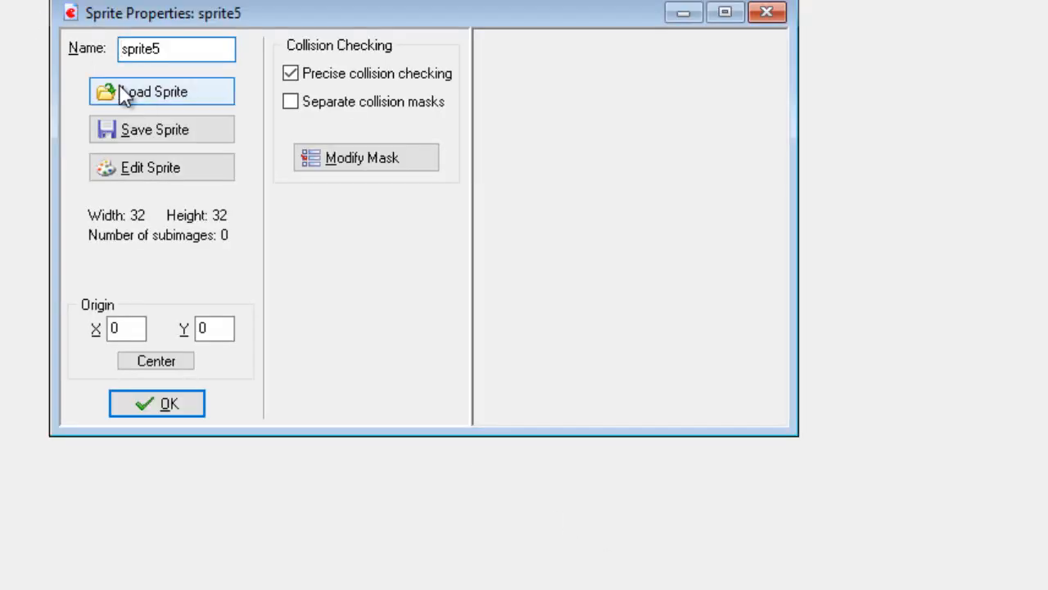
- Browse to the Maze - Platform folder inside Sprites and locate the explosion_strip7 image for the new sprite
left_click(141, 90)
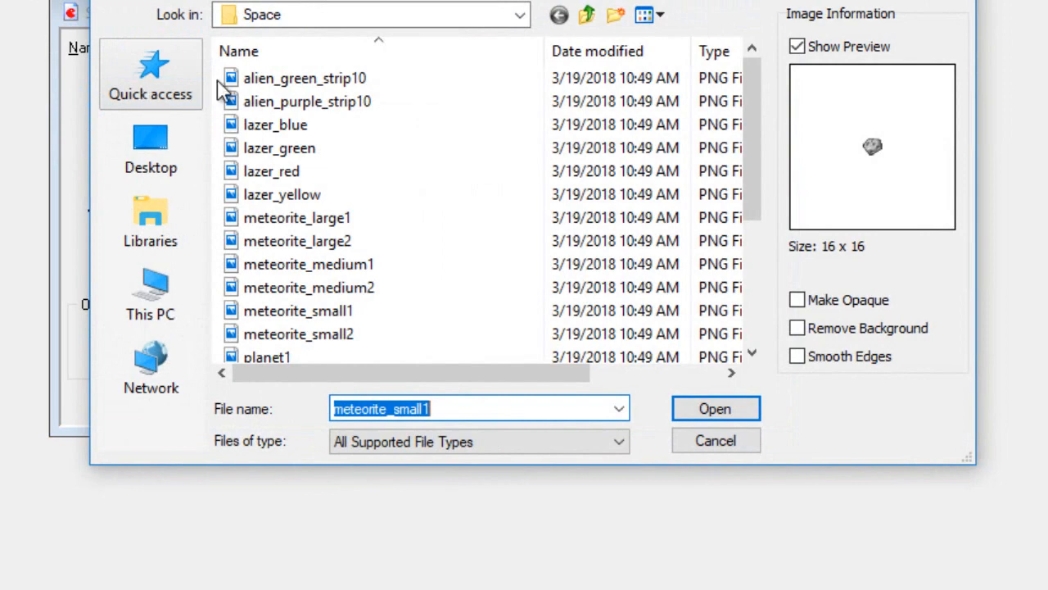
left_click(521, 16)
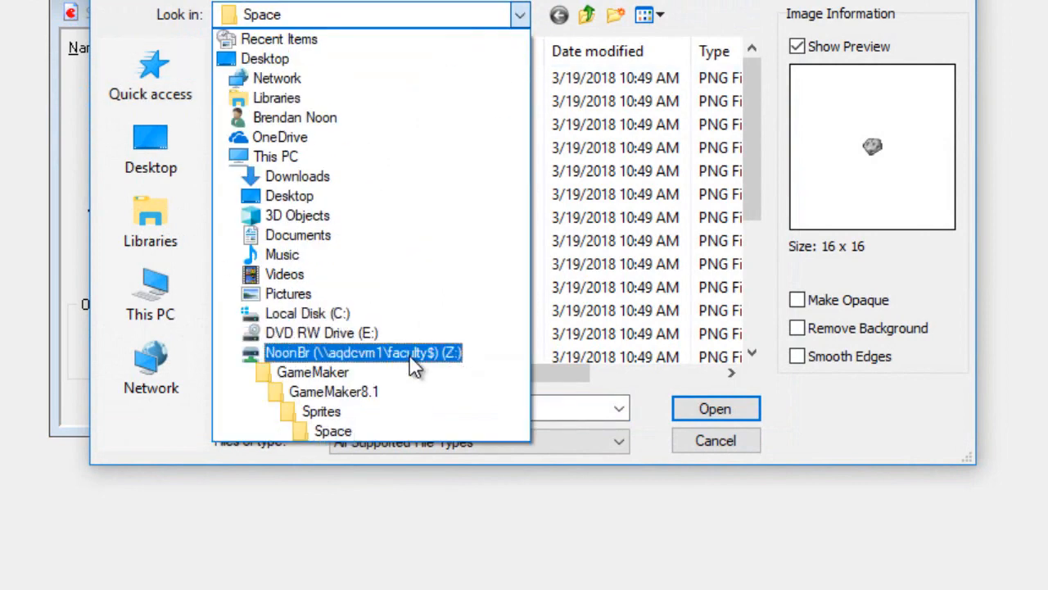
left_click(389, 410)
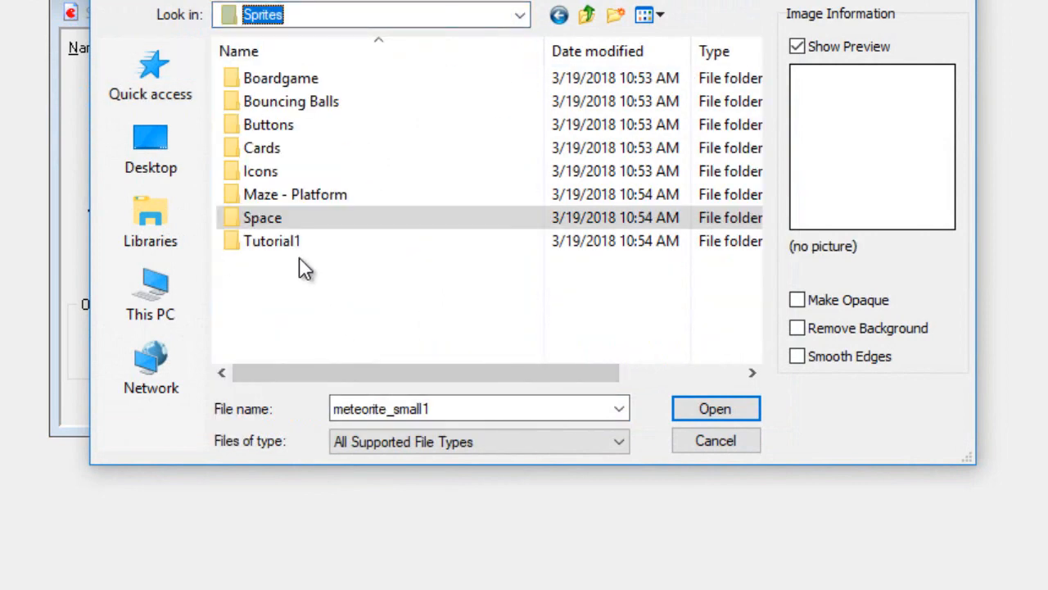
double_click(277, 200)
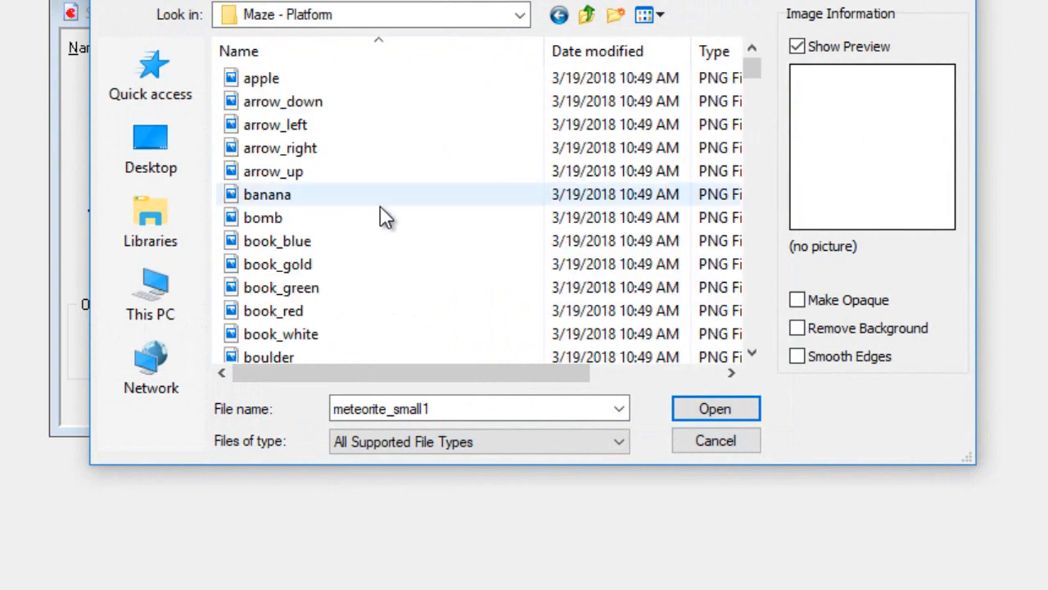
scroll(386, 216, "down", 1)
scroll(388, 217, "down", 8)
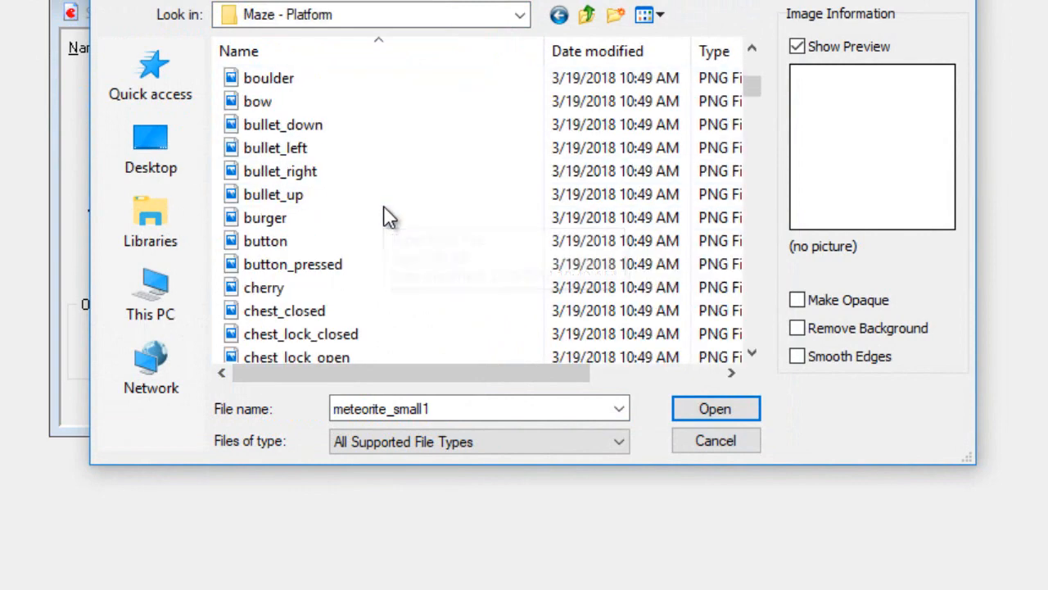
scroll(388, 217, "down", 2)
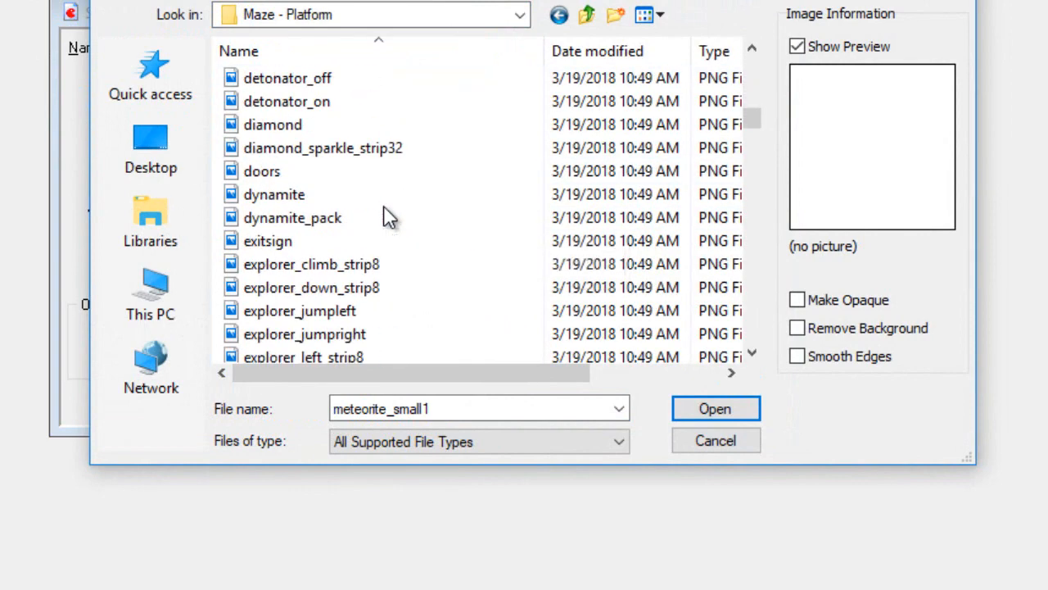
scroll(386, 216, "down", 2)
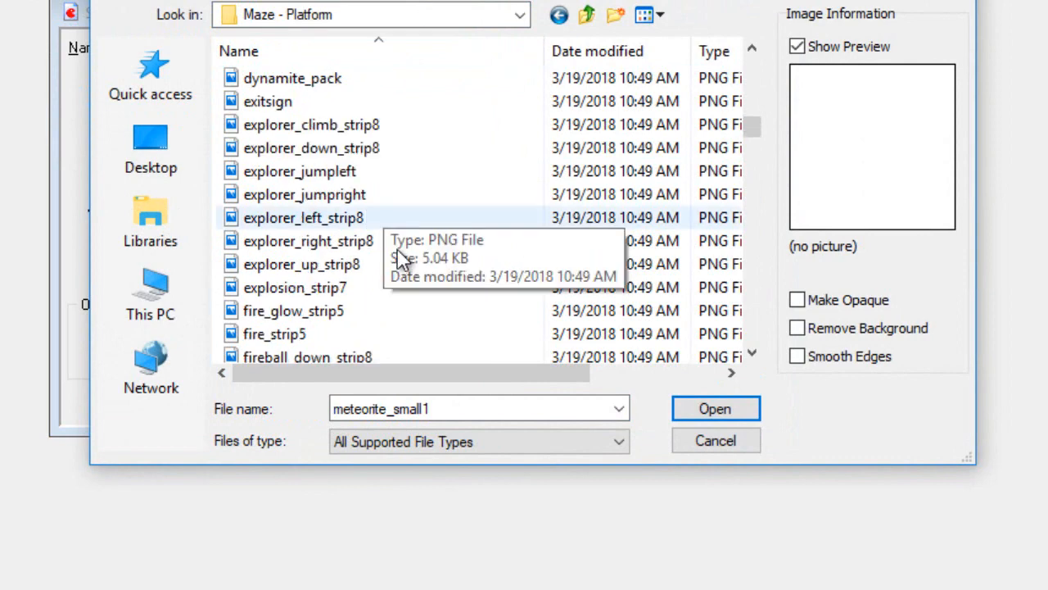
- Load the explosion_strip7 image into the new sprite with Remove Background enabled
left_click(344, 289)
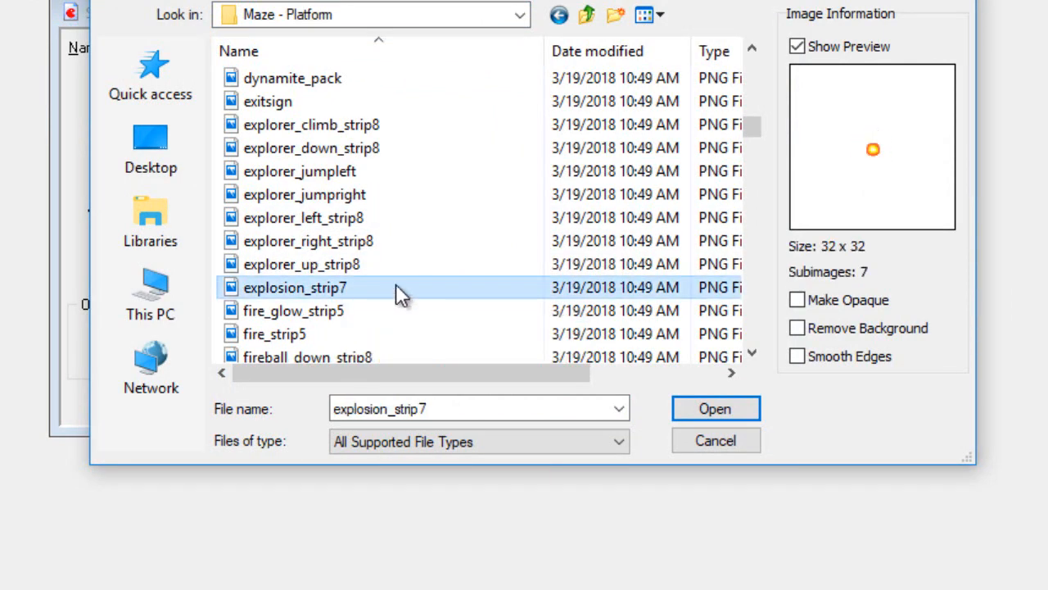
left_click(798, 328)
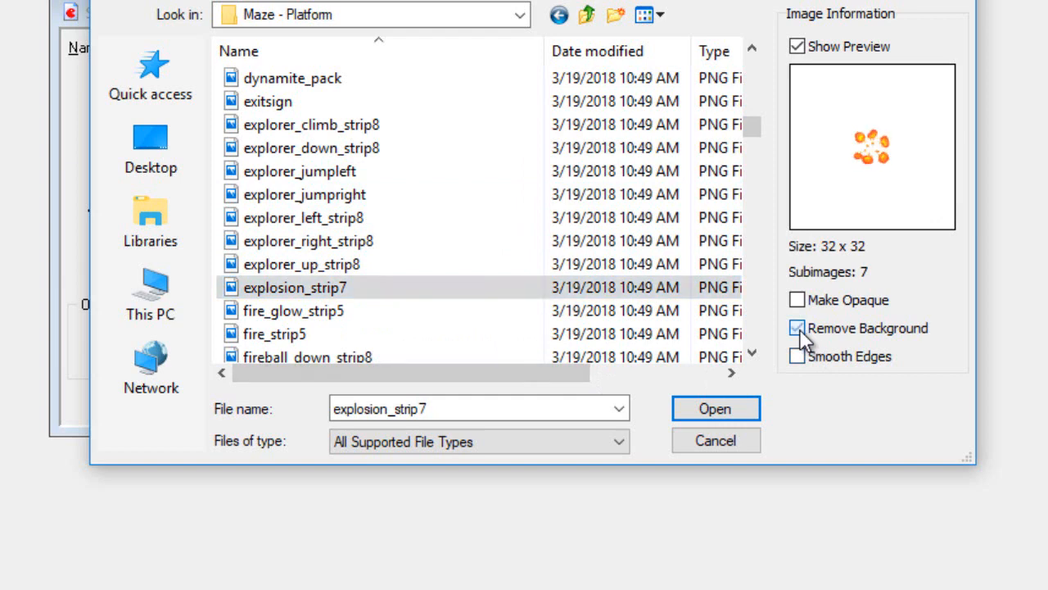
left_click(737, 409)
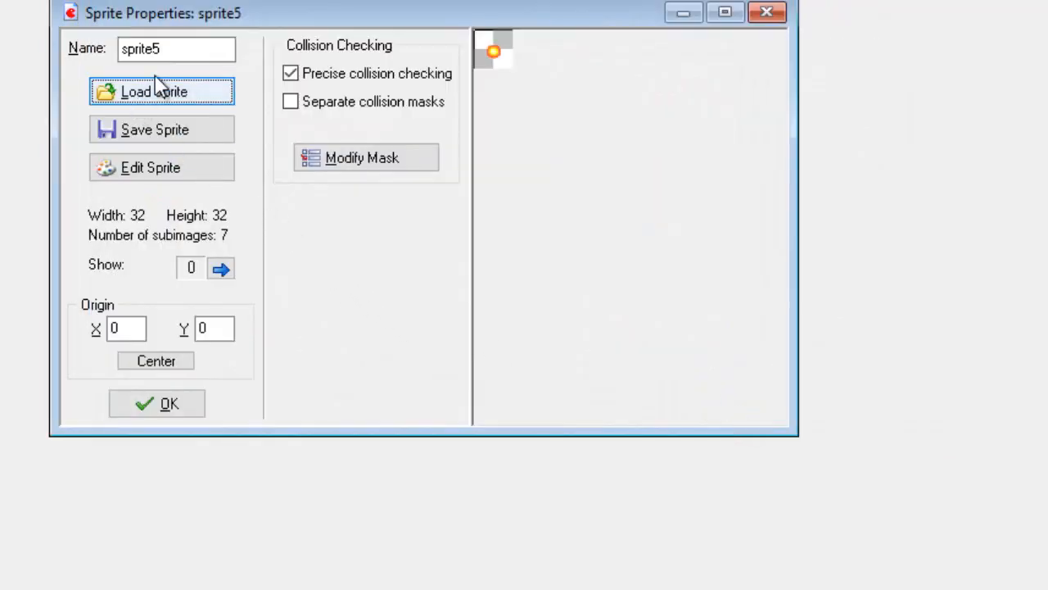
- Name the sprite spr_explode and accept its properties
left_click(183, 50)
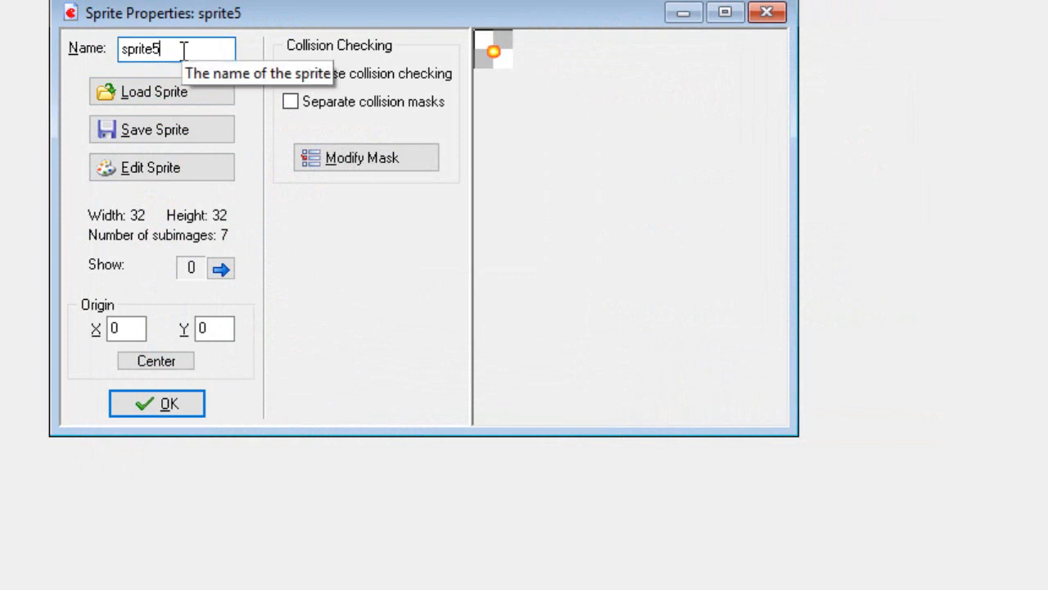
key("BackSpace")
key("BackSpace")
key("BackSpace")
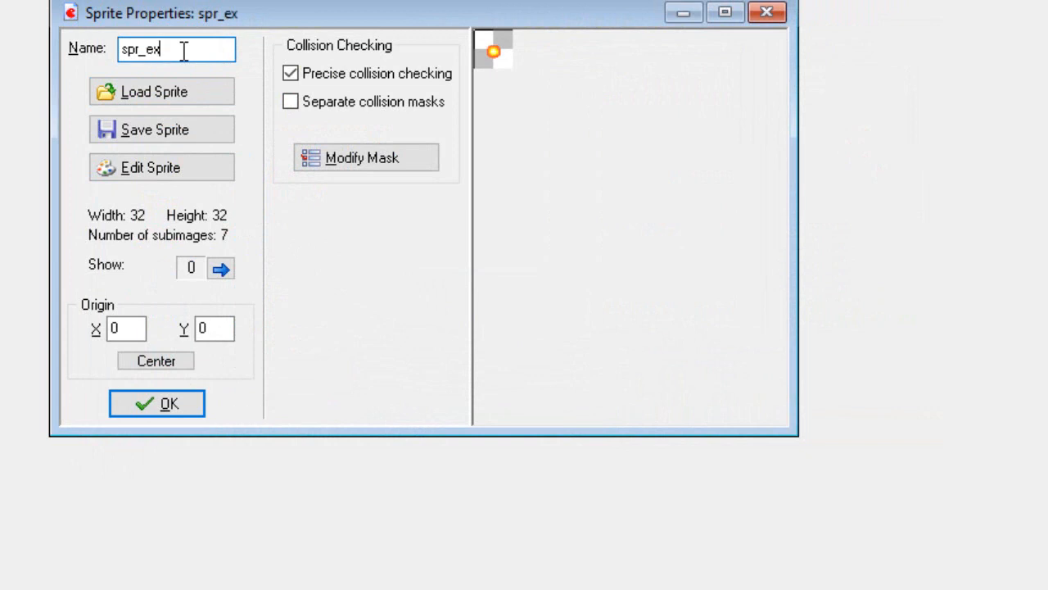
type("_explode")
left_click(162, 410)
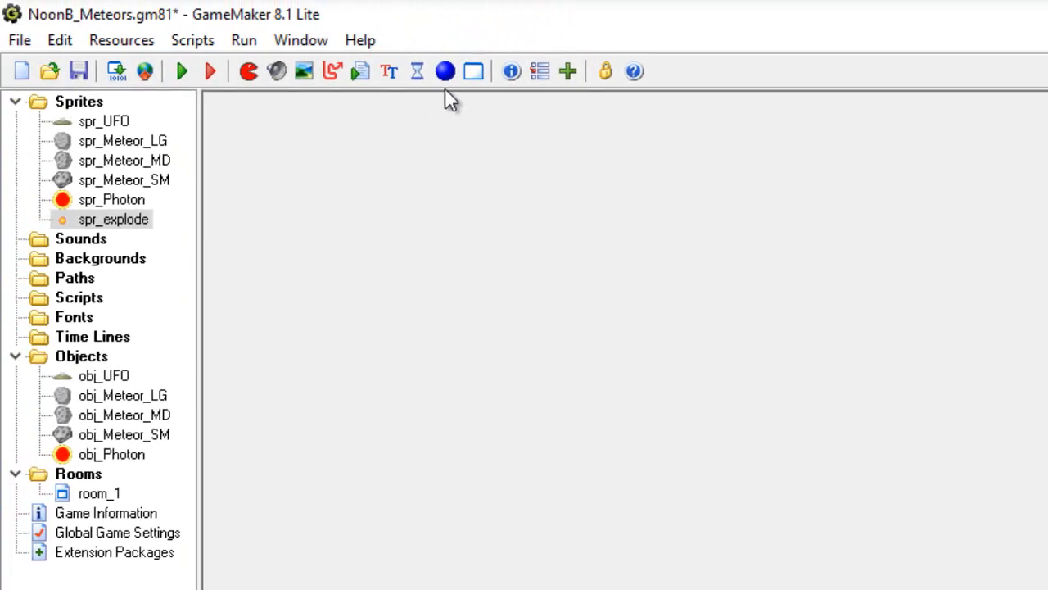
- Create a new object named obj_explode and assign it the spr_explode sprite
left_click(445, 71)
left_click_drag(449, 235, 295, 112)
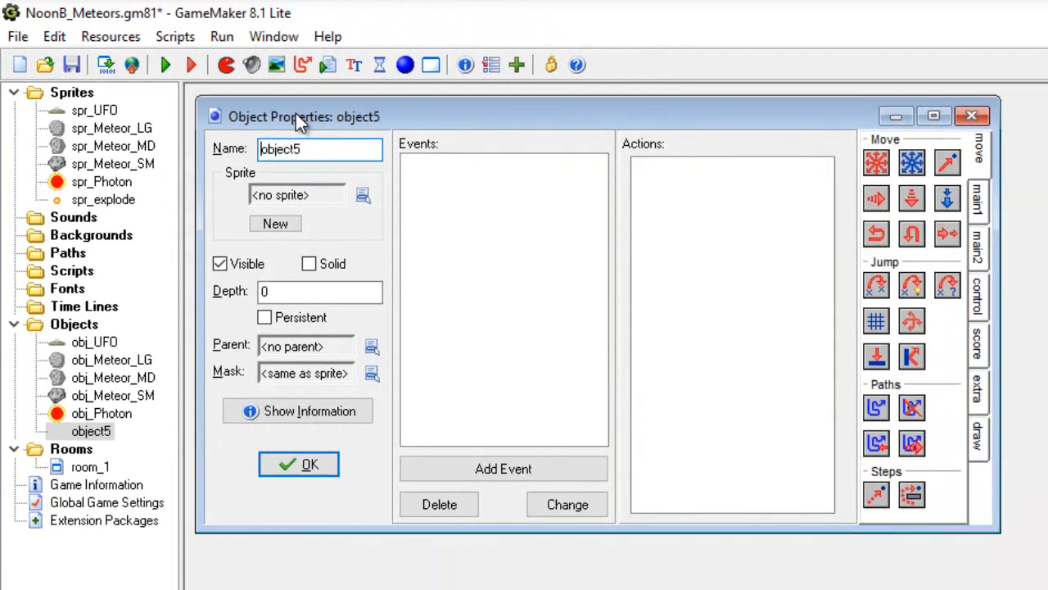
left_click(363, 195)
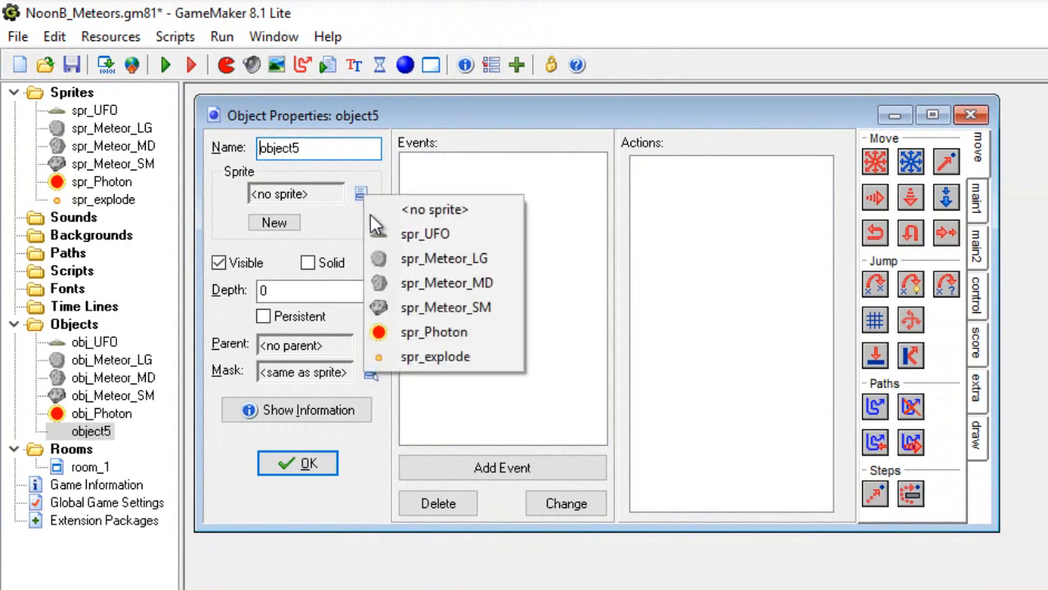
left_click(427, 356)
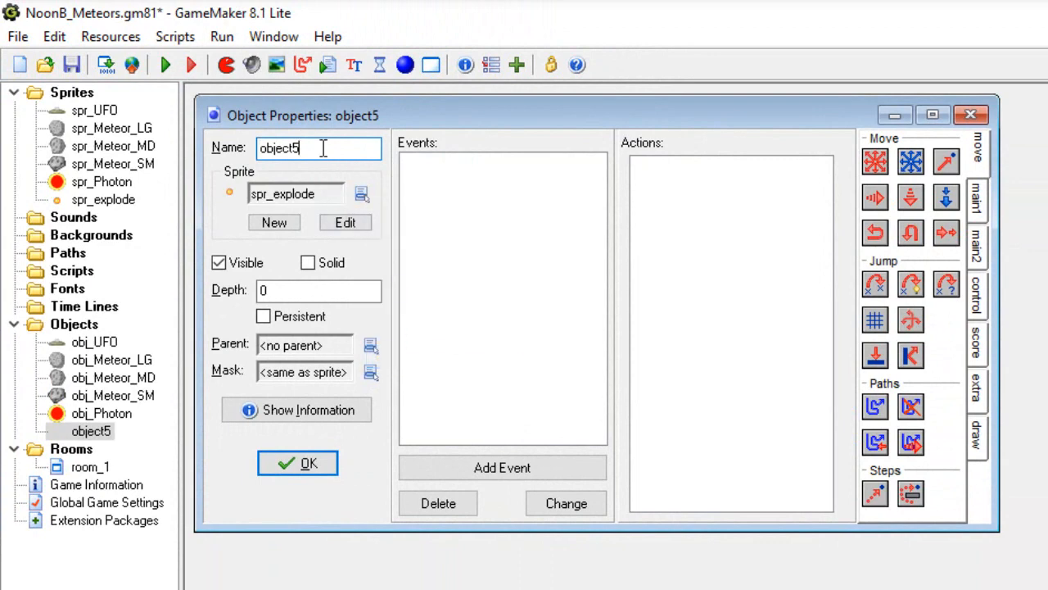
key("BackSpace")
key("BackSpace")
key("BackSpace")
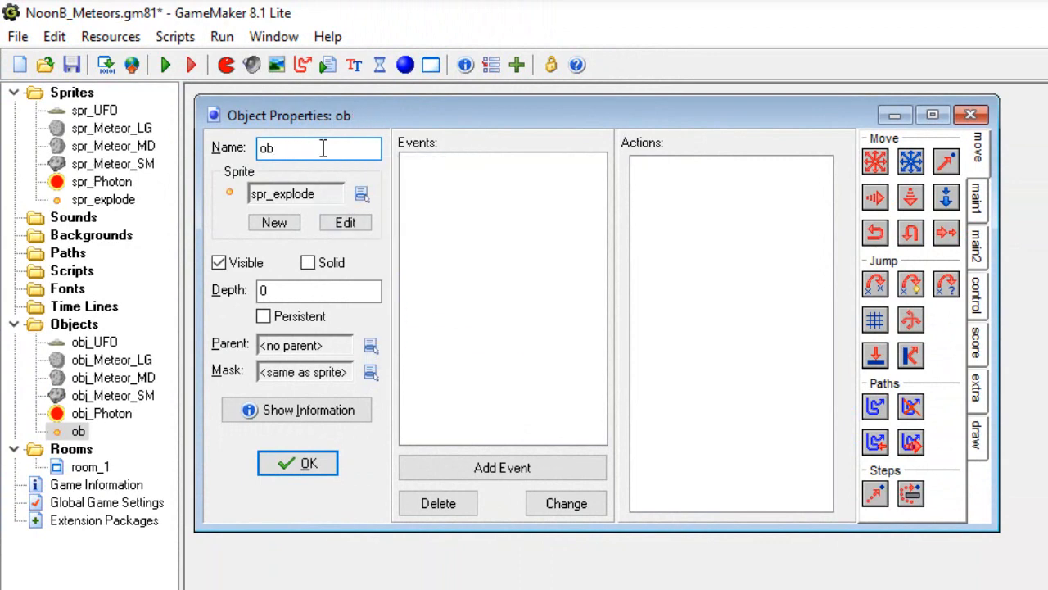
type("j_explode")
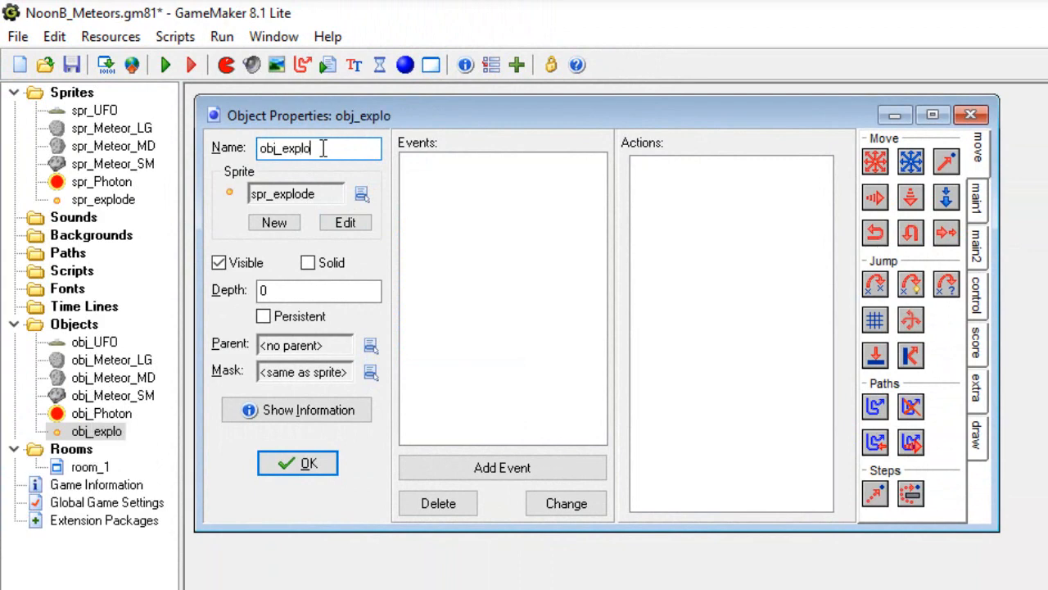
- Add an Animation End event to obj_explode with a Destroy Instance action applied to Self, and accept the object
left_click(495, 478)
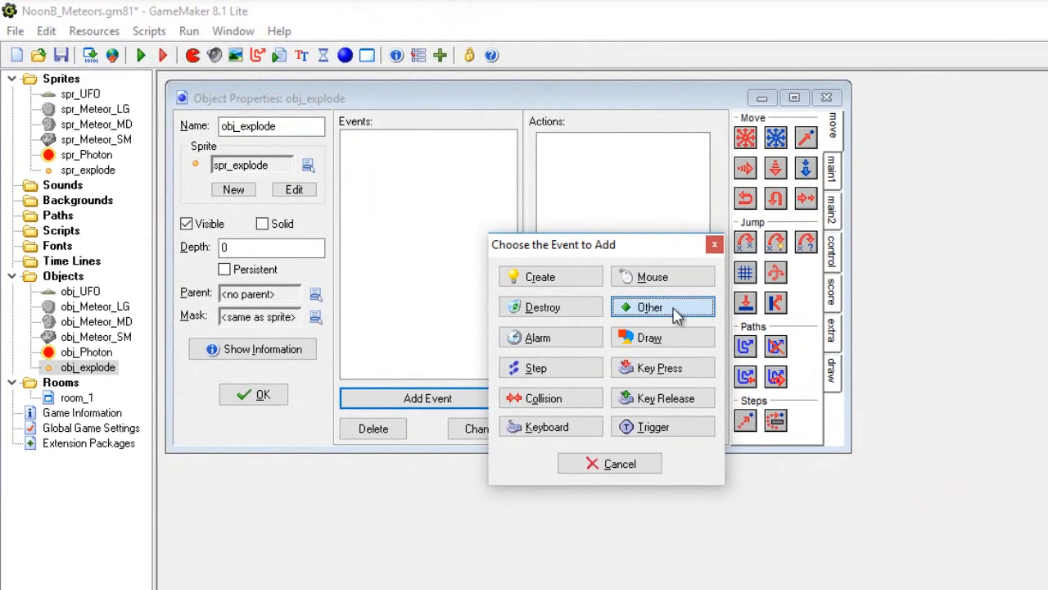
left_click(793, 369)
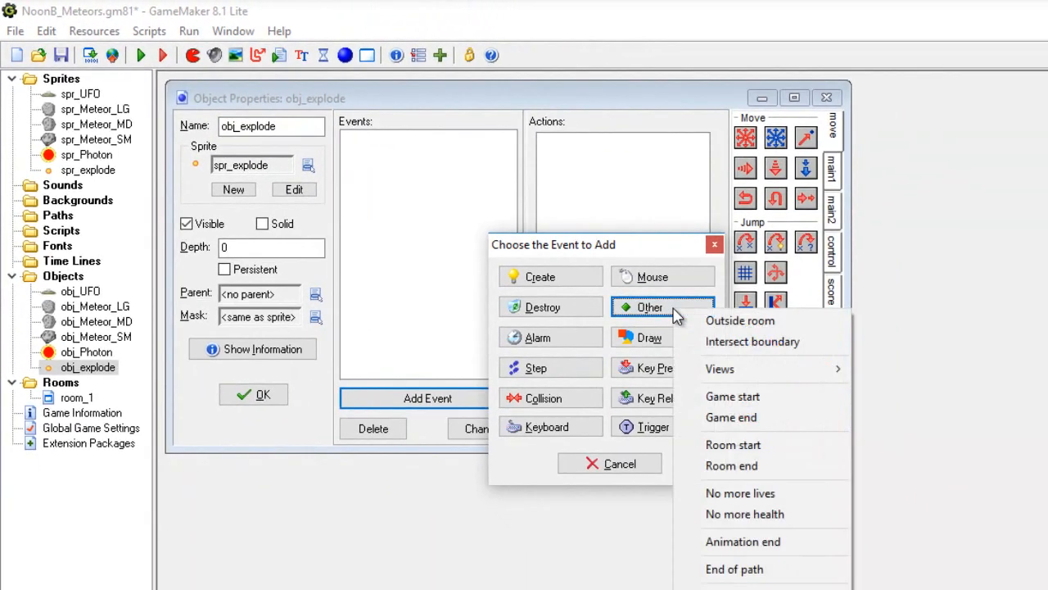
left_click(764, 542)
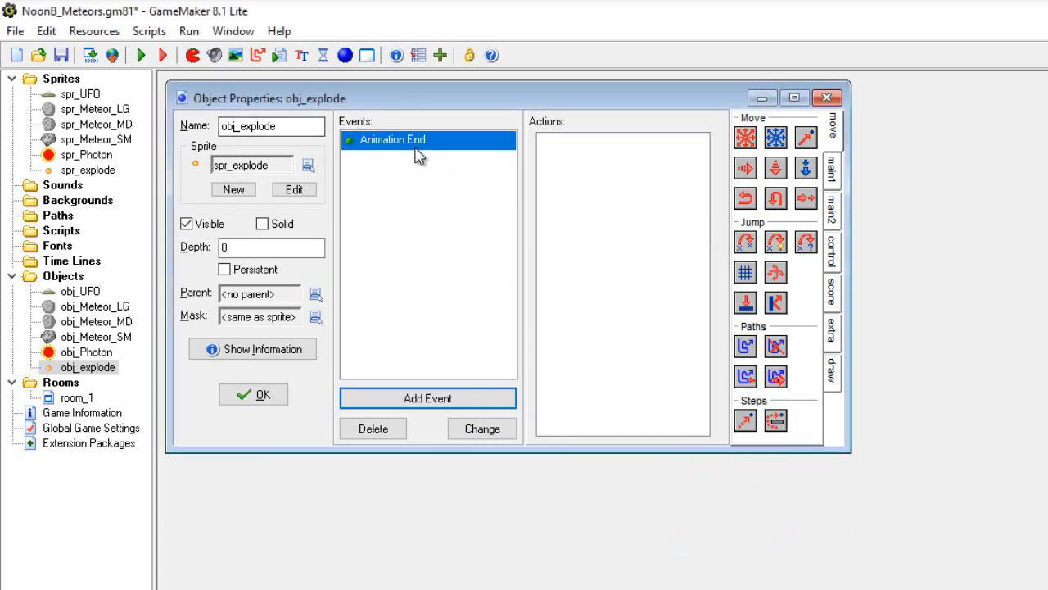
left_click(832, 175)
left_click_drag(780, 179, 611, 174)
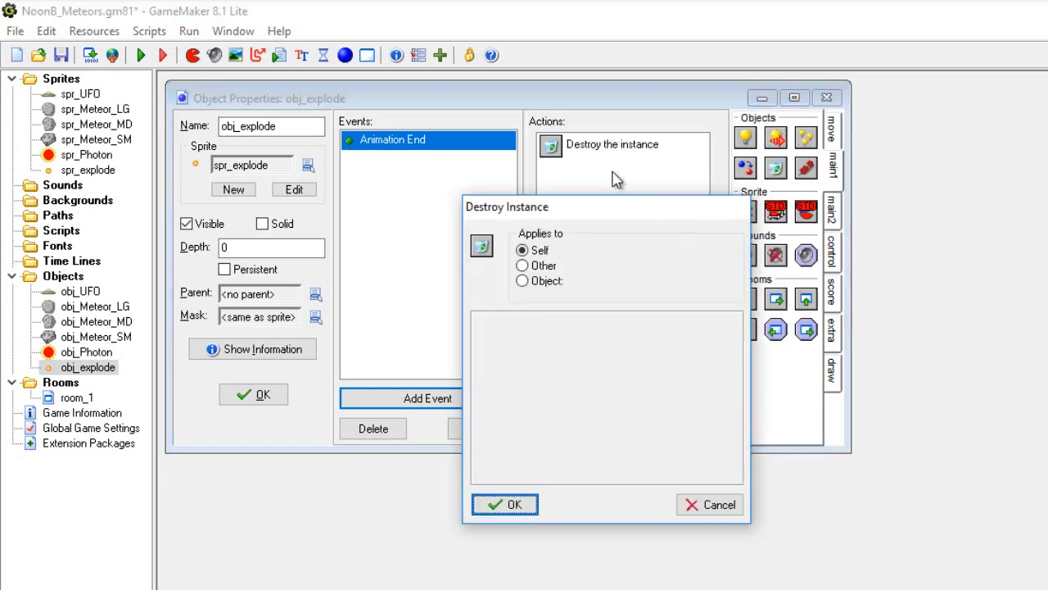
left_click(513, 504)
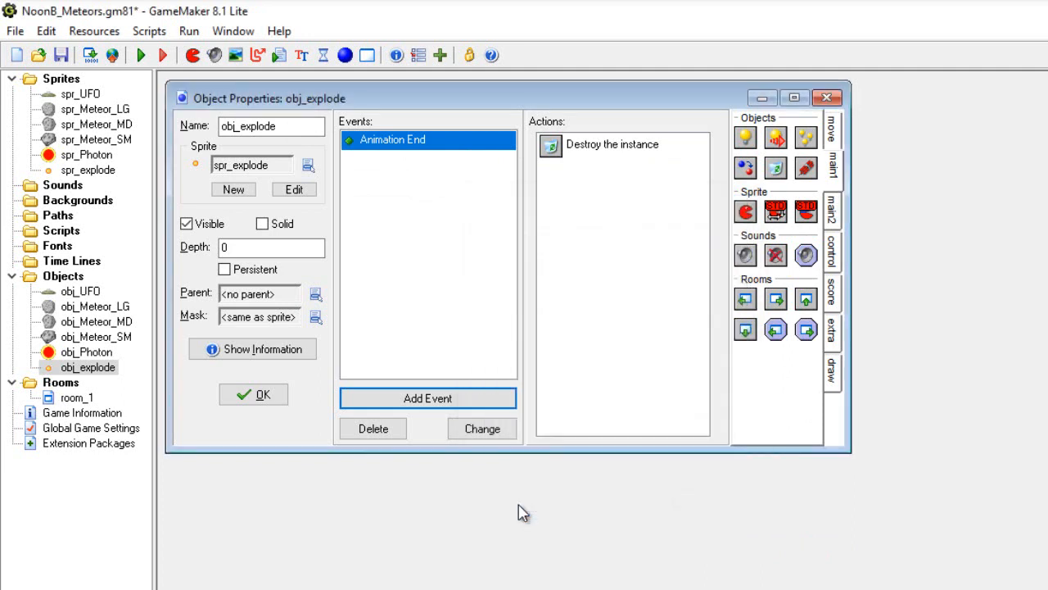
left_click(257, 396)
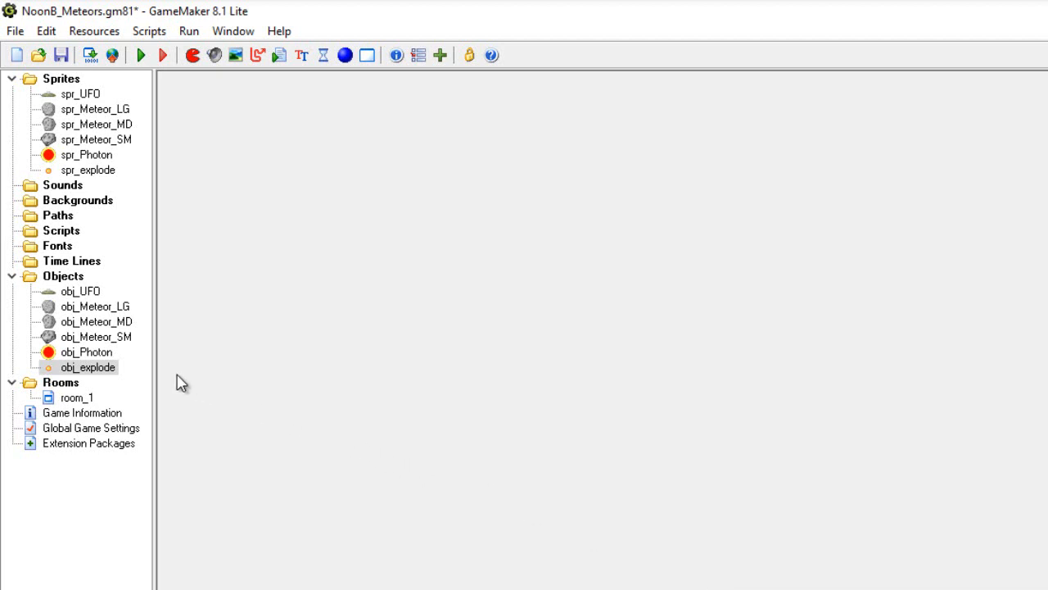
- Add a collision event with obj_Meteor_LG to the obj_Photon object
double_click(96, 358)
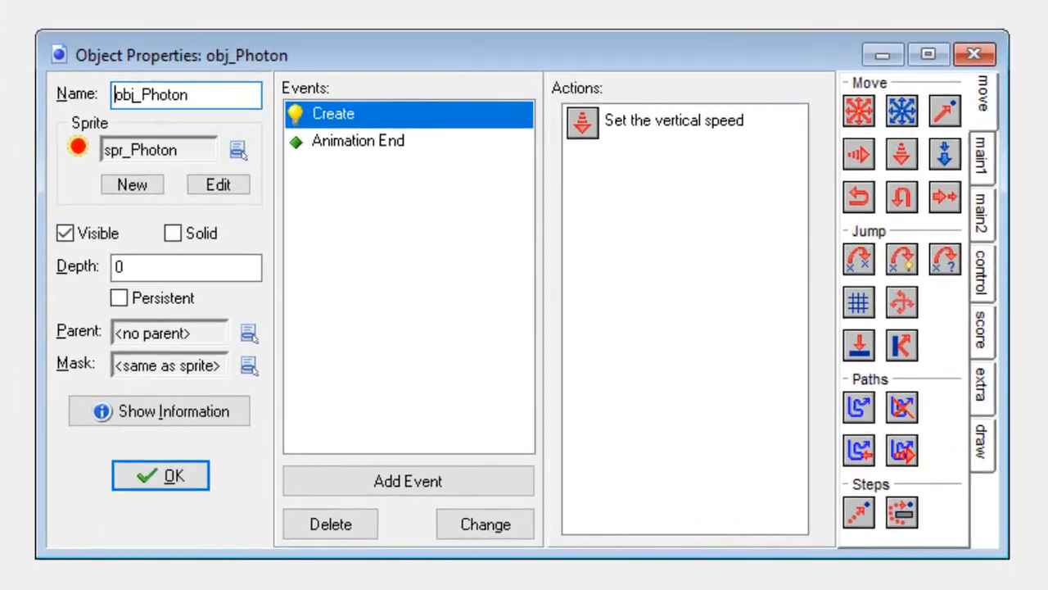
left_click(385, 483)
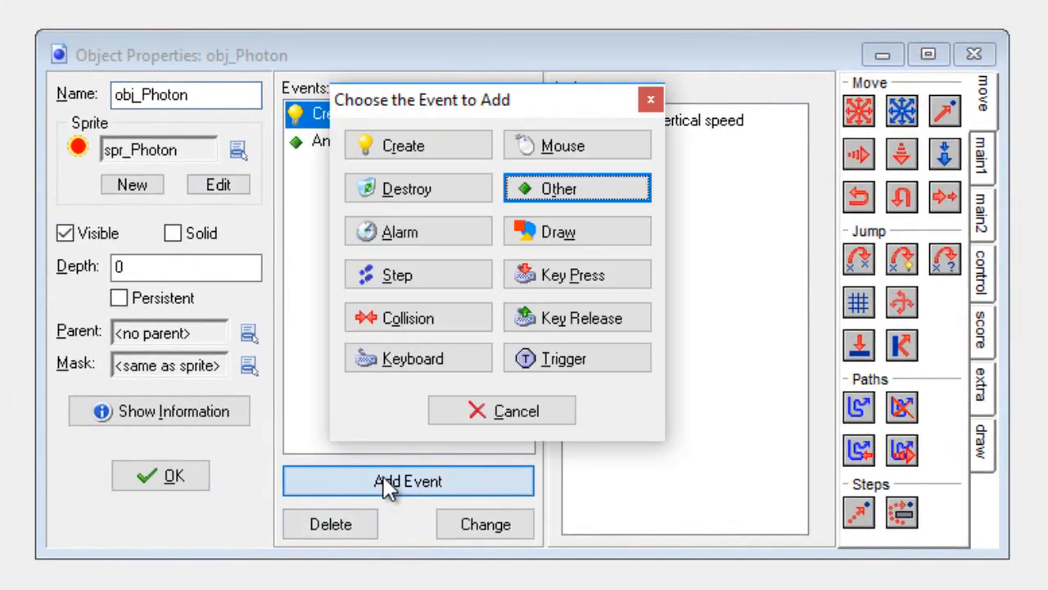
left_click(398, 317)
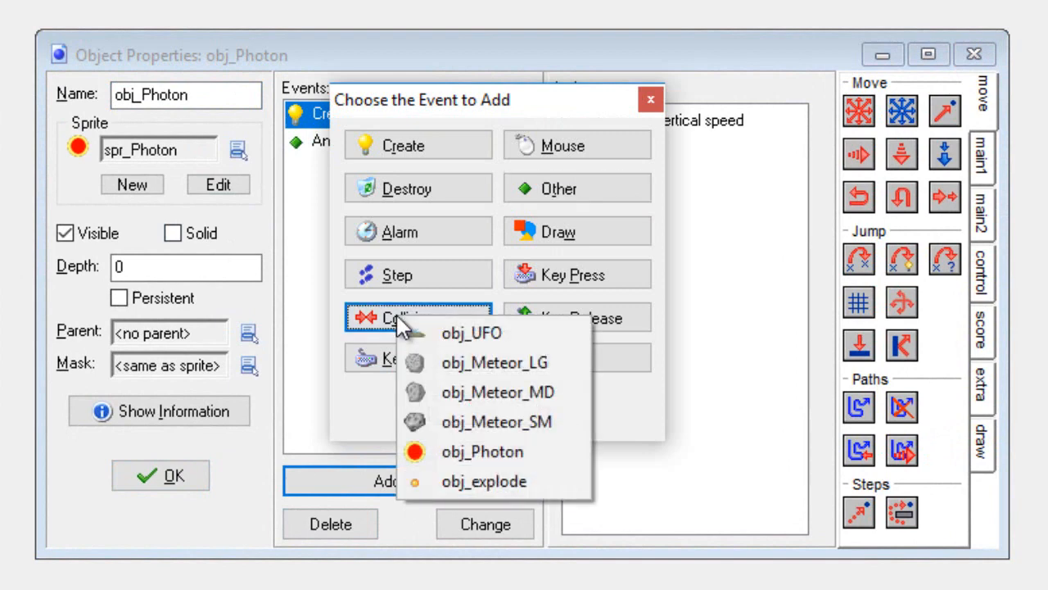
left_click(464, 369)
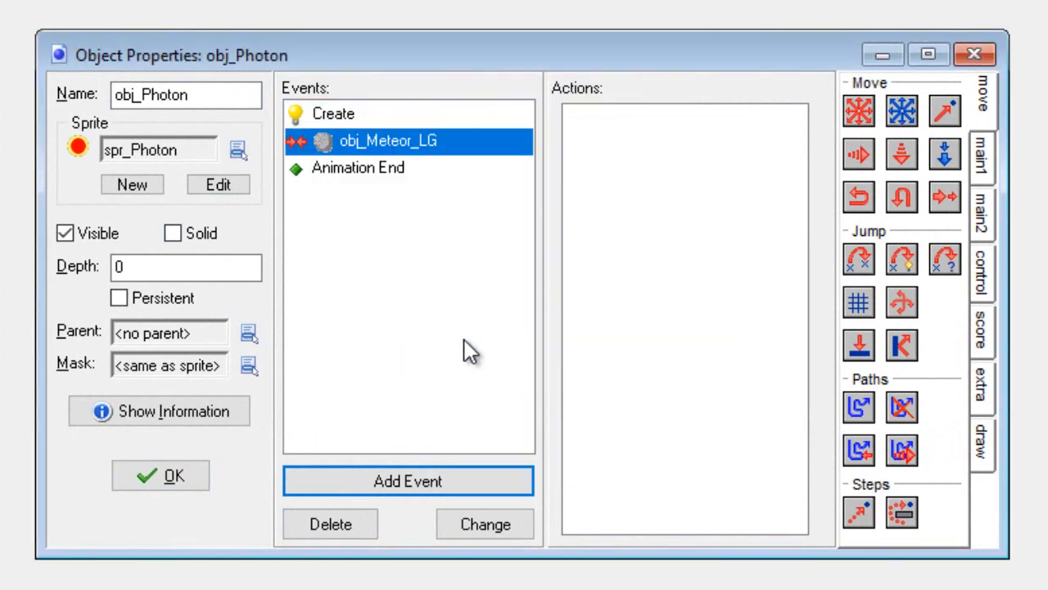
- Add a Create Instance action for obj_explode to the collision event, applied to obj_Meteor_LG with Relative enabled, and save the game
left_click(990, 161)
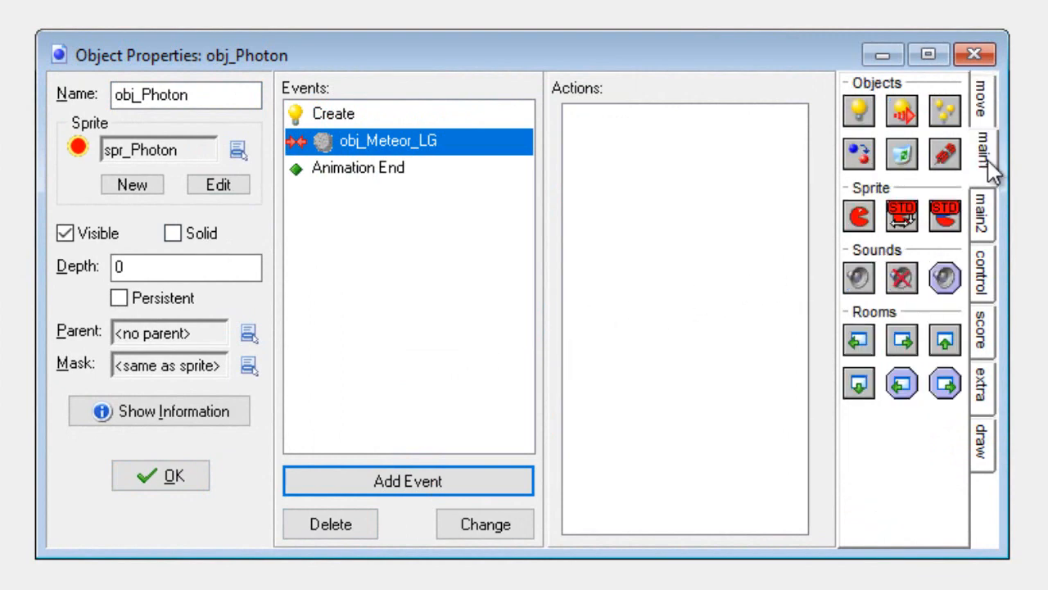
left_click_drag(864, 112, 698, 136)
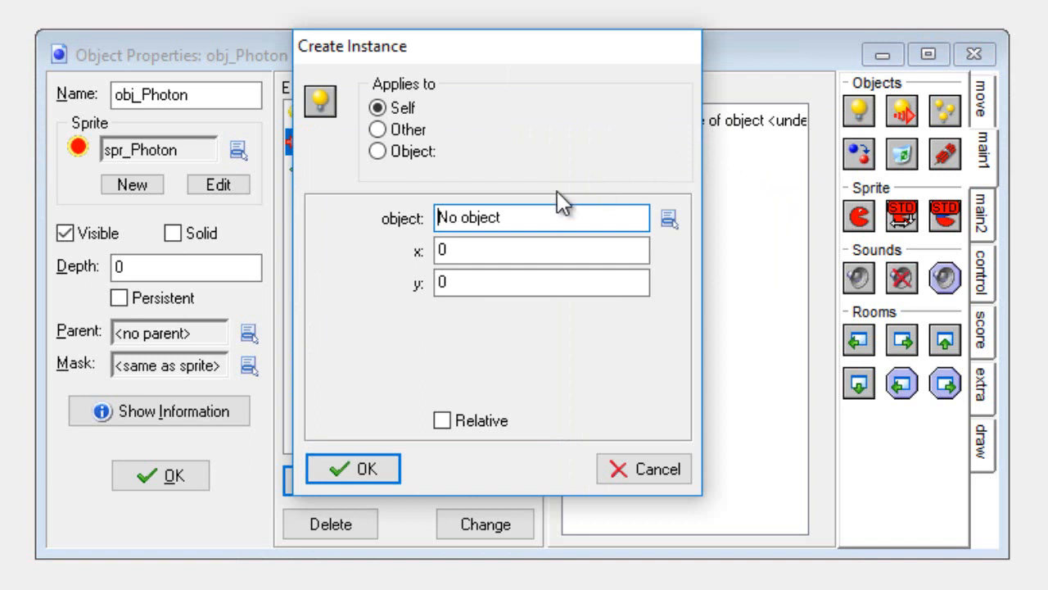
left_click(378, 130)
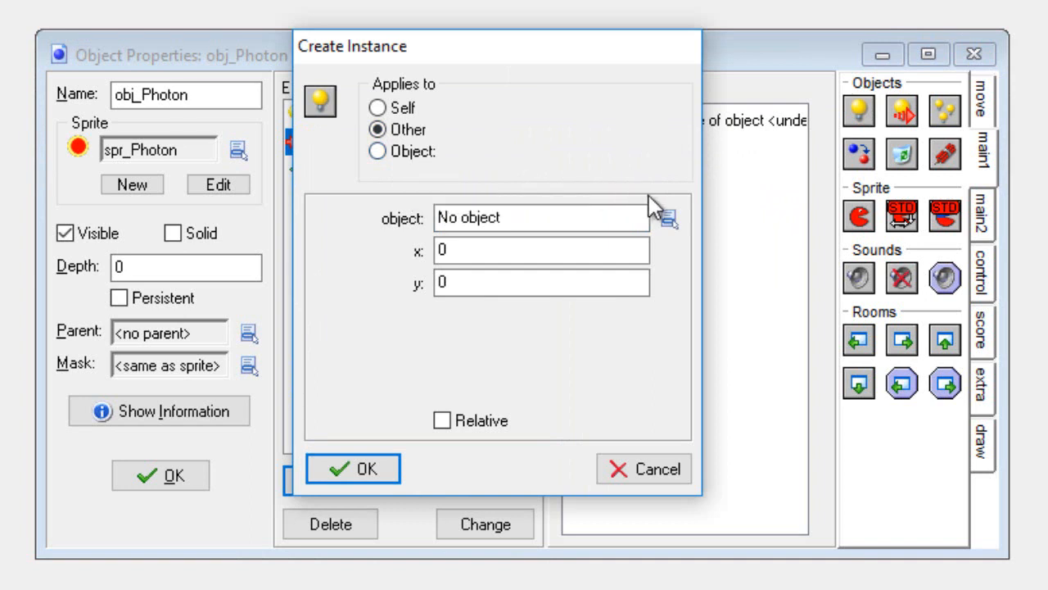
left_click(668, 218)
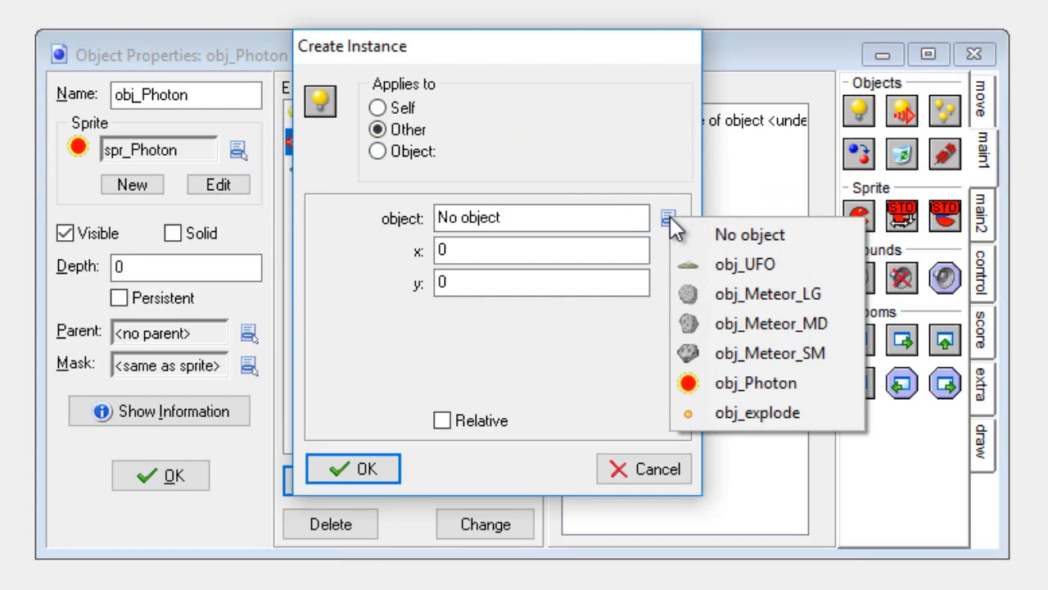
left_click(752, 412)
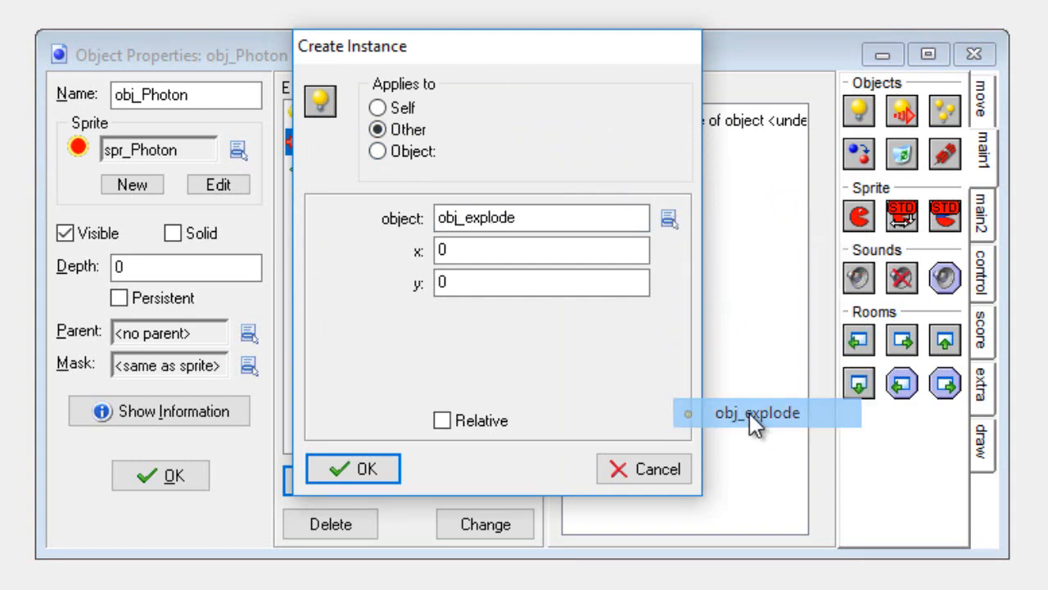
left_click(379, 152)
left_click(670, 154)
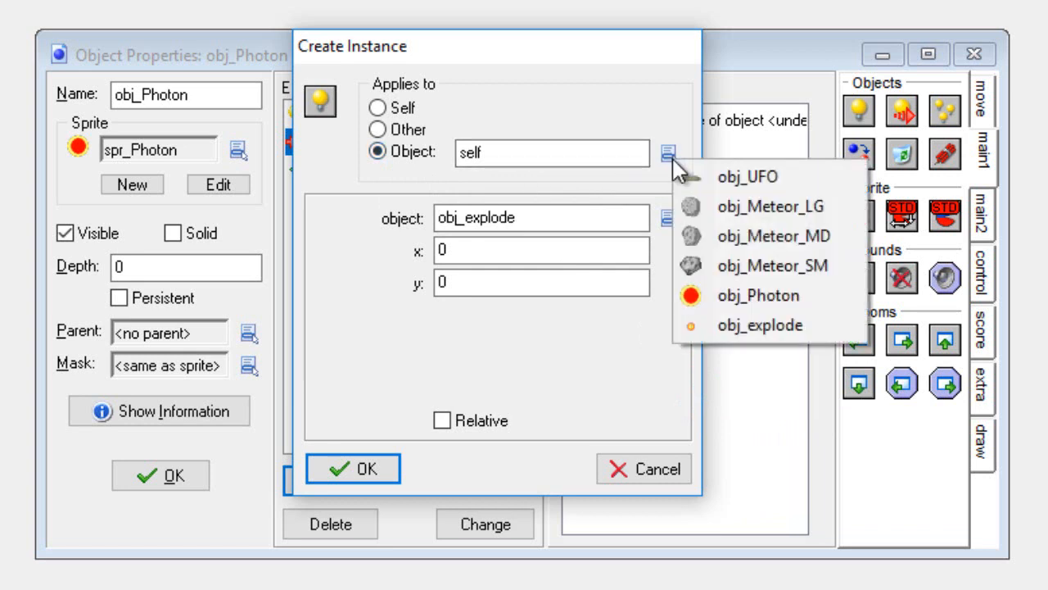
left_click(721, 206)
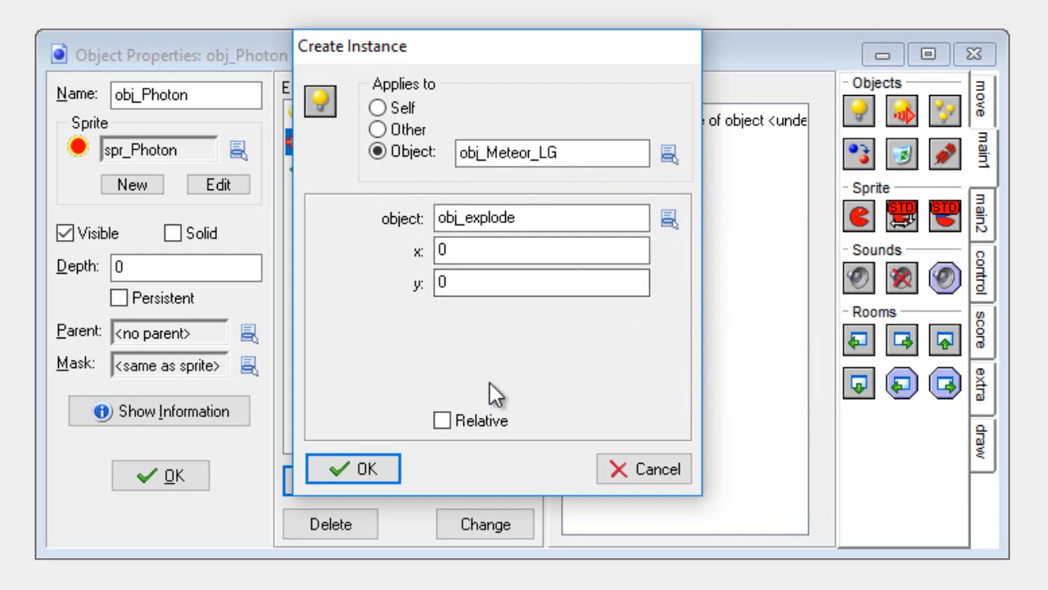
left_click(452, 421)
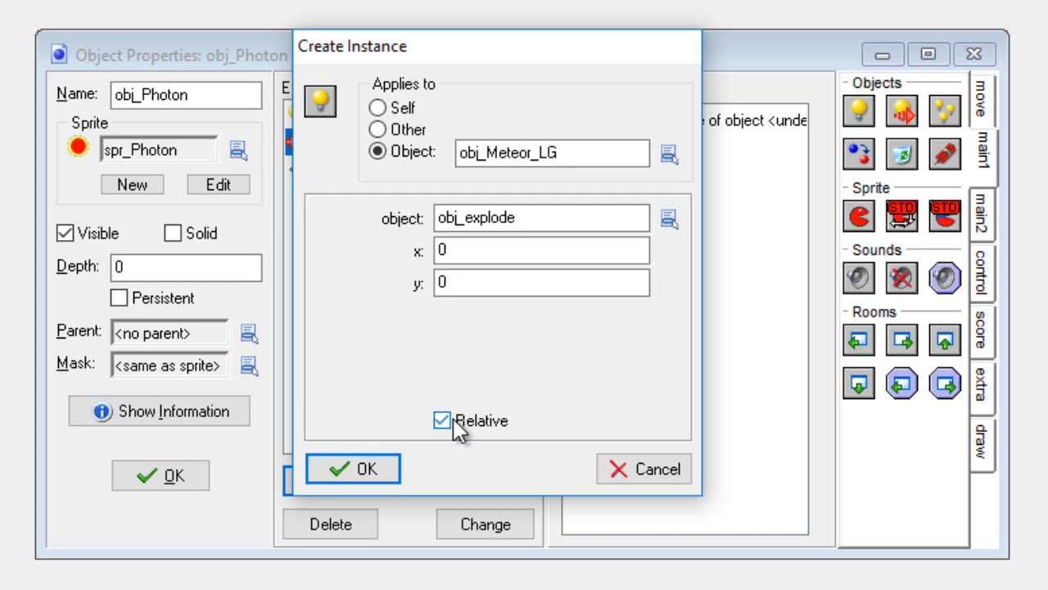
left_click(354, 473)
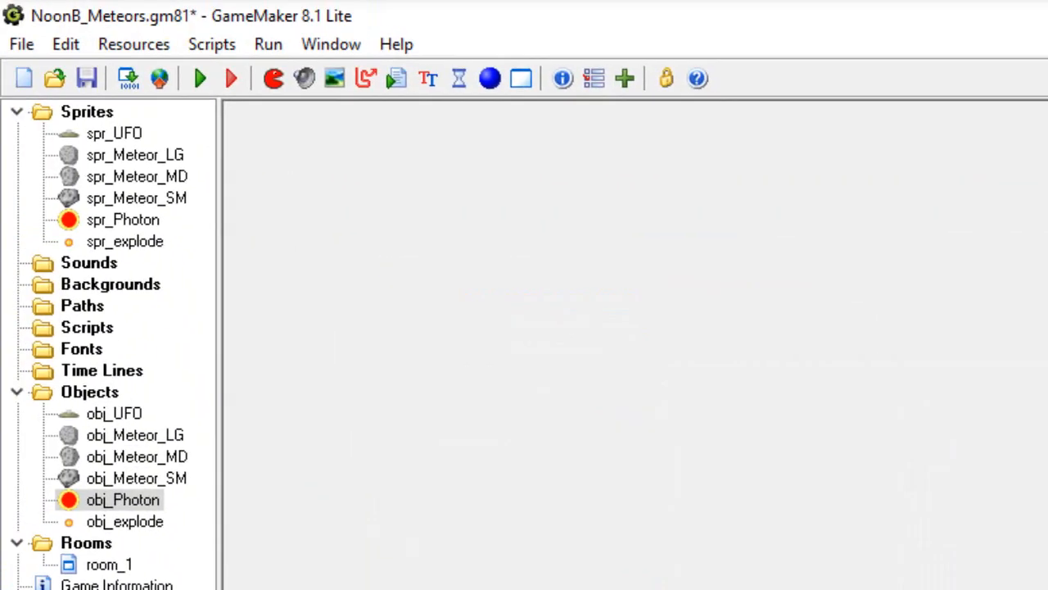
left_click(23, 43)
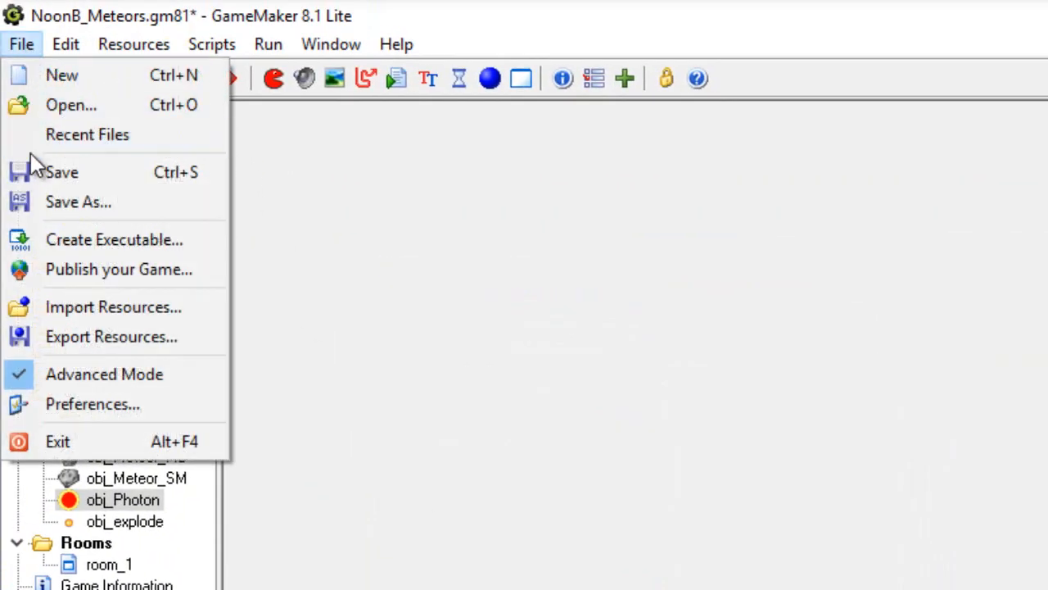
left_click(38, 171)
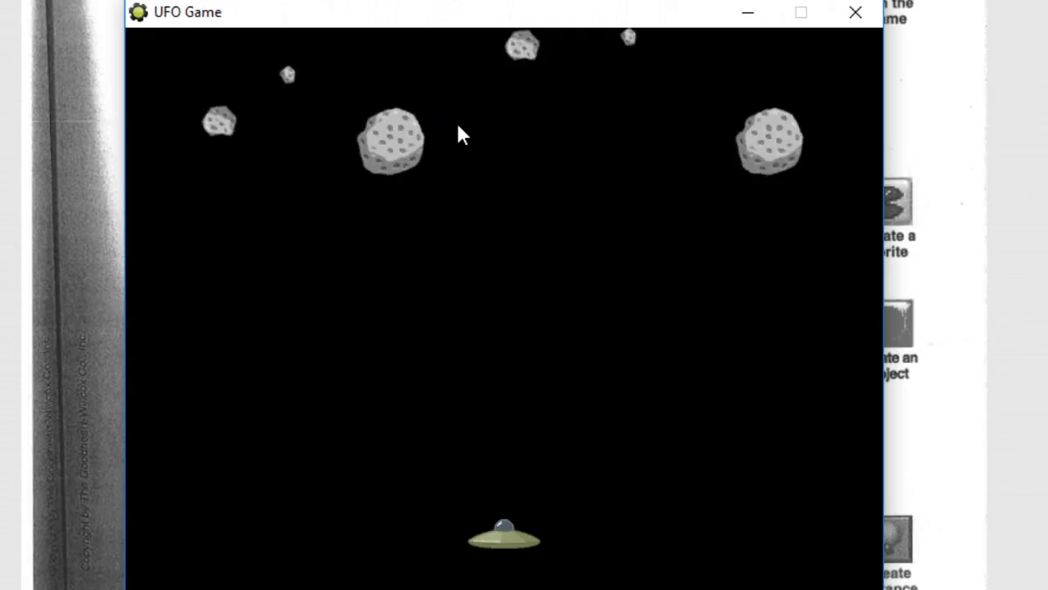
- Test the running game by moving the UFO left beneath the nearest large meteor and firing photons at it
key("Left")
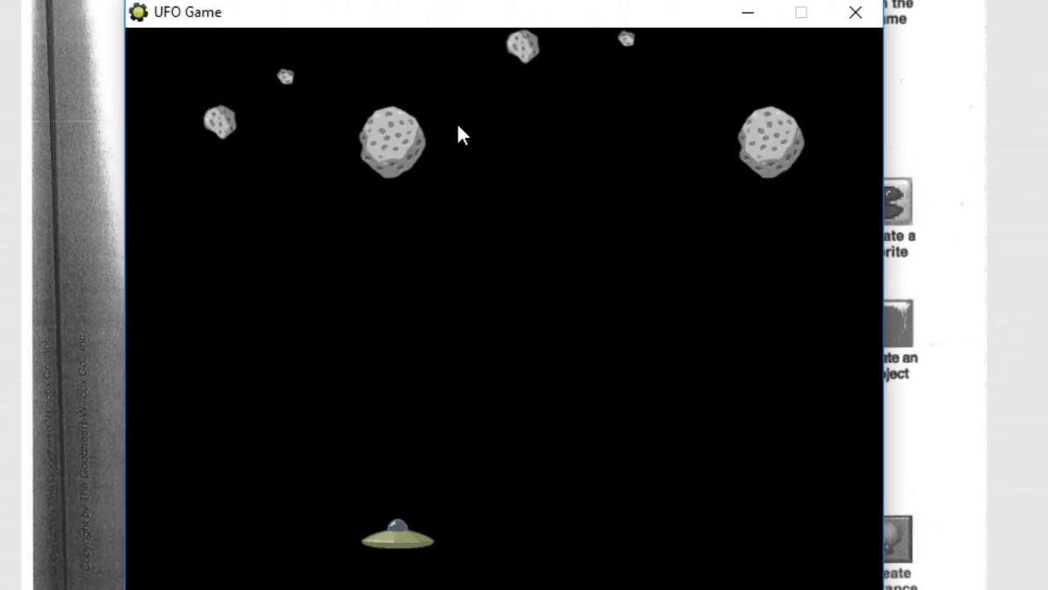
key("space")
key("space")
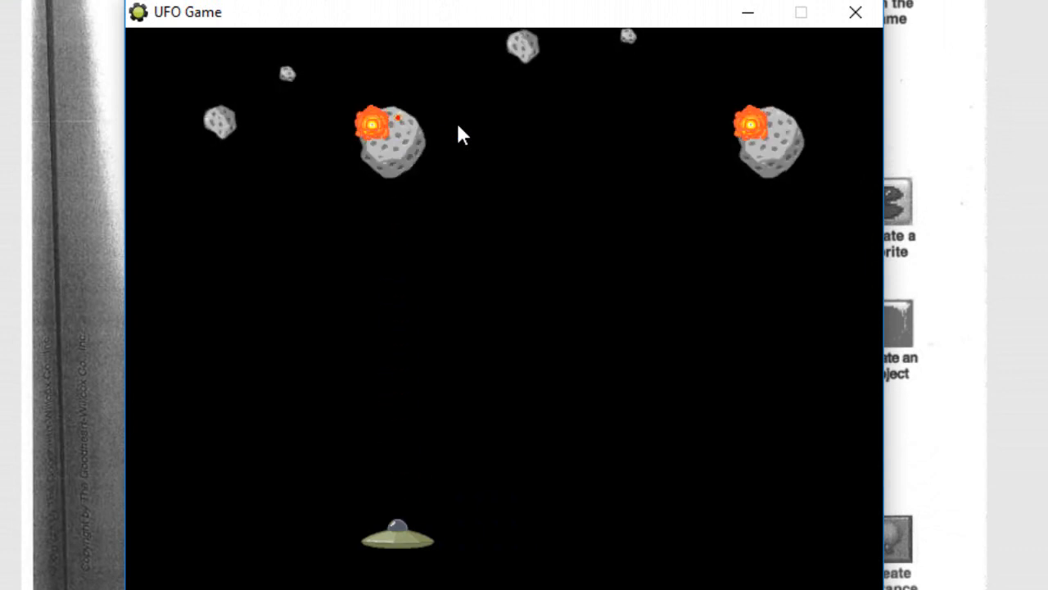
key("space")
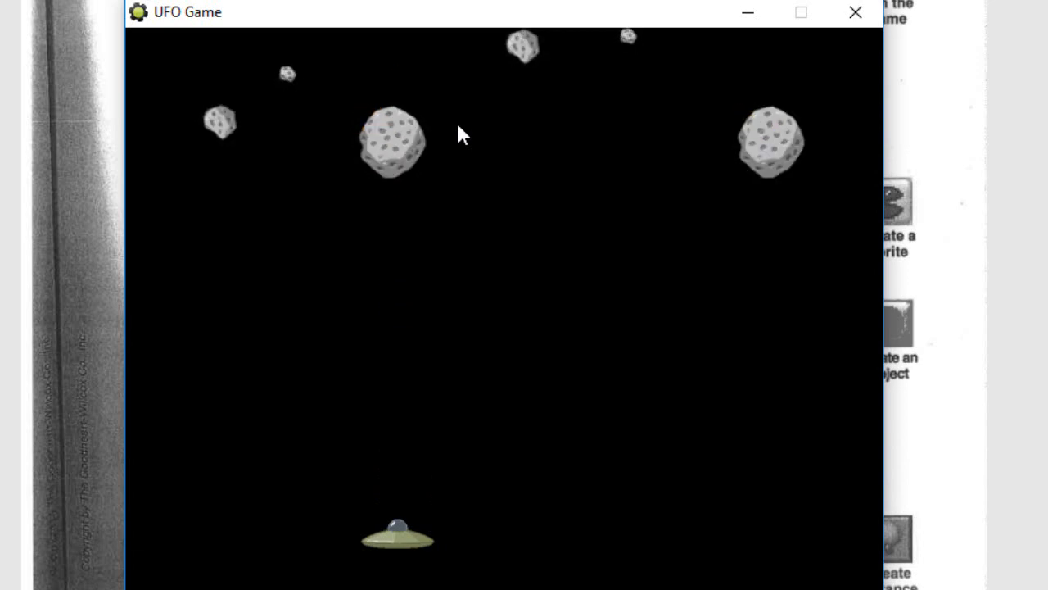
- Close the running game and center the origin of the spr_Meteor_LG sprite, accepting the sprite properties
left_click(856, 12)
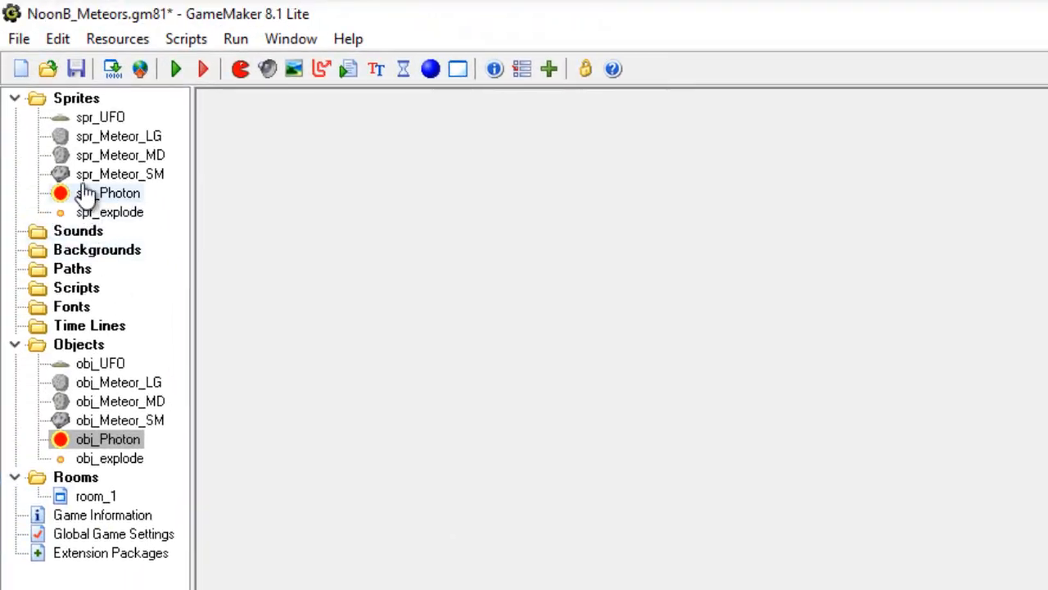
double_click(93, 139)
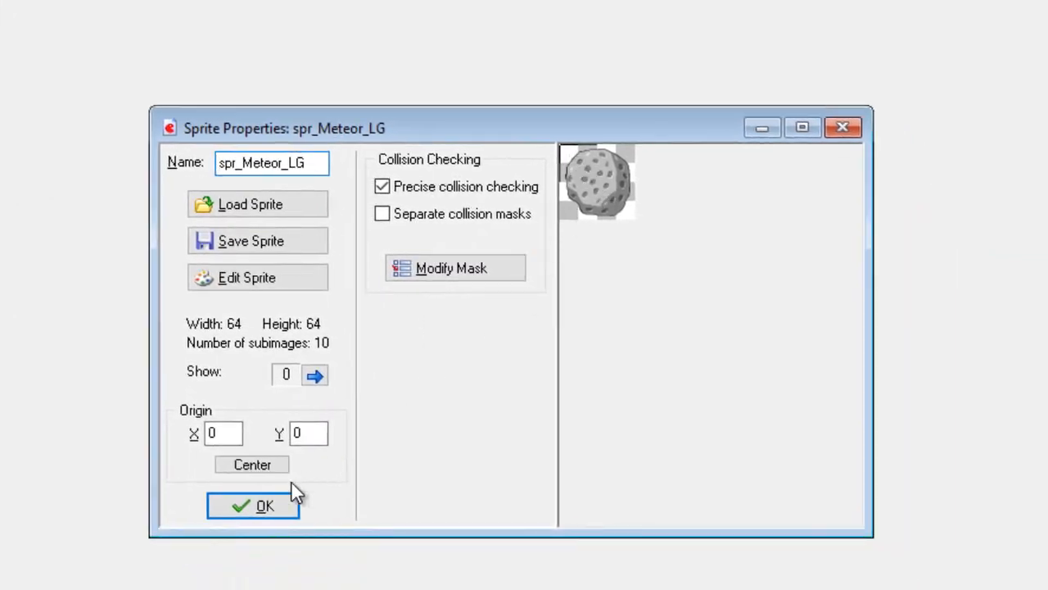
left_click(267, 465)
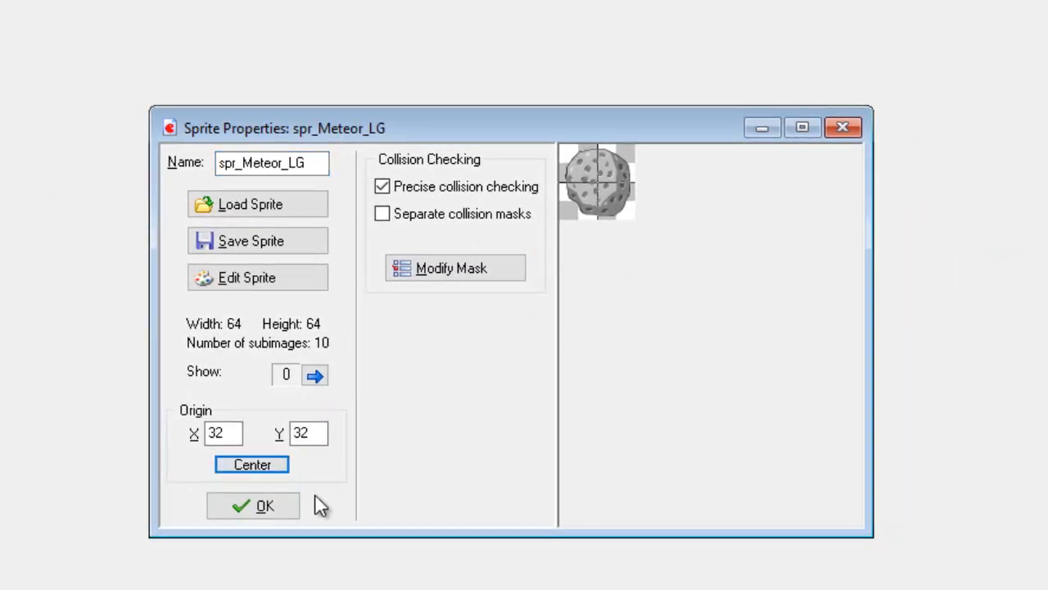
left_click(260, 506)
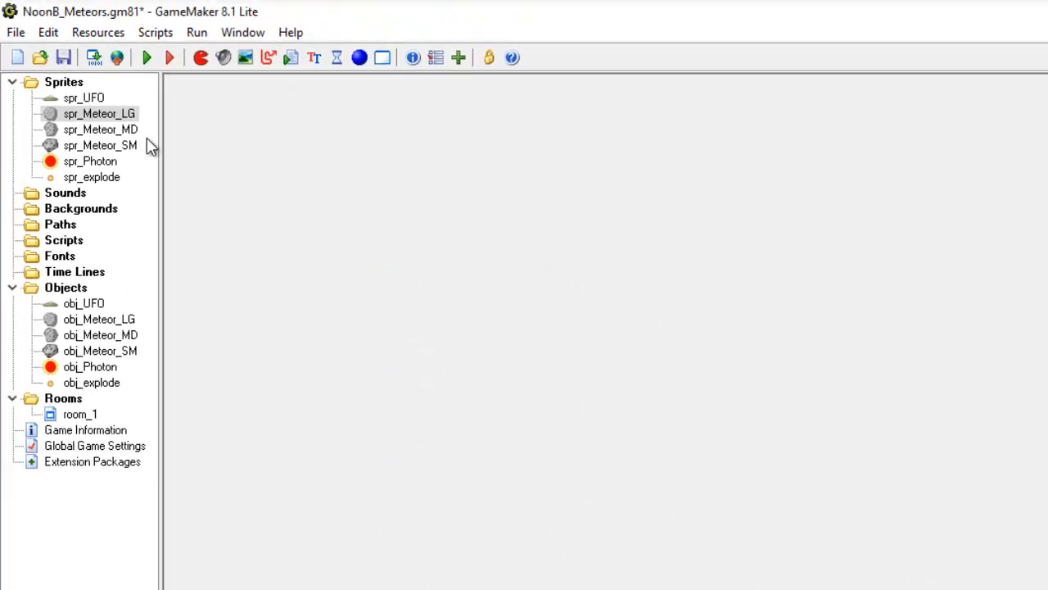
- Center the origin of the spr_Meteor_MD sprite and accept its properties
double_click(100, 129)
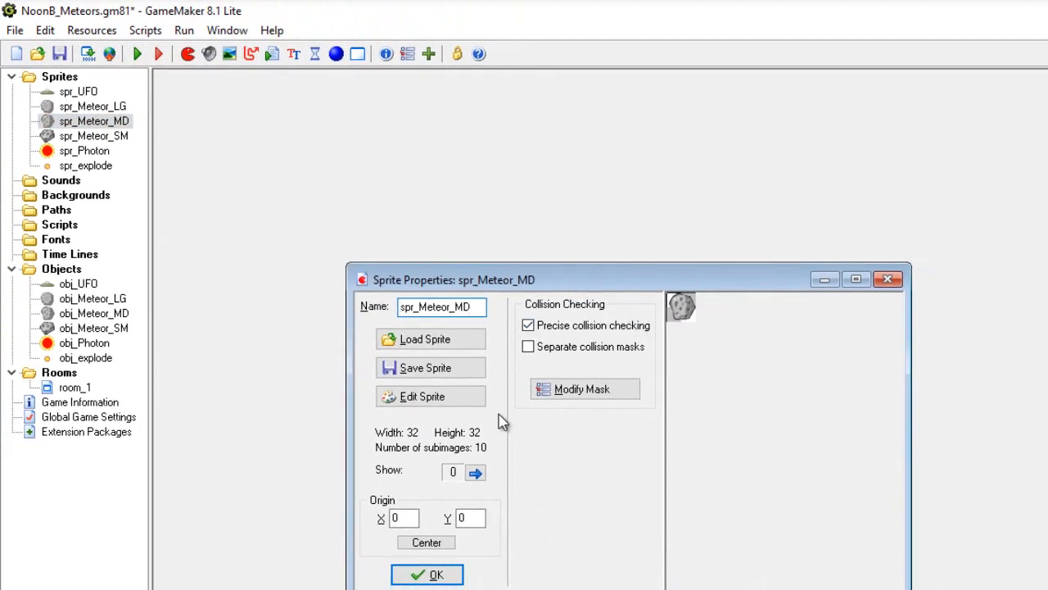
left_click(430, 573)
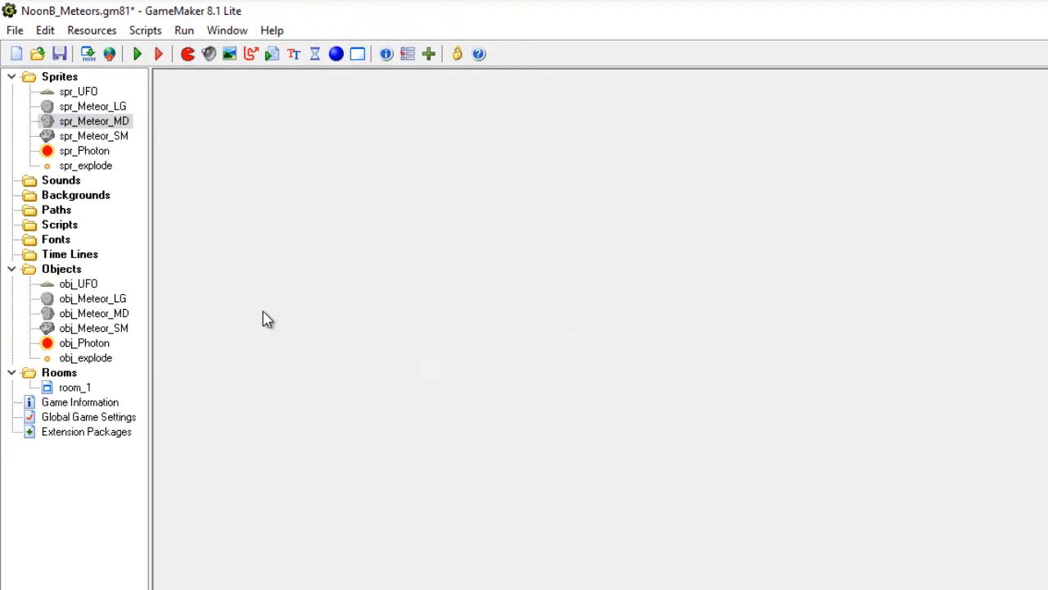
double_click(99, 122)
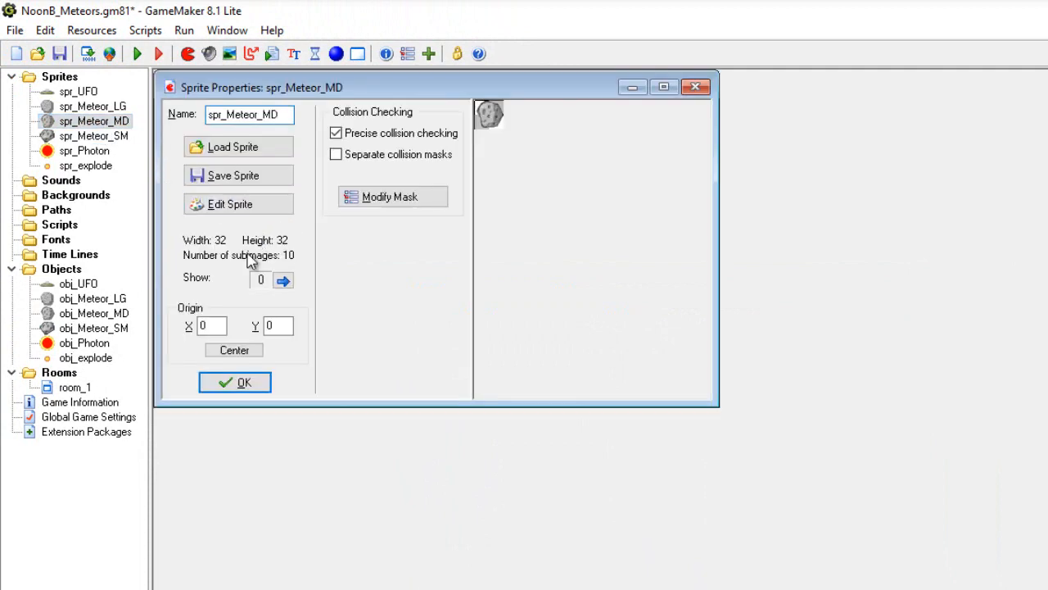
left_click(234, 350)
left_click(235, 382)
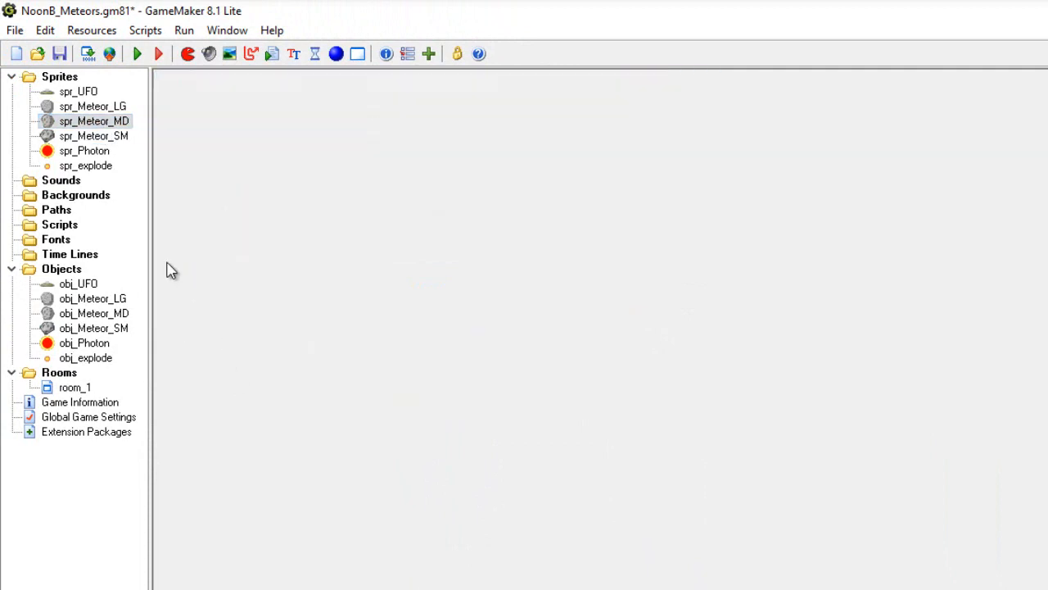
- Center the origin of the spr_Meteor_SM sprite and accept its properties
double_click(93, 136)
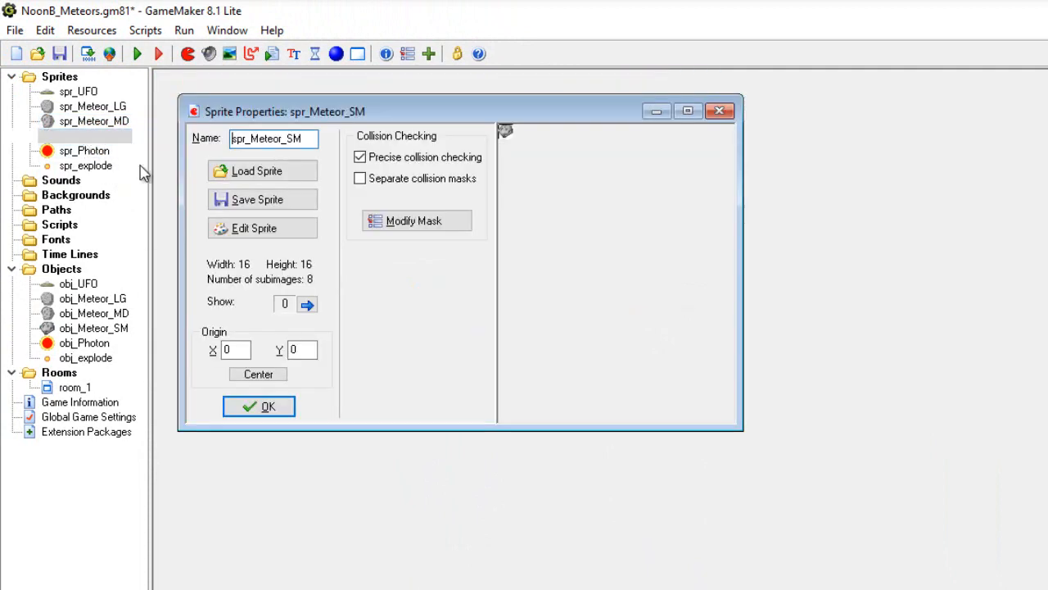
left_click(258, 375)
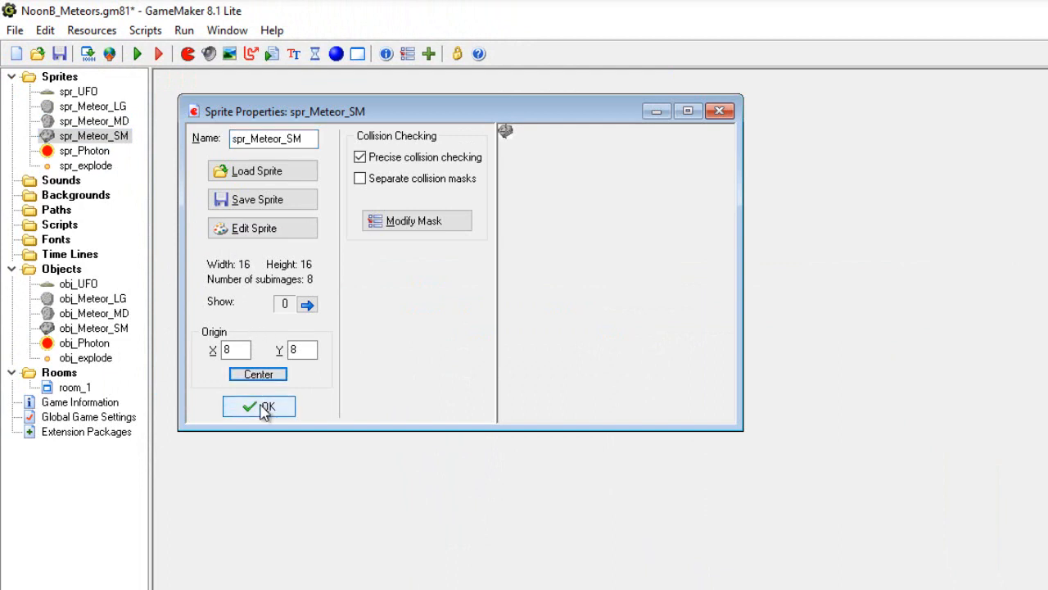
left_click(264, 407)
- Check the origin of spr_Photon, center the origin of spr_explode, and accept both sprites
double_click(89, 152)
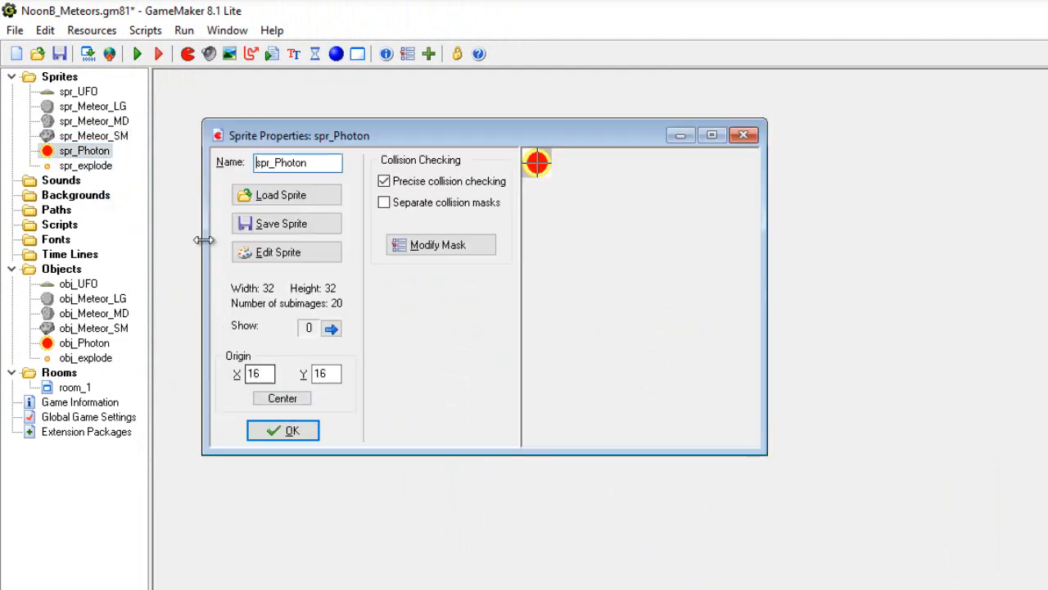
double_click(89, 167)
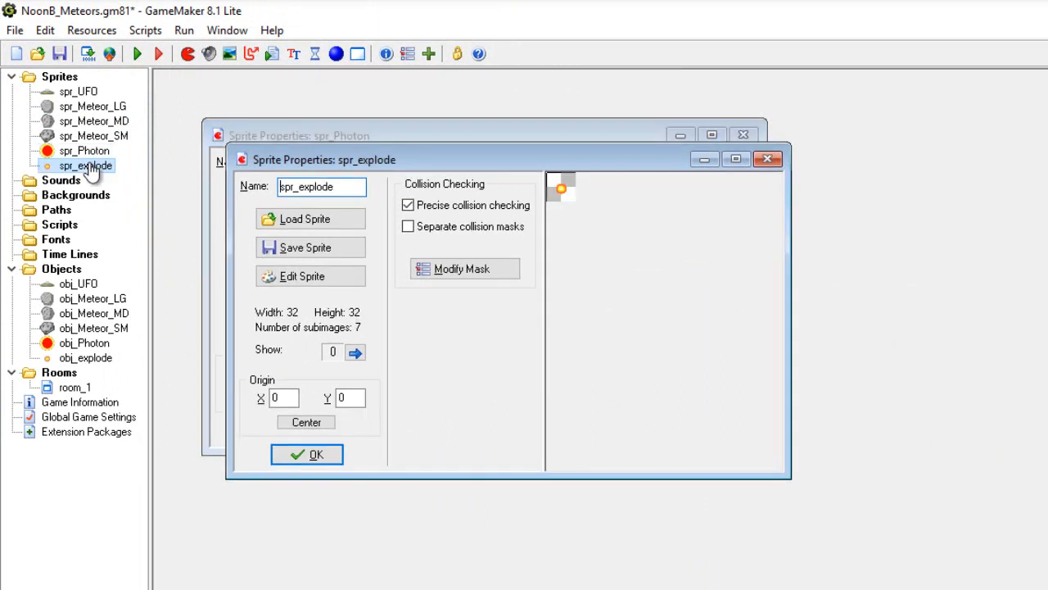
left_click(316, 423)
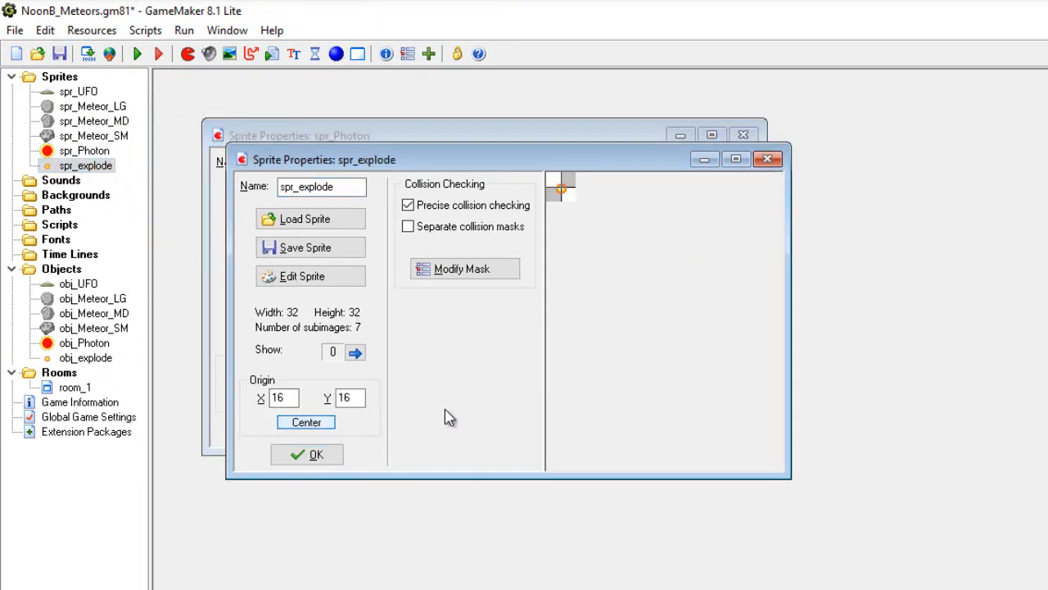
left_click(328, 456)
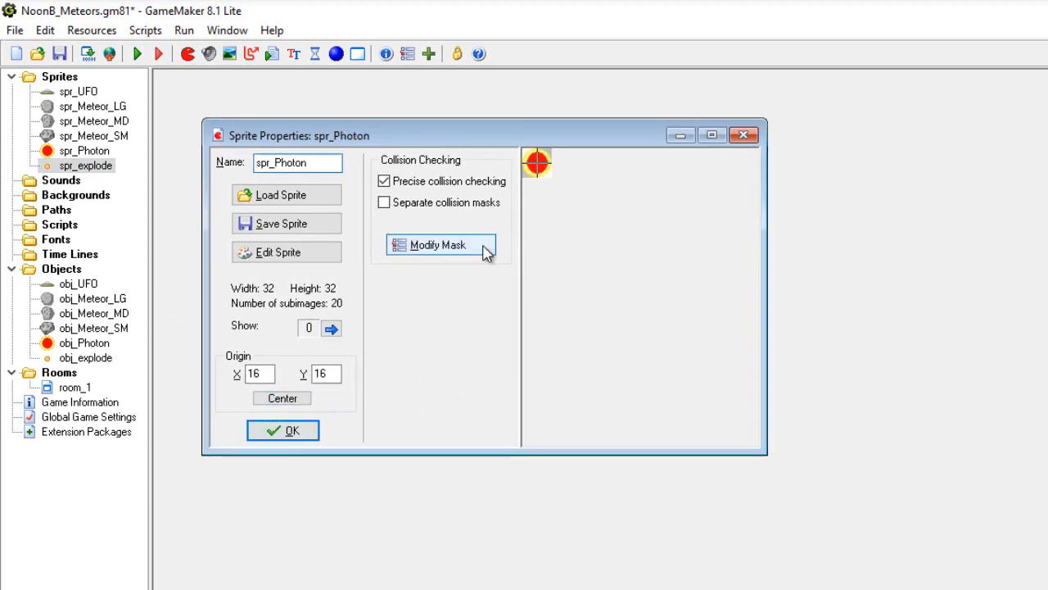
left_click(291, 430)
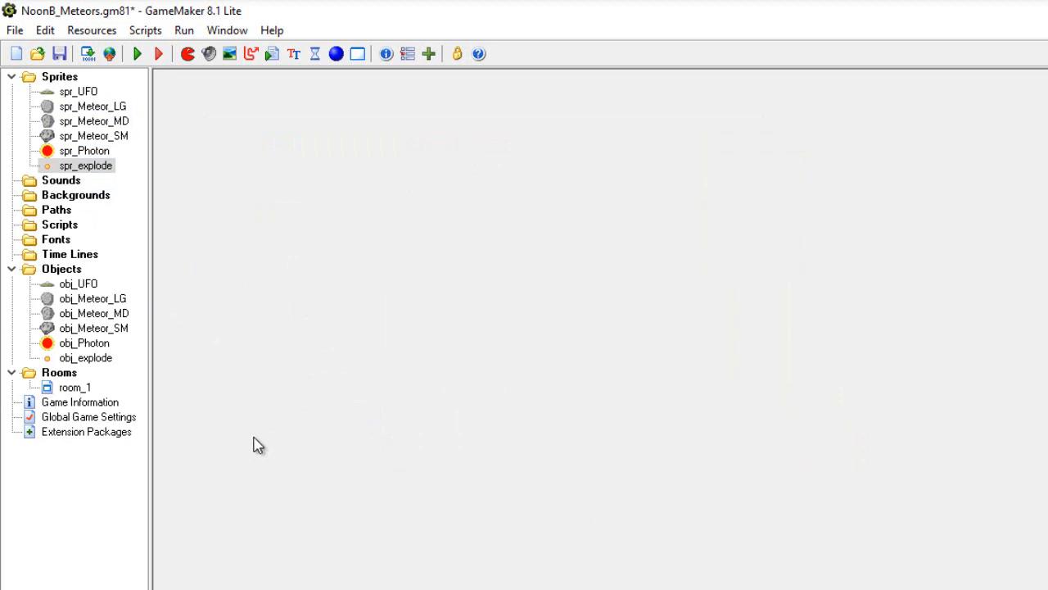
- Insert a Start Block action before the Create Instance action in obj_Photon's obj_Meteor_LG collision event, and check the Create Instance settings
double_click(84, 343)
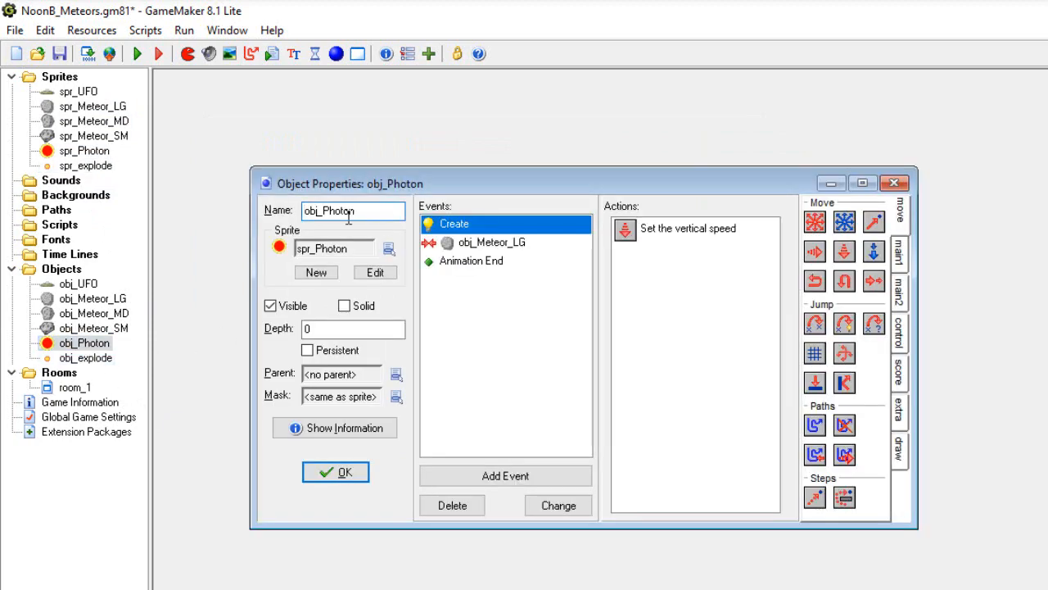
left_click(484, 243)
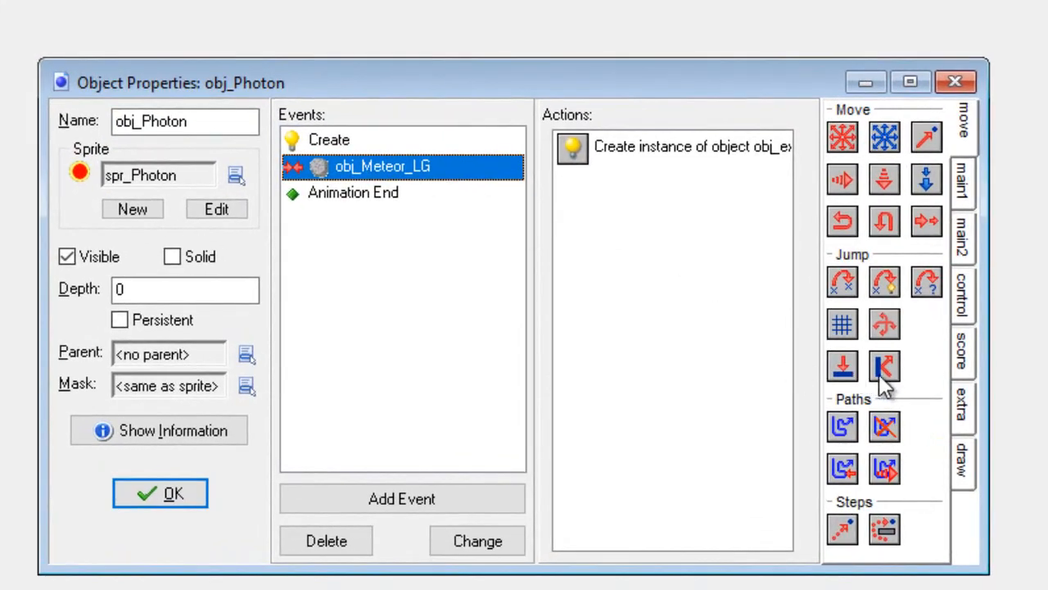
left_click(971, 321)
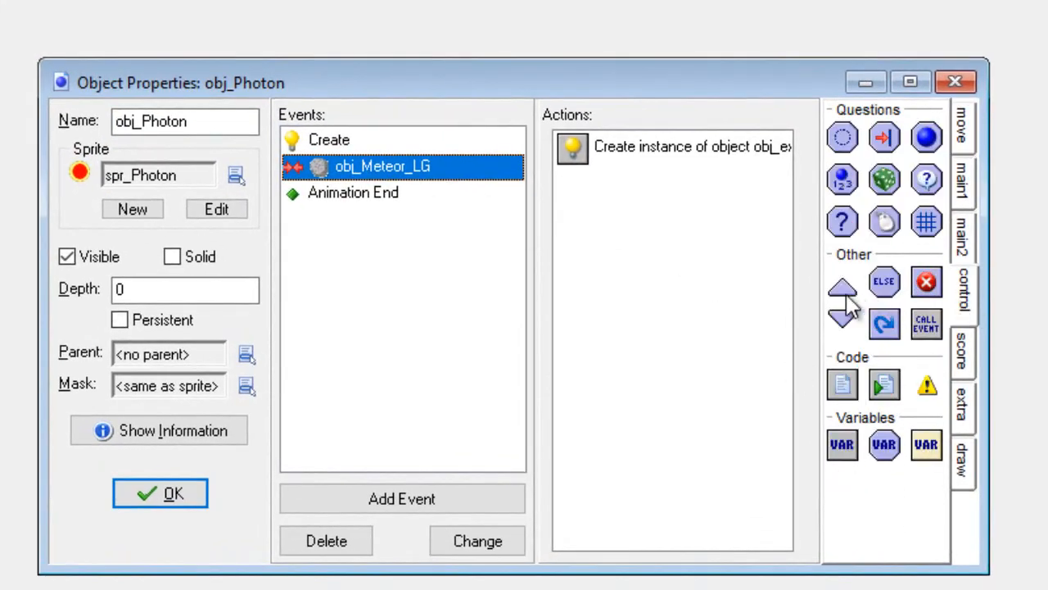
left_click_drag(846, 295, 610, 164)
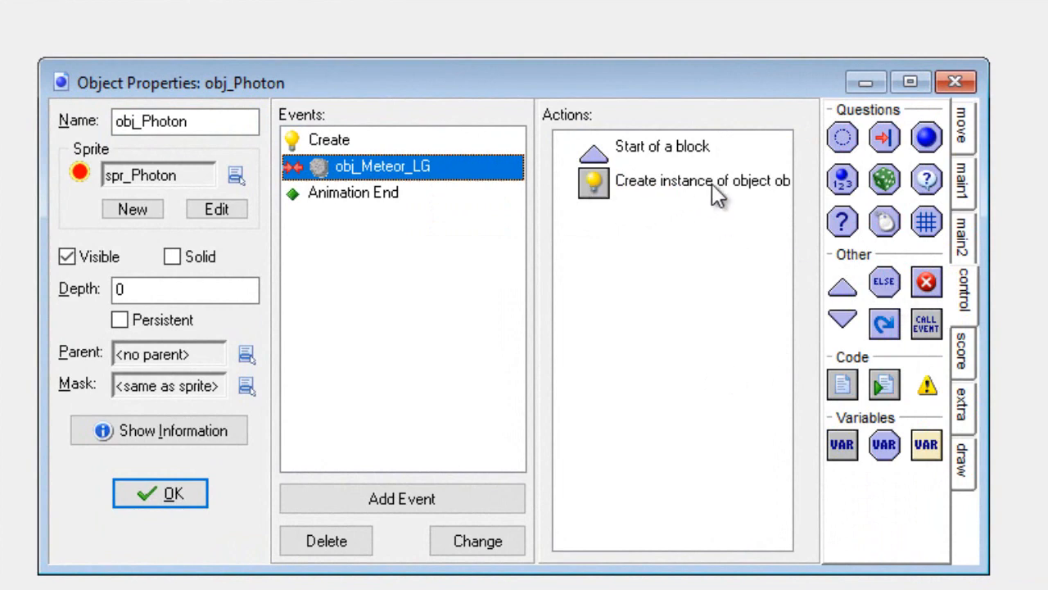
double_click(602, 188)
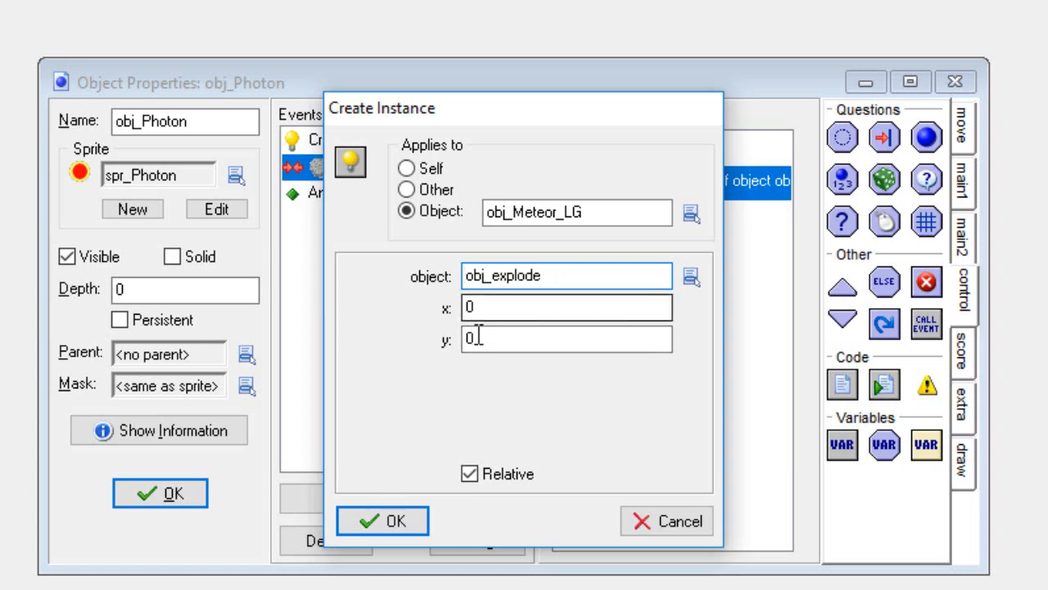
left_click(392, 530)
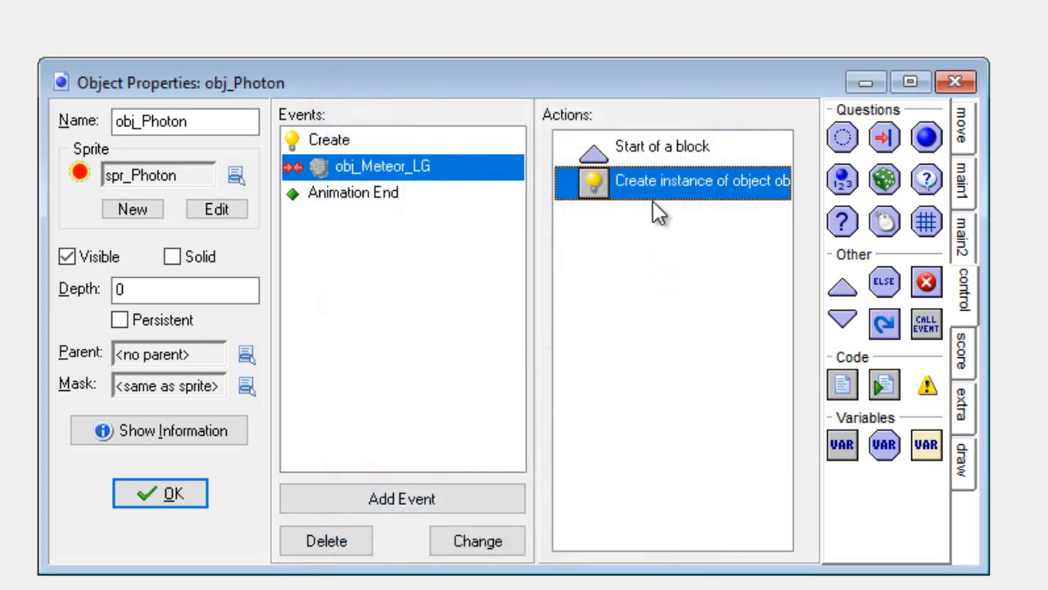
- Add a Destroy Instance action applied to obj_Meteor_LG after the Create Instance action in the collision event
left_click(962, 197)
left_click_drag(886, 182, 614, 243)
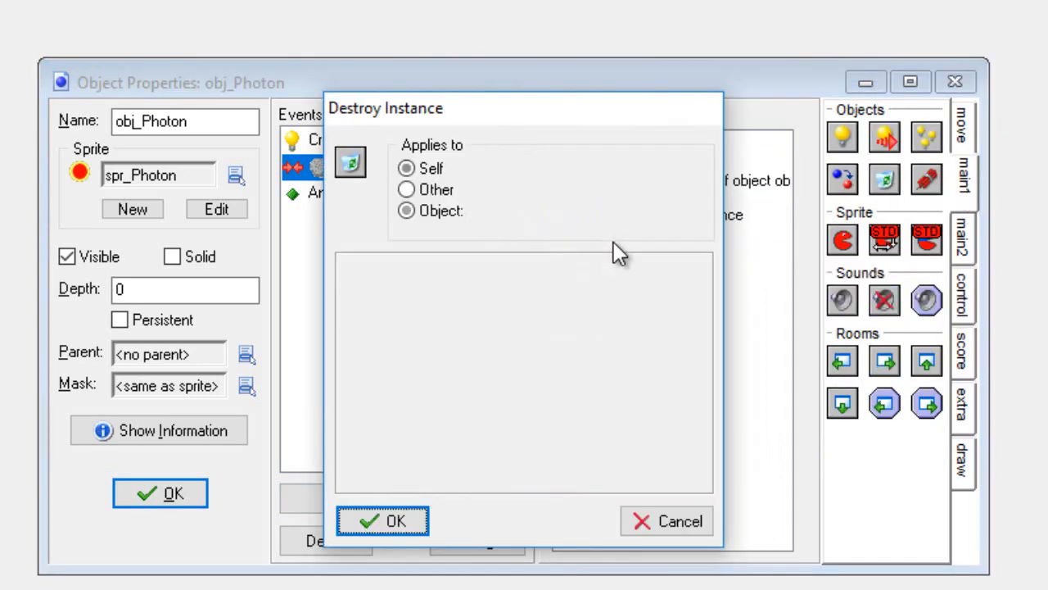
left_click(414, 214)
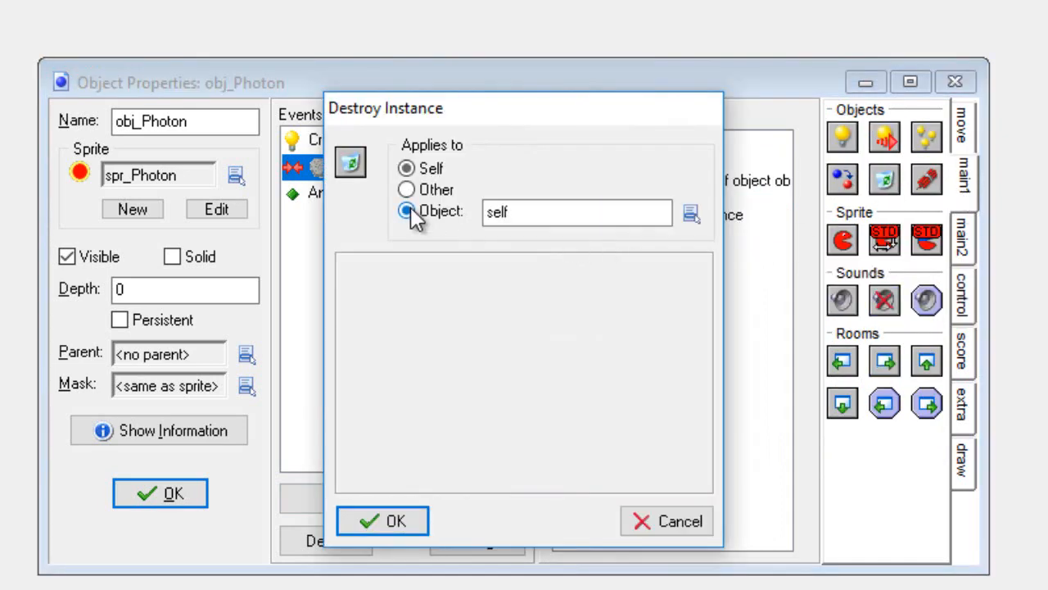
left_click(685, 218)
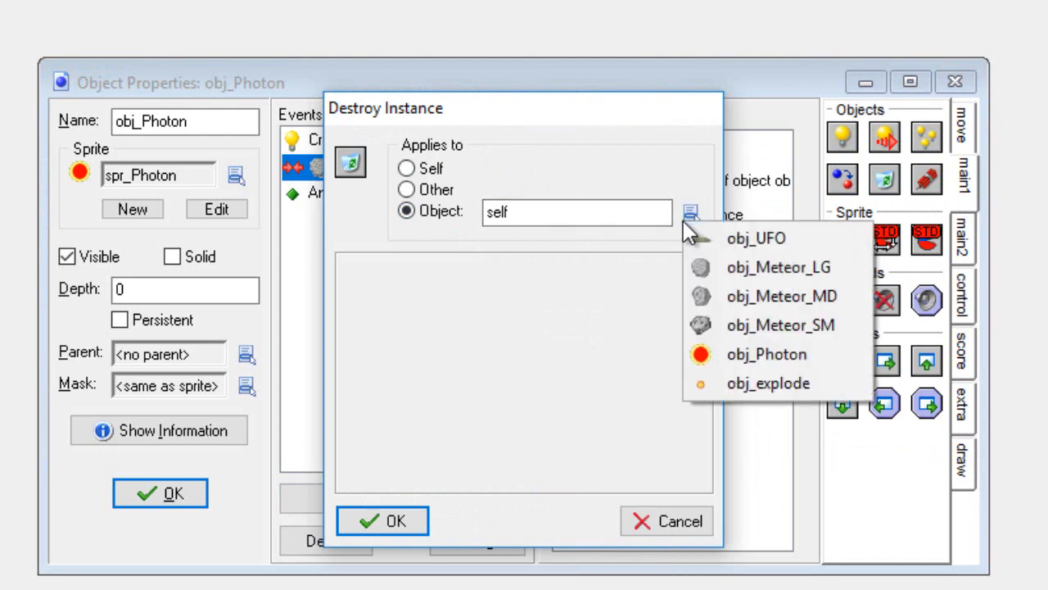
left_click(720, 268)
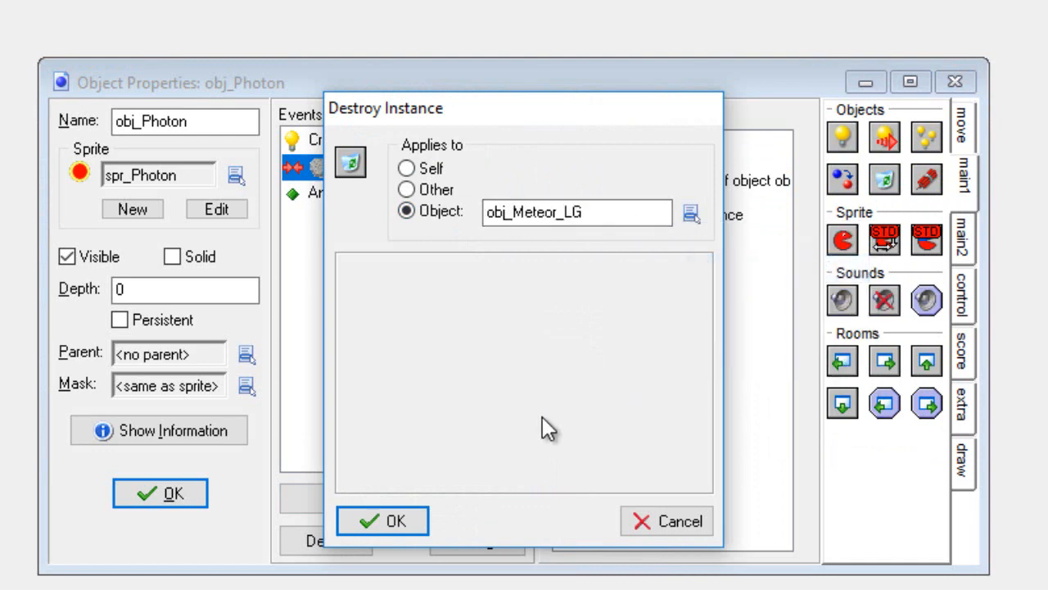
left_click(391, 522)
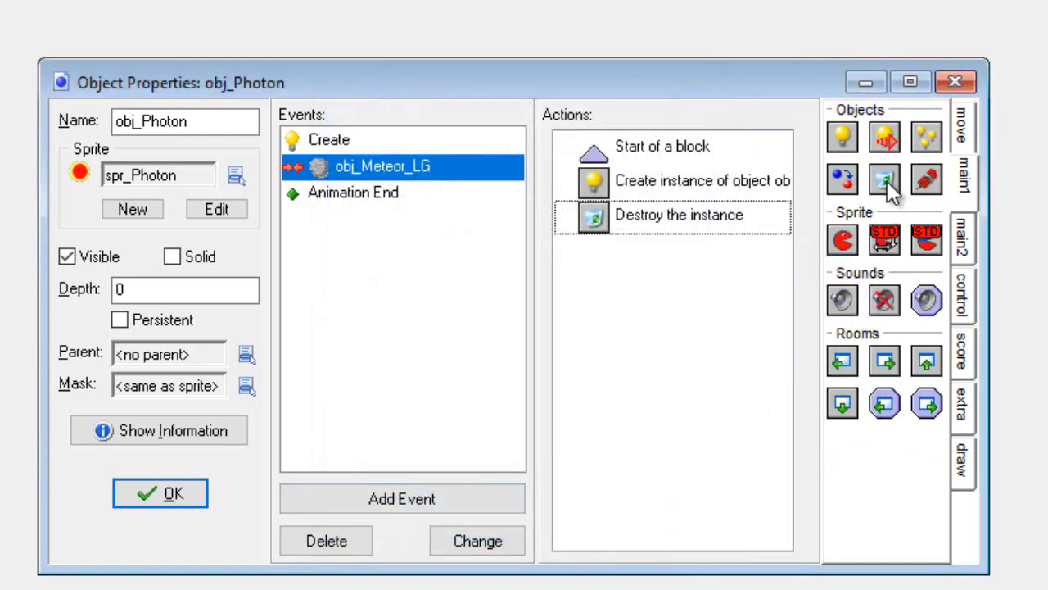
left_click_drag(887, 180, 616, 298)
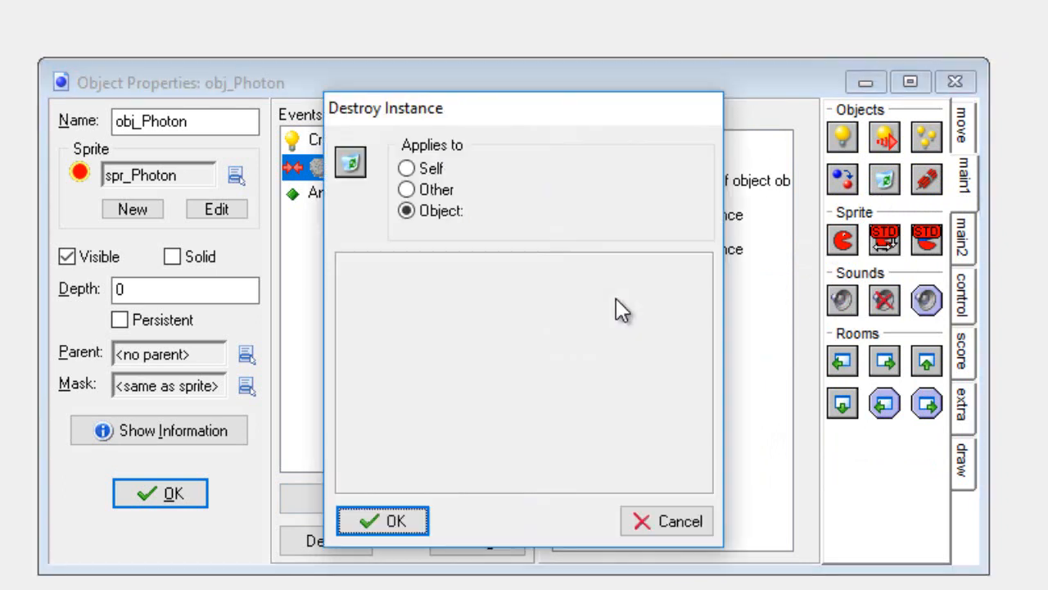
left_click(407, 211)
left_click(690, 214)
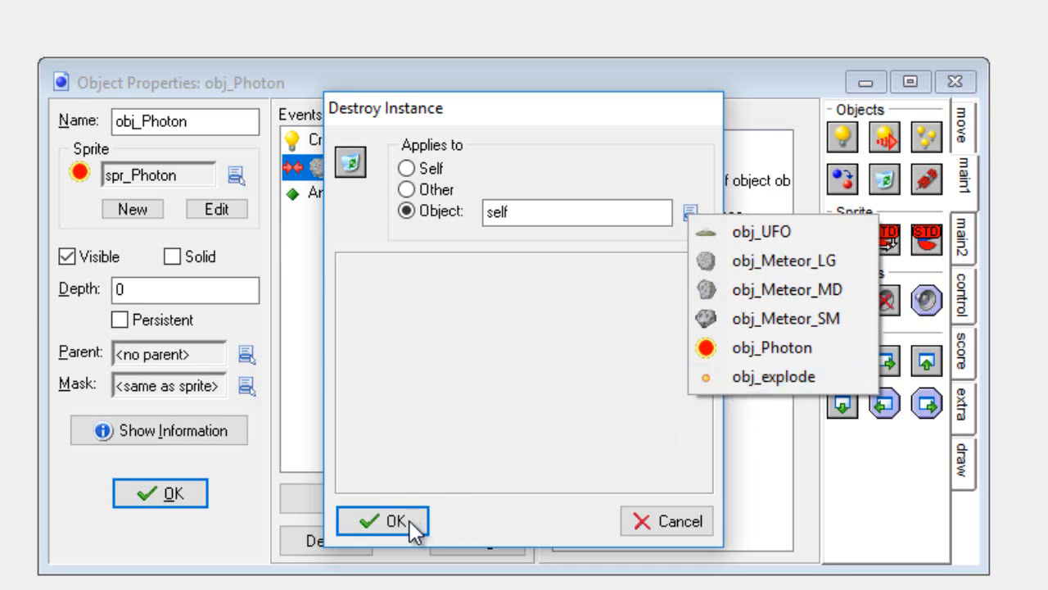
left_click(655, 524)
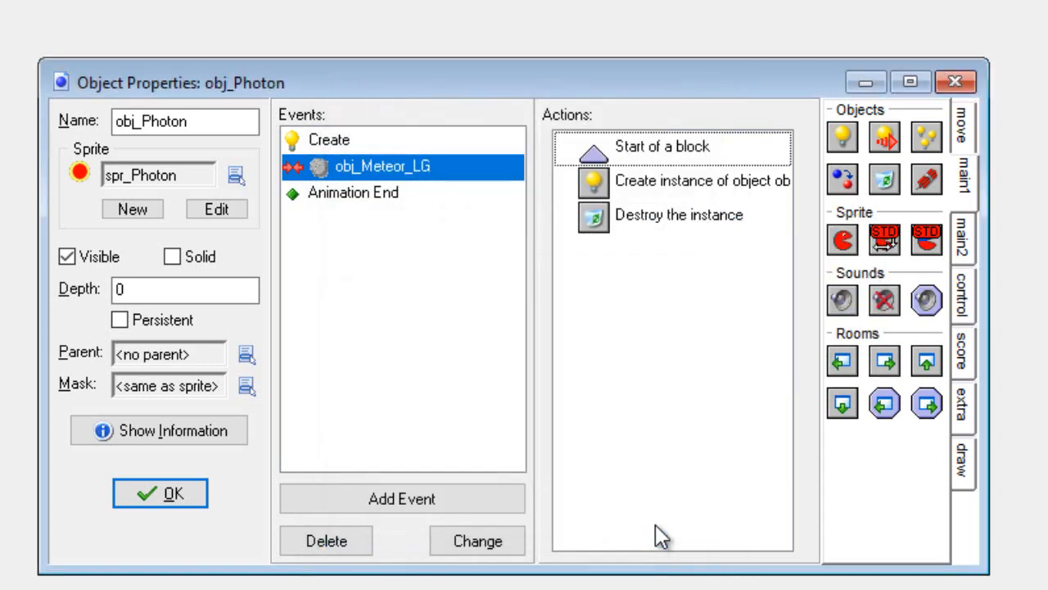
- Add a second Destroy Instance action applied to Self to the obj_Meteor_LG collision event
mouse_move(647, 224)
left_click_drag(578, 274, 573, 270)
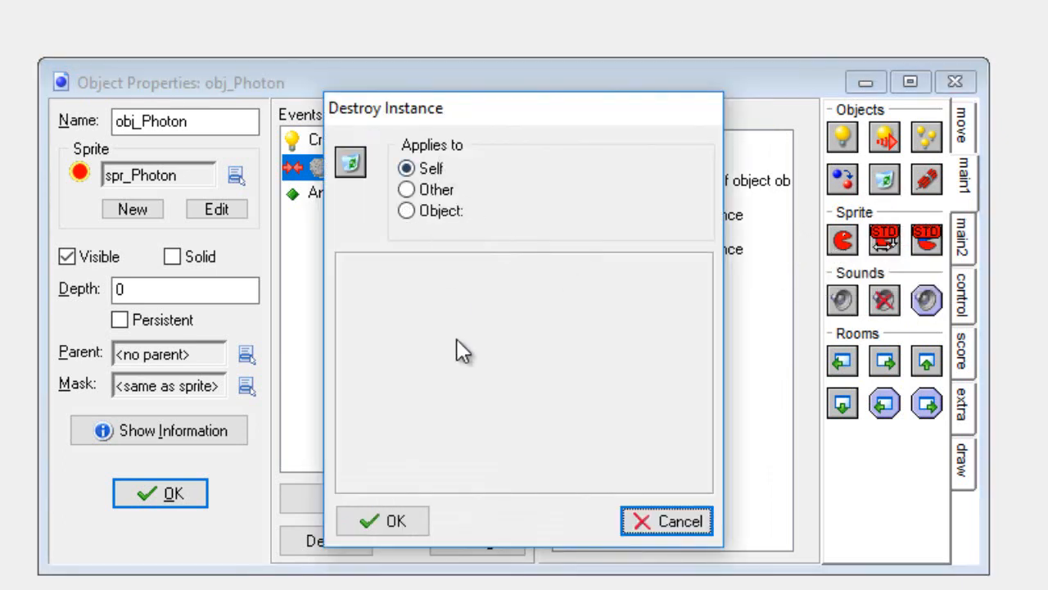
left_click(396, 524)
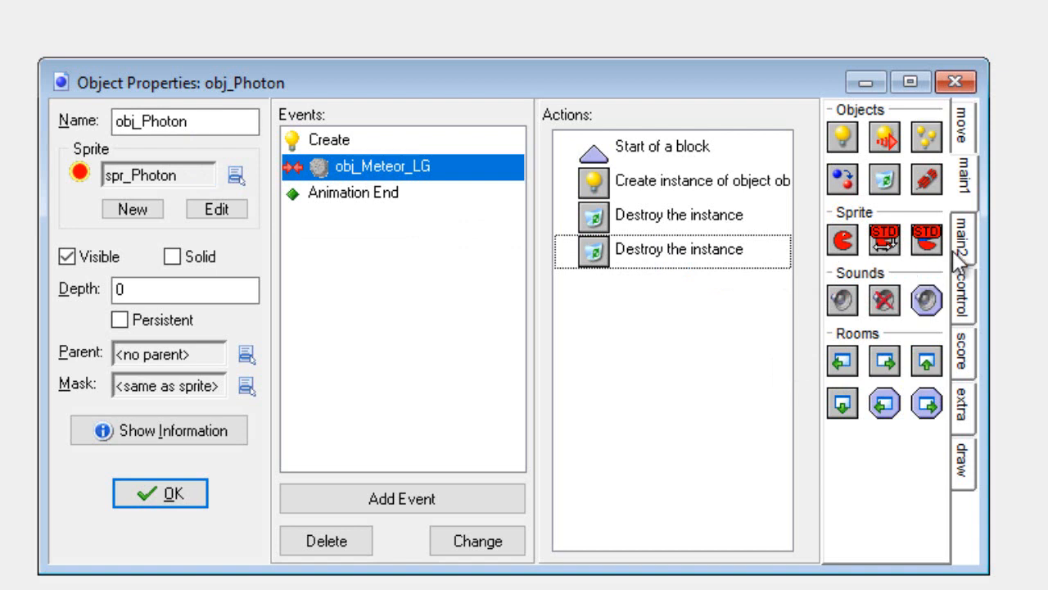
- Add an End Block action as the last action of the collision event and accept the obj_Photon object
left_click(961, 290)
left_click_drag(780, 355, 637, 347)
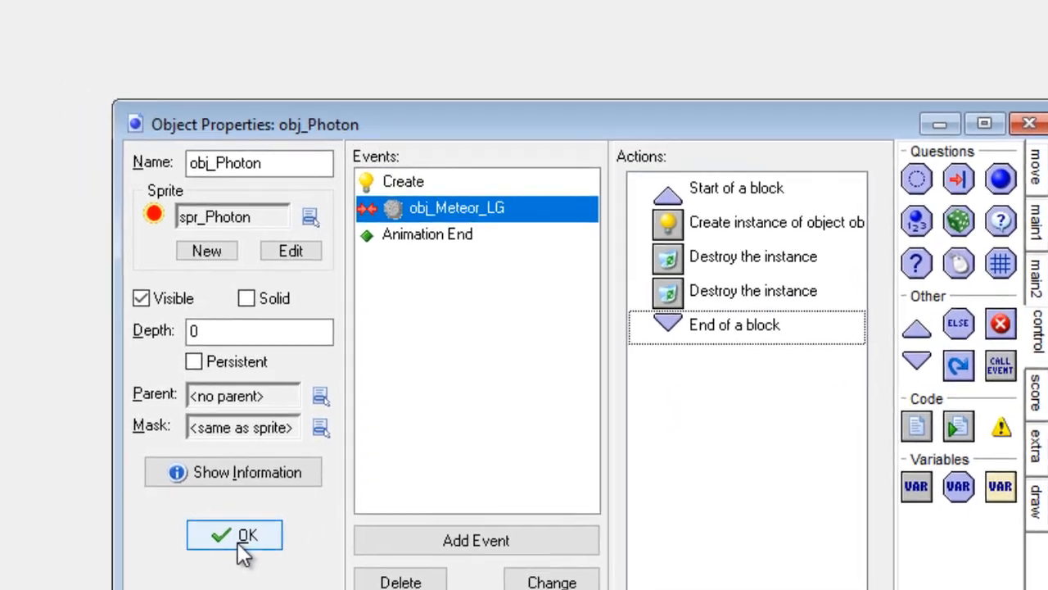
left_click(163, 501)
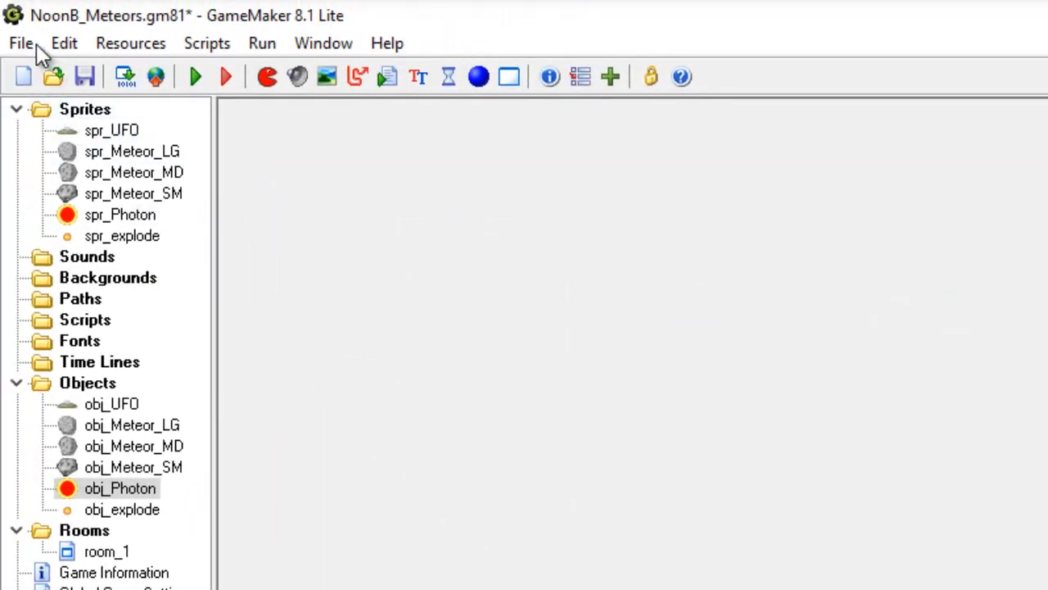
- Save the game and run it to test the meteor explosions
left_click(23, 43)
left_click(45, 172)
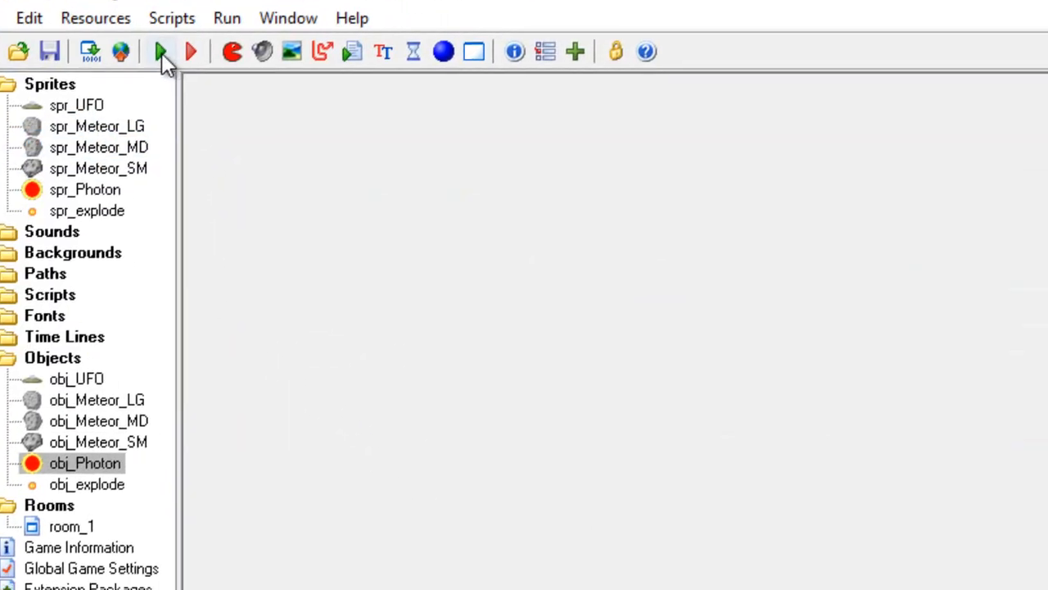
left_click(161, 52)
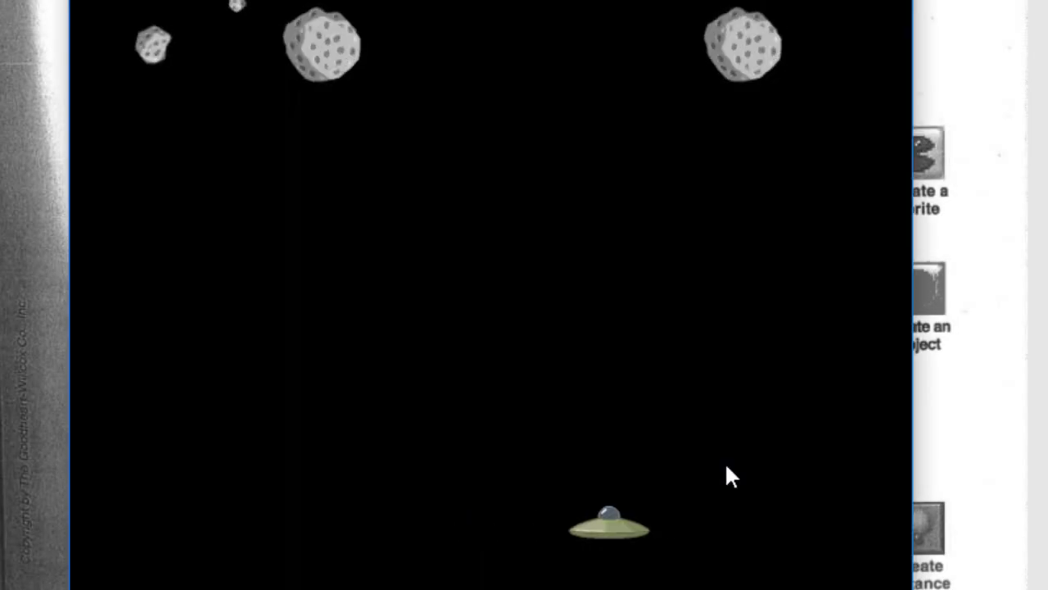
- Fire a photon at the large meteor nearer the small ones, and end the test run
key("Left")
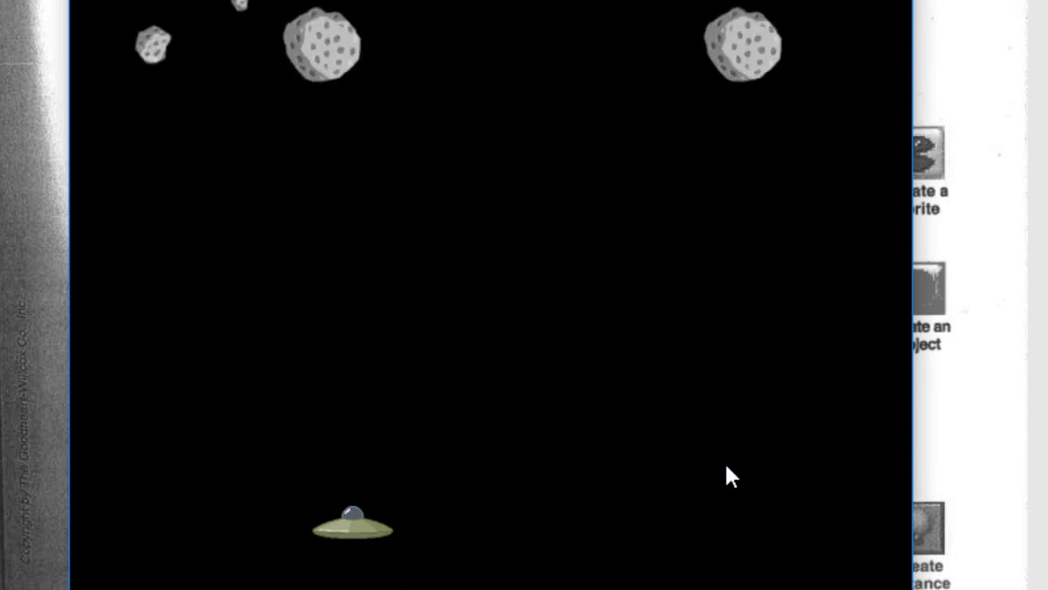
key("space")
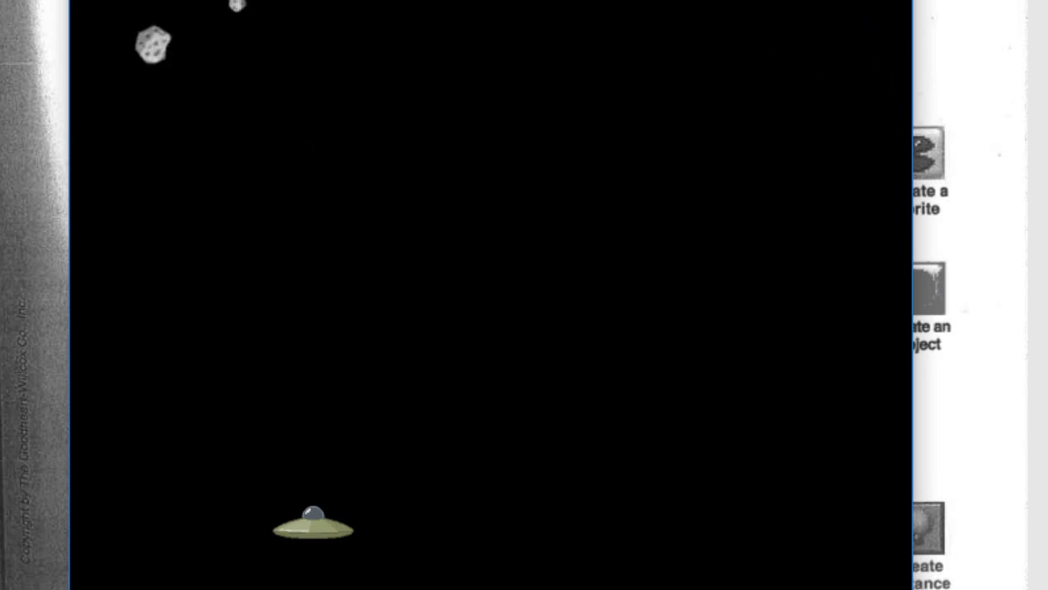
key("Escape")
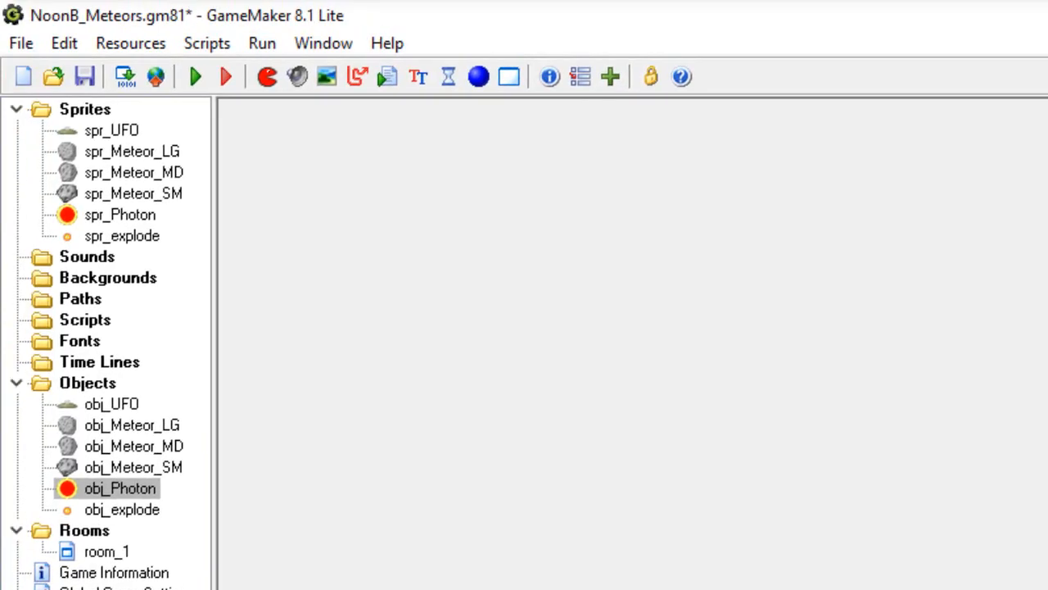
- In obj_Photon's obj_Meteor_LG collision event, set the Create Instance action to apply to Other
double_click(139, 490)
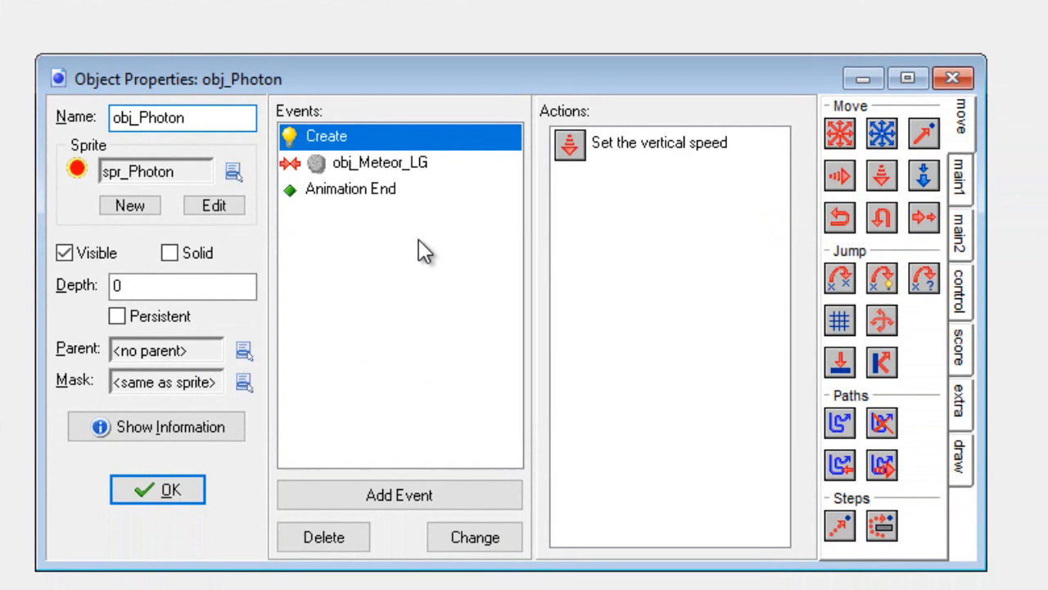
left_click(372, 166)
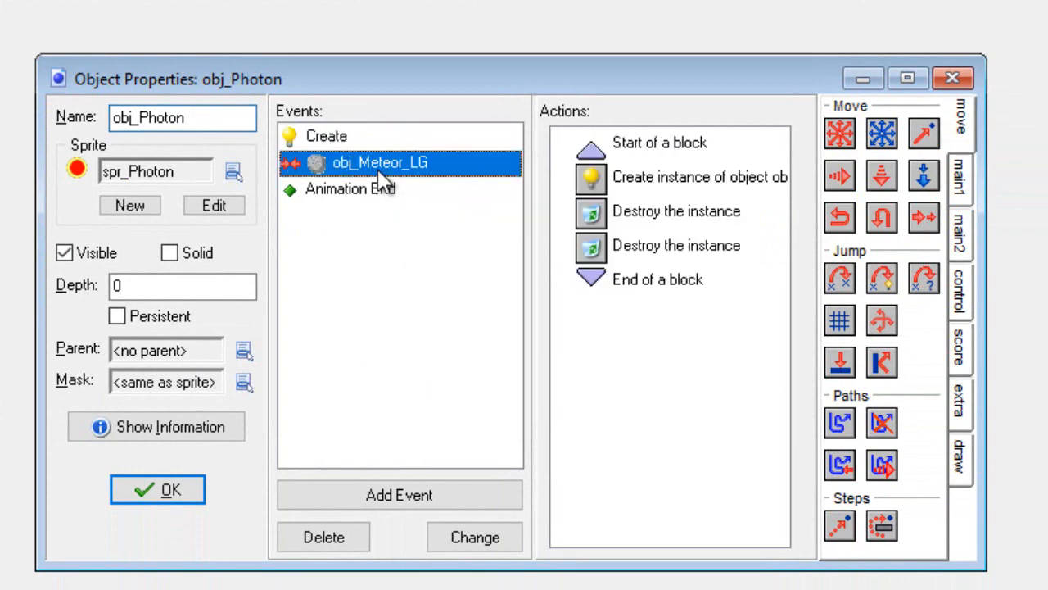
double_click(679, 179)
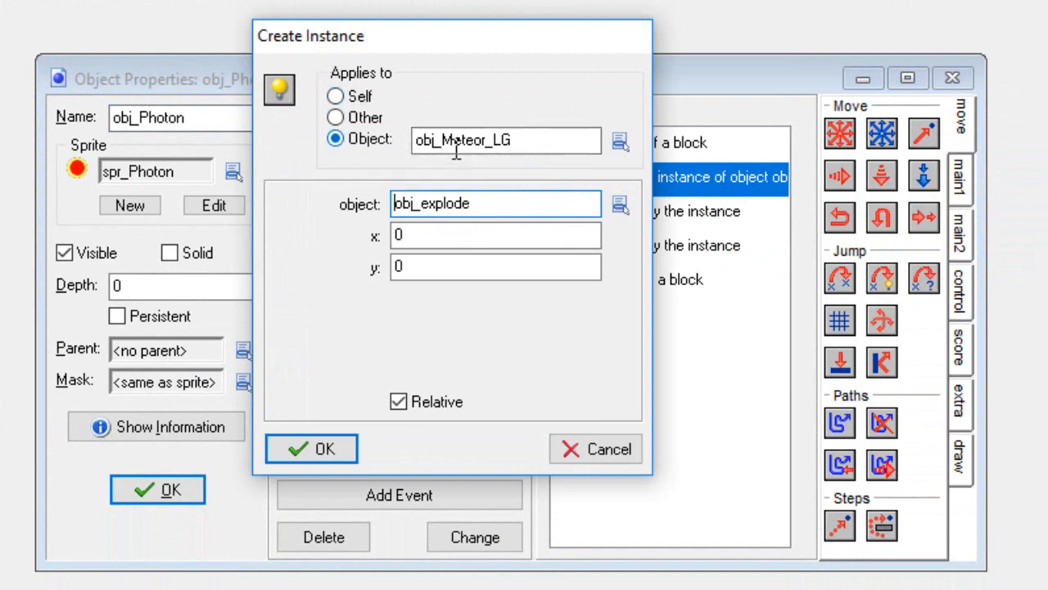
left_click_drag(432, 44, 690, 77)
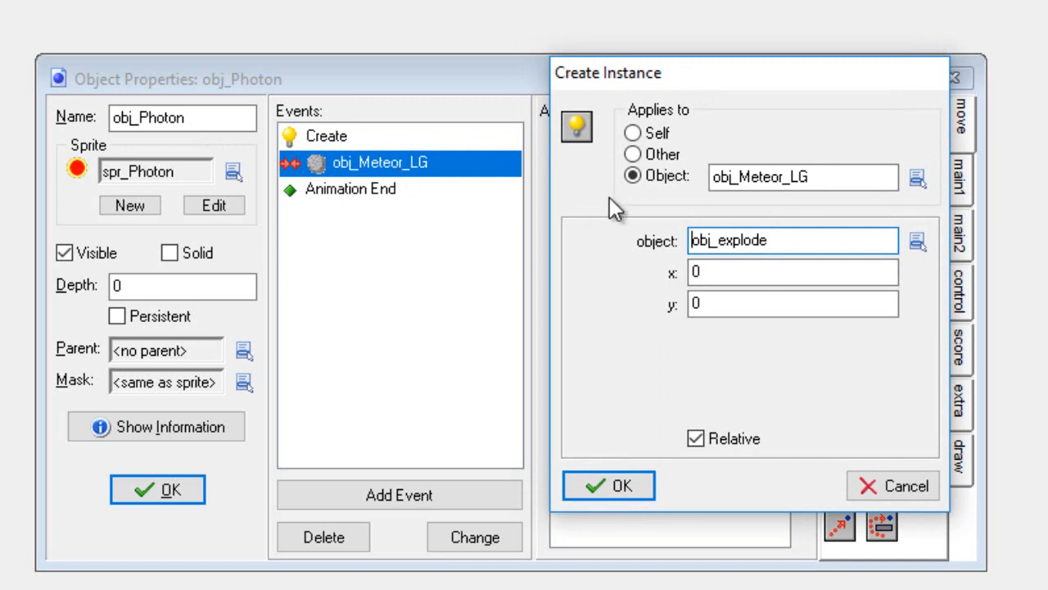
left_click(633, 133)
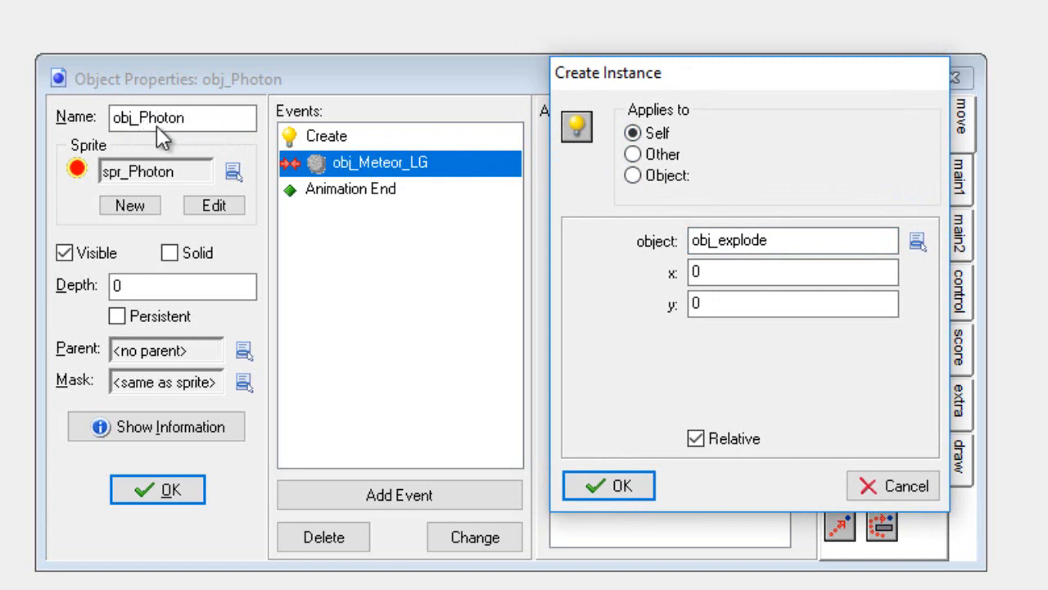
left_click(633, 154)
left_click(635, 176)
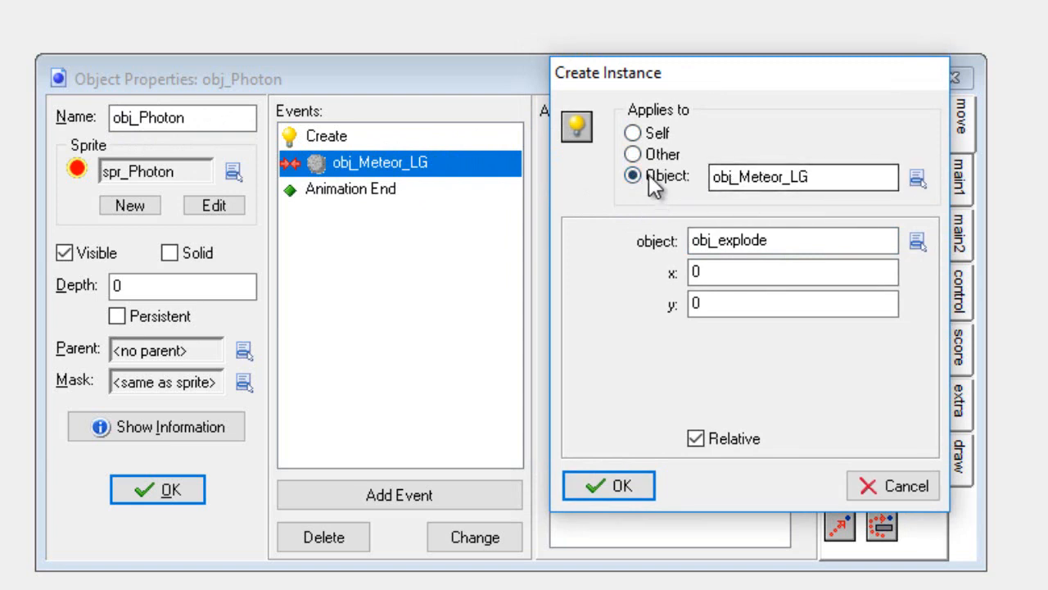
left_click(633, 155)
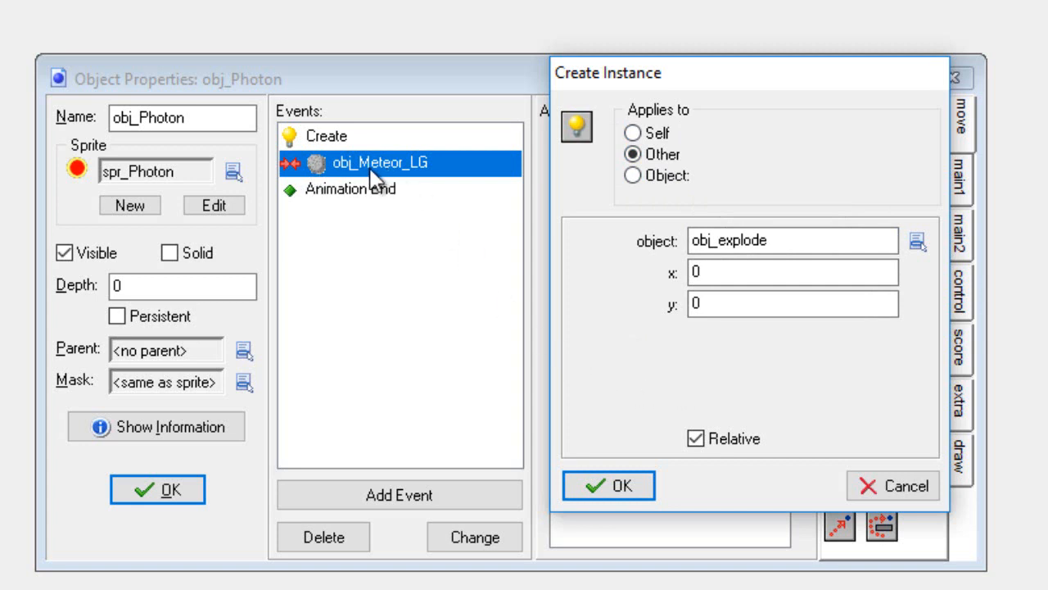
left_click(620, 485)
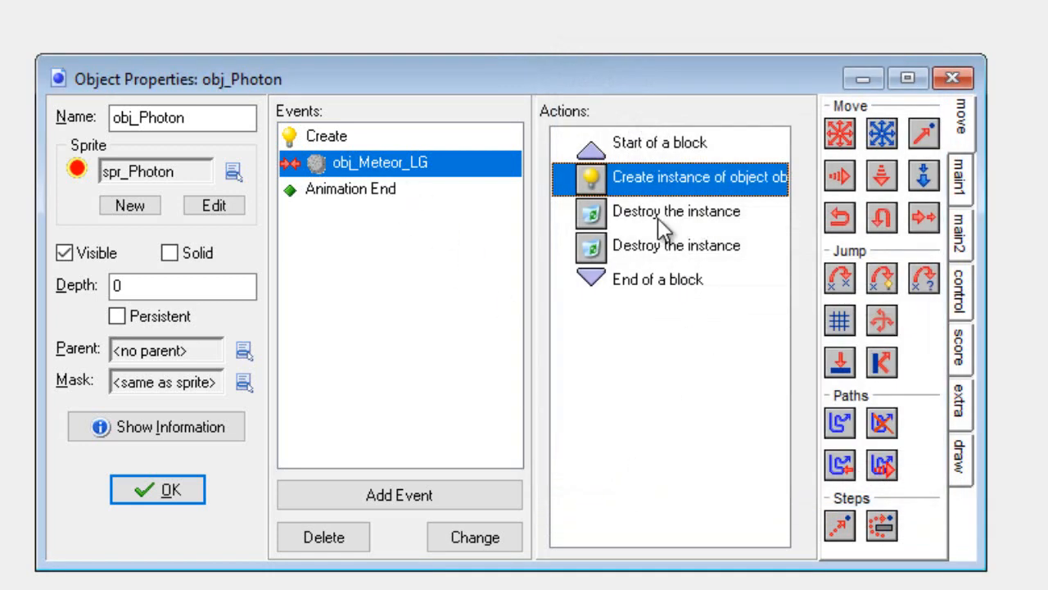
- Set the first Destroy Instance action in the collision event to apply to Other and accept the obj_Photon object
double_click(660, 218)
left_click(632, 175)
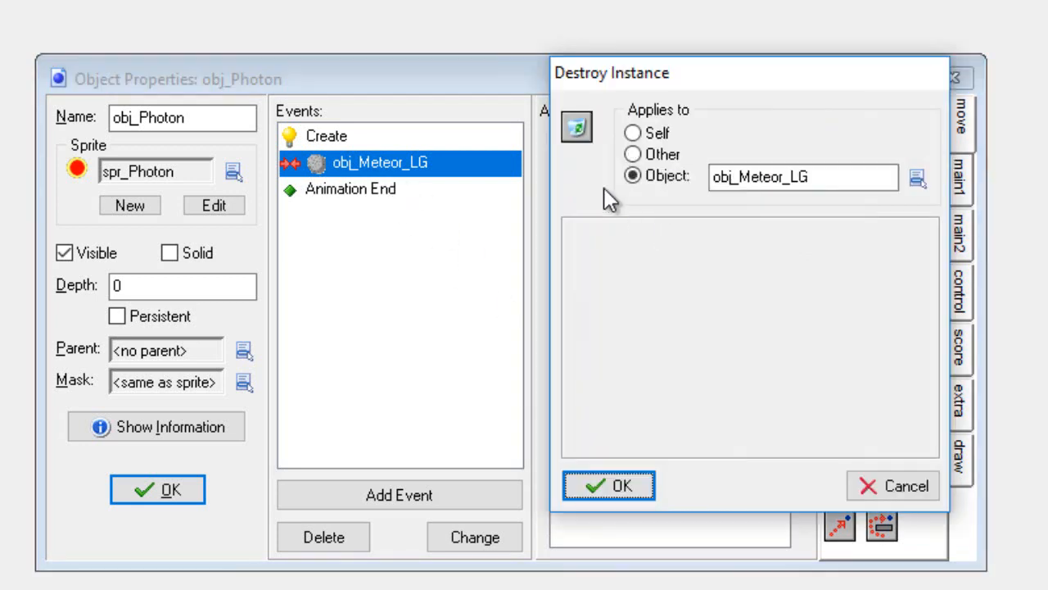
left_click(633, 155)
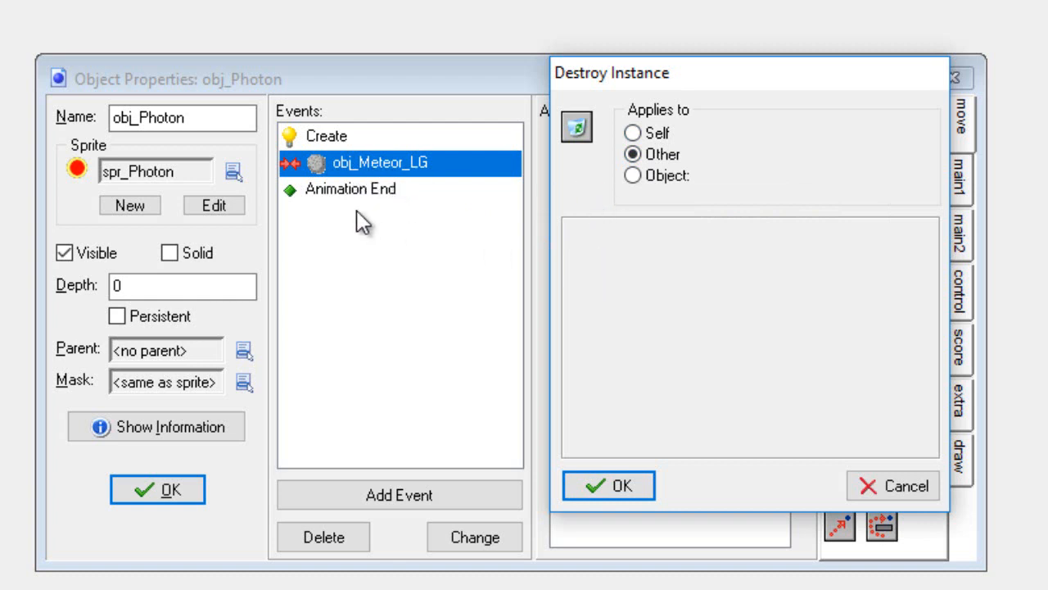
left_click(608, 489)
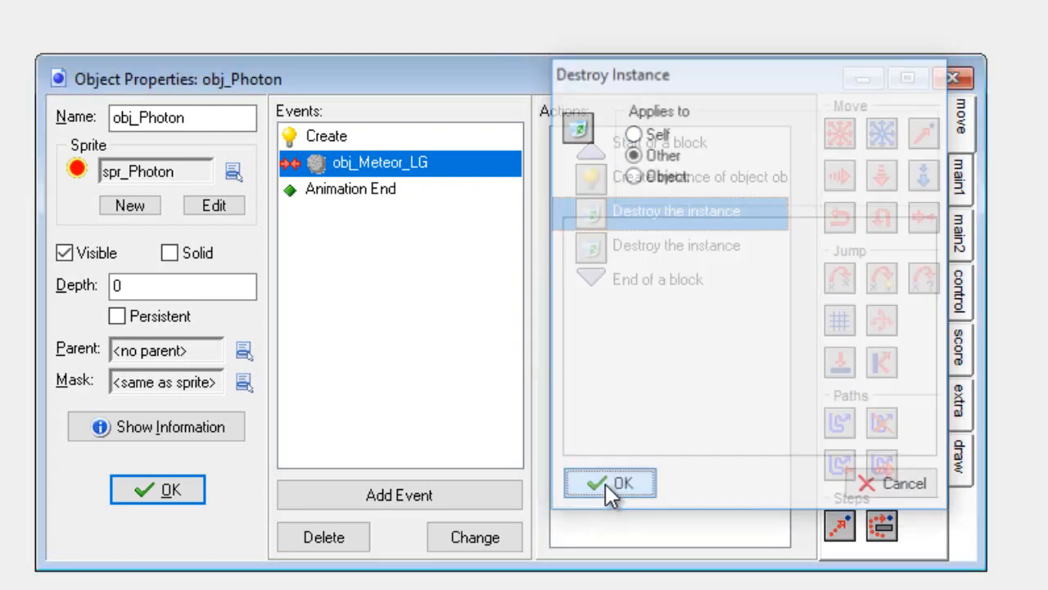
left_click(174, 496)
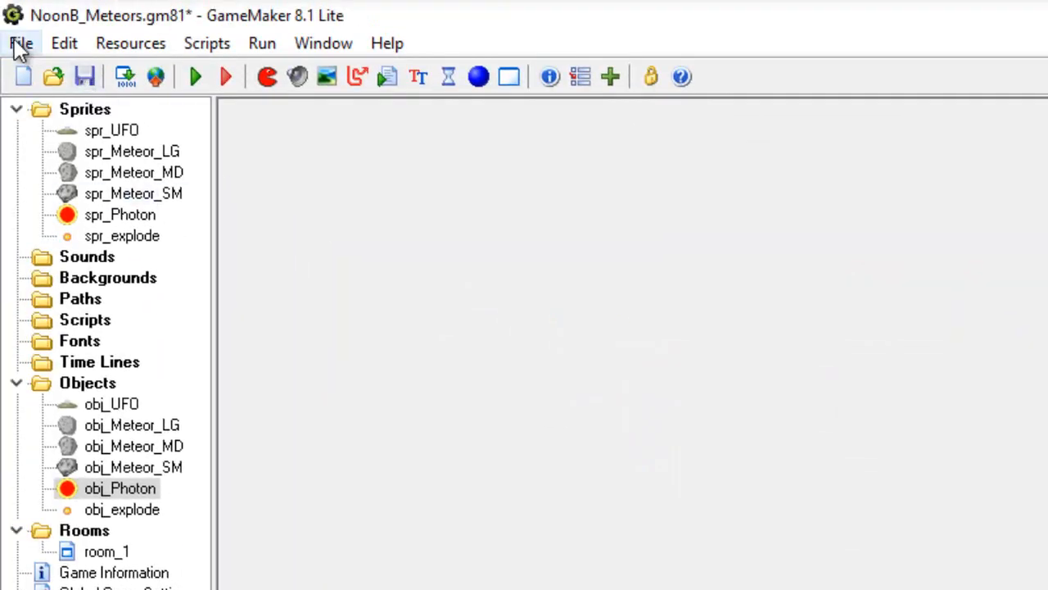
- Save the game and run it
left_click(21, 43)
left_click(59, 169)
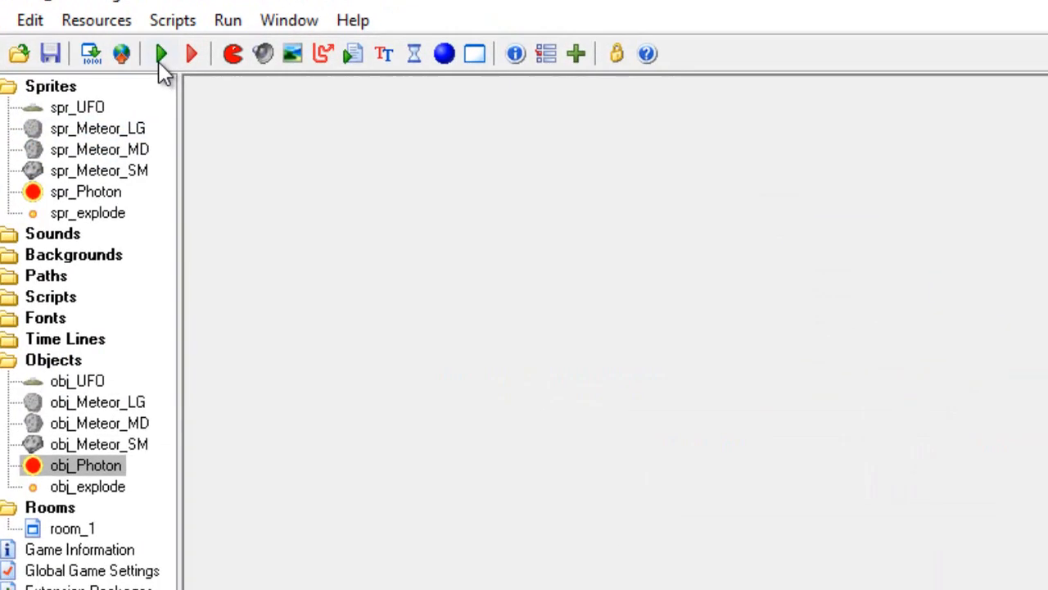
left_click(196, 76)
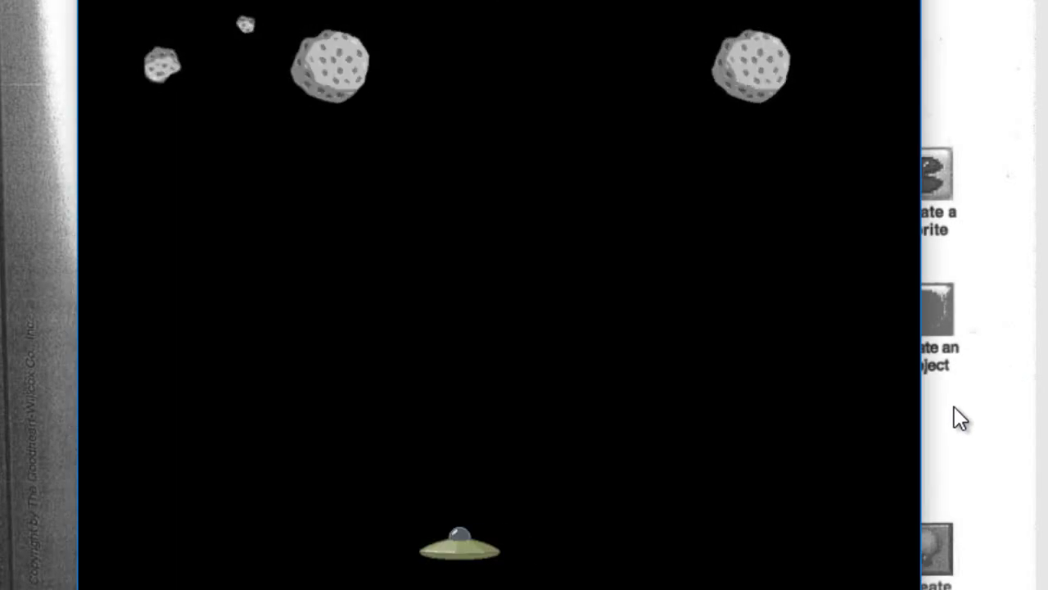
- Test the collision fix by moving the UFO under each large meteor in turn and firing a photon at it
key("Left")
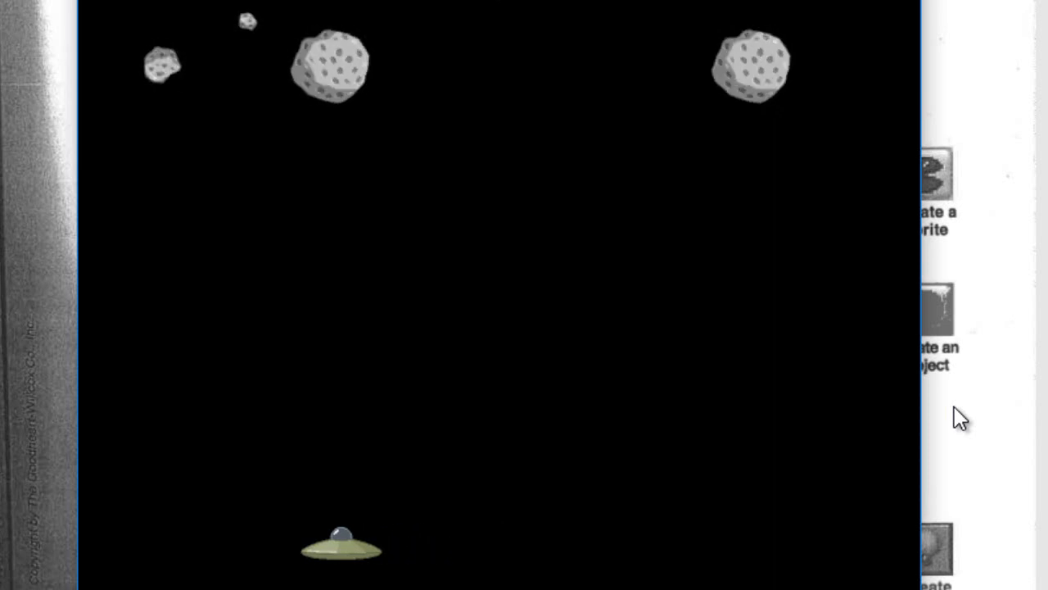
key("space")
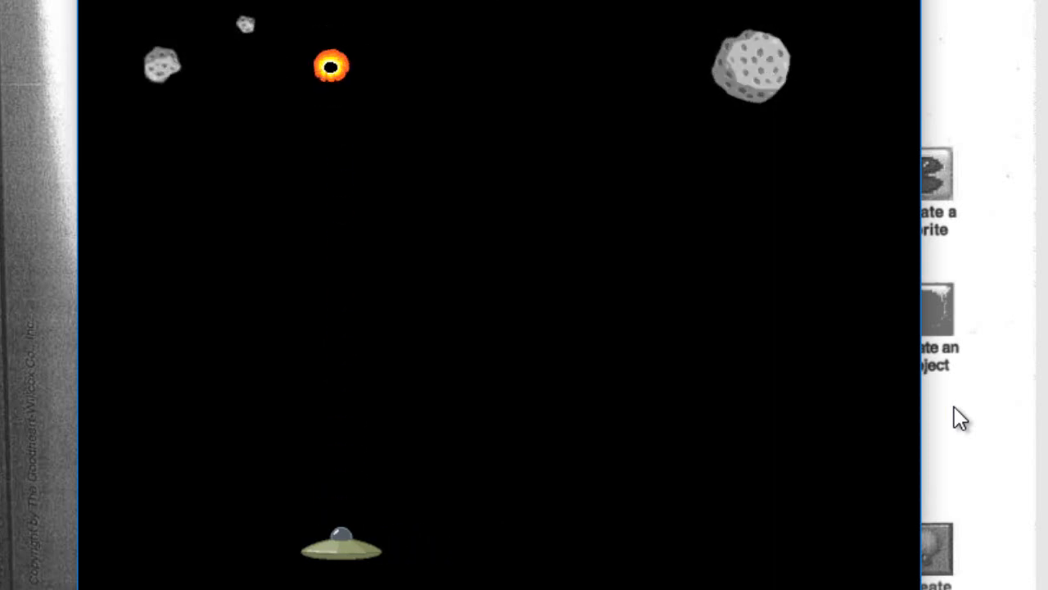
key("Right")
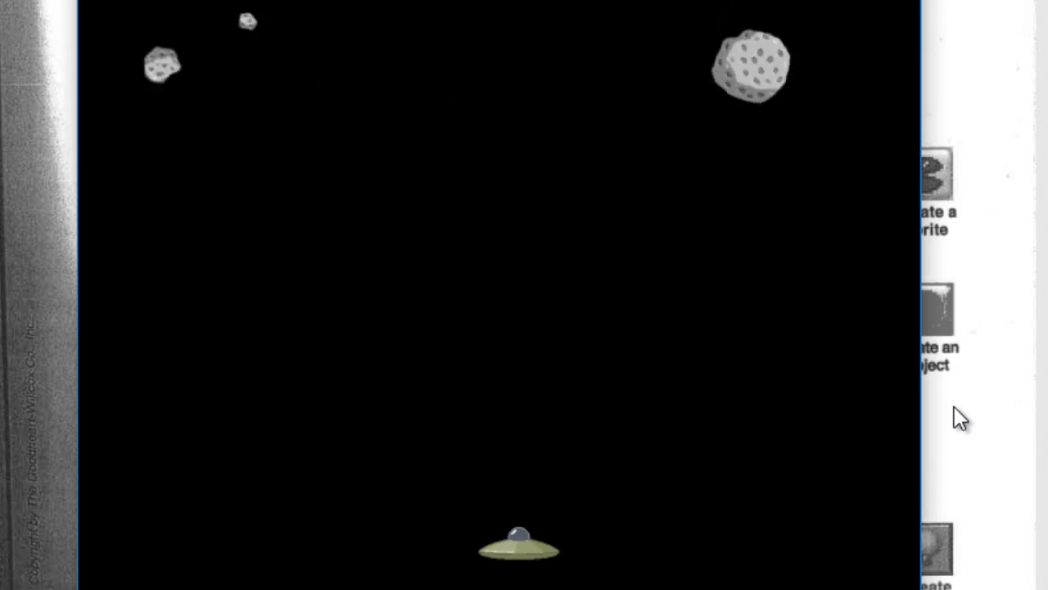
key("Right")
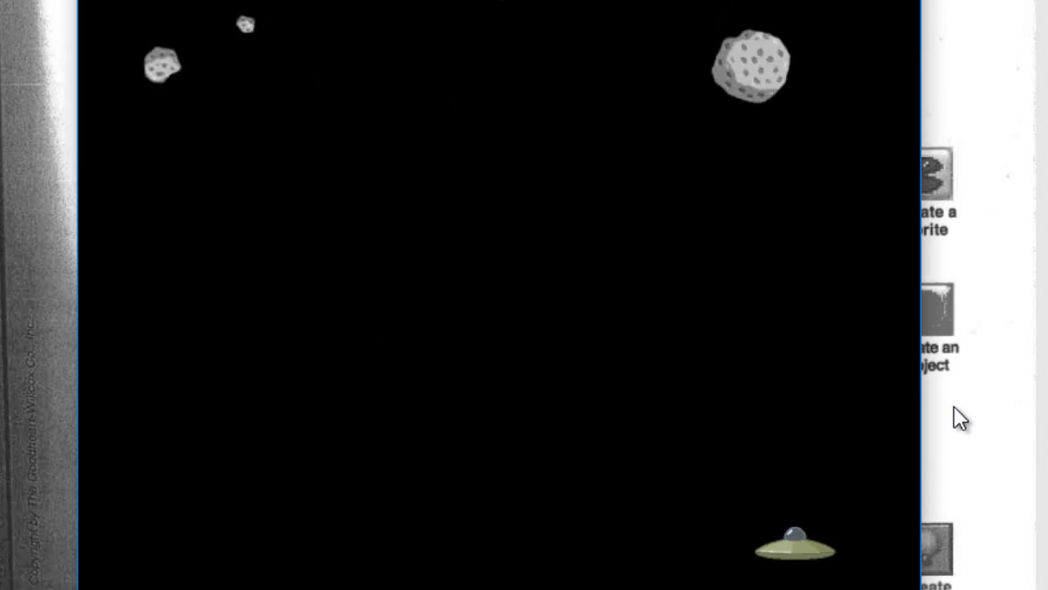
key("space")
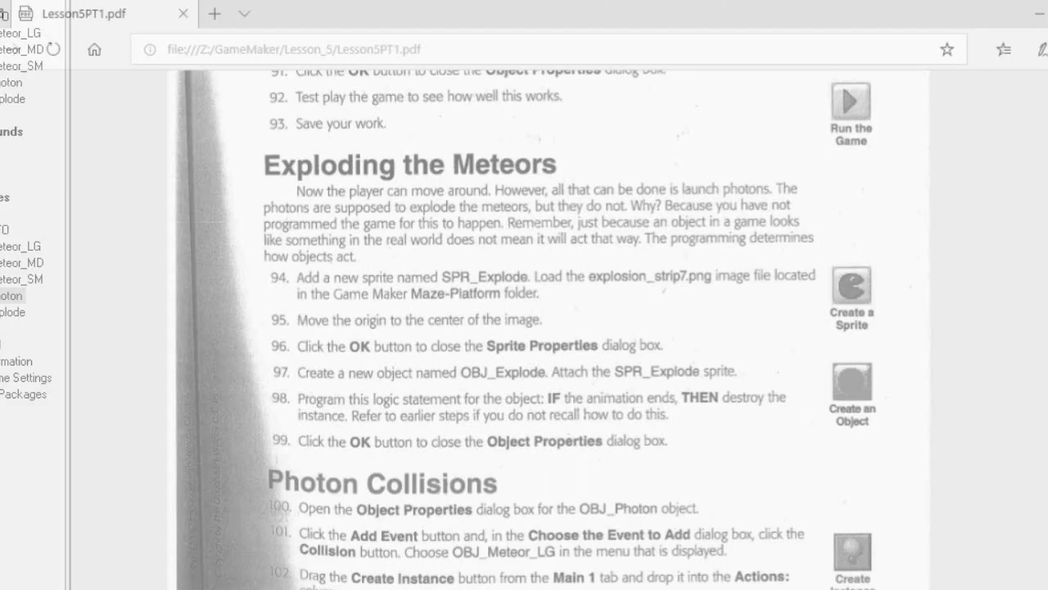
- Examine the Debugging and Copying and Pasting Actions instructions in Lesson5PT1.pdf
scroll(491, 506, "down", 15)
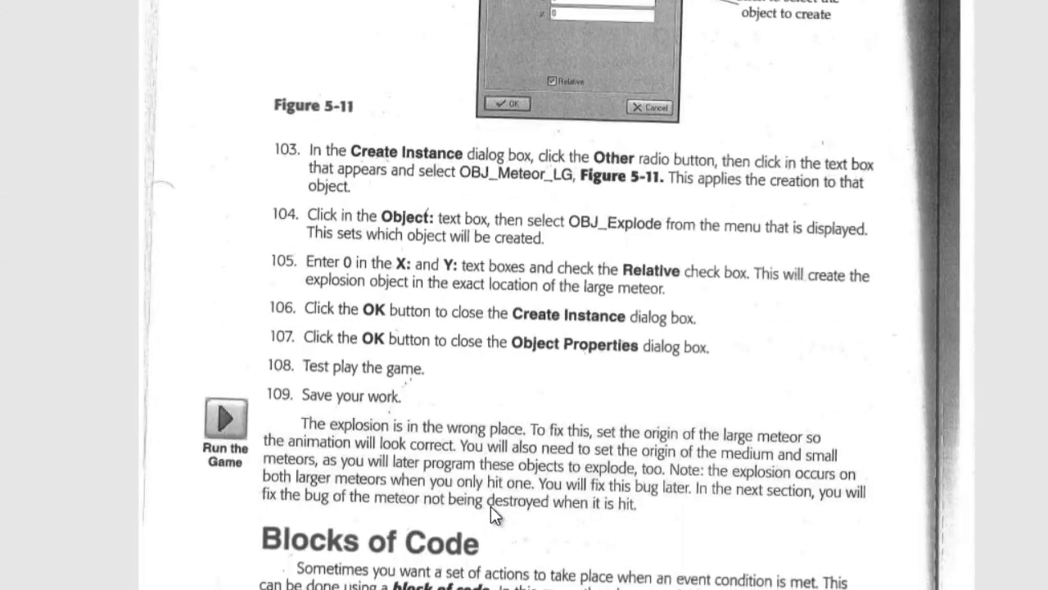
scroll(490, 507, "down", 15)
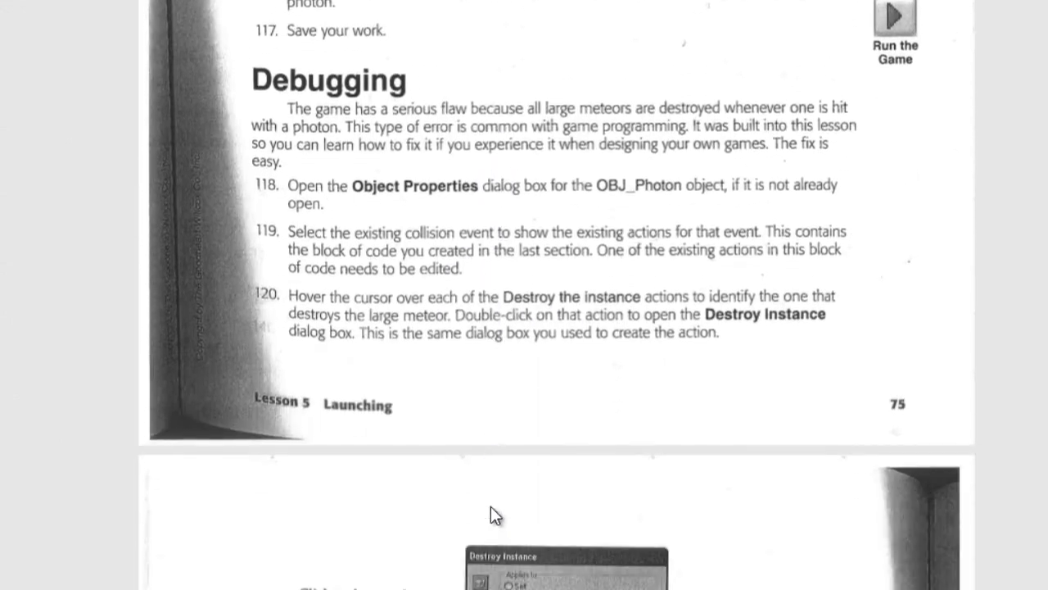
scroll(491, 516, "down", 15)
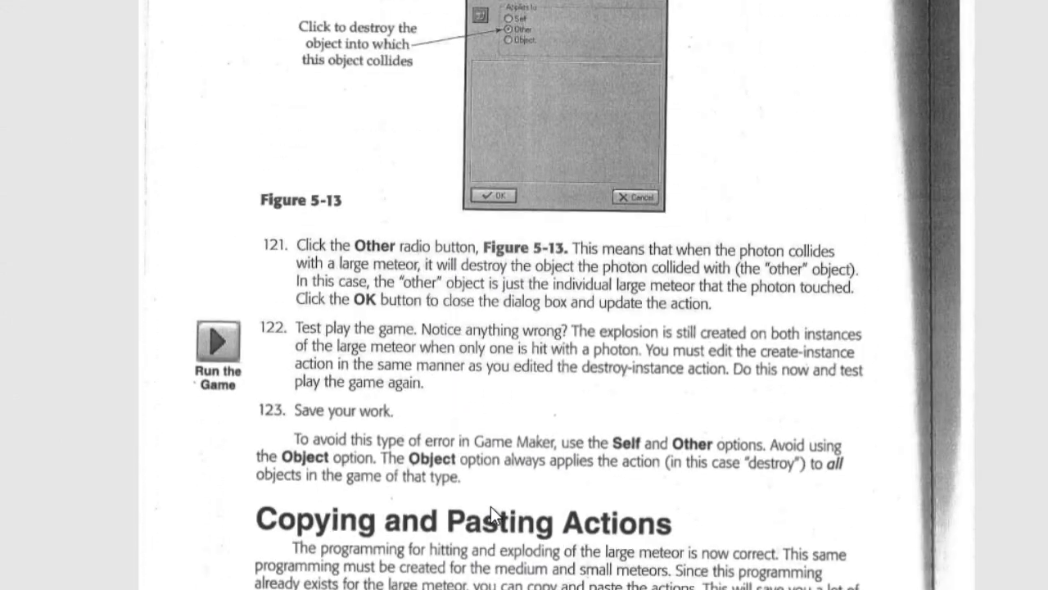
scroll(491, 506, "up", 10)
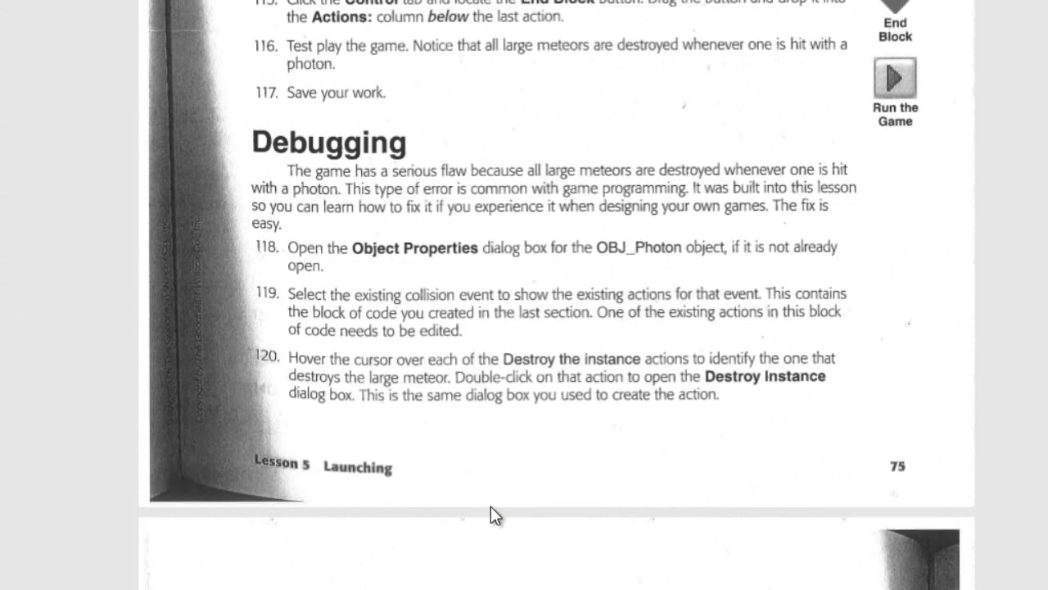
scroll(490, 507, "down", 10)
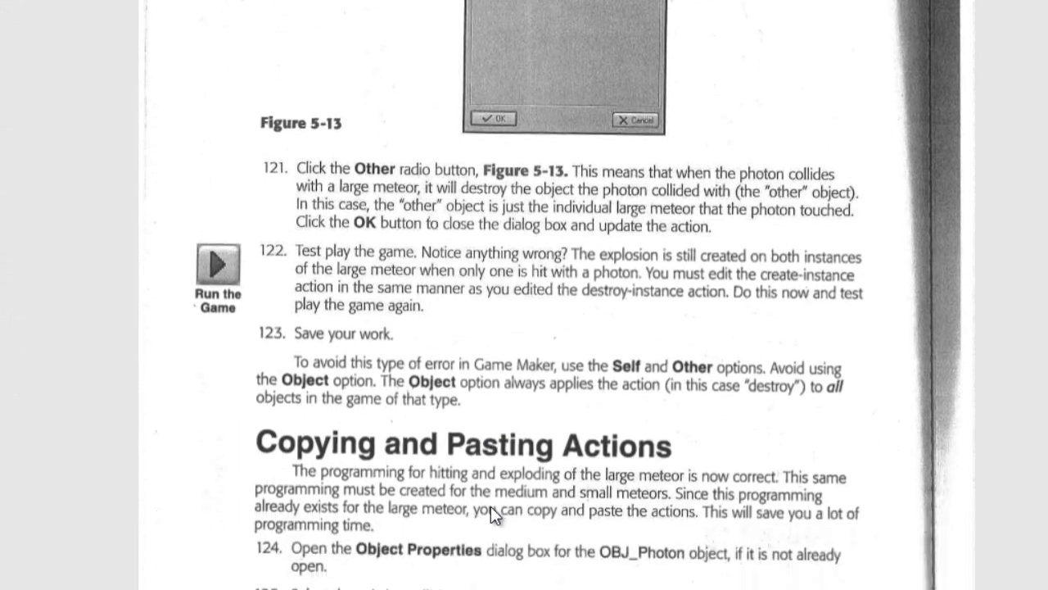
scroll(490, 506, "down", 5)
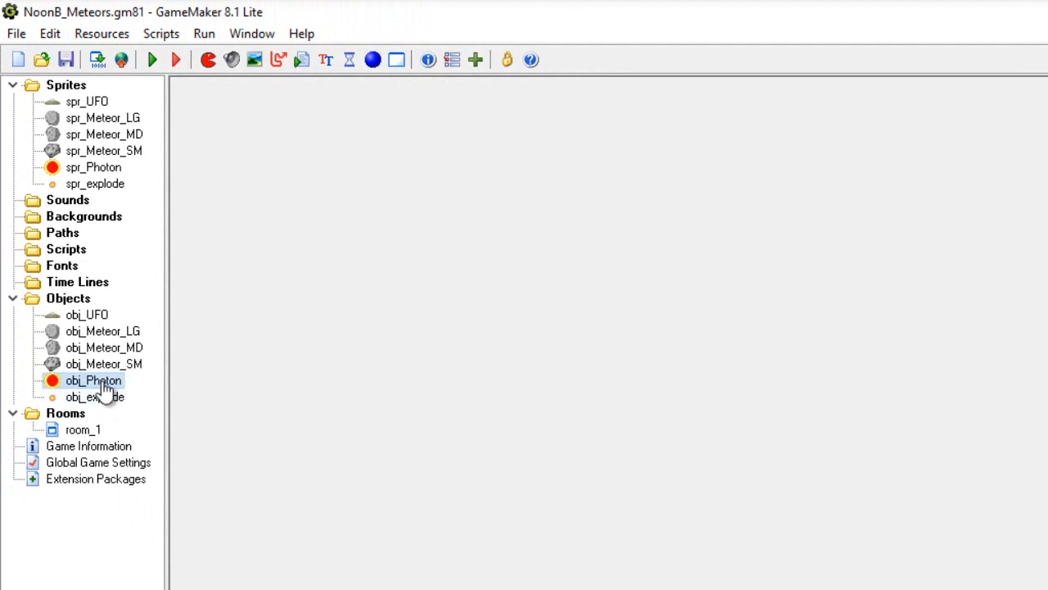
- Add a collision event with obj_Meteor_MD to the obj_Photon object and place a Start Block action in it
double_click(103, 385)
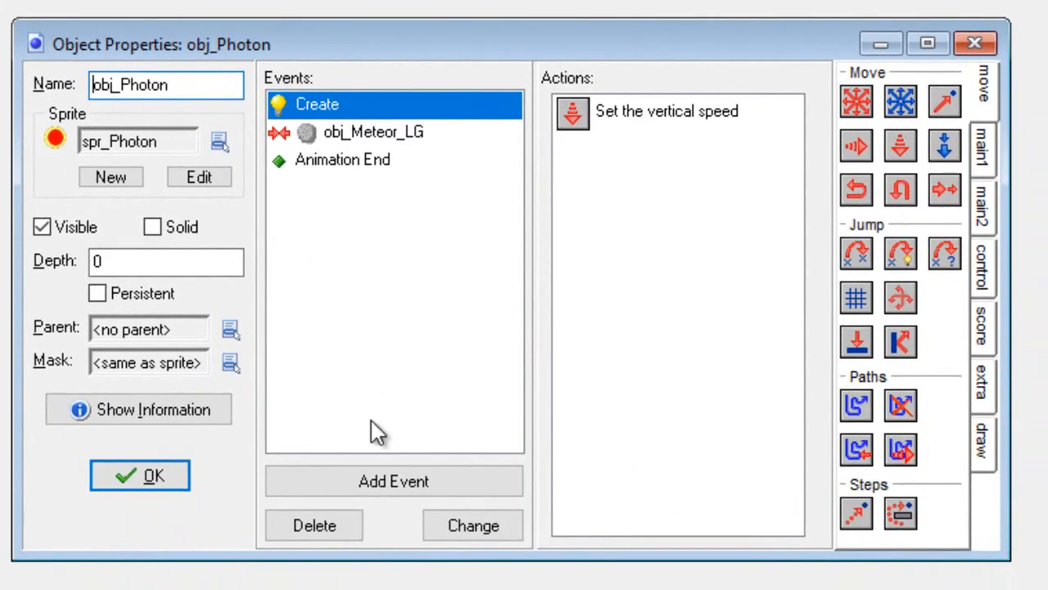
left_click(375, 484)
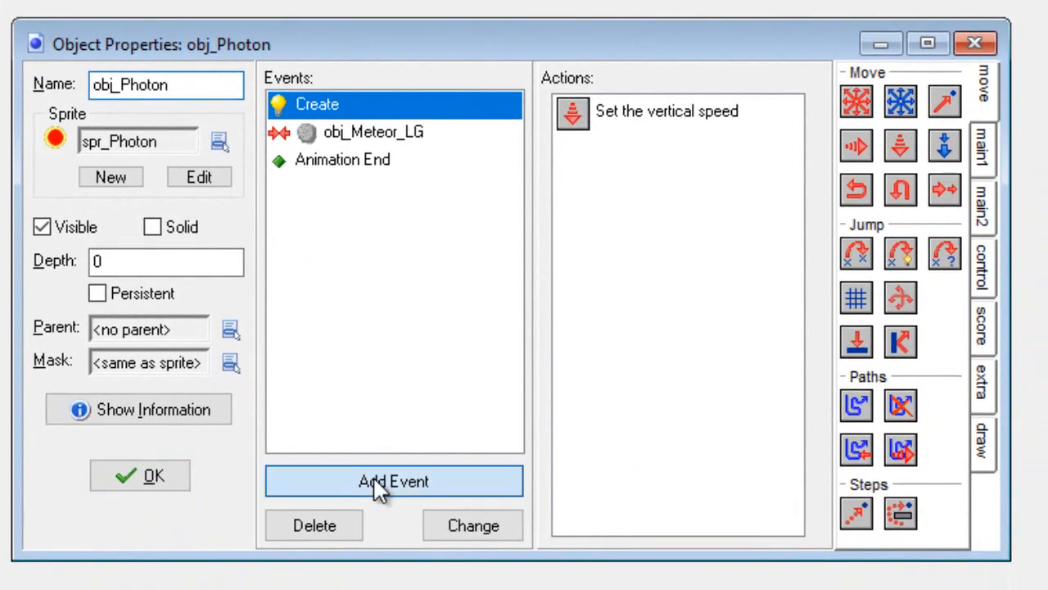
left_click(344, 248)
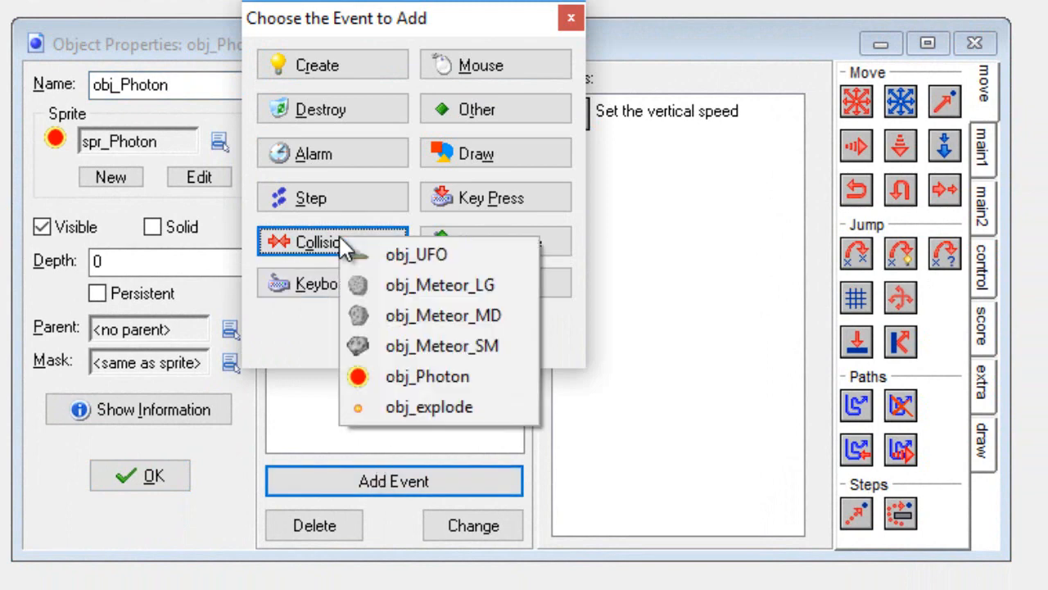
left_click(386, 310)
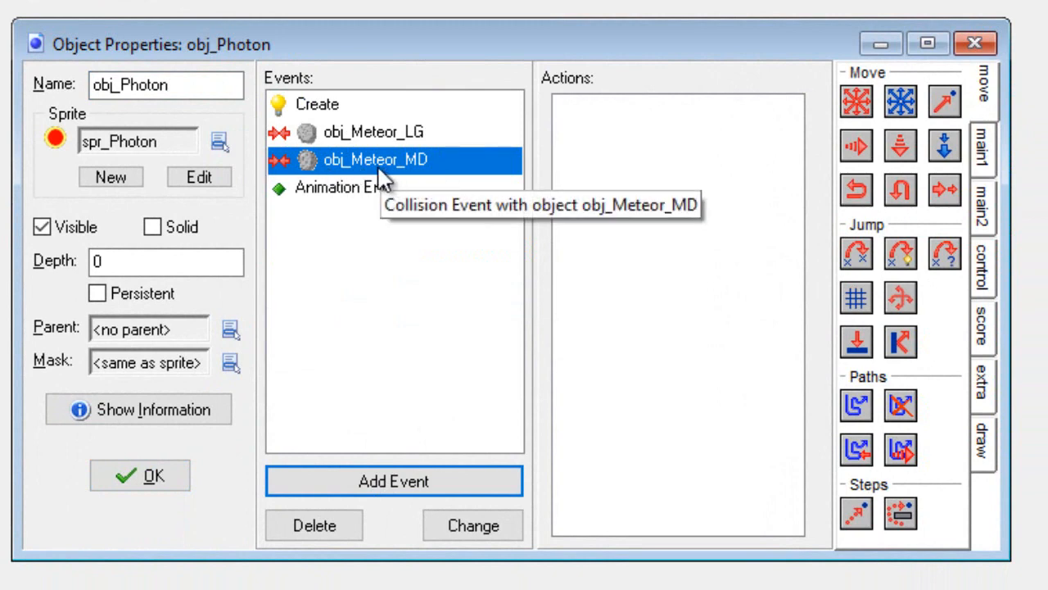
left_click(985, 270)
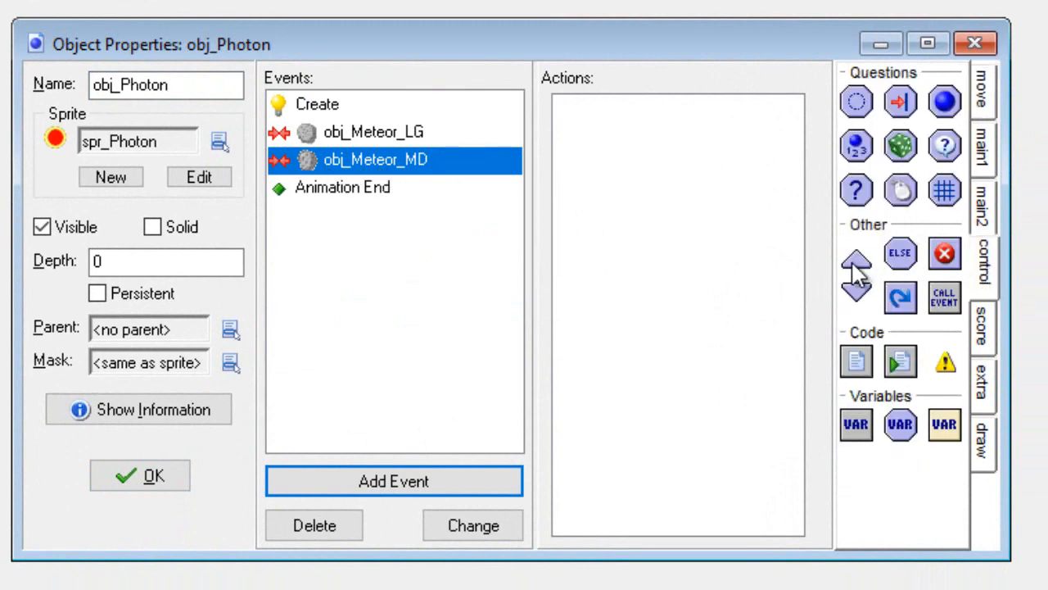
left_click_drag(760, 184, 608, 131)
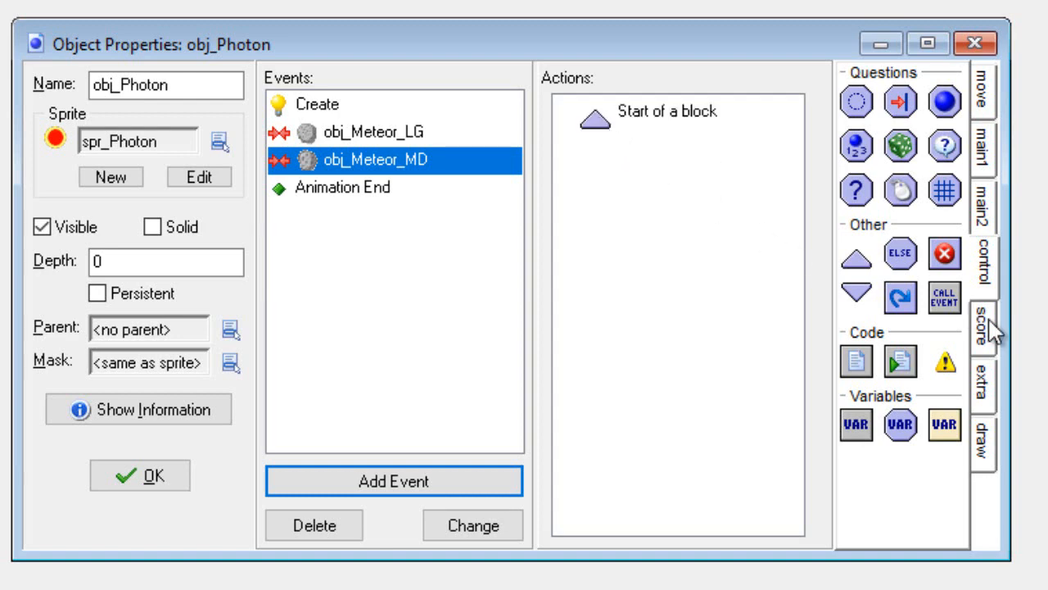
- Add a Create Instance action for obj_explode to the obj_Meteor_MD collision event, applied to Other with Relative enabled
left_click(980, 148)
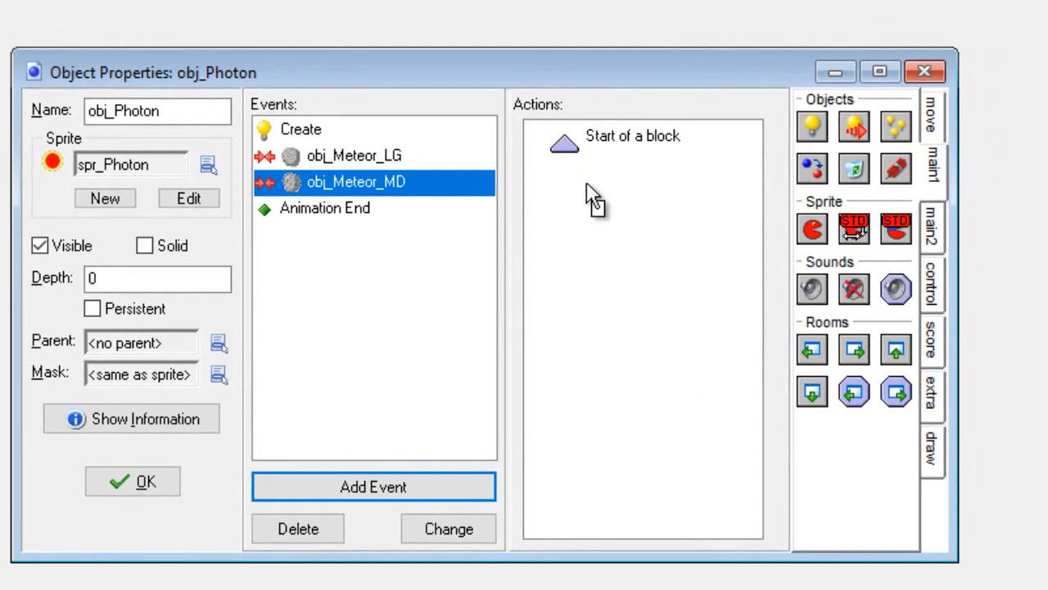
left_click_drag(594, 199, 589, 196)
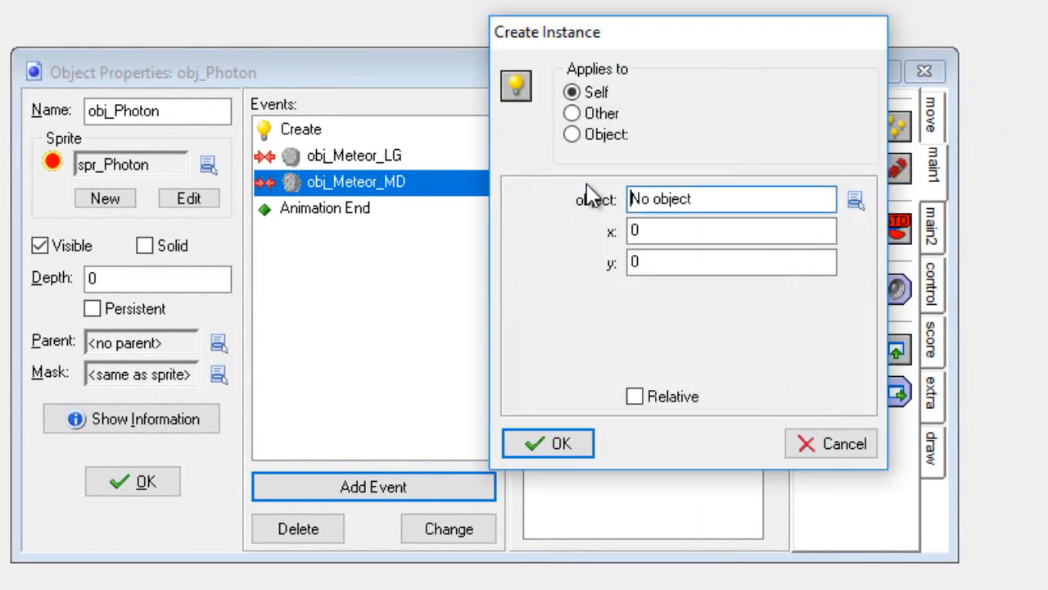
left_click(573, 114)
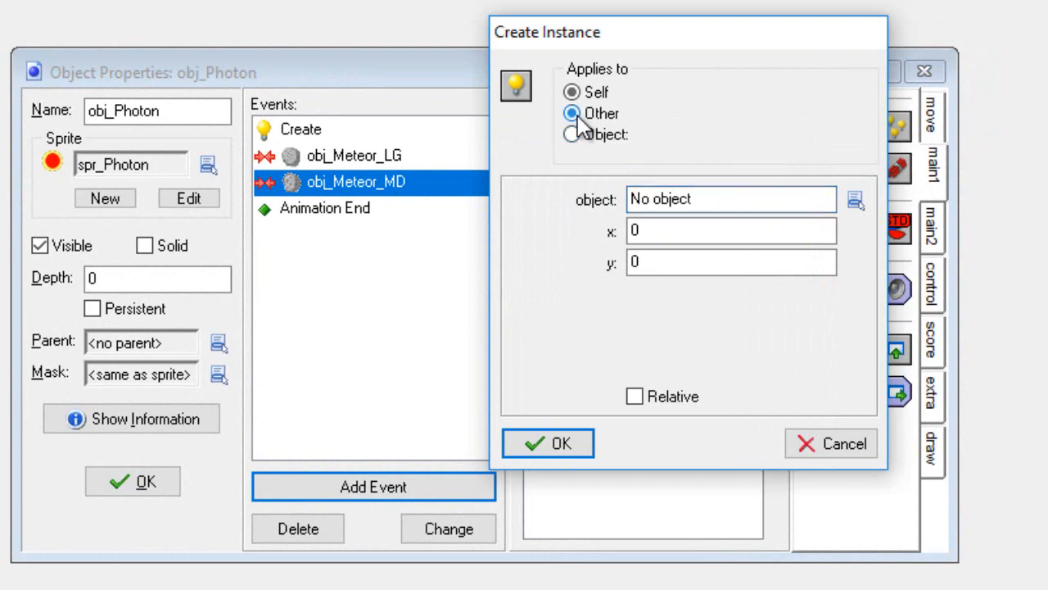
left_click(856, 201)
left_click(909, 396)
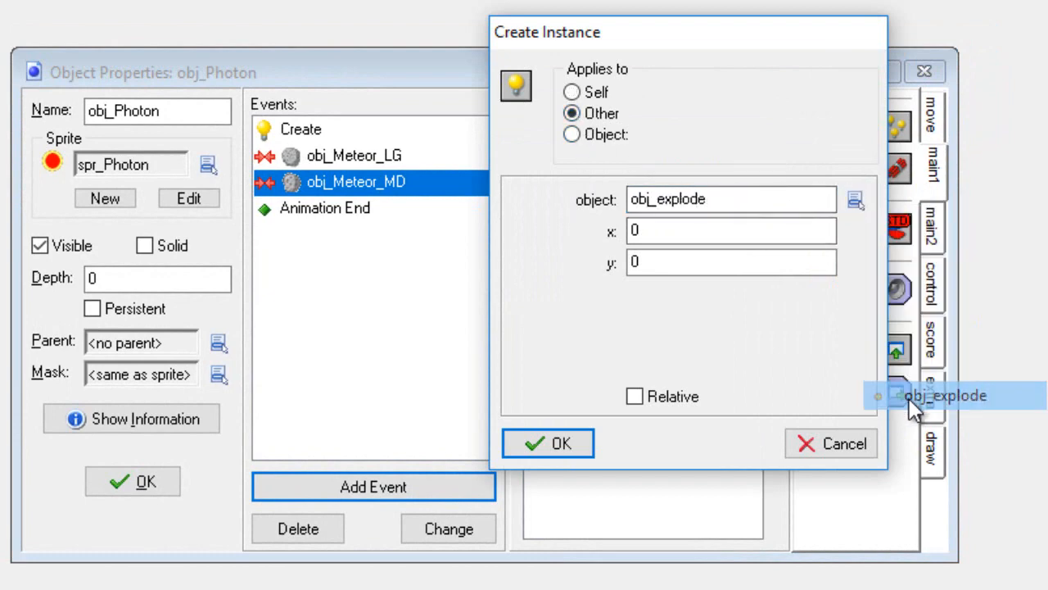
left_click(635, 396)
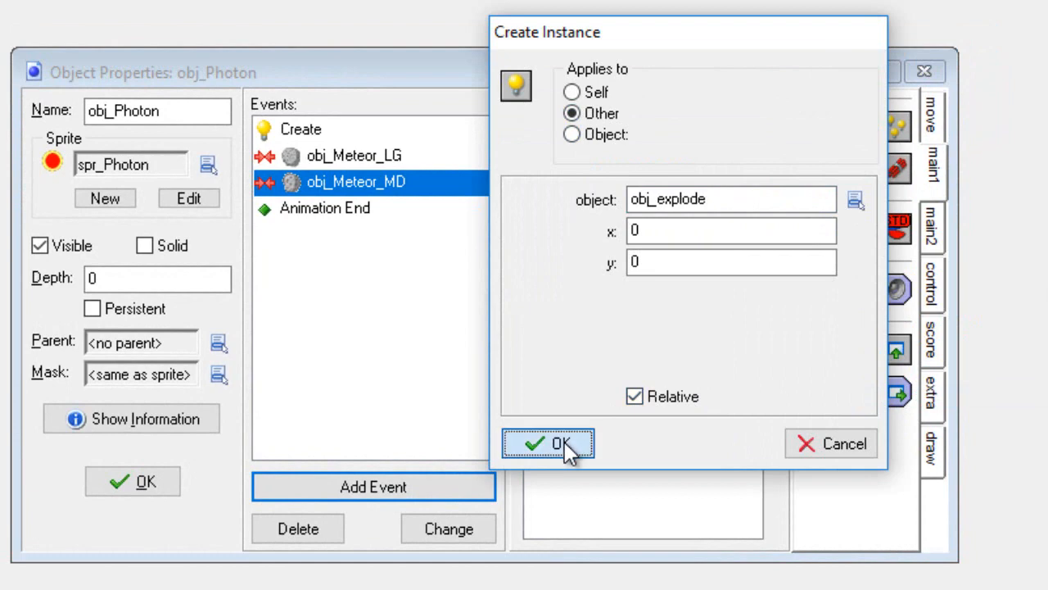
left_click(565, 443)
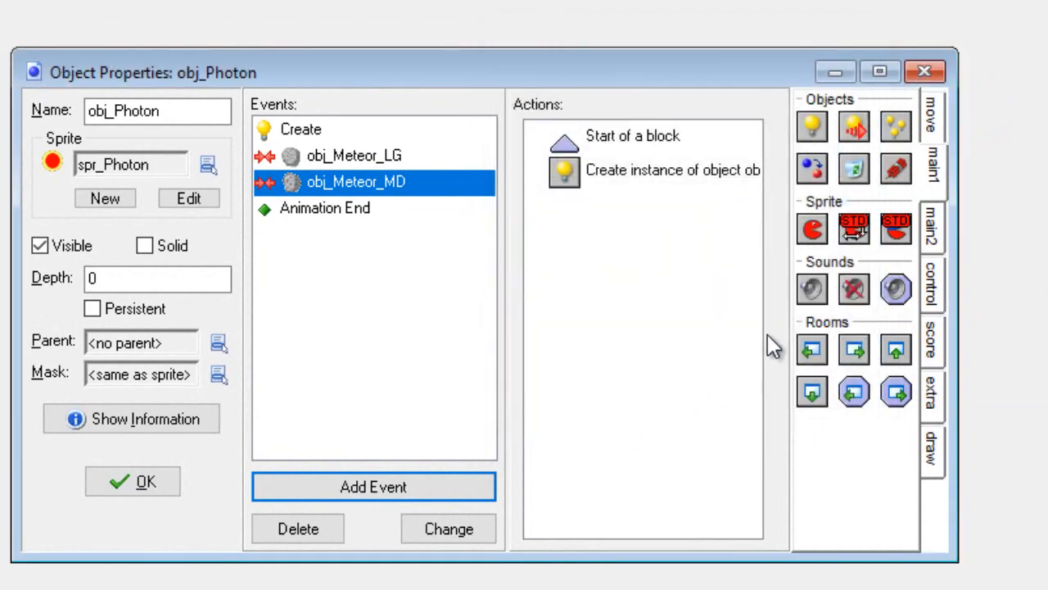
- Add Destroy Instance actions for Other and Self to the obj_Meteor_MD event and close them with an End Block action
left_click_drag(860, 169, 571, 243)
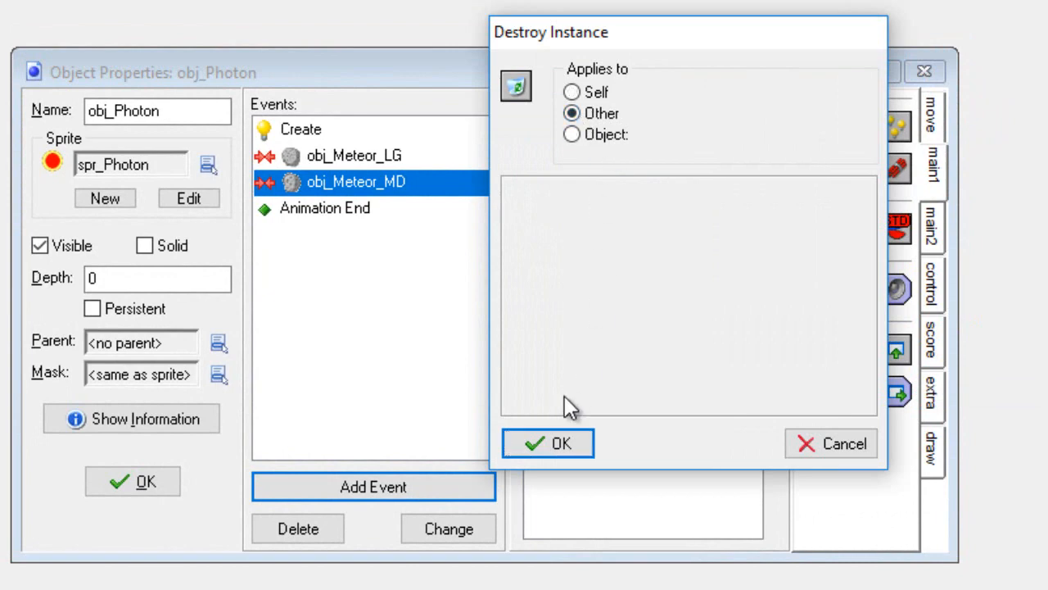
left_click(562, 446)
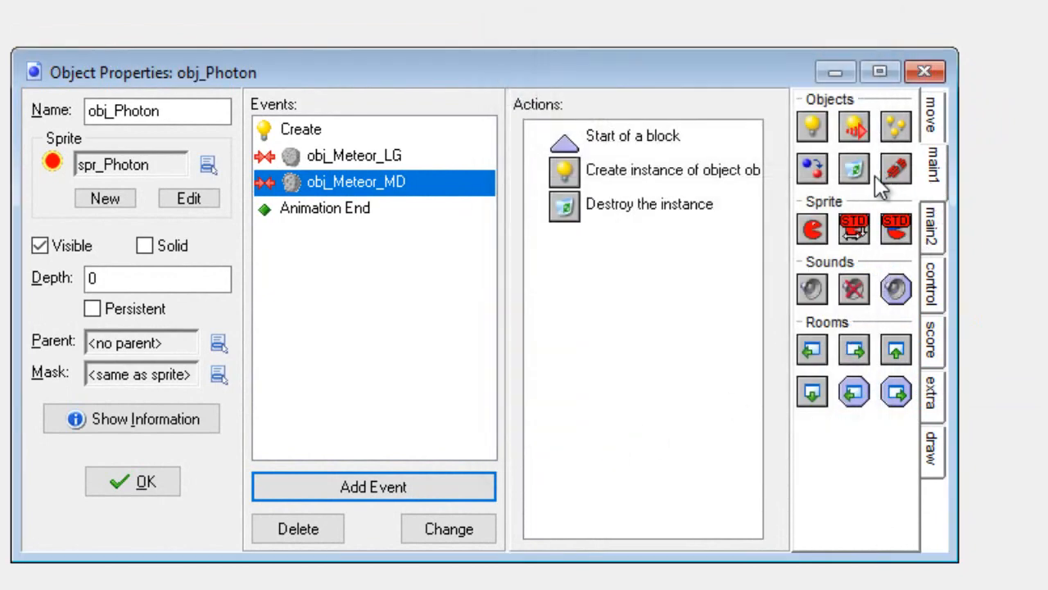
left_click_drag(865, 178, 578, 266)
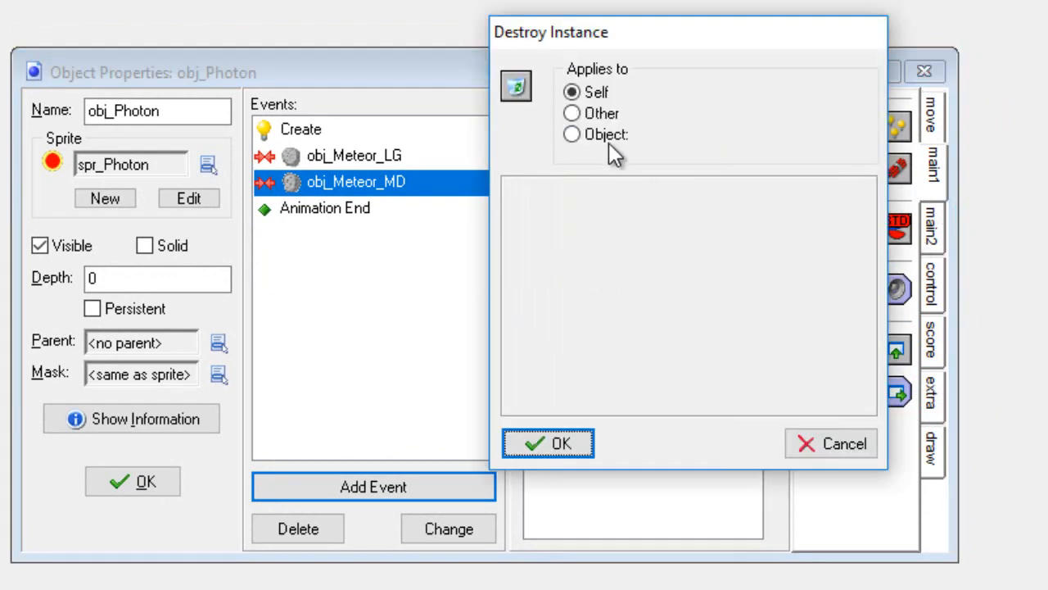
left_click(567, 450)
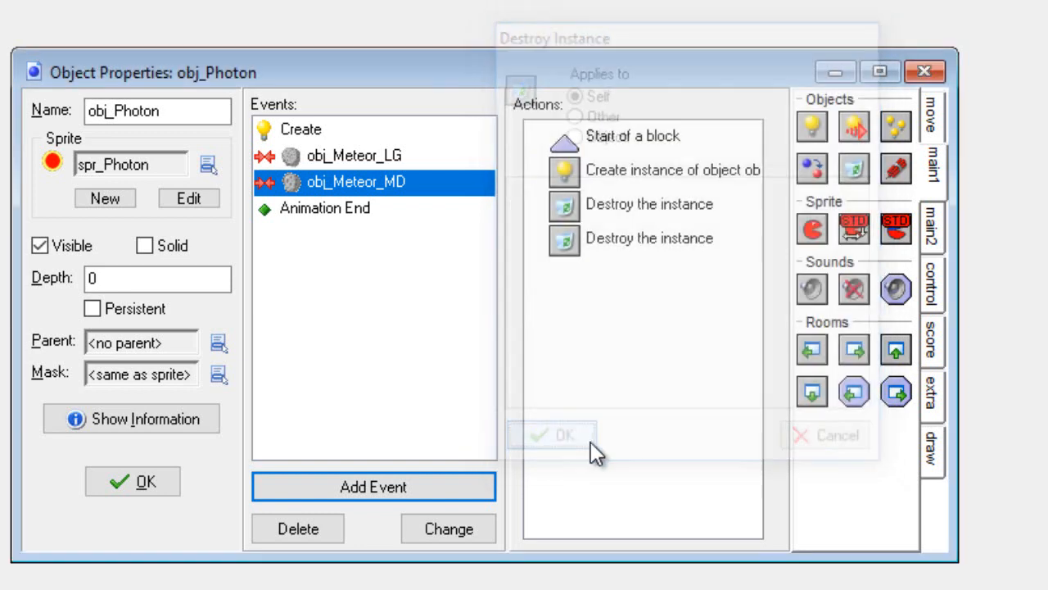
left_click(933, 283)
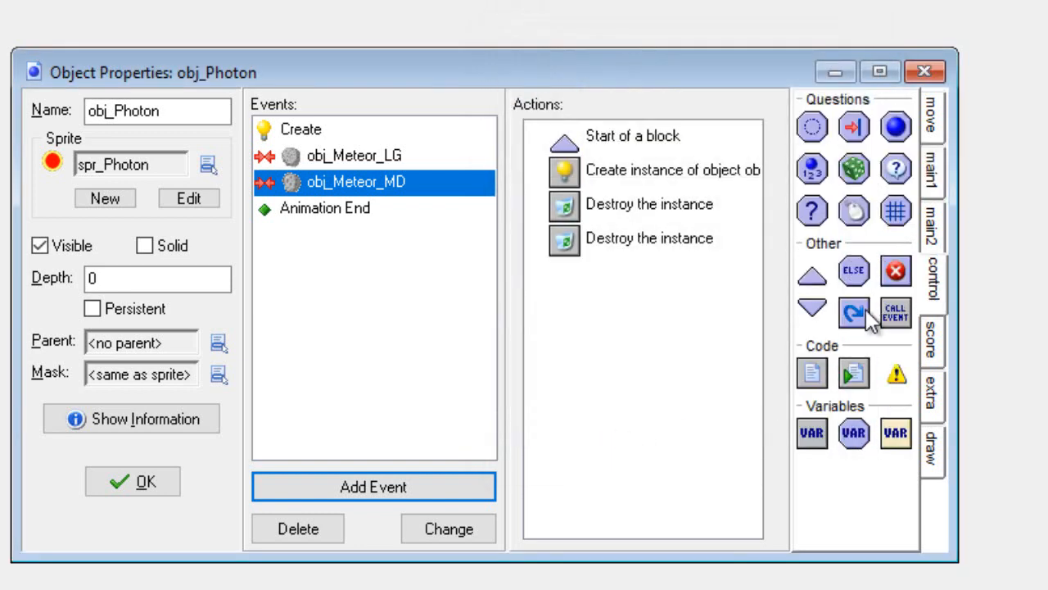
left_click_drag(816, 314, 607, 309)
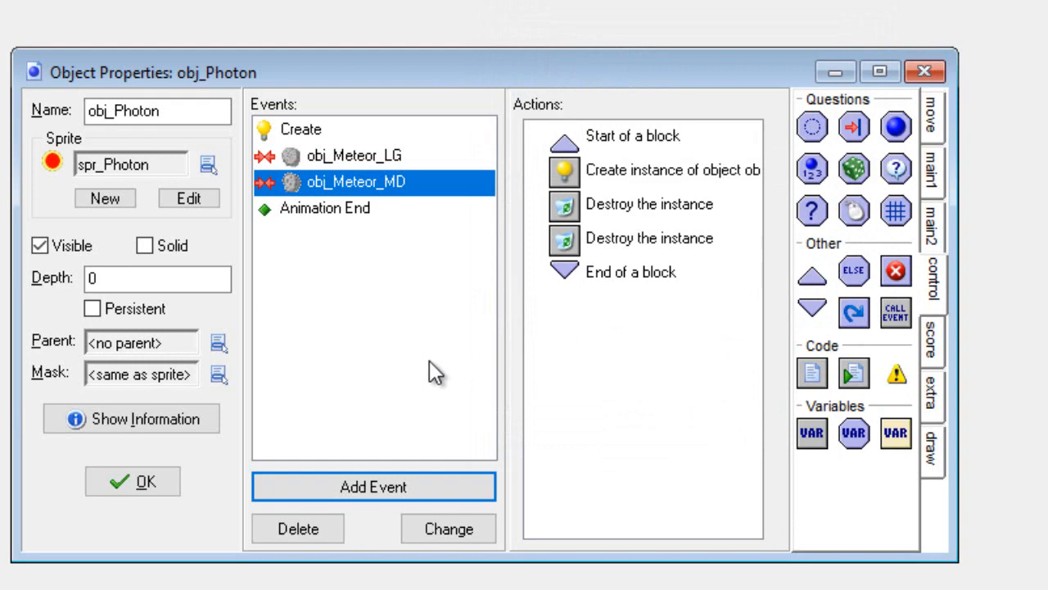
- Add a collision event with obj_Meteor_SM to obj_Photon and place a Start Block action in it
left_click(384, 488)
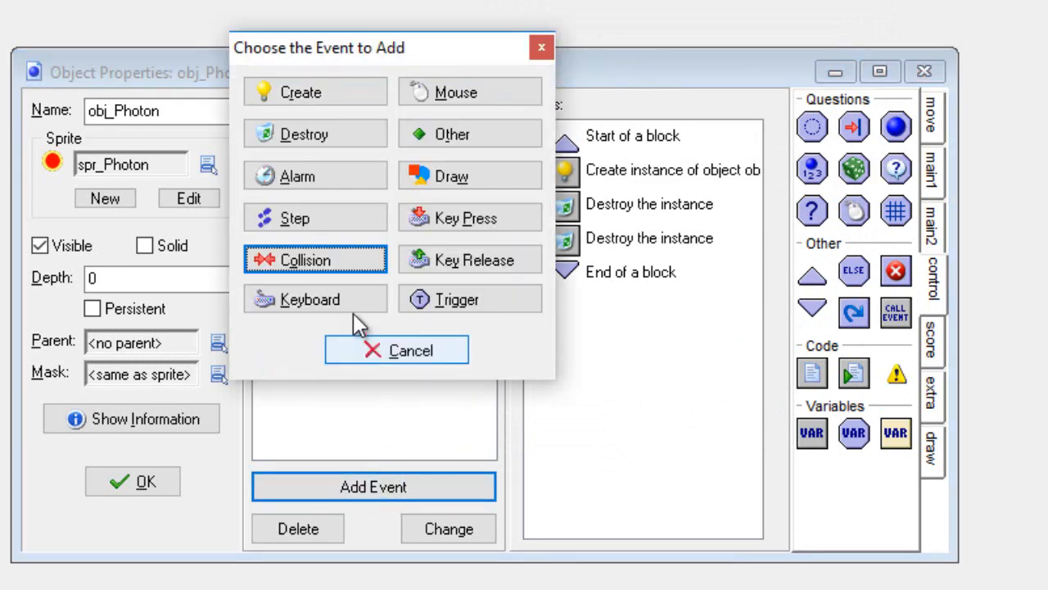
left_click(346, 258)
left_click(401, 357)
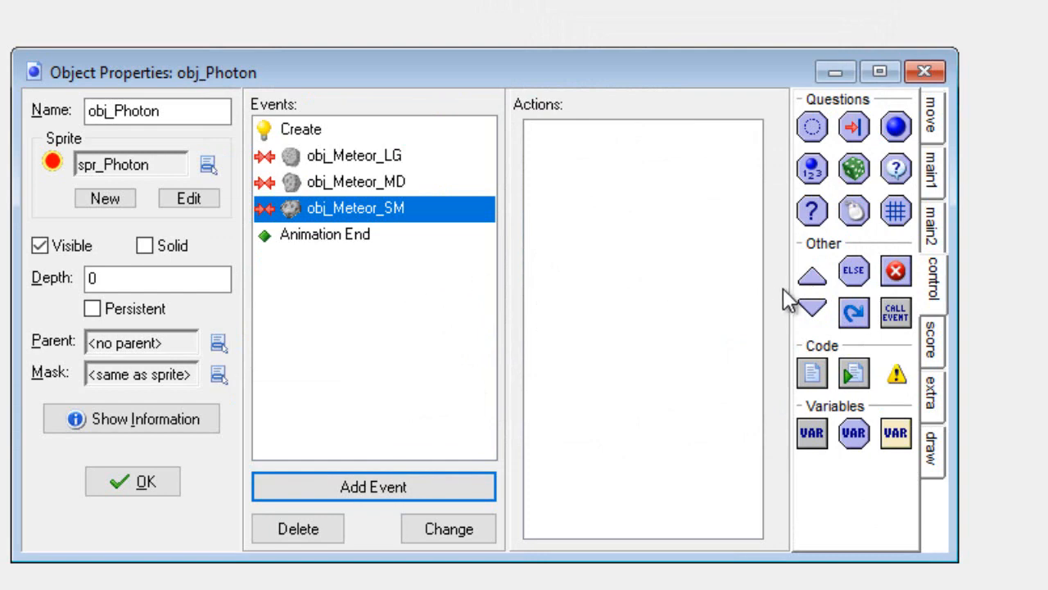
left_click_drag(812, 279, 580, 184)
- Add a Create Instance action for obj_explode to the obj_Meteor_SM collision event, applied to Other with Relative enabled
left_click(931, 176)
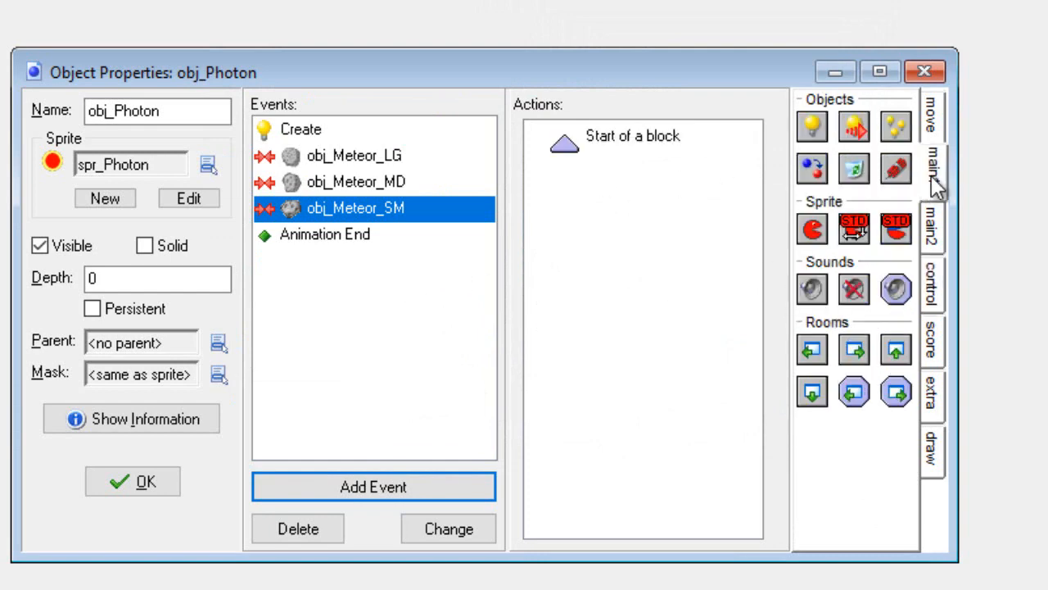
left_click_drag(811, 125, 595, 179)
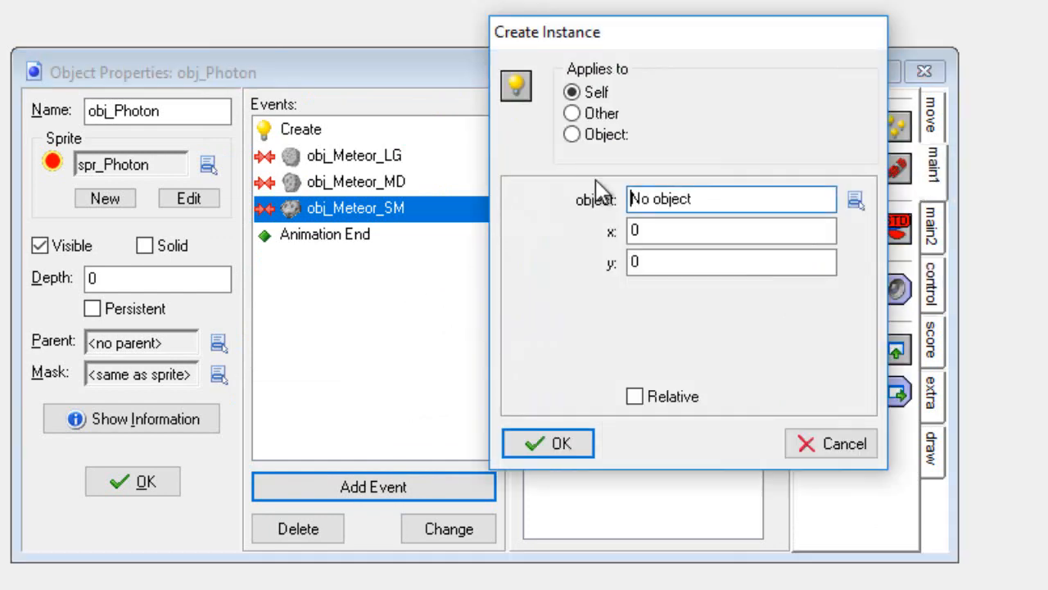
left_click(573, 113)
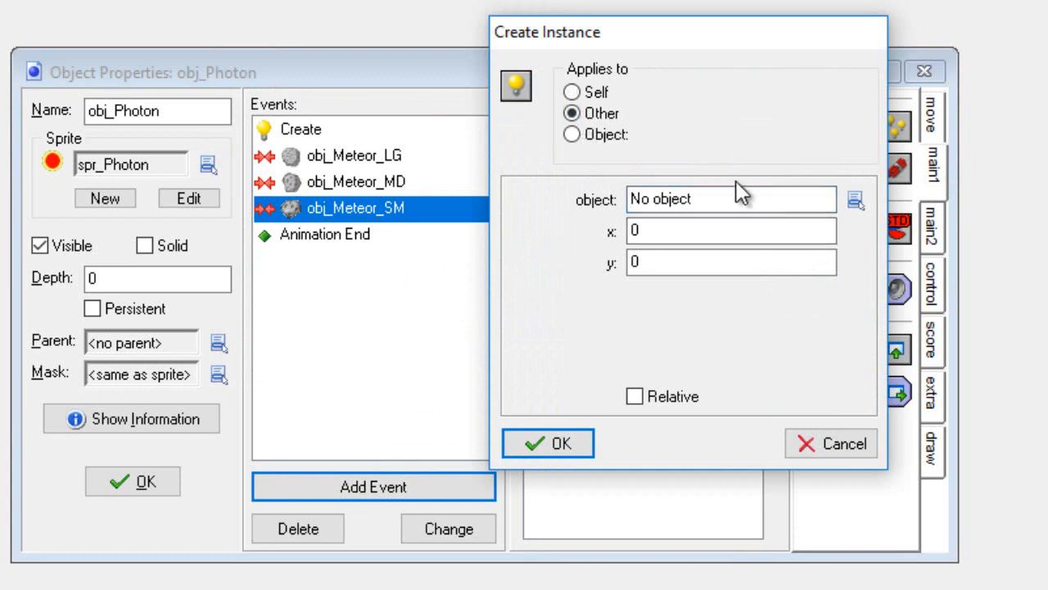
left_click(854, 201)
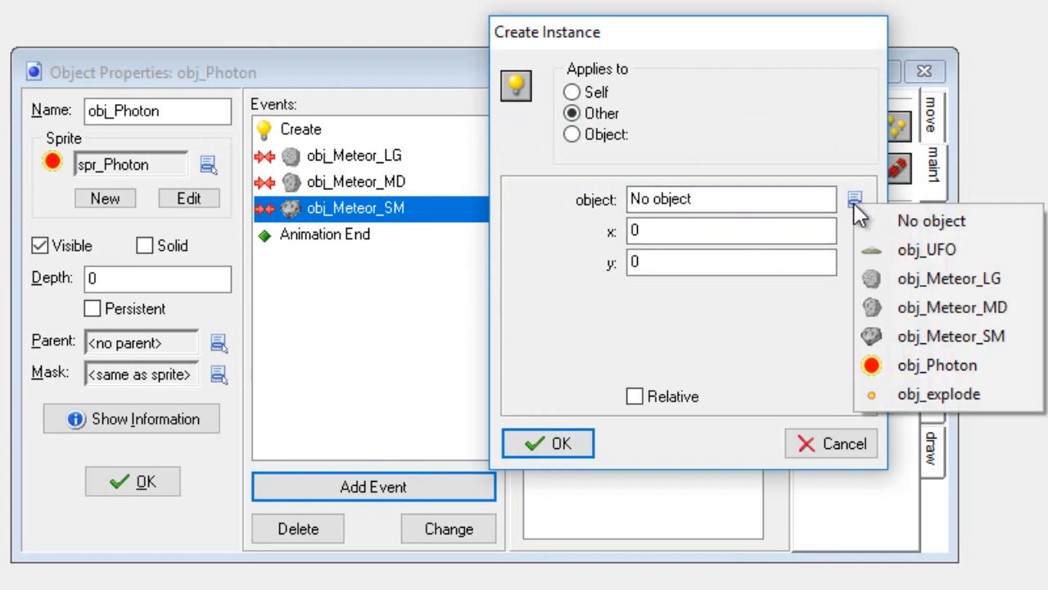
left_click(896, 392)
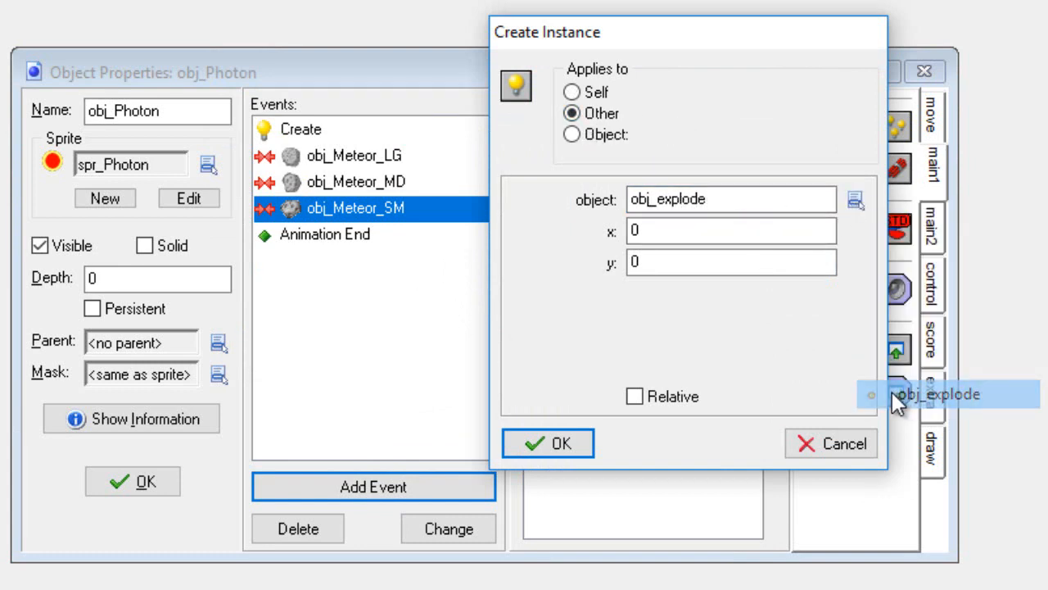
left_click(635, 396)
left_click(569, 443)
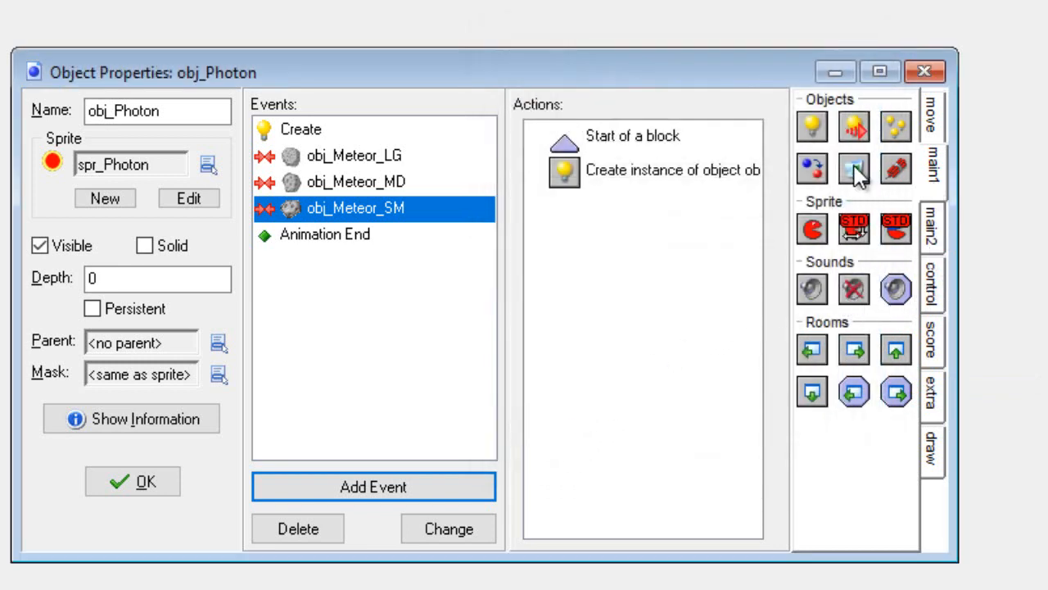
- Add Destroy Instance actions for Other and Self to the obj_Meteor_SM event and close them with an End Block action
left_click_drag(854, 168, 631, 237)
left_click(584, 111)
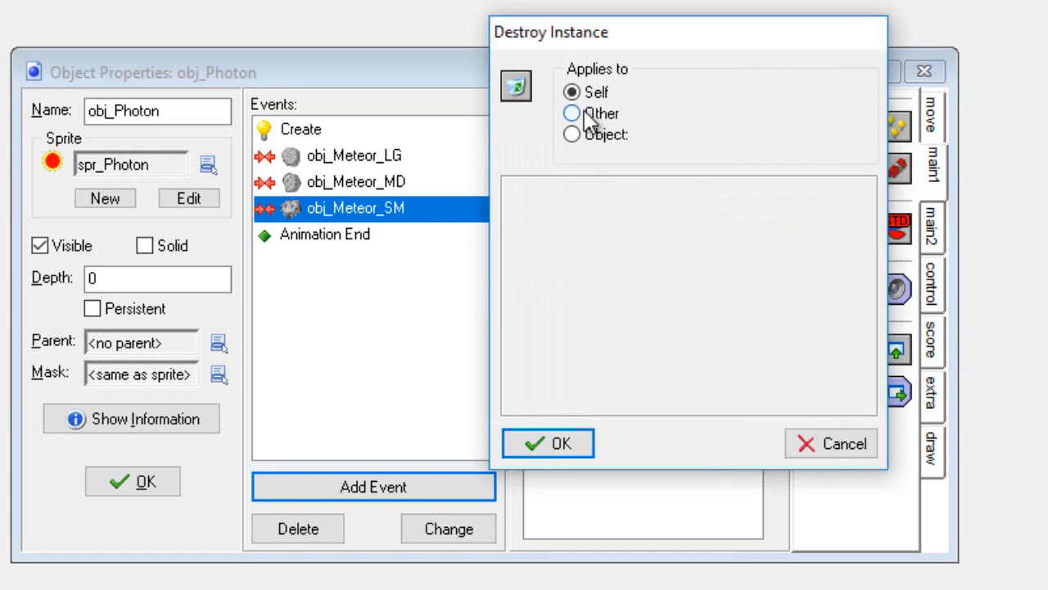
left_click(560, 442)
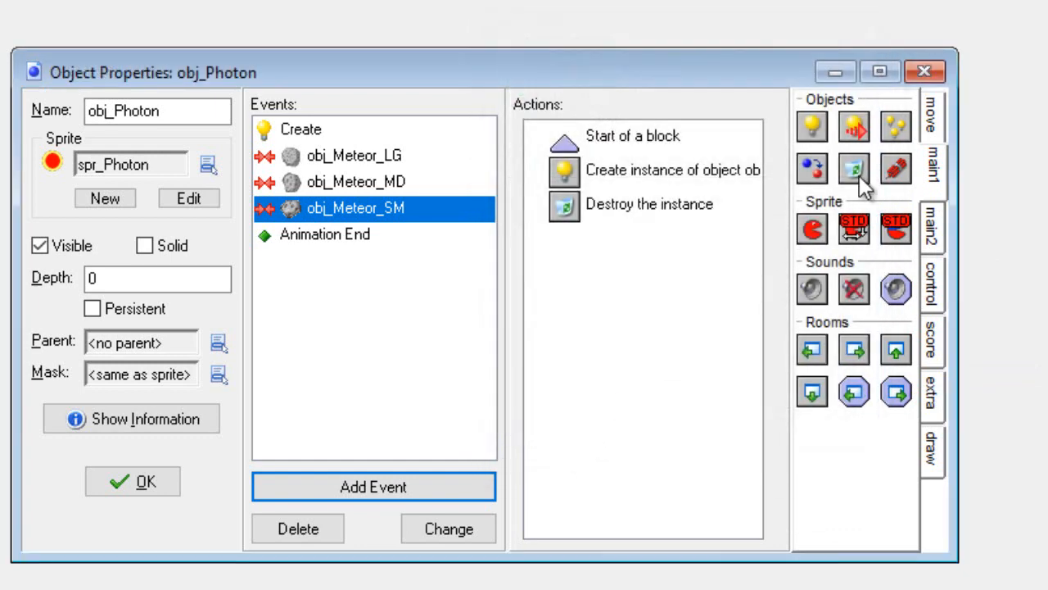
left_click_drag(854, 168, 614, 278)
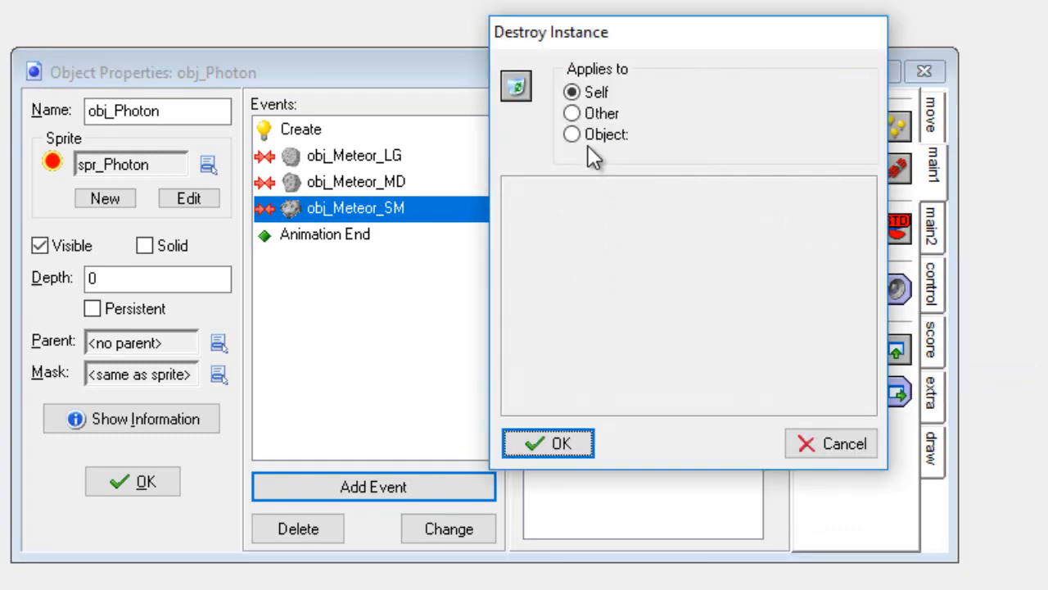
left_click(565, 443)
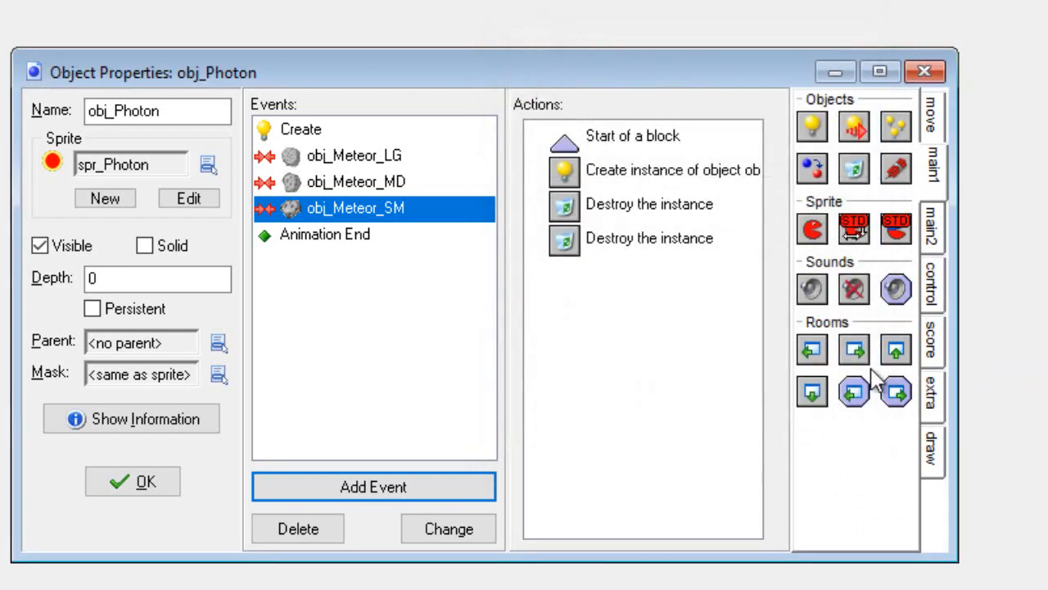
left_click(934, 303)
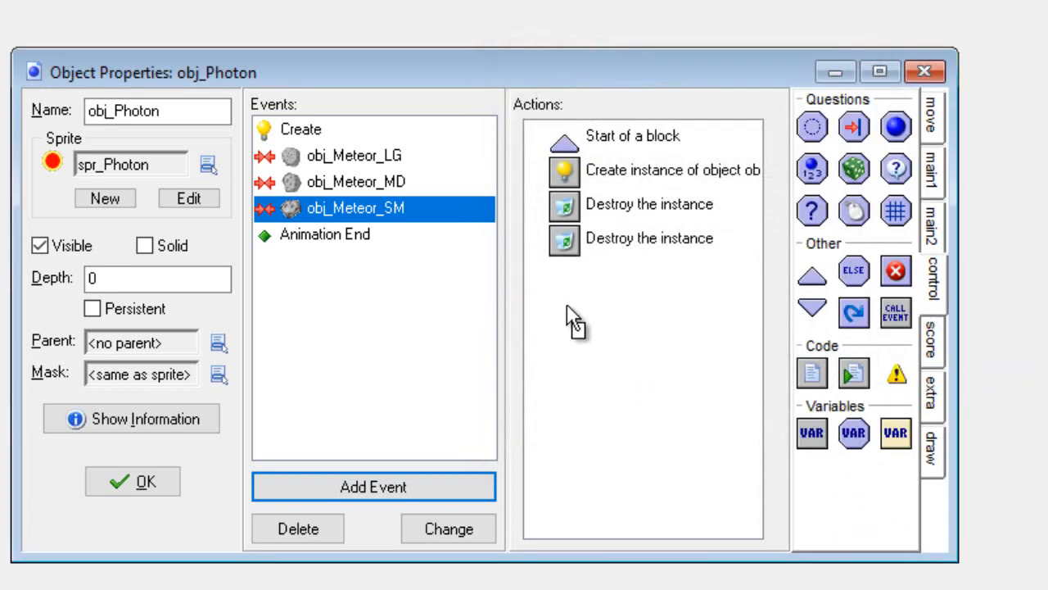
left_click_drag(574, 319, 575, 321)
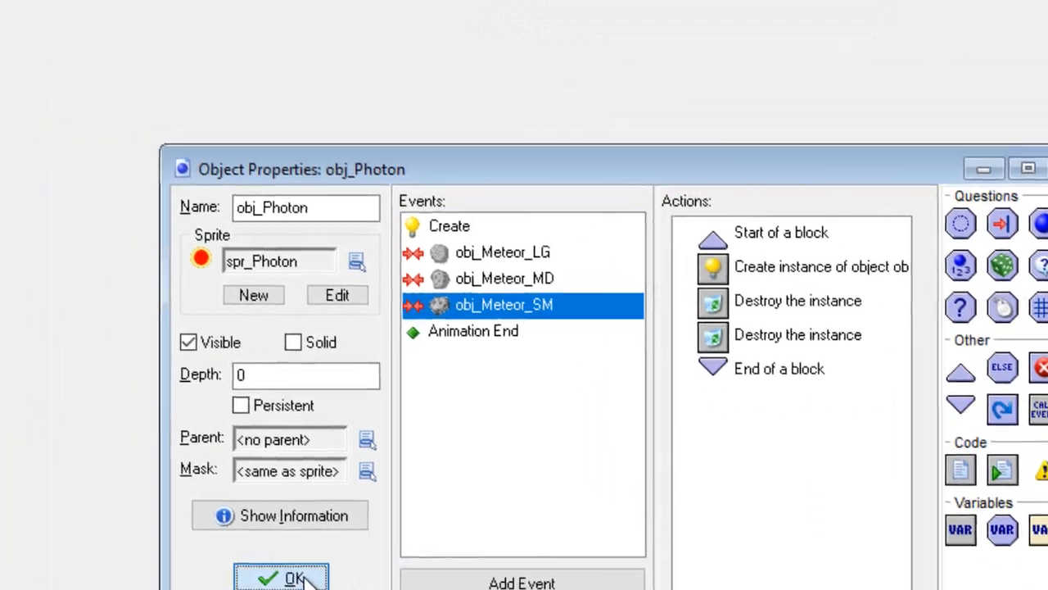
- Accept the obj_Photon properties, then save the game and run it
left_click(295, 579)
left_click(21, 42)
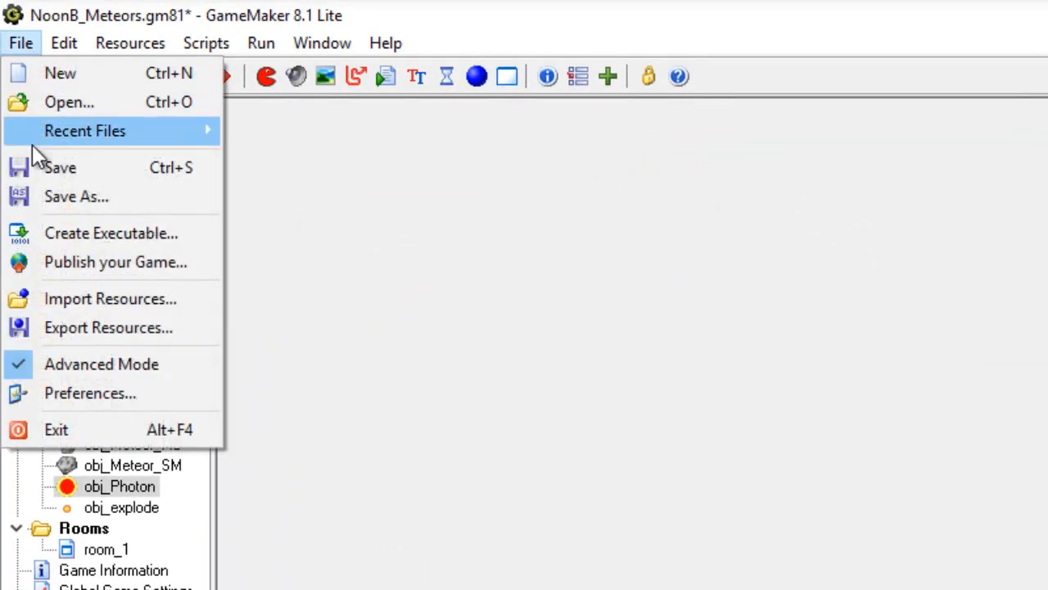
left_click(45, 168)
left_click(196, 76)
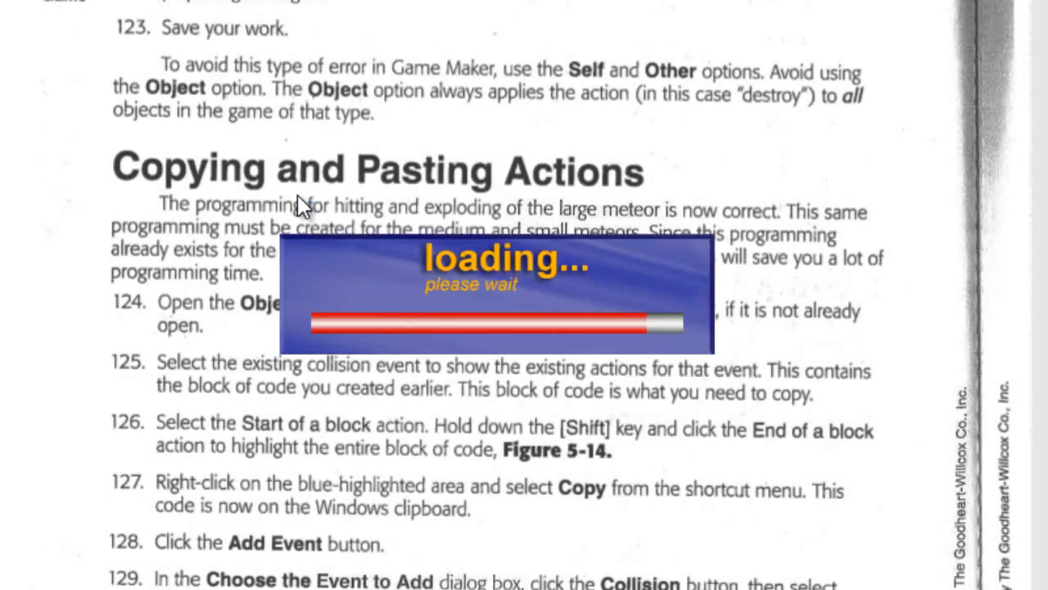
- Test play by steering the UFO under each large, medium and small meteor and firing photons at them, and close the game
key("Left")
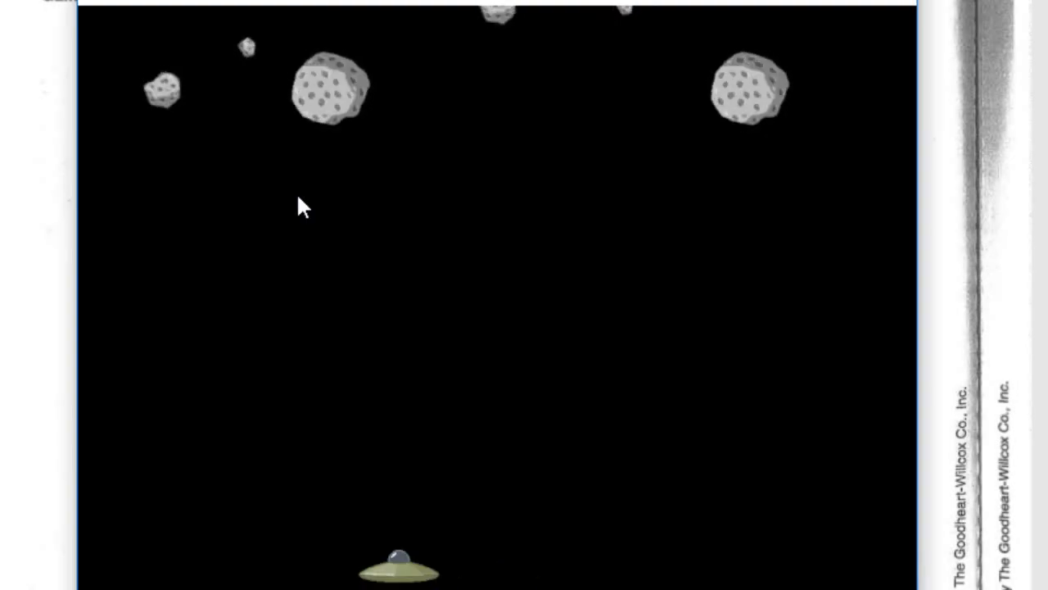
key("space")
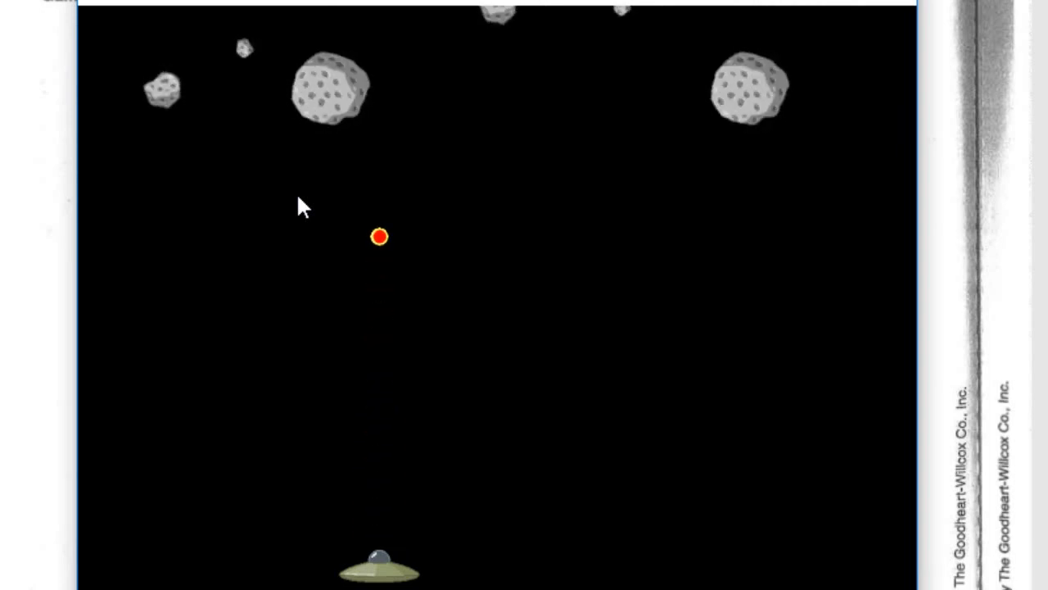
key("Left")
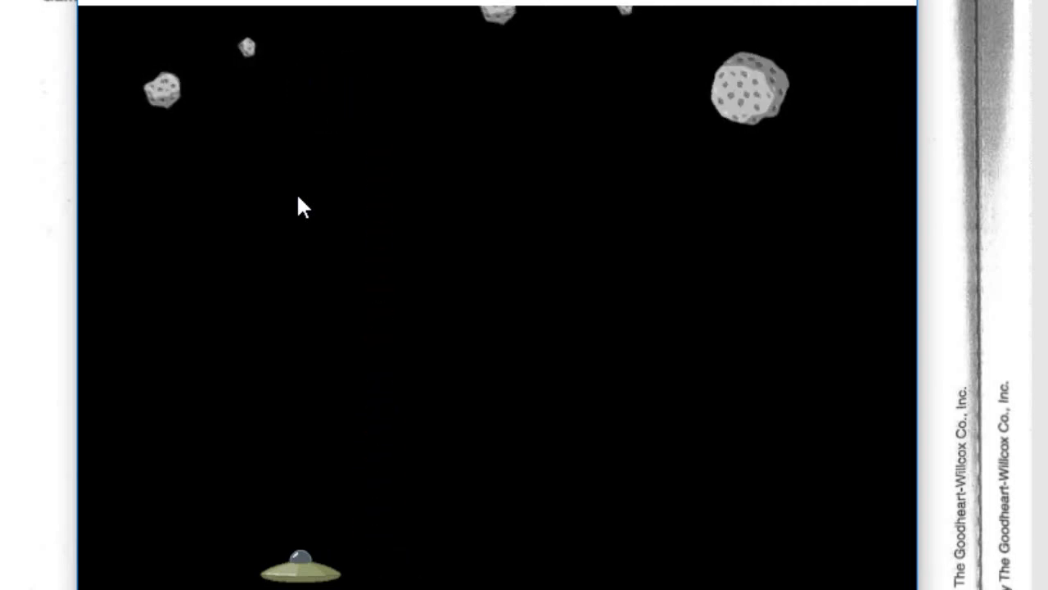
key("space")
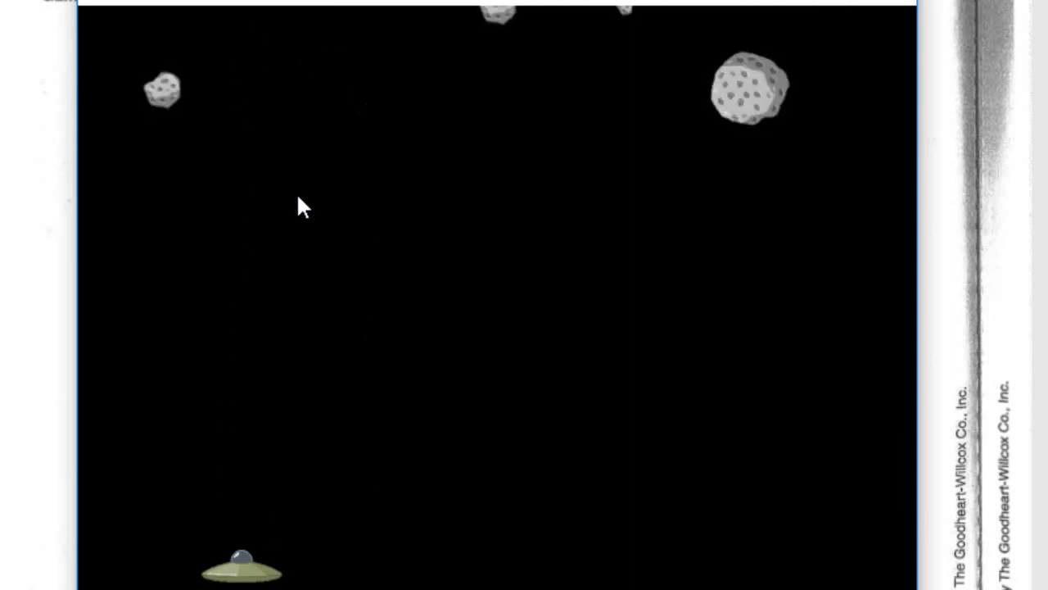
key("Left")
key("Left")
key("space")
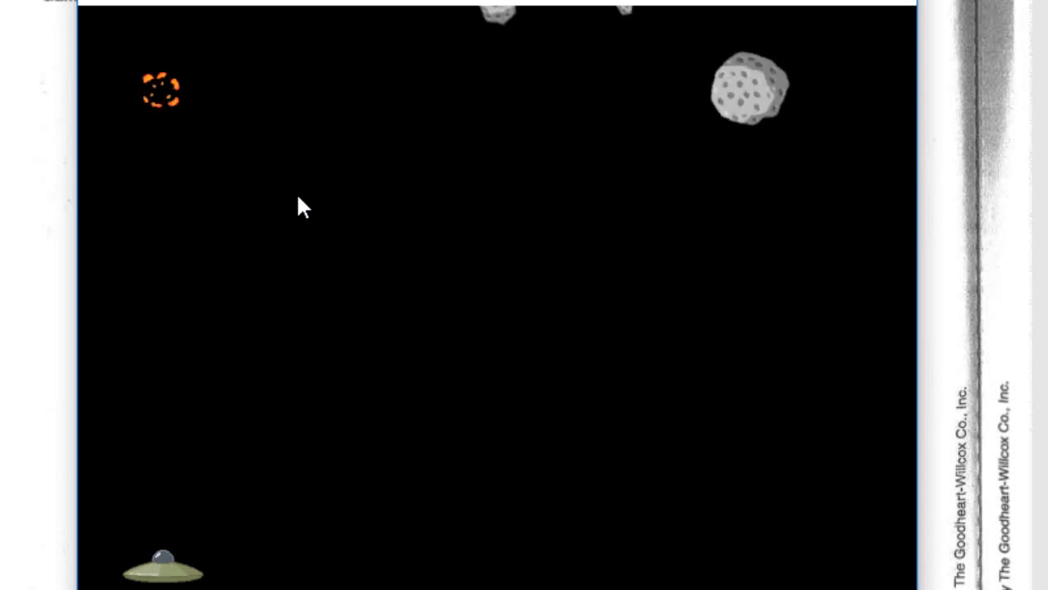
key("Right")
key("Right")
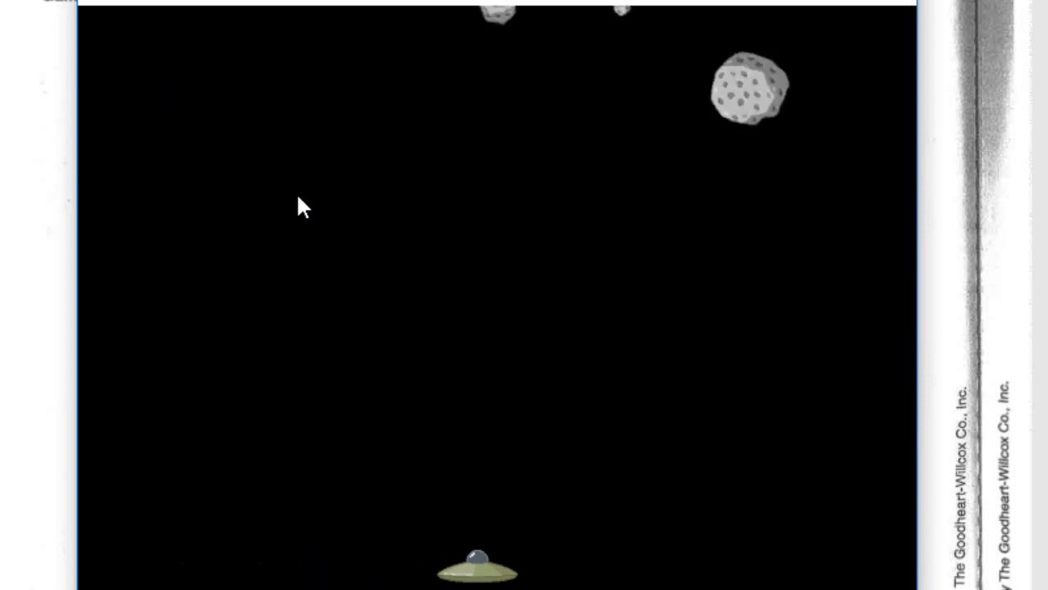
key("Right")
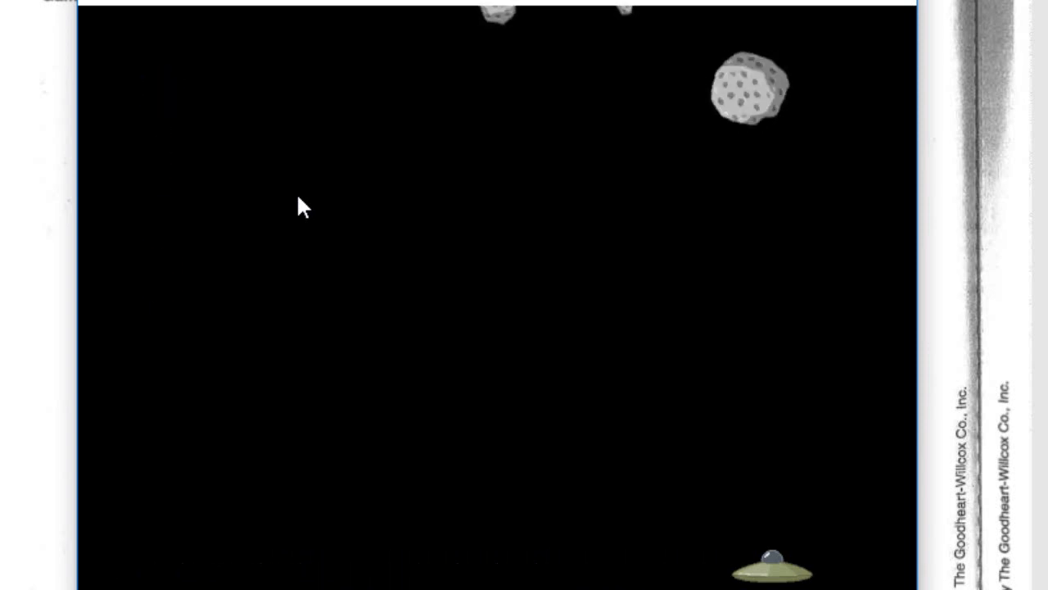
key("space")
key("Left")
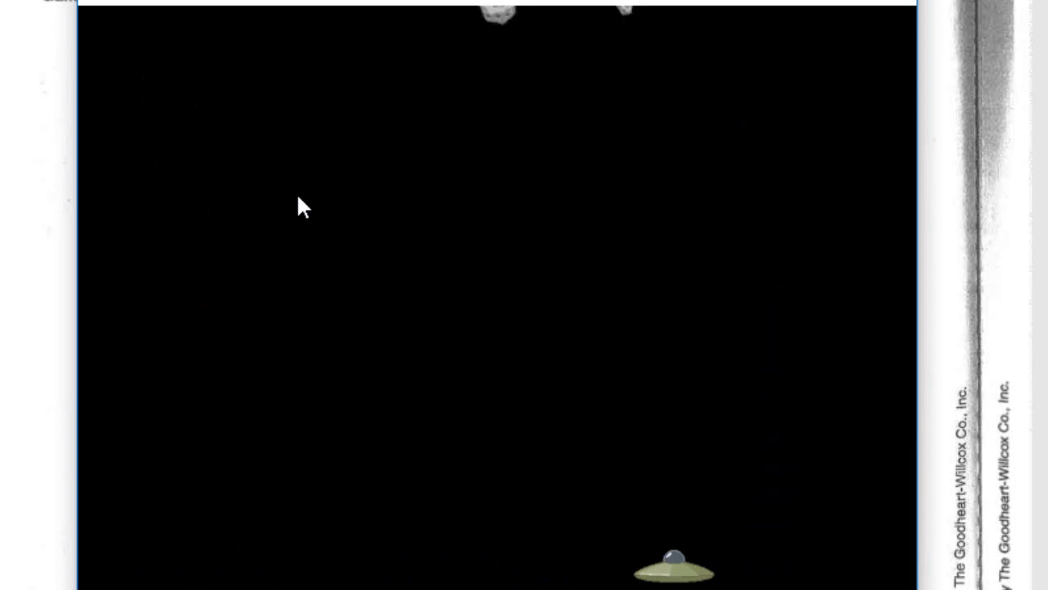
key("Left")
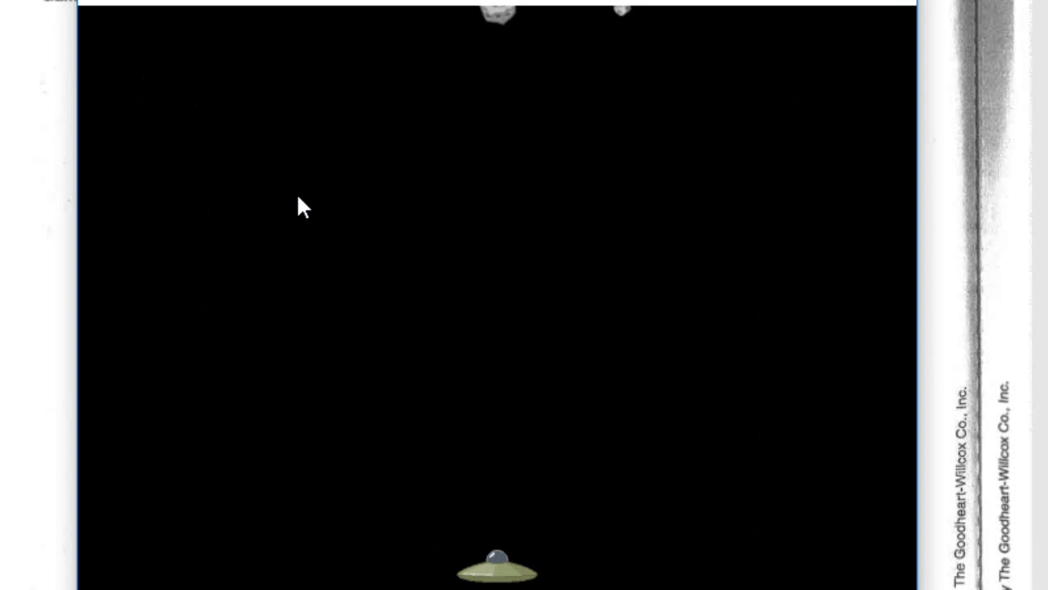
key("Right")
key("space")
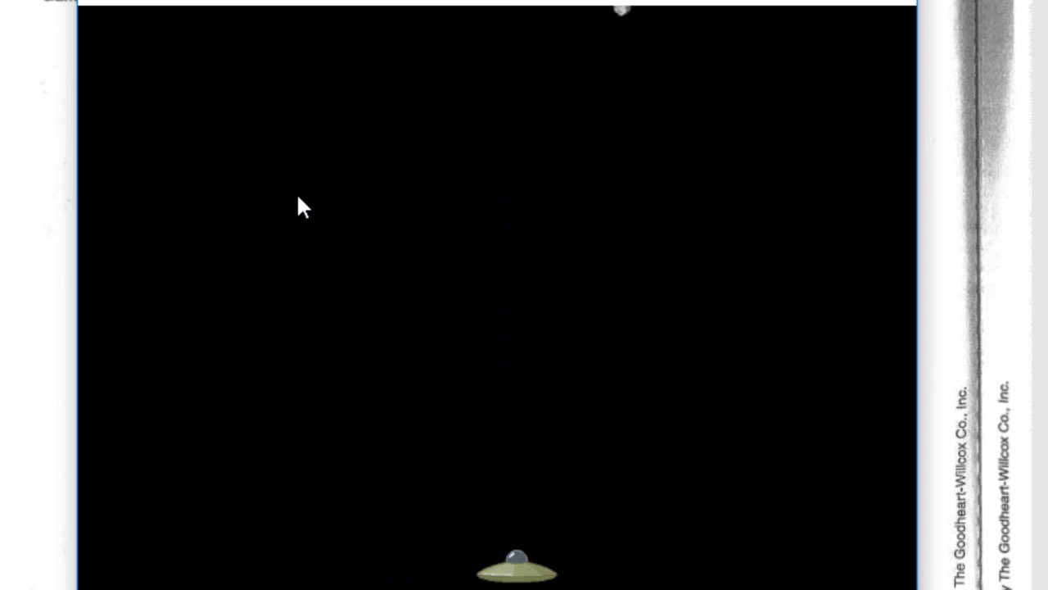
key("Right")
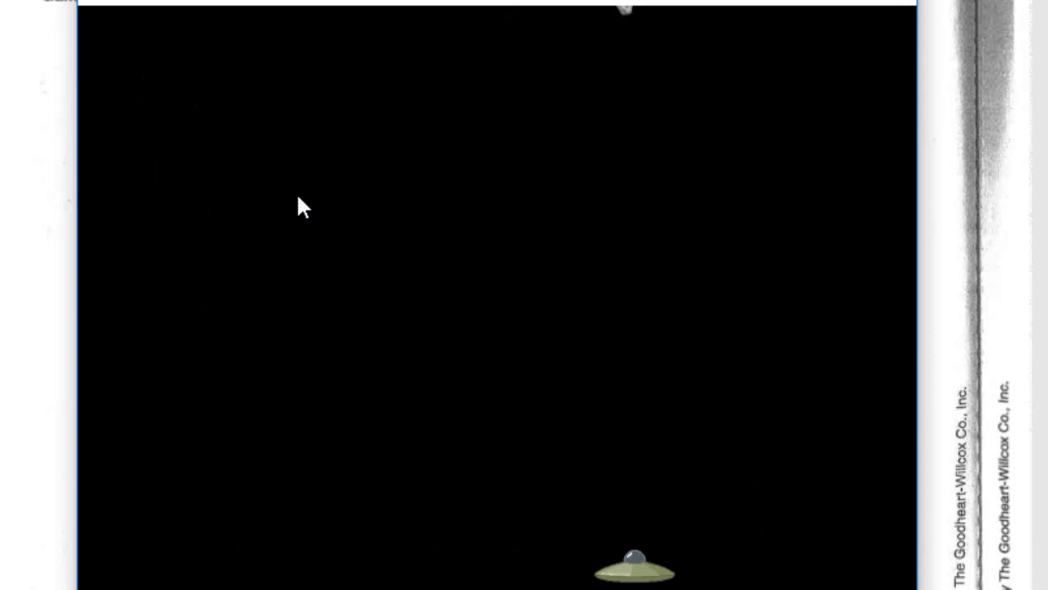
key("space")
left_click(891, 2)
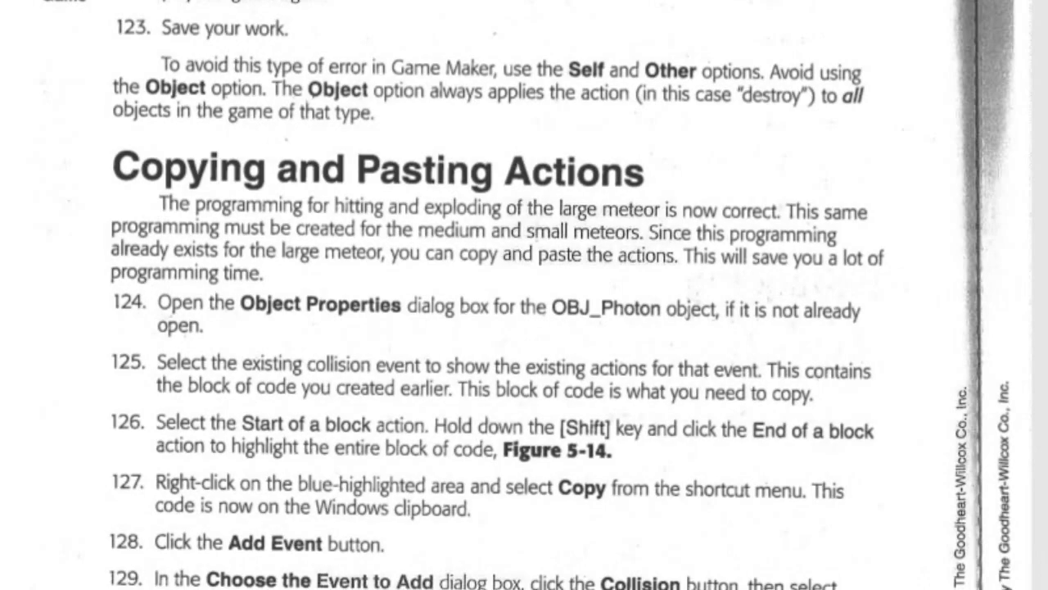
- Read the remaining lesson instructions, from copying and pasting actions through Scoring, Lives and the high score table, and return to the Scoring steps
scroll(524, 295, "down", 10)
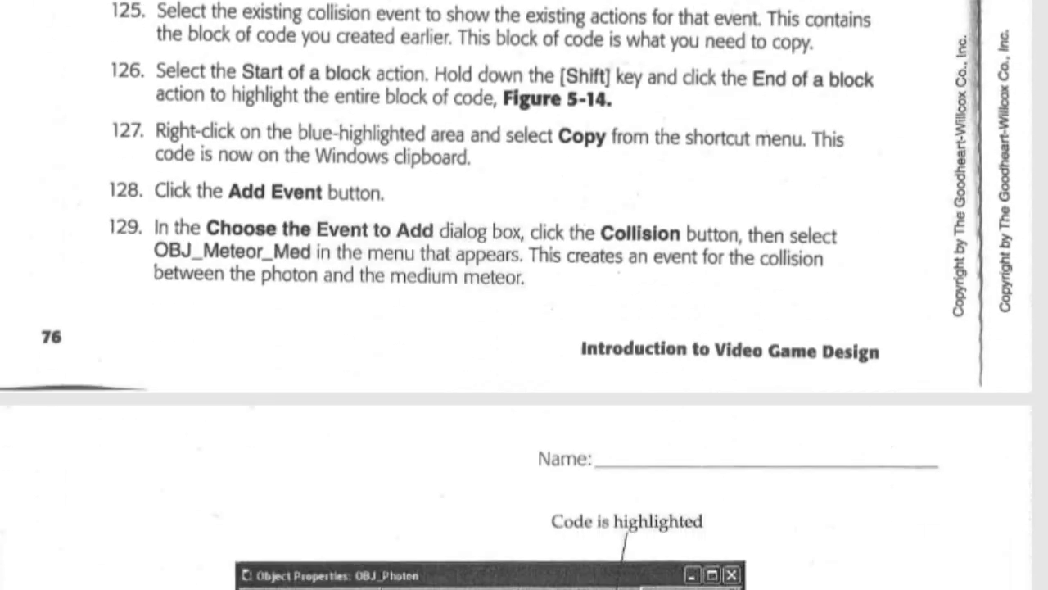
scroll(525, 295, "down", 3)
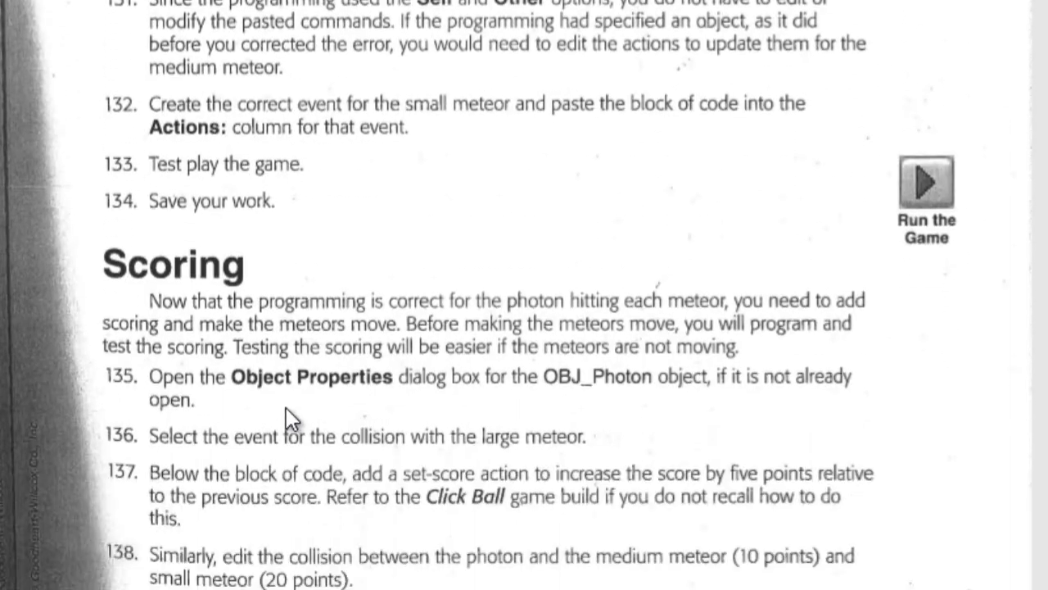
scroll(286, 407, "up", 5)
scroll(287, 417, "down", 4)
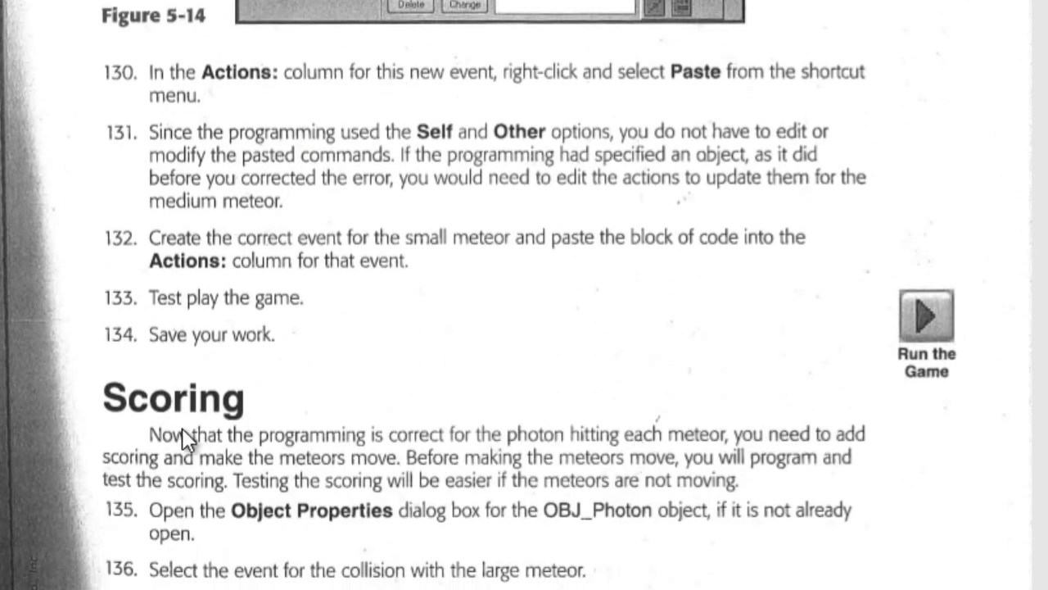
scroll(182, 430, "down", 6)
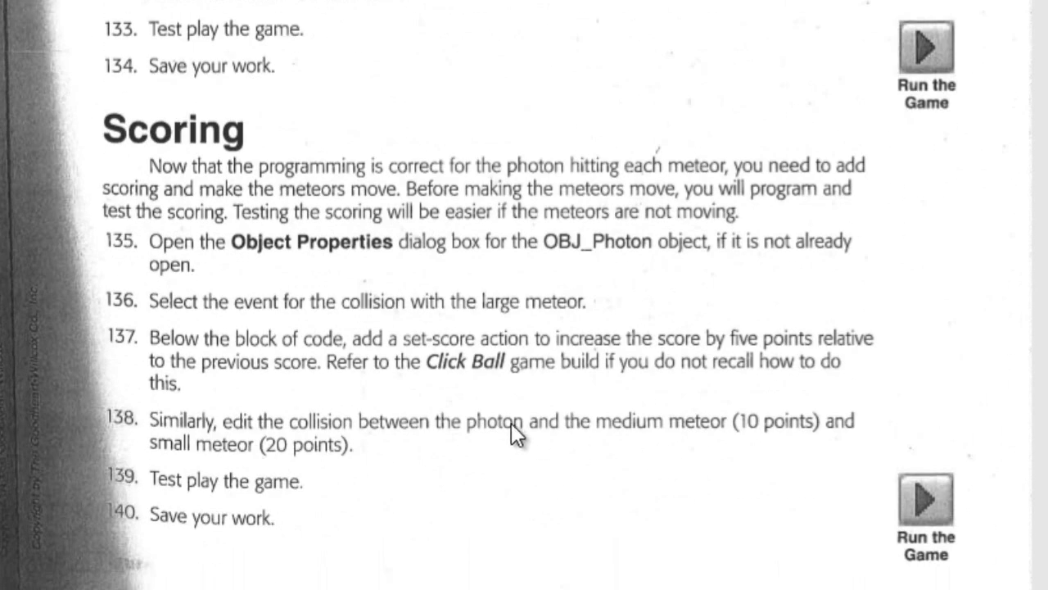
scroll(338, 518, "down", 2)
scroll(339, 518, "down", 9)
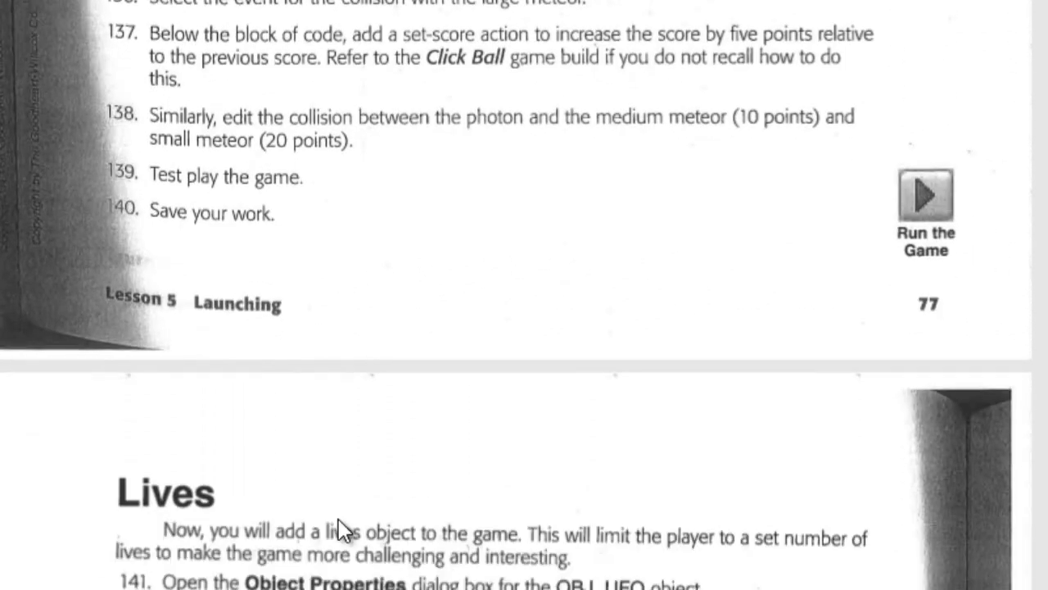
scroll(338, 518, "down", 20)
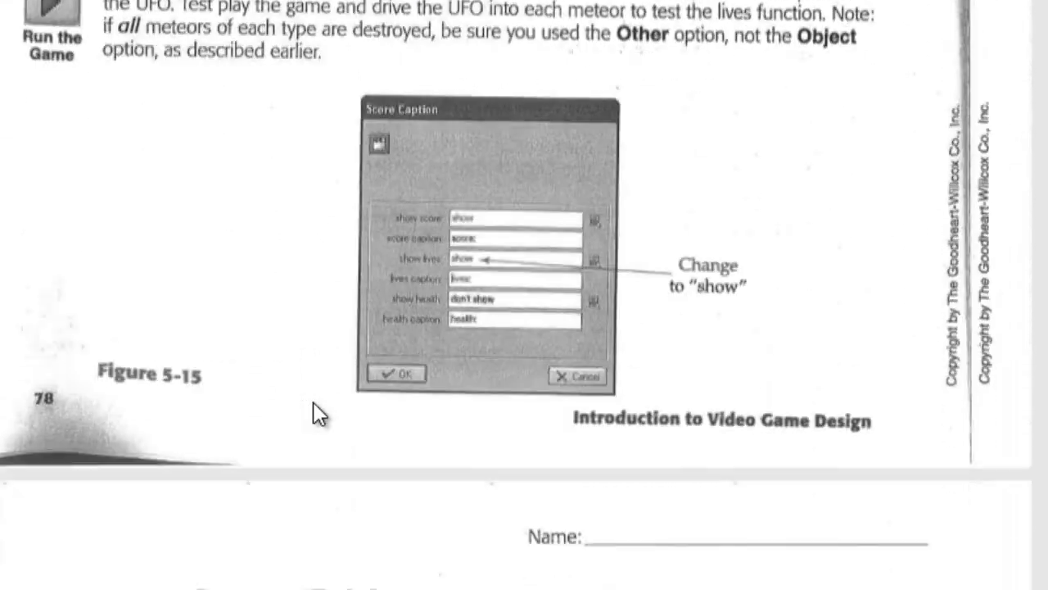
scroll(314, 414, "down", 20)
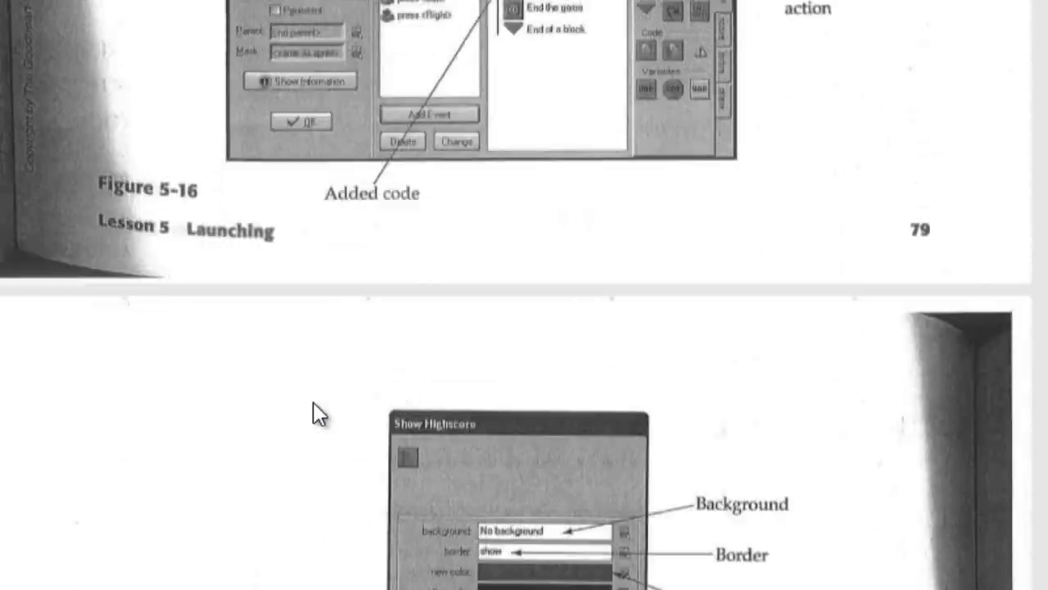
scroll(314, 403, "up", 20)
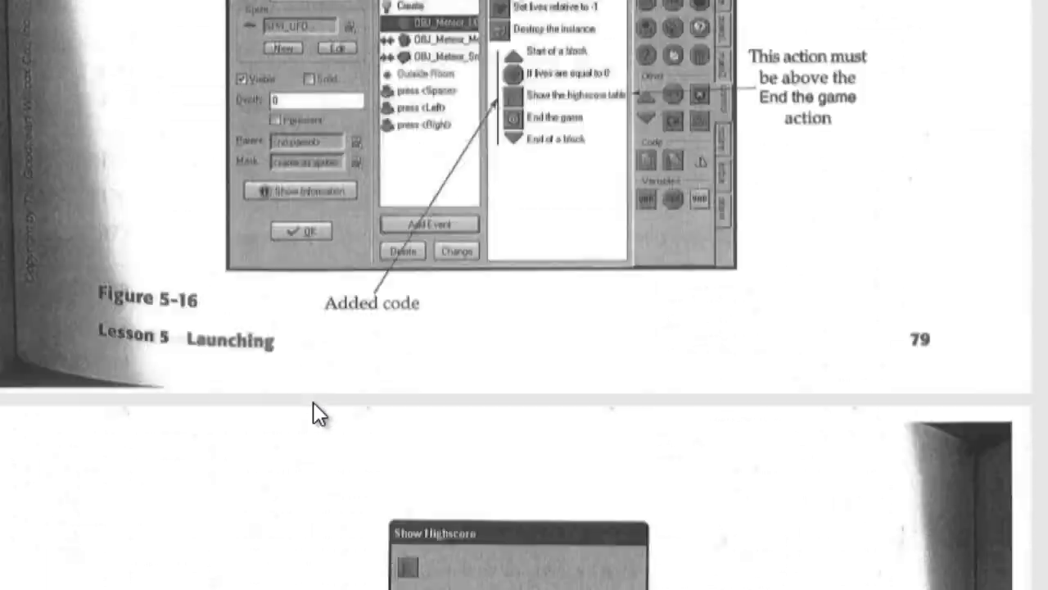
scroll(314, 403, "up", 15)
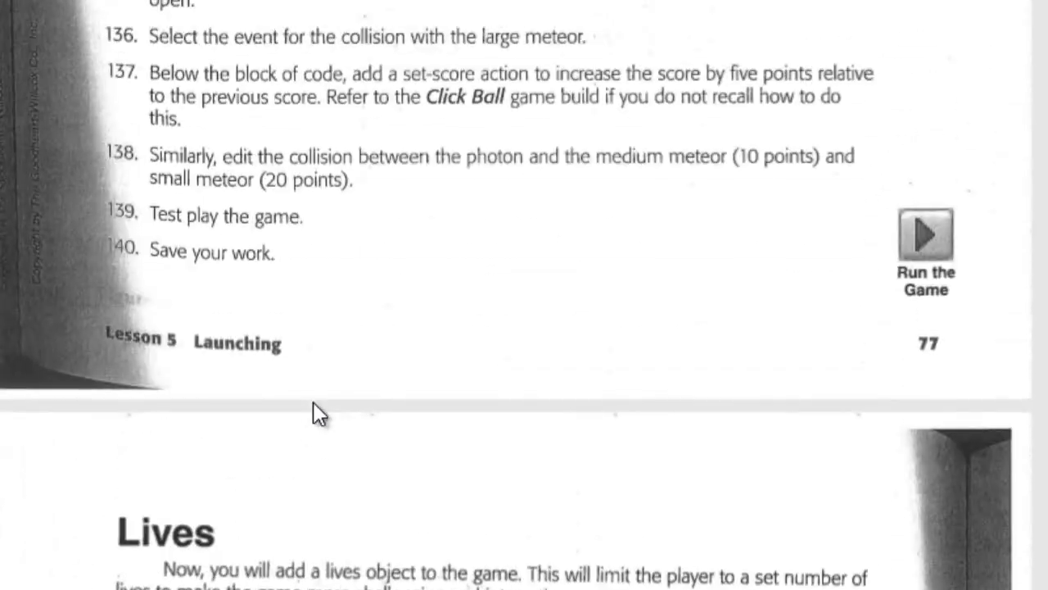
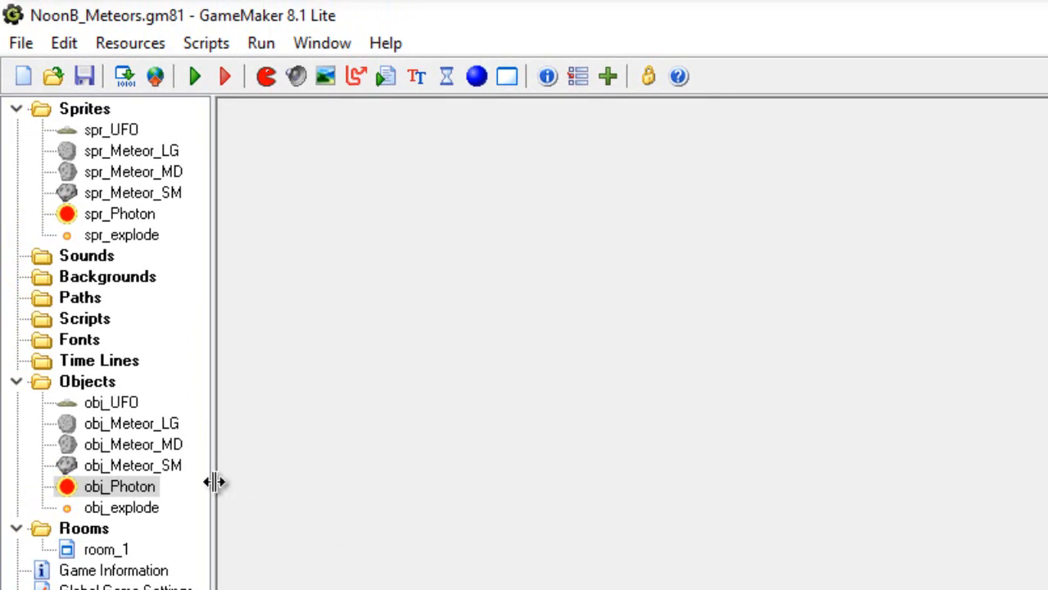
- Add a Set Score action with new score 5 and Relative enabled below the block in obj_Photon's obj_Meteor_LG collision event
double_click(131, 486)
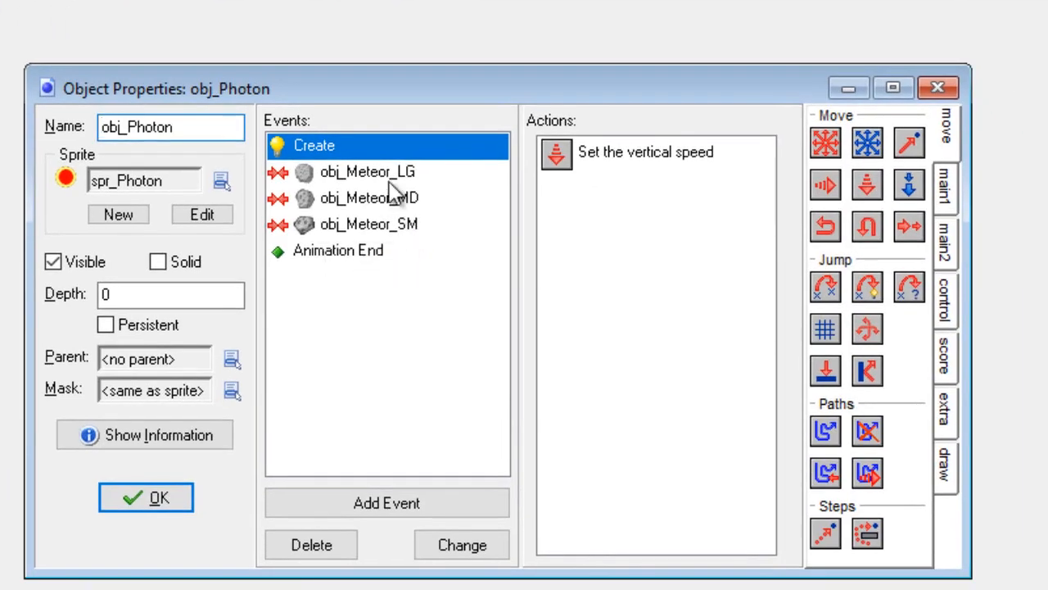
left_click(385, 176)
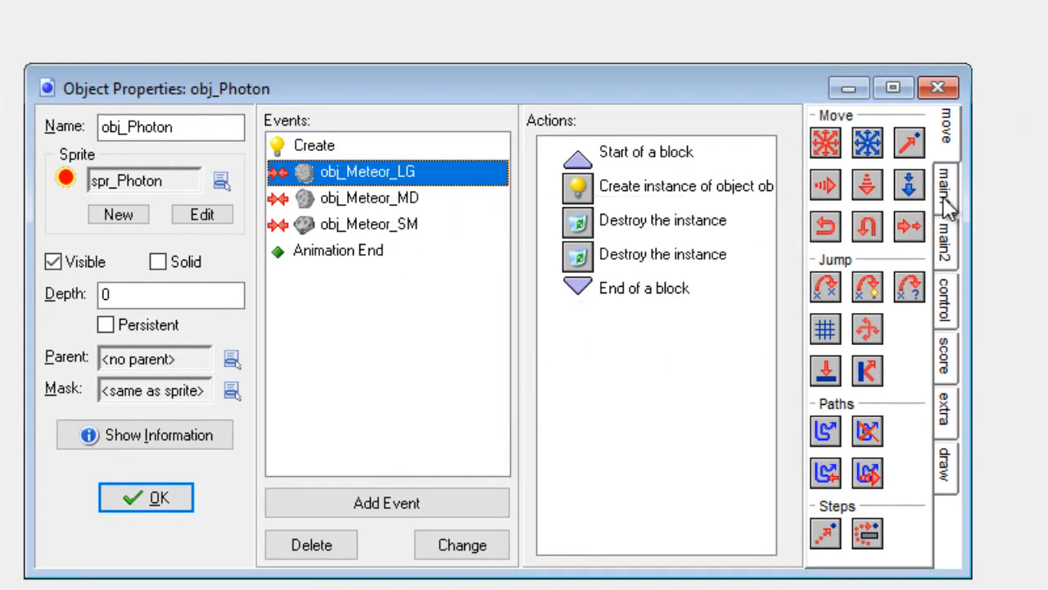
left_click(947, 360)
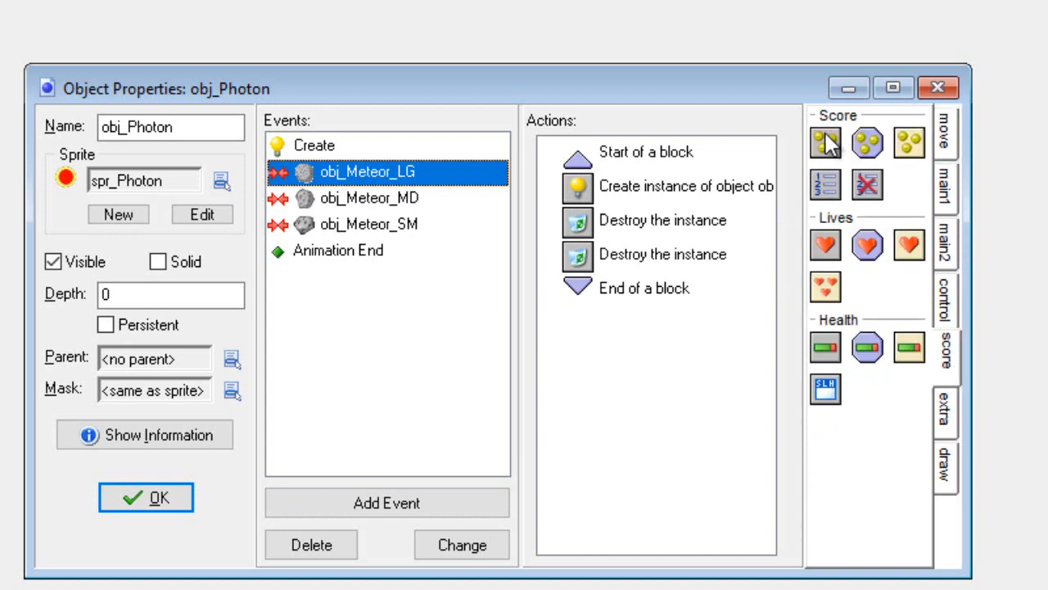
left_click_drag(829, 144, 636, 365)
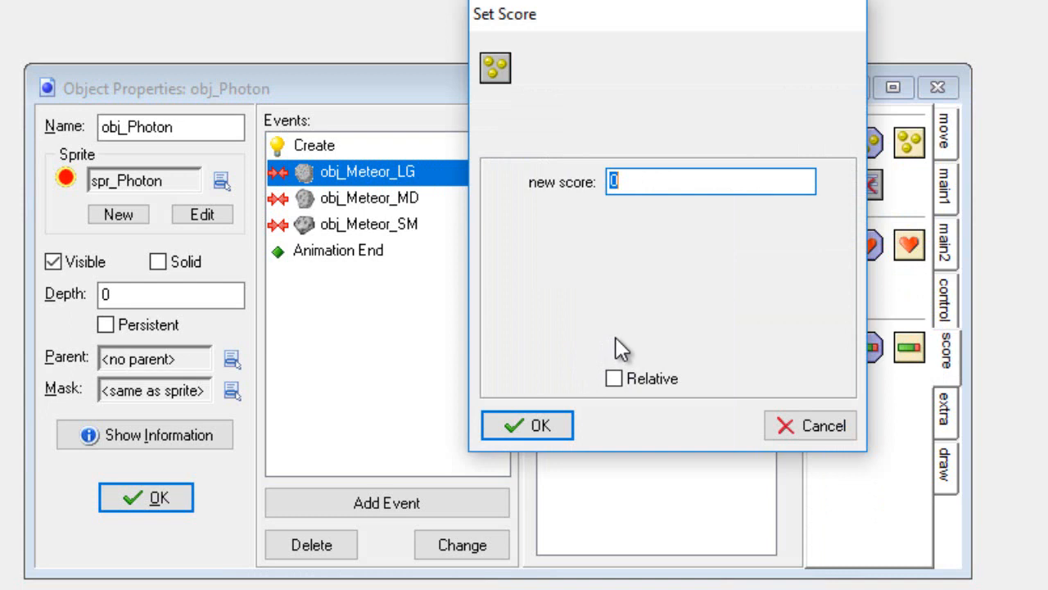
type("5")
left_click(620, 385)
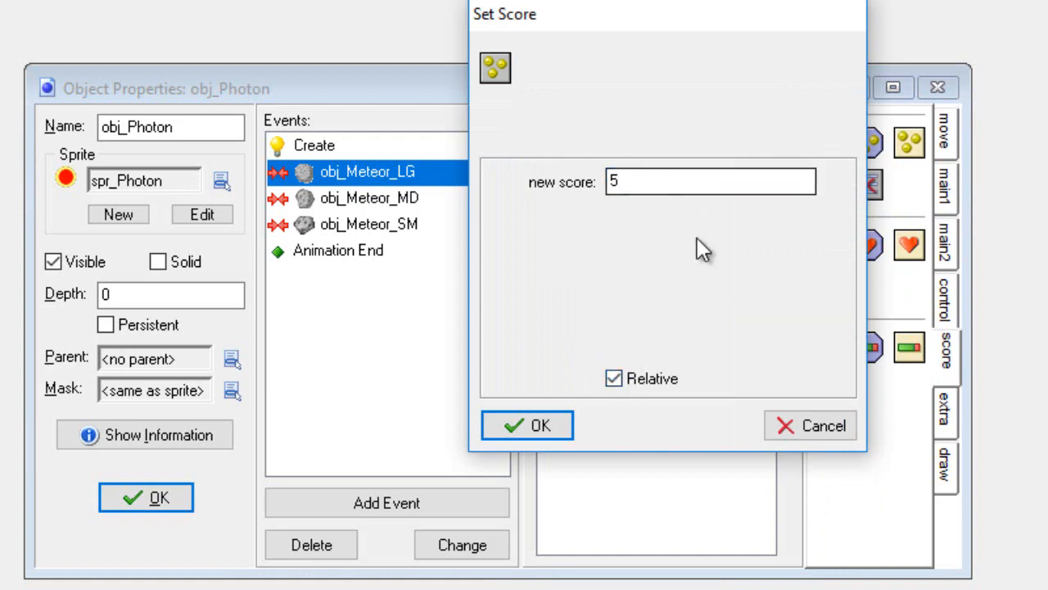
left_click(540, 426)
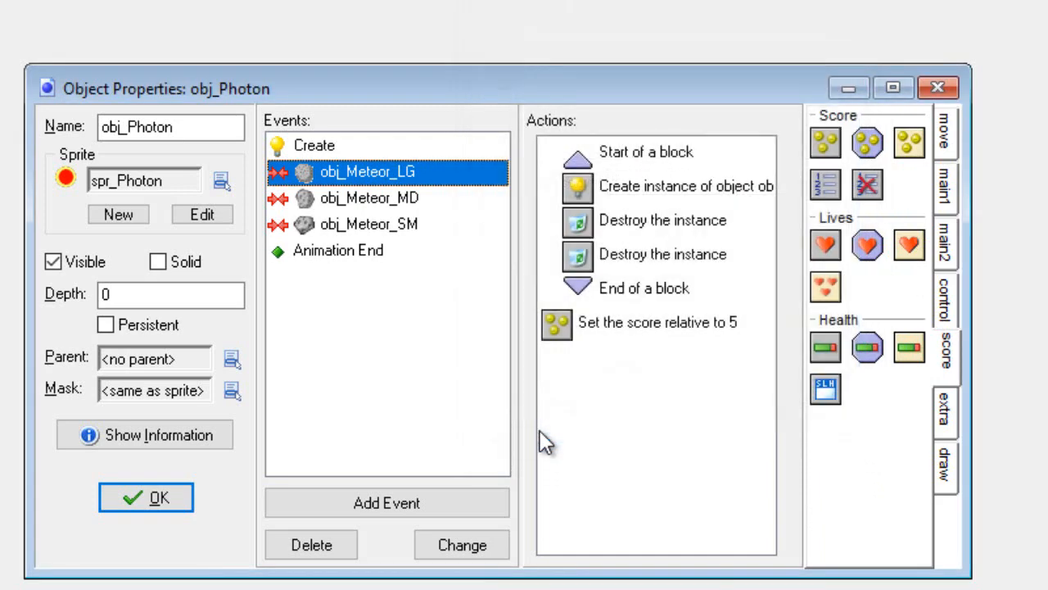
- Add a Set Score action with new score 10 and Relative enabled to obj_Photon's obj_Meteor_MD collision event
left_click(400, 205)
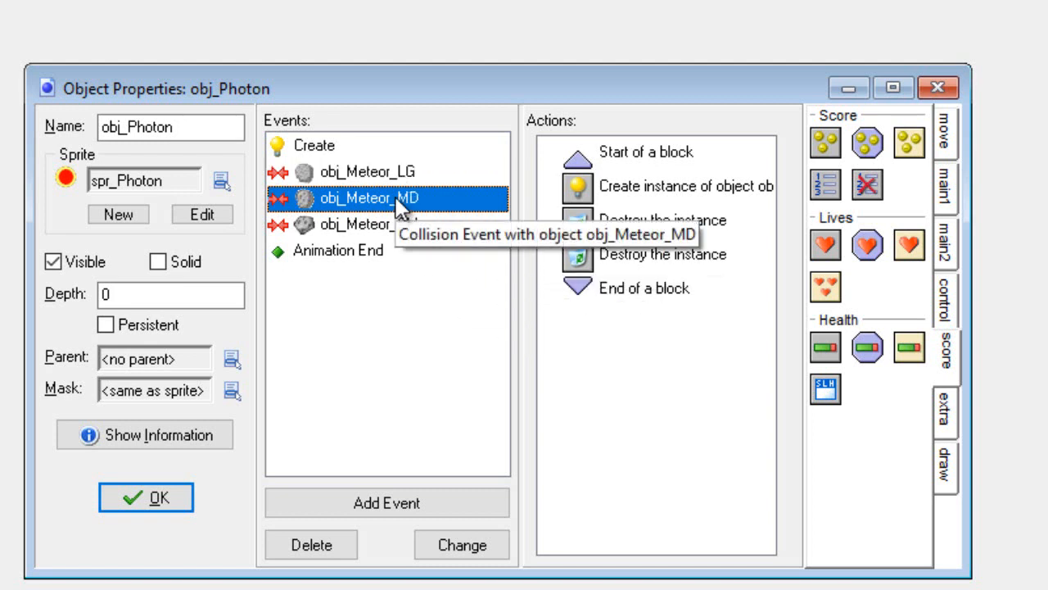
left_click_drag(825, 141, 643, 348)
type("1")
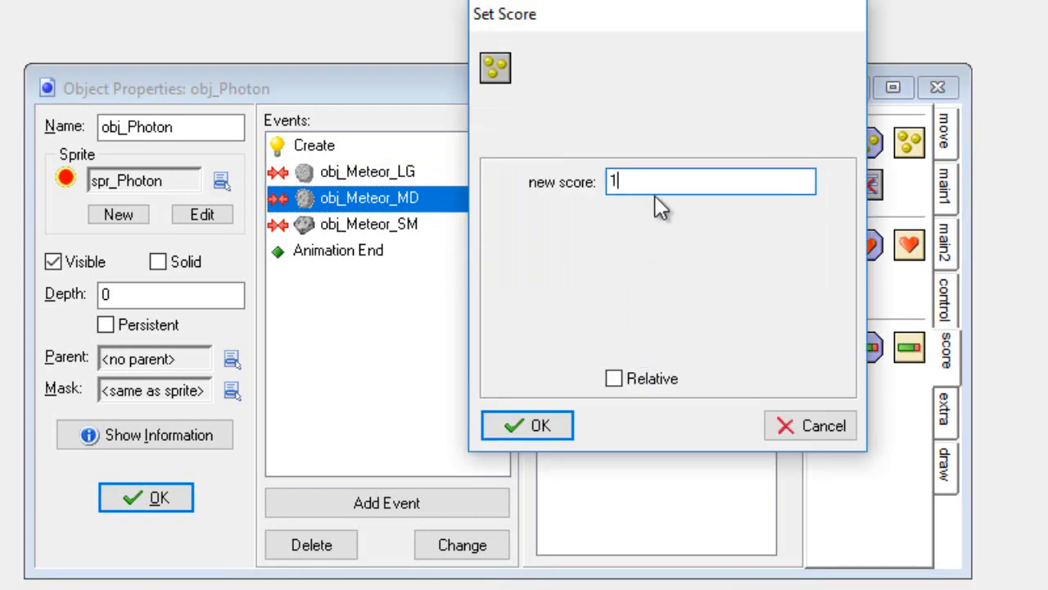
type("0")
left_click(614, 379)
left_click(550, 428)
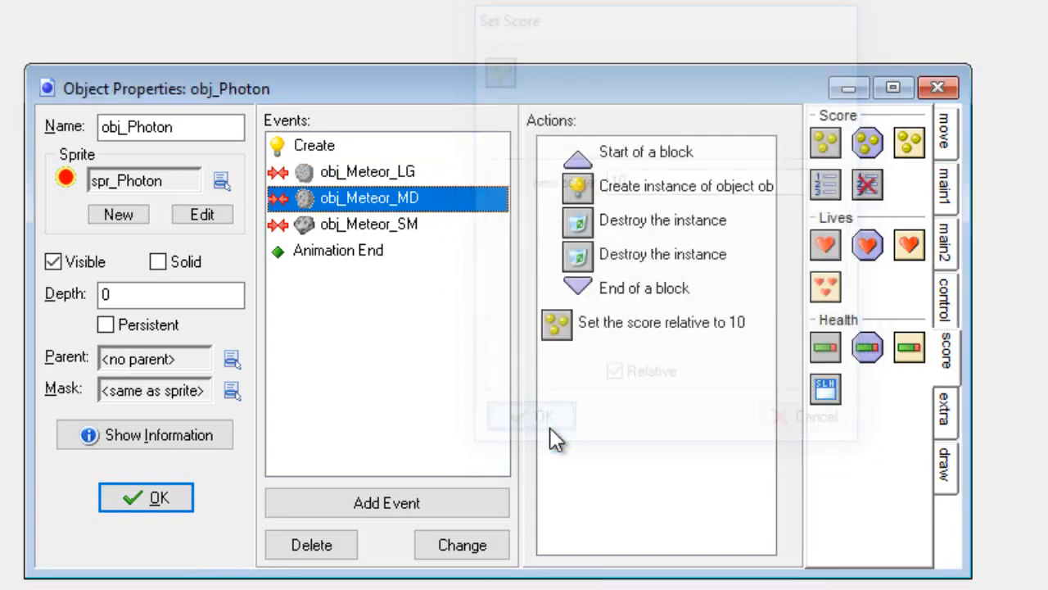
- Add a Set Score action of 20 with Relative enabled to the obj_Meteor_SM collision event and close the obj_Photon properties
left_click(373, 228)
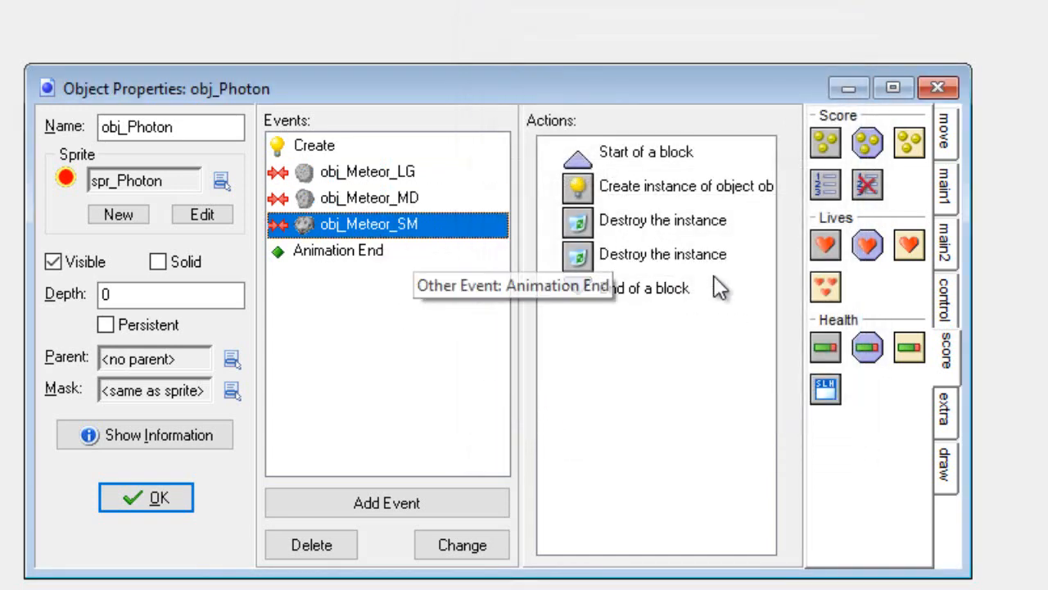
left_click_drag(826, 140, 615, 354)
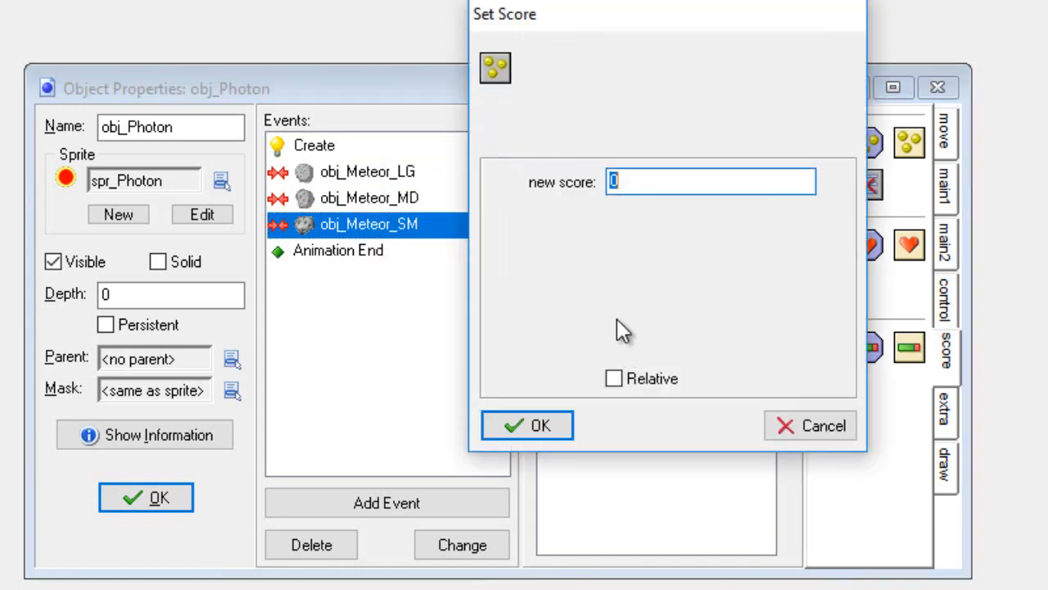
type("20")
left_click(629, 383)
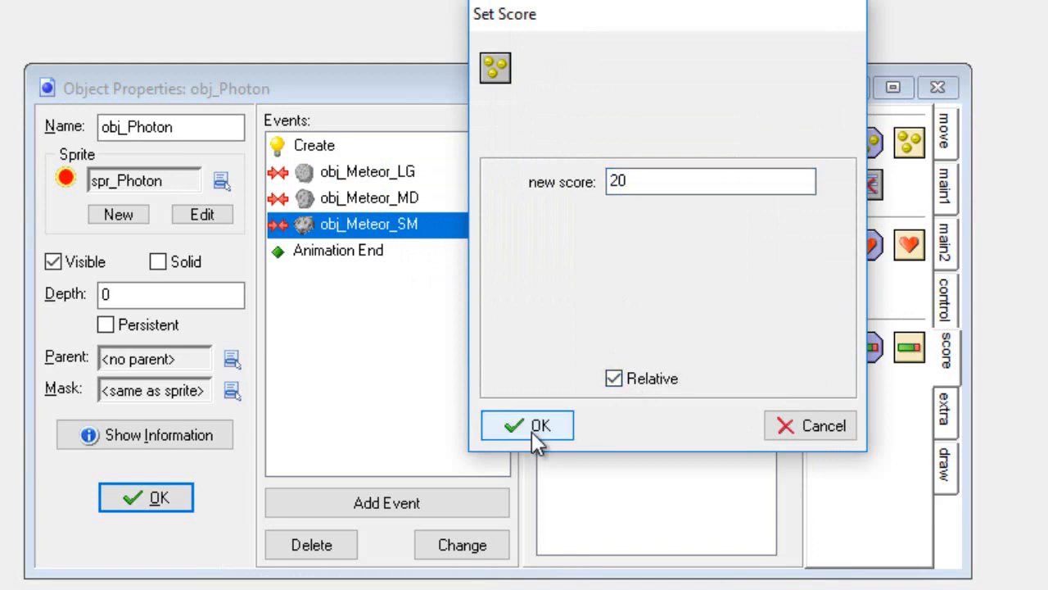
left_click(533, 427)
left_click(255, 569)
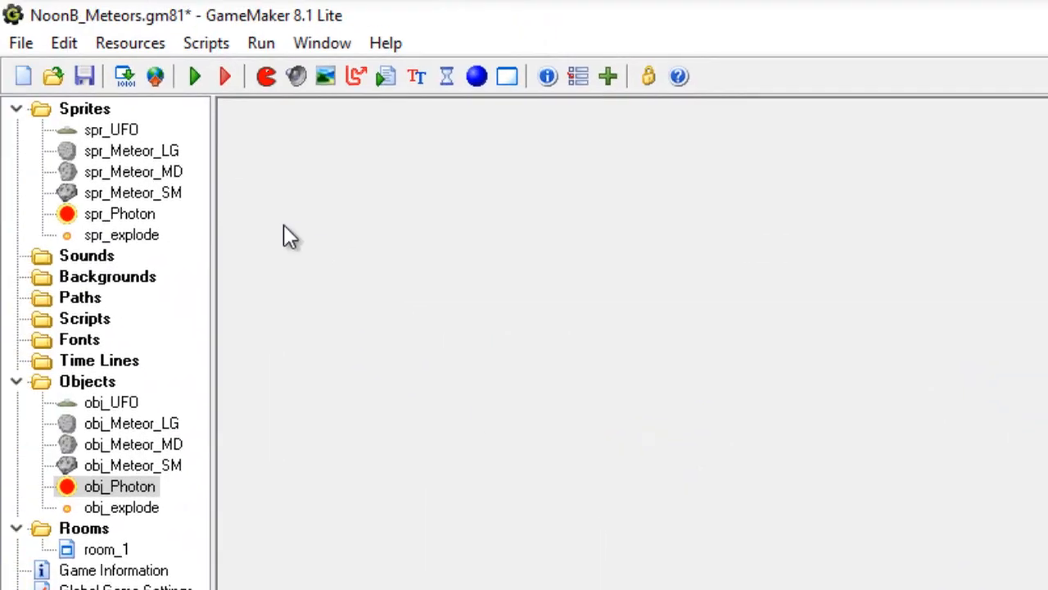
- Save the project and test play the game, shooting one large meteor and one medium meteor to check their scores
left_click(18, 44)
left_click(24, 171)
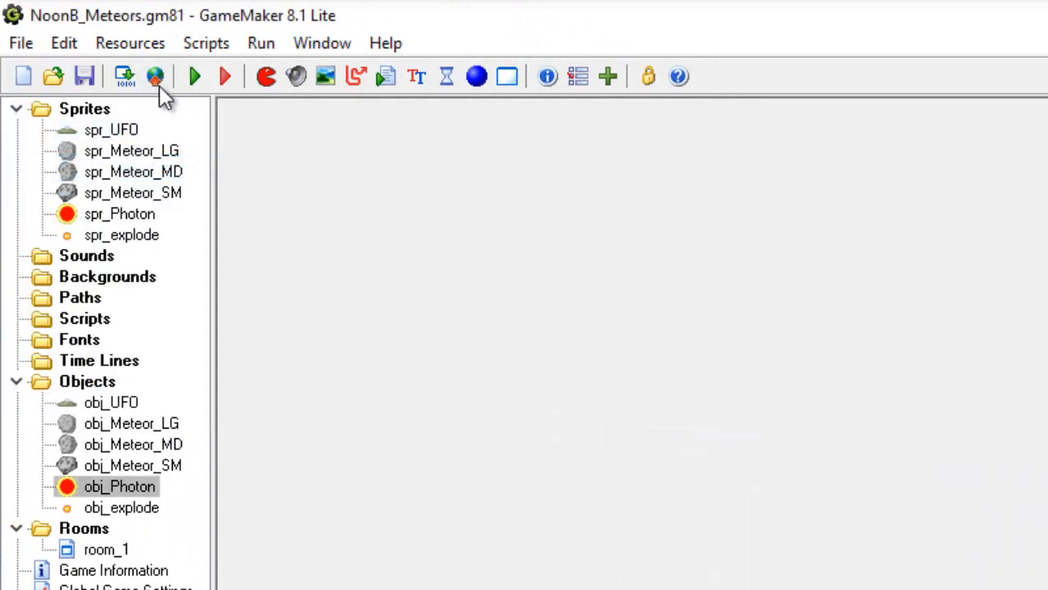
left_click(195, 77)
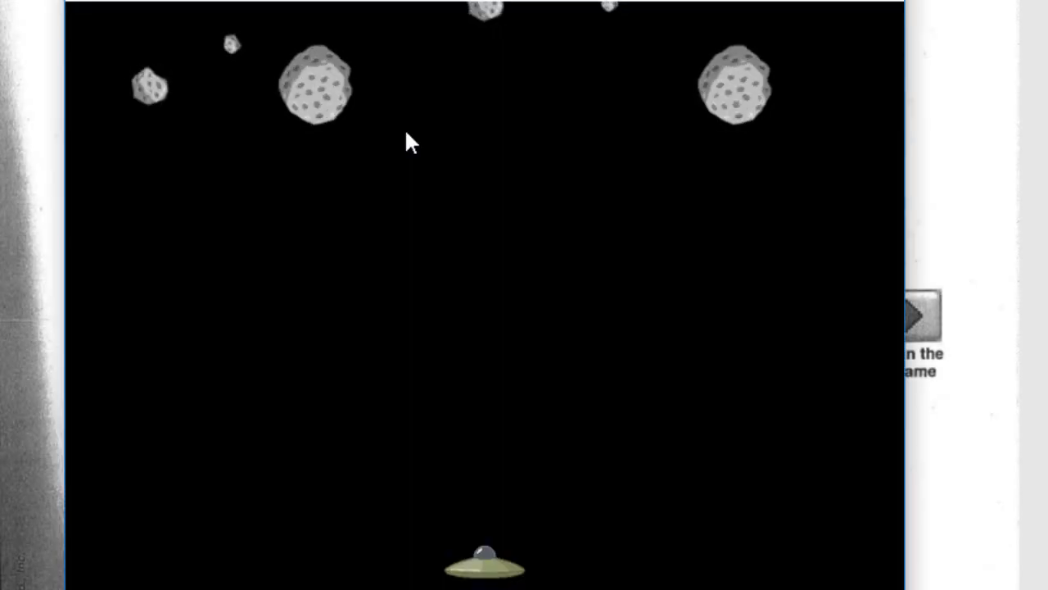
key("Left")
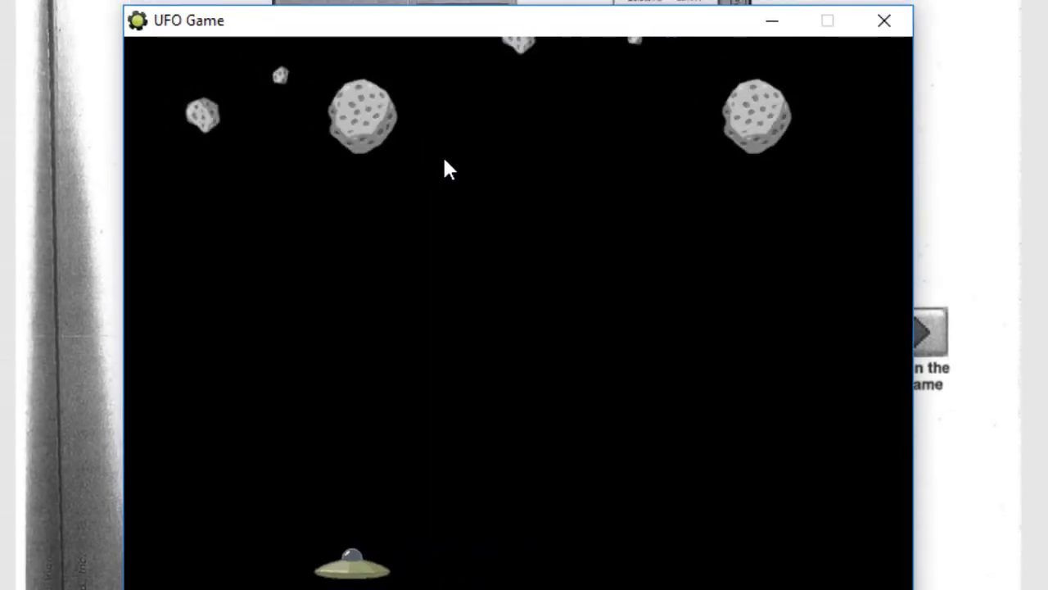
key("Right")
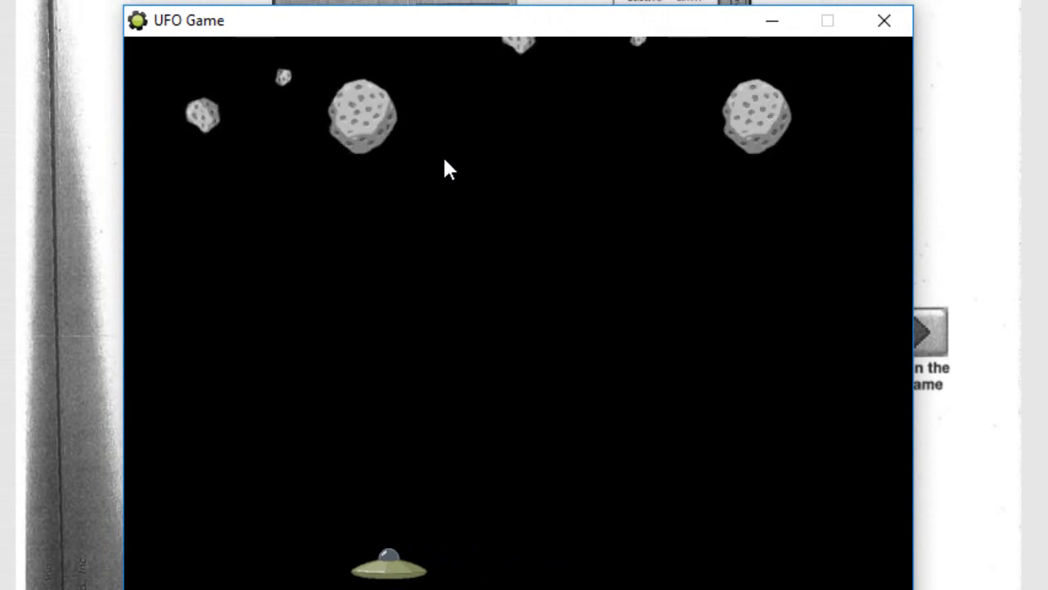
key("space")
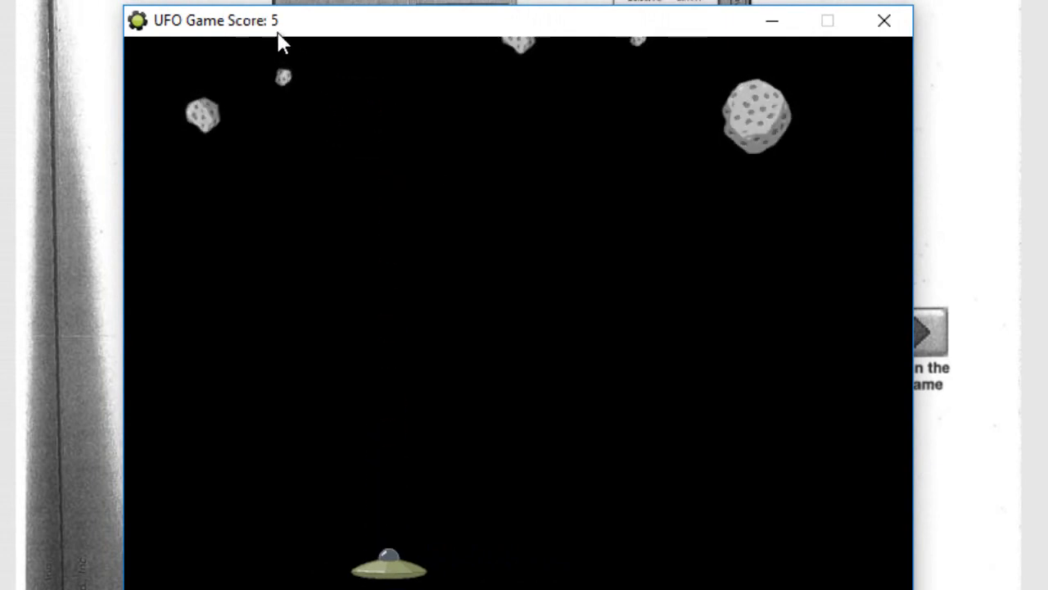
key("Left")
key("Left")
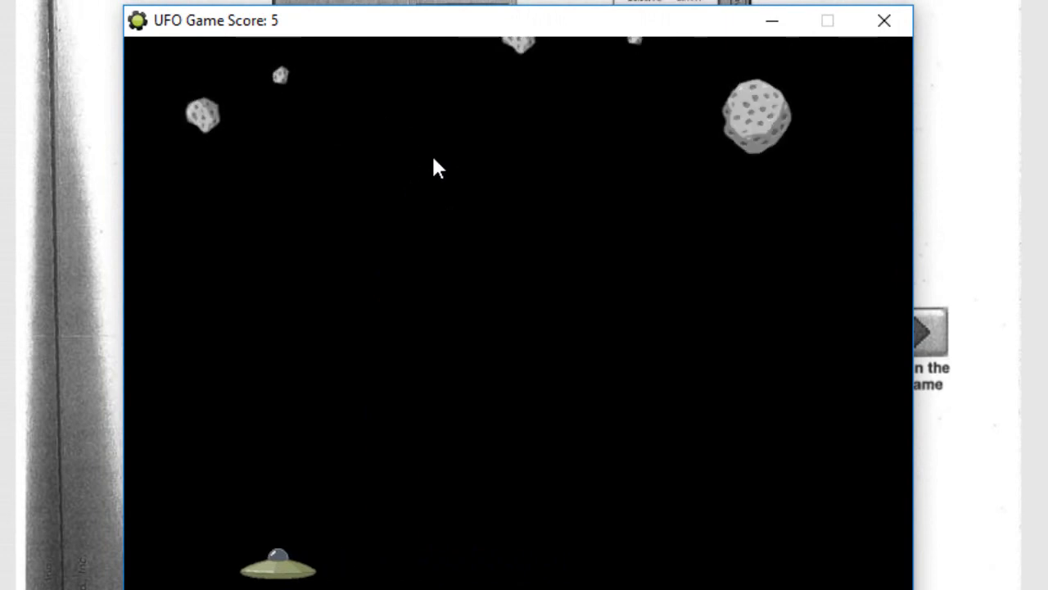
key("space")
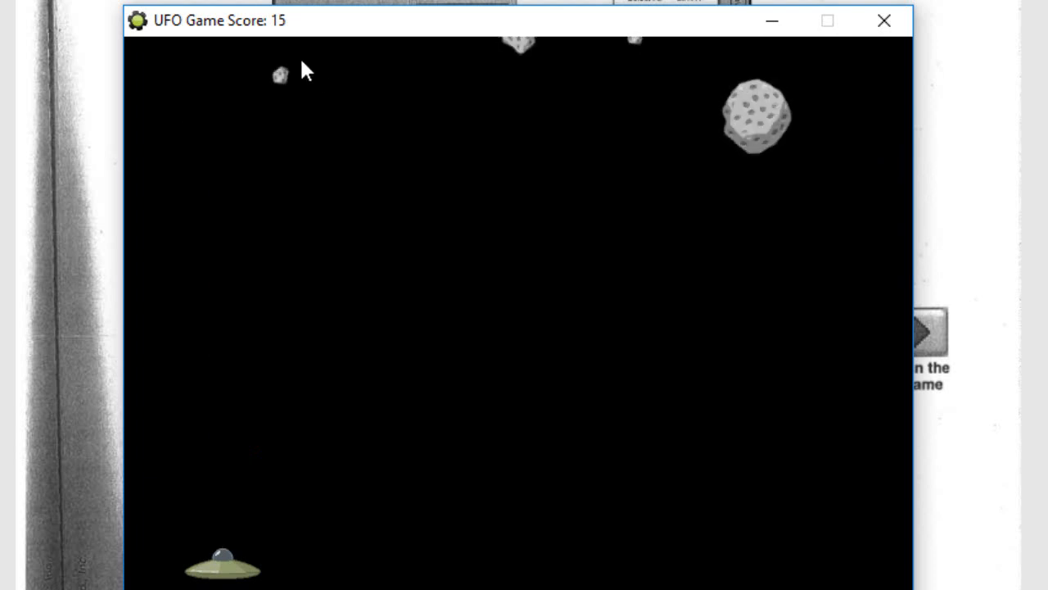
- Shoot a small meteor and the remaining large meteor to check the scoring, and close the running game
key("Right")
key("Right")
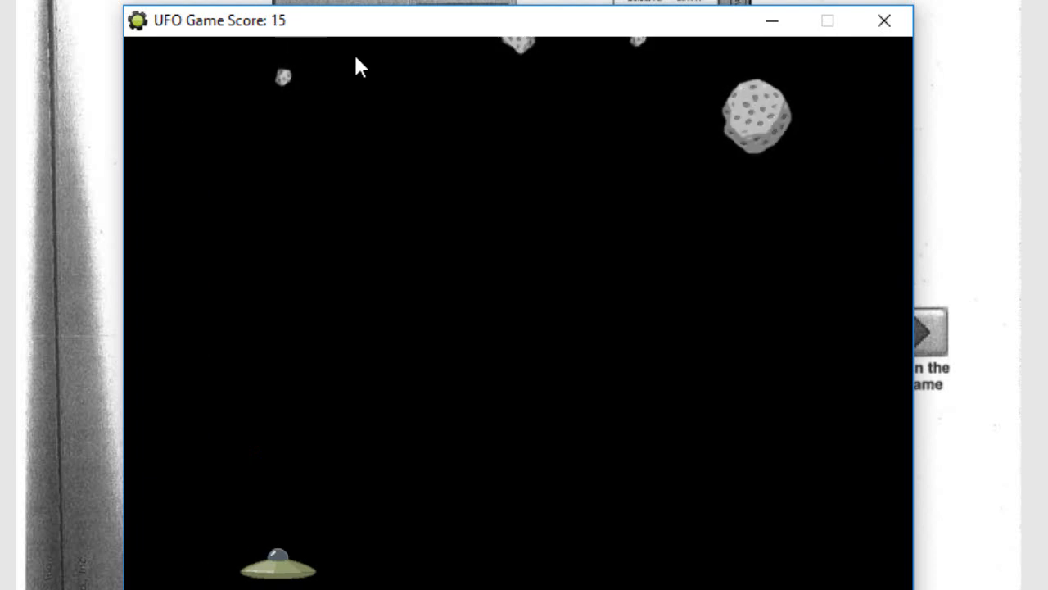
key("space")
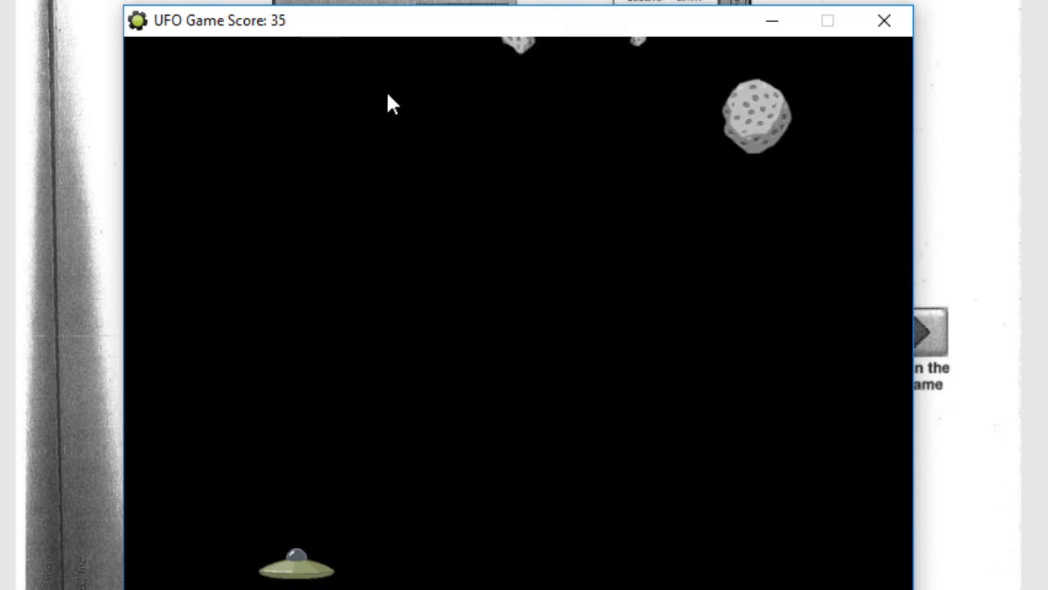
key("Right")
key("Right")
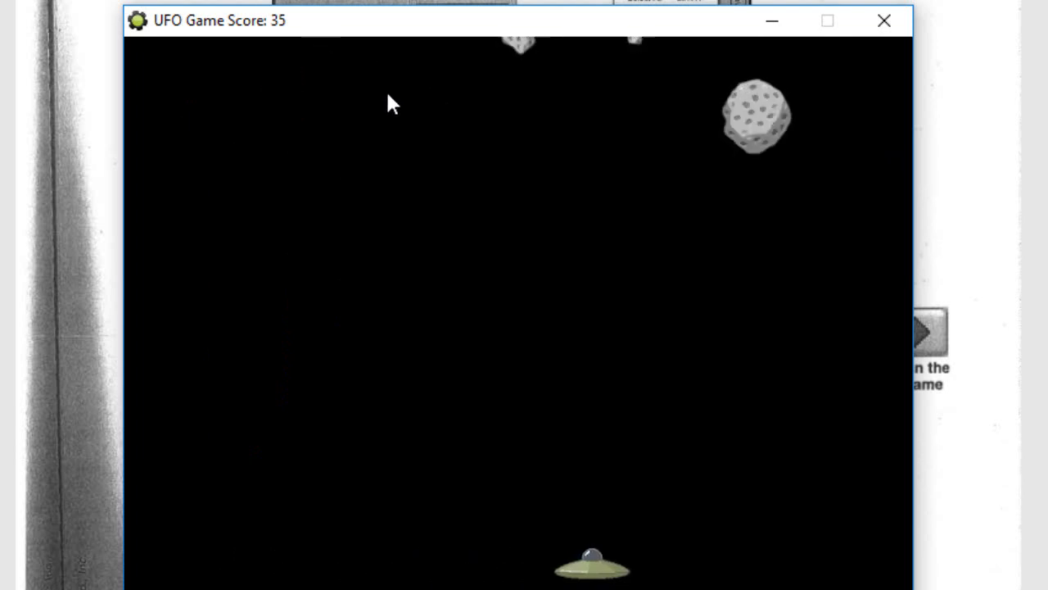
key("Right")
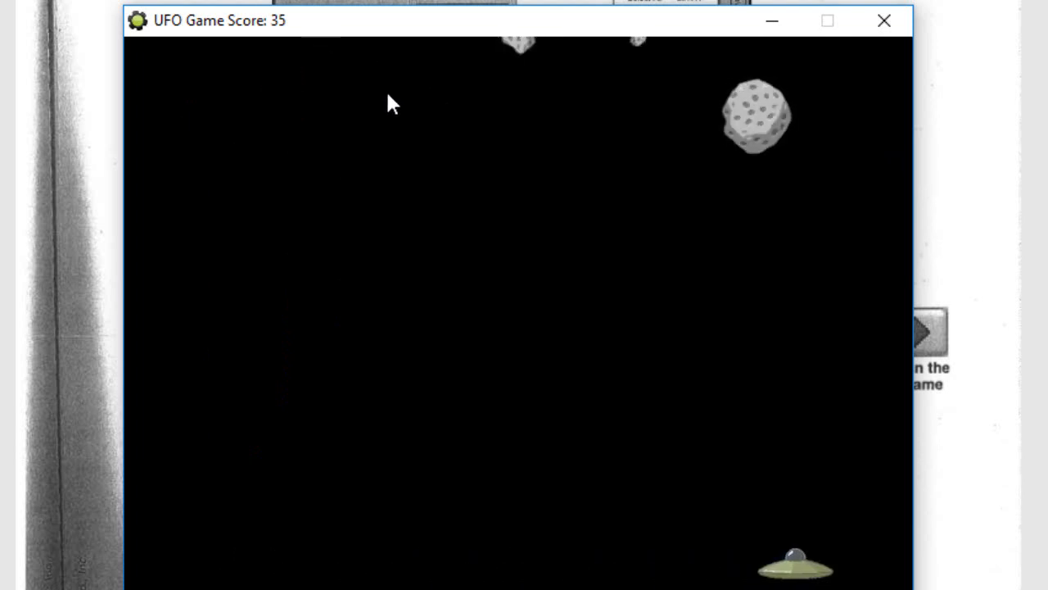
key("space")
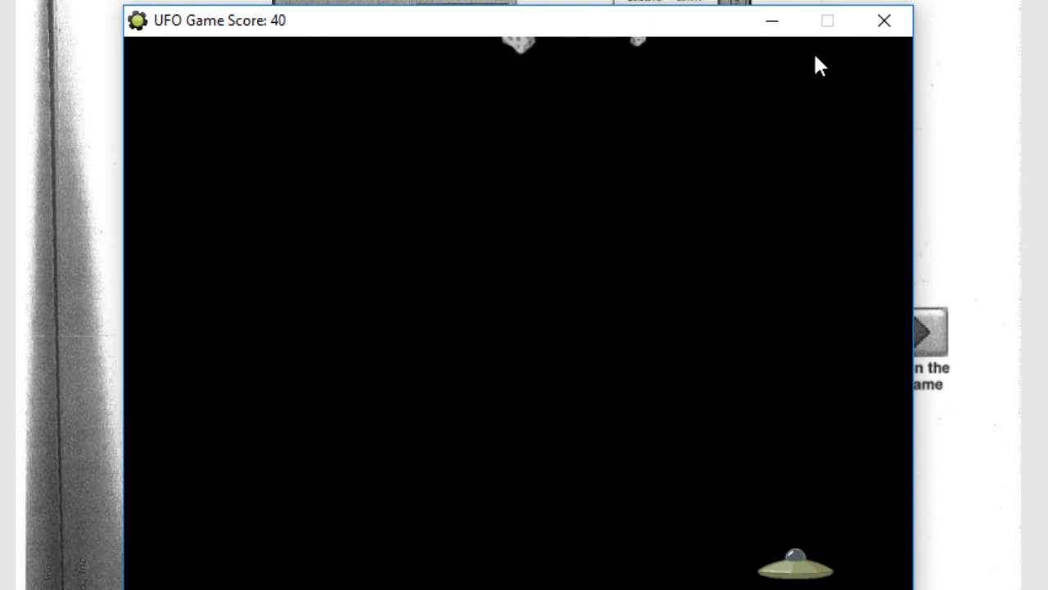
left_click(888, 23)
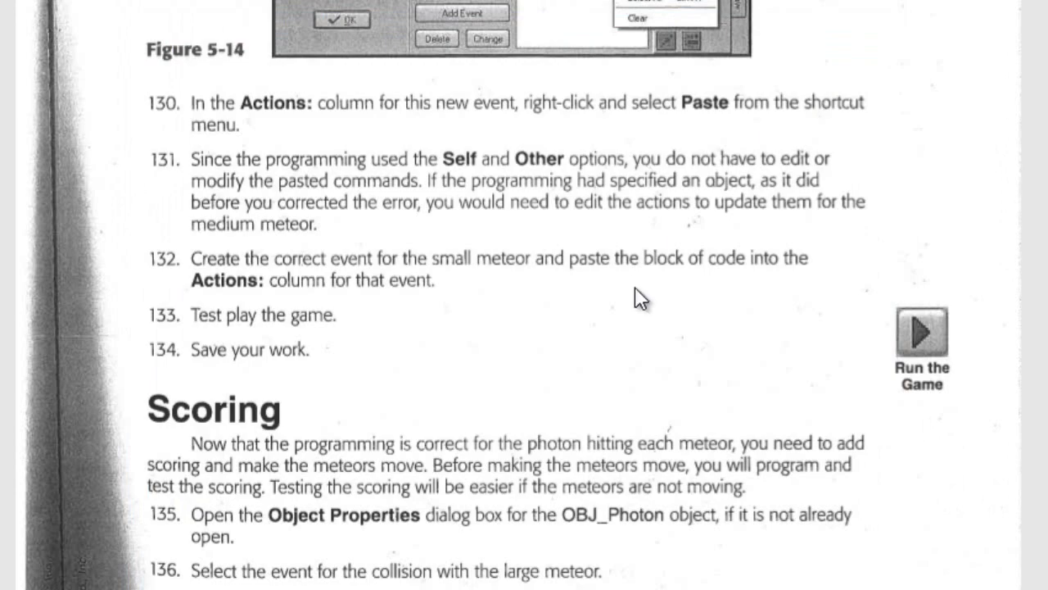
- Consult the Lives instructions in the lesson, then open obj_UFO's properties in GameMaker and add a Create event
scroll(524, 295, "down", 10)
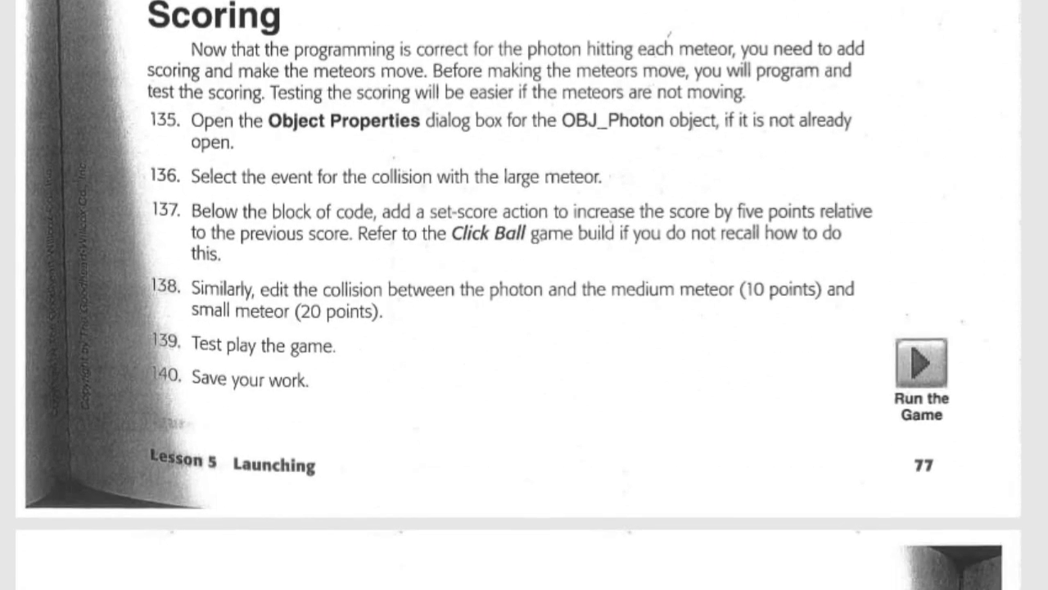
scroll(524, 295, "up", 1)
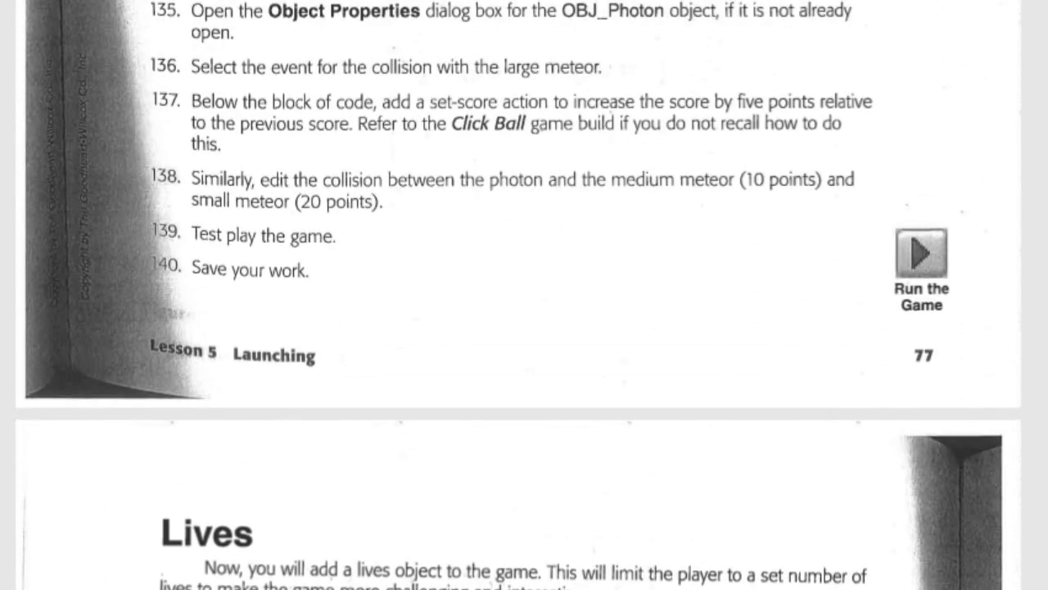
scroll(524, 295, "down", 4)
scroll(524, 294, "down", 2)
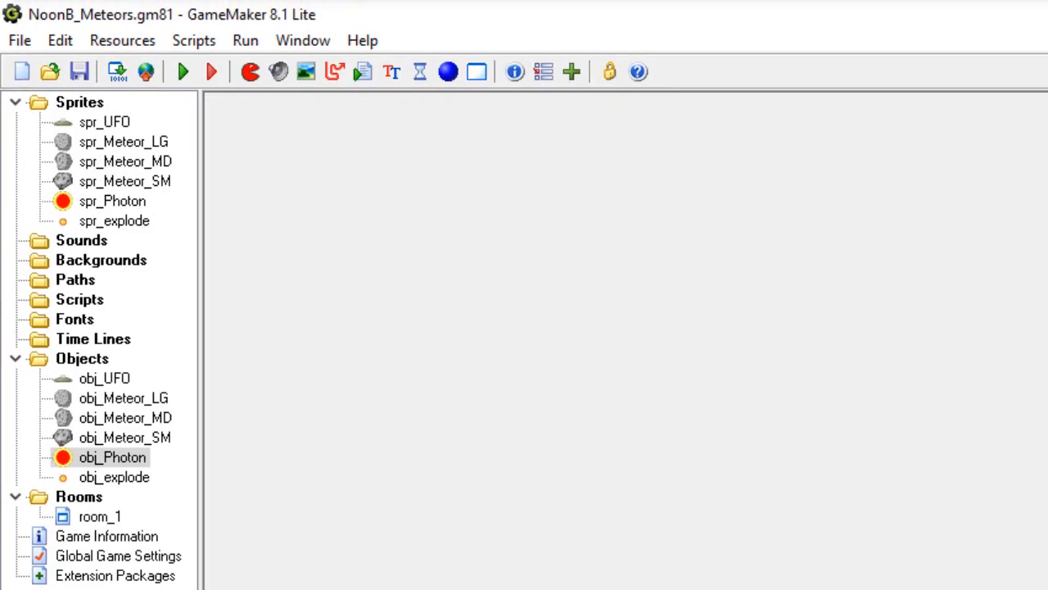
double_click(105, 378)
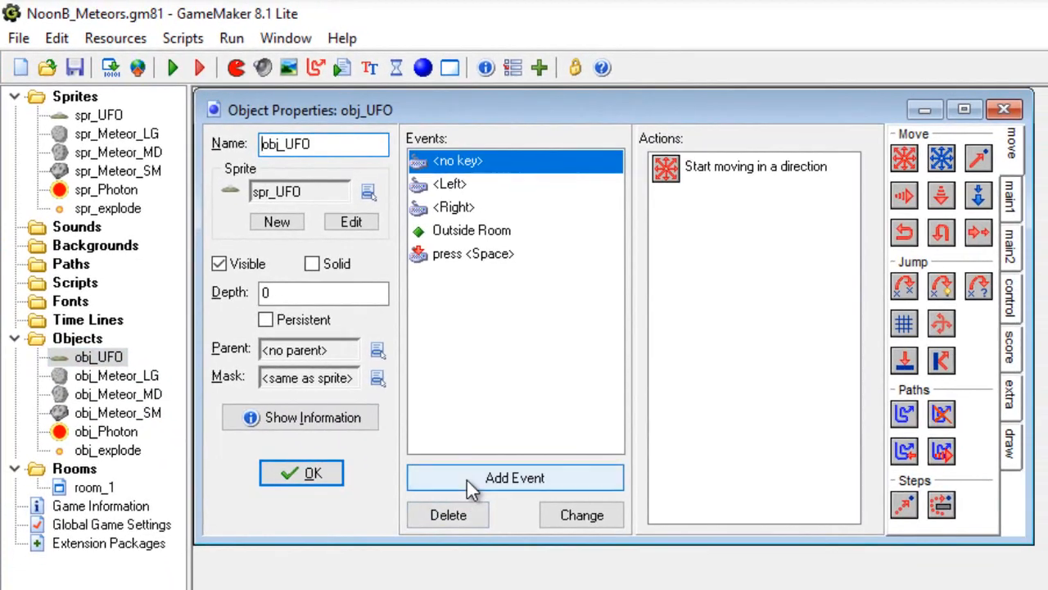
left_click(500, 514)
left_click(662, 339)
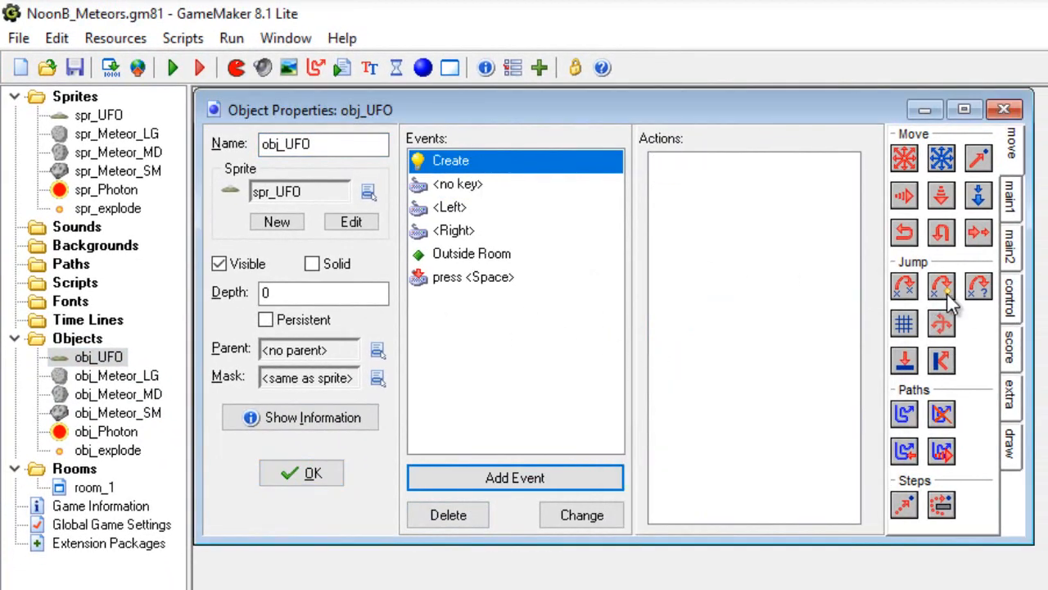
- Add a Score Caption action to obj_UFO's Create event, with lives set to show and the lives caption "lives left:"
left_click(1008, 352)
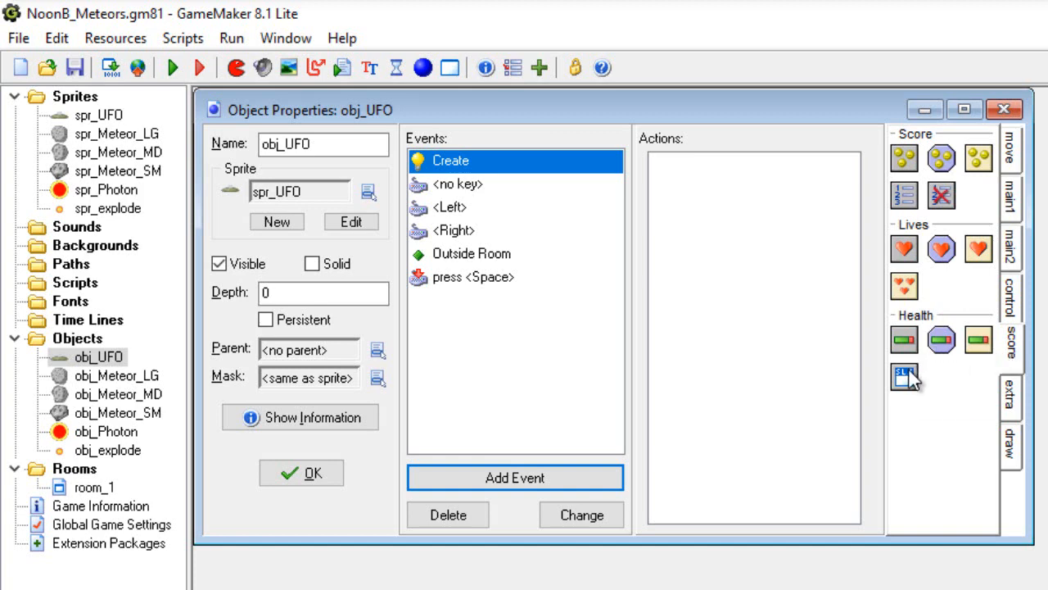
left_click_drag(906, 378, 688, 186)
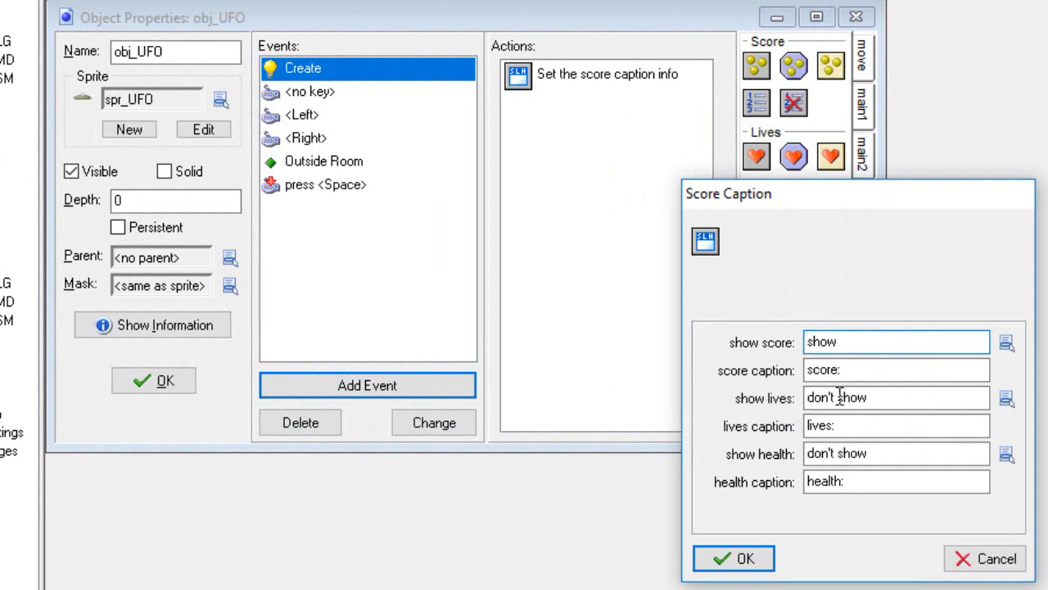
left_click(1006, 399)
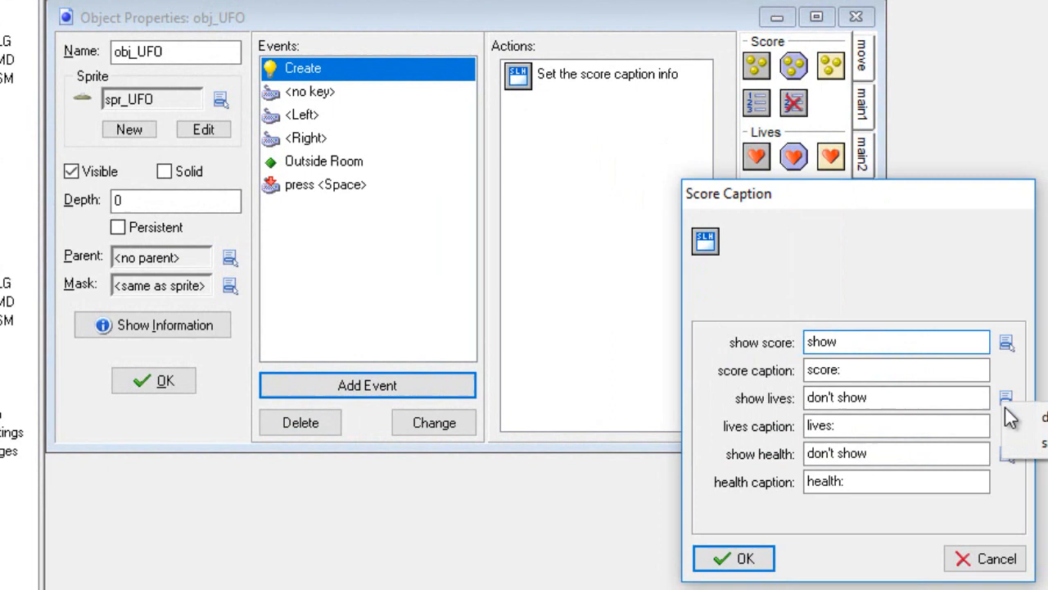
left_click(1033, 443)
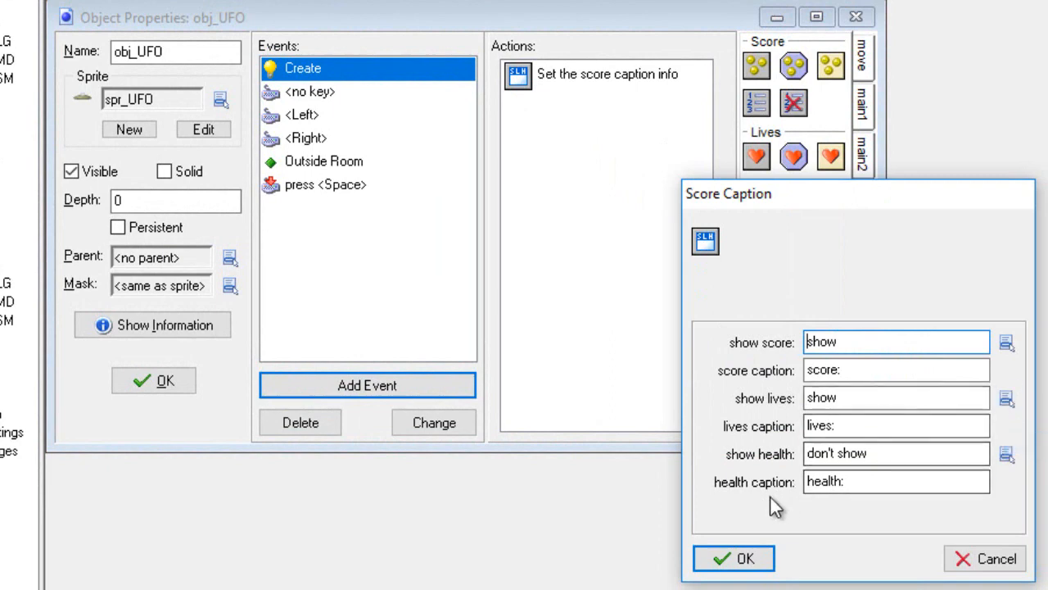
left_click(834, 428)
type("left")
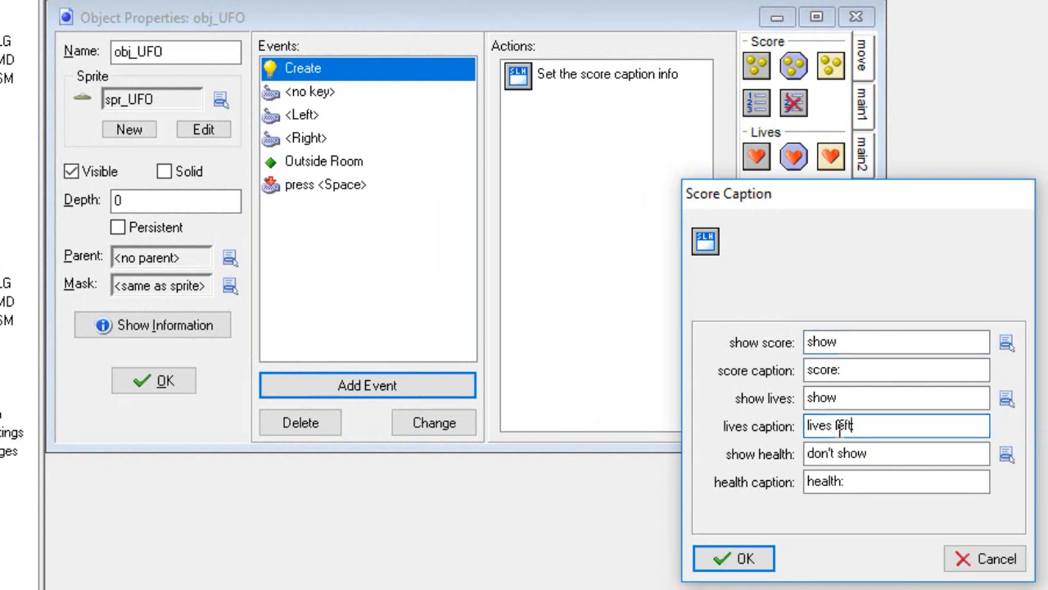
- Set the score caption to "your score:" and confirm the Score Caption action
left_click(823, 371)
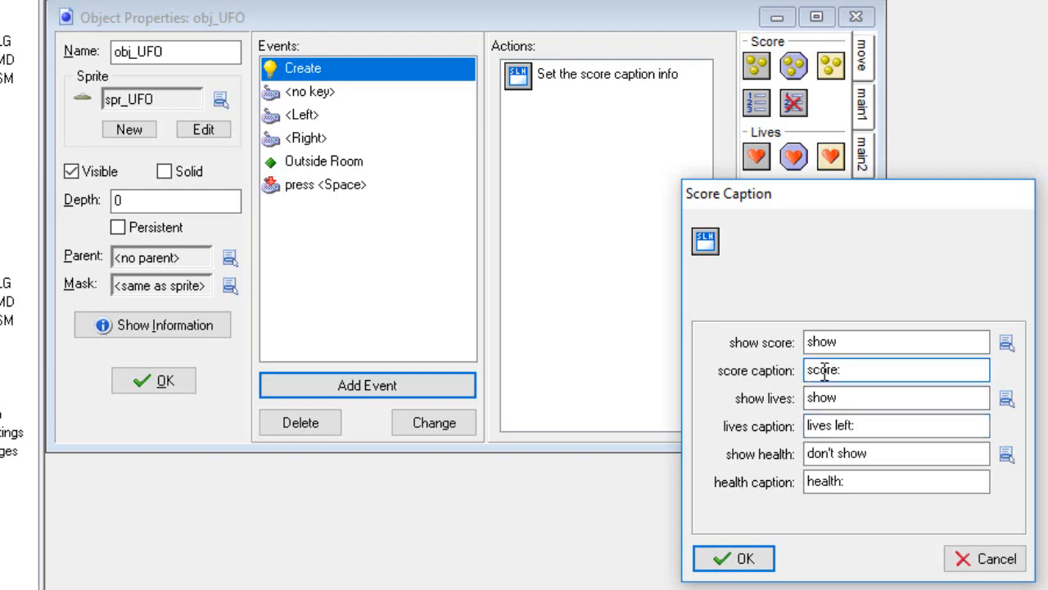
type("Your")
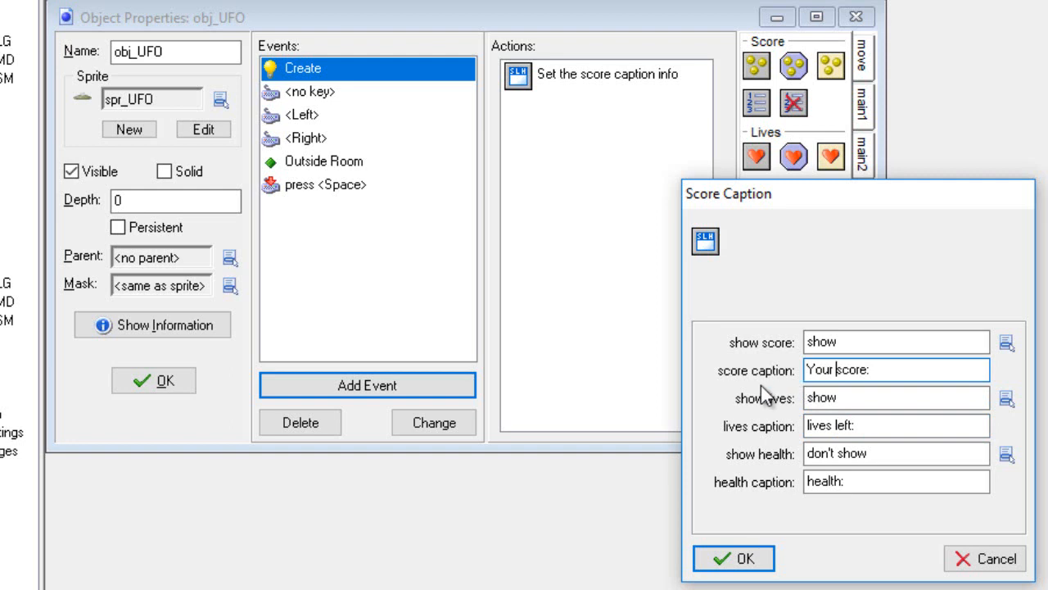
left_click(819, 373)
key("BackSpace")
type("y")
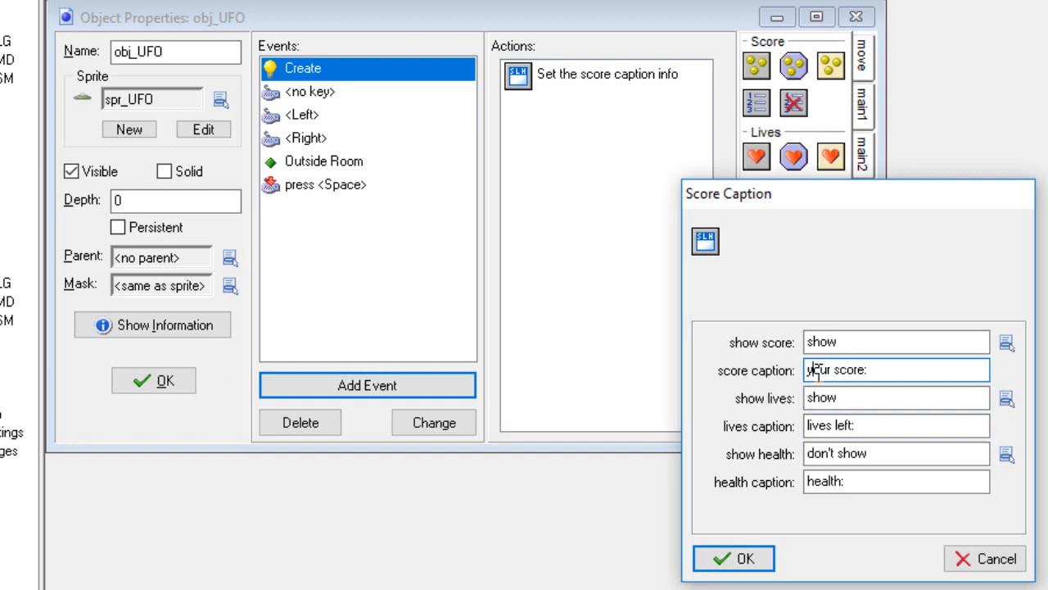
left_click(742, 559)
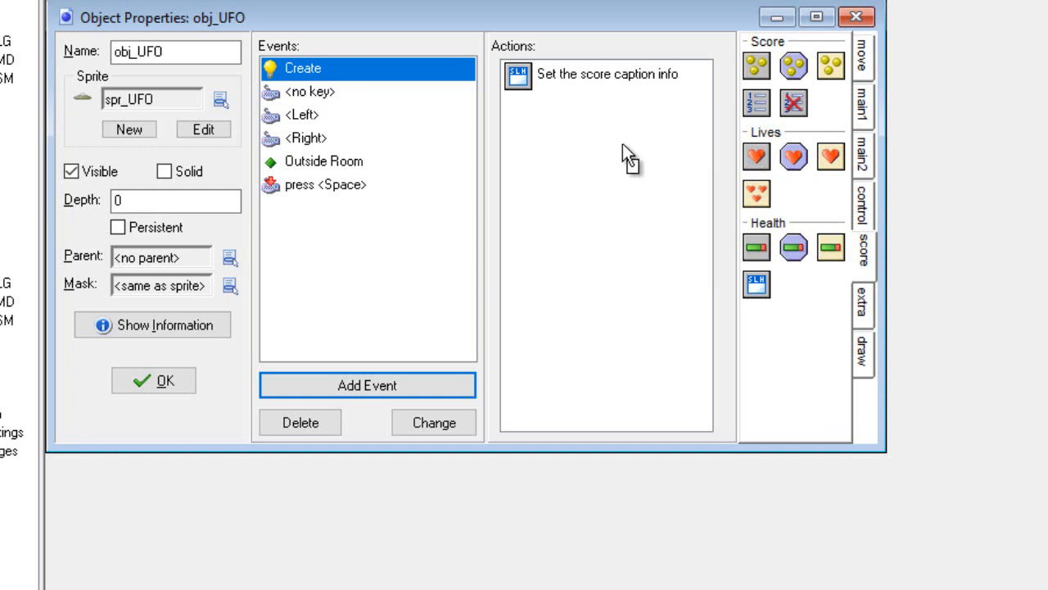
- Add a Set Lives action with new lives 3 below the score caption action in the Create event
left_click_drag(574, 143, 575, 144)
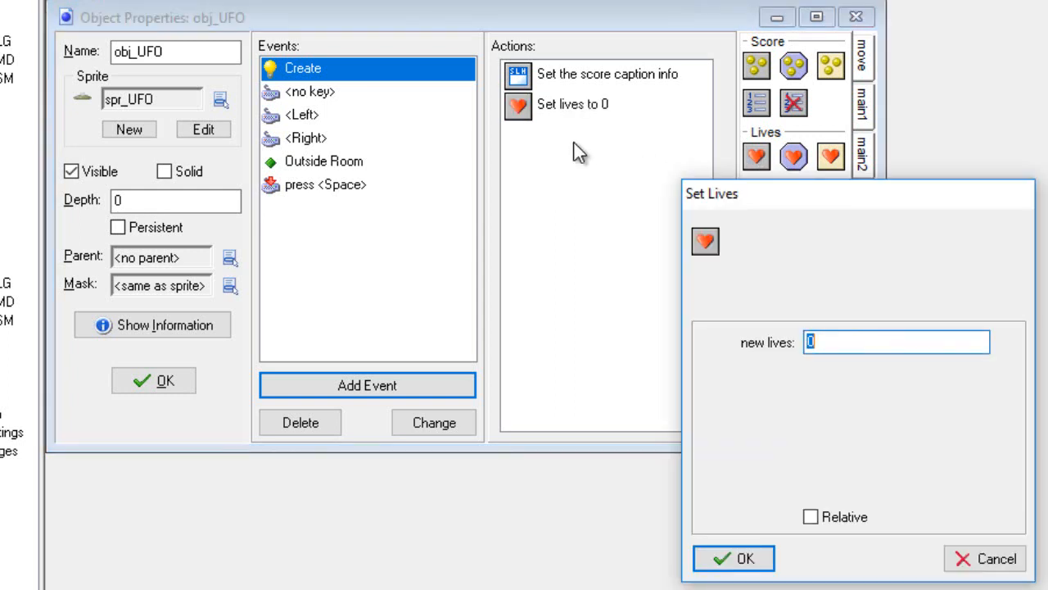
type("3")
left_click(743, 558)
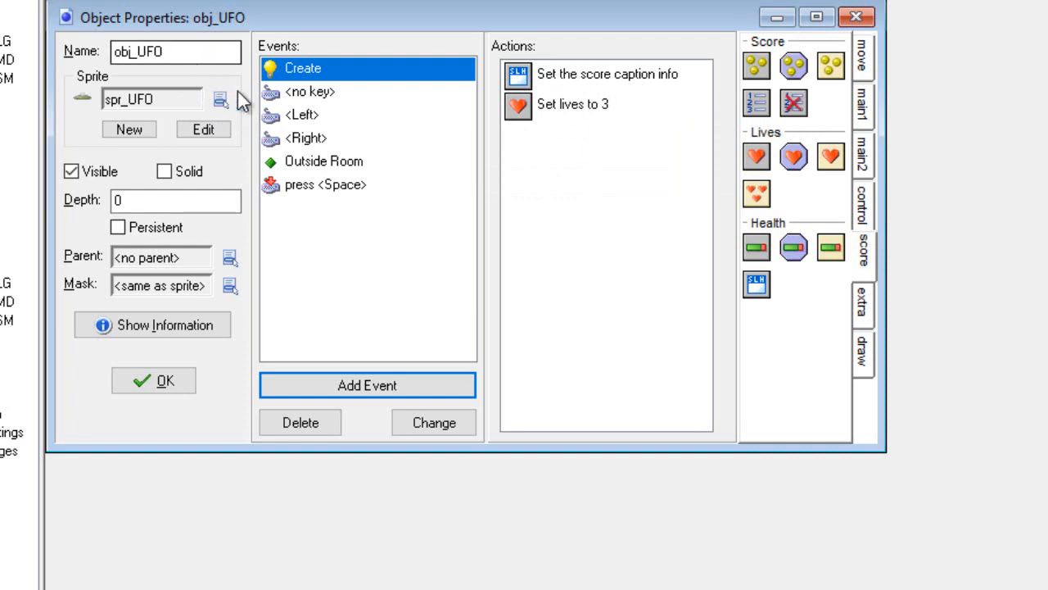
- Add a collision event with obj_Meteor_LG to obj_UFO, containing a Set Lives action of -1 with Relative enabled
left_click(361, 389)
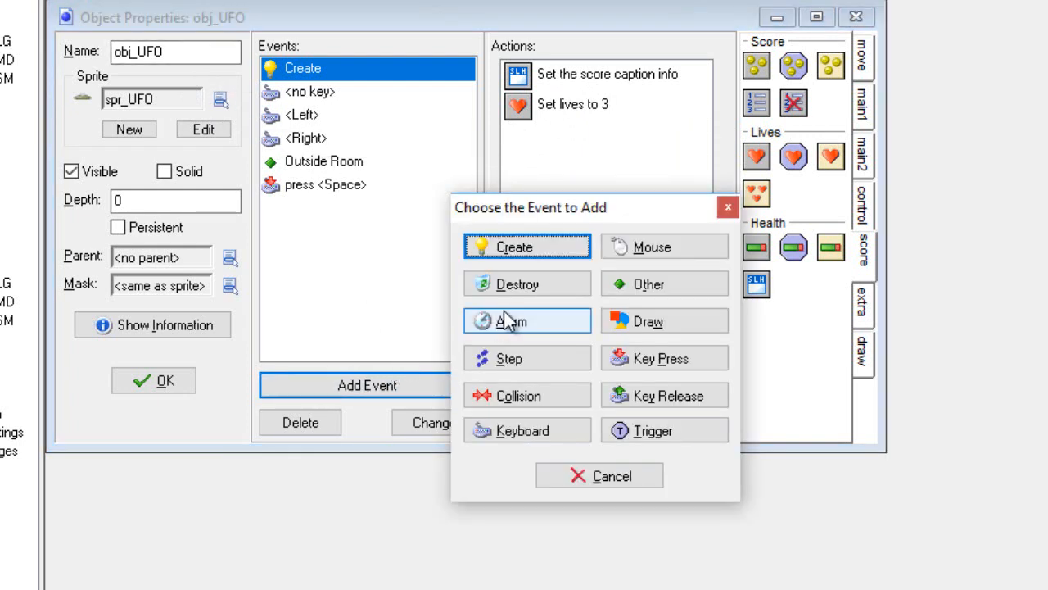
left_click(529, 395)
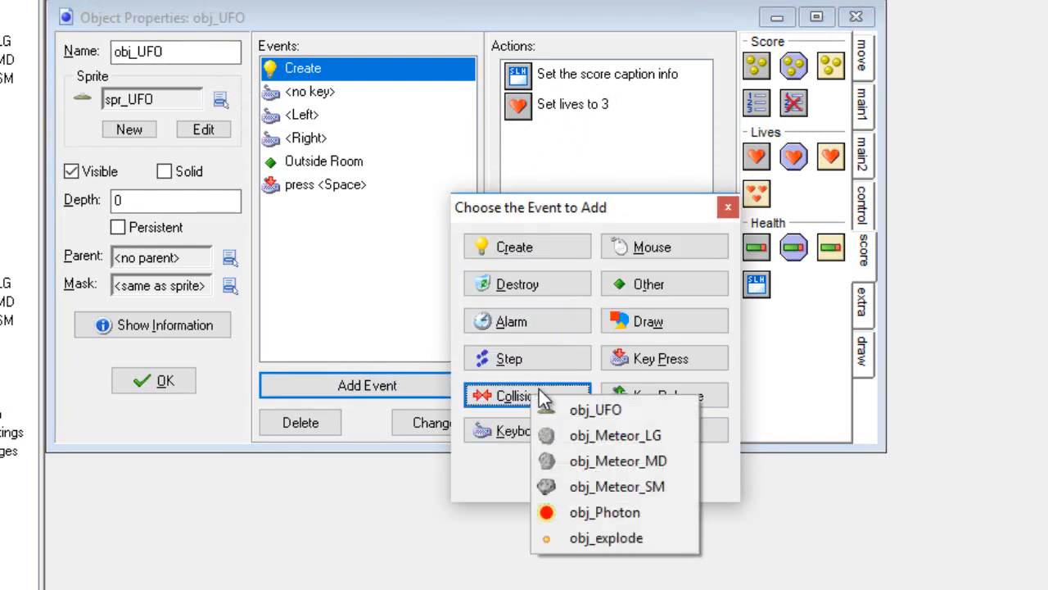
left_click(595, 434)
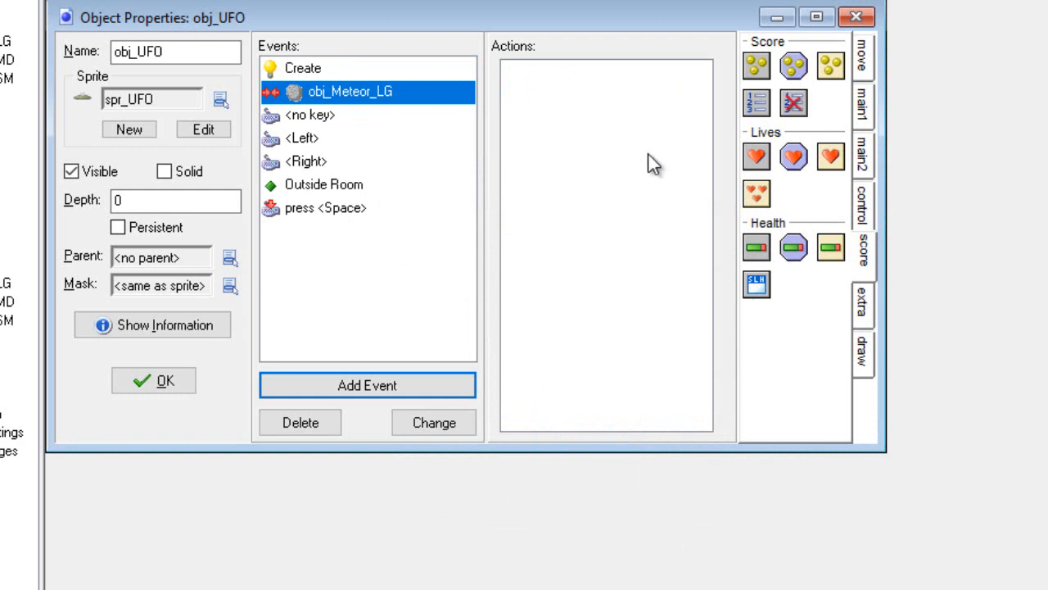
left_click_drag(757, 156, 583, 108)
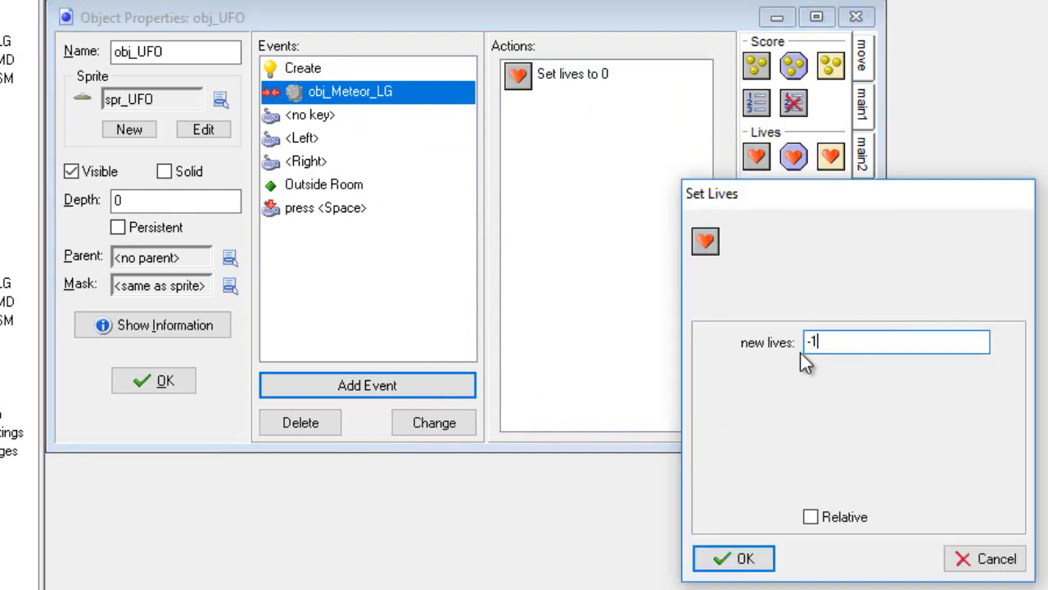
left_click(815, 520)
left_click(743, 560)
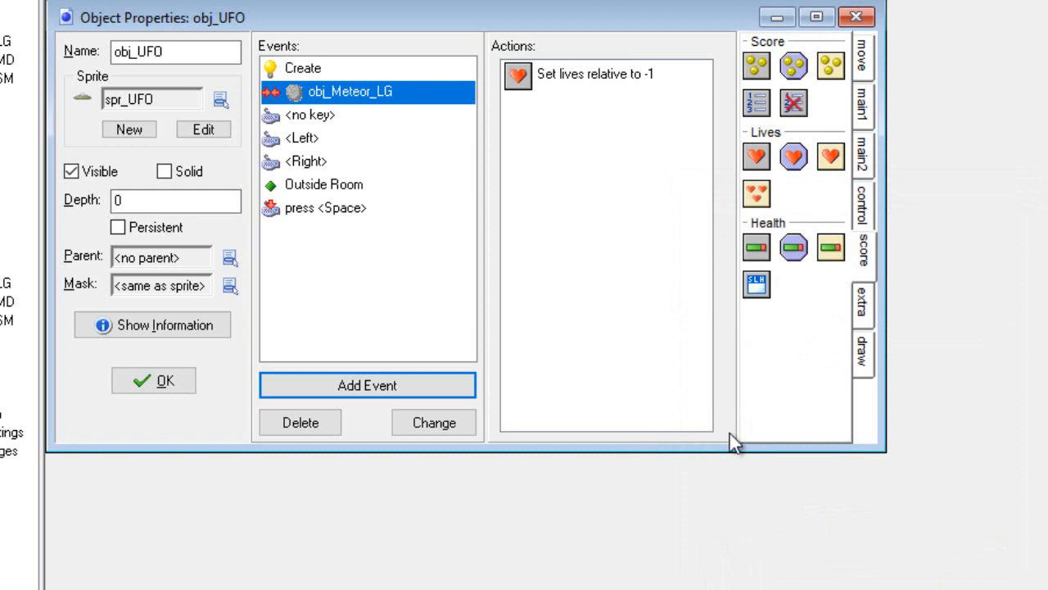
- Add two Destroy Instance actions to the obj_Meteor_LG collision event, the first applied to Self and the second to Other
left_click(863, 103)
left_click_drag(747, 110, 537, 121)
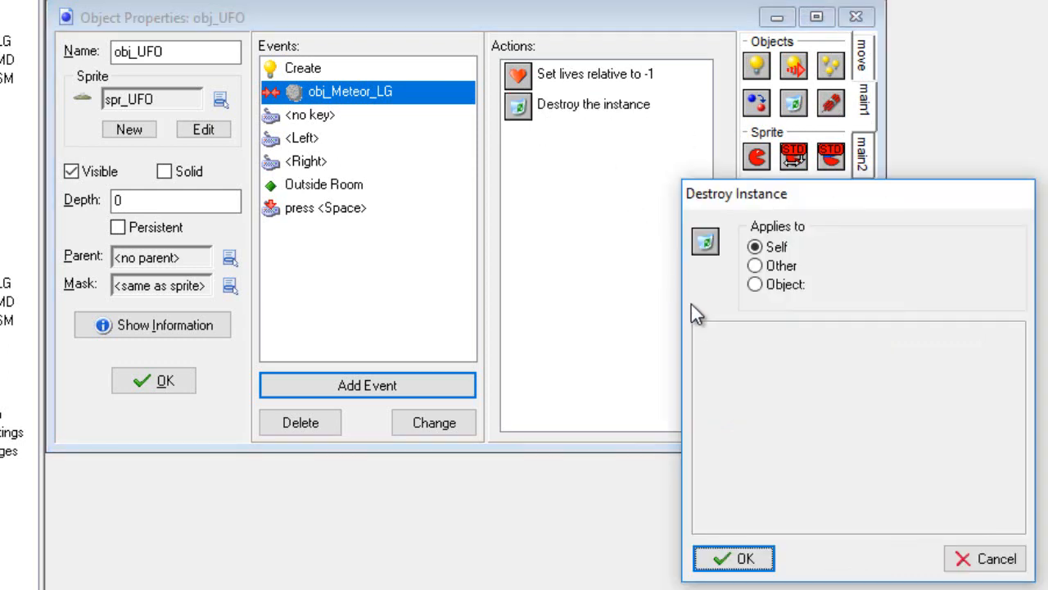
left_click(744, 560)
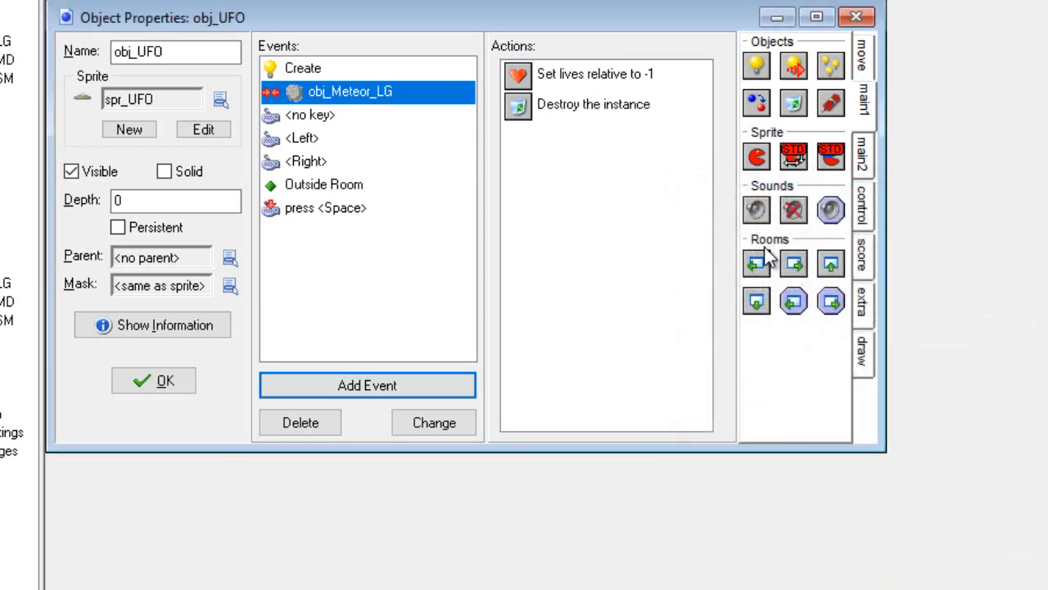
left_click_drag(796, 113, 518, 144)
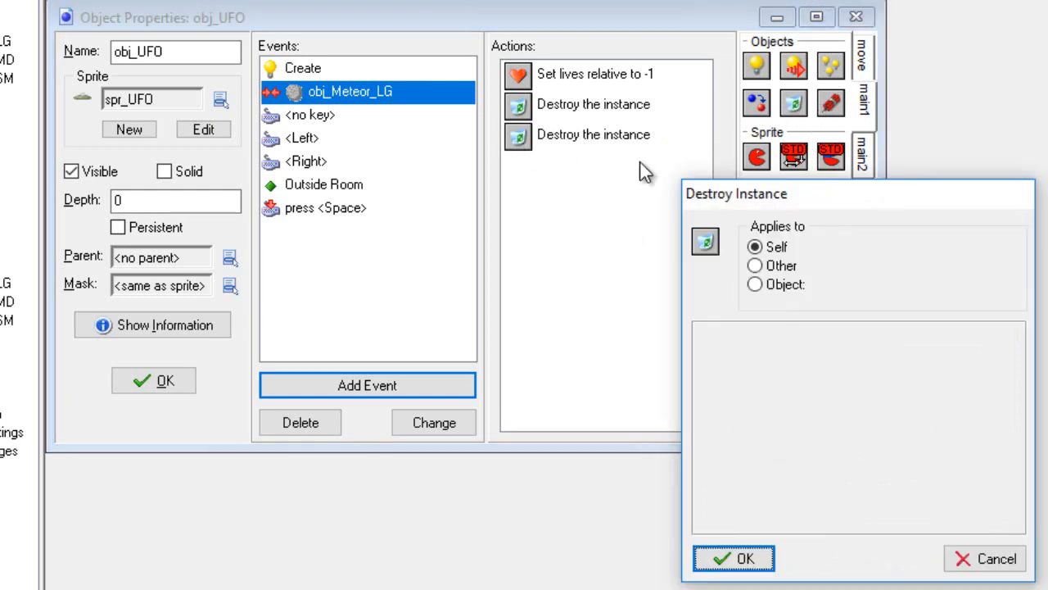
left_click(754, 267)
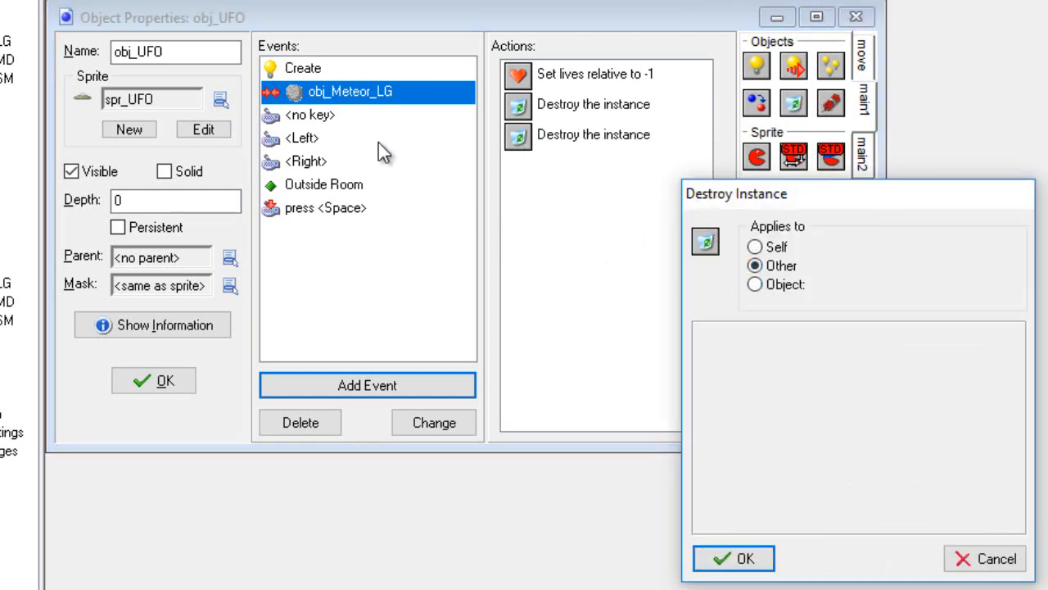
left_click(764, 560)
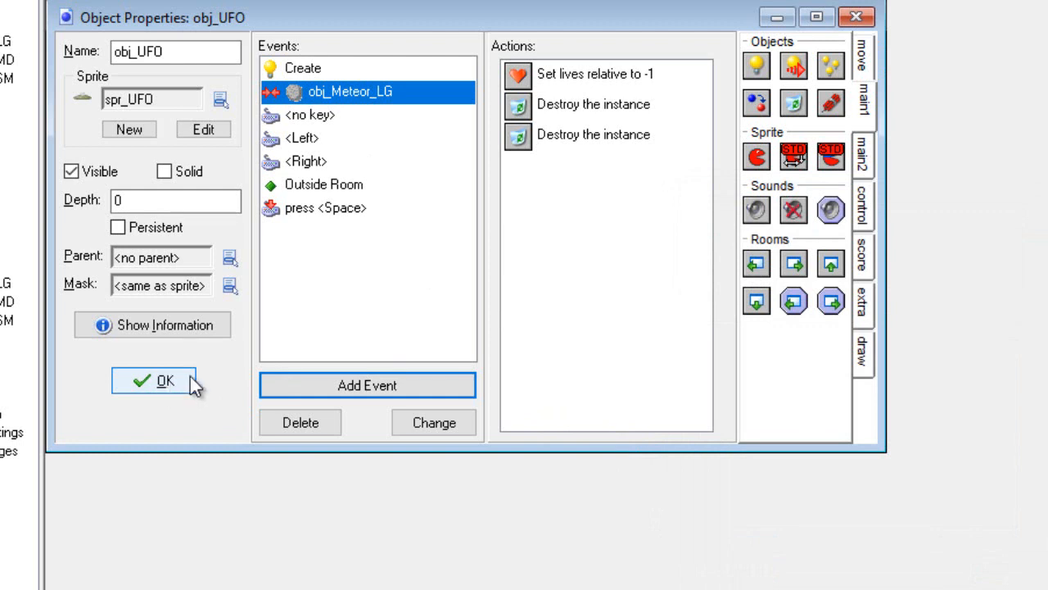
- Add a collision event with obj_Meteor_MD to obj_UFO, containing a Set Lives action of -1 with Relative enabled
left_click(375, 387)
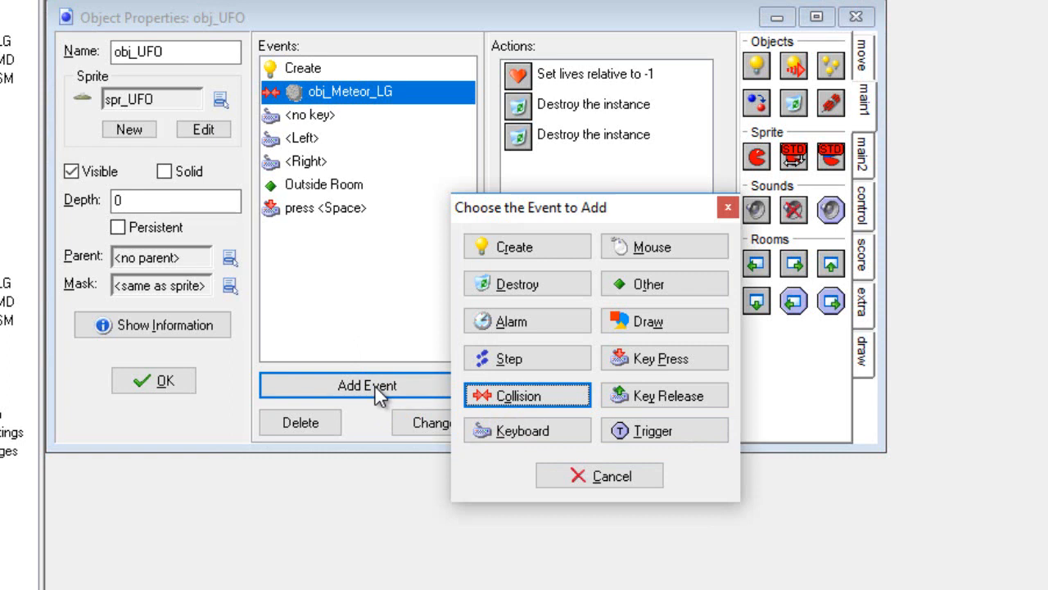
left_click(479, 400)
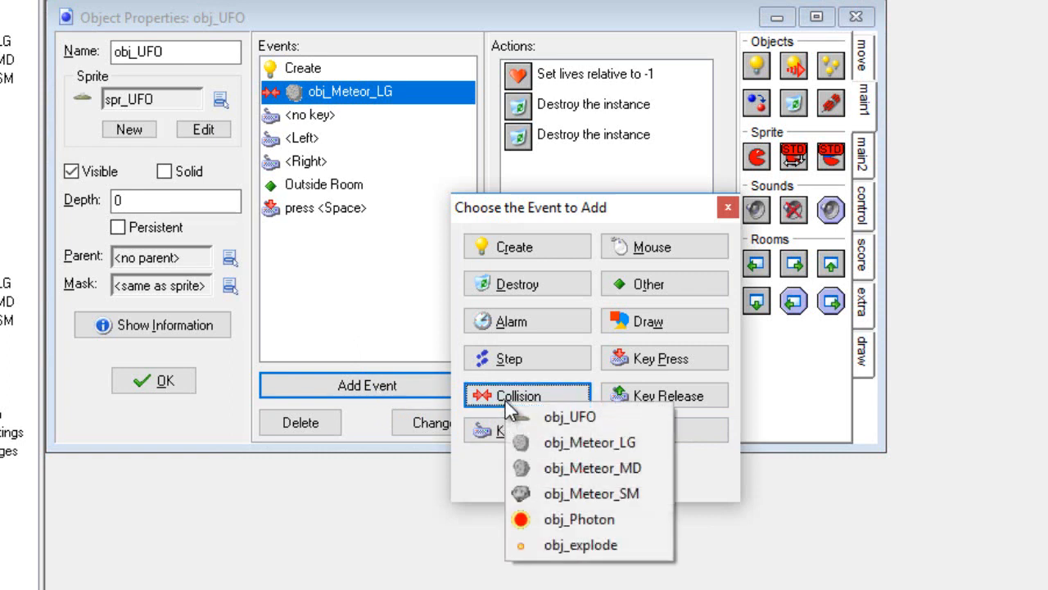
left_click(553, 466)
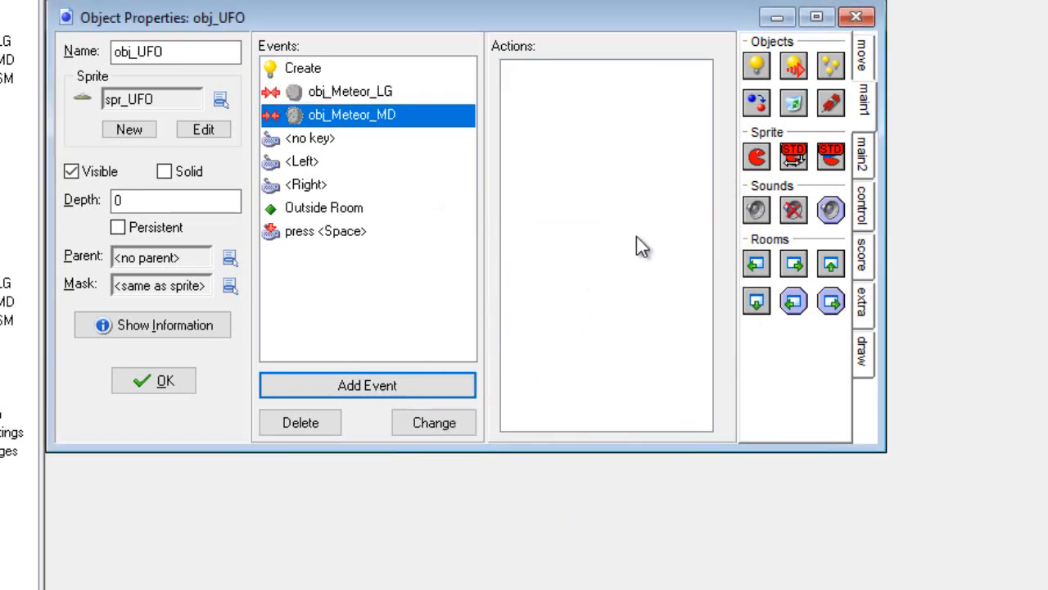
left_click(864, 258)
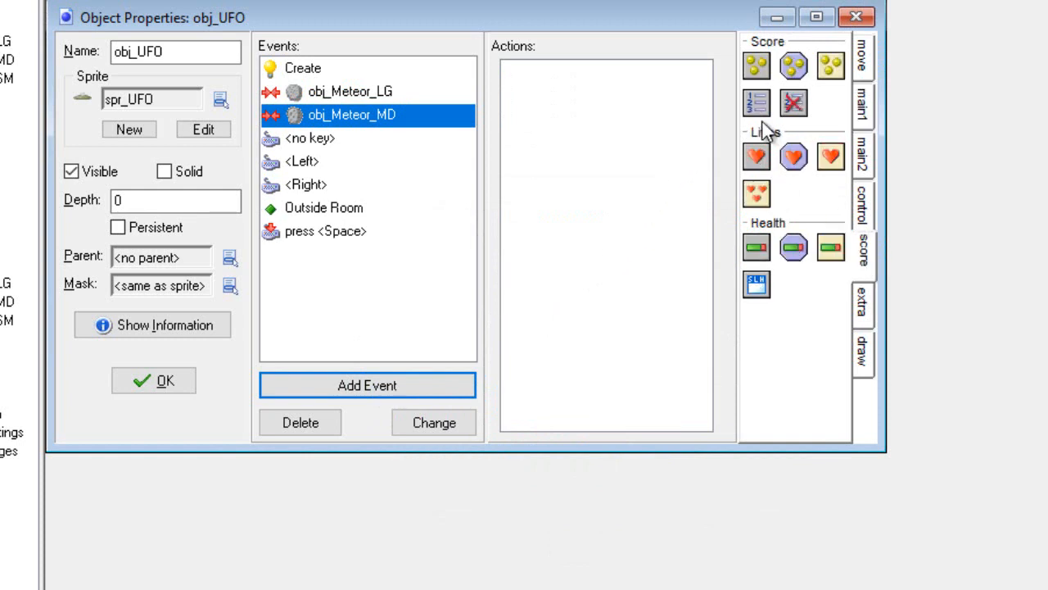
left_click_drag(757, 156, 614, 103)
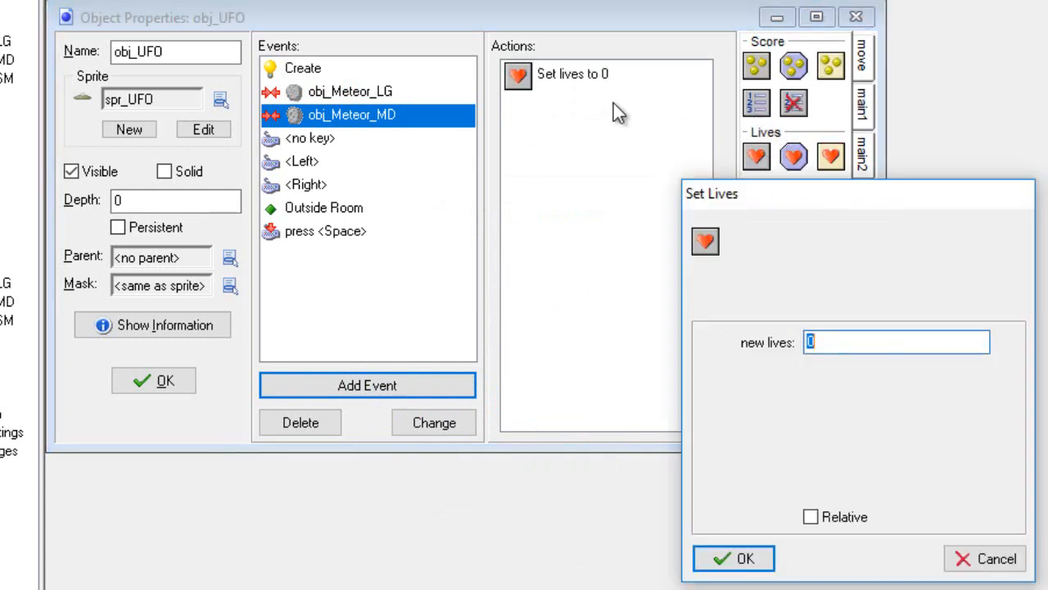
type("-1")
left_click(822, 520)
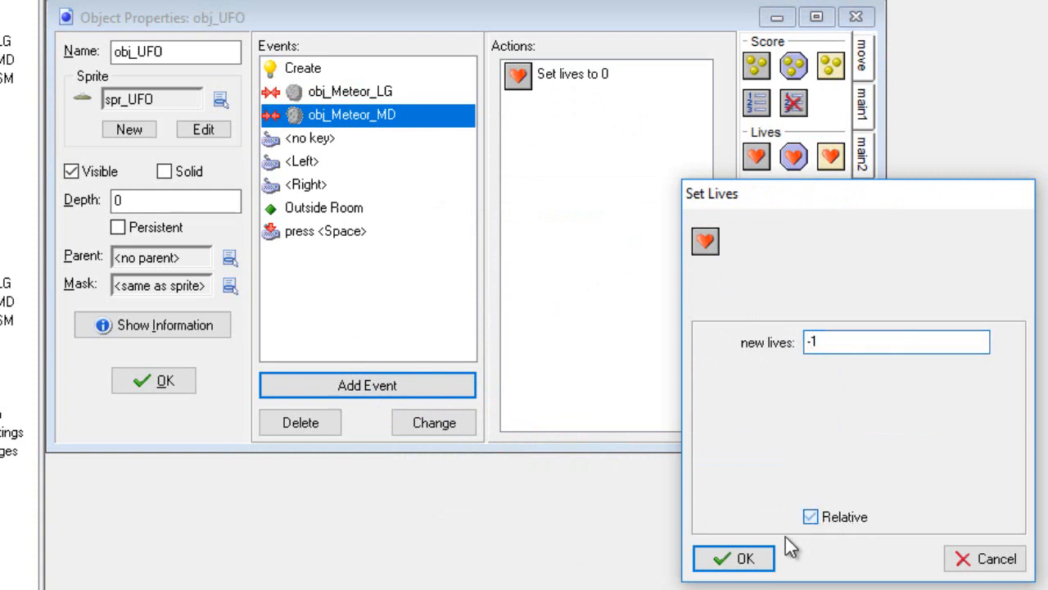
left_click(742, 558)
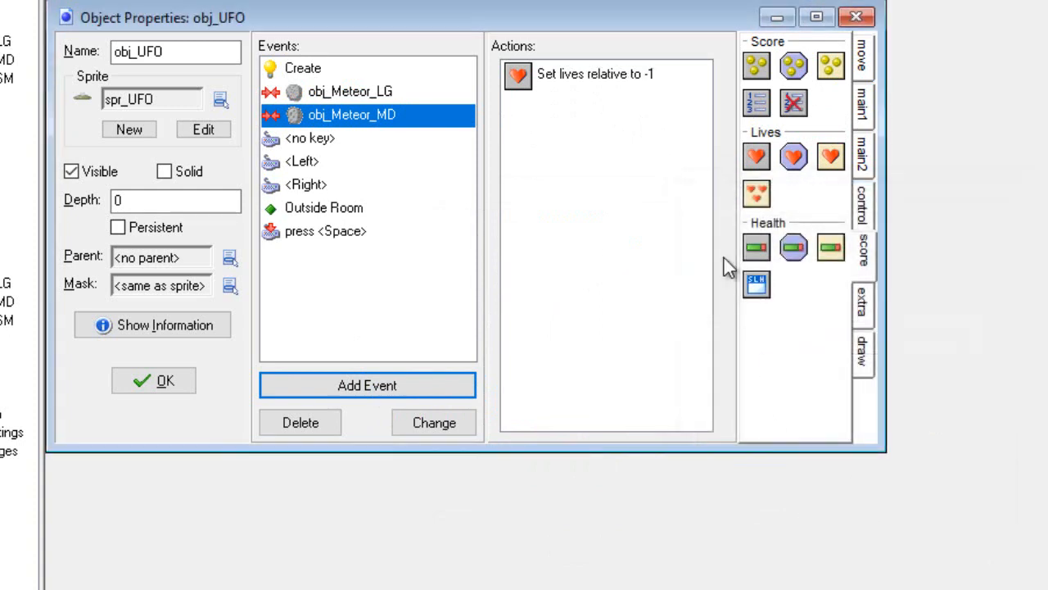
- Add two Destroy Instance actions to the obj_Meteor_MD collision event, the first applied to Self and the second to Other
left_click(865, 105)
left_click_drag(793, 103, 671, 192)
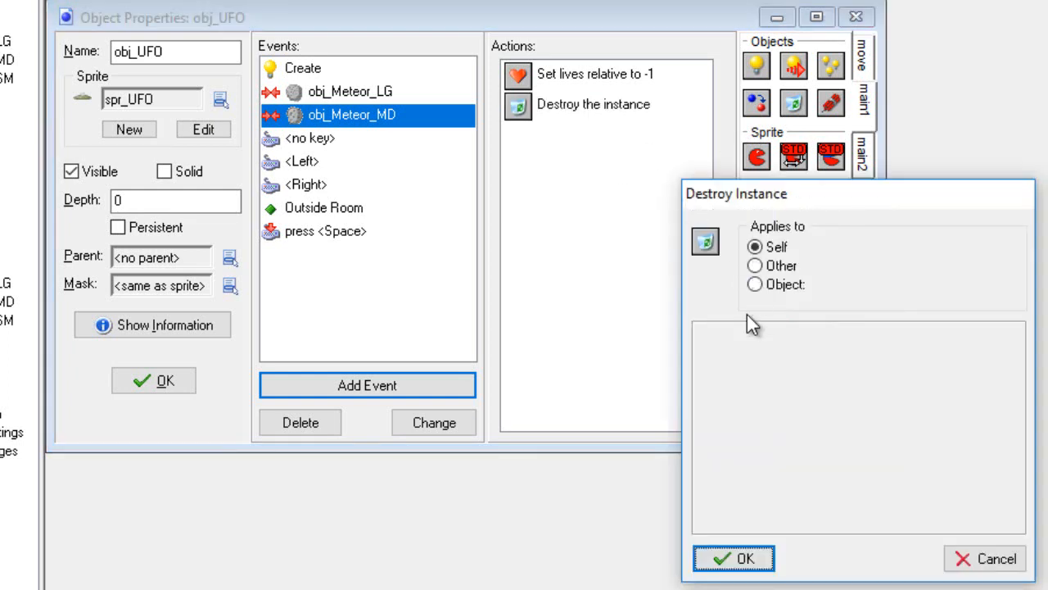
left_click(716, 560)
left_click_drag(794, 102, 578, 175)
left_click(754, 266)
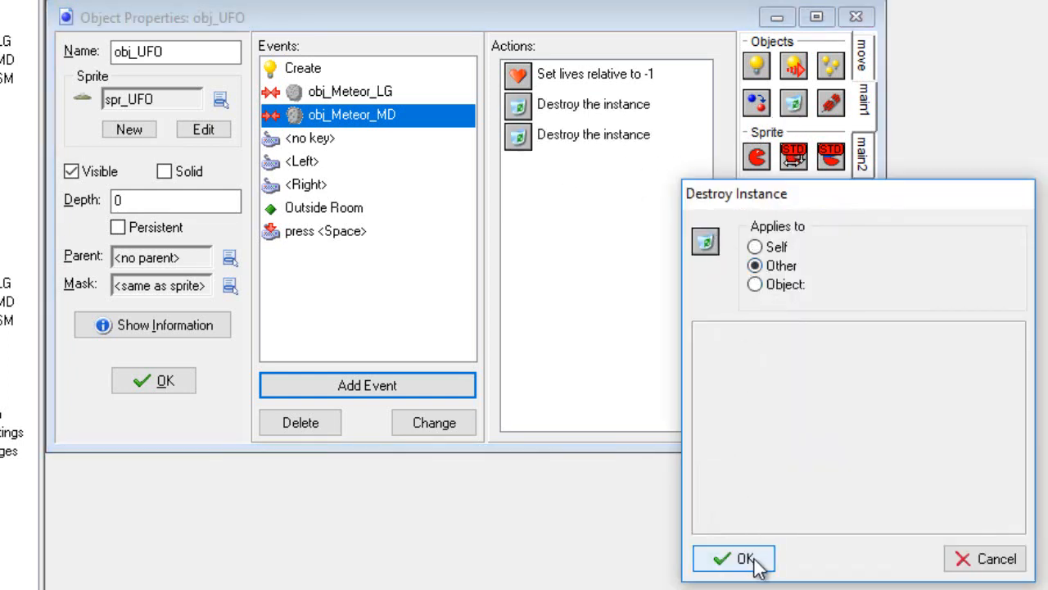
left_click(749, 560)
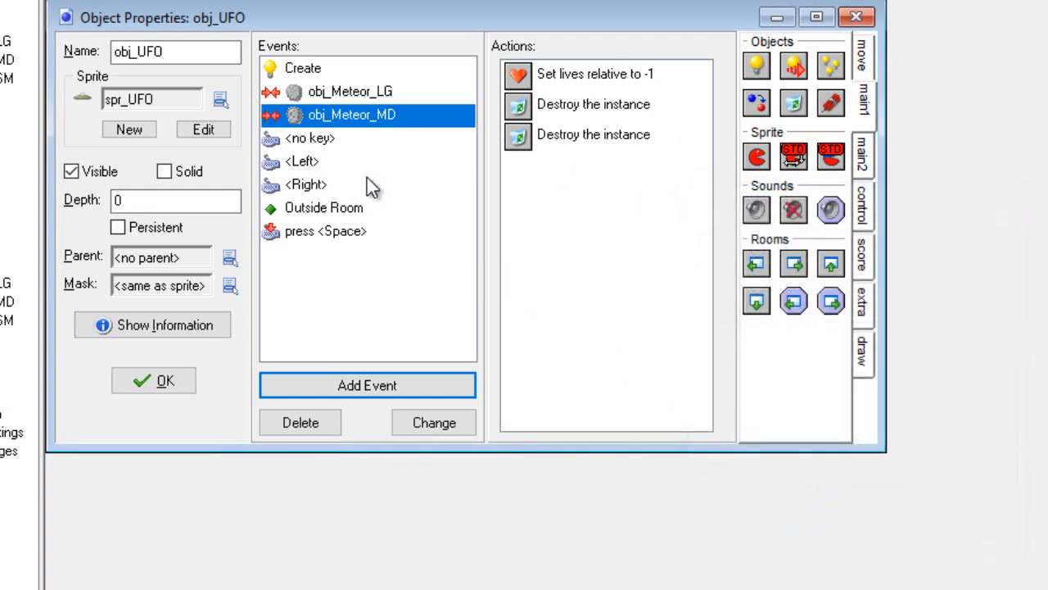
- Add a collision event with obj_Meteor_SM to obj_UFO, containing a Set Lives action of -1 with Relative enabled
left_click(371, 381)
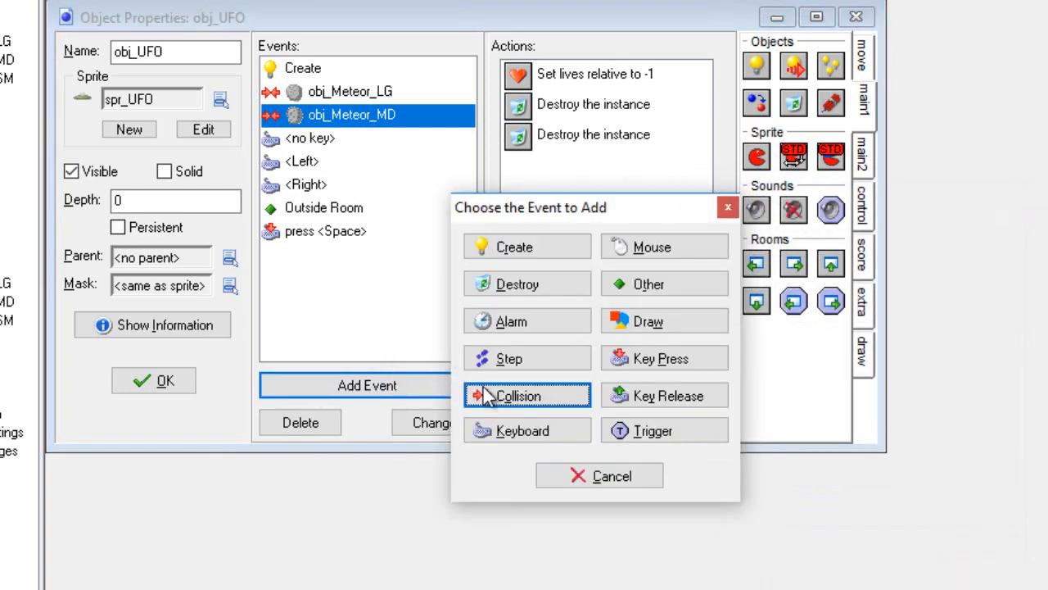
left_click(507, 395)
left_click(608, 489)
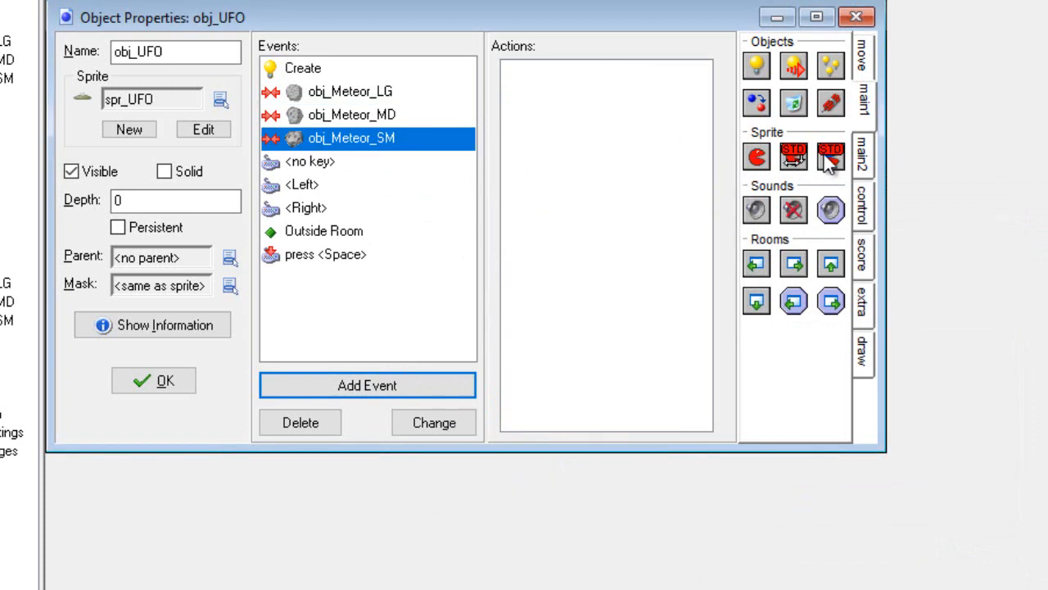
left_click(863, 255)
left_click_drag(757, 158, 533, 142)
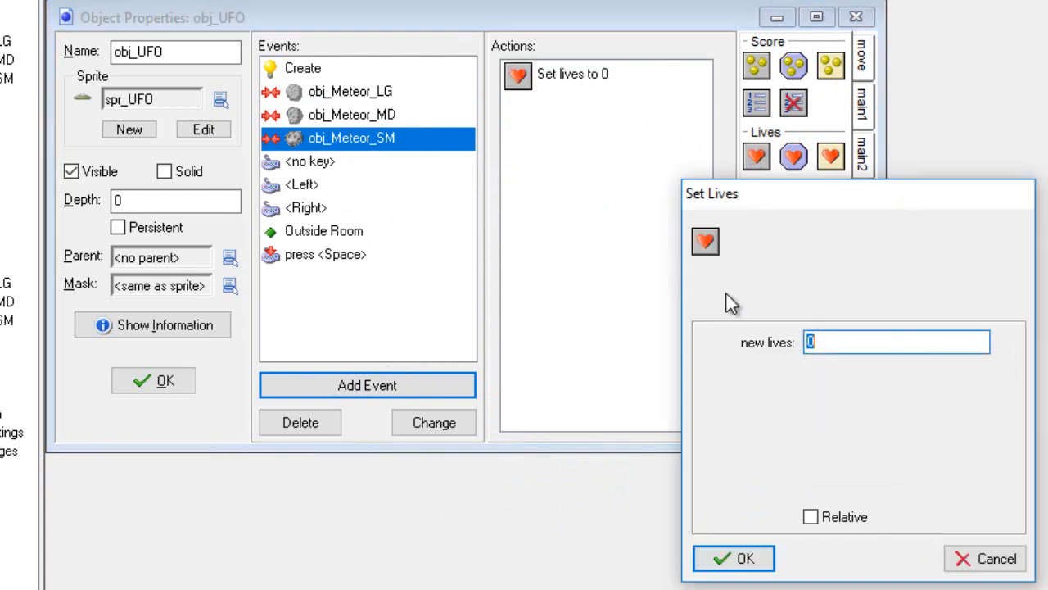
type("-1")
left_click(811, 517)
left_click(746, 560)
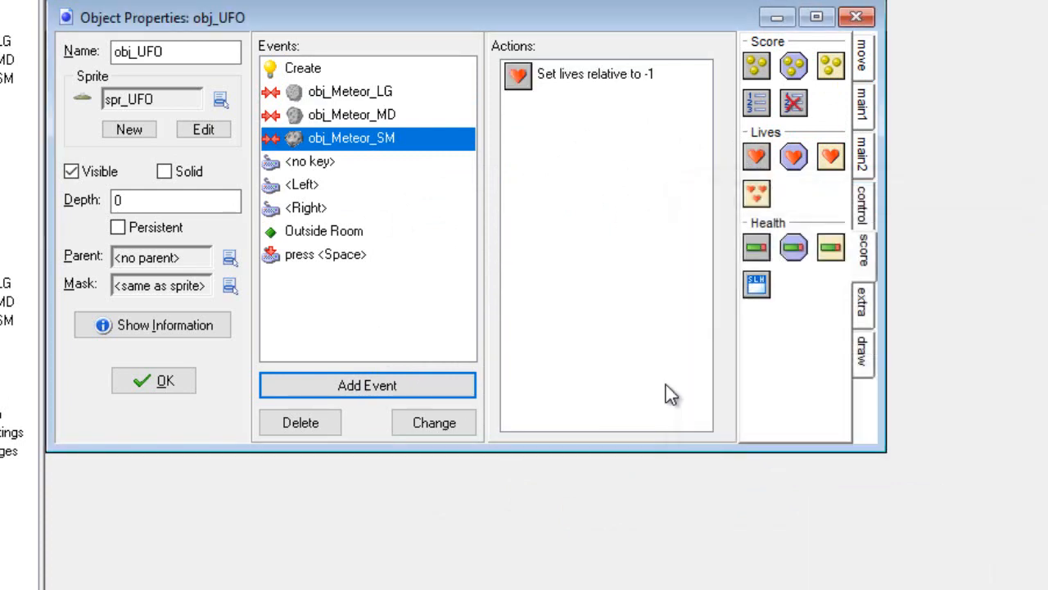
- Add two Destroy Instance actions below Set Lives in the obj_Meteor_SM collision event and confirm obj_UFO's properties
left_click(866, 118)
left_click_drag(793, 105, 657, 222)
left_click(741, 560)
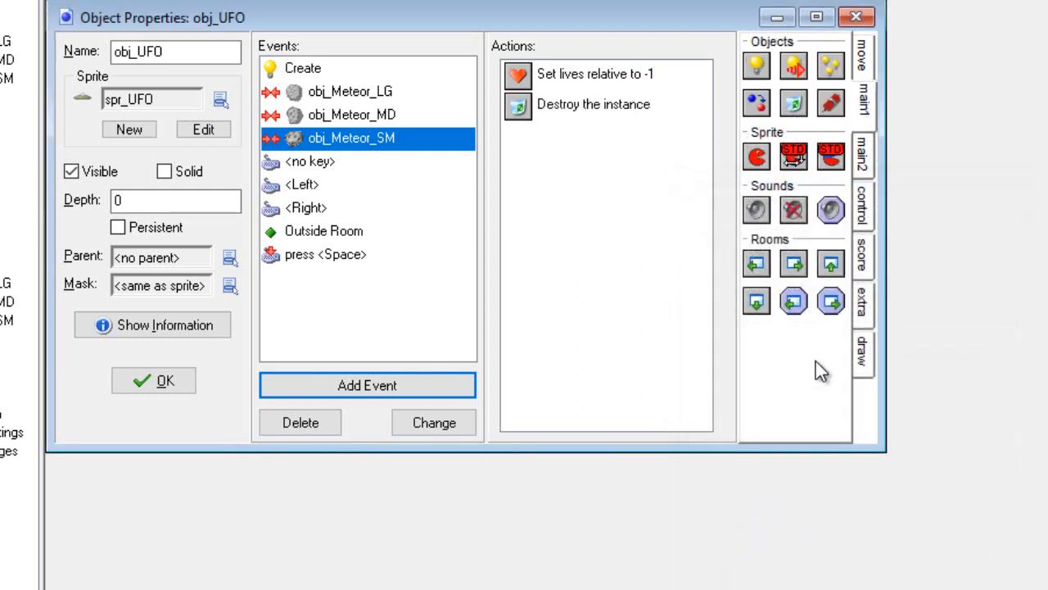
left_click_drag(790, 117, 557, 184)
left_click(732, 560)
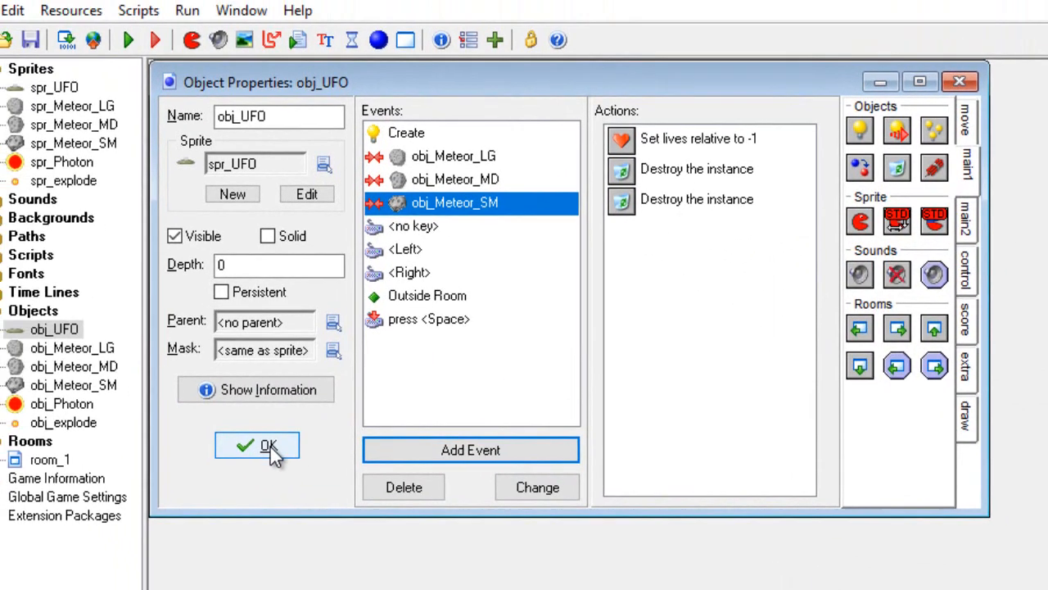
left_click(269, 446)
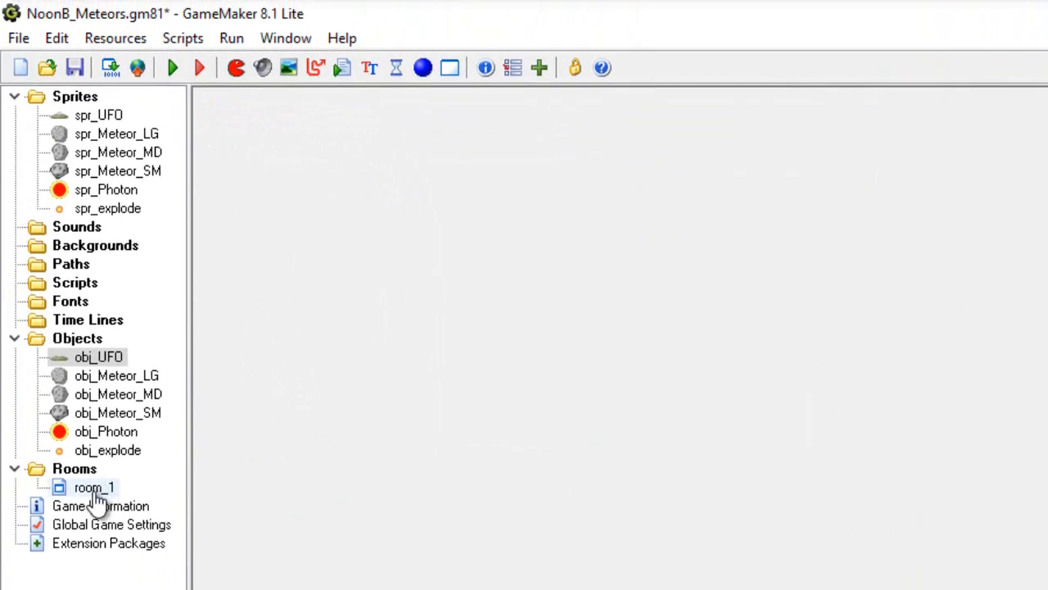
- Open room_1 and place an obj_Meteor_LG instance in the room's lower-right corner, level with the UFO
left_click(50, 460)
double_click(95, 491)
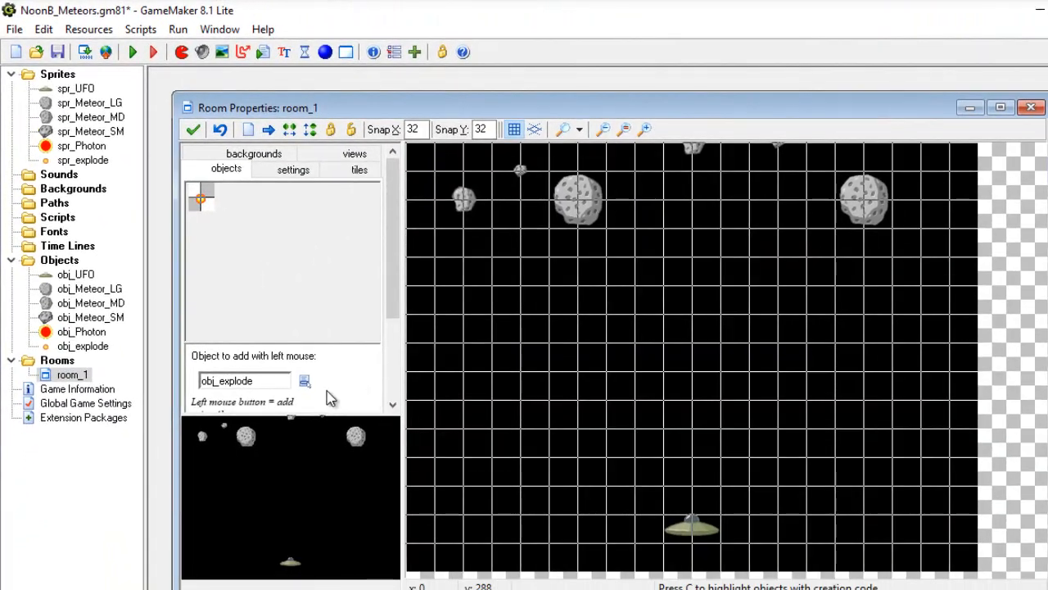
left_click(304, 381)
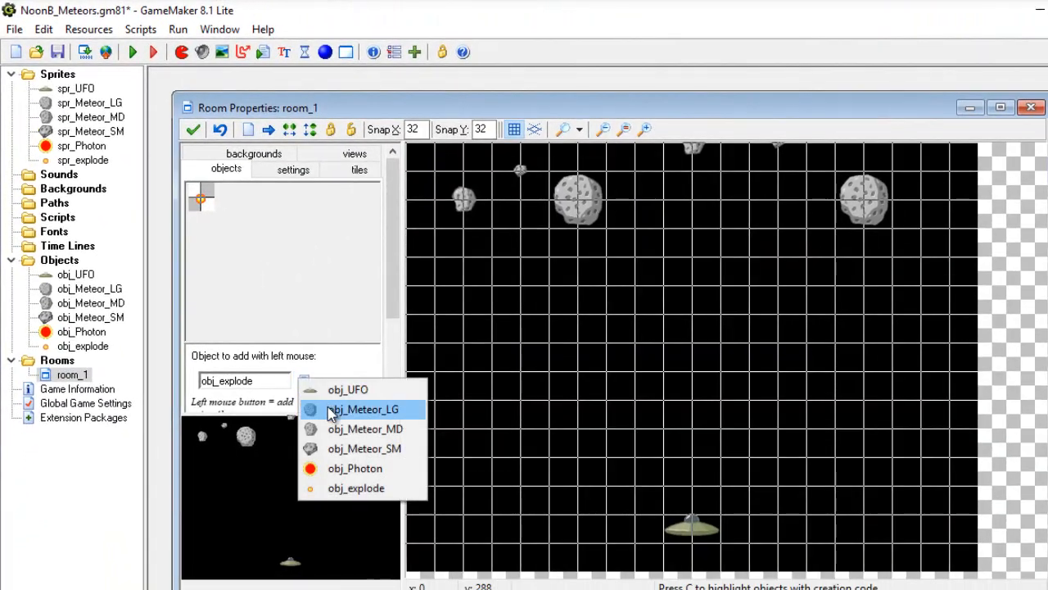
left_click(353, 408)
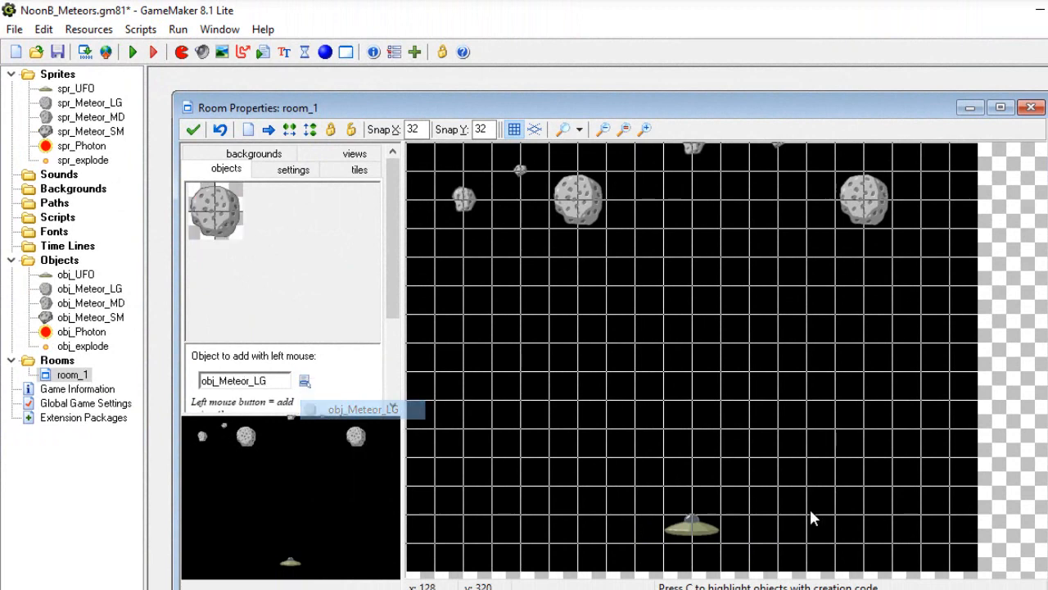
left_click(950, 530)
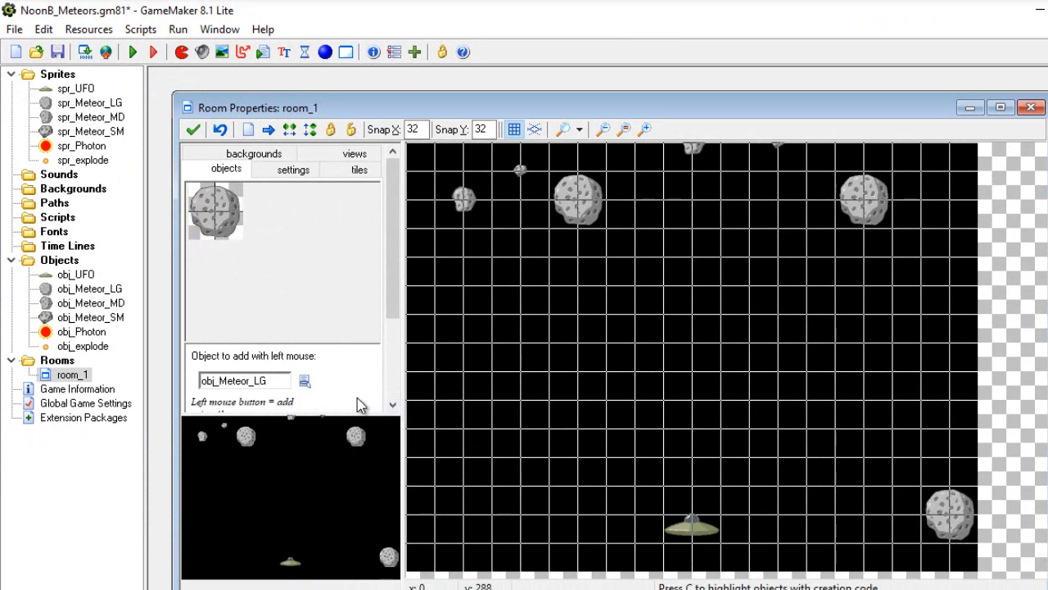
- Place obj_Meteor_MD at the room's lower-left edge and obj_Meteor_SM between it and the UFO, and save the game with room_1 confirmed
left_click(303, 381)
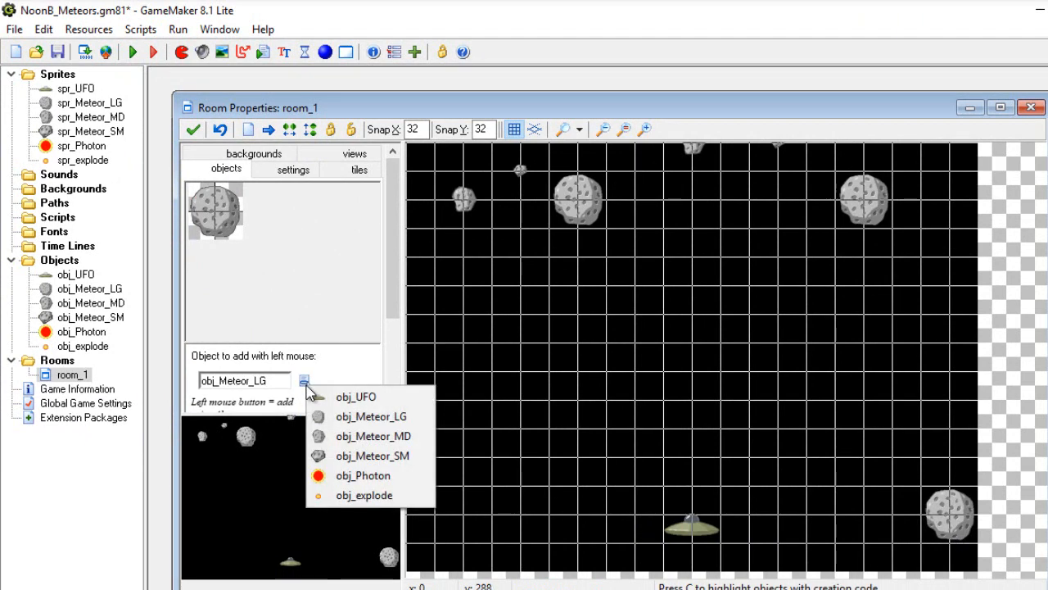
left_click(328, 436)
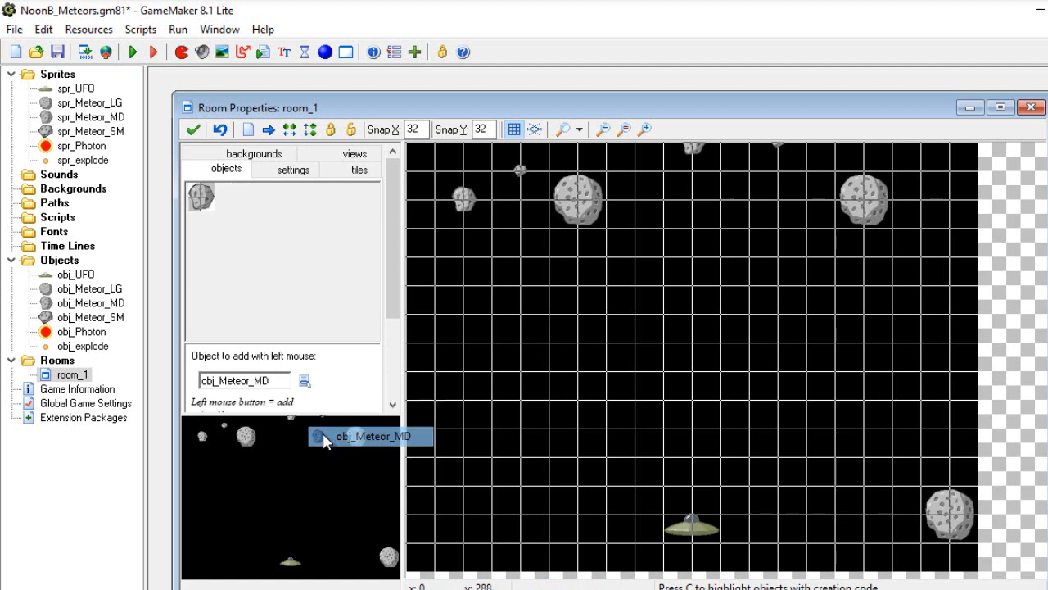
left_click(421, 525)
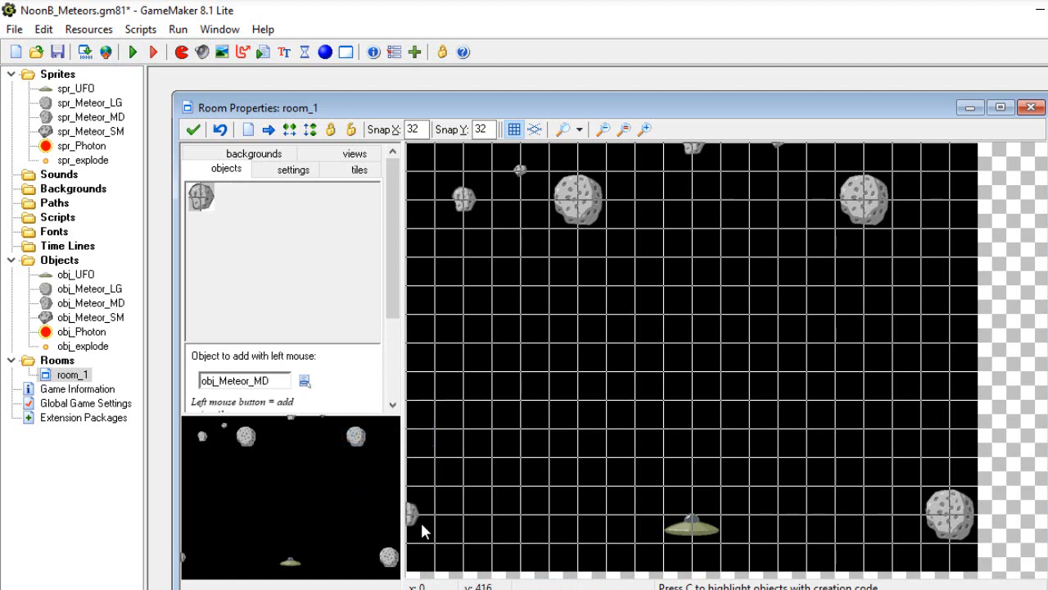
left_click(304, 381)
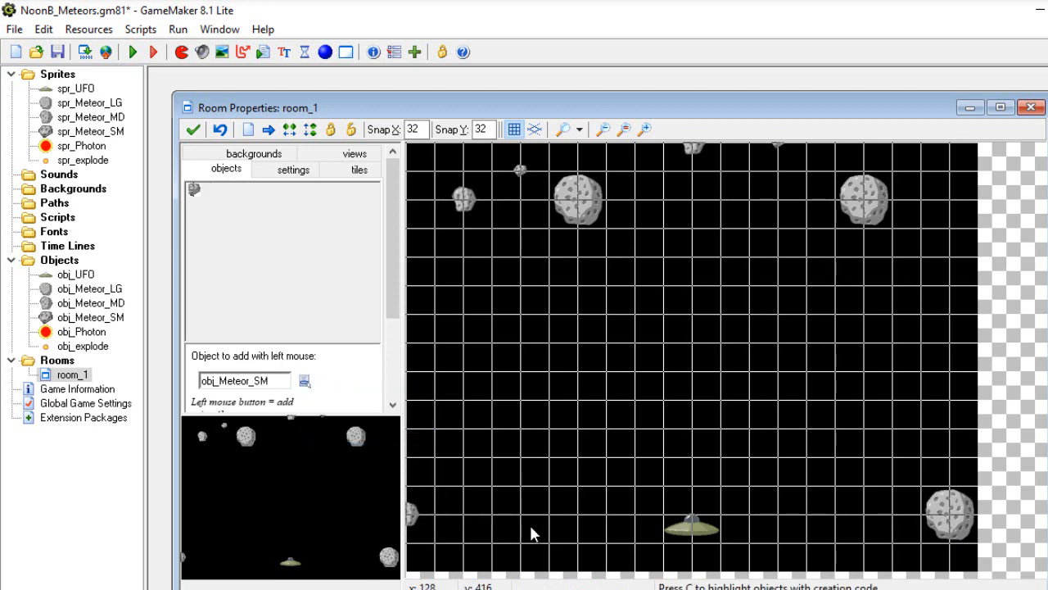
left_click(552, 534)
left_click(194, 131)
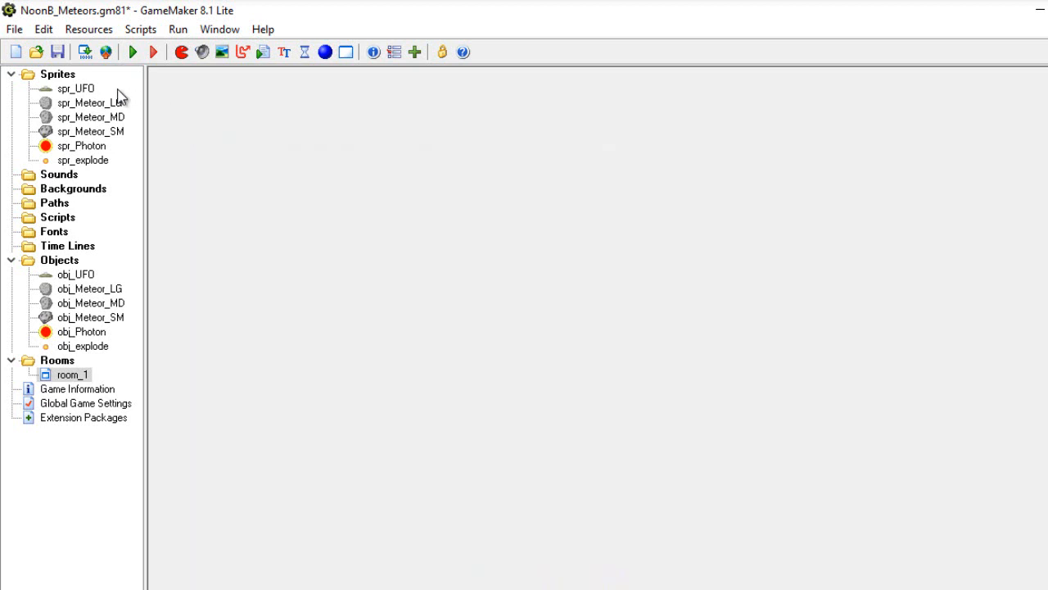
left_click(15, 30)
left_click(39, 116)
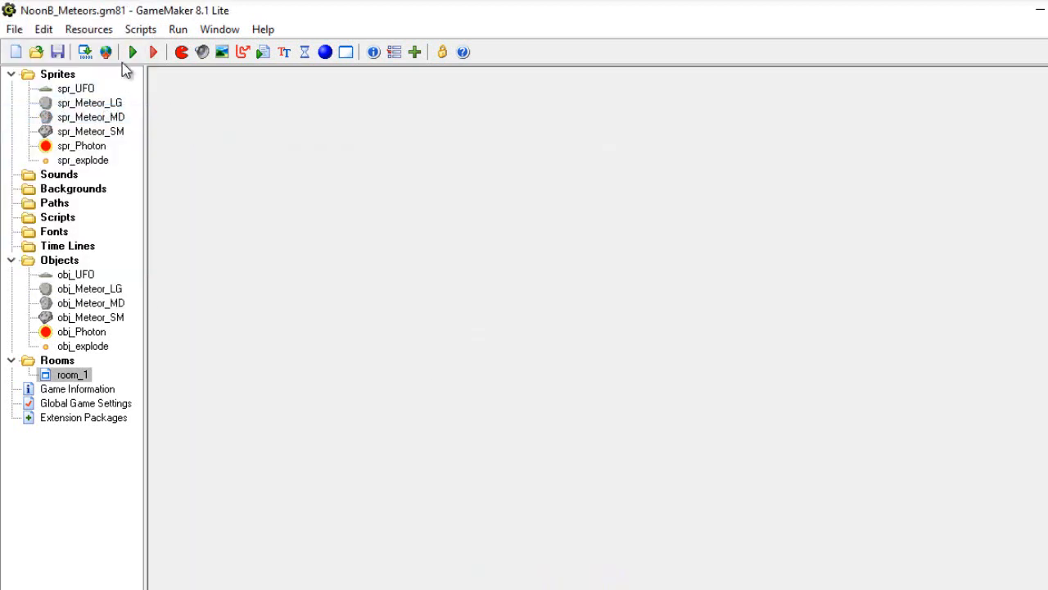
- Run the game, steer the UFO right into the large meteor to test losing a life, and close the game window
left_click(138, 56)
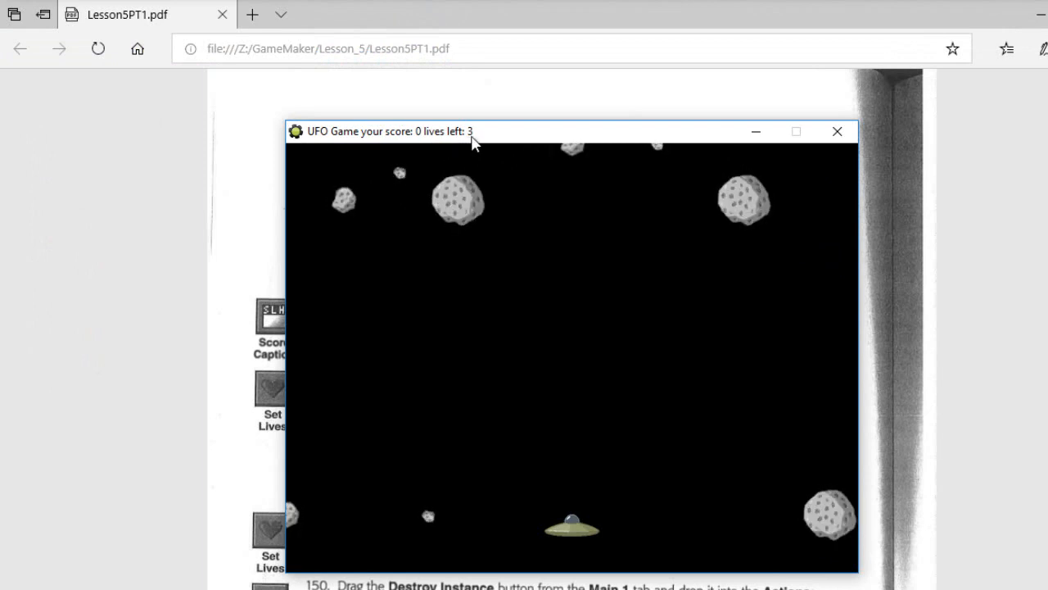
key("Right")
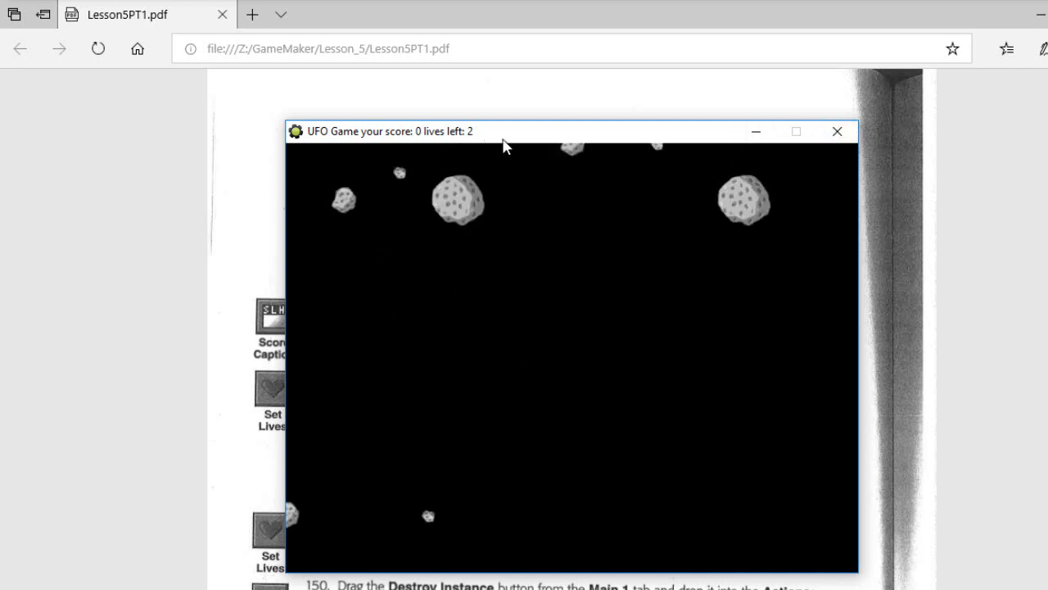
left_click(836, 133)
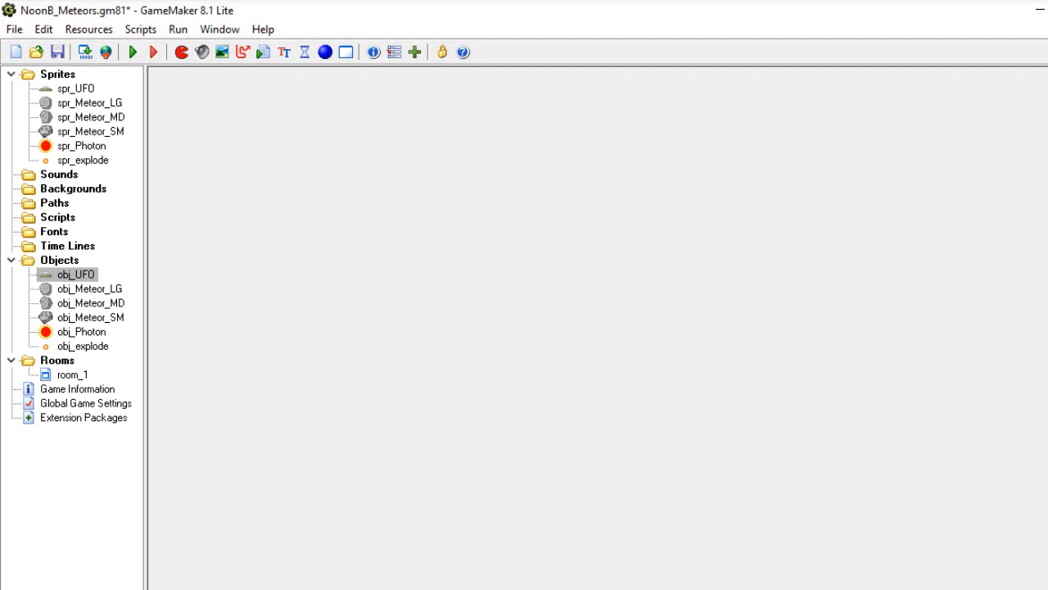
- In obj_UFO's obj_Meteor_LG collision event, delete the Destroy Instance action applied to Self and have the remaining one apply to Other
double_click(74, 275)
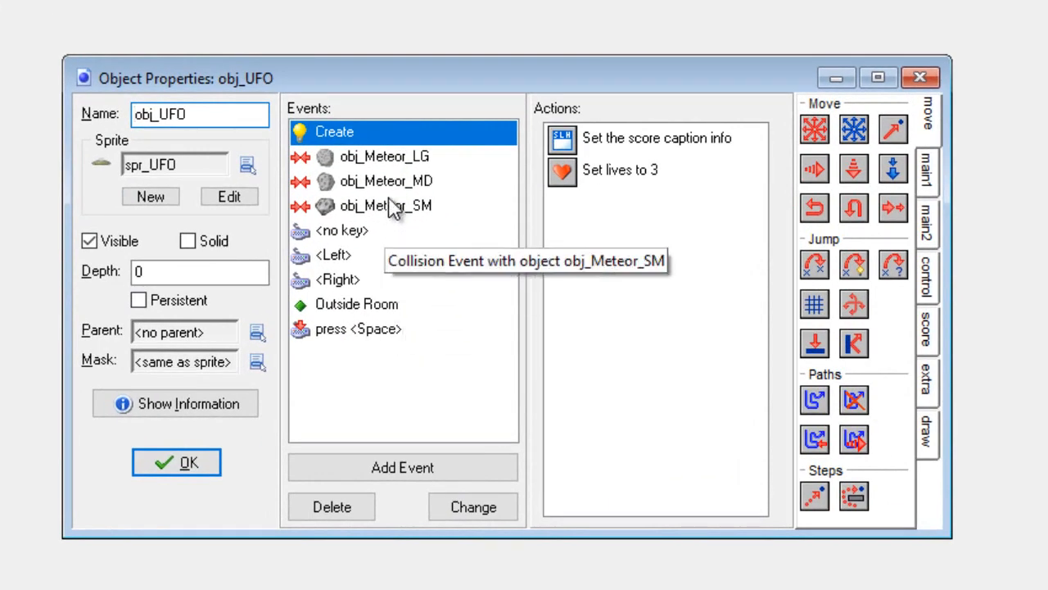
left_click(394, 164)
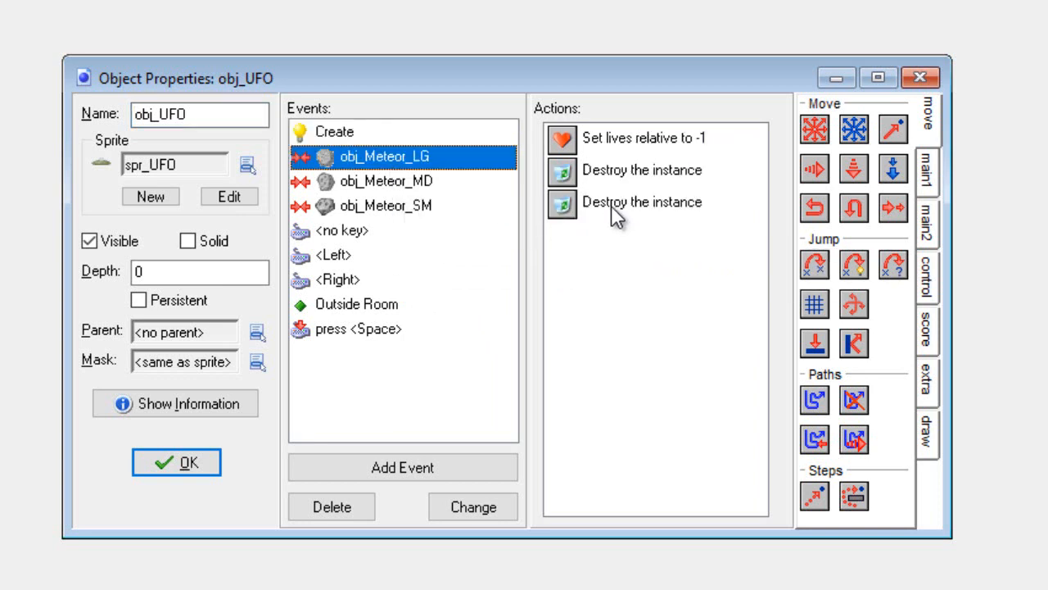
left_click(612, 172)
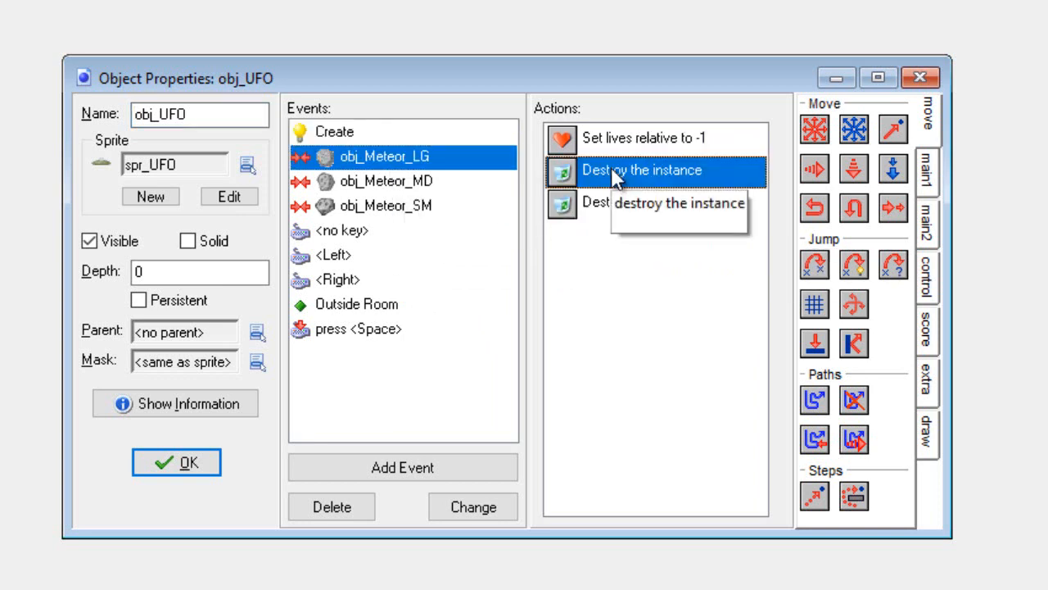
double_click(612, 172)
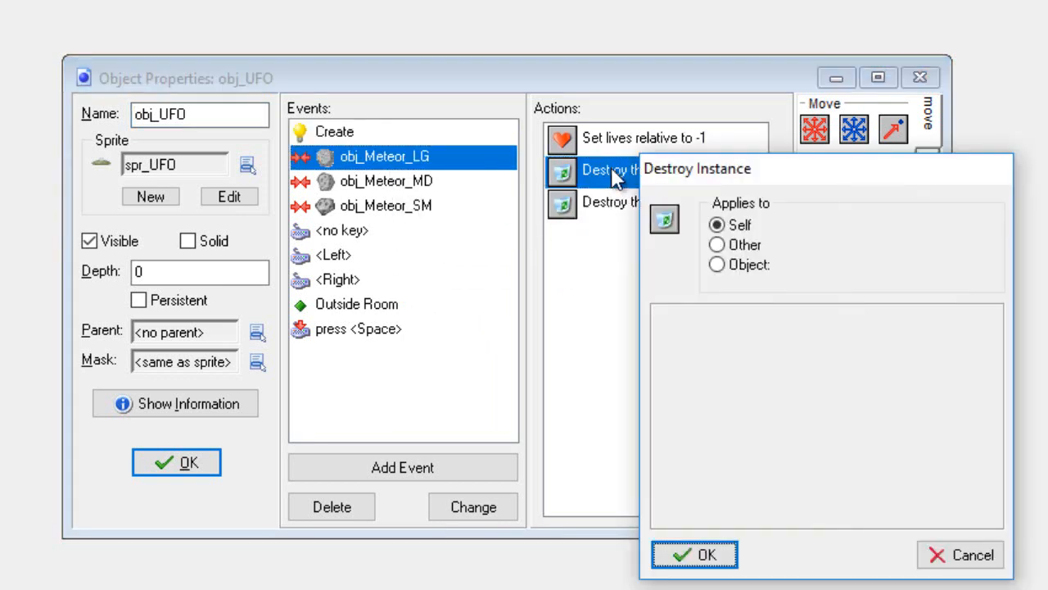
left_click(969, 563)
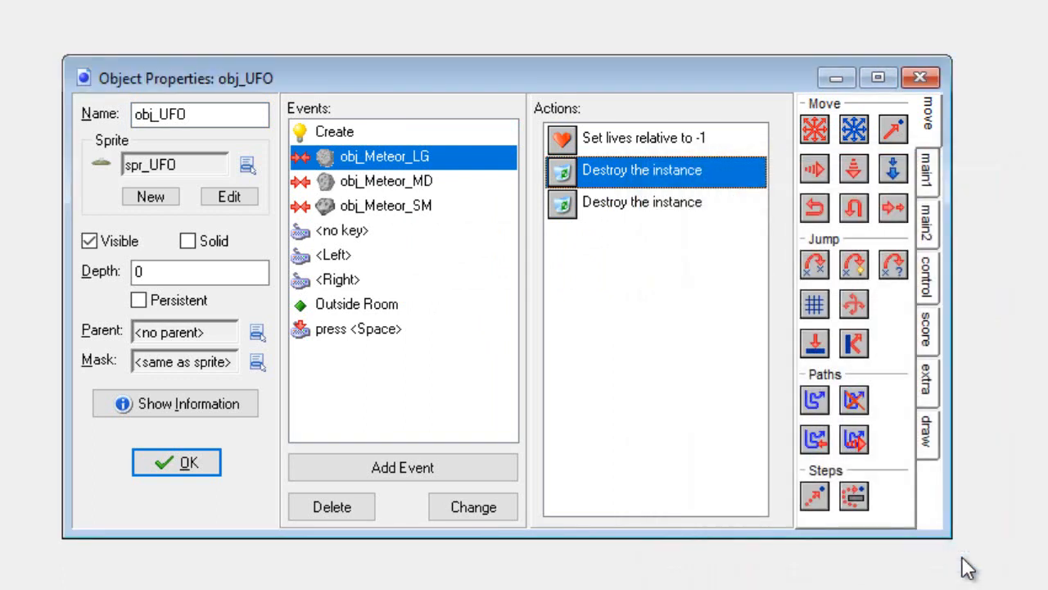
right_click(600, 172)
left_click(666, 314)
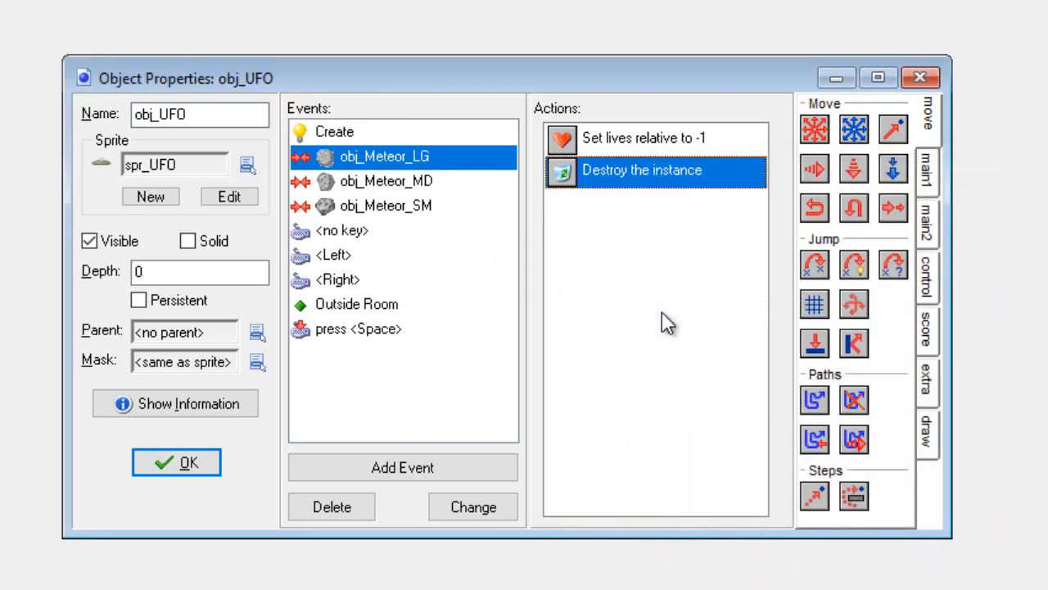
double_click(611, 172)
left_click(741, 244)
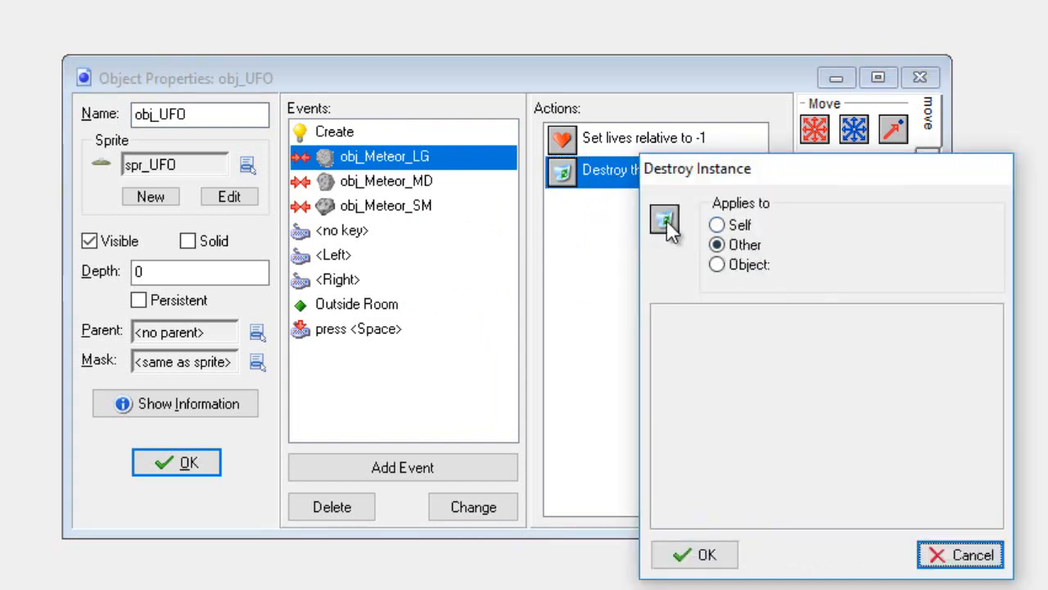
left_click(731, 562)
- Delete the first Destroy Instance action, applied to Self, from the obj_Meteor_MD collision event and check the remaining one's target
left_click(382, 182)
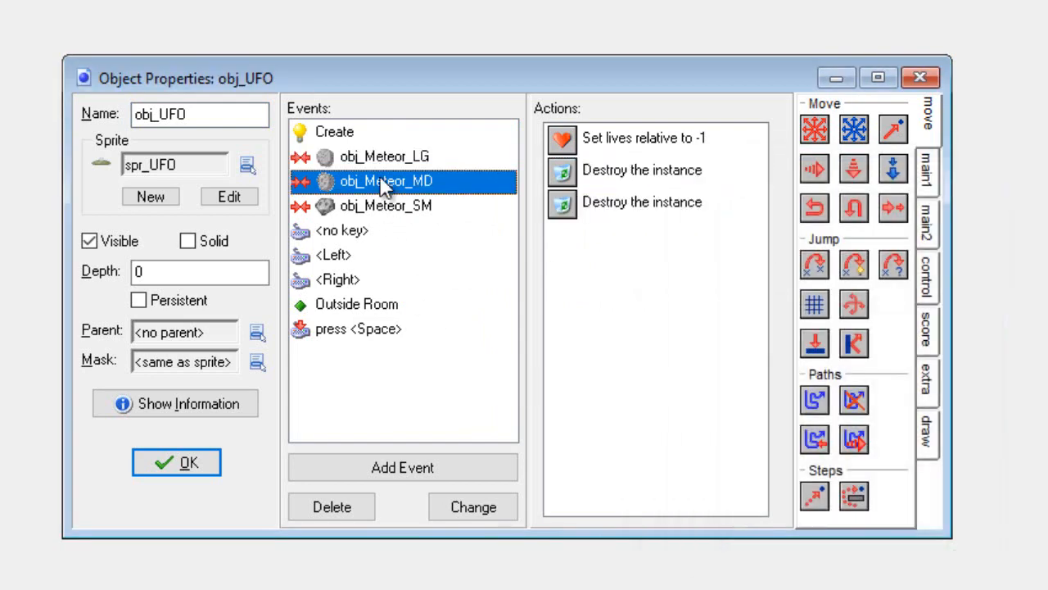
double_click(650, 179)
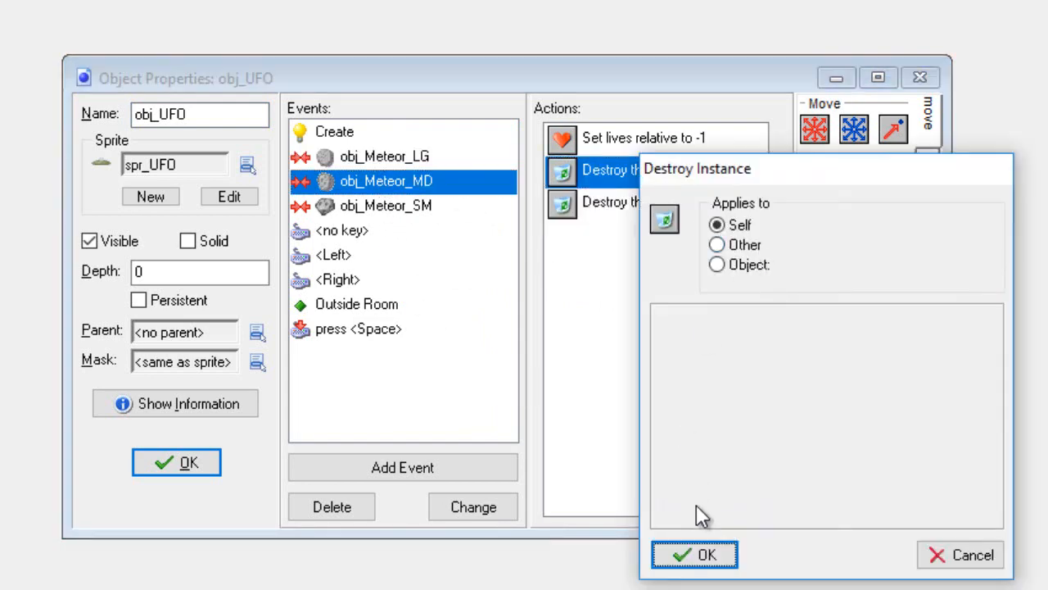
left_click(701, 557)
right_click(623, 179)
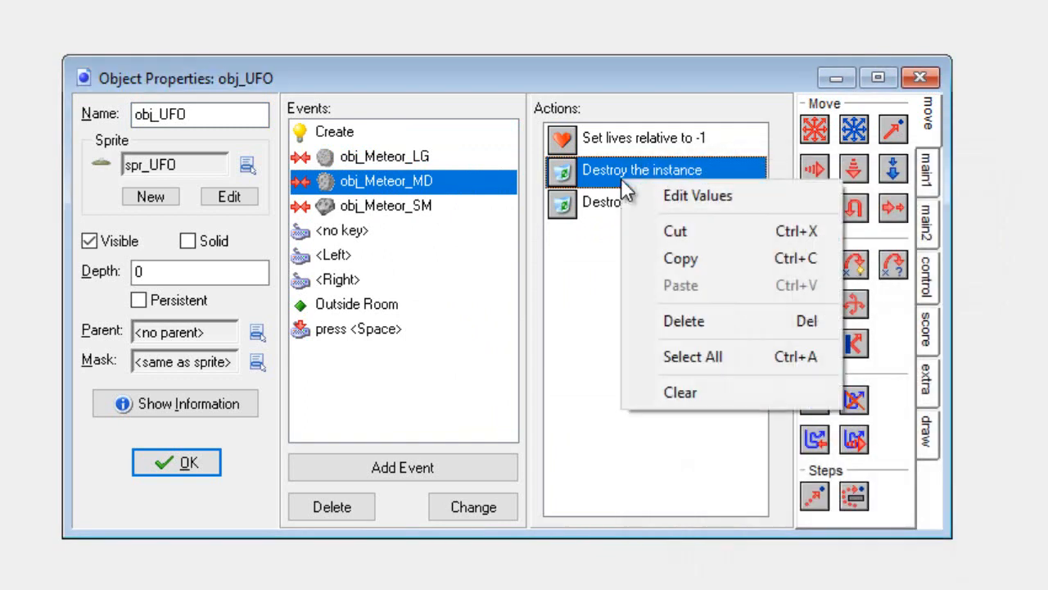
left_click(679, 320)
double_click(616, 176)
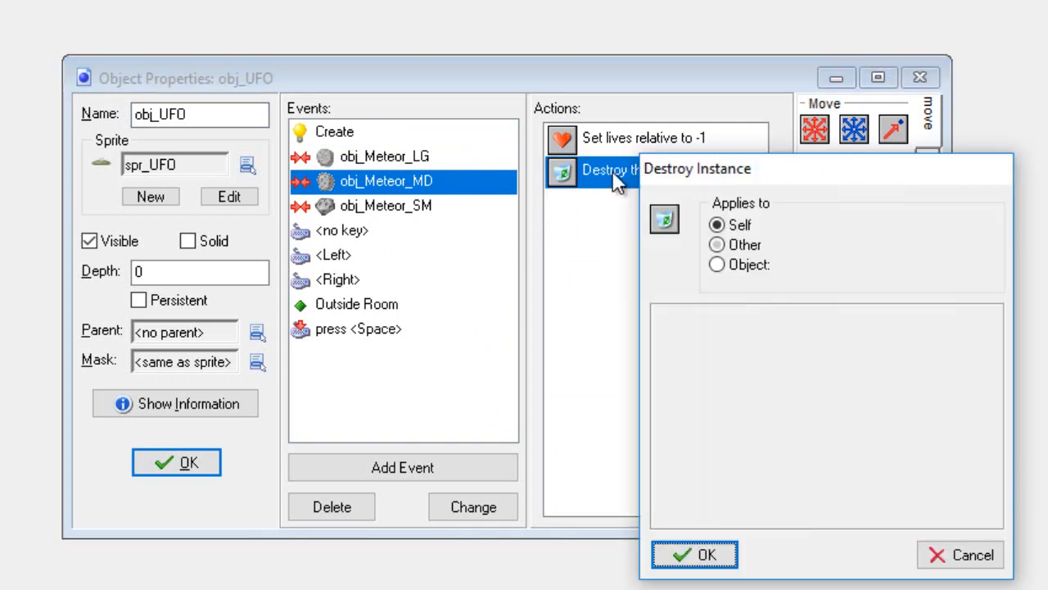
left_click(706, 555)
- Delete the Destroy Instance action applied to Self from the obj_Meteor_SM collision event and confirm the remaining one with Other as target
left_click(418, 207)
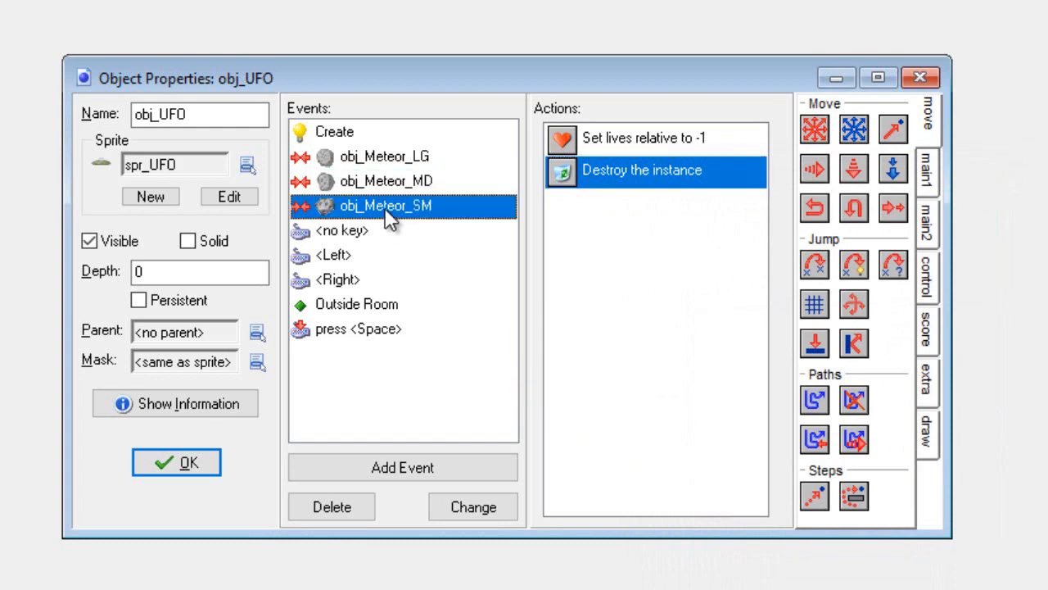
double_click(679, 170)
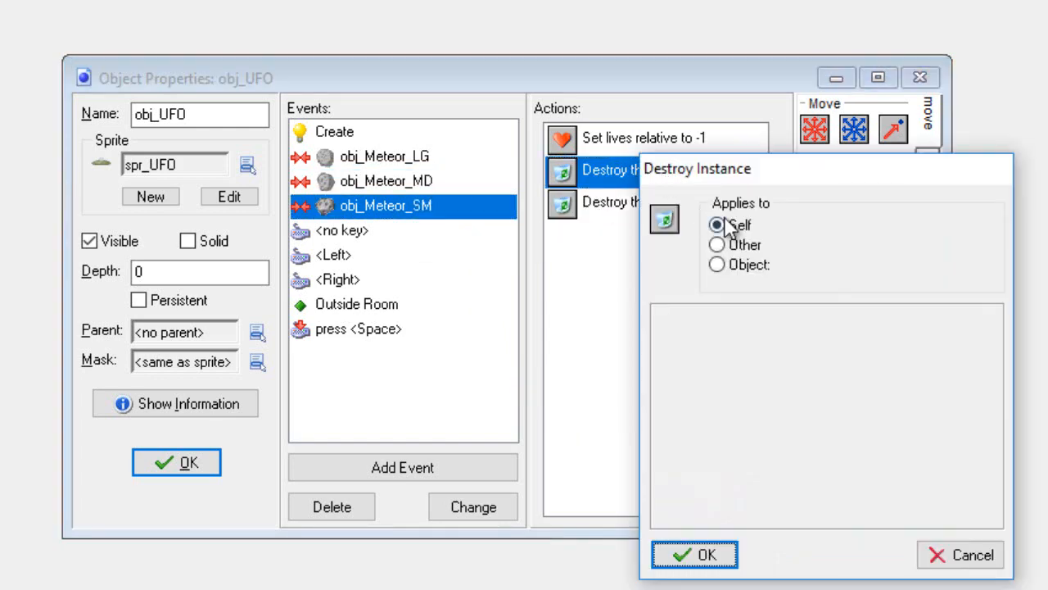
left_click(709, 555)
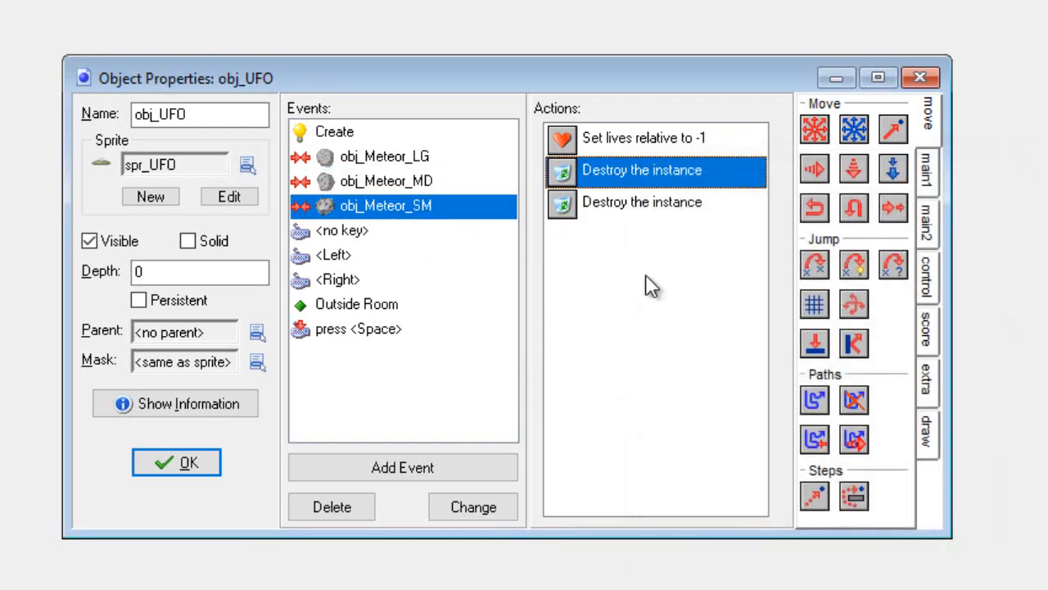
right_click(604, 174)
left_click(665, 310)
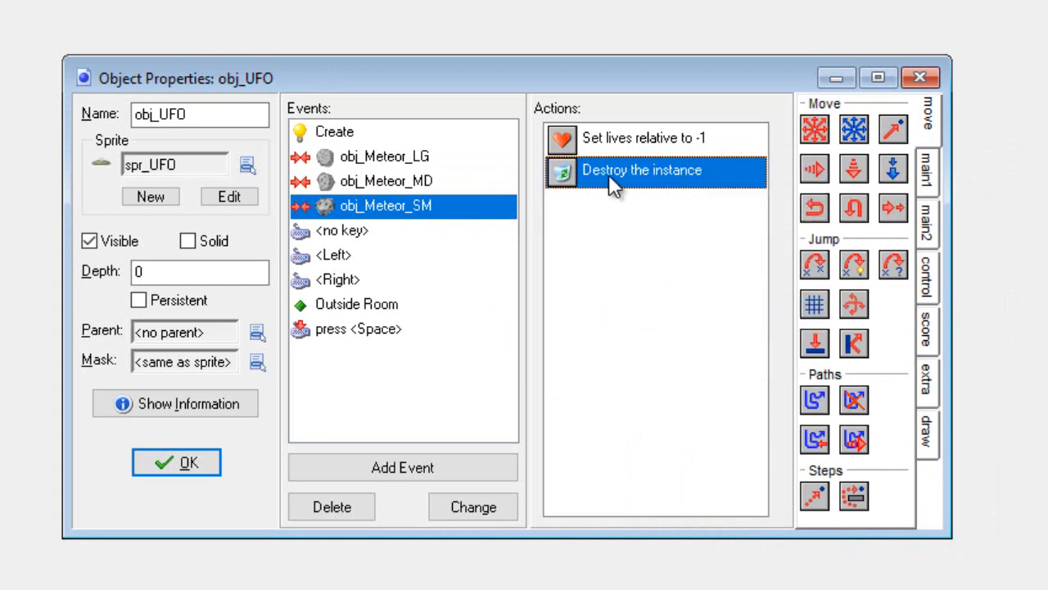
double_click(608, 174)
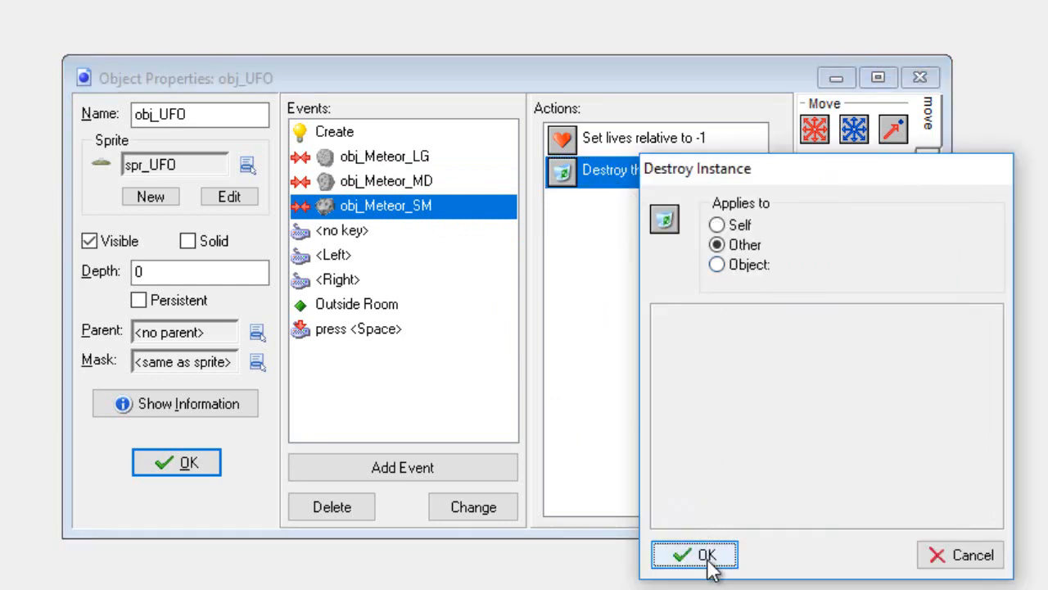
left_click(709, 560)
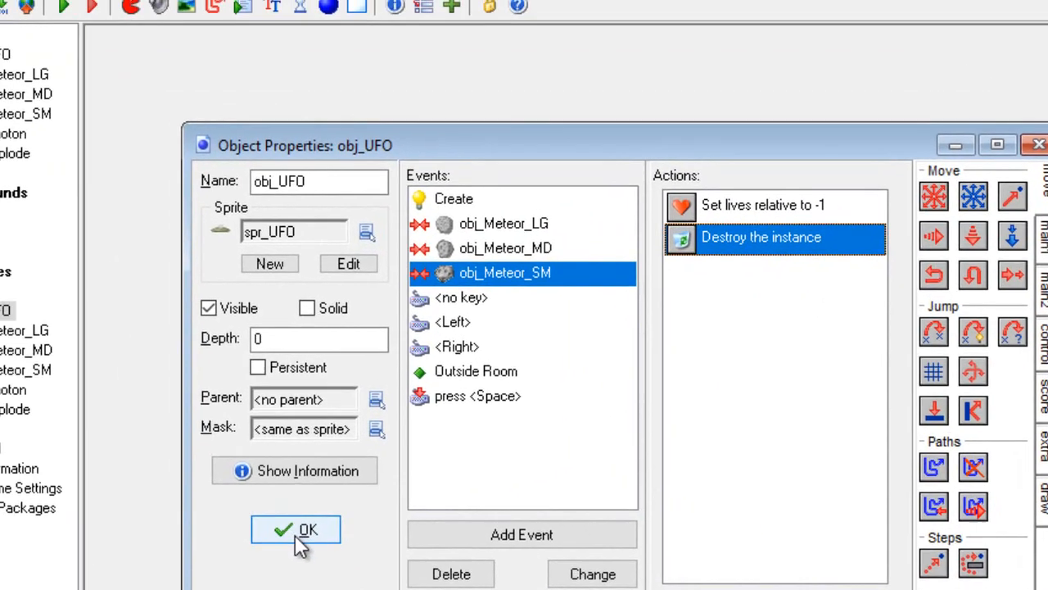
- Confirm obj_UFO's properties and save the game
left_click(176, 463)
left_click(19, 41)
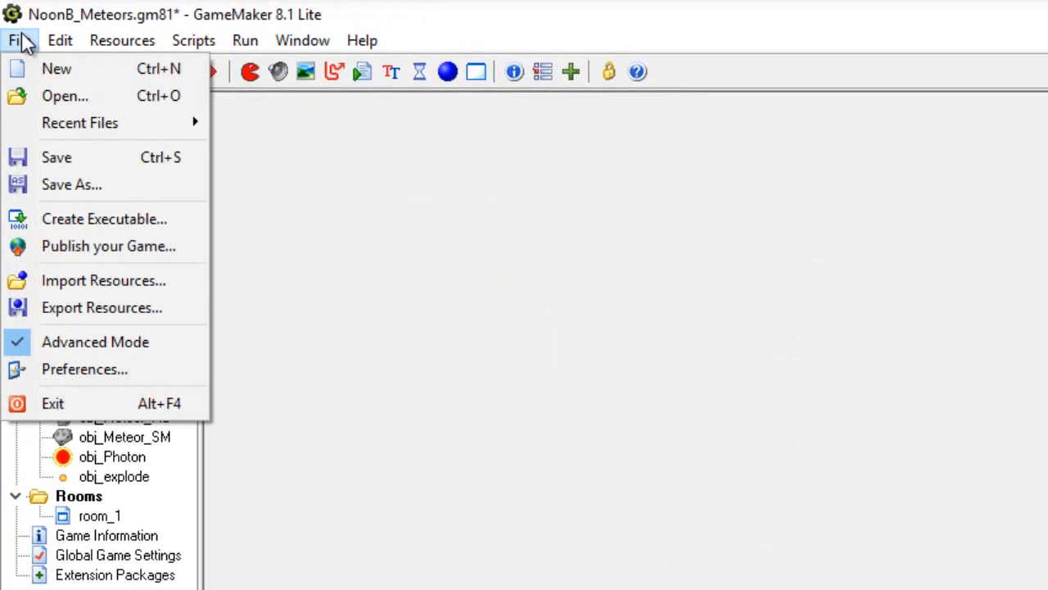
left_click(55, 160)
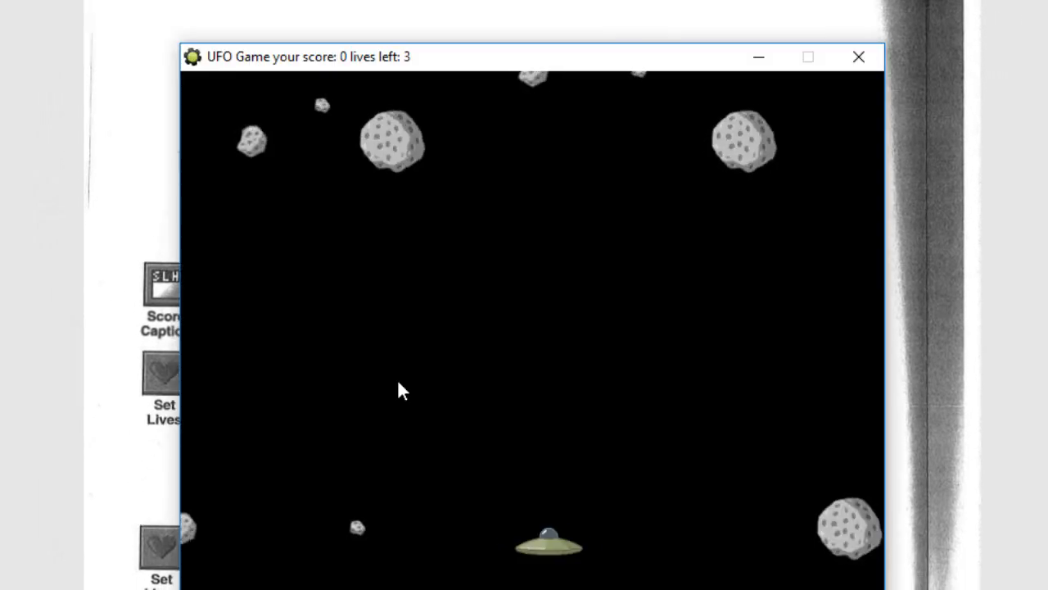
- Test the running game by steering the UFO into the large, small and medium meteors, fire a photon, and close the game window
key("Right")
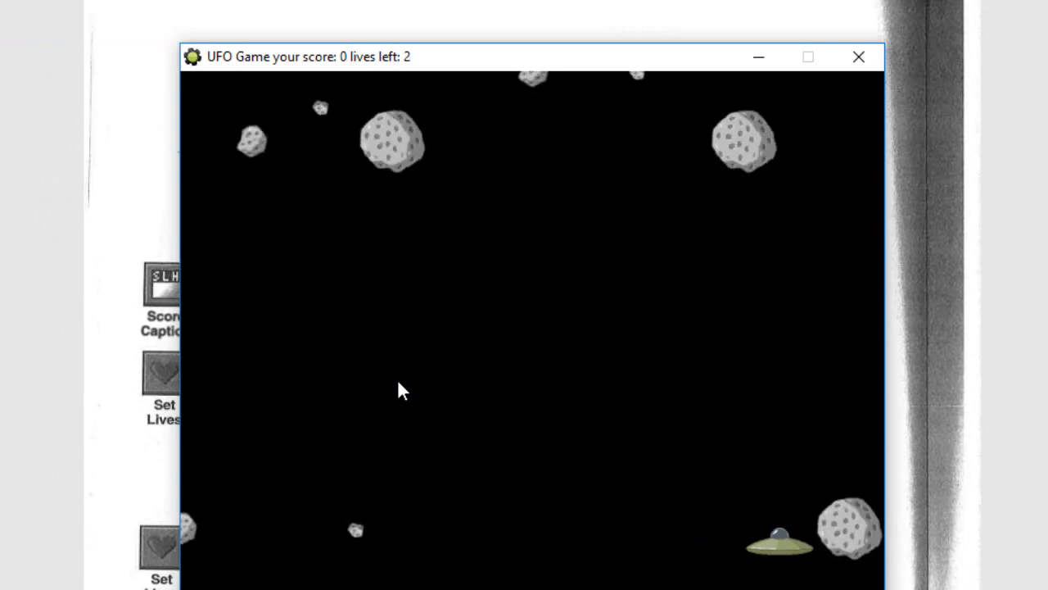
key("Left")
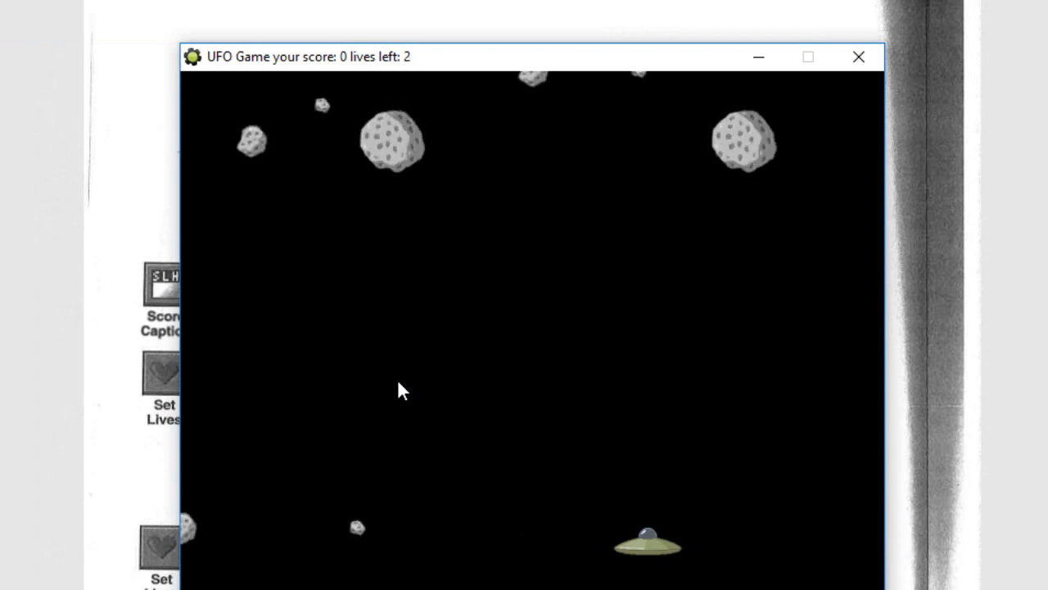
key("Left")
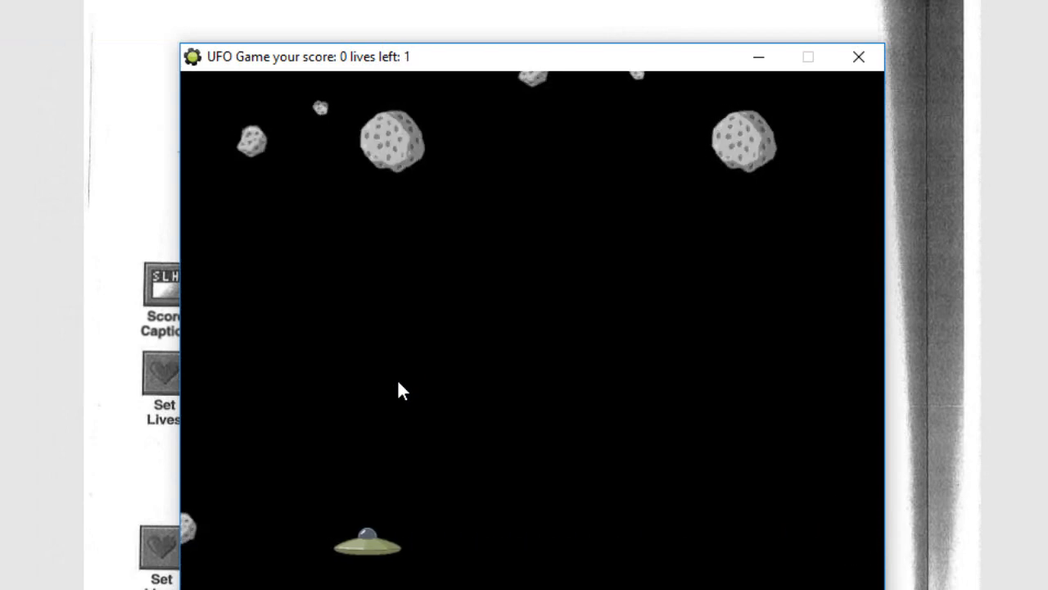
key("Left")
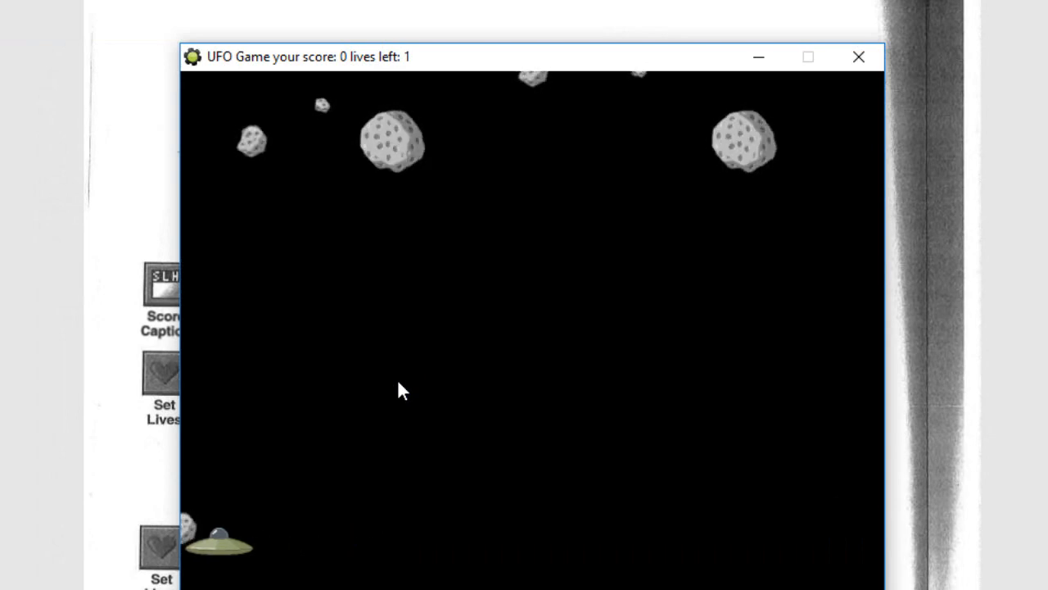
key("Right")
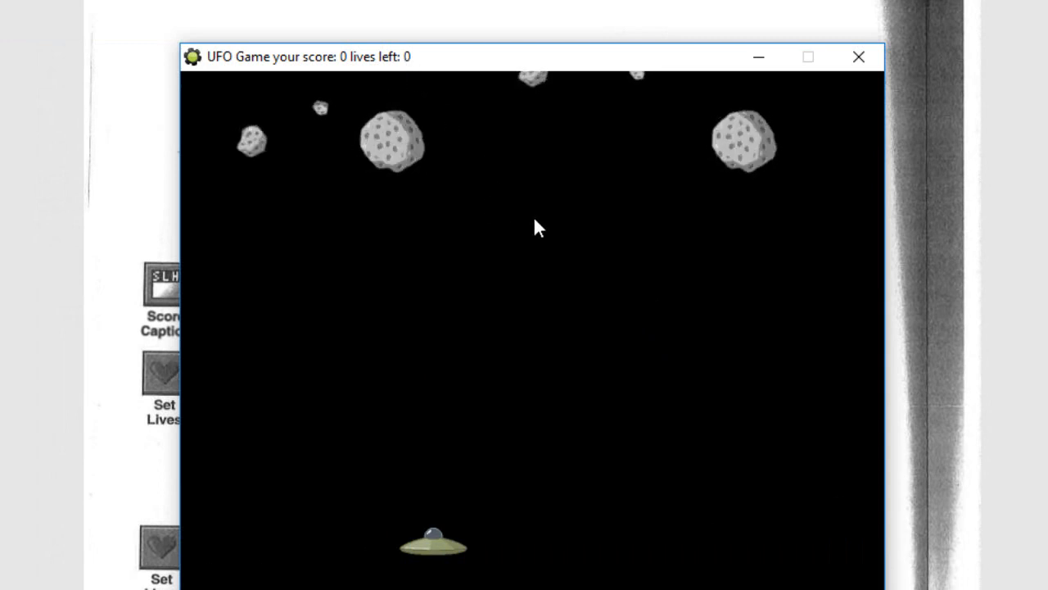
key("space")
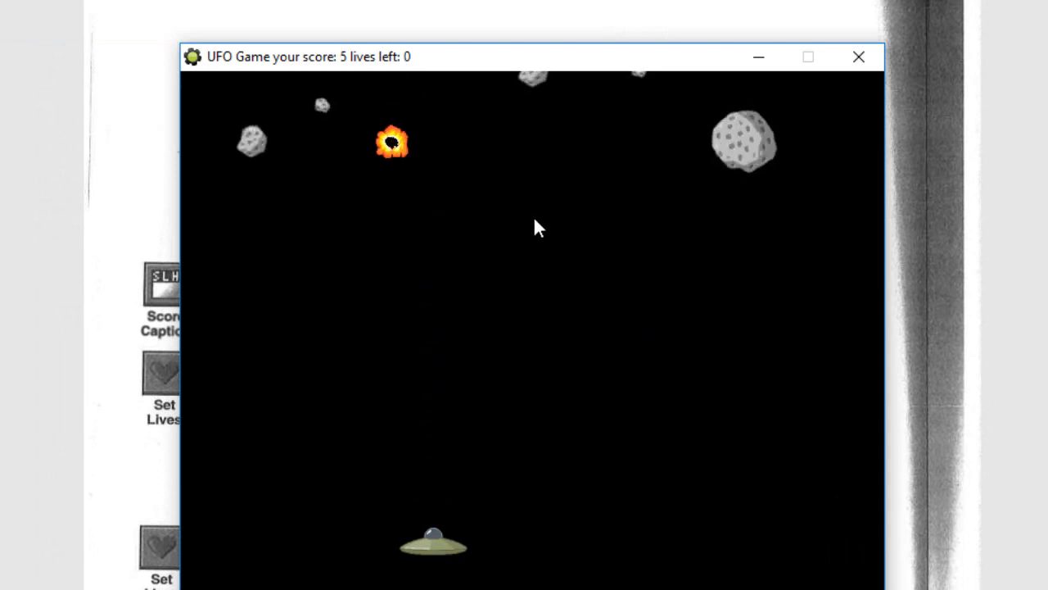
left_click(861, 56)
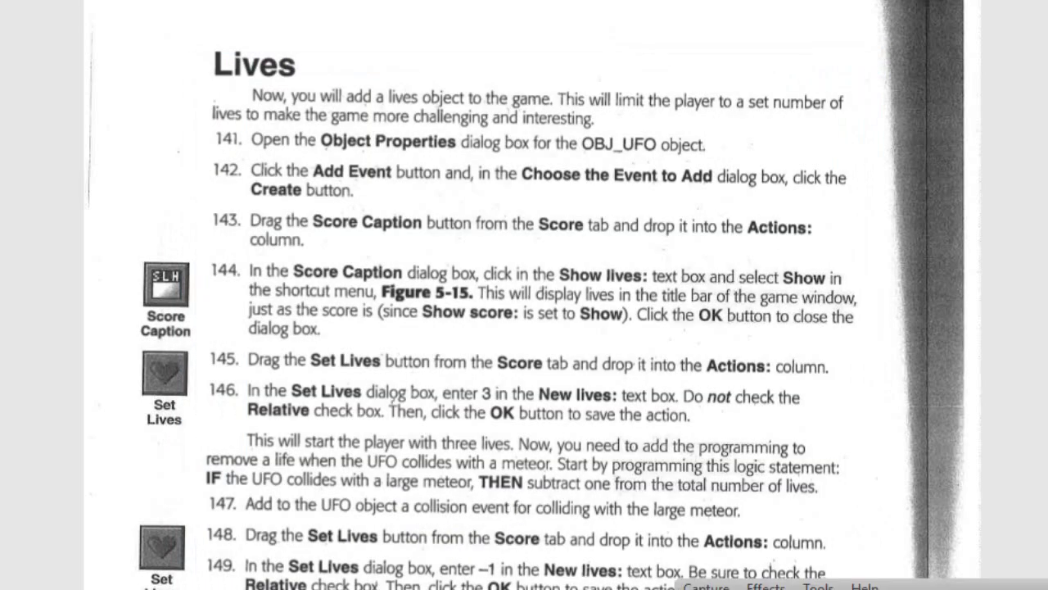
- Reopen obj_UFO's obj_Meteor_LG collision event and add a Start Block action below Destroy Instance
scroll(832, 582, "down", 15)
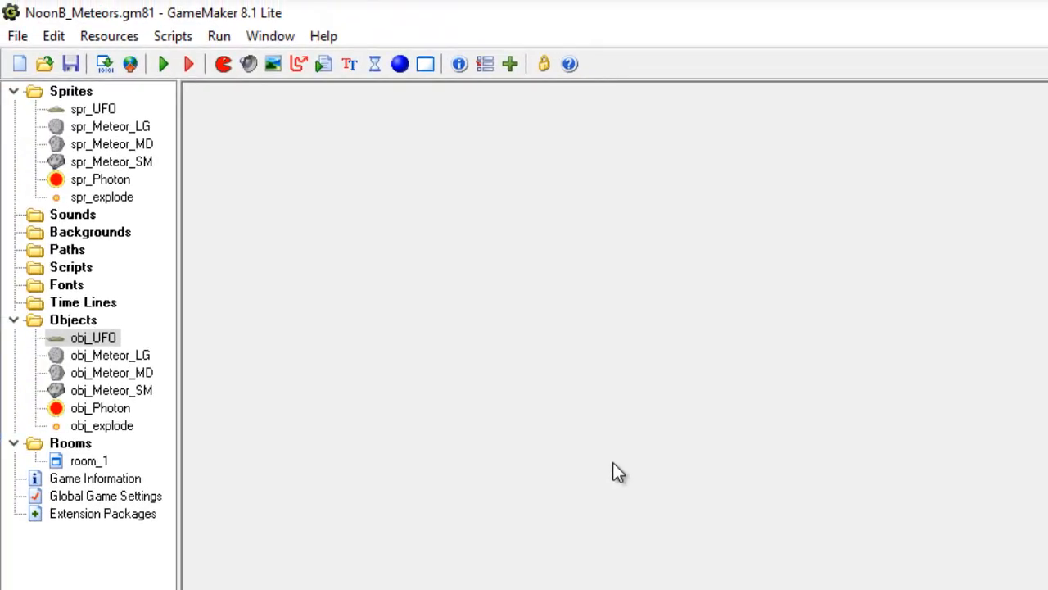
double_click(92, 337)
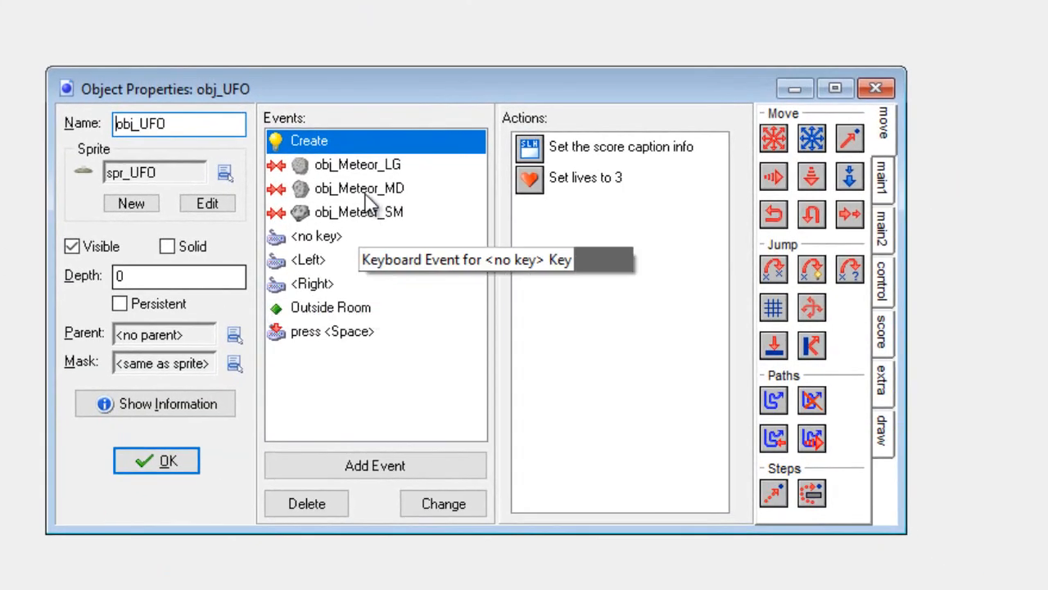
left_click(367, 173)
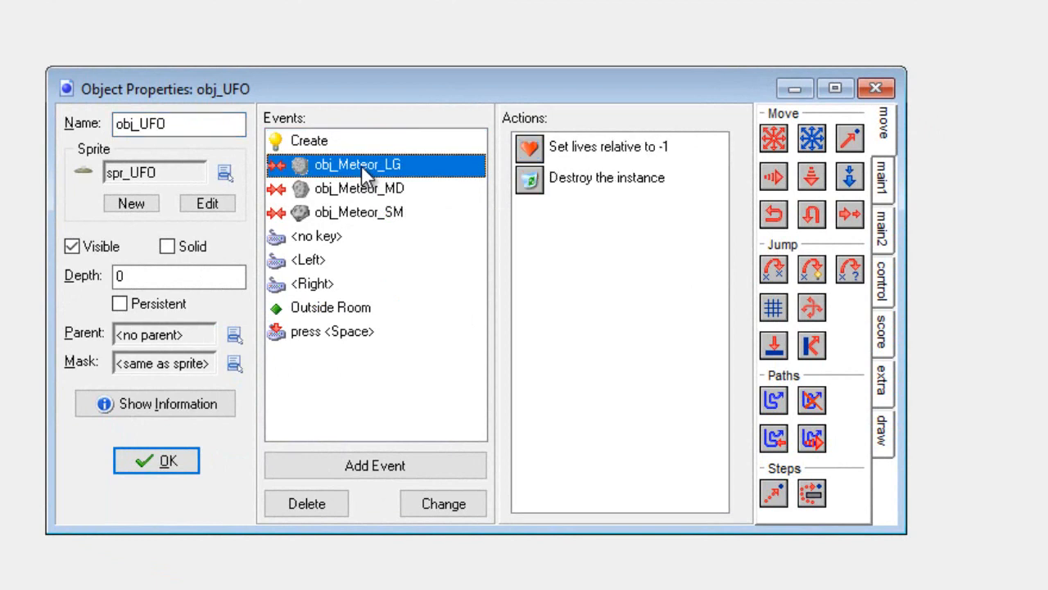
left_click(885, 282)
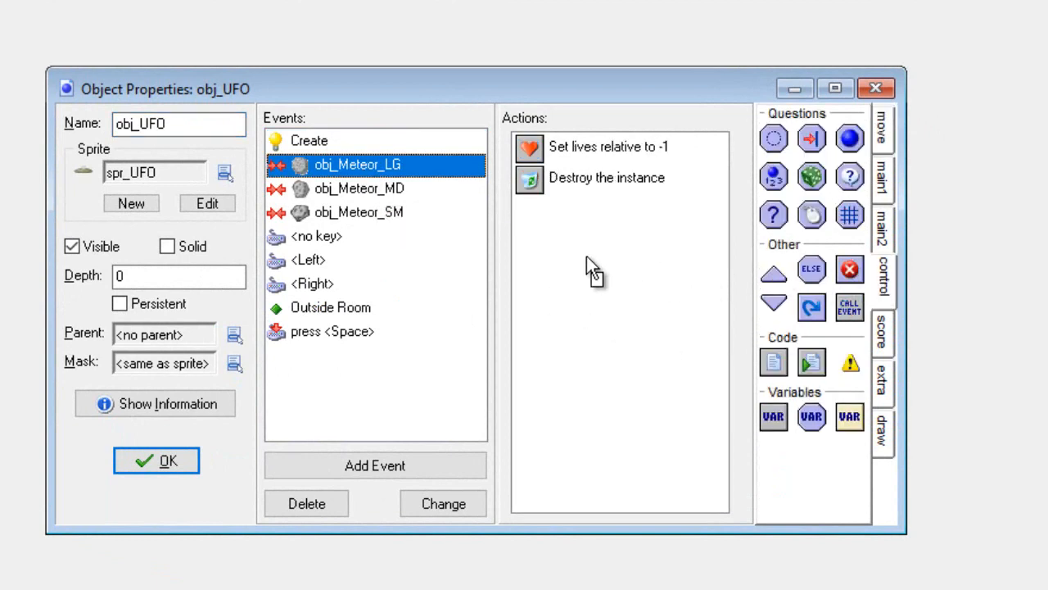
left_click_drag(559, 244, 561, 245)
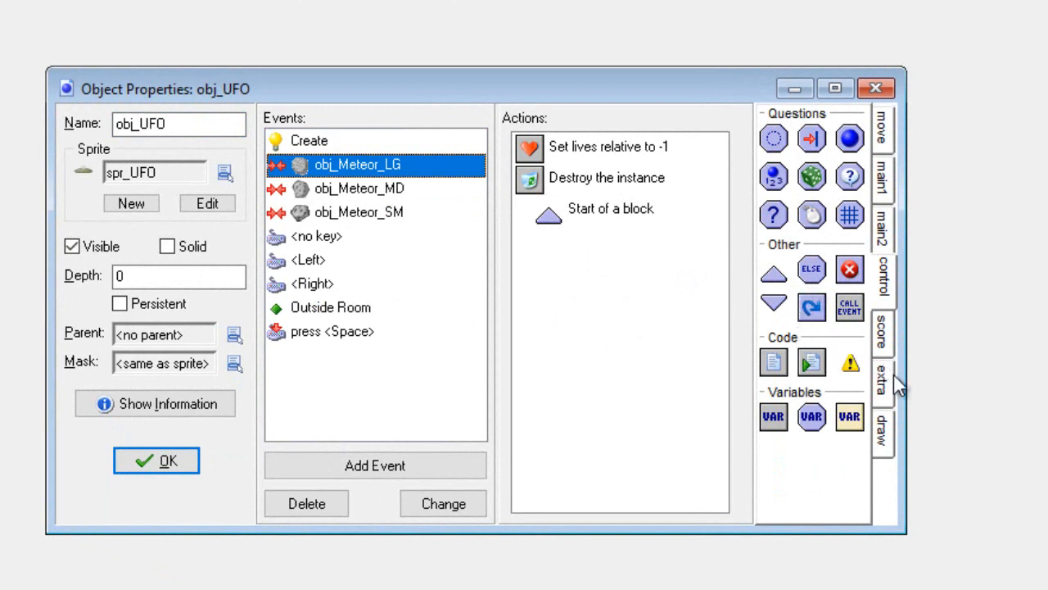
- Add a Test Lives action below Start Block in the obj_Meteor_LG collision event, checking for value 0 with operation equal to
left_click(887, 338)
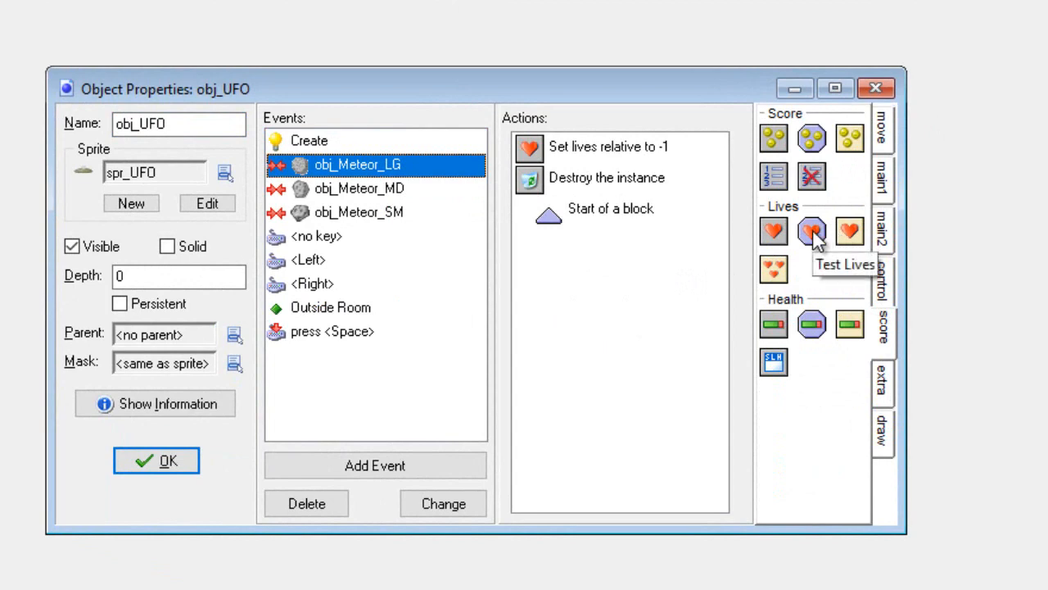
left_click_drag(574, 249, 572, 248)
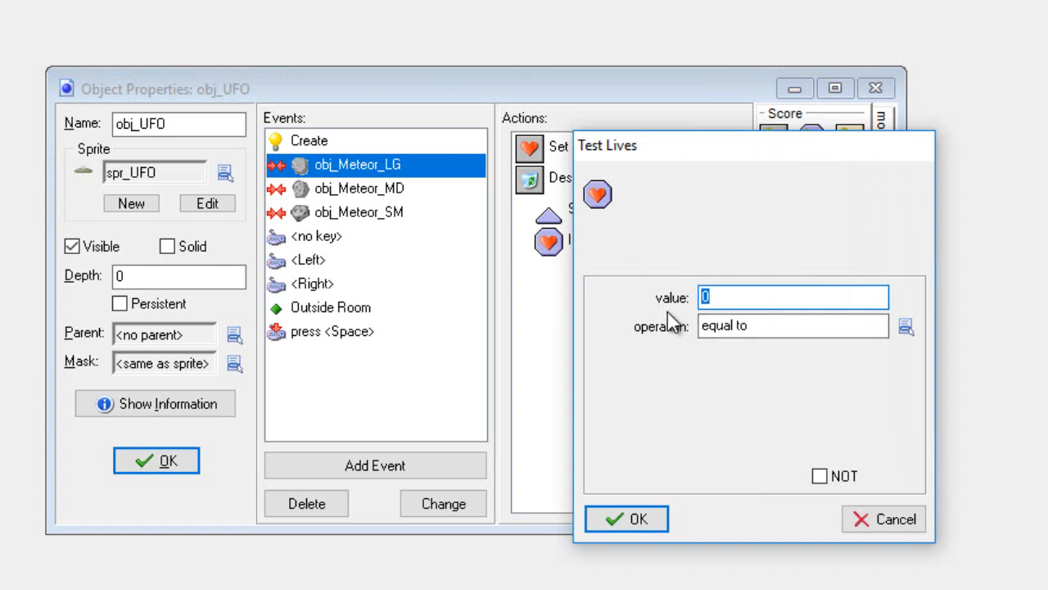
left_click(906, 328)
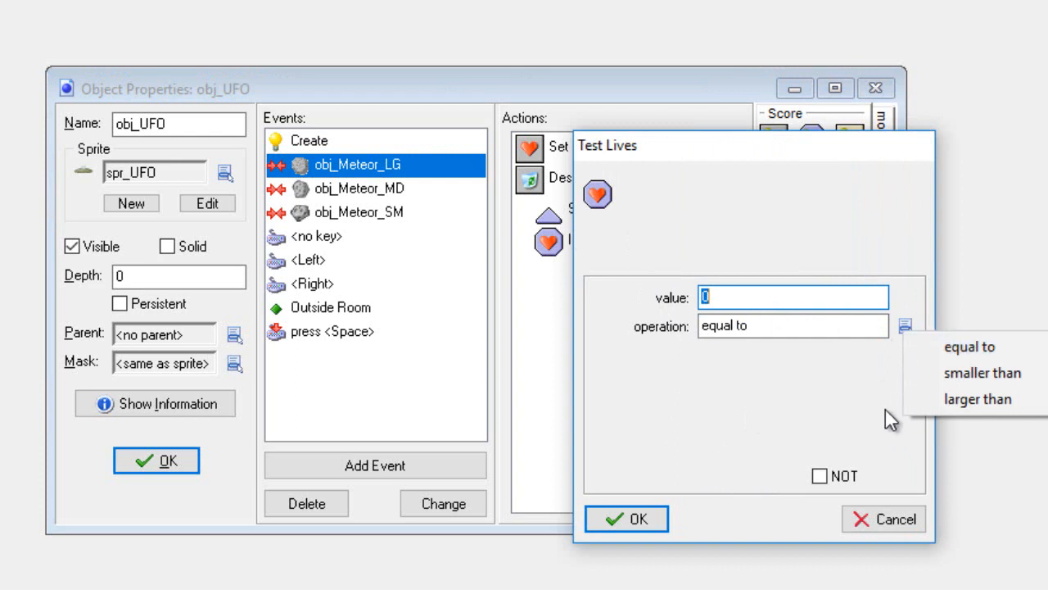
left_click(692, 420)
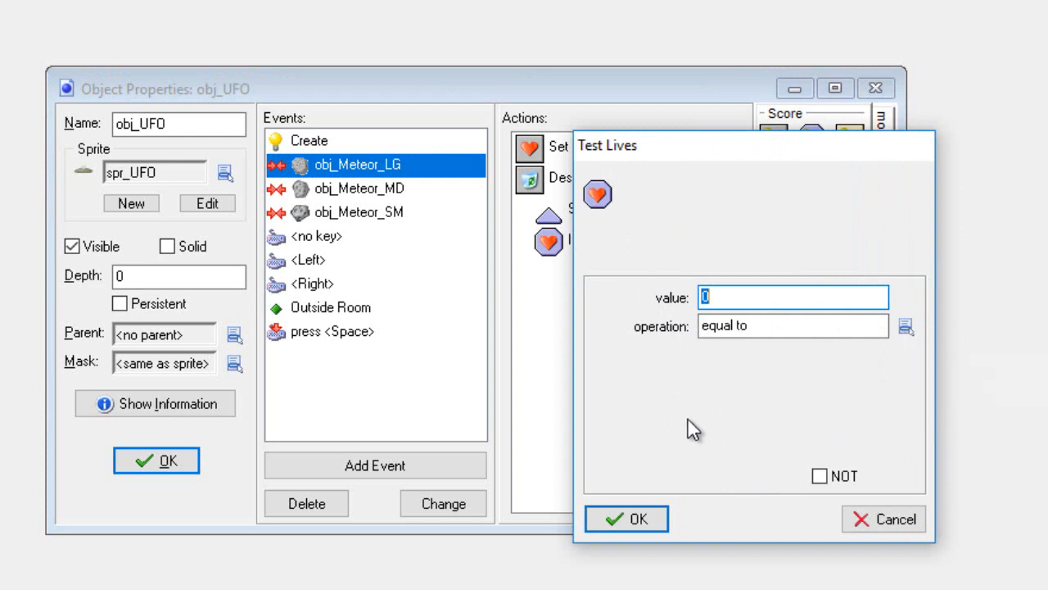
left_click(641, 516)
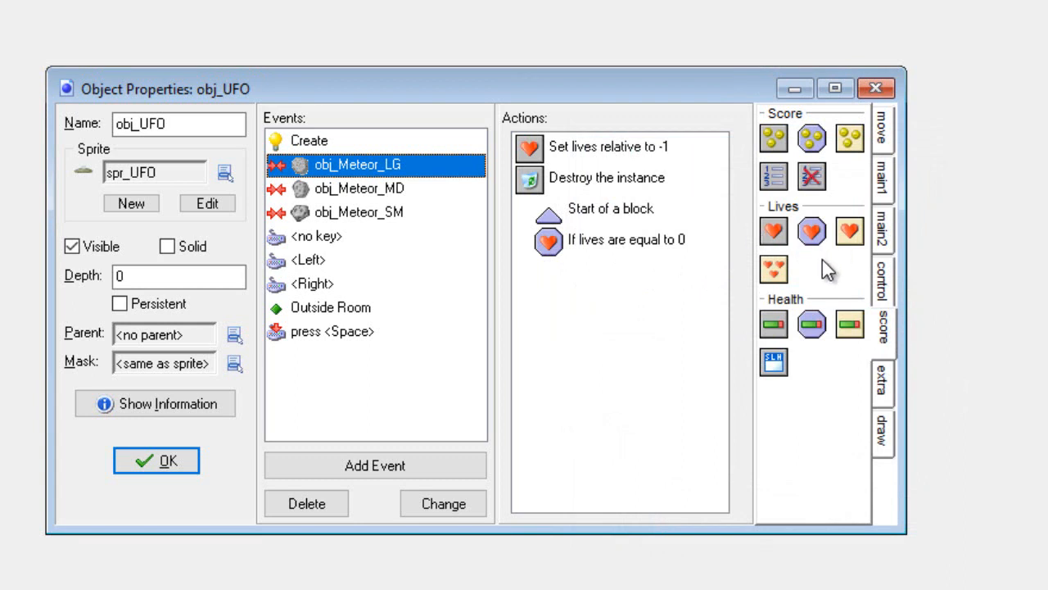
- Add an End Game action below the lives test in the obj_Meteor_LG collision event
left_click(885, 279)
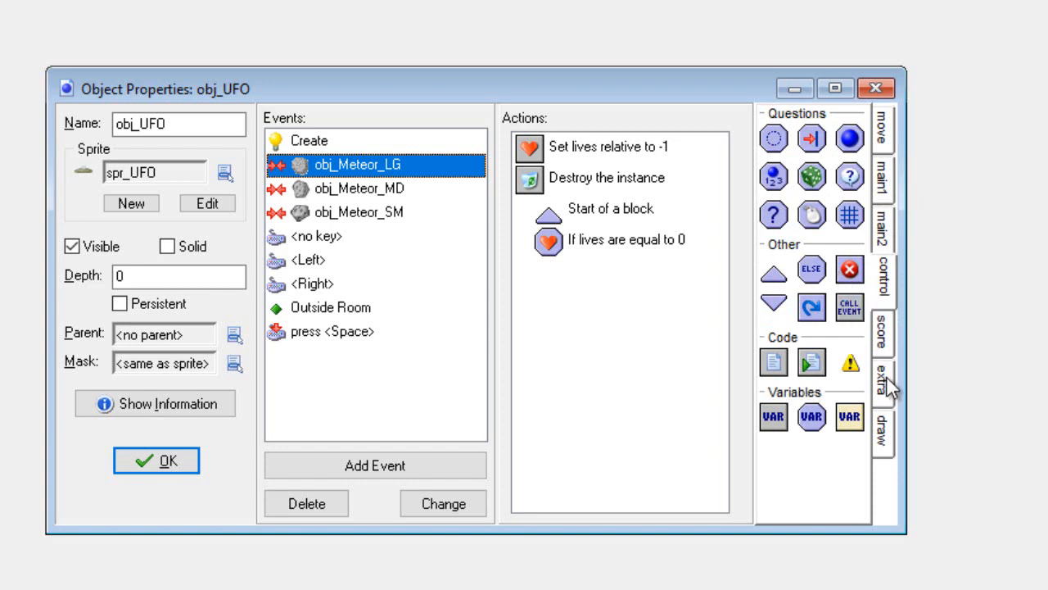
left_click(883, 225)
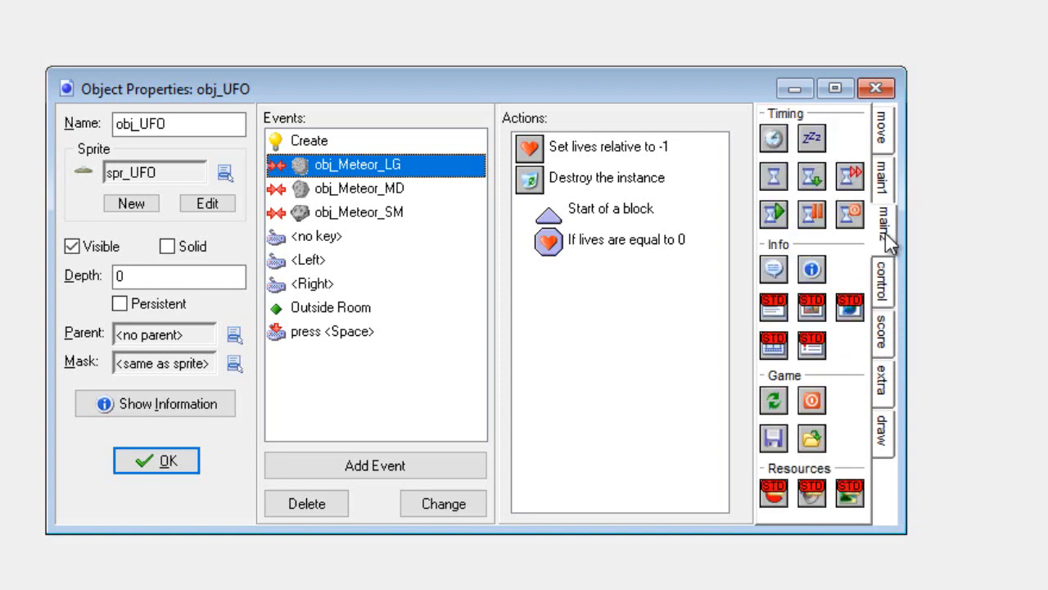
left_click(884, 186)
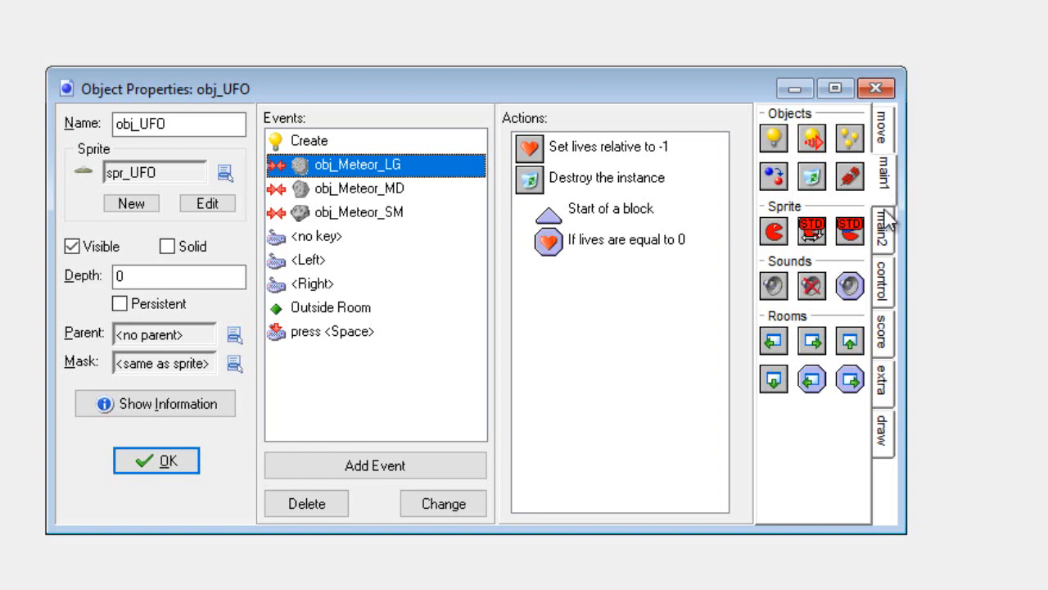
left_click(884, 223)
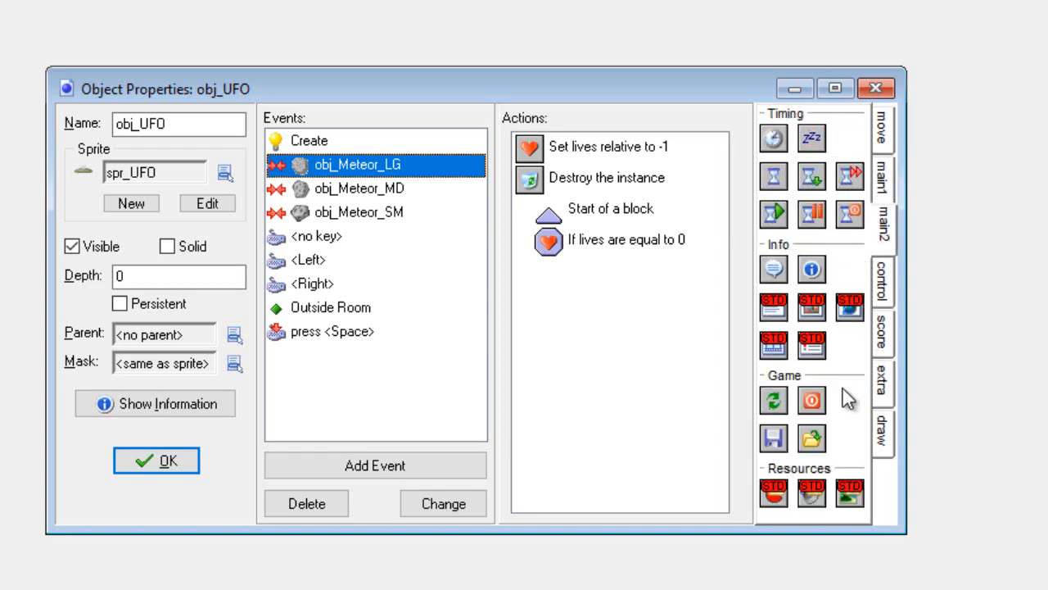
left_click_drag(612, 320, 574, 295)
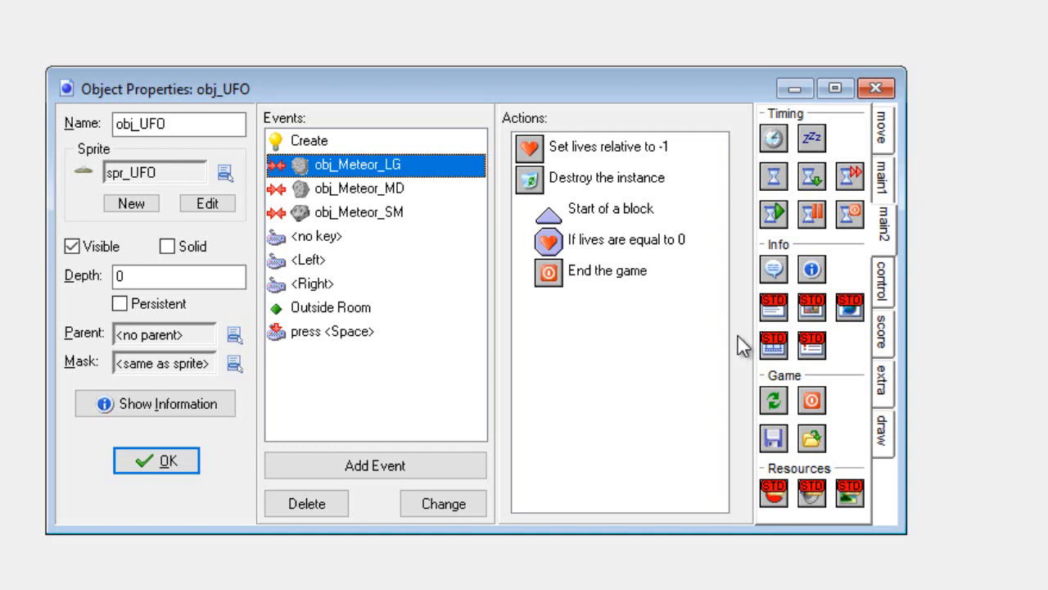
- Place a Show Highscore action with default settings ahead of End Game and close the obj_Meteor_LG event's block with End Block
left_click(879, 340)
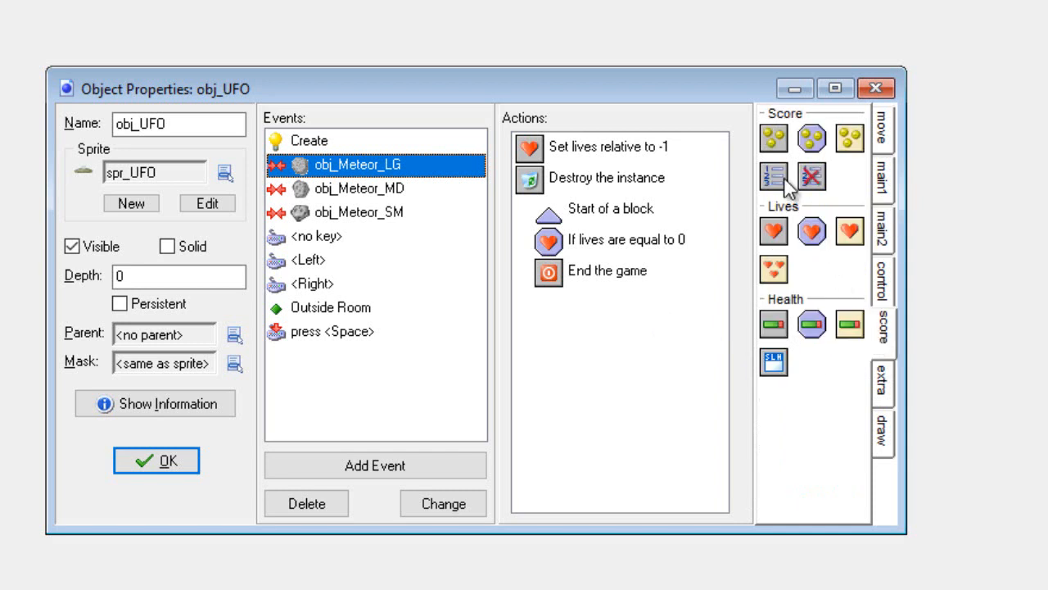
left_click_drag(786, 187, 585, 319)
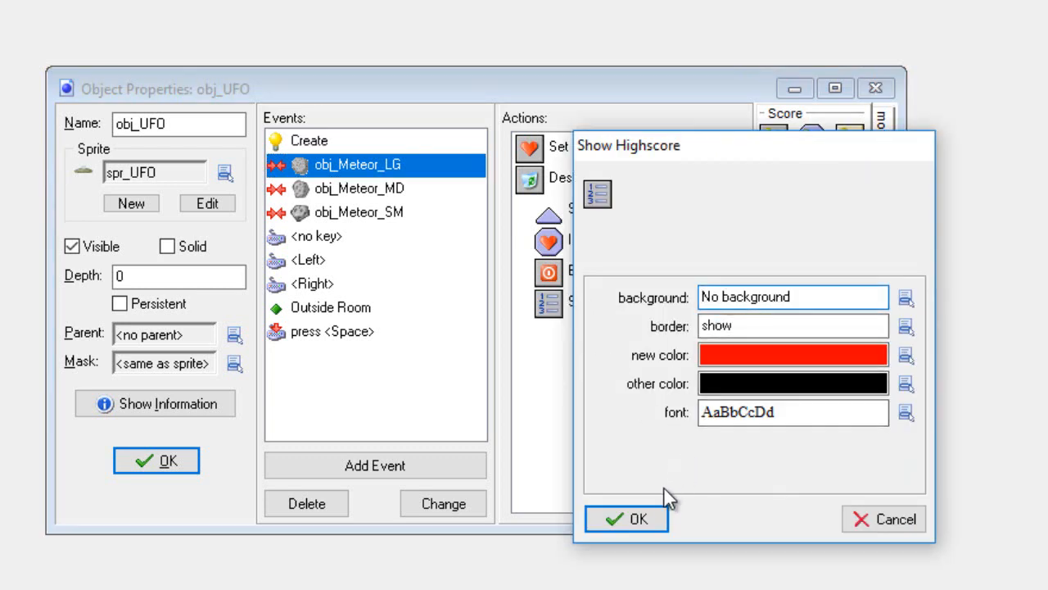
left_click(653, 522)
left_click(593, 282)
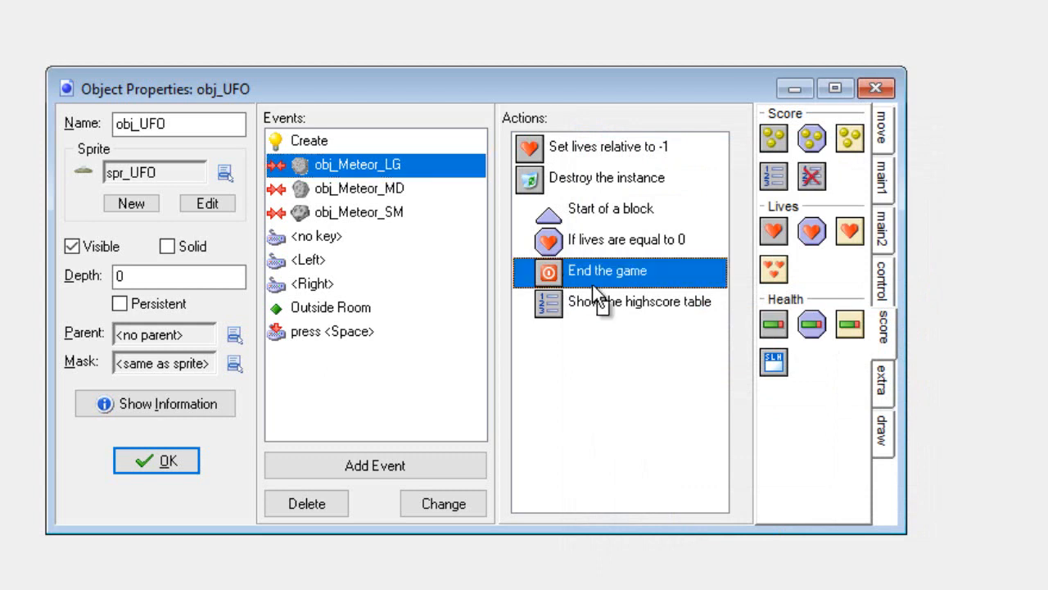
left_click_drag(568, 352, 570, 352)
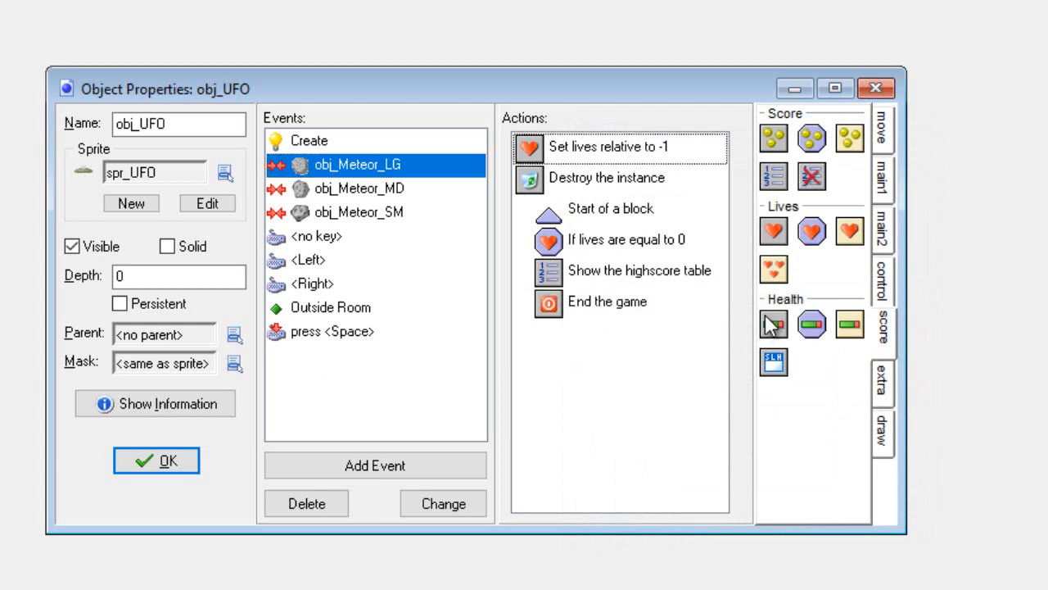
left_click(882, 282)
left_click_drag(773, 304, 544, 344)
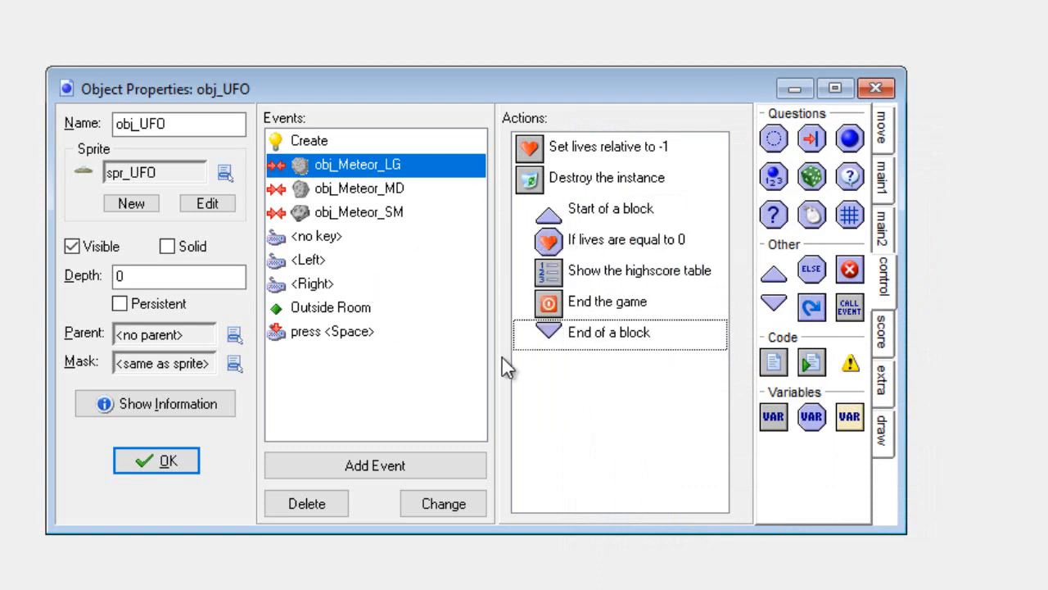
- In the obj_Meteor_MD collision event, add a Start Block and a Test Lives action checking for lives equal to 0
left_click(369, 190)
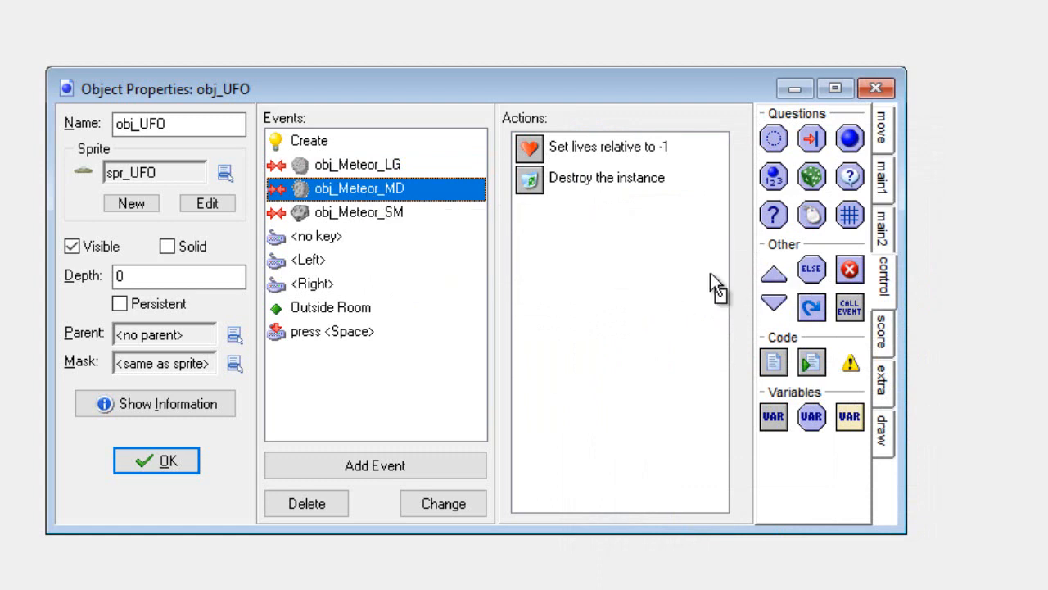
left_click_drag(540, 268, 542, 266)
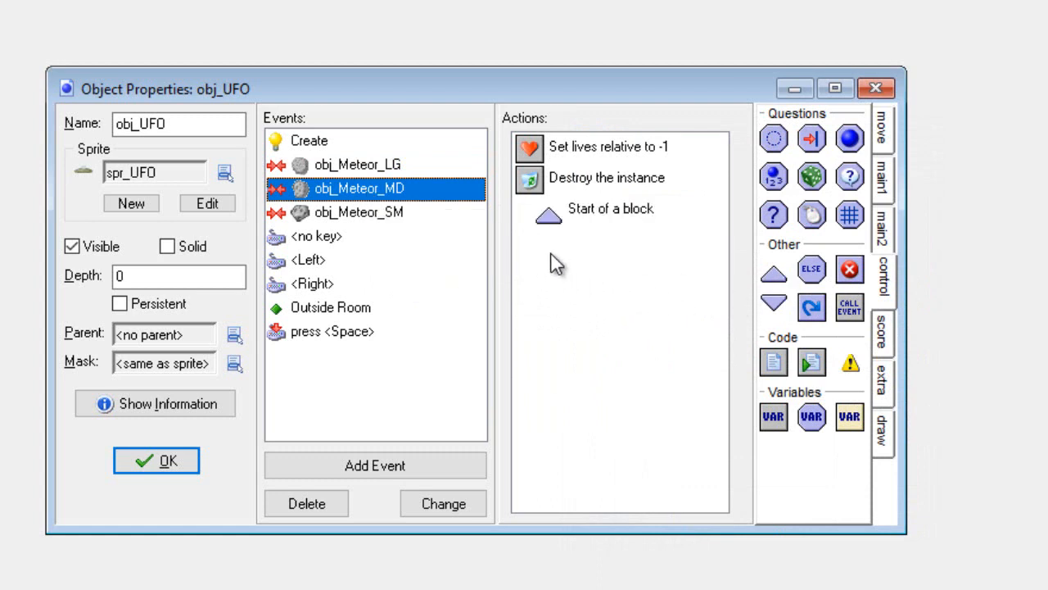
left_click(886, 344)
left_click_drag(815, 236, 585, 272)
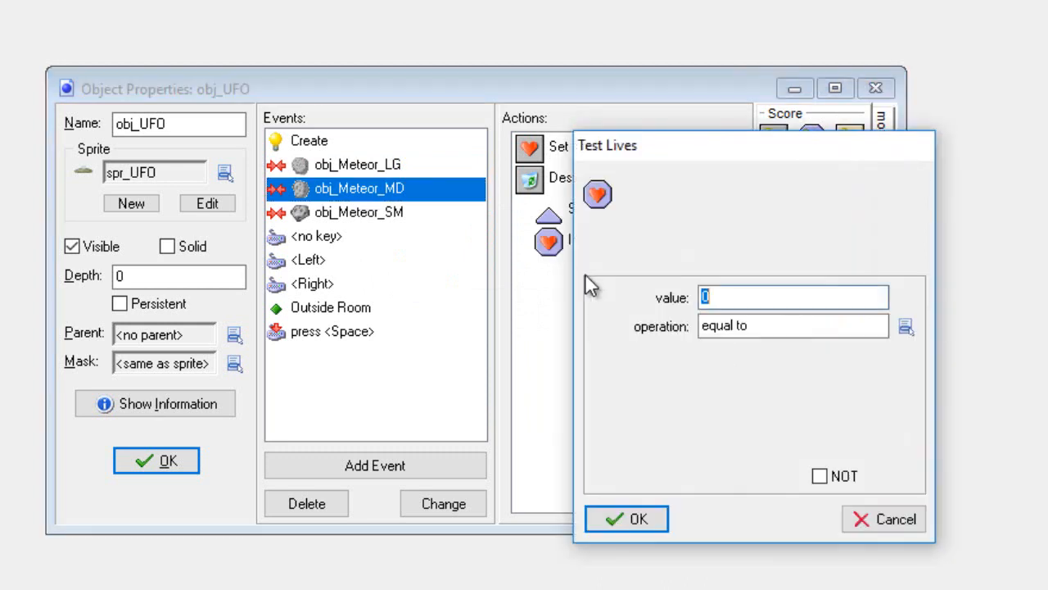
left_click(613, 518)
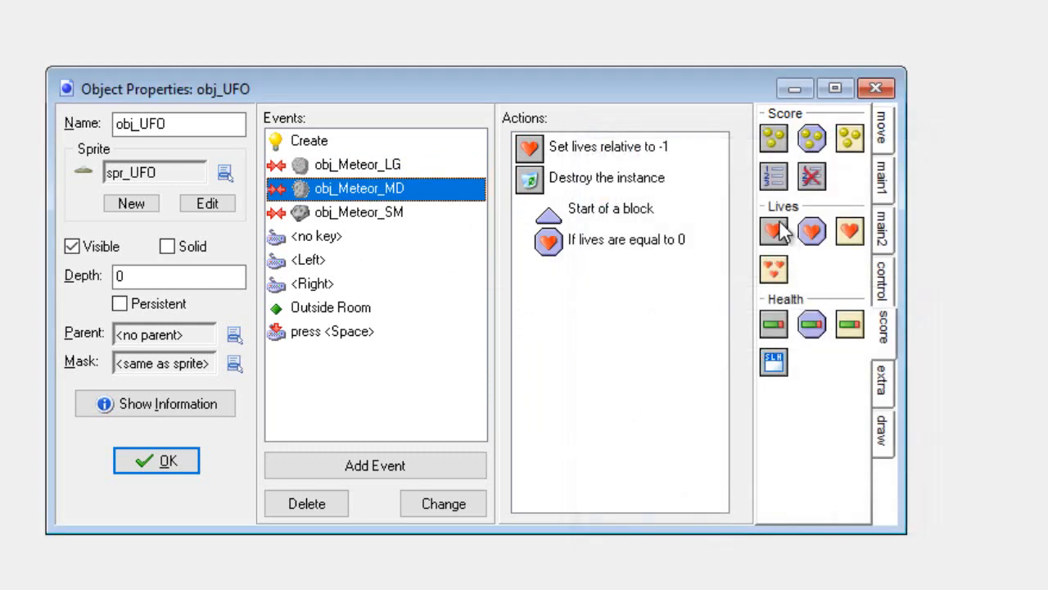
- Complete the obj_Meteor_MD event's block with Show Highscore at default settings, End Game and End Block actions, in that order
left_click_drag(594, 313, 594, 313)
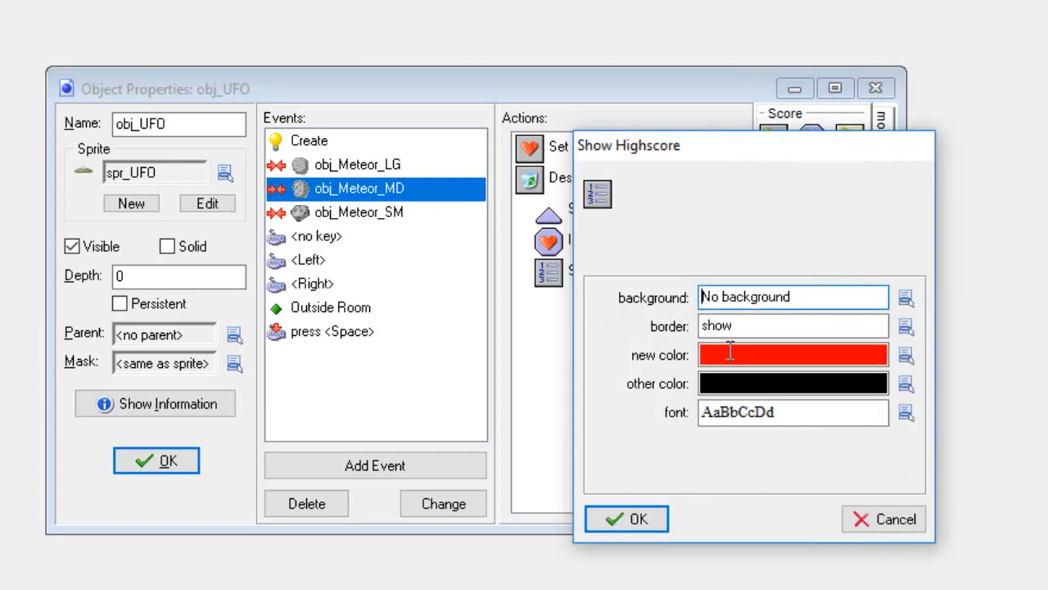
left_click(638, 521)
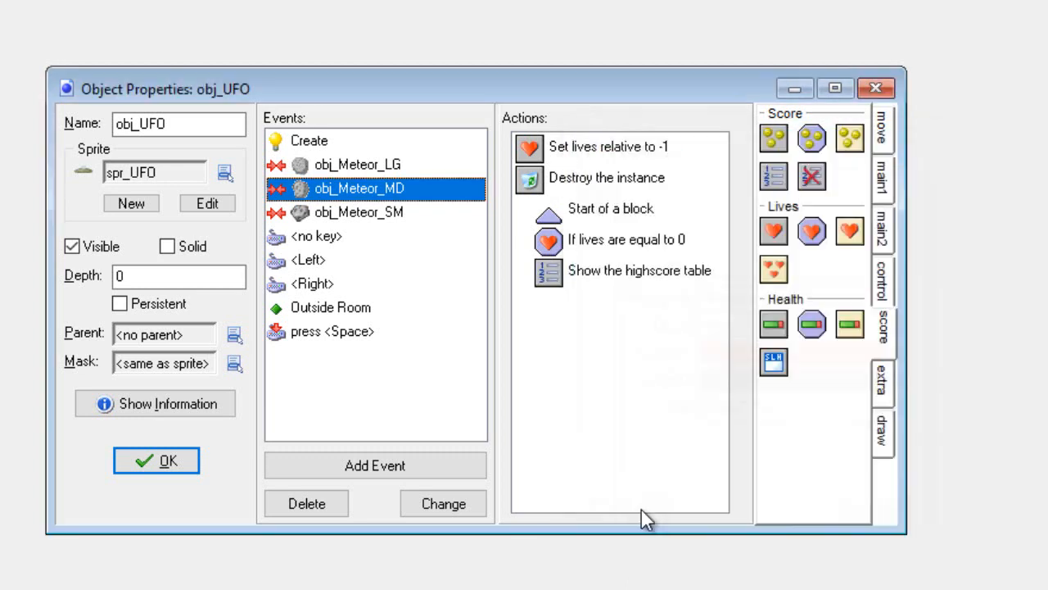
left_click(883, 223)
left_click_drag(812, 400, 581, 344)
left_click(885, 287)
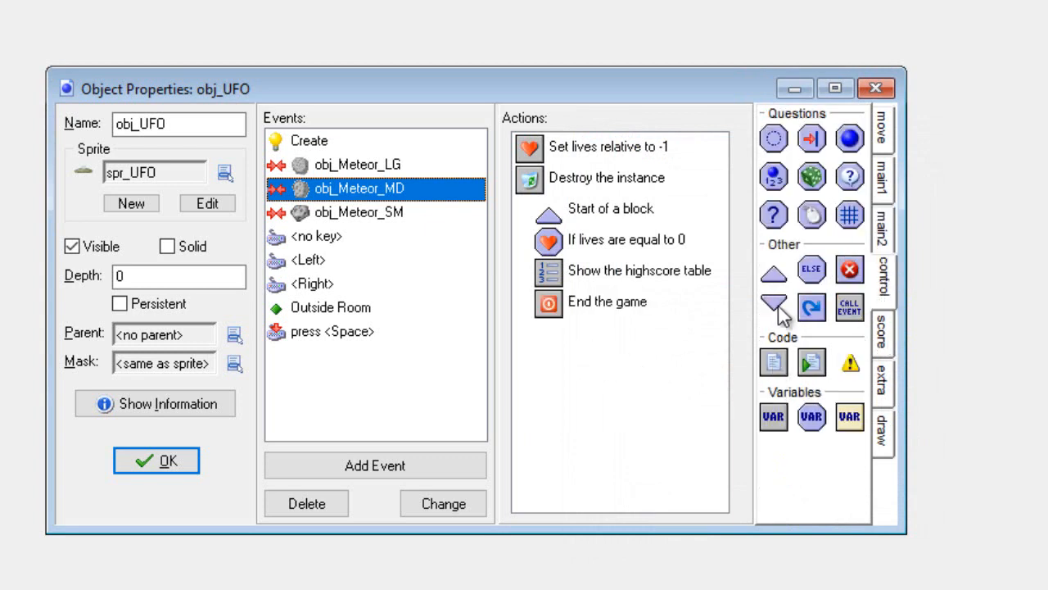
left_click_drag(782, 312, 577, 348)
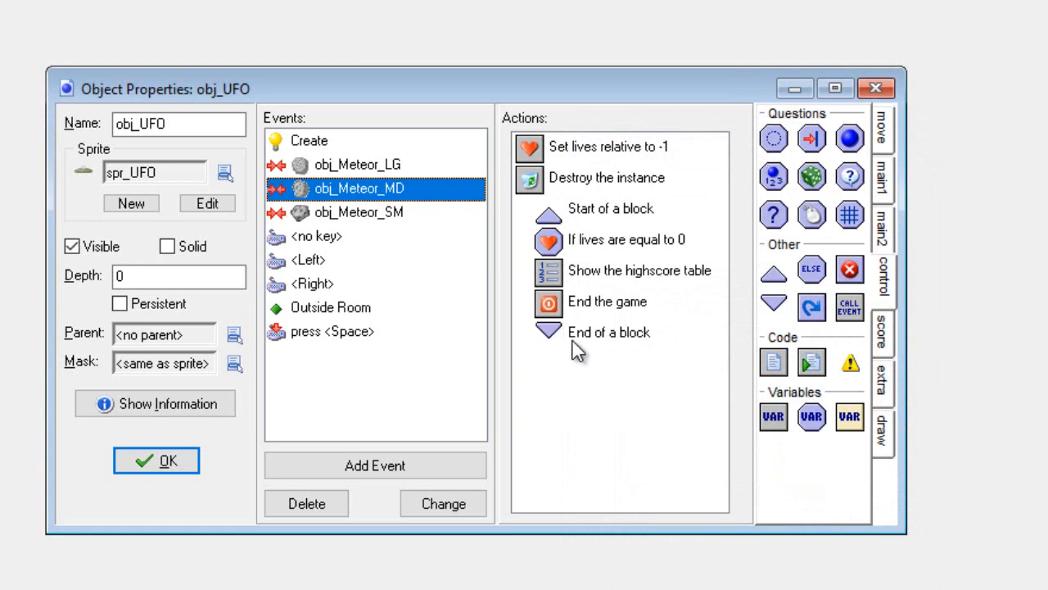
- In the obj_Meteor_SM collision event, add a Start Block and a Test Lives action checking for lives equal to 0
left_click(363, 218)
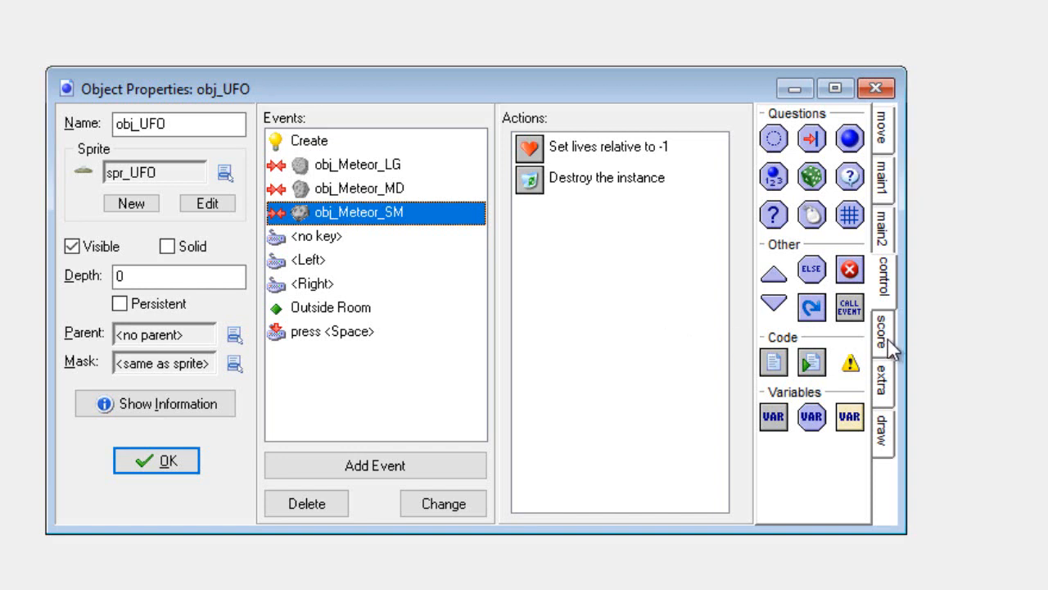
left_click_drag(775, 276, 586, 260)
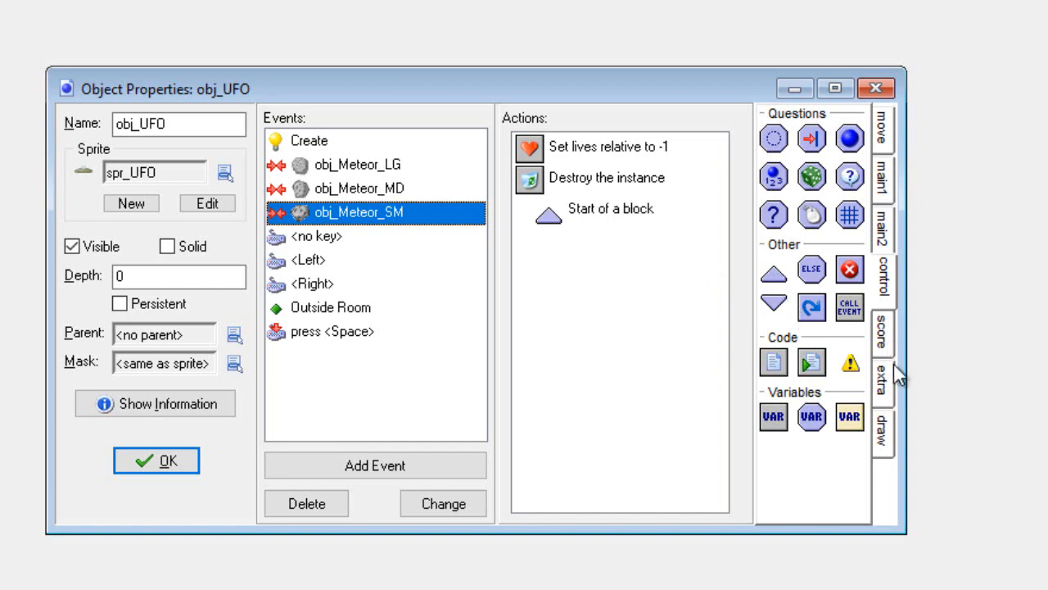
left_click(886, 340)
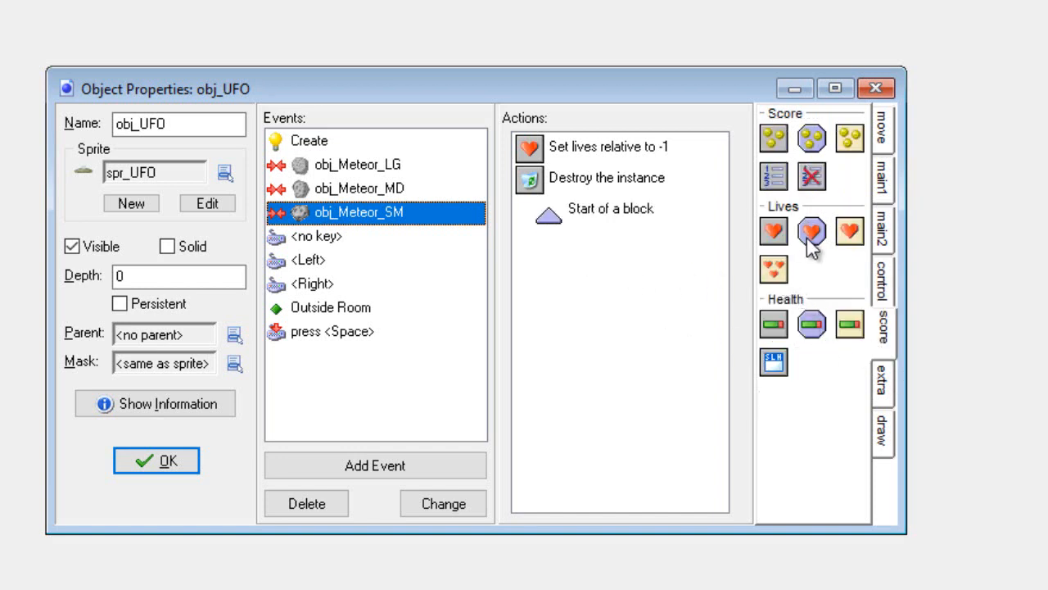
left_click_drag(570, 276, 571, 276)
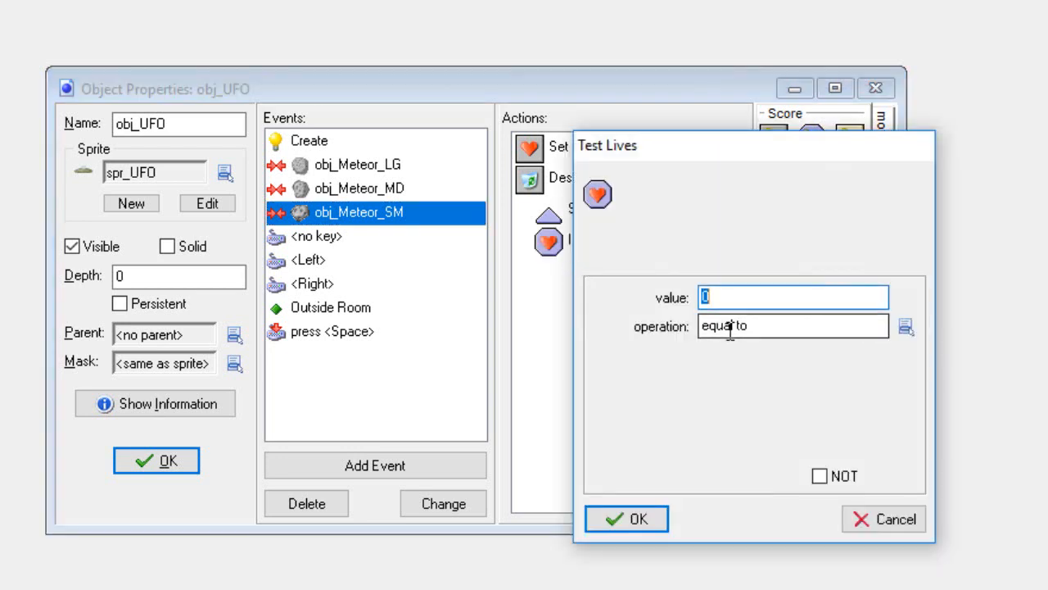
left_click(629, 519)
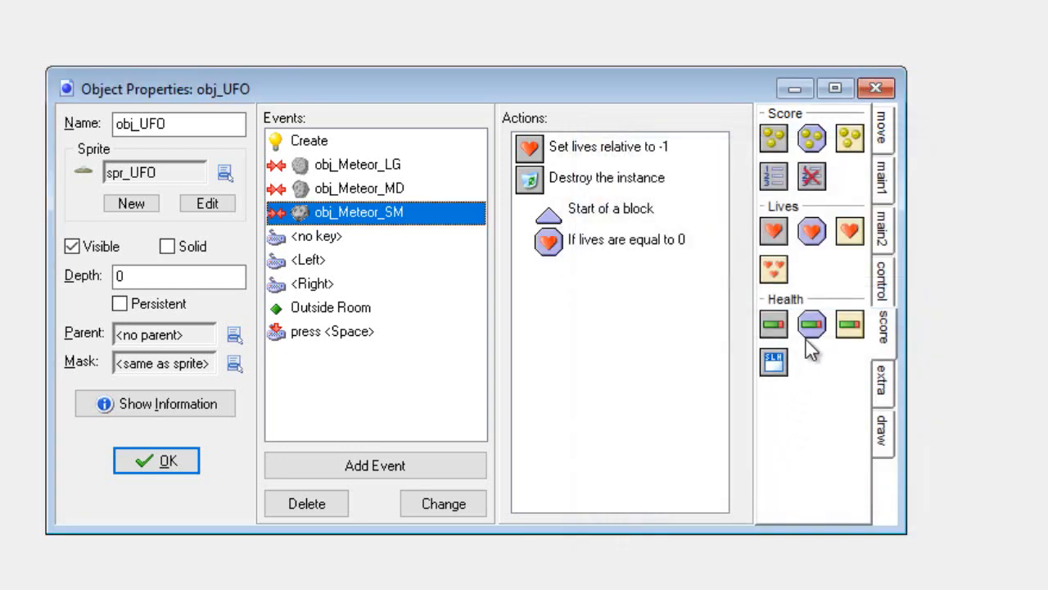
- Complete the obj_Meteor_SM event's block with Show Highscore at default settings, End Game and End Block actions, in that order
left_click_drag(774, 175, 563, 281)
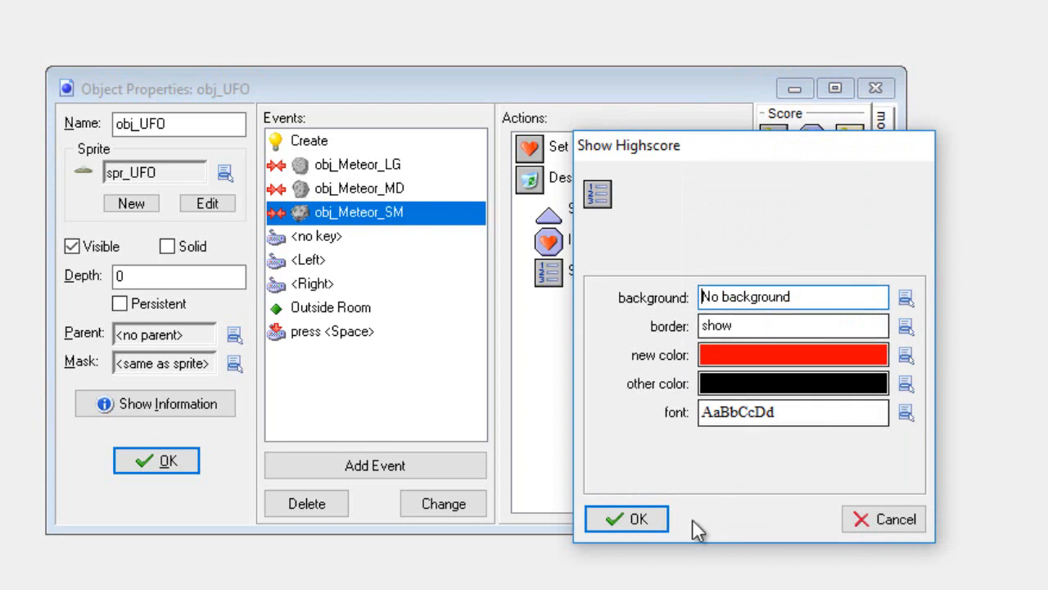
left_click(643, 524)
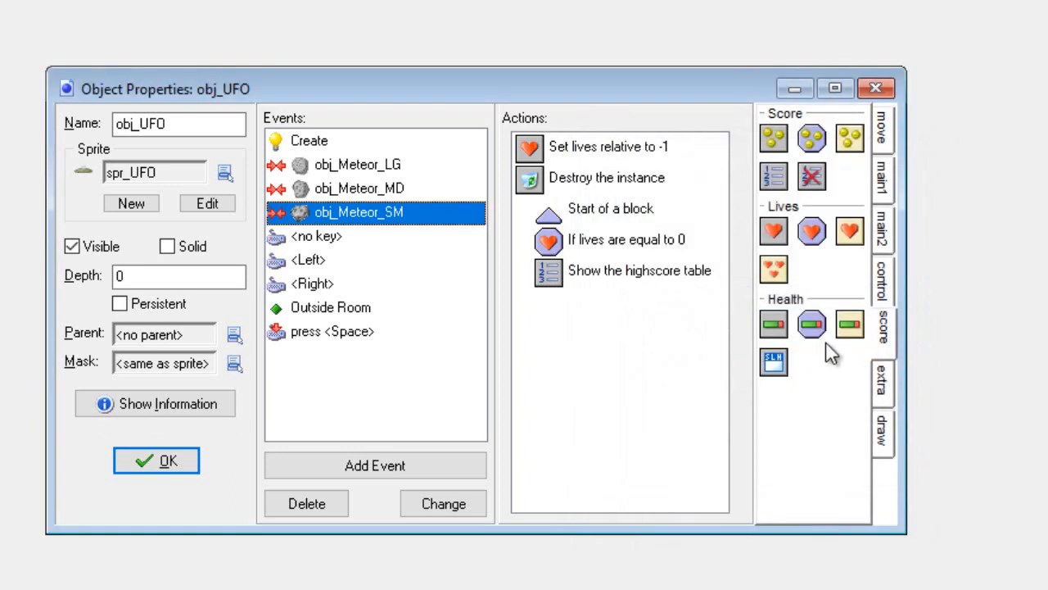
left_click(885, 237)
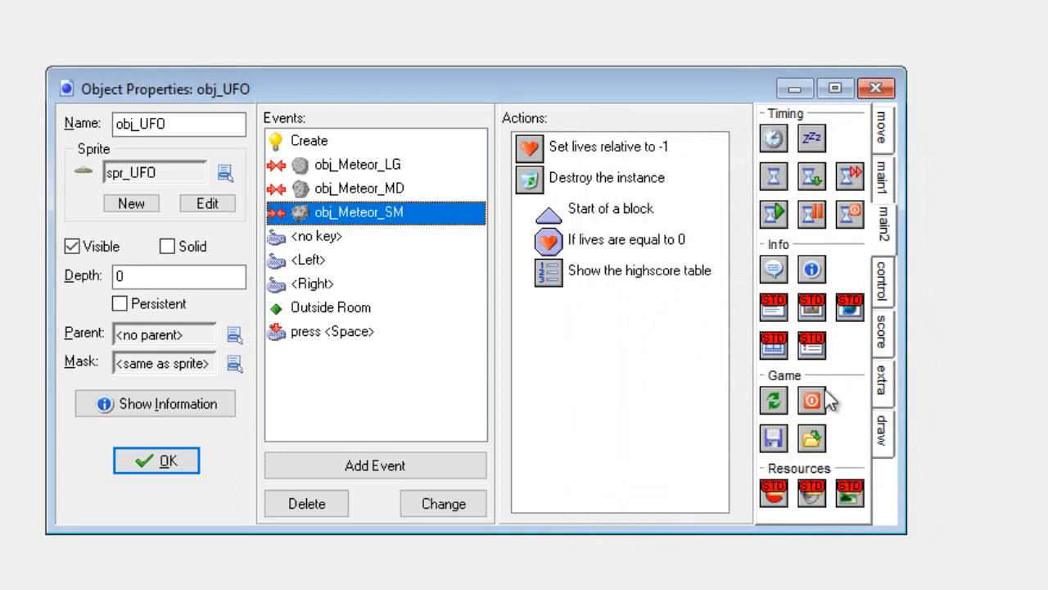
left_click_drag(826, 391, 606, 348)
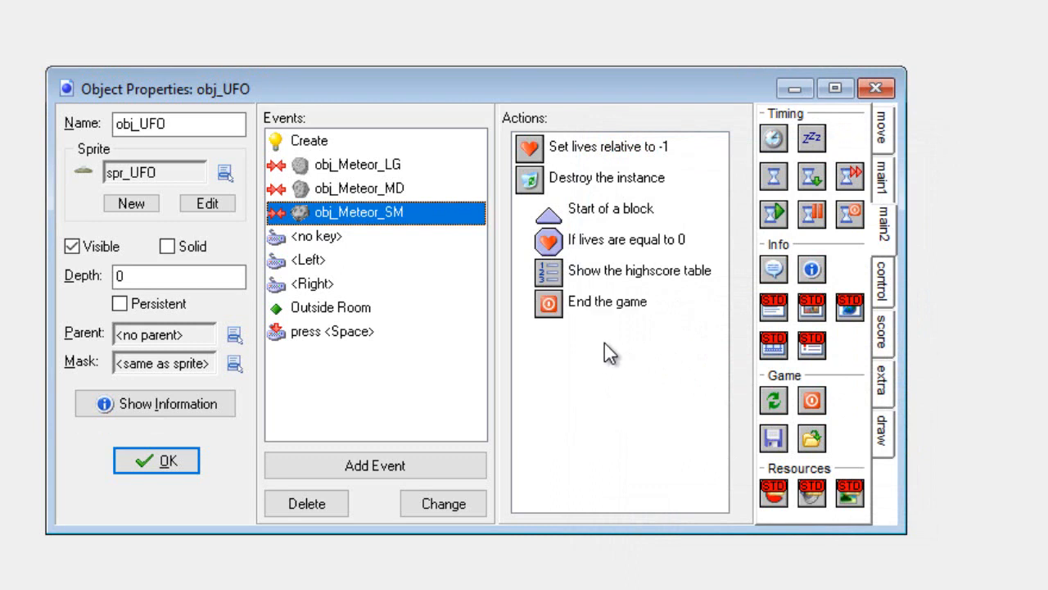
left_click(887, 300)
left_click_drag(773, 303, 579, 336)
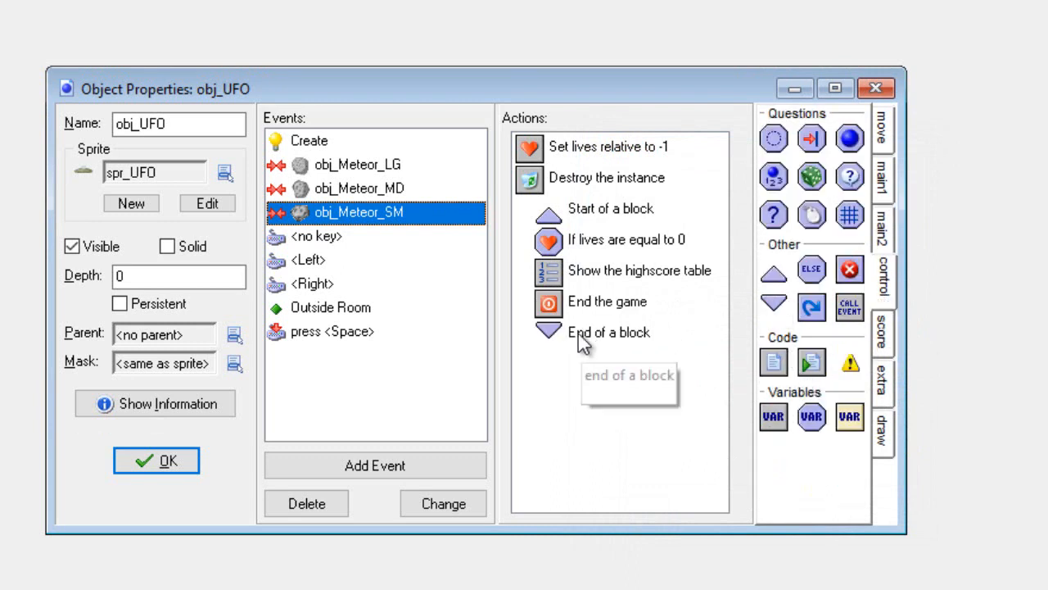
- Check the actions of the obj_Meteor_MD and obj_Meteor_LG collision events and confirm obj_UFO's properties
left_click(318, 186)
left_click(332, 169)
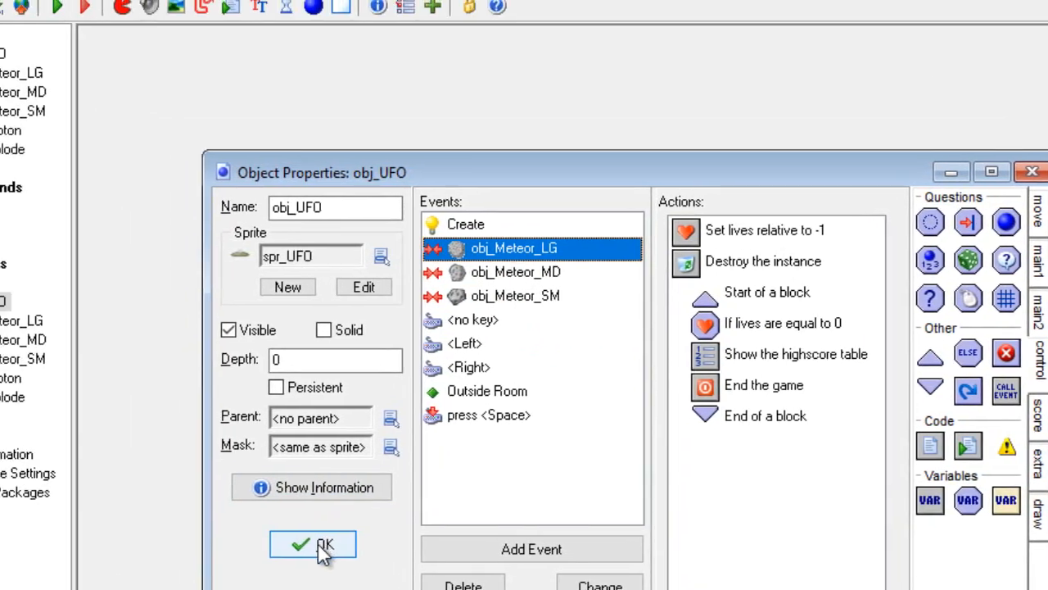
left_click(156, 461)
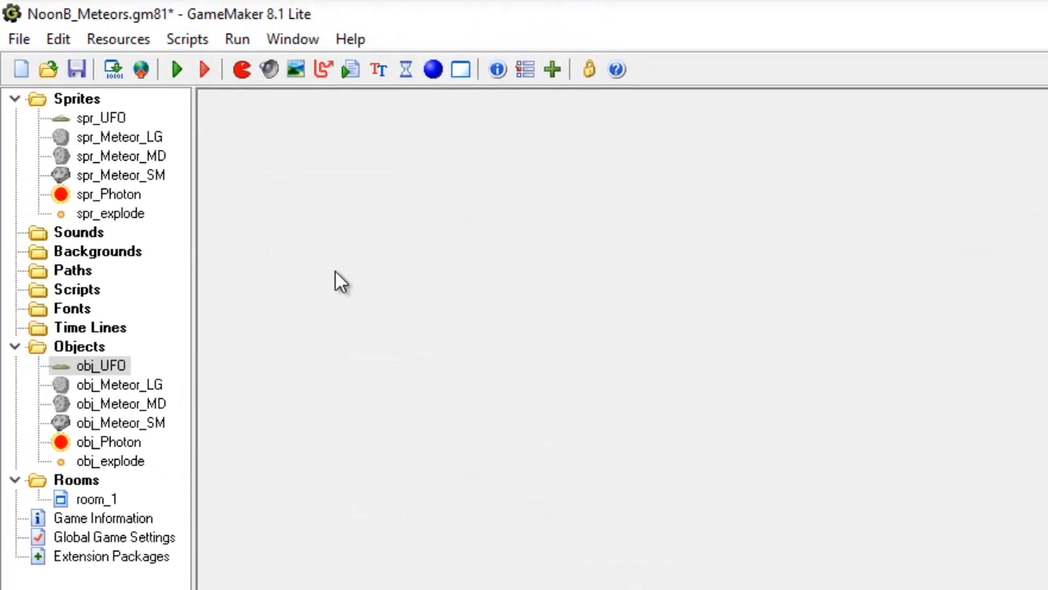
- Save the project and run the game, steering the UFO into the large meteor to test the collision
left_click(19, 38)
left_click(51, 149)
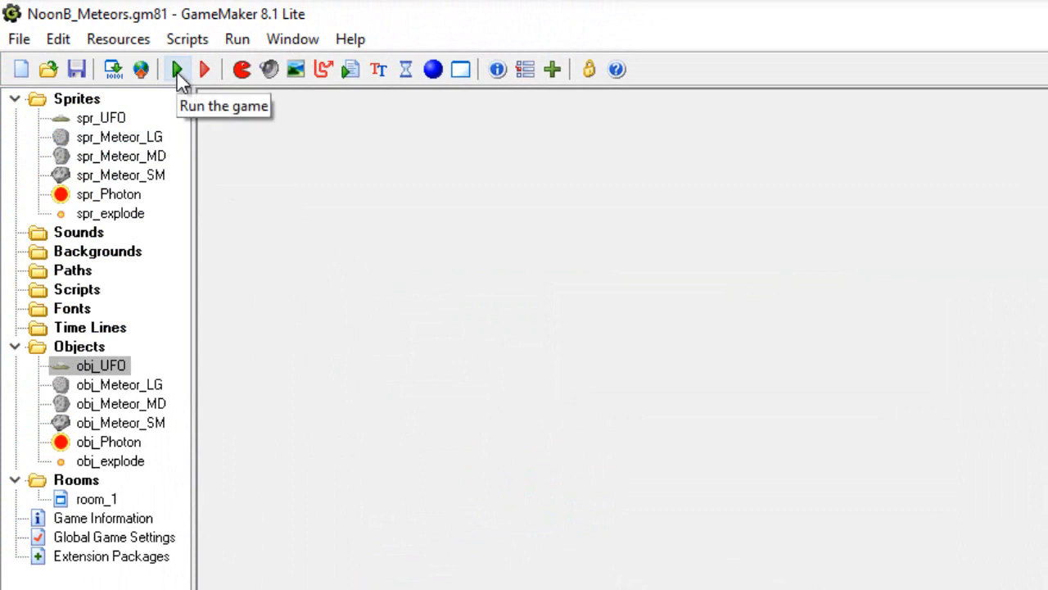
left_click(177, 70)
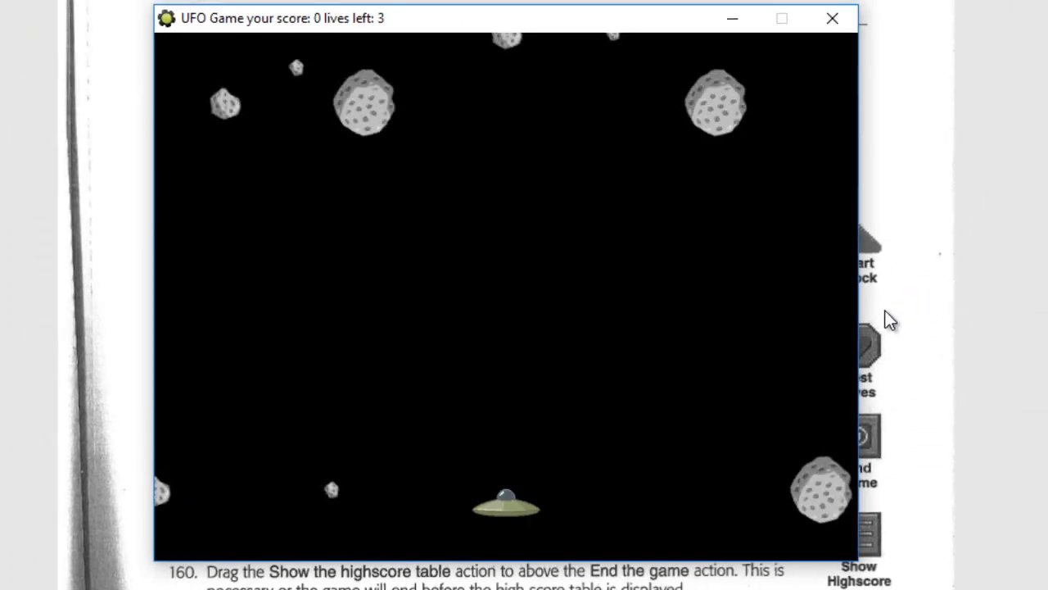
key("Right")
key("Right")
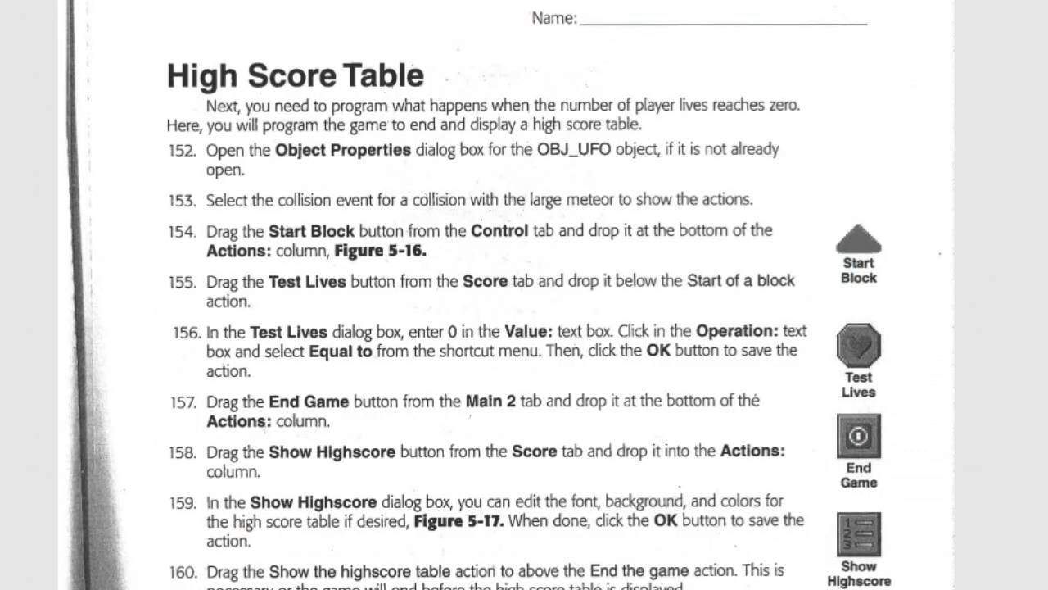
- Back in GameMaker, move obj_UFO's If lives are equal to 0 action above Start of a block in the obj_Meteor_LG event
mouse_move(639, 588)
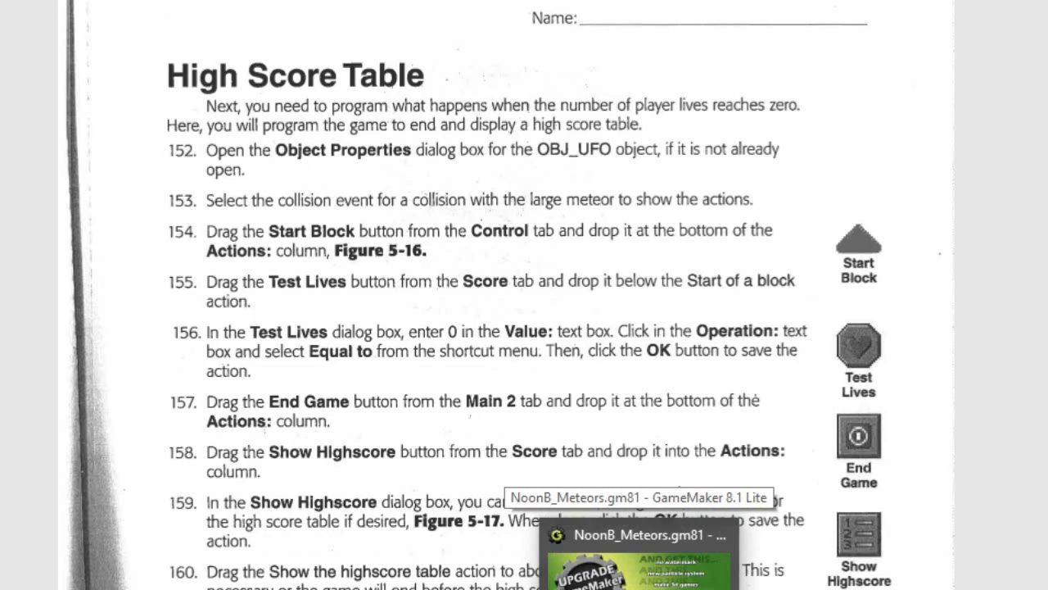
left_click(638, 586)
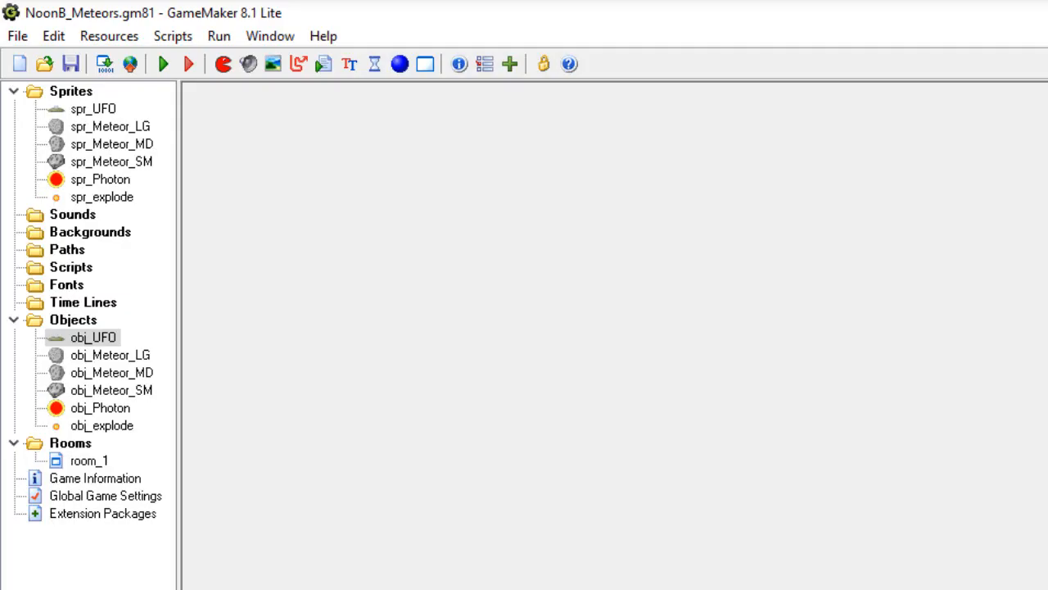
double_click(92, 337)
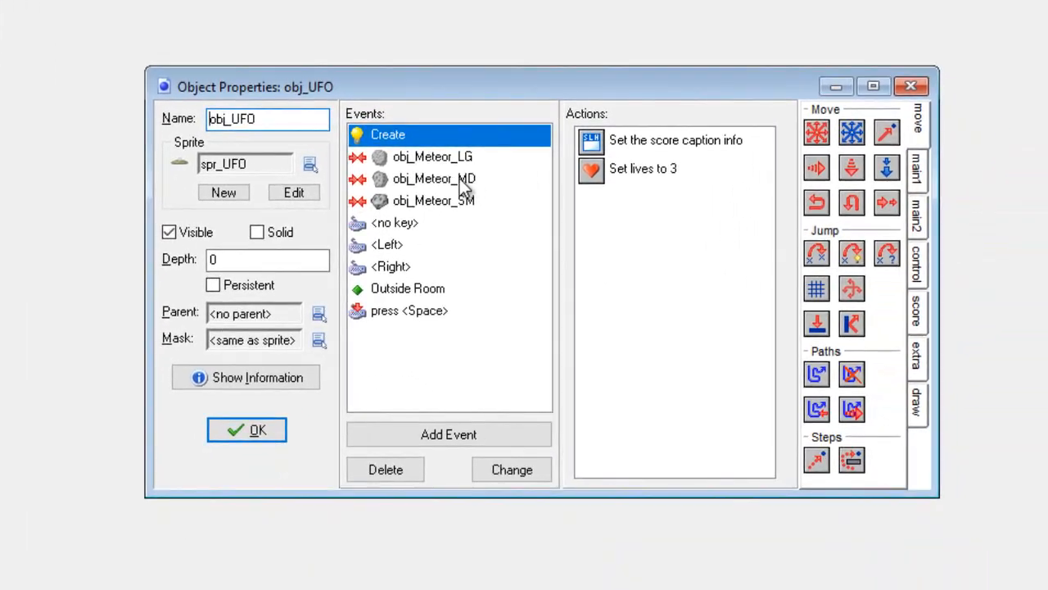
left_click(444, 157)
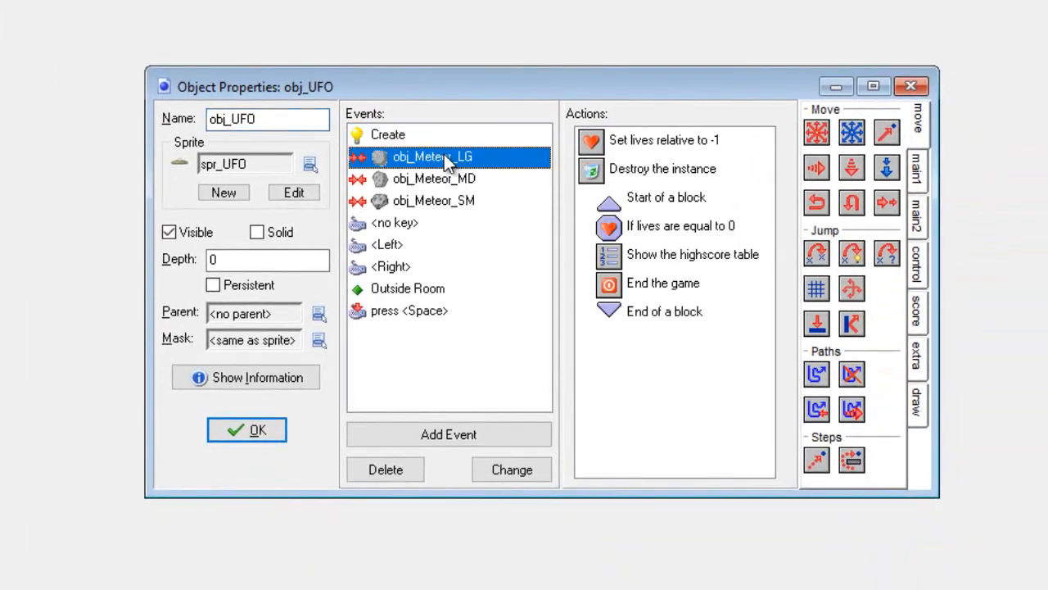
left_click(646, 228)
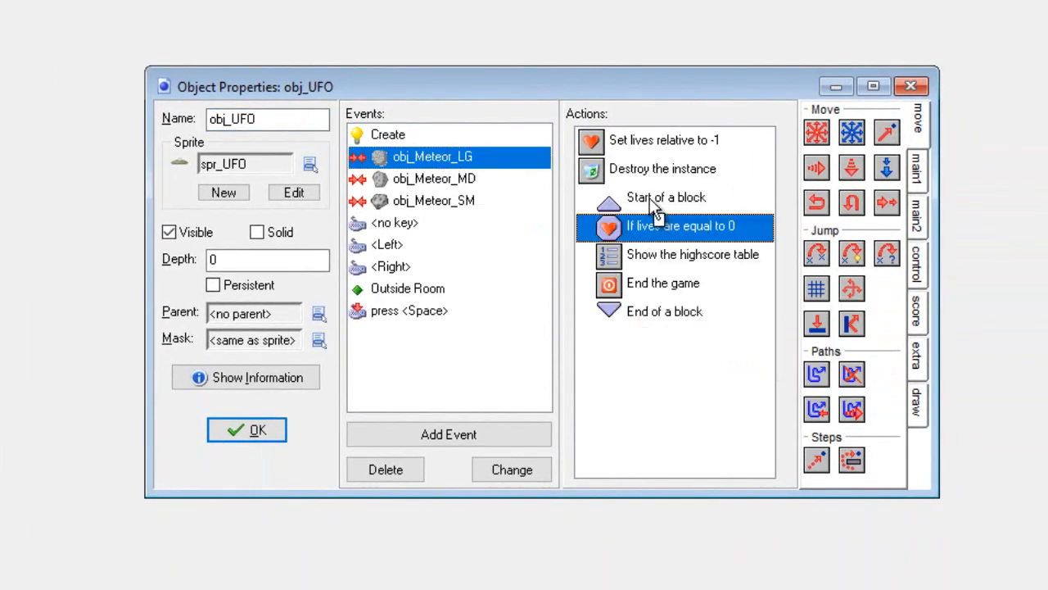
left_click_drag(652, 201, 646, 188)
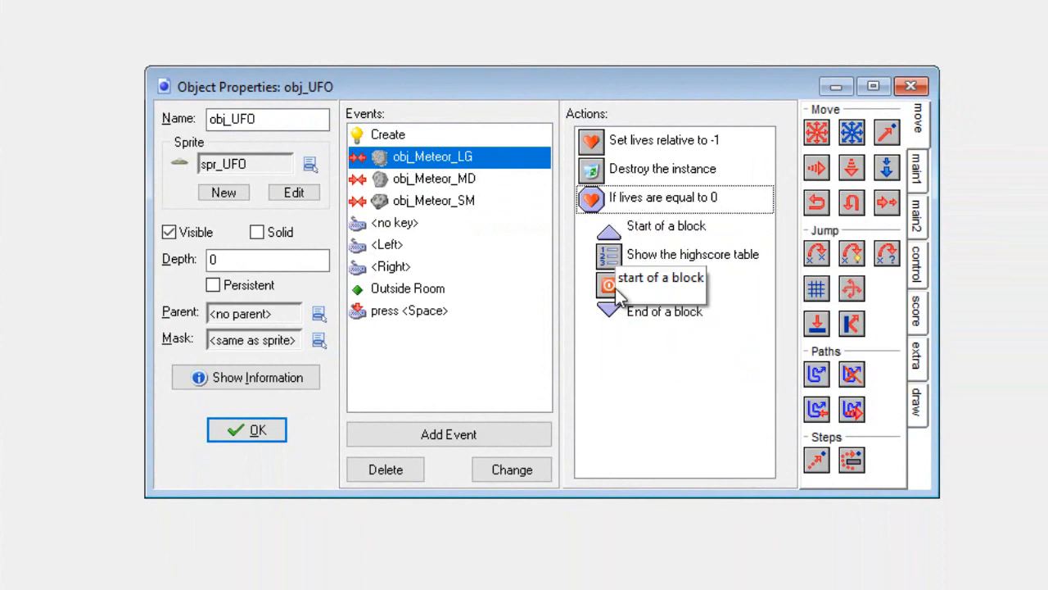
- Move the lives test above Start of a block in the obj_Meteor_MD and obj_Meteor_SM events and confirm obj_UFO's properties
left_click(465, 179)
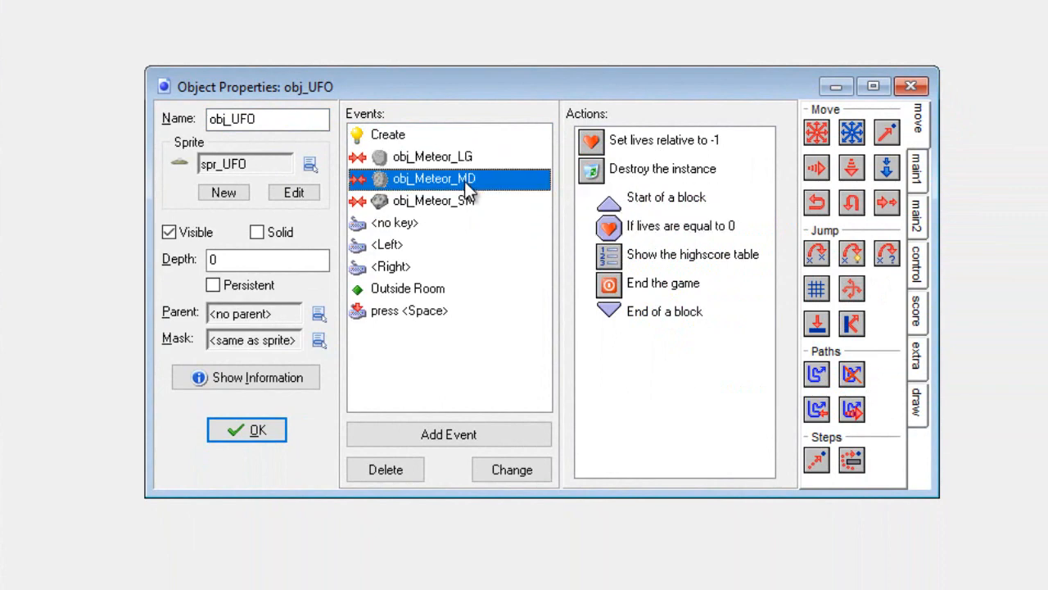
left_click_drag(667, 225, 643, 189)
left_click(434, 207)
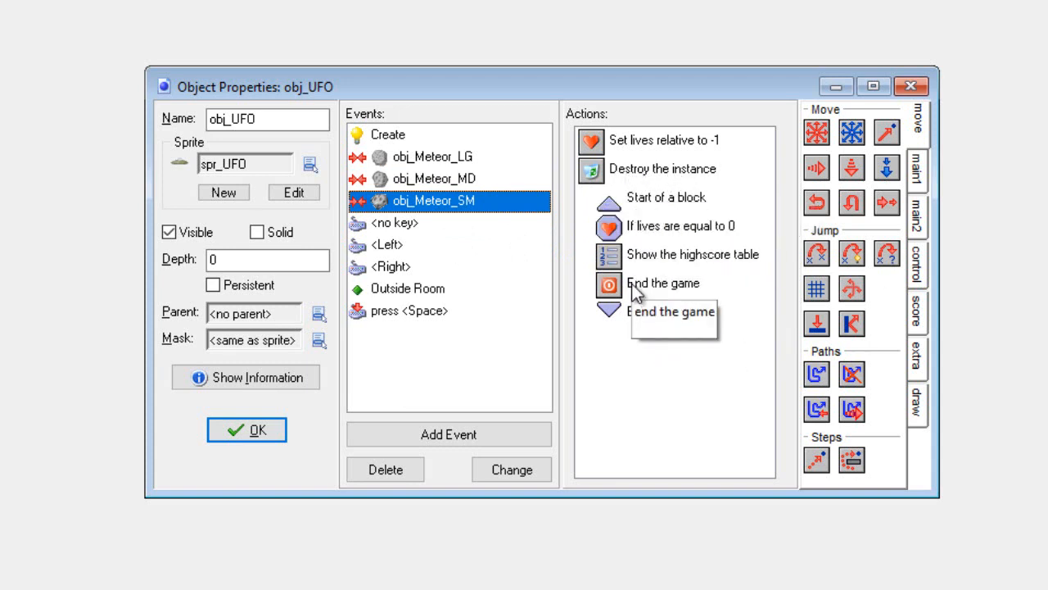
left_click(651, 230)
left_click_drag(637, 206, 629, 198)
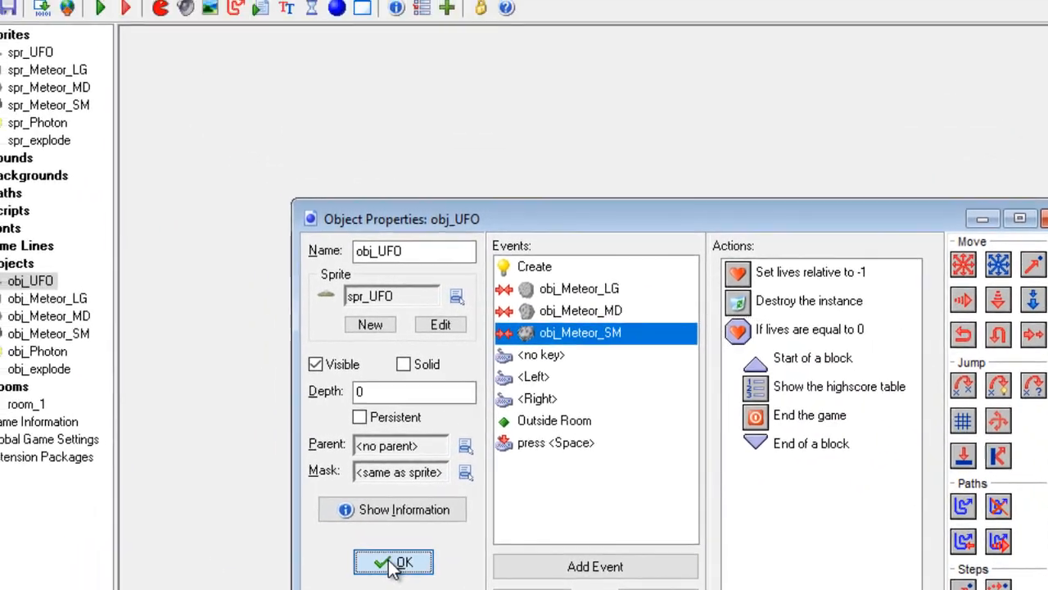
left_click(247, 430)
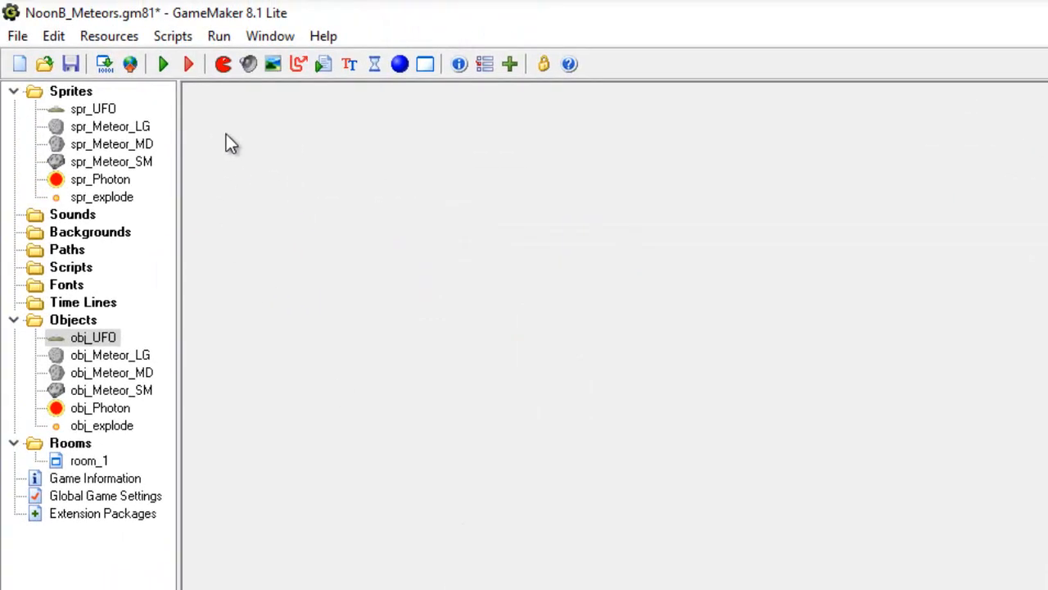
- Run the game, crash the UFO into three meteors to use up all lives, and close the highscore table
left_click(164, 64)
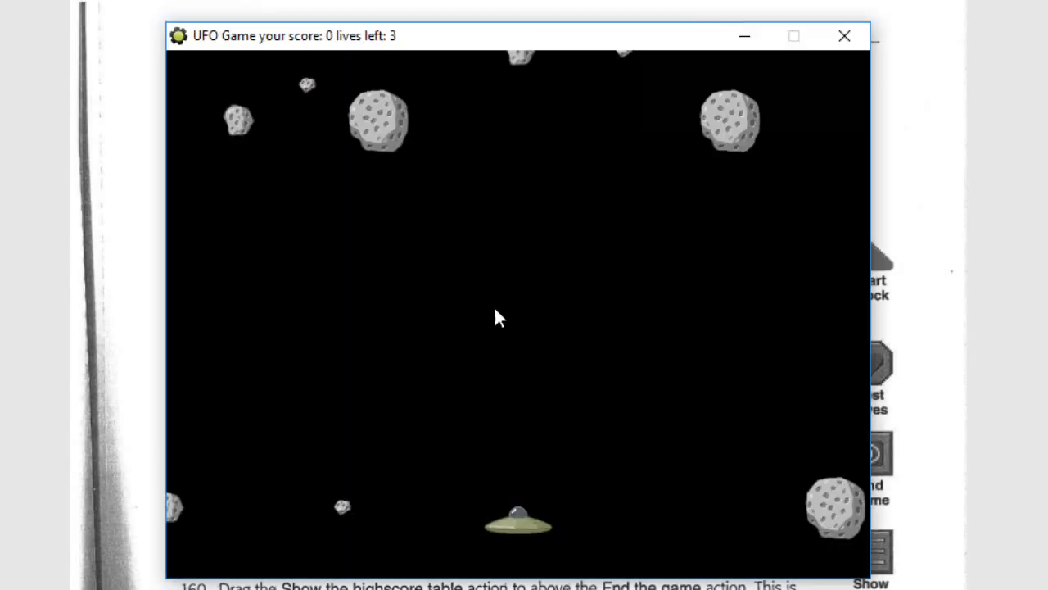
key("Right")
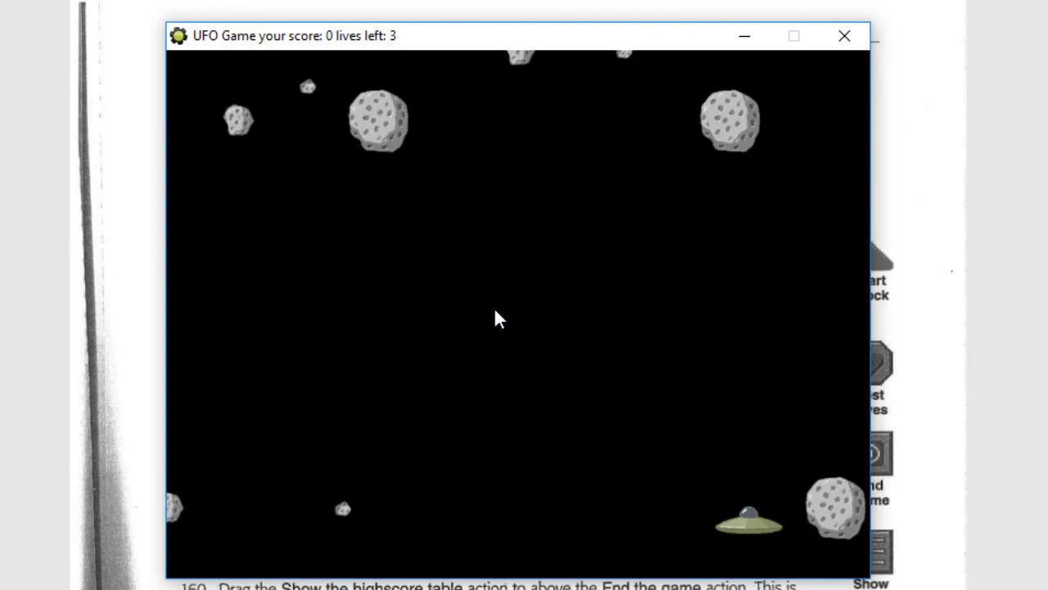
key("Right")
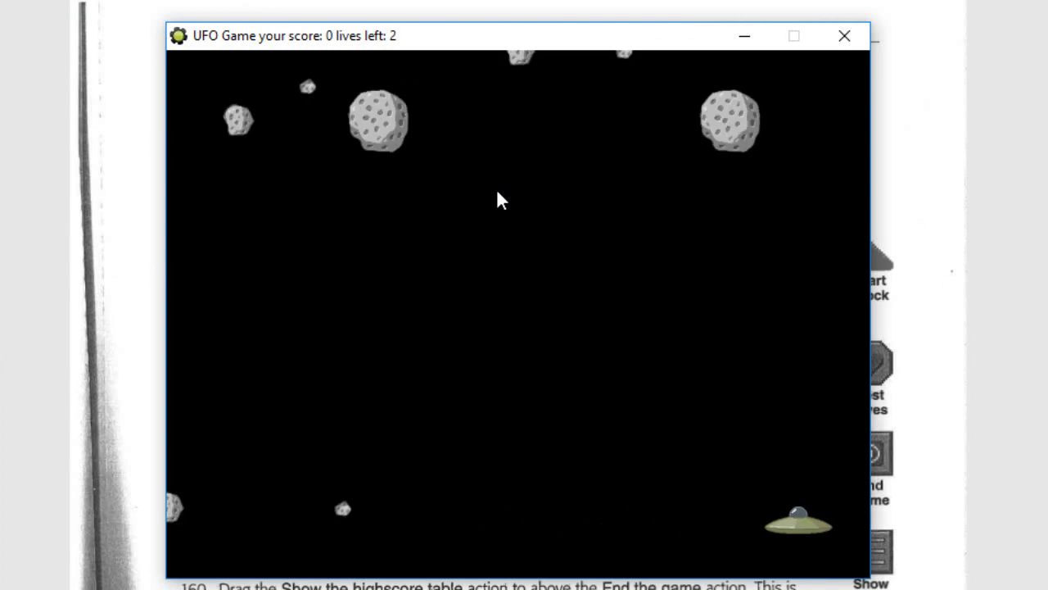
key("Left")
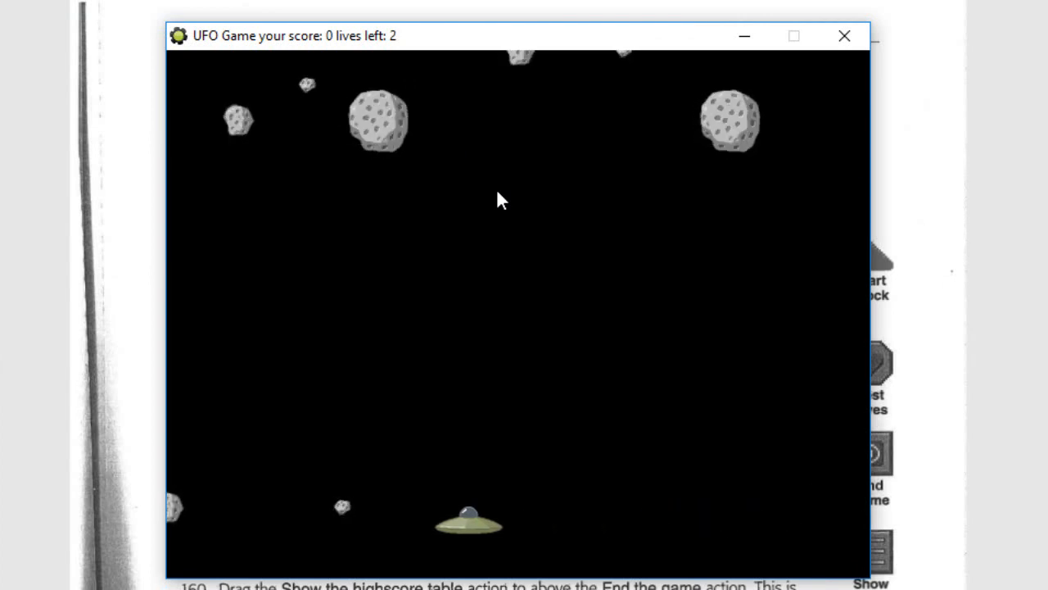
key("Left")
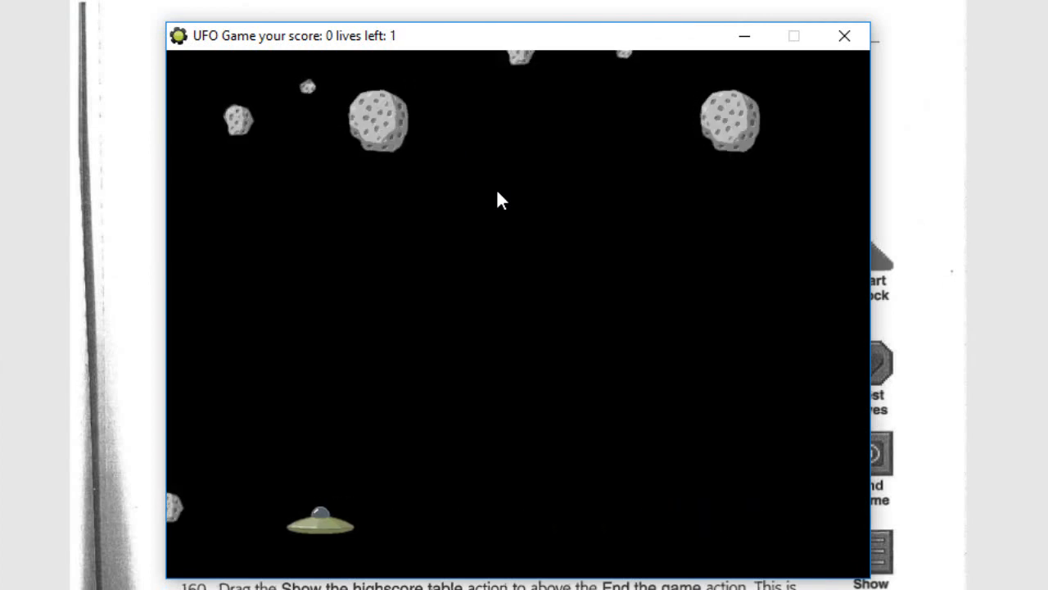
key("Left")
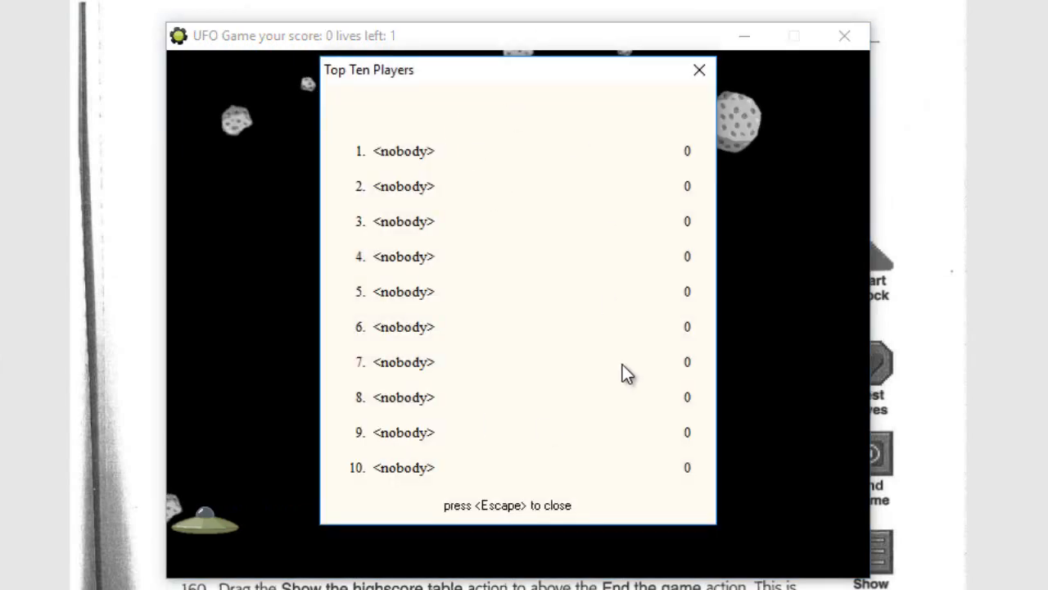
key("Escape")
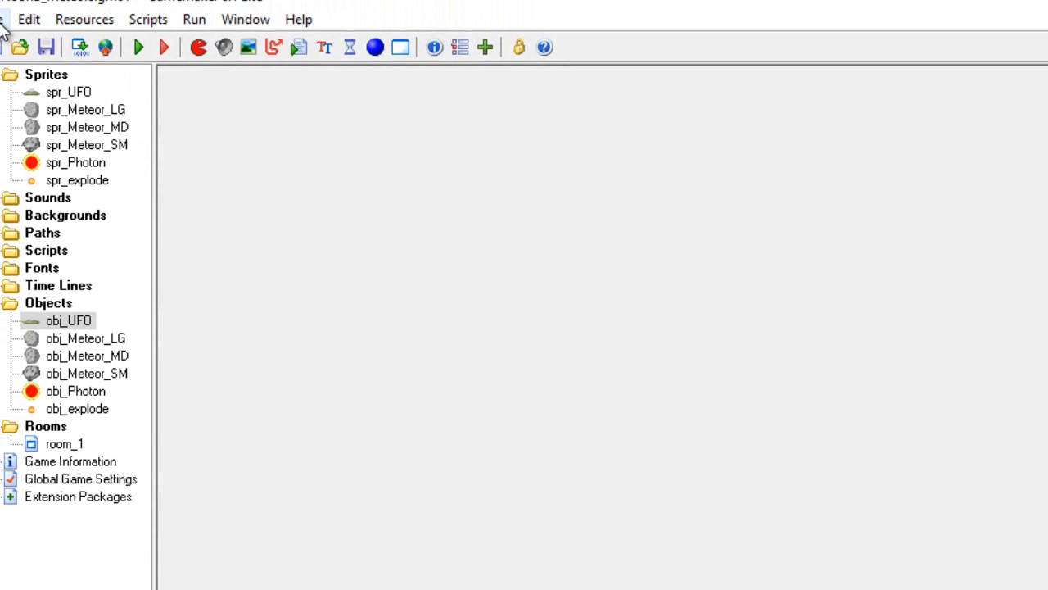
- Save the project and read on in the lesson PDF to the Block Qualifiers and Adding Challenge instructions
left_click(17, 36)
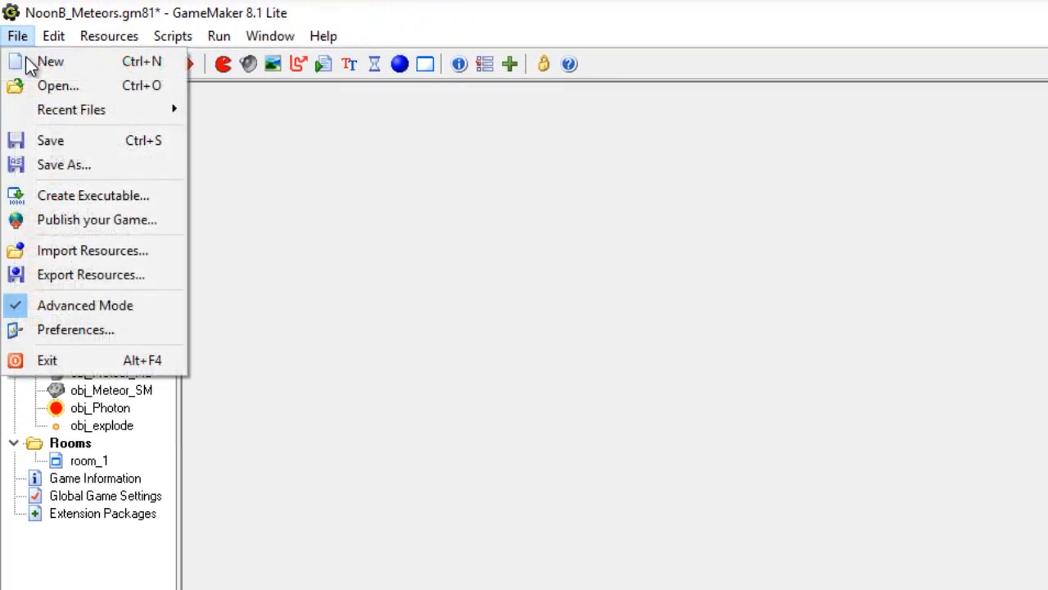
left_click(51, 139)
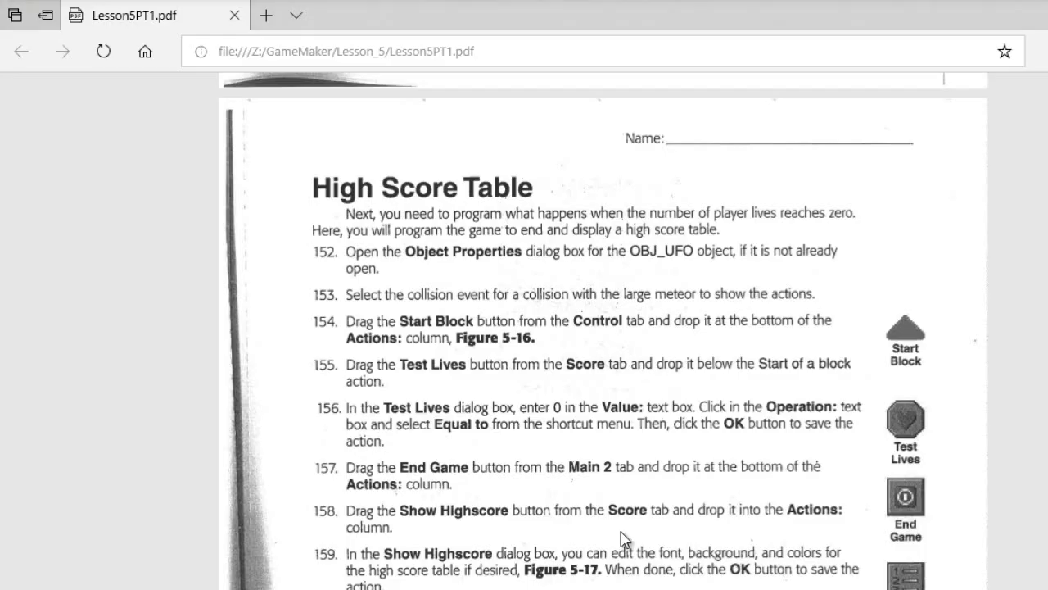
scroll(624, 538, "down", 20)
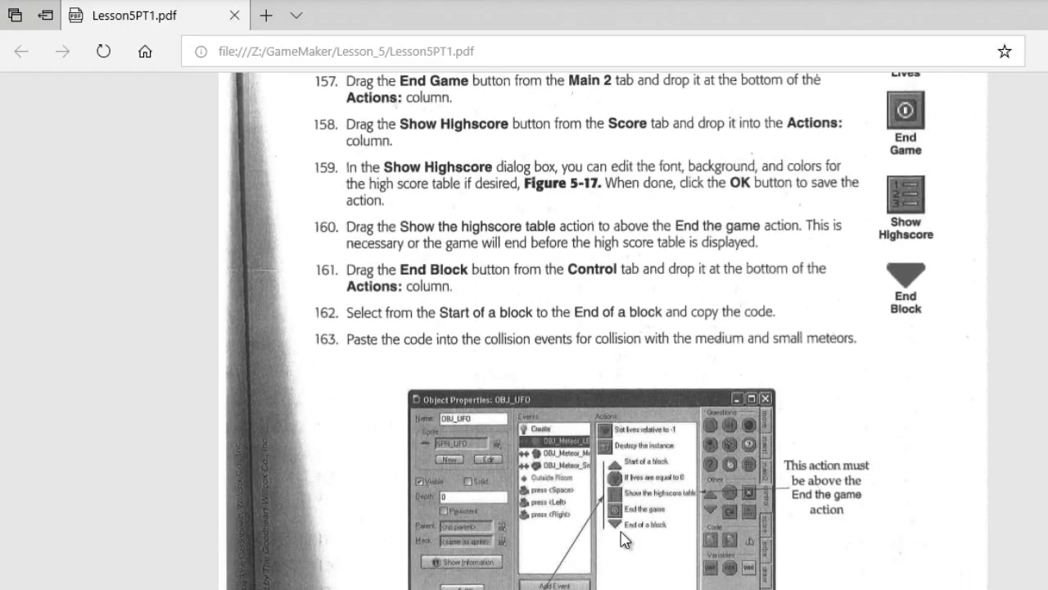
scroll(624, 538, "down", 3)
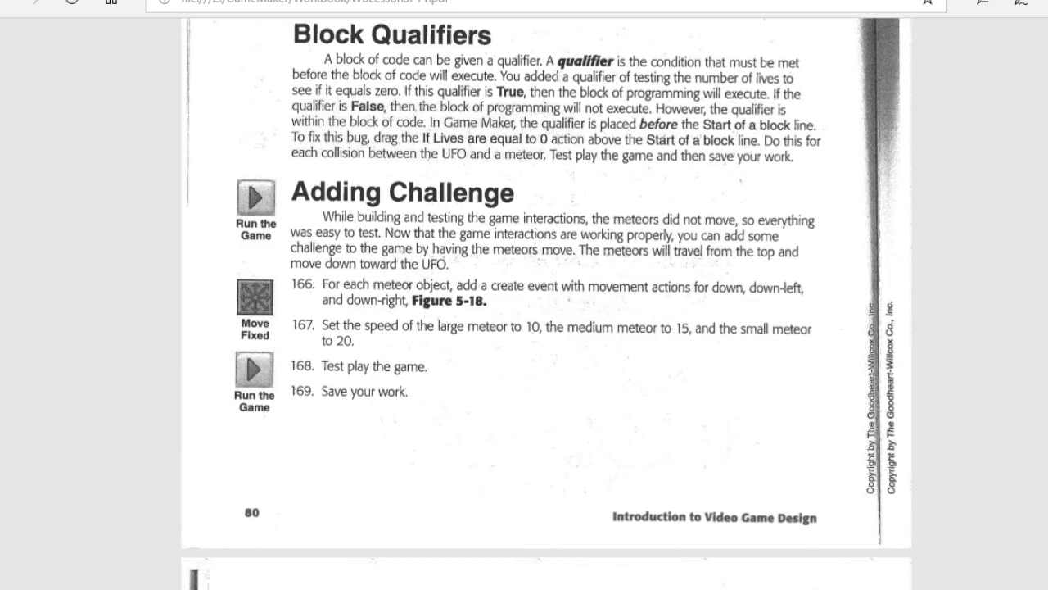
- Return to GameMaker and add a Create event to obj_Meteor_LG
left_click(572, 588)
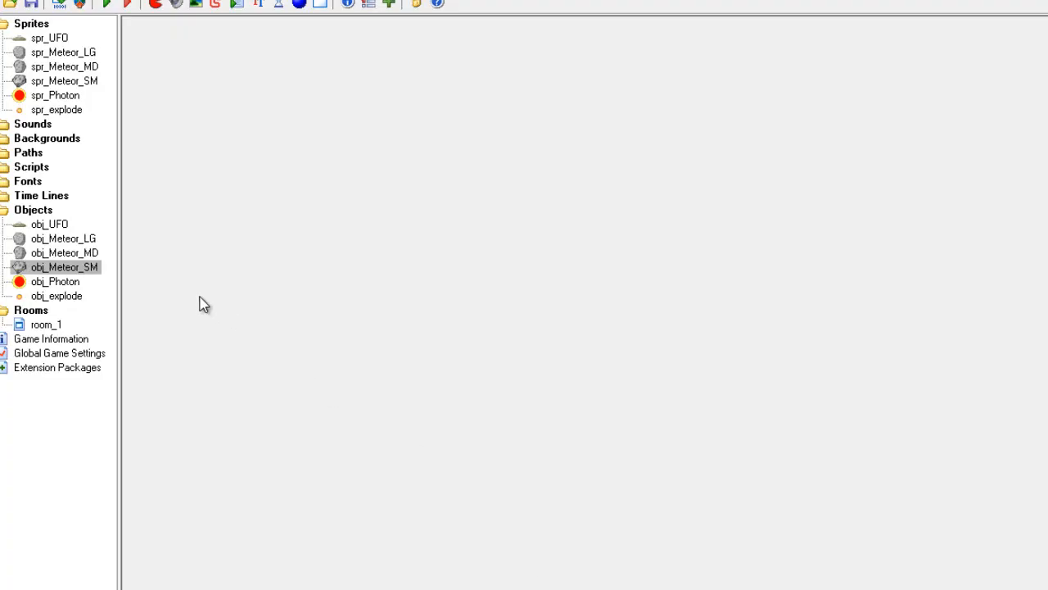
double_click(56, 237)
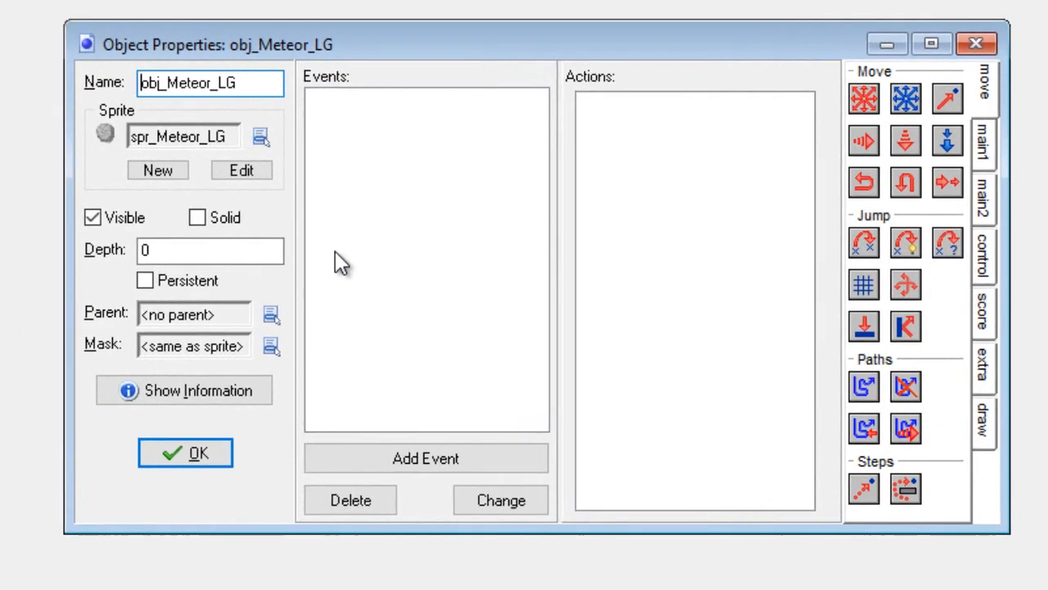
left_click(445, 458)
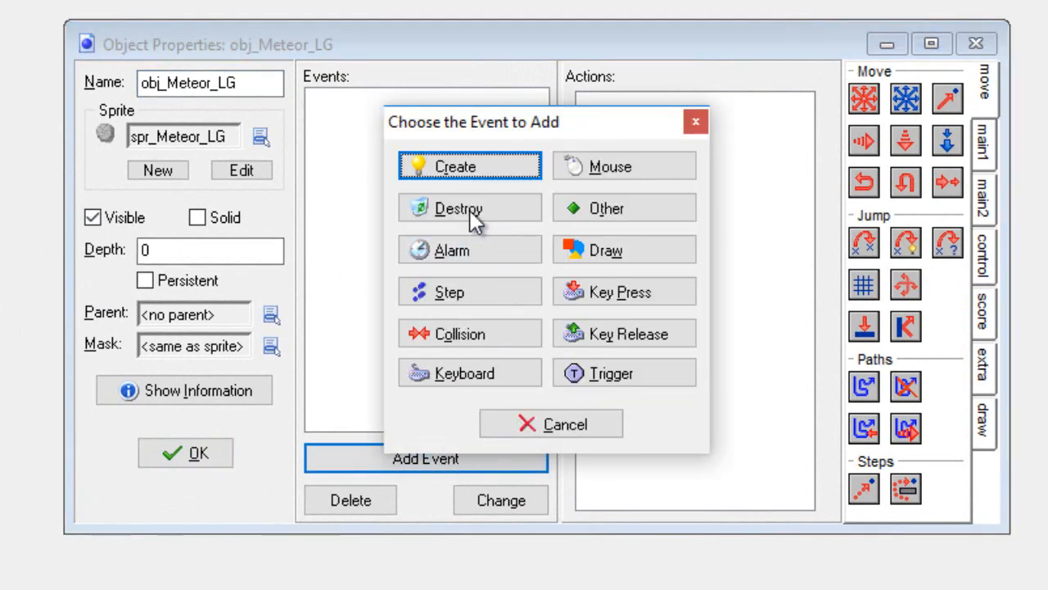
left_click(462, 171)
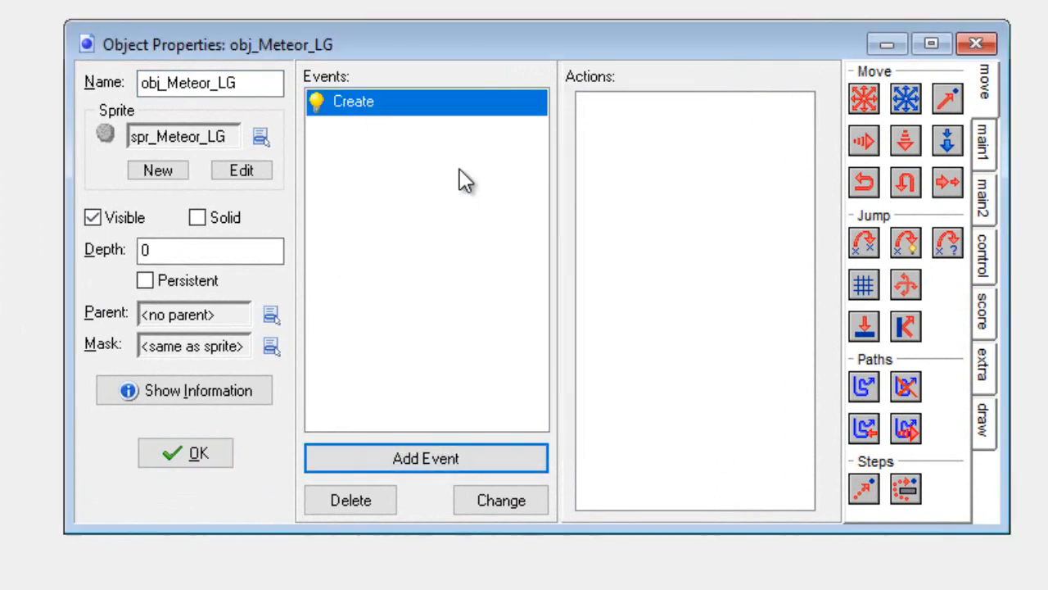
- Add a Move Fixed action to obj_Meteor_LG's Create event with directions down-left, down and down-right at speed 10
left_click_drag(860, 98, 651, 135)
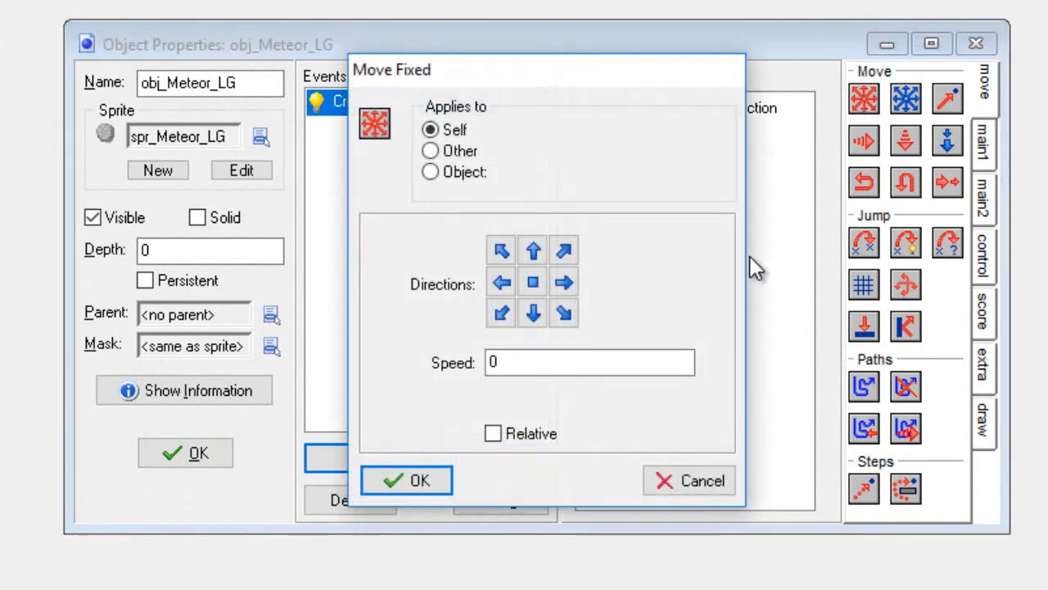
left_click(501, 315)
left_click(533, 314)
left_click(564, 315)
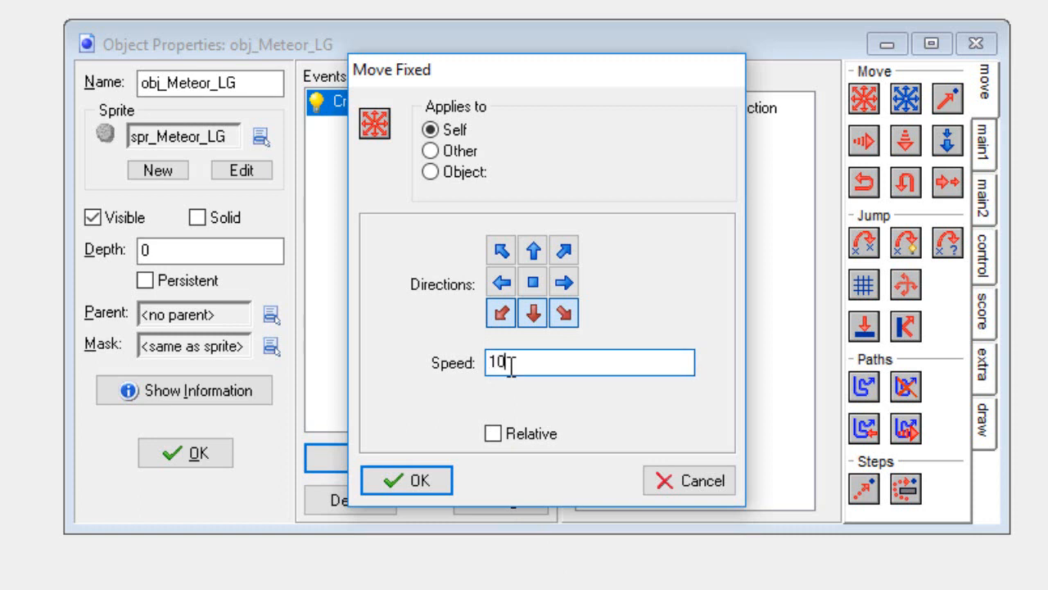
left_click(420, 480)
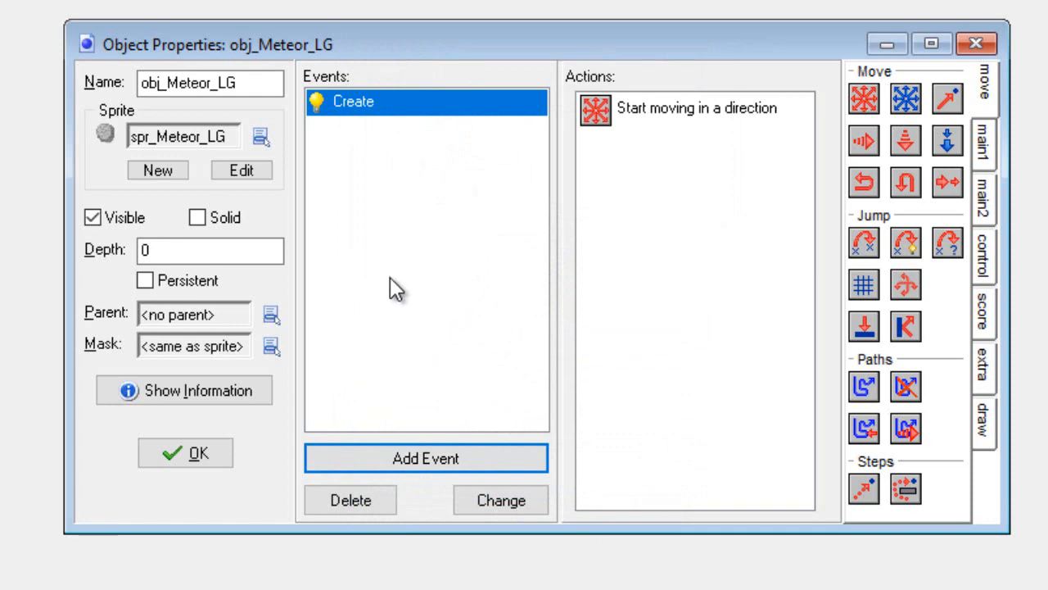
- Add an Outside Room event to obj_Meteor_LG with a Wrap Screen action in both directions, and accept the object's properties
left_click(457, 457)
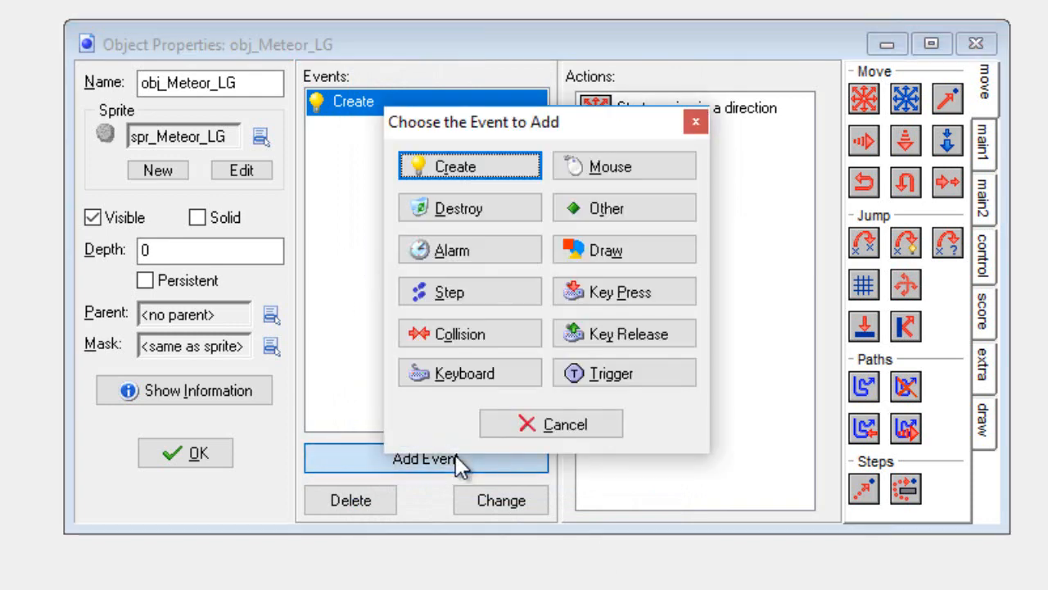
left_click(624, 211)
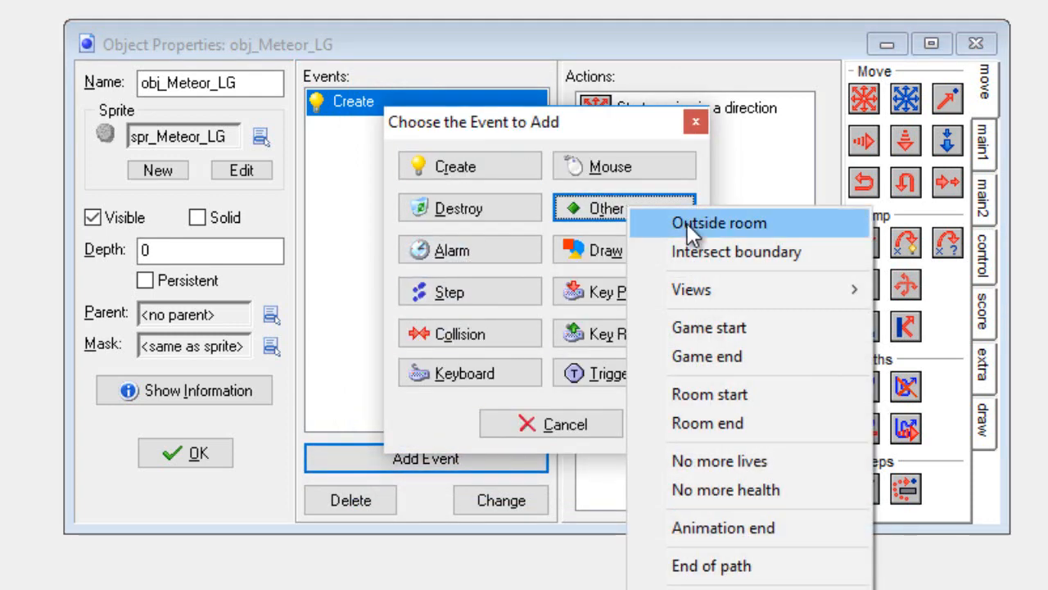
left_click(687, 223)
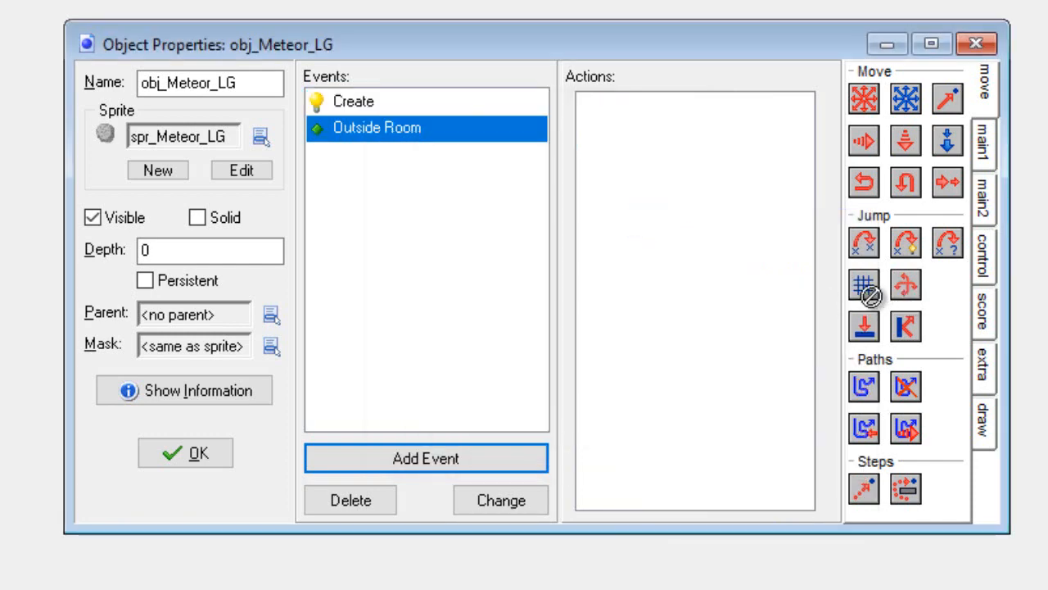
left_click_drag(865, 287, 693, 228)
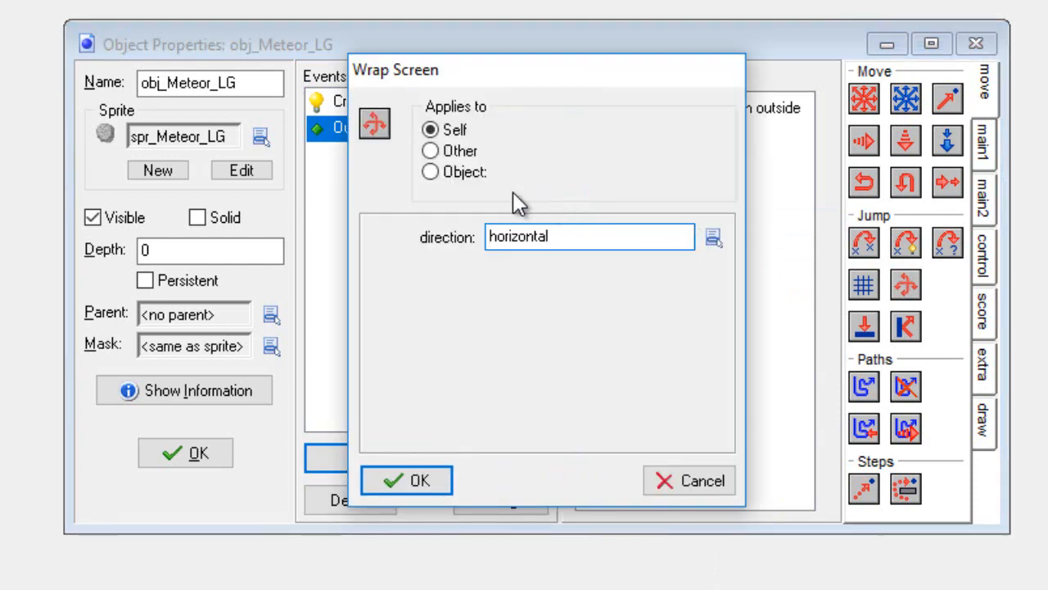
left_click(714, 239)
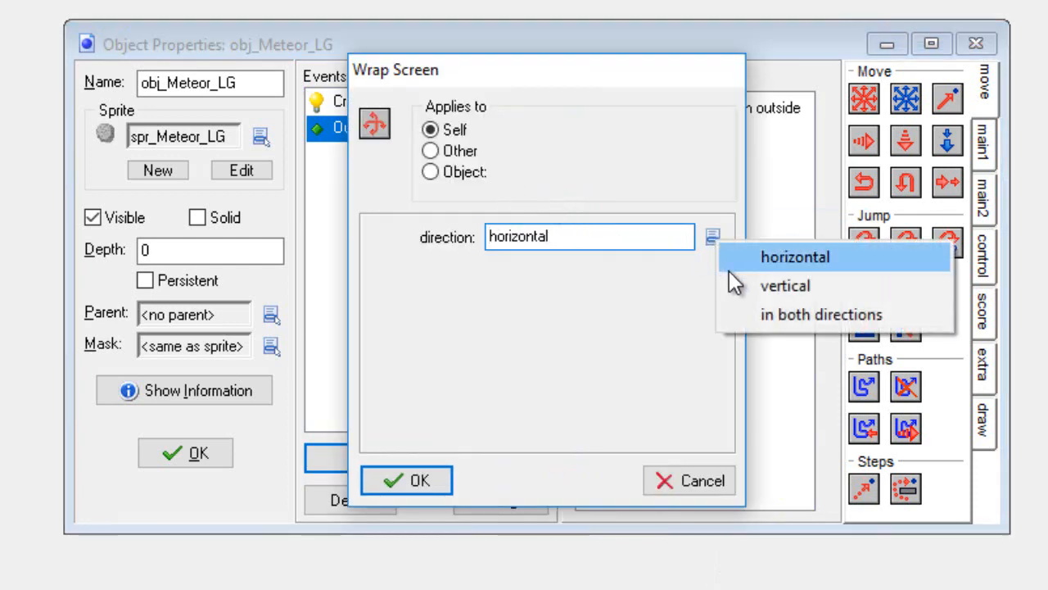
left_click(755, 315)
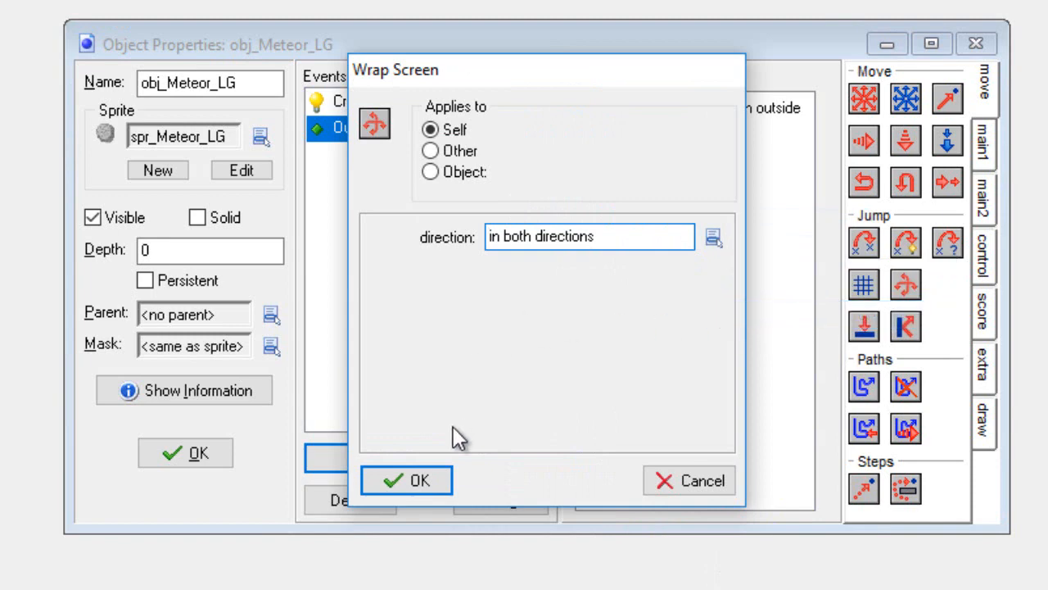
left_click(419, 481)
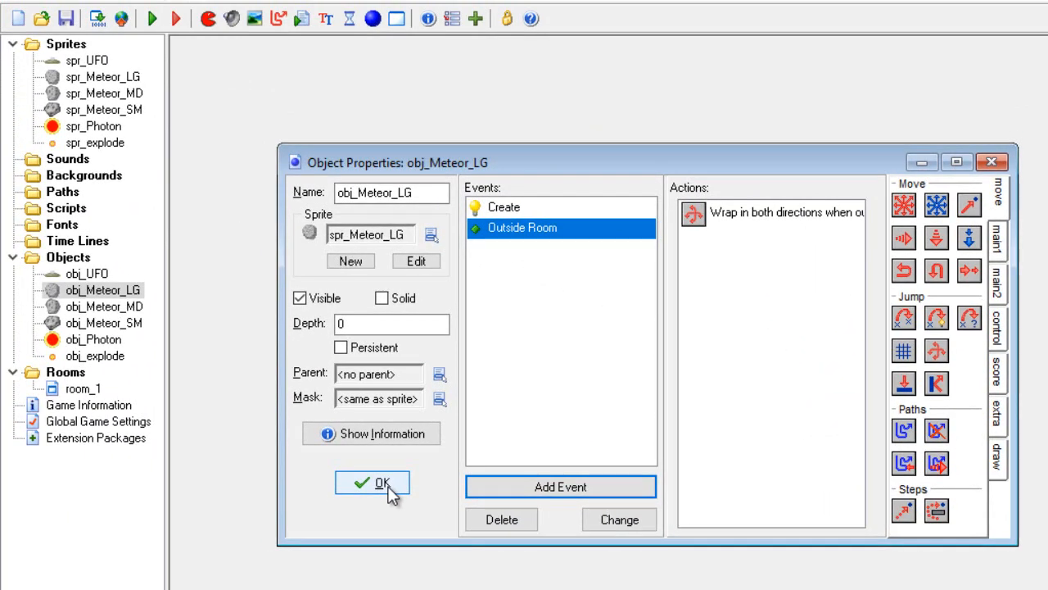
left_click(385, 485)
- Open the properties of obj_Meteor_MD and add a Create event
double_click(102, 310)
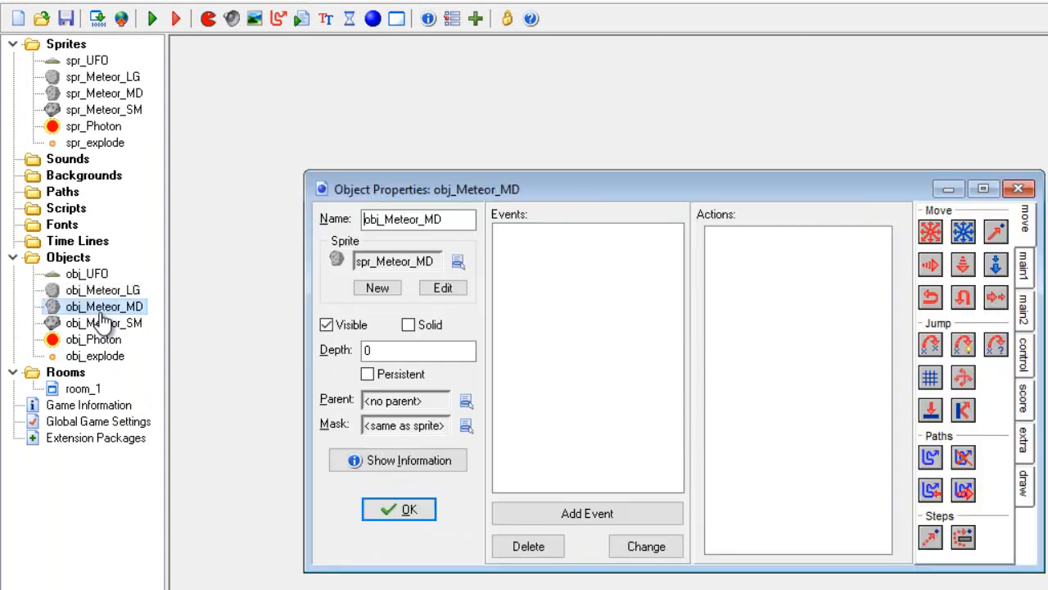
left_click(592, 514)
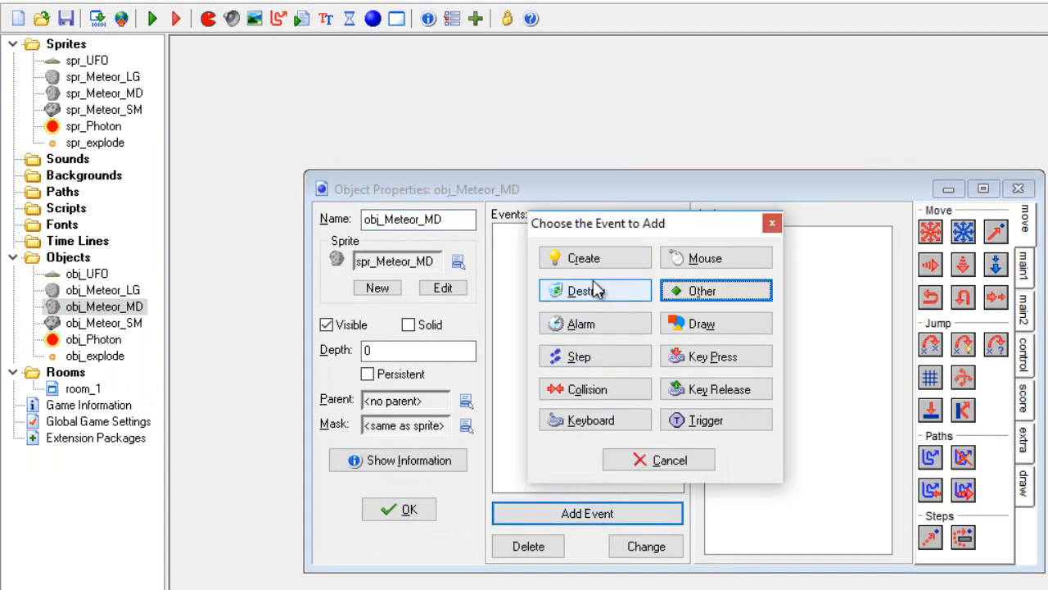
left_click(582, 258)
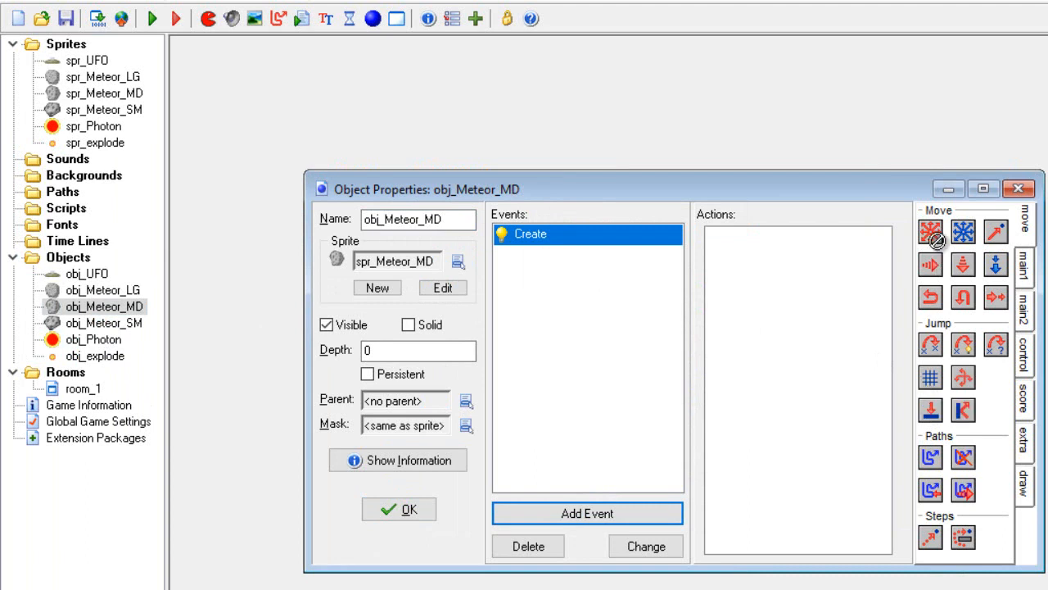
- Add a Move Fixed action to obj_Meteor_MD's Create event with the directions down-left and down
left_click_drag(930, 231, 725, 262)
left_click(620, 373)
left_click(646, 374)
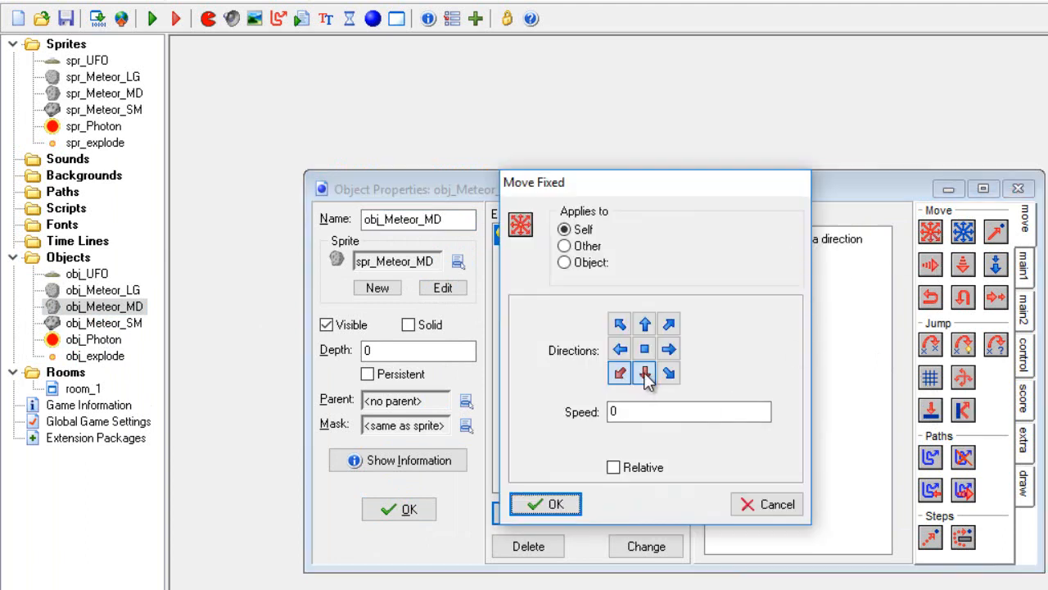
- Add the down-right direction to obj_Meteor_MD's Move Fixed action and set its speed to 15
left_click(667, 373)
left_click(625, 410)
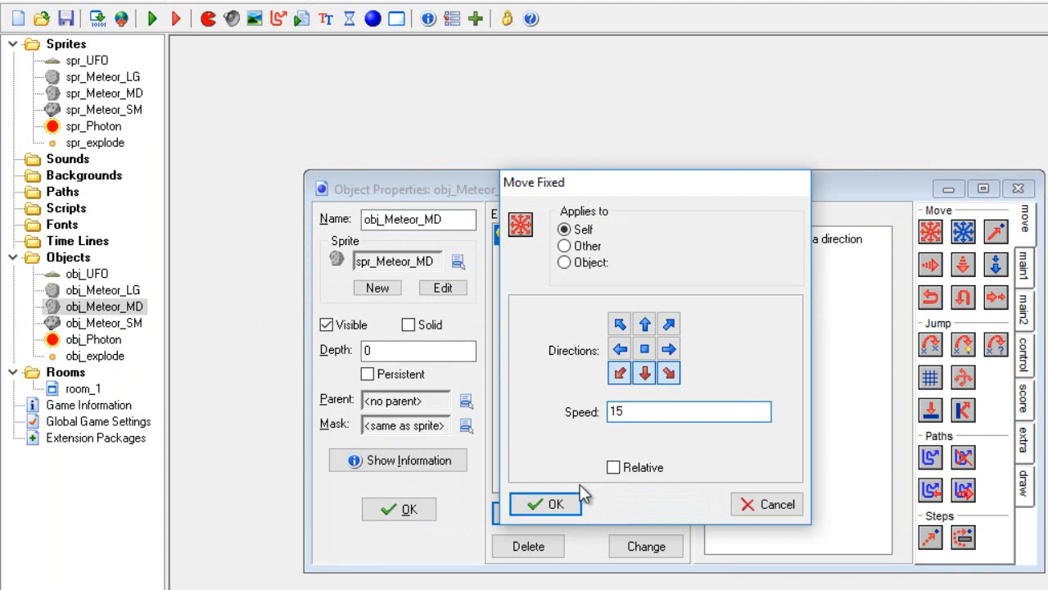
left_click(556, 503)
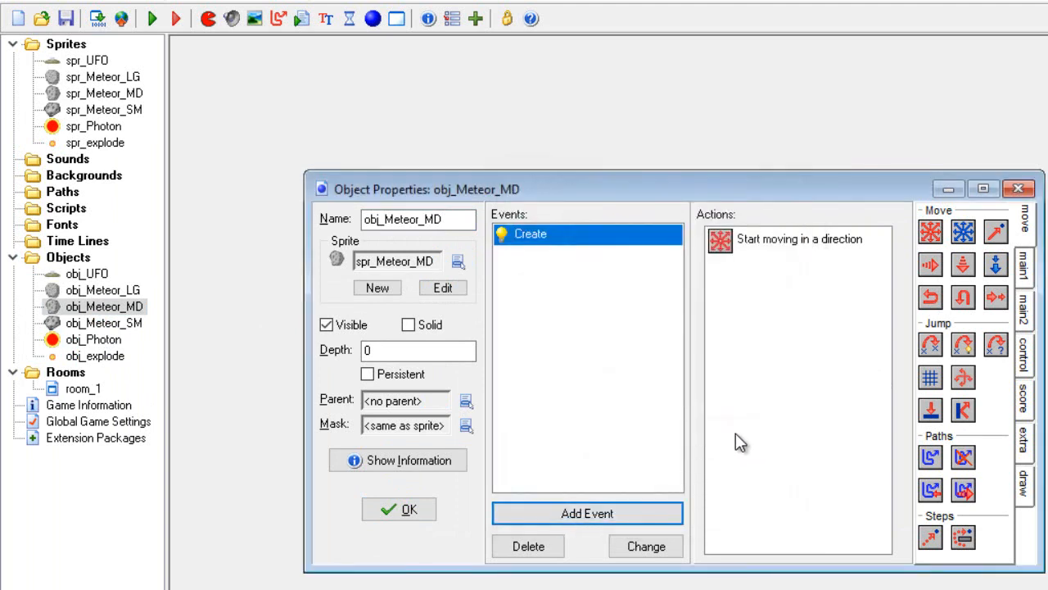
- Give obj_Meteor_MD an Outside Room event with a Wrap Screen action in both directions, and accept the object
left_click(632, 513)
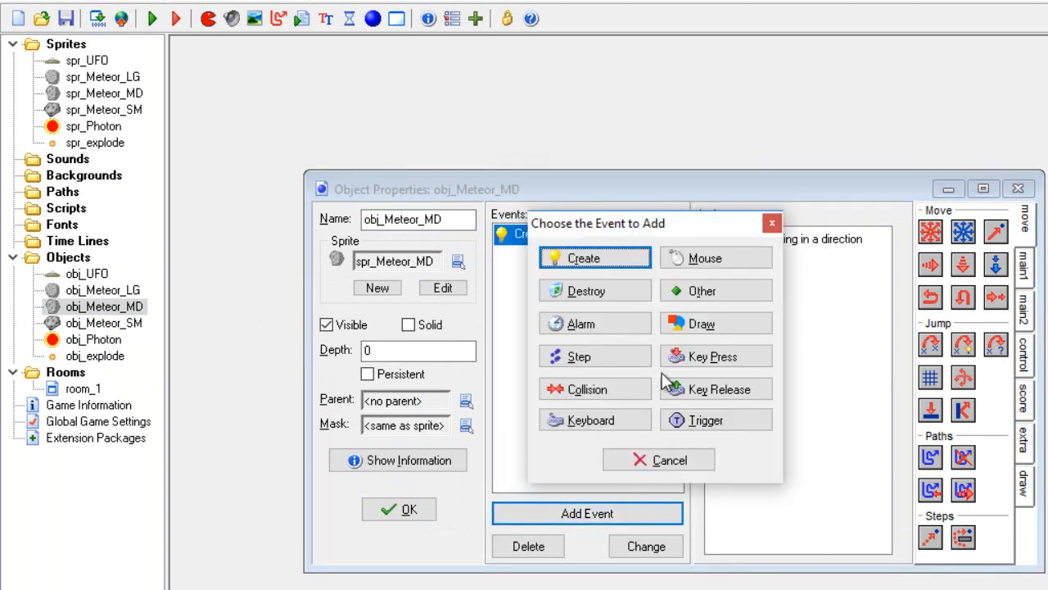
left_click(724, 295)
left_click(768, 306)
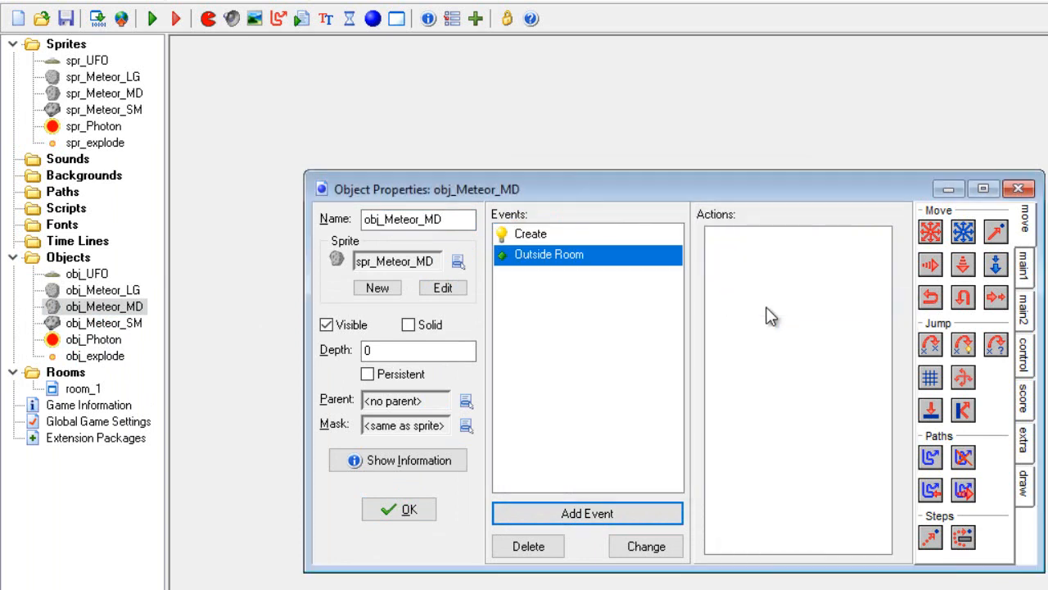
left_click_drag(964, 377, 780, 274)
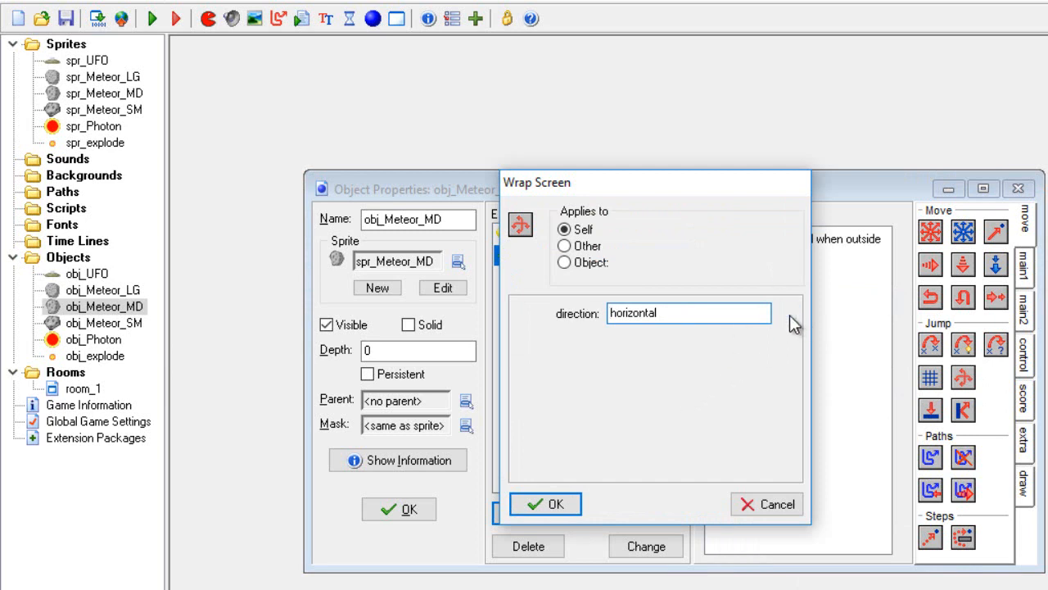
left_click(787, 314)
left_click(817, 373)
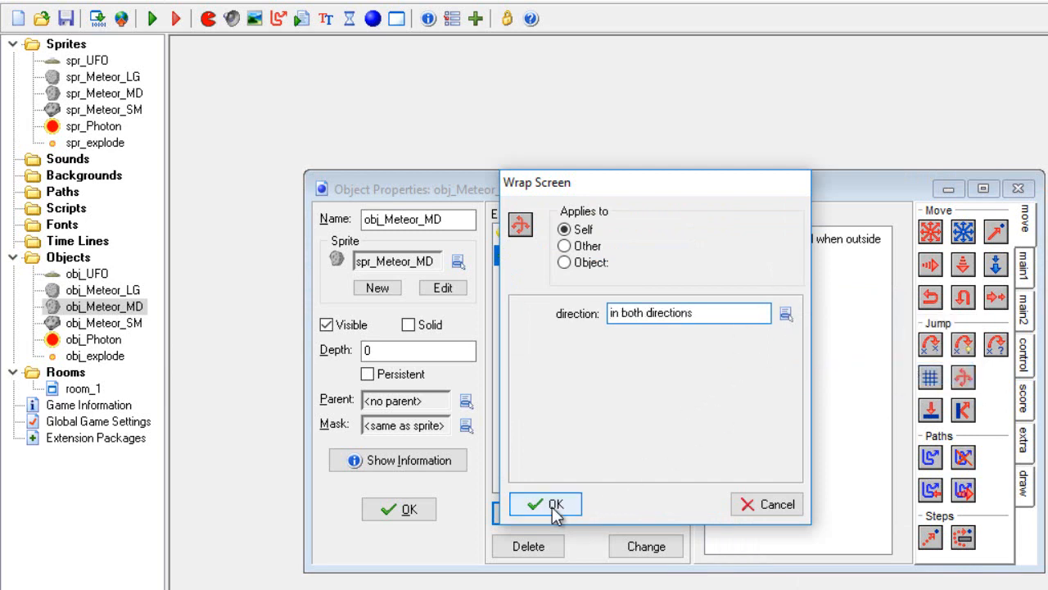
left_click(554, 506)
left_click(417, 516)
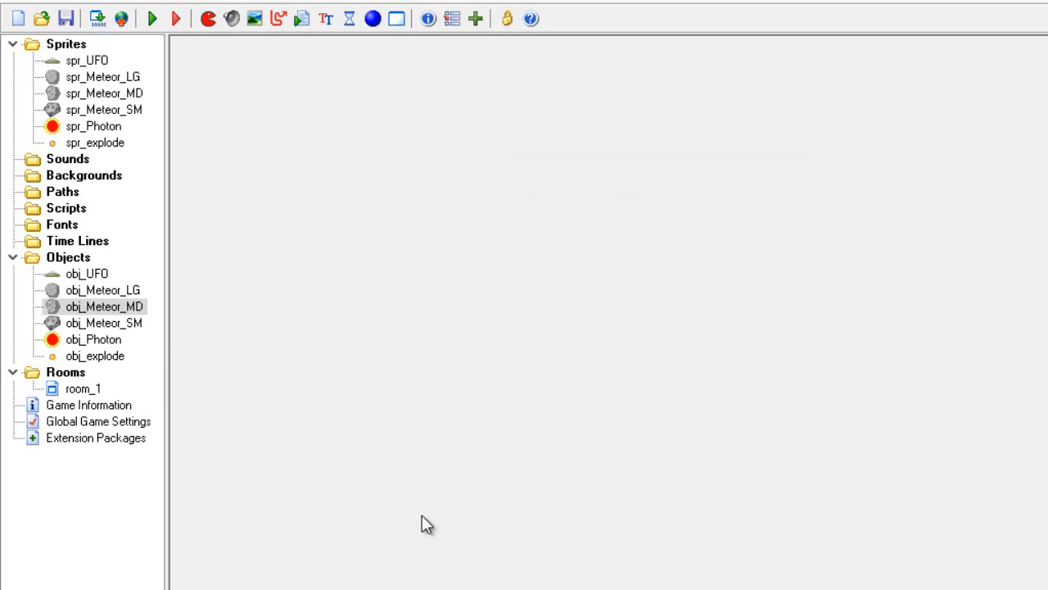
- Open the properties of obj_Meteor_SM and add a Create event
double_click(119, 323)
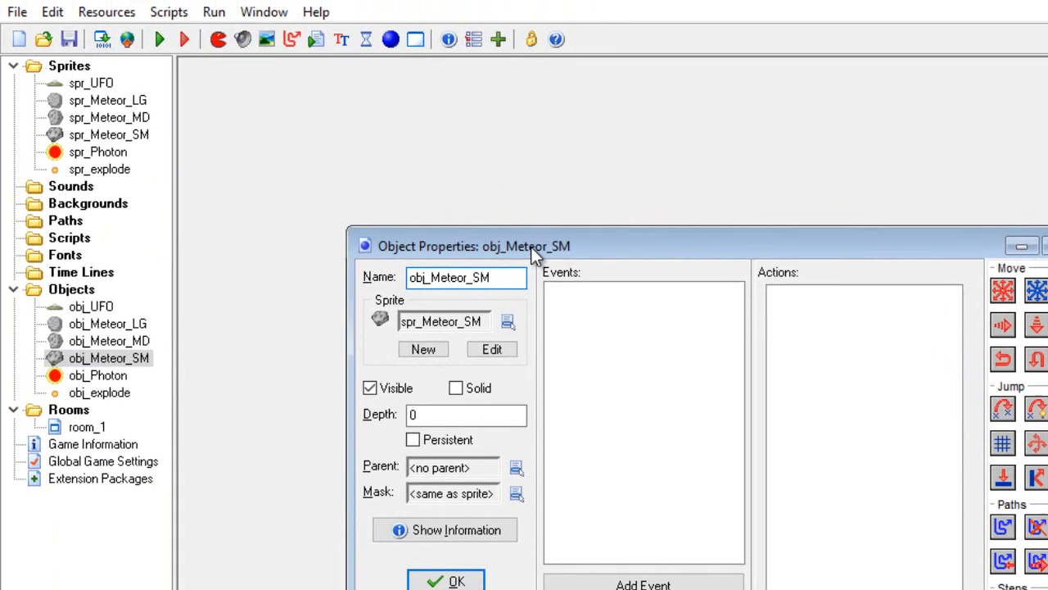
left_click_drag(511, 216, 370, 71)
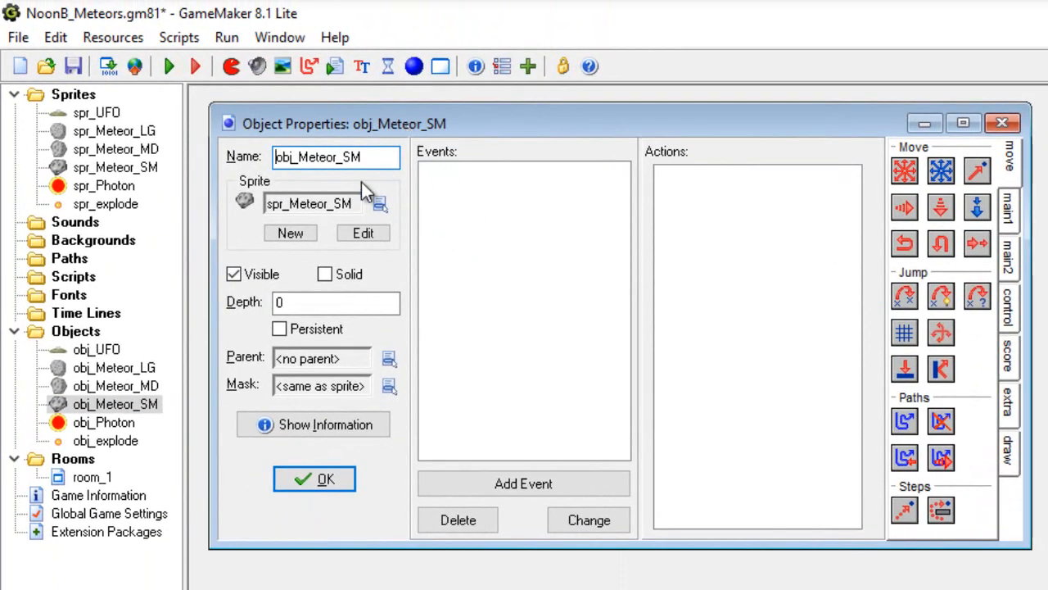
left_click(552, 484)
left_click(666, 340)
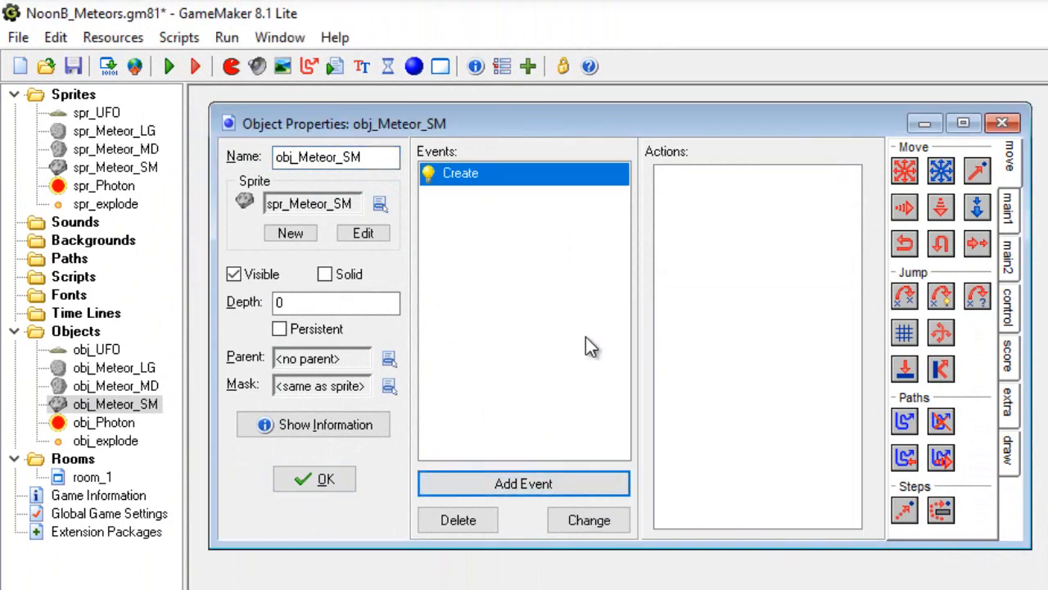
- Add a Move Fixed action to obj_Meteor_SM's Create event with directions down-left, down and down-right at speed 20
left_click_drag(904, 170, 687, 205)
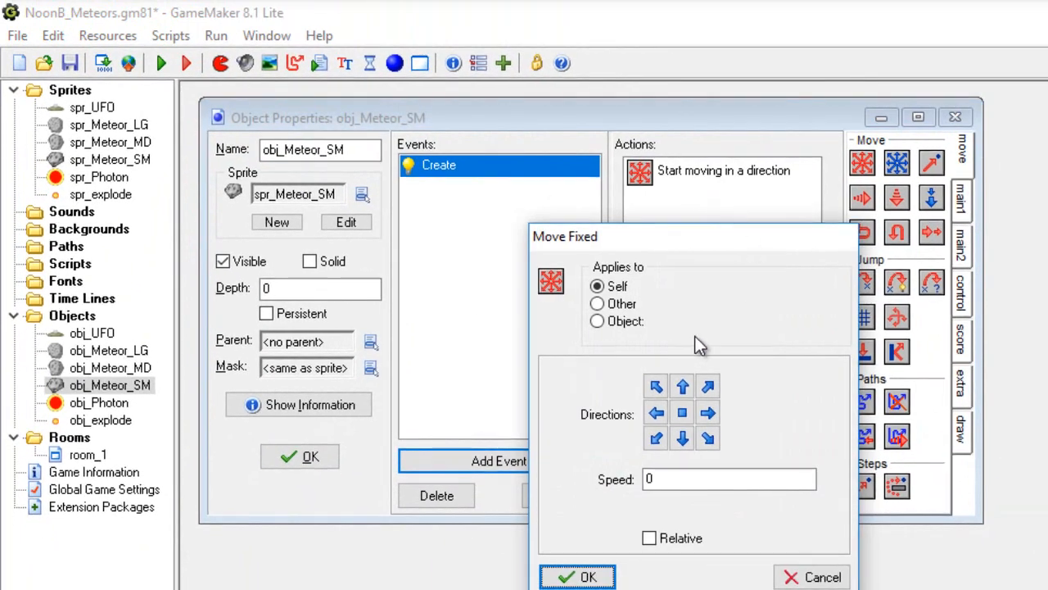
left_click(656, 440)
left_click(682, 438)
left_click(709, 440)
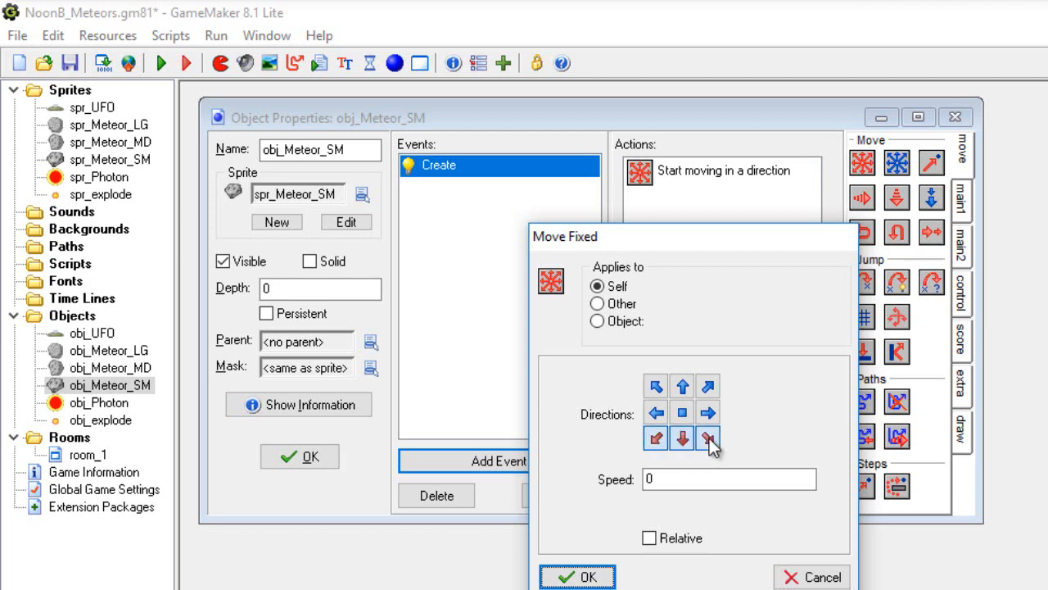
left_click(676, 478)
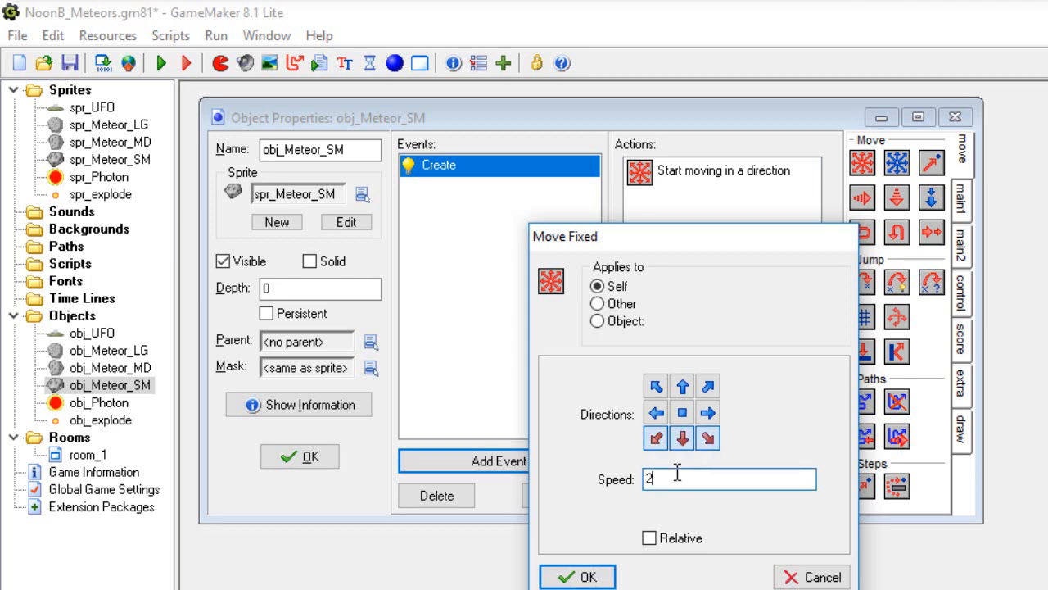
left_click(585, 573)
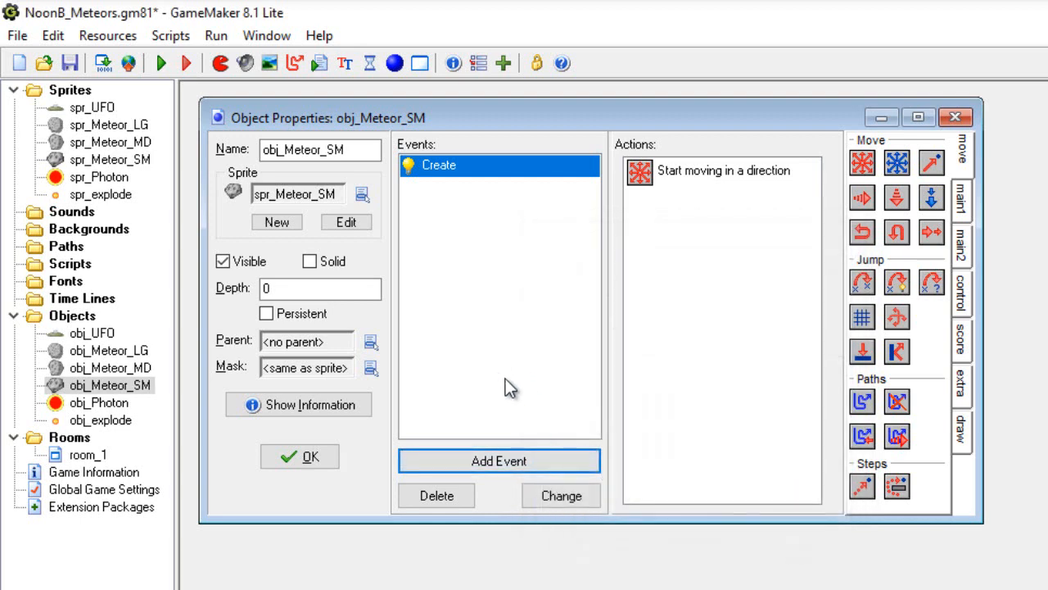
- Give obj_Meteor_SM an Outside Room event with a Wrap Screen action in both directions, and accept the object
left_click(550, 460)
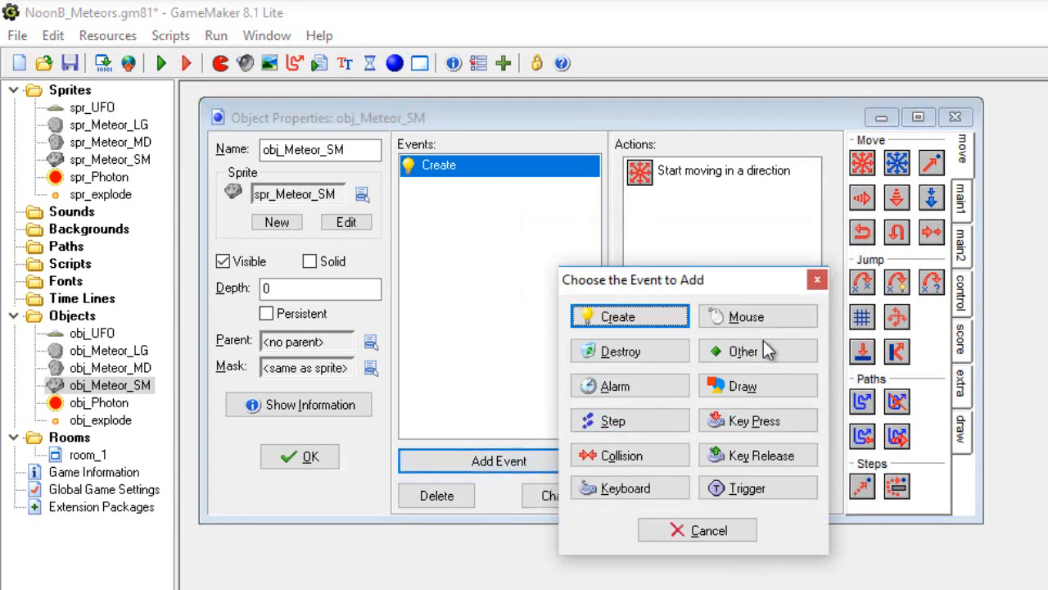
left_click(766, 356)
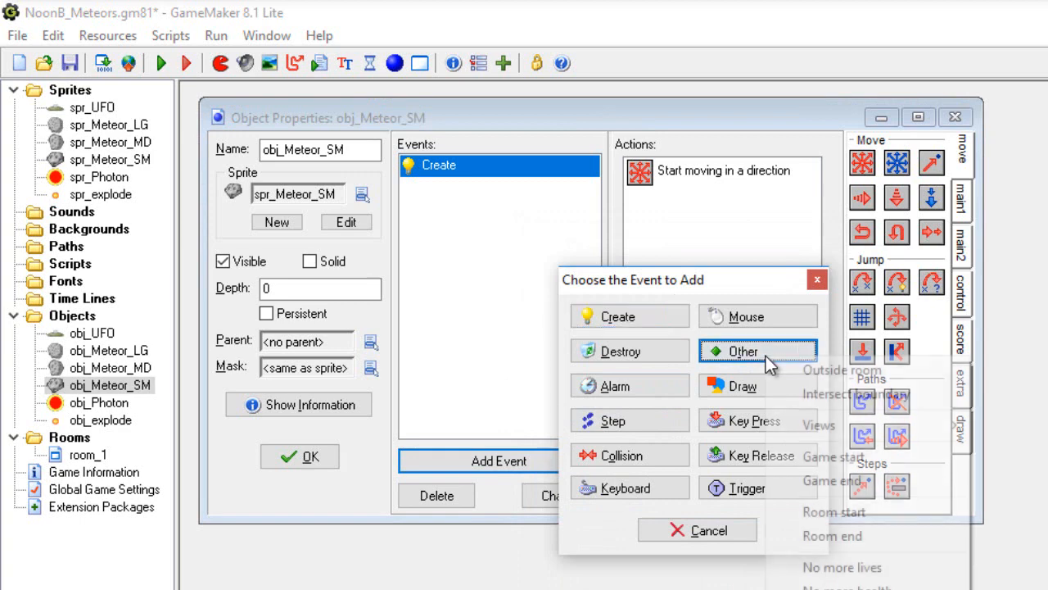
left_click(834, 371)
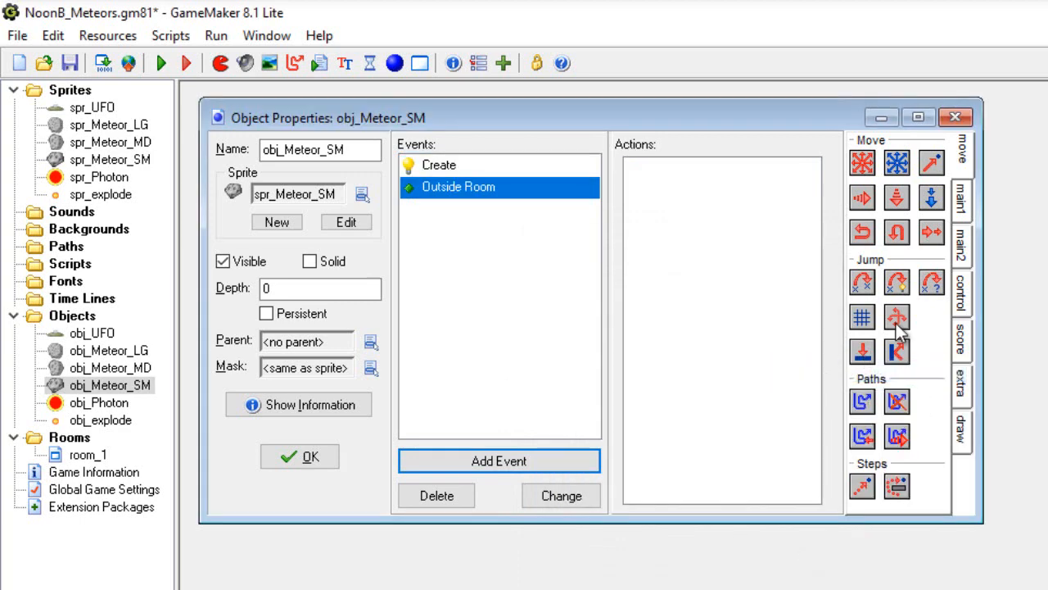
left_click_drag(898, 321, 737, 246)
left_click(832, 375)
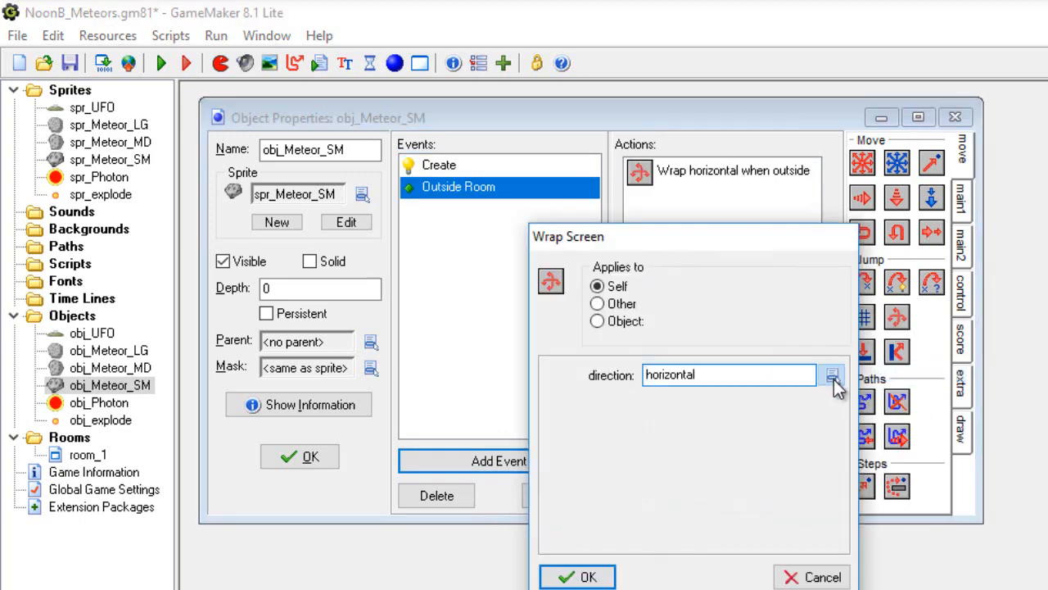
left_click(884, 440)
left_click(610, 578)
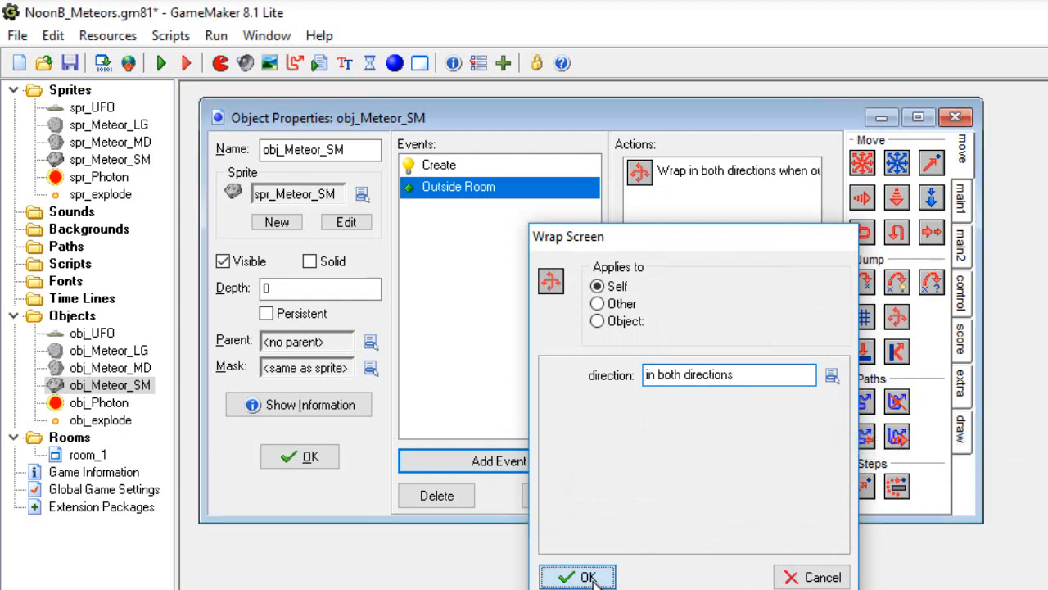
left_click(309, 459)
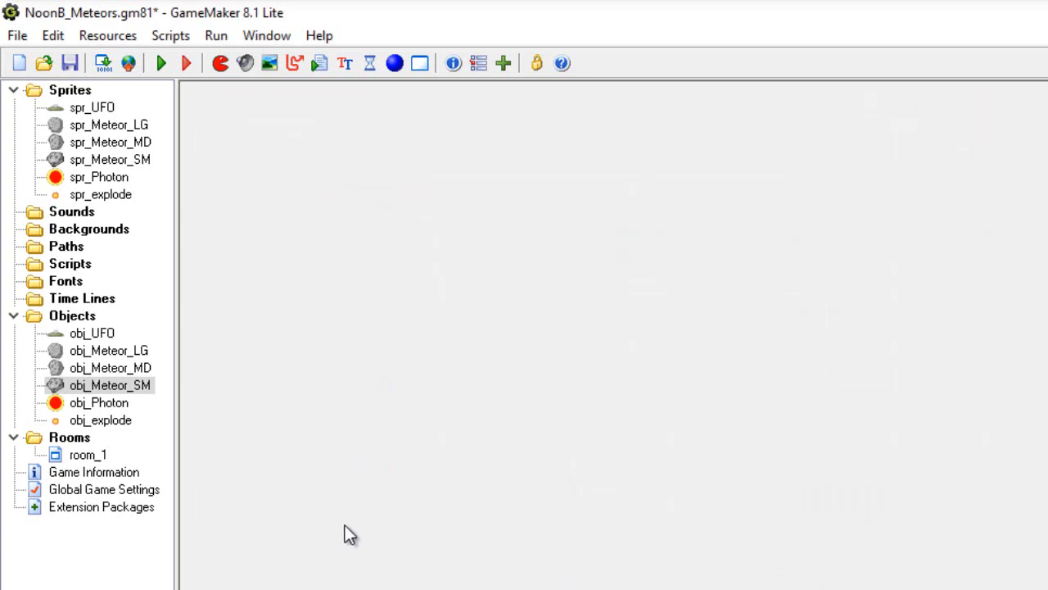
- Save the NoonB_Meteors project and run the game
left_click(17, 36)
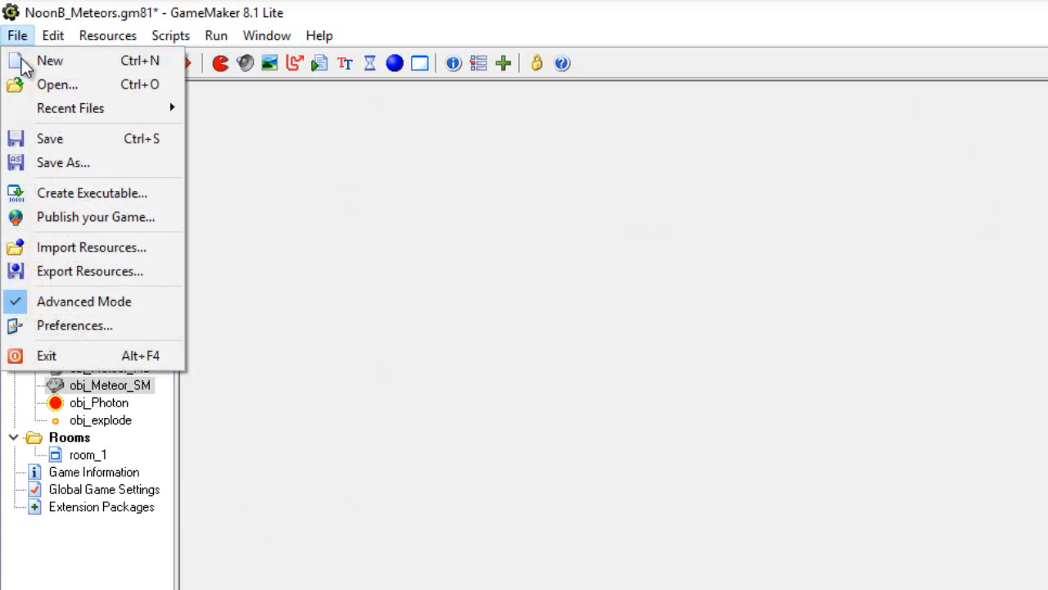
left_click(53, 140)
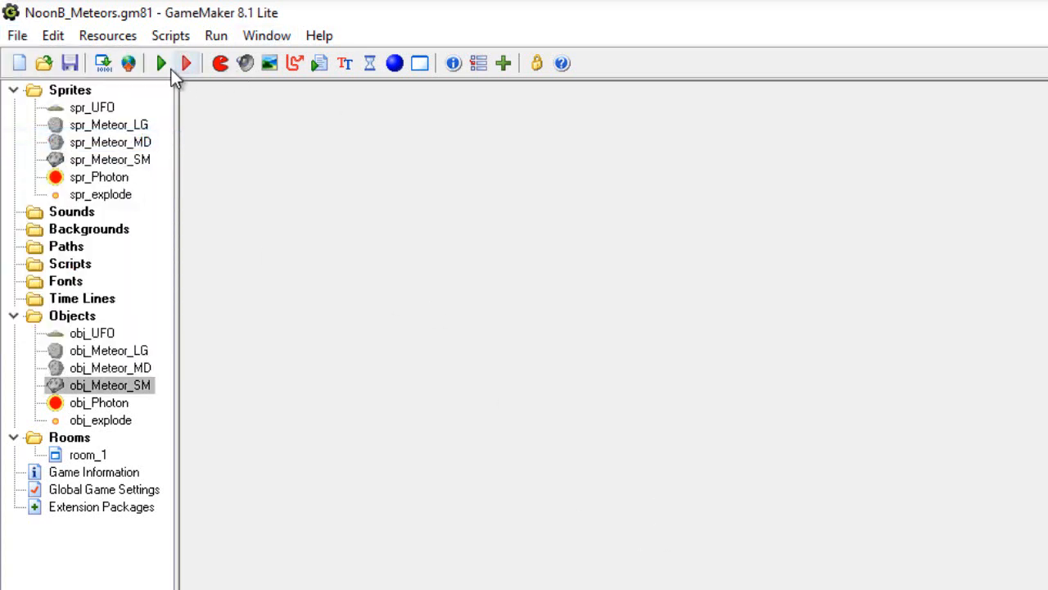
left_click(161, 63)
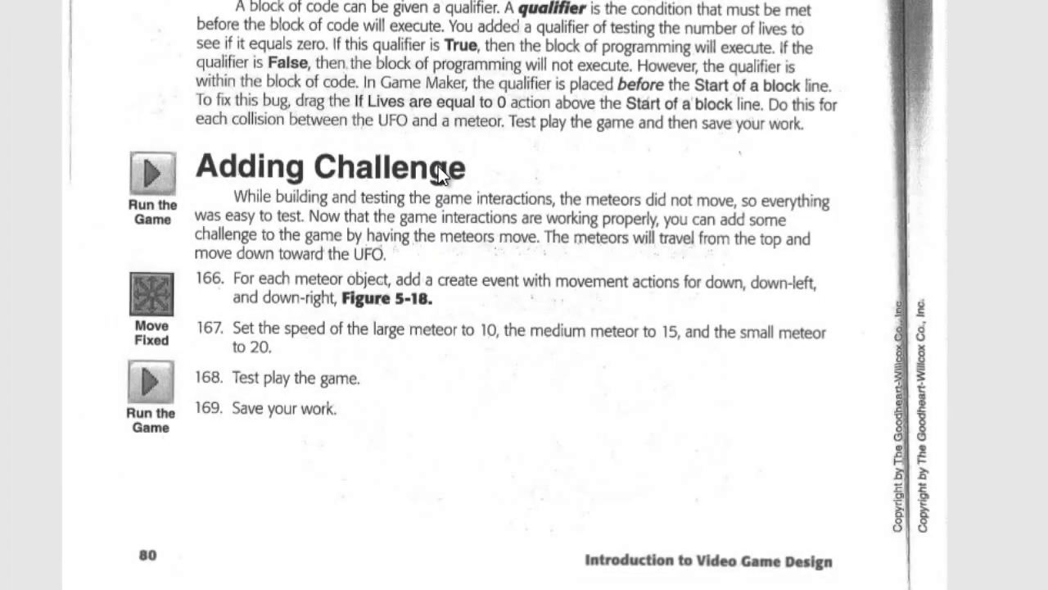
- Test play the game by steering the UFO sideways and firing photons at the moving meteors, and close the game window
key("space")
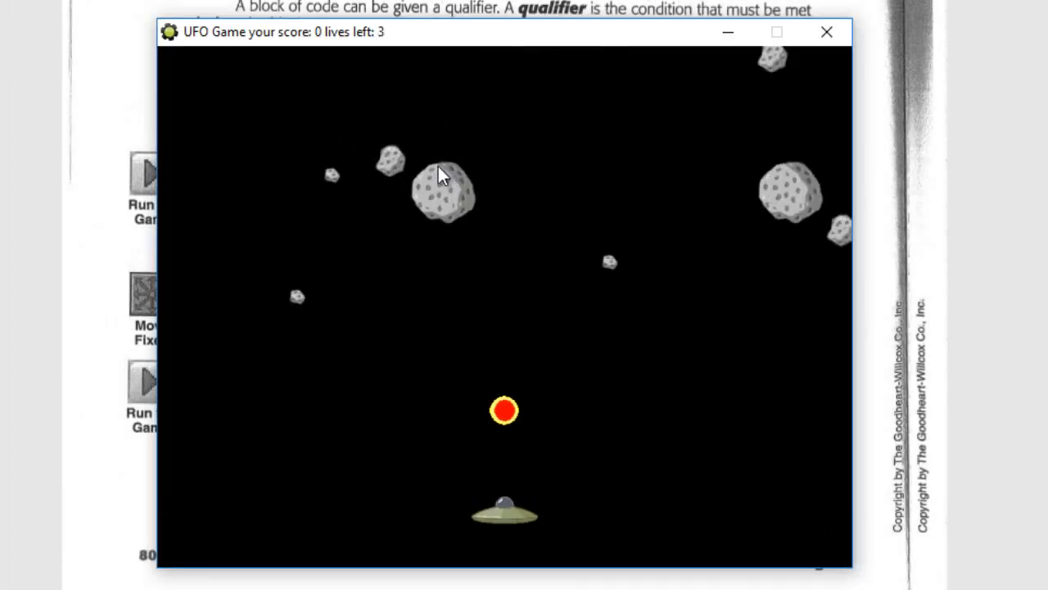
key("Right")
key("Left")
key("space")
key("space")
key("space")
key("space")
key("Right")
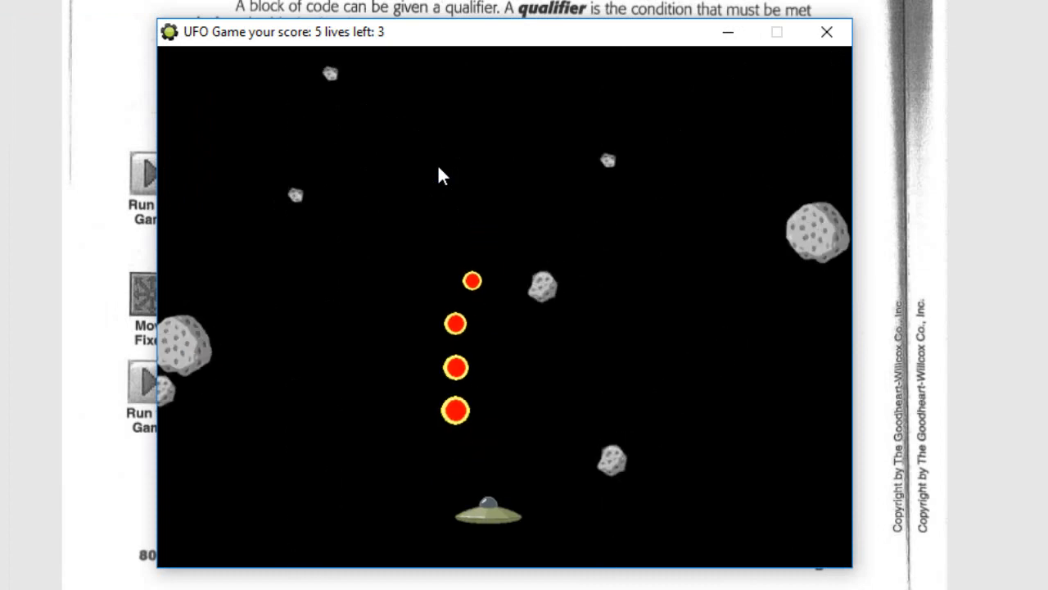
key("Left")
key("space")
key("Right")
key("Left")
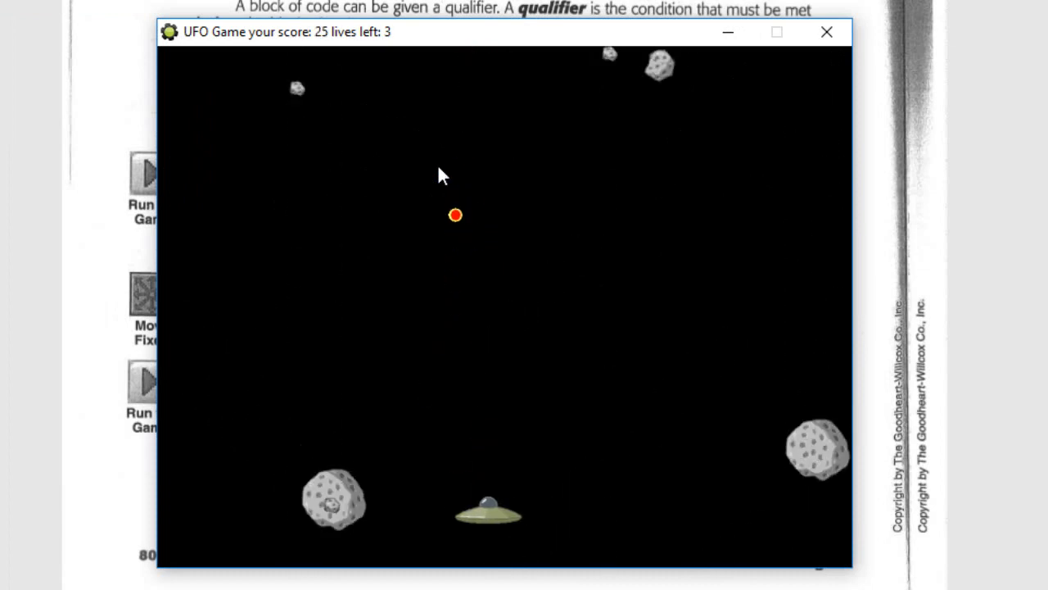
key("Right")
key("Left")
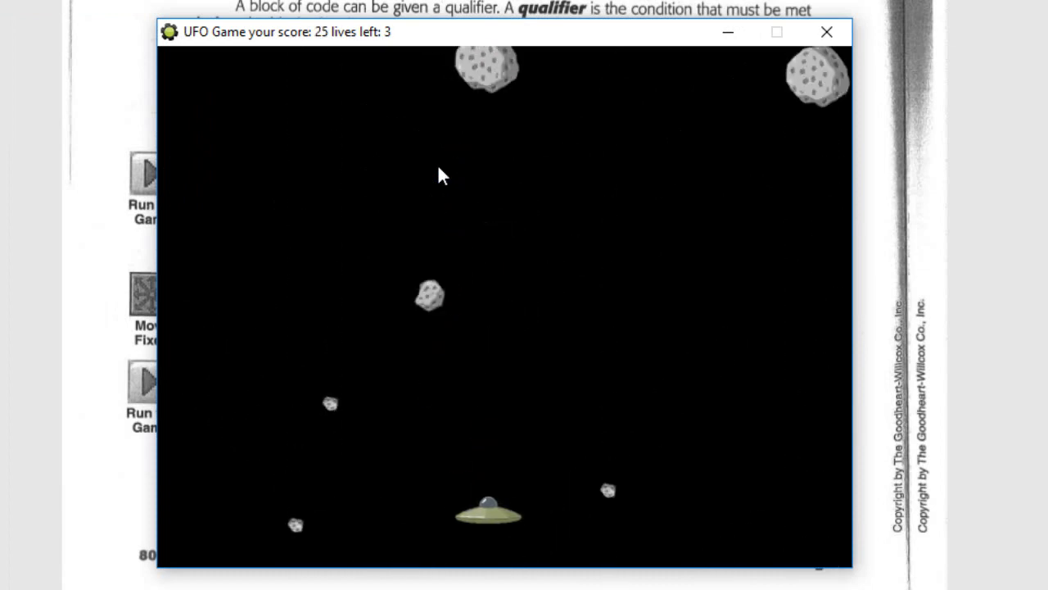
key("Right")
key("Right")
key("space")
key("space")
key("space")
key("space")
key("space")
key("space")
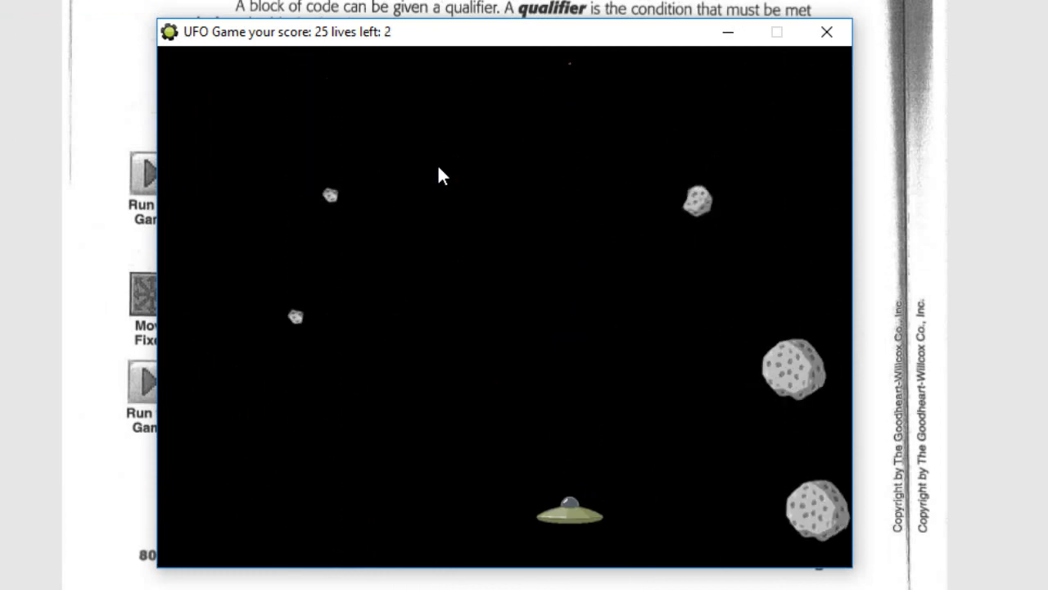
key("Left")
key("space")
key("space")
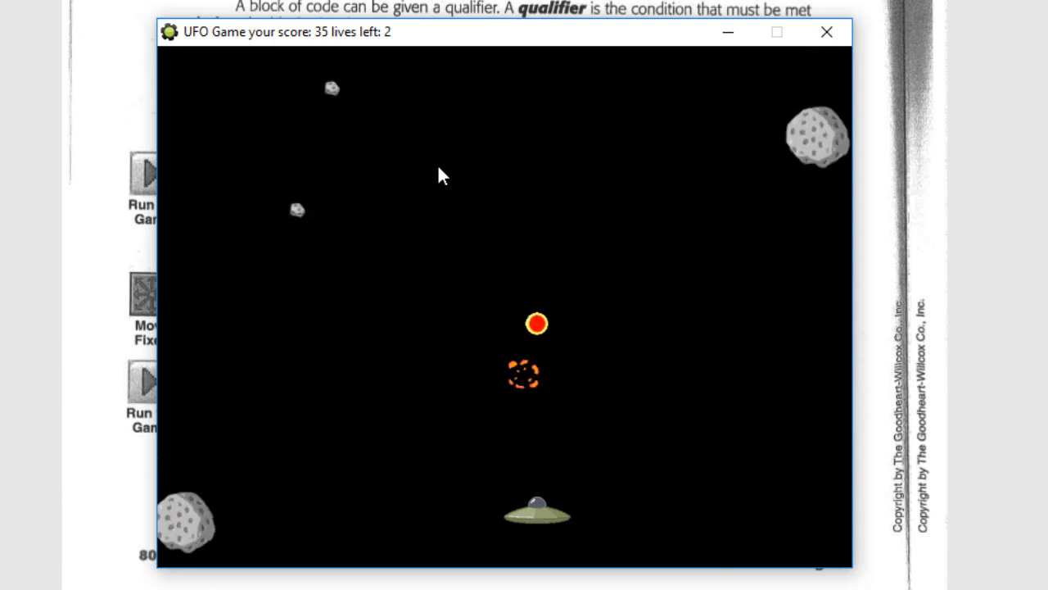
key("Right")
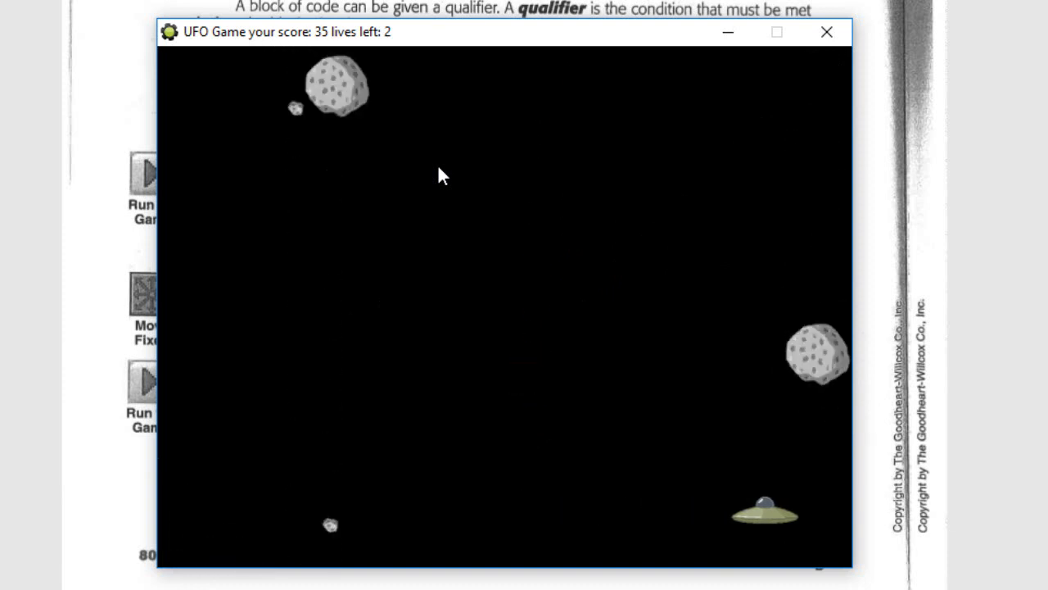
key("space")
key("Left")
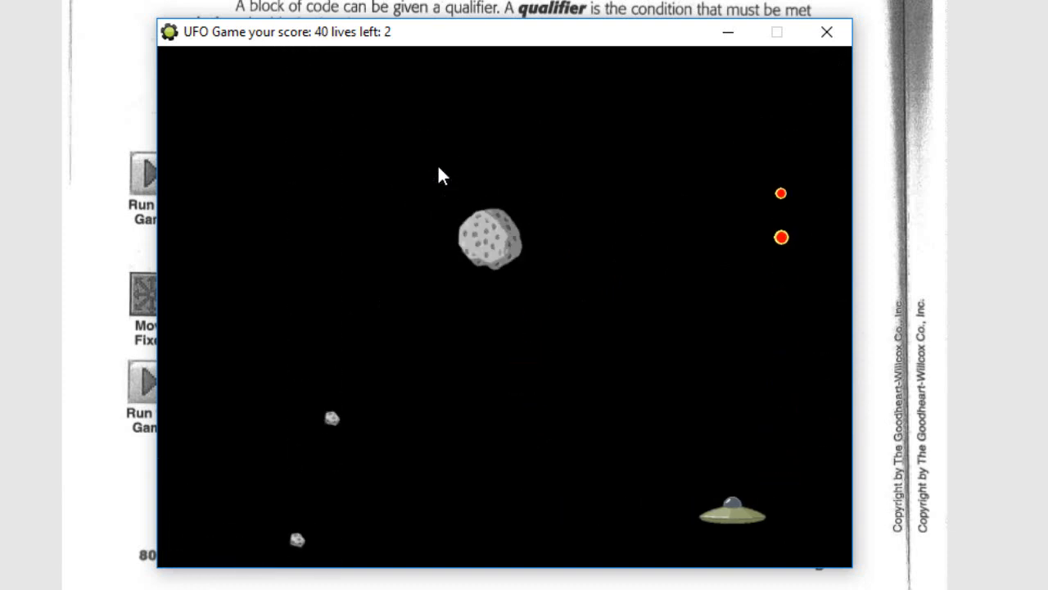
key("space")
key("space")
key("space")
key("space")
key("space")
key("space")
key("space")
key("space")
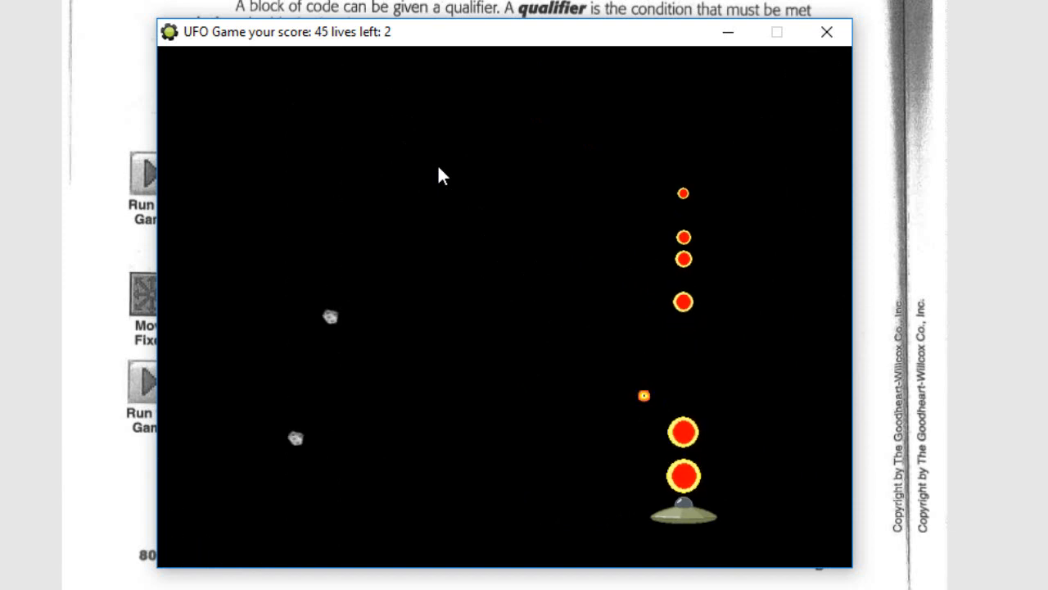
key("Left")
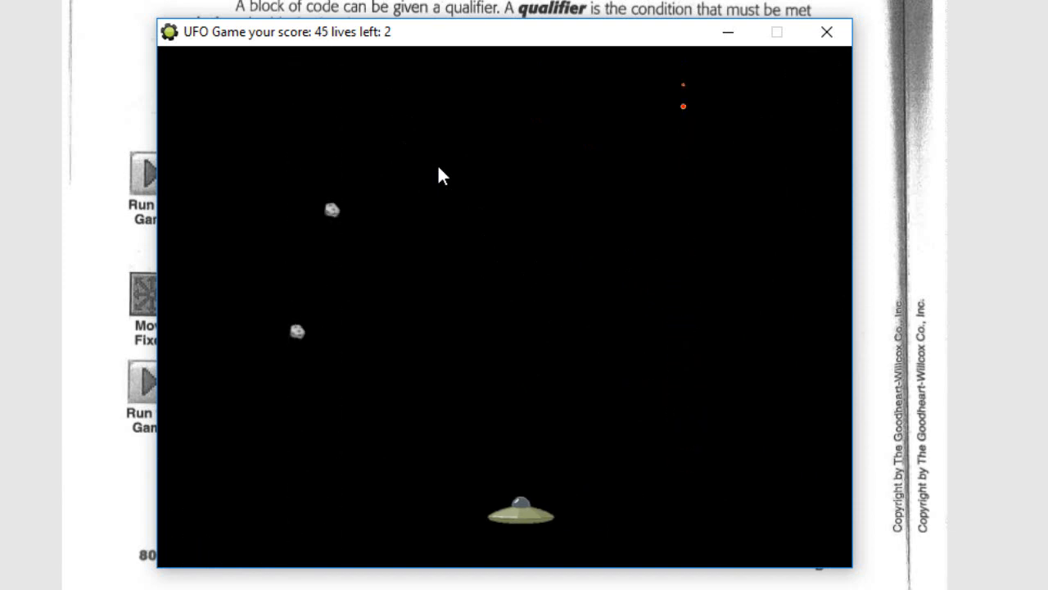
key("Left")
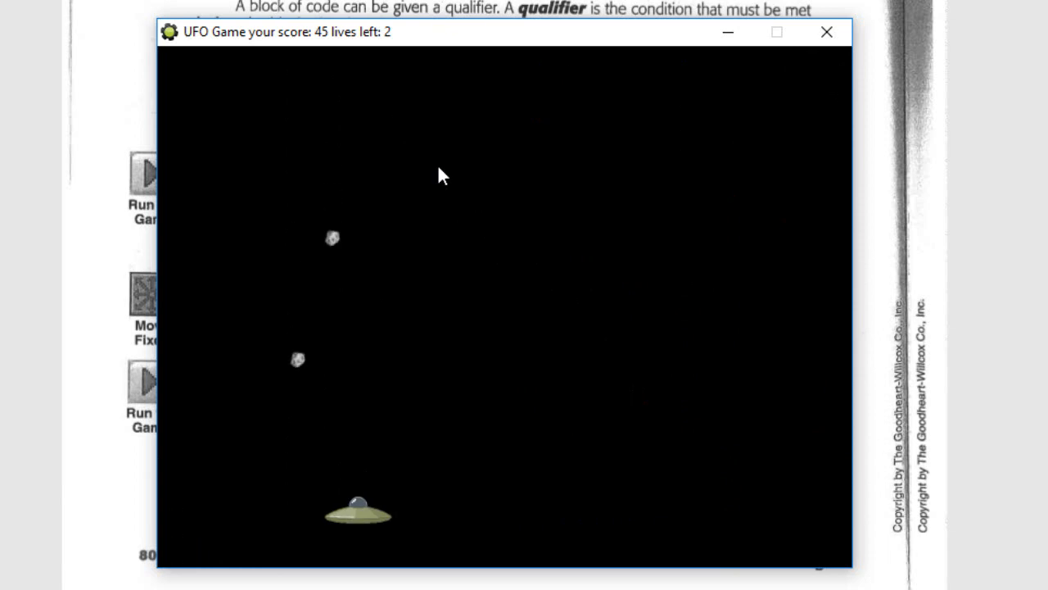
key("alt+space")
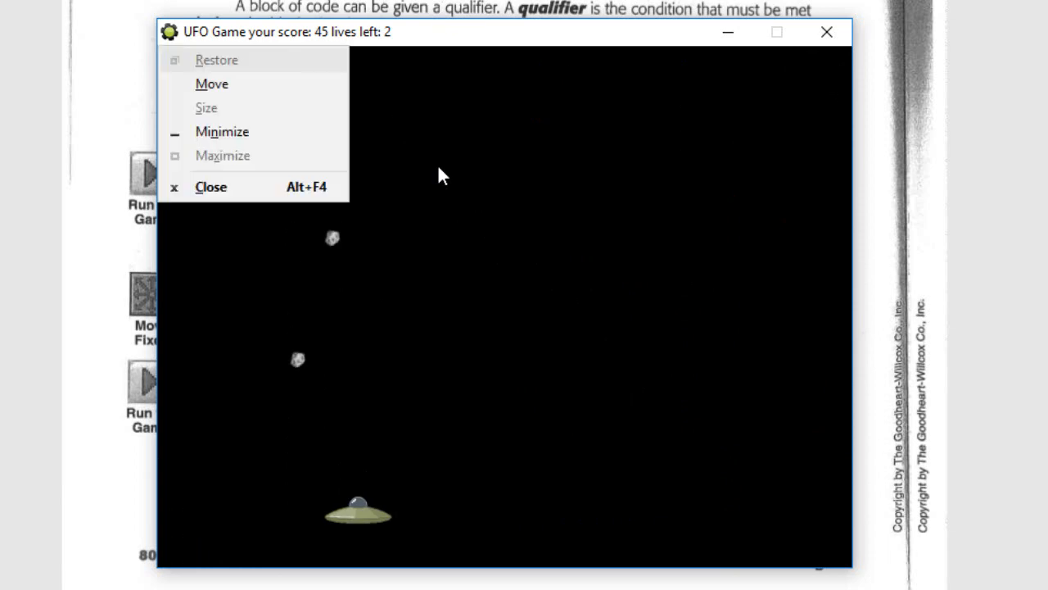
left_click(827, 34)
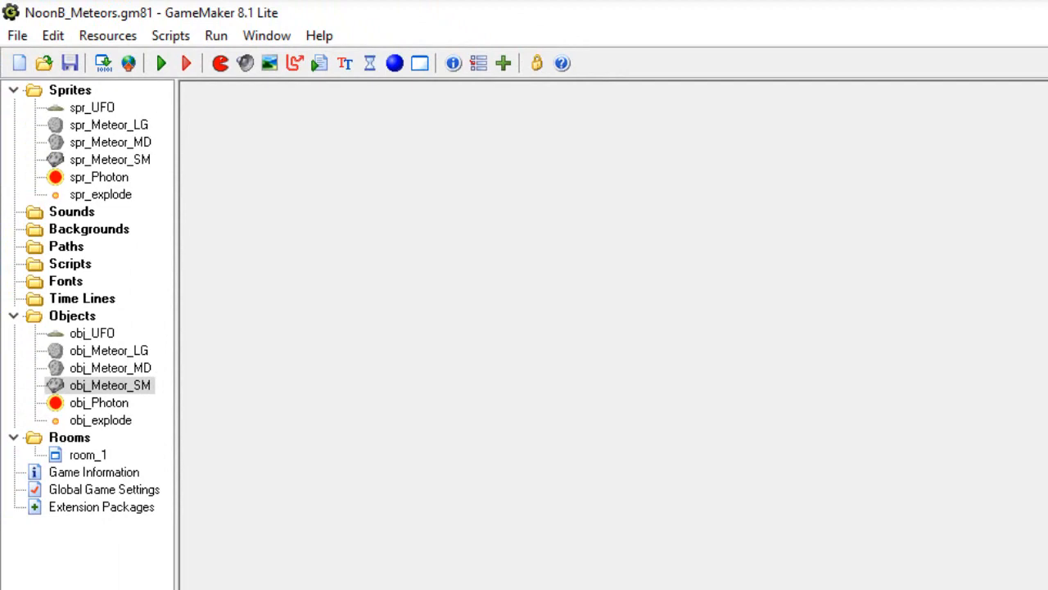
- Switch to the WBLesson5PT1.pdf workbook and read the More Meteors instructions, starting at step 170
key("alt+Tab")
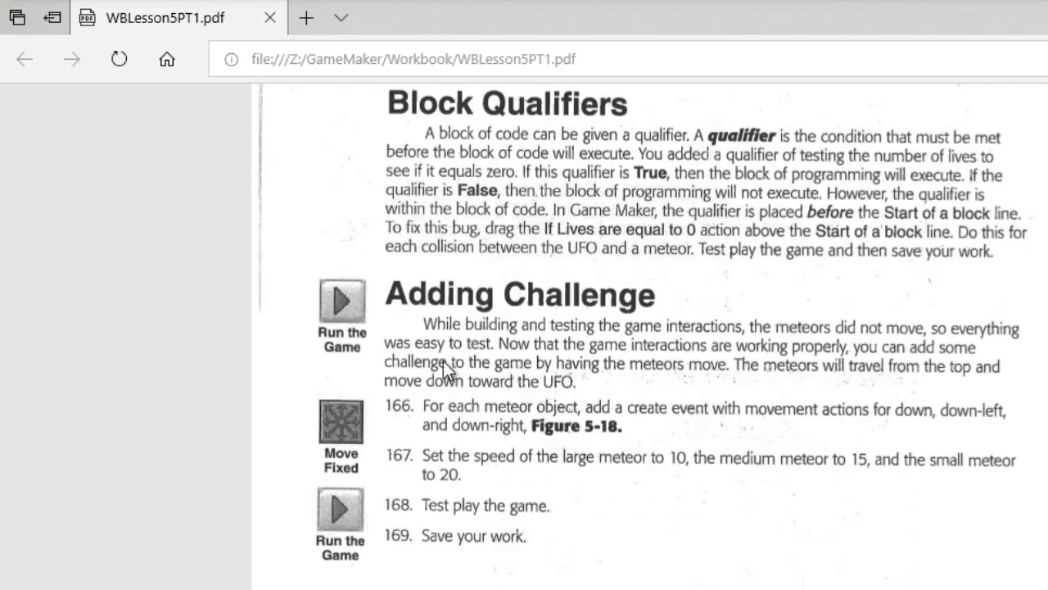
scroll(463, 358, "up", 2)
scroll(462, 358, "down", 10)
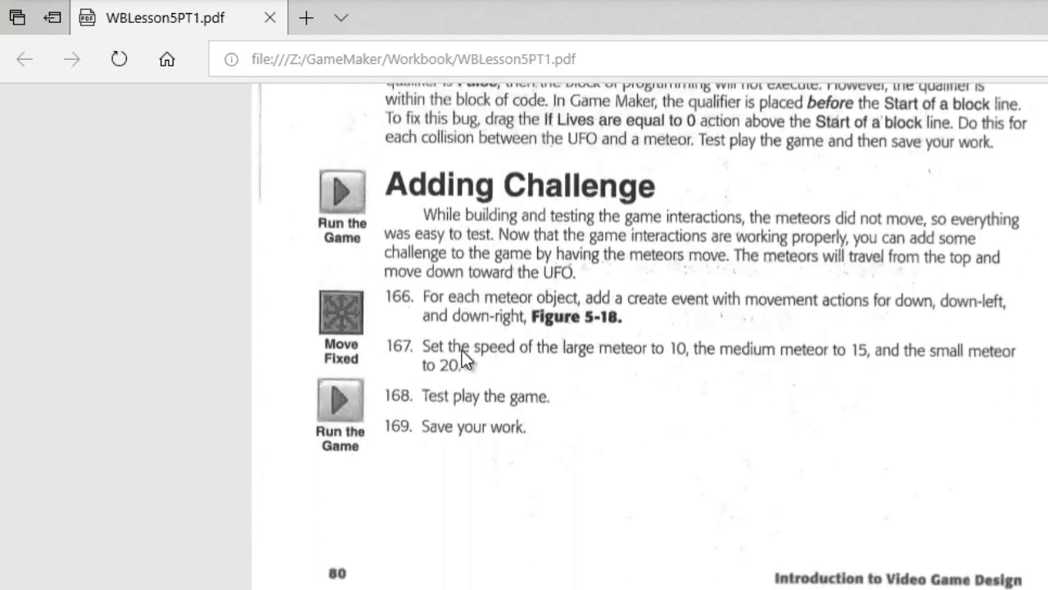
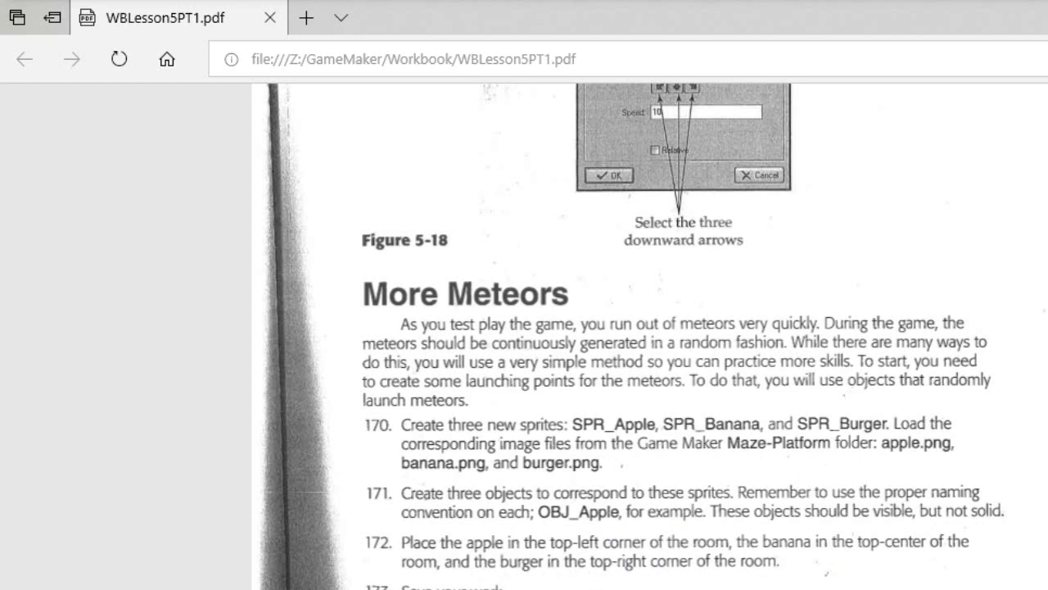
- Switch back to GameMaker and create a new sprite with the apple image from the Maze - Platform folder
key("alt+Tab")
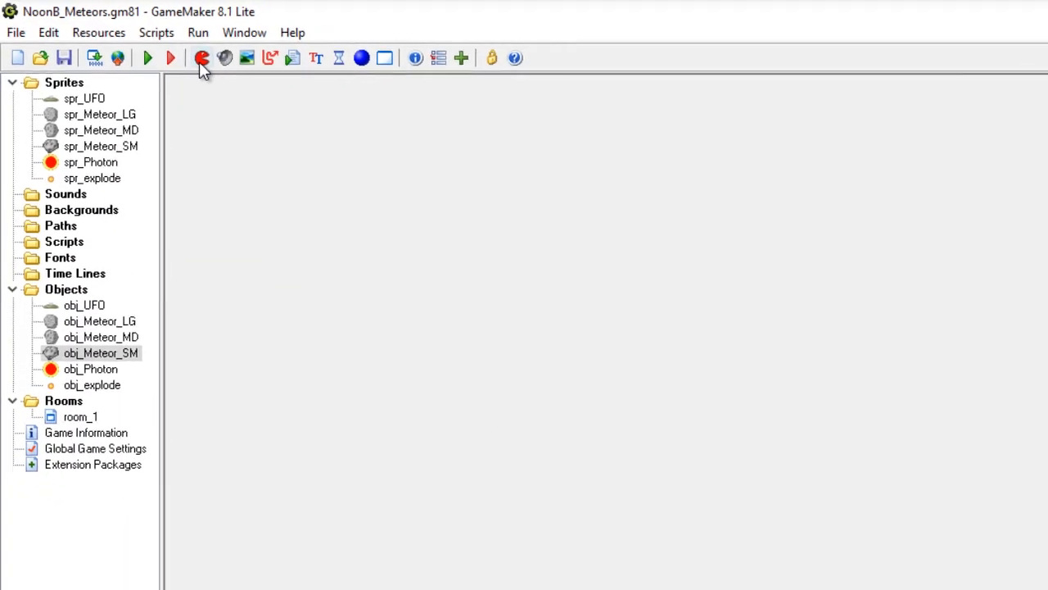
left_click(219, 63)
left_click(420, 328)
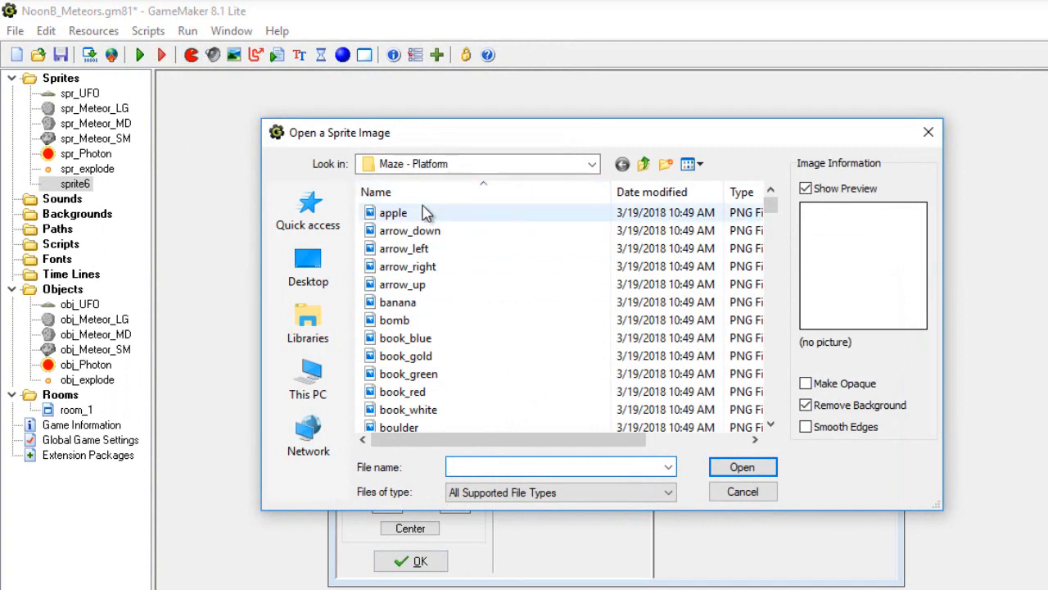
left_click(427, 213)
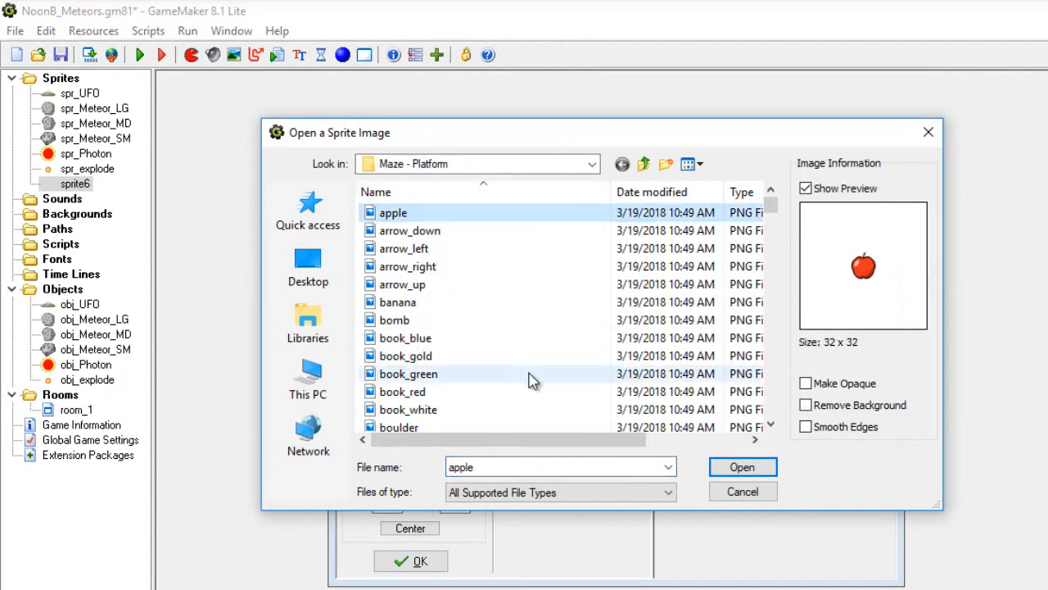
left_click(737, 468)
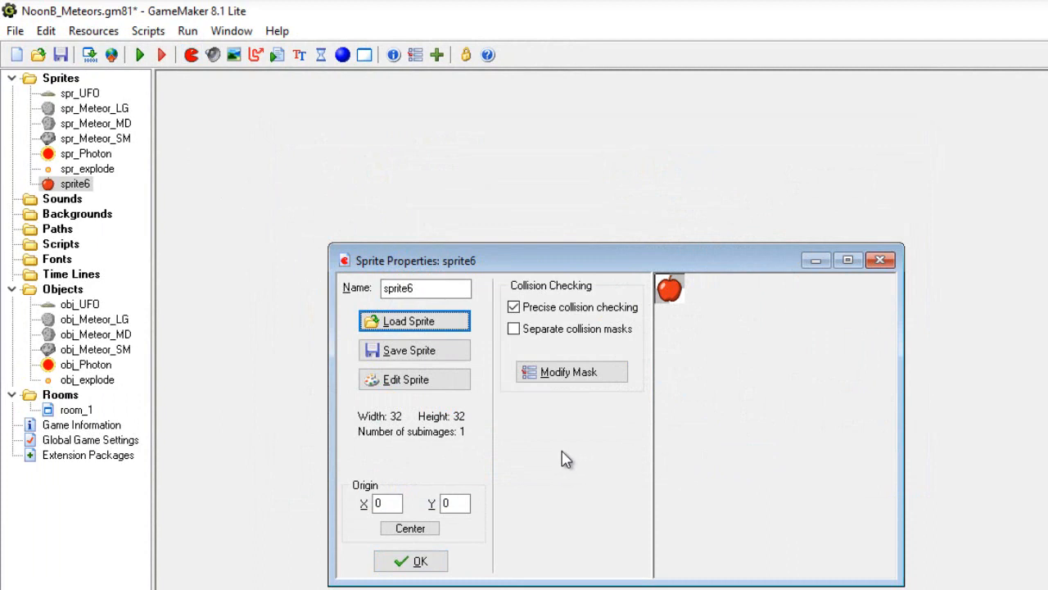
- Name the apple sprite spr_apple and accept its properties
left_click(439, 288)
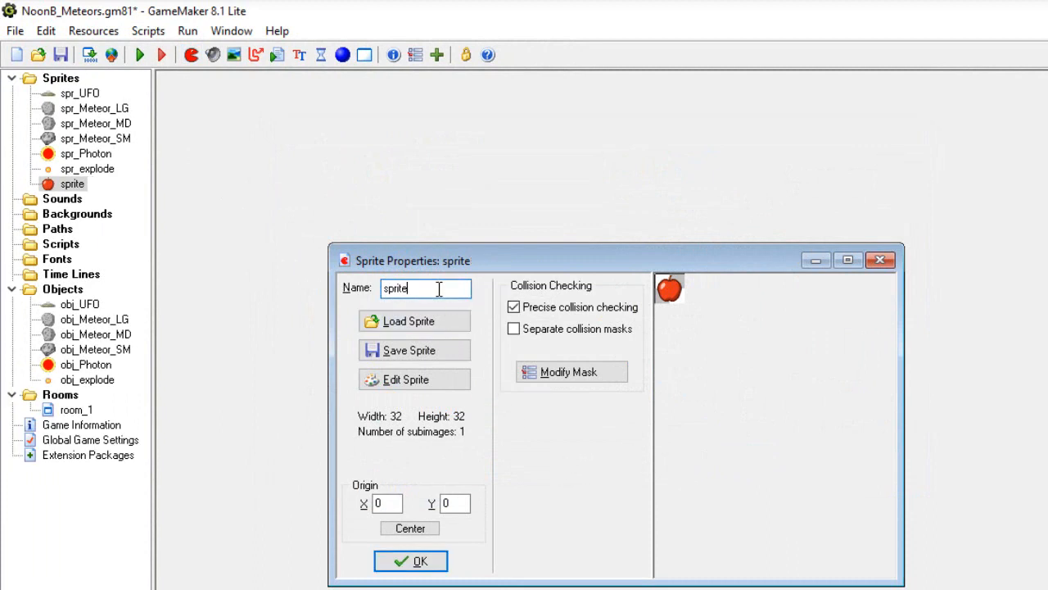
key("BackSpace")
key("BackSpace")
type("_appl")
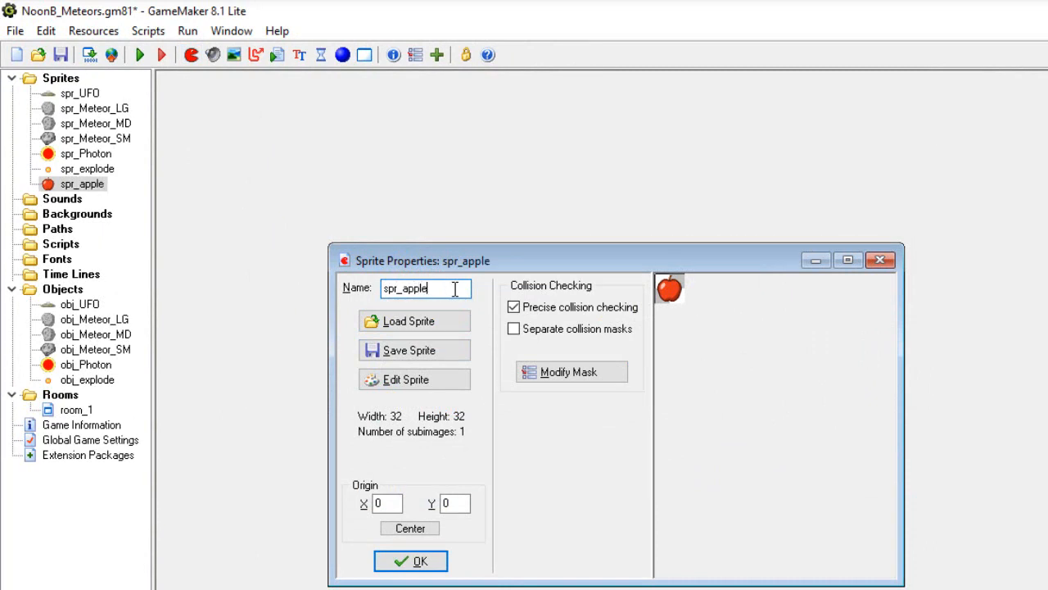
left_click(416, 561)
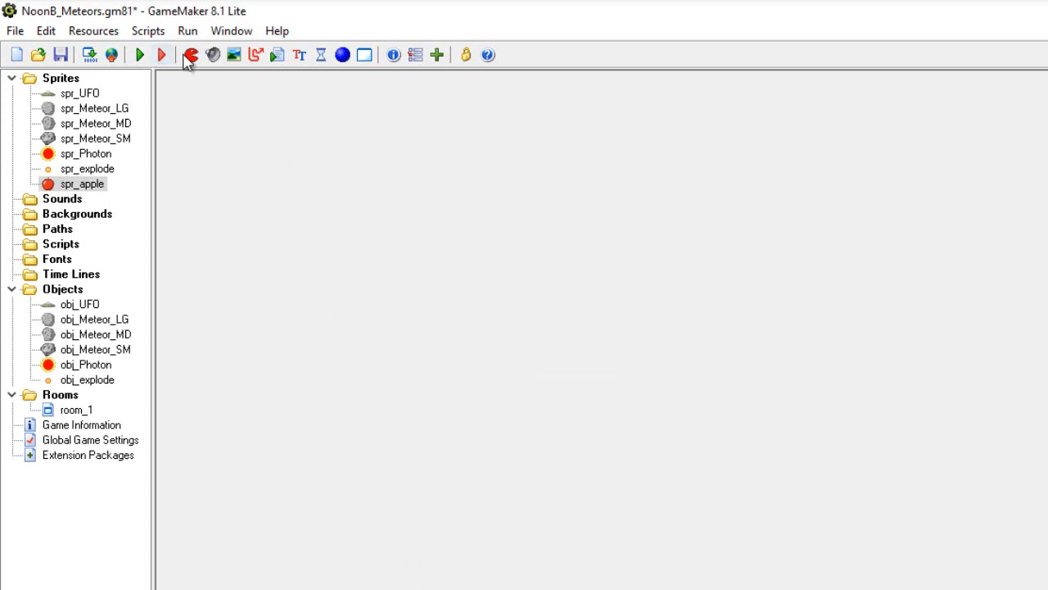
- Create a new sprite with the banana image from the Maze - Platform folder, named spr_banana, and accept it
left_click(192, 57)
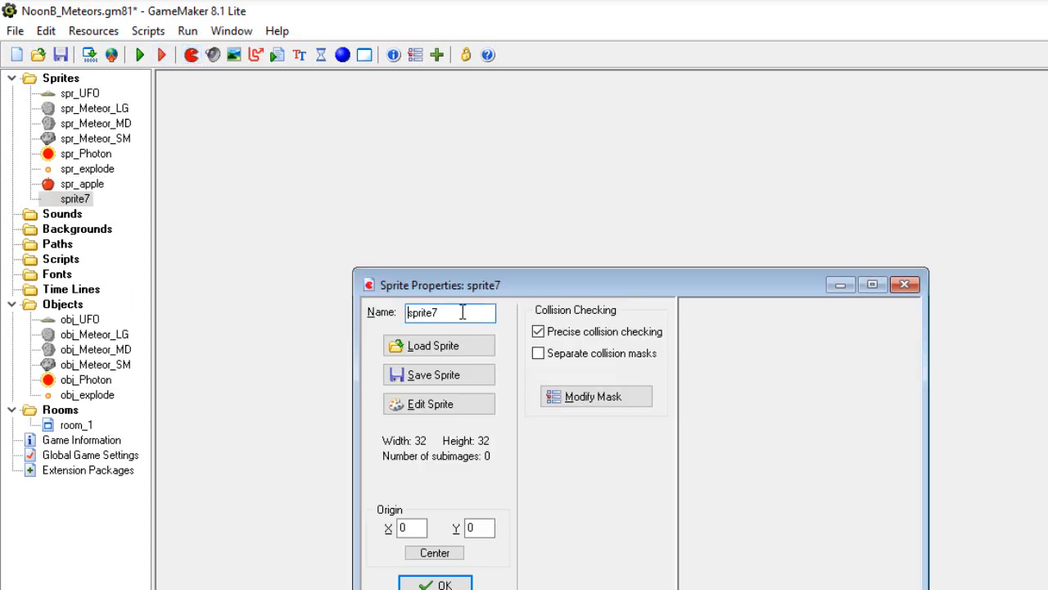
left_click(456, 348)
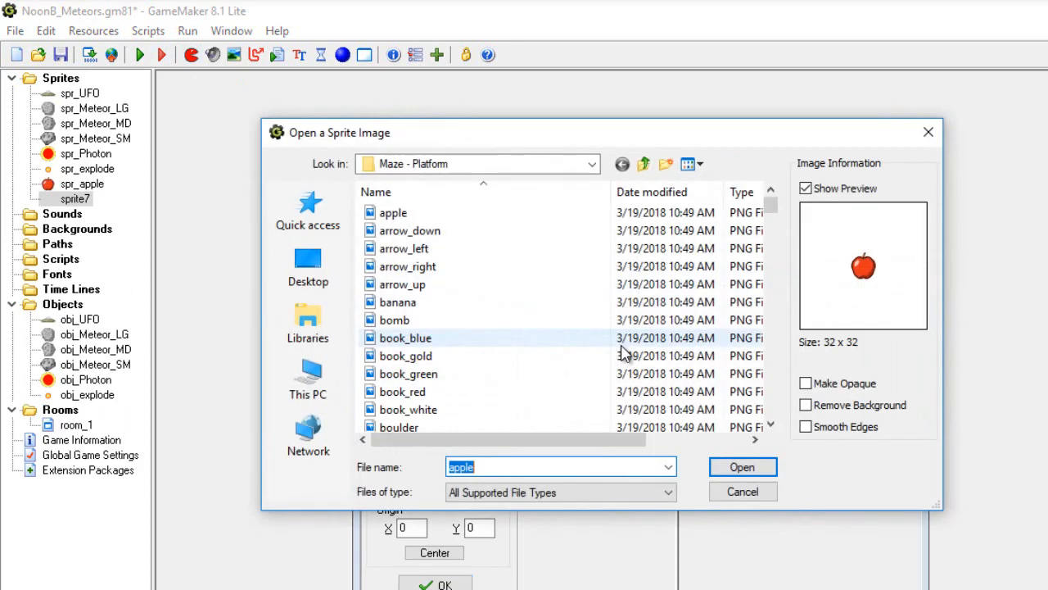
left_click(469, 303)
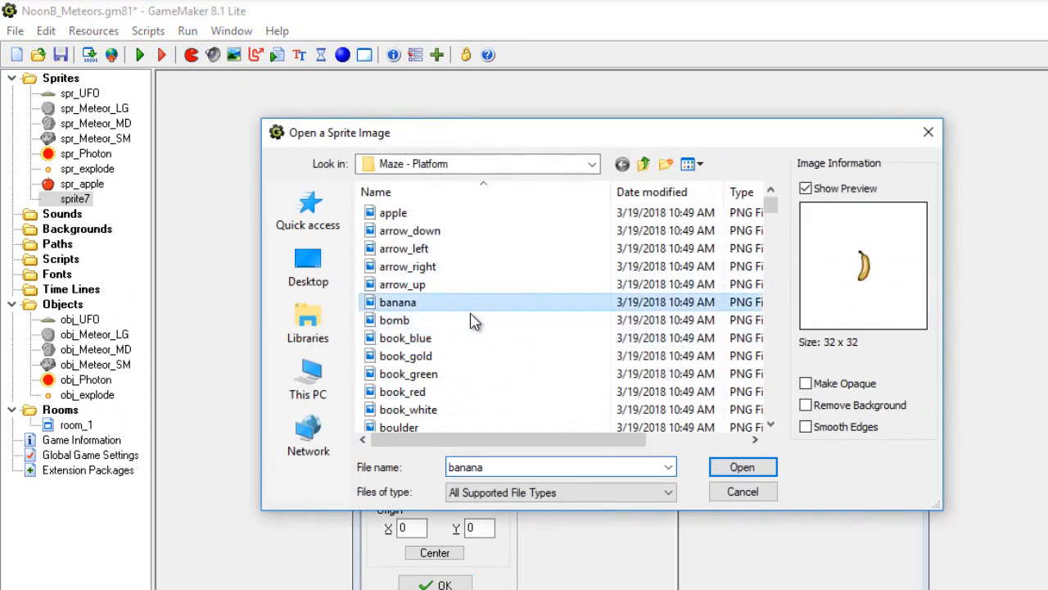
left_click(743, 469)
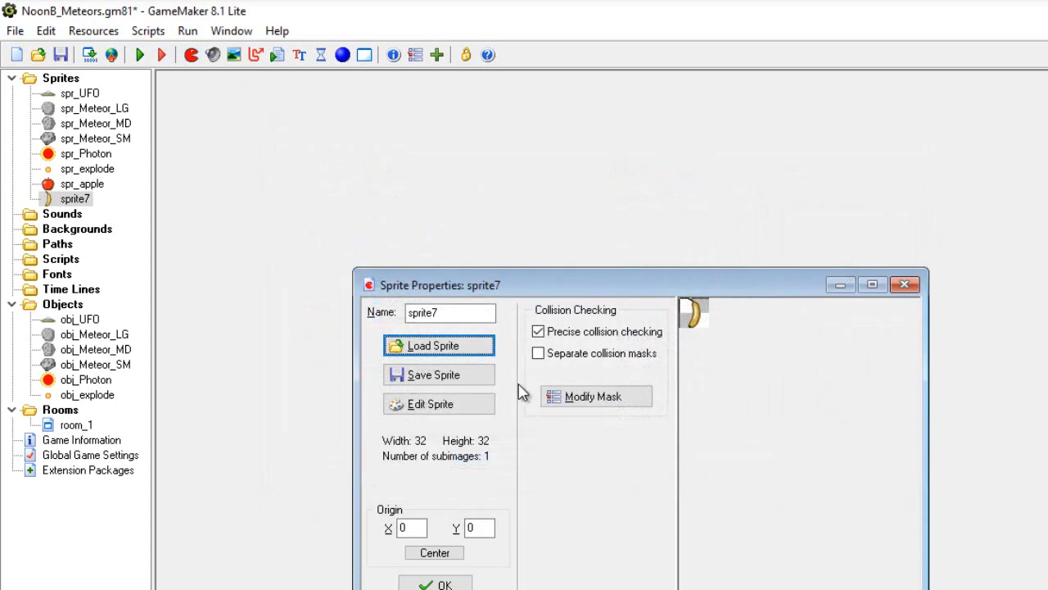
left_click(466, 314)
key("BackSpace")
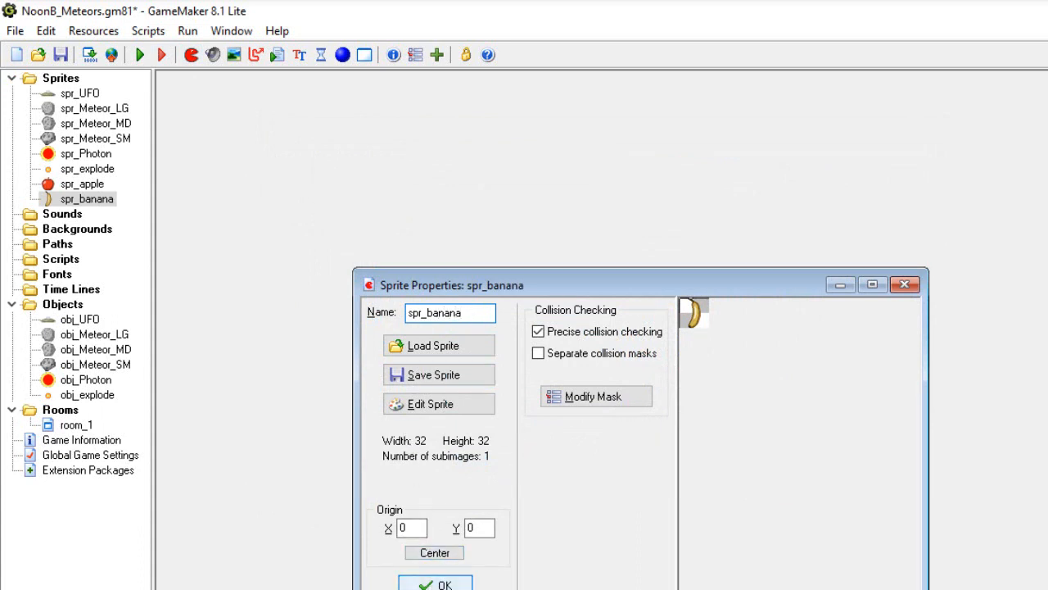
left_click(435, 584)
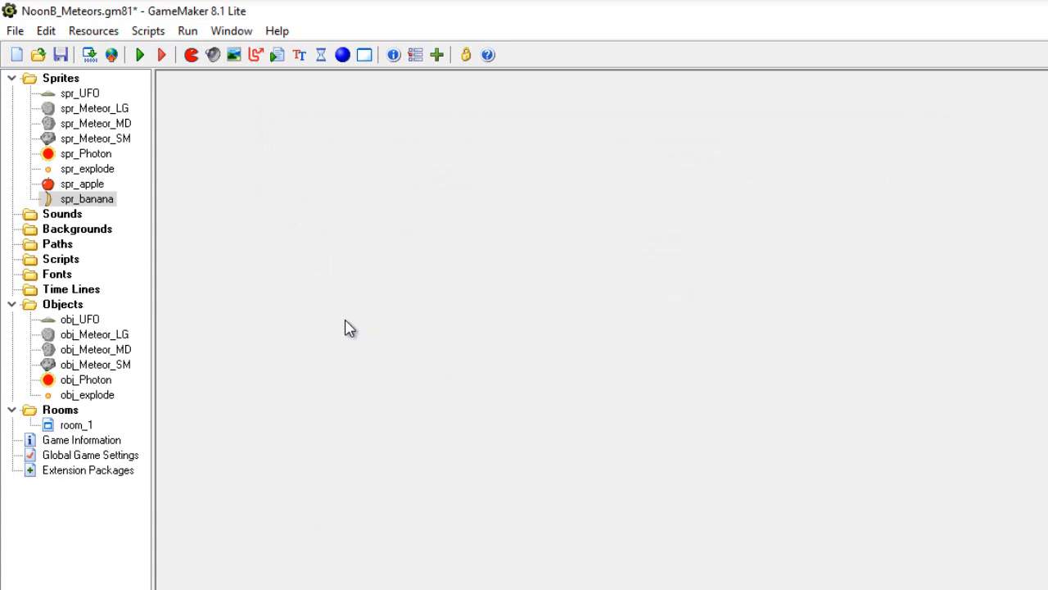
- Create a third new sprite and load the burger image from the Maze - Platform folder
left_click(190, 55)
left_click(239, 150)
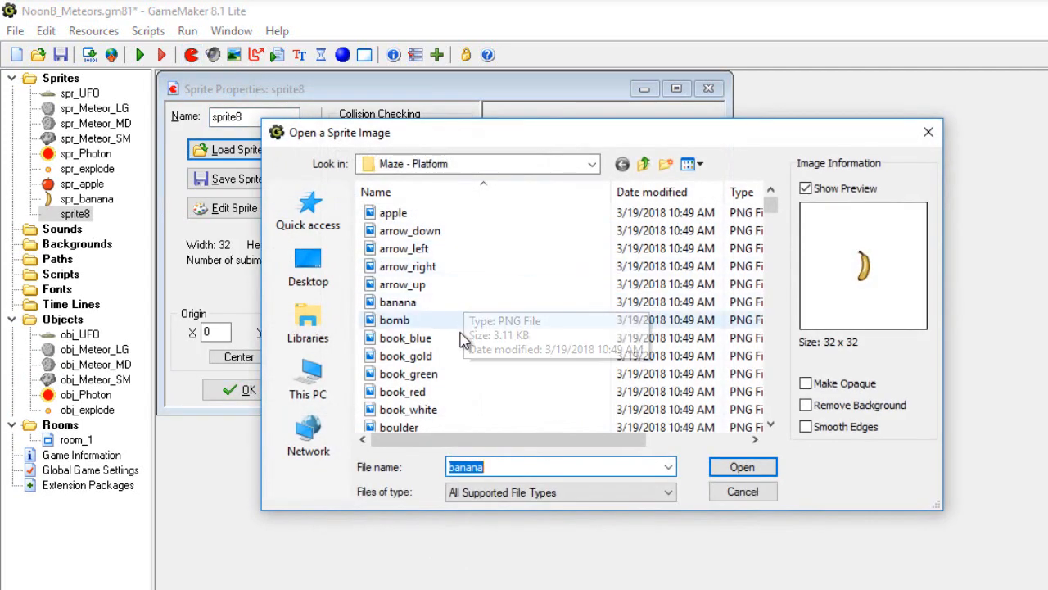
scroll(442, 336, "down", 1)
scroll(466, 348, "down", 2)
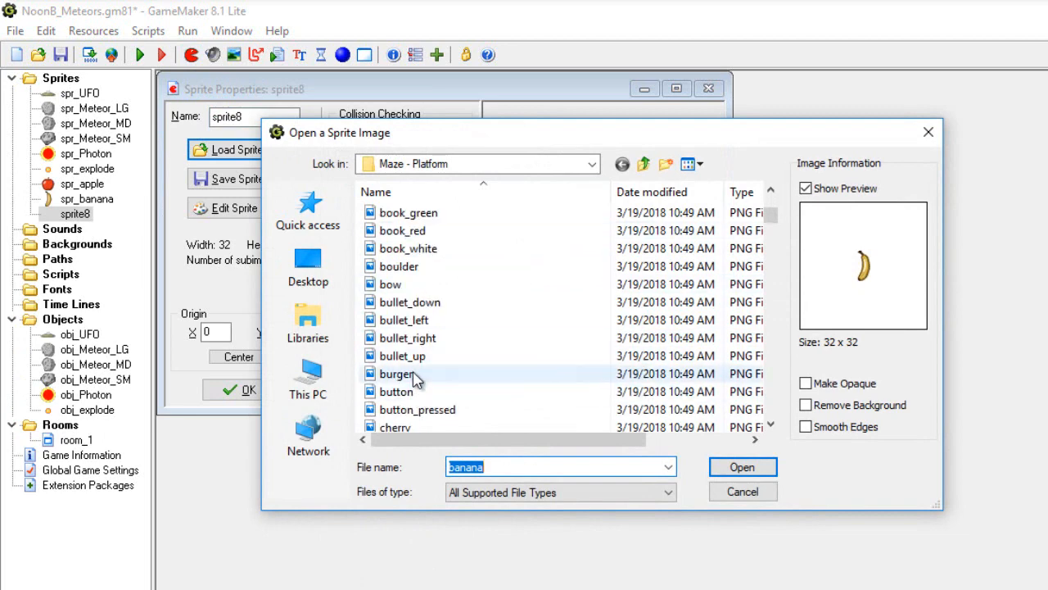
left_click(412, 374)
left_click(743, 466)
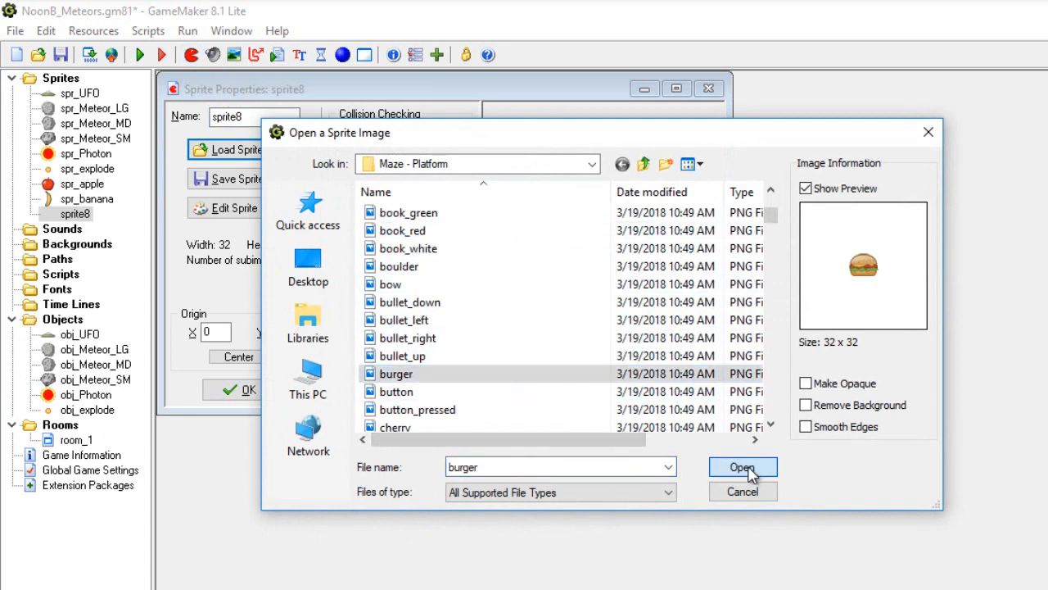
- Name the burger sprite spr_burger and accept its properties
left_click(279, 120)
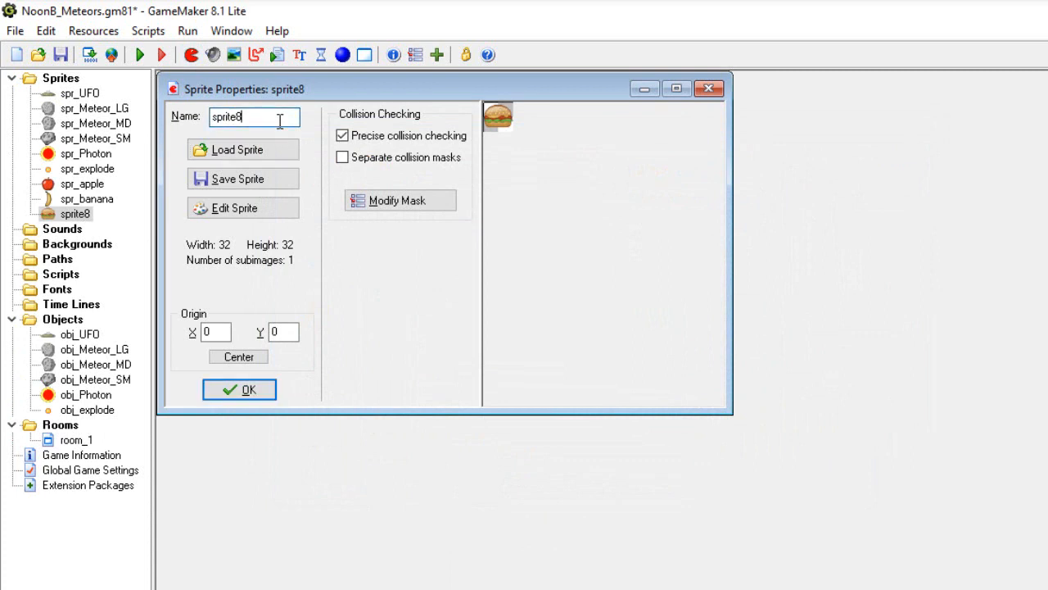
key("BackSpace")
key("BackSpace")
key("BackSpace")
type("_burger")
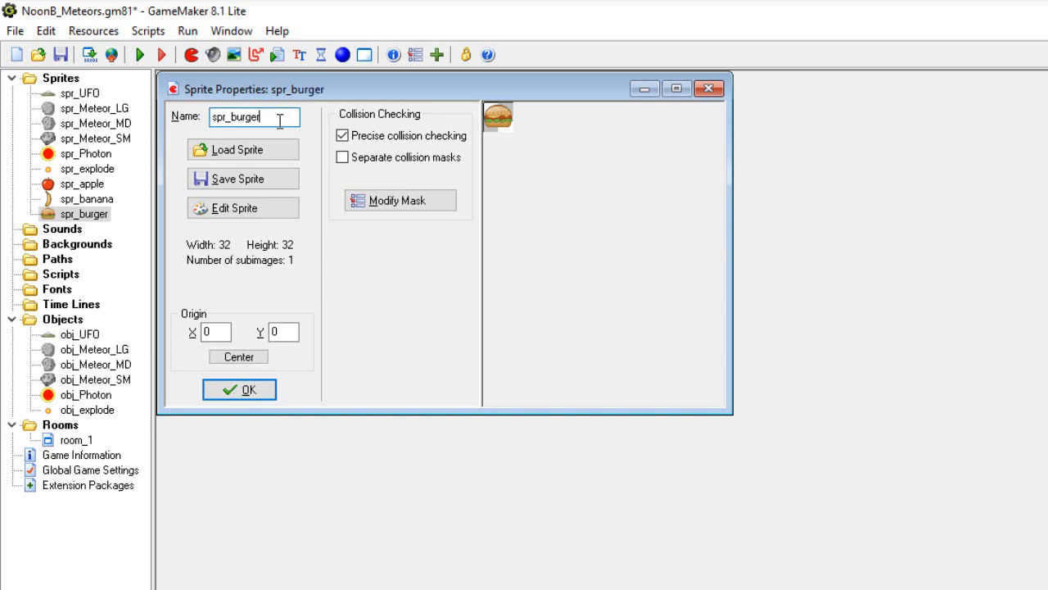
left_click(230, 393)
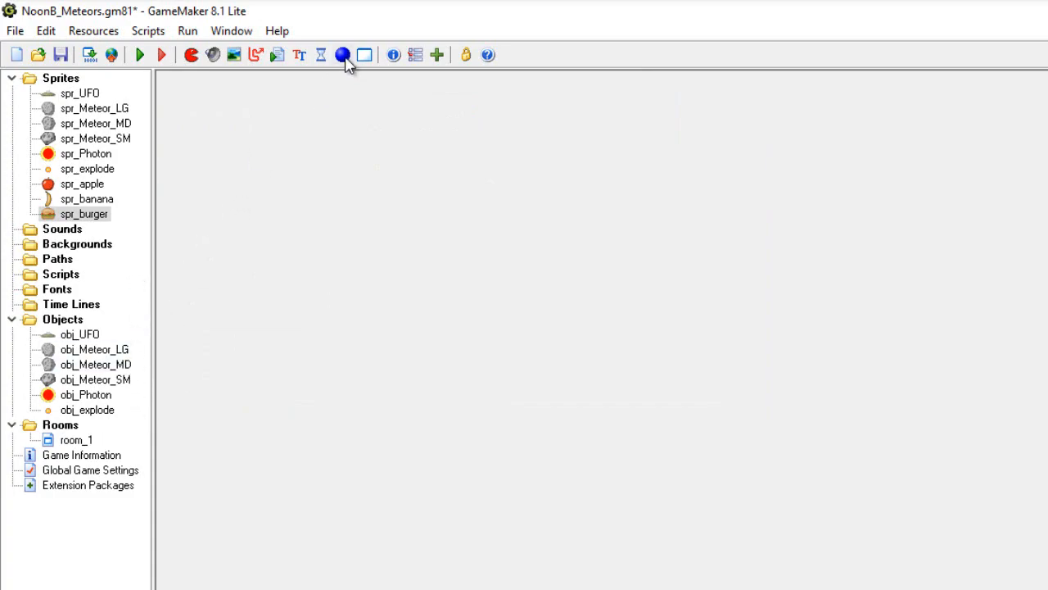
- Create a new object with the spr_apple sprite, name it obj_apple, and accept its properties
left_click(344, 55)
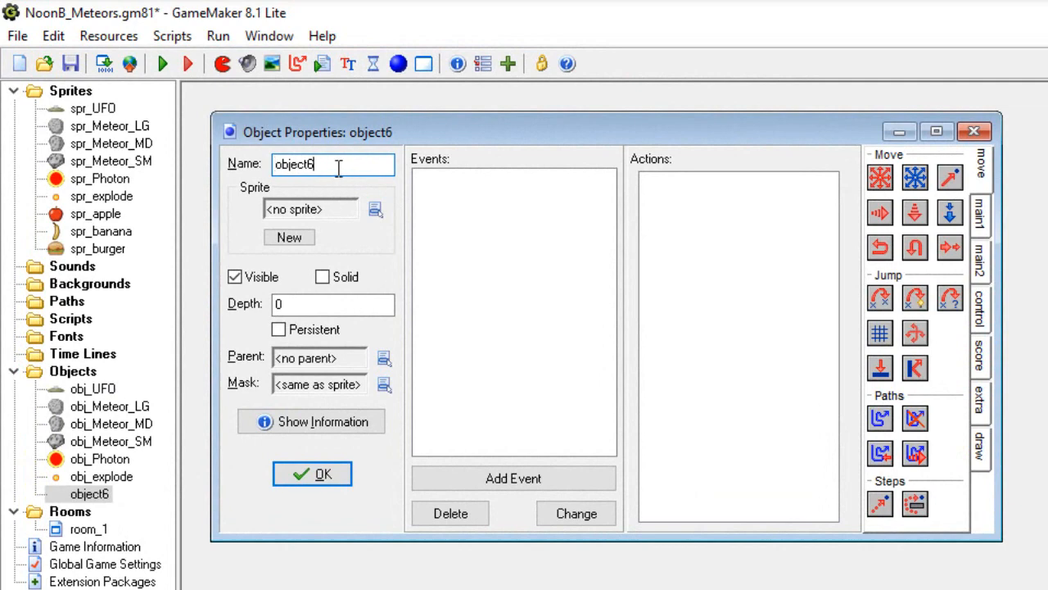
left_click(375, 209)
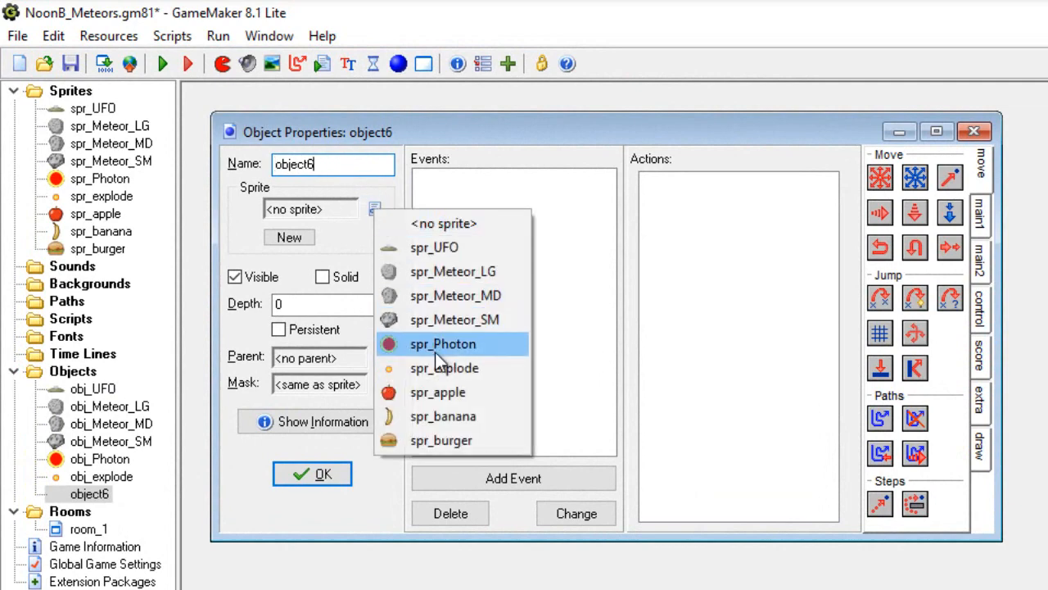
left_click(437, 392)
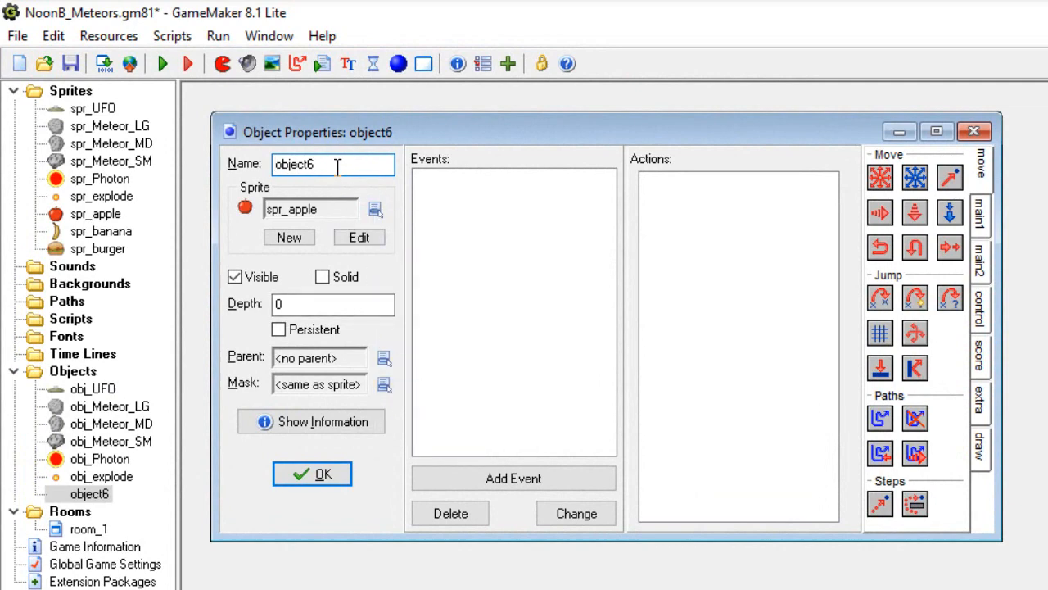
left_click(336, 165)
key("BackSpace")
key("BackSpace")
key("BackSpace")
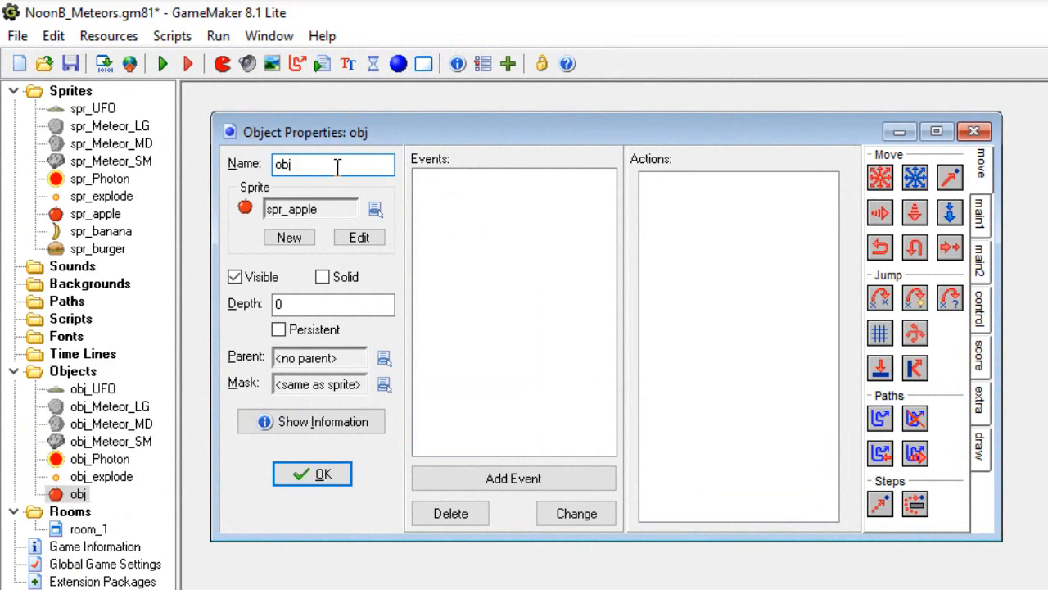
type("_app")
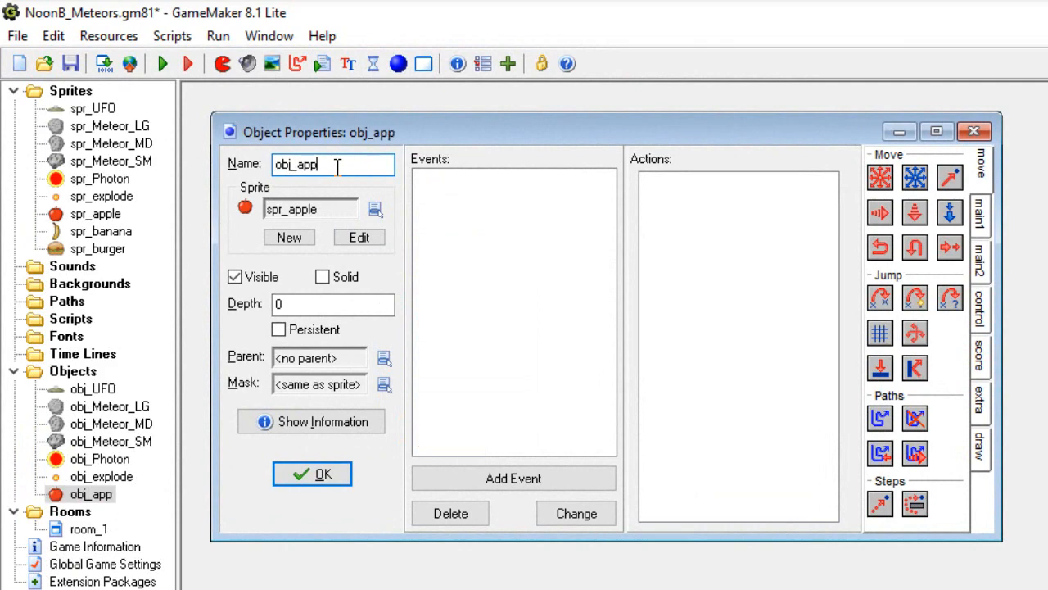
type("le")
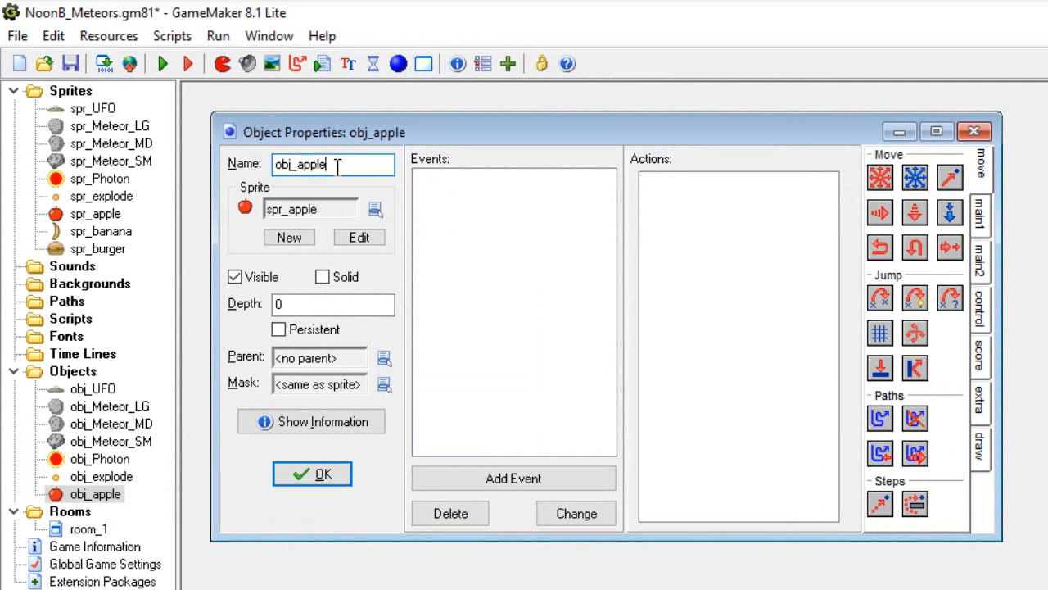
left_click(311, 474)
- Create a second object named obj_banana, assign it the spr_banana sprite, and accept its properties
left_click(398, 64)
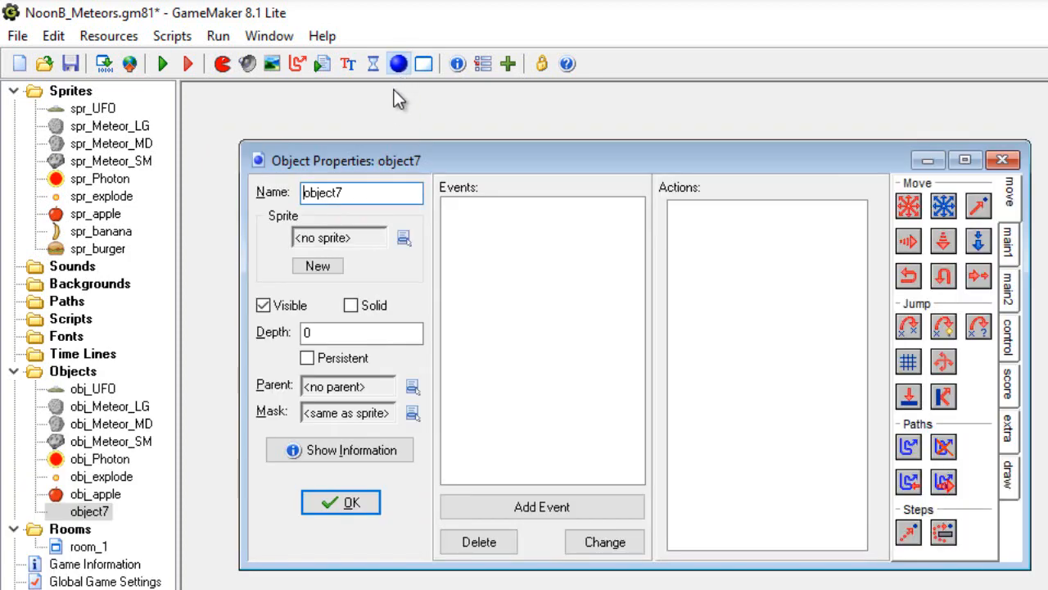
key("BackSpace")
key("BackSpace")
key("BackSpace")
key("BackSpace")
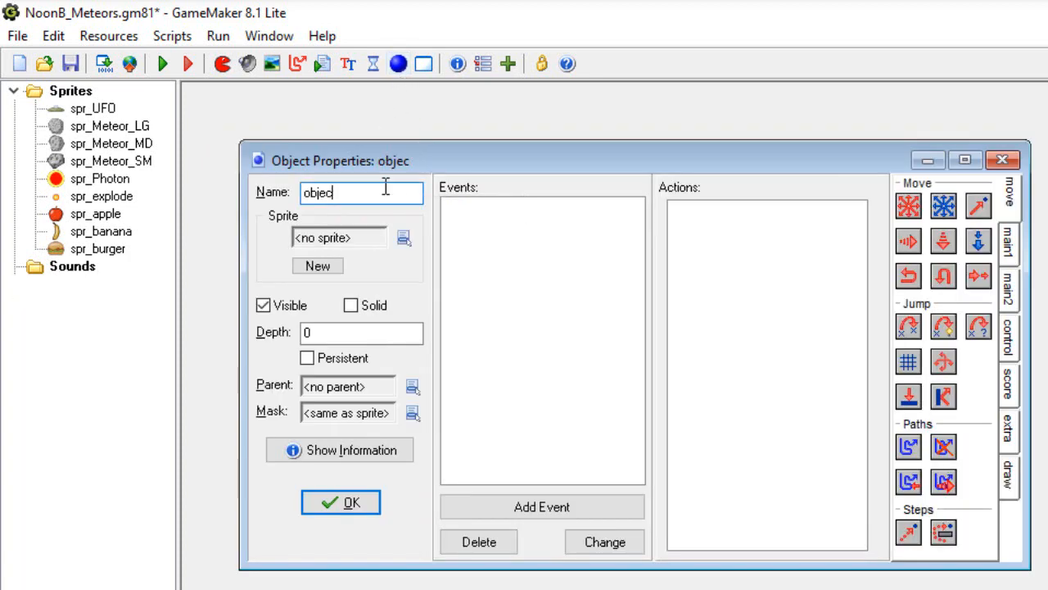
type("_")
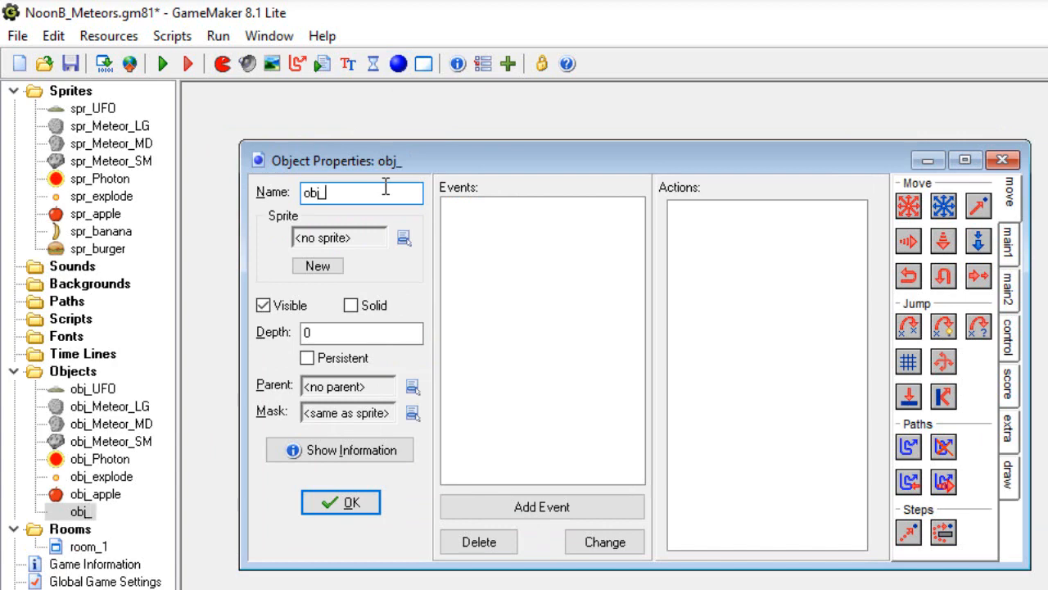
type("bana")
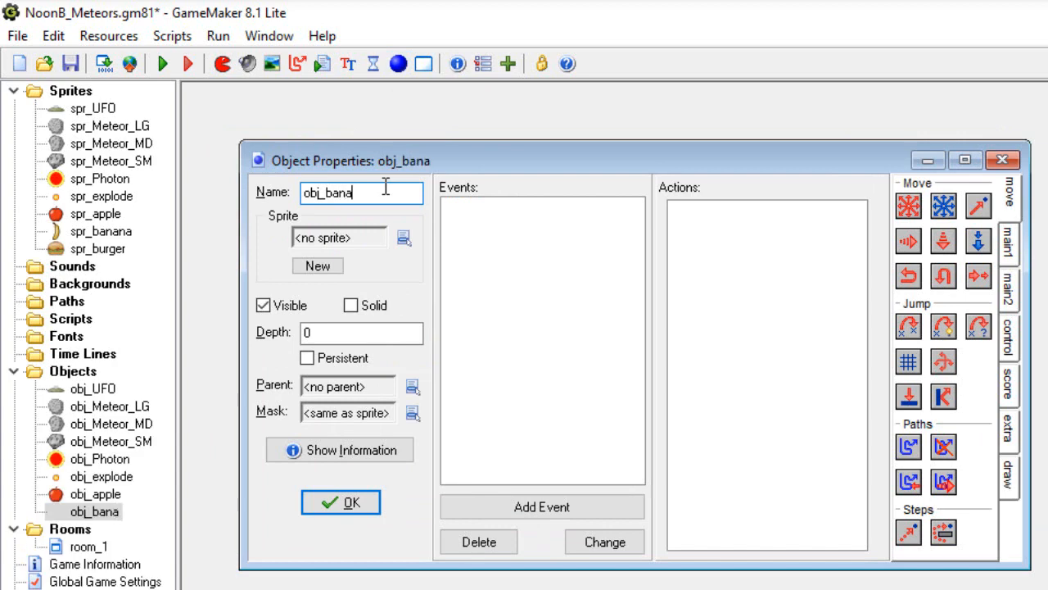
type("na")
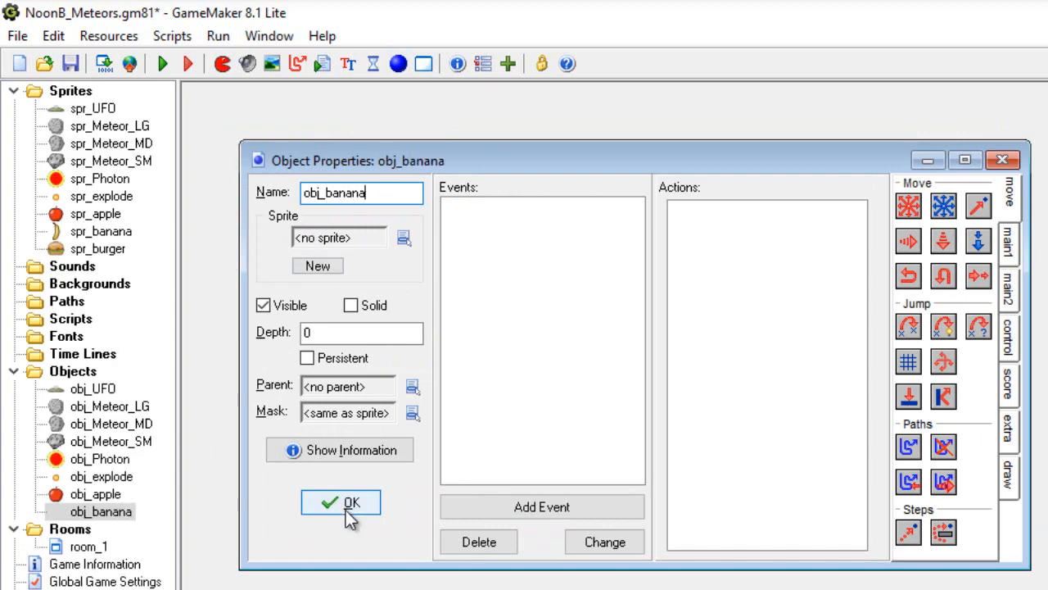
left_click(403, 237)
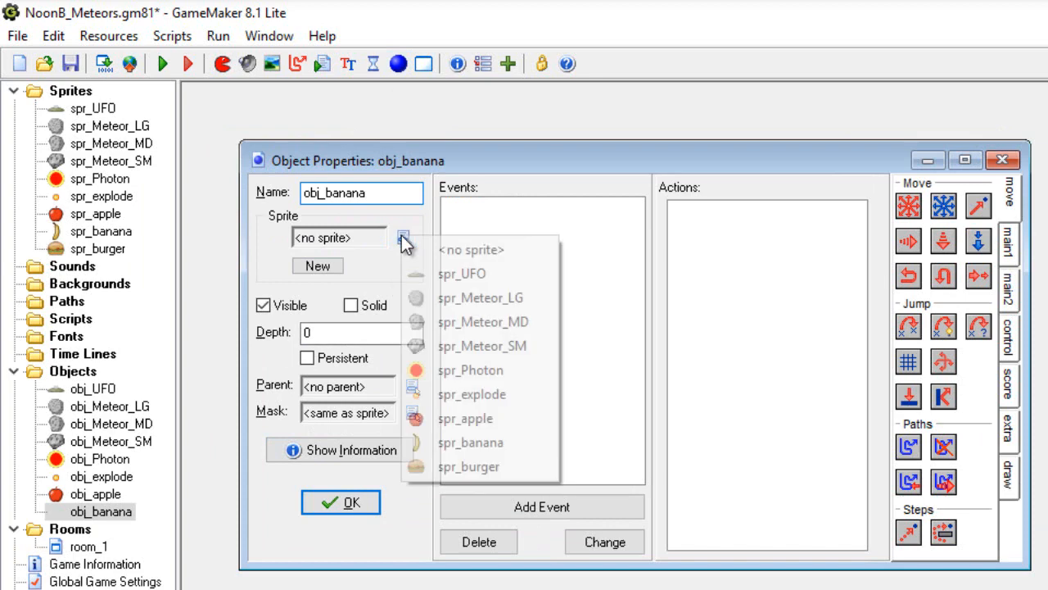
left_click(457, 444)
left_click(354, 501)
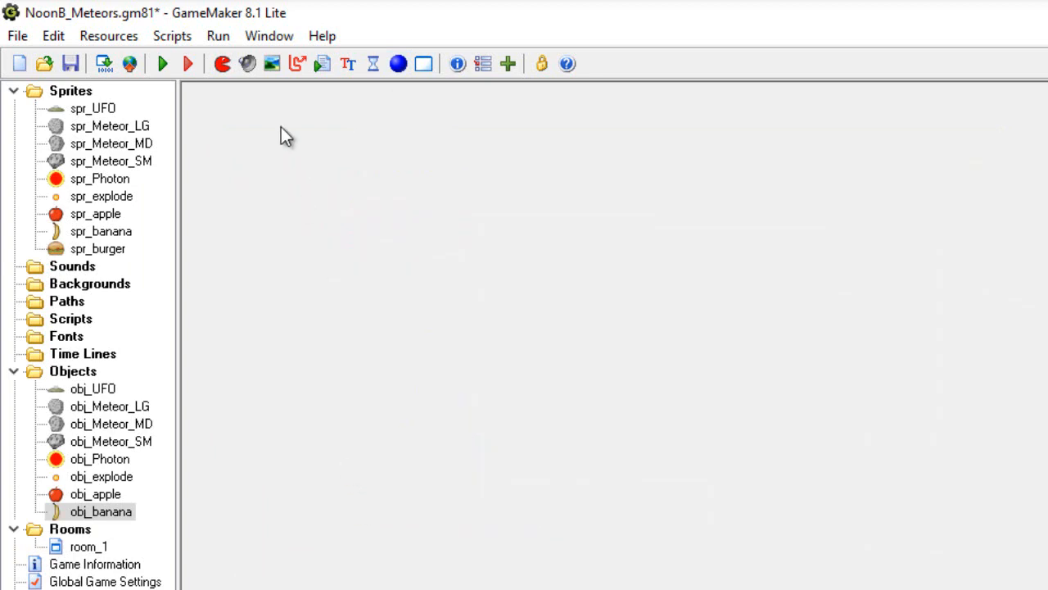
- Create a third object named obj_burger, assign it the spr_burger sprite, and accept its properties
left_click(400, 66)
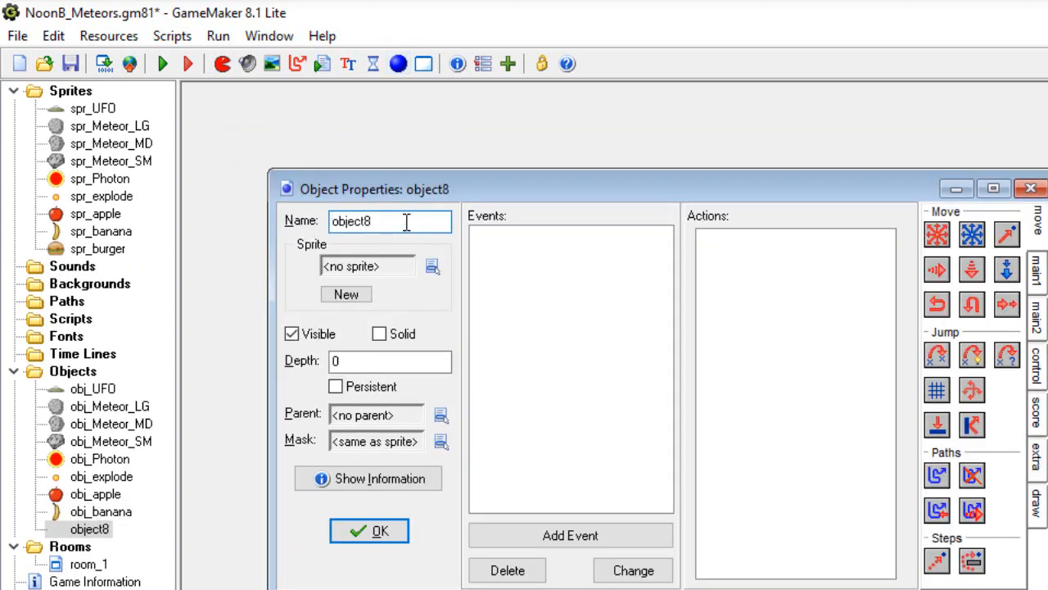
key("BackSpace")
key("BackSpace")
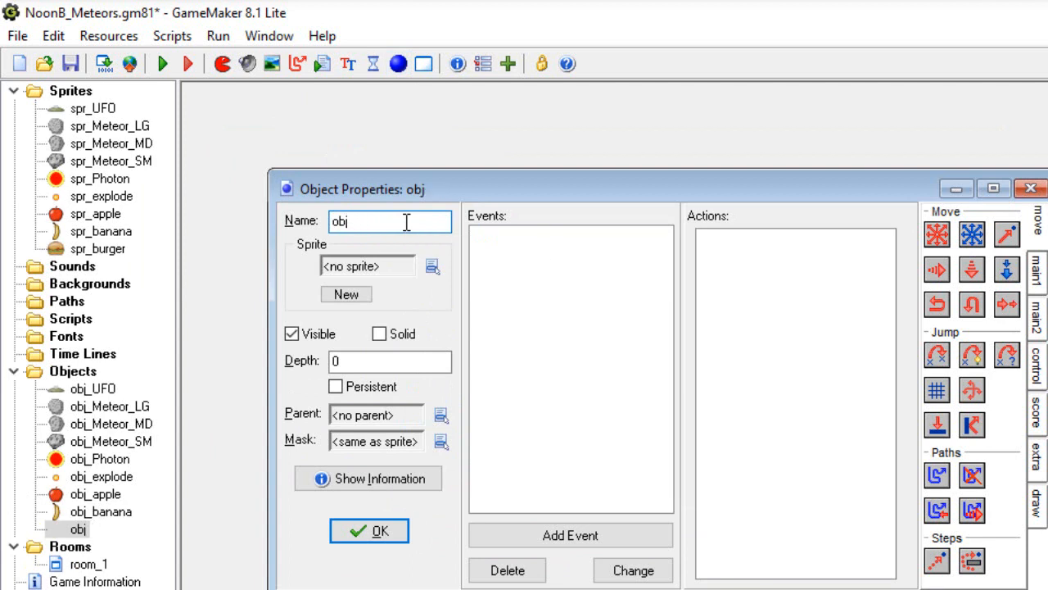
type("_burger")
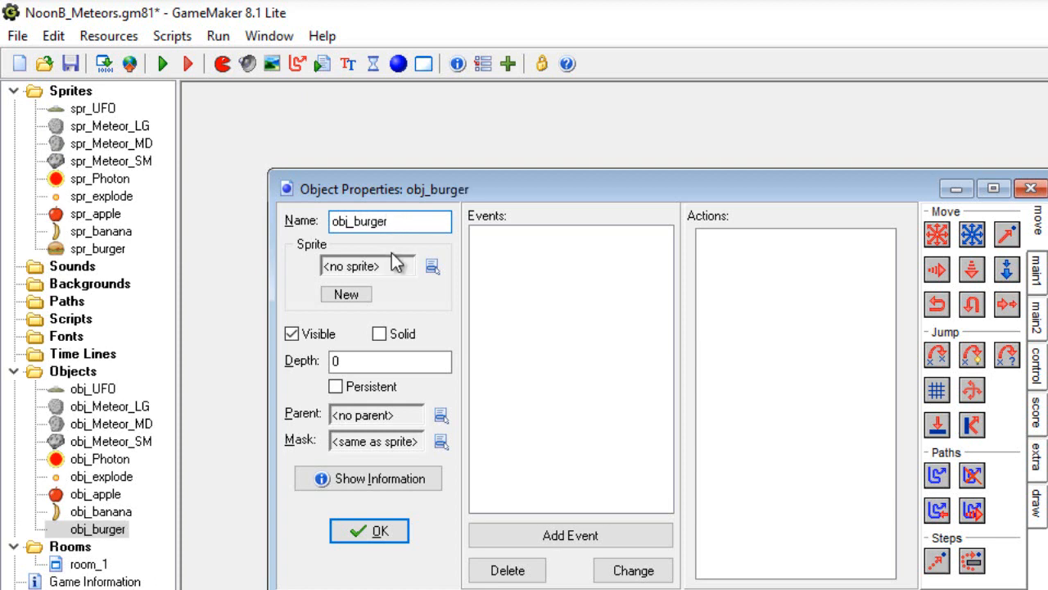
left_click(433, 267)
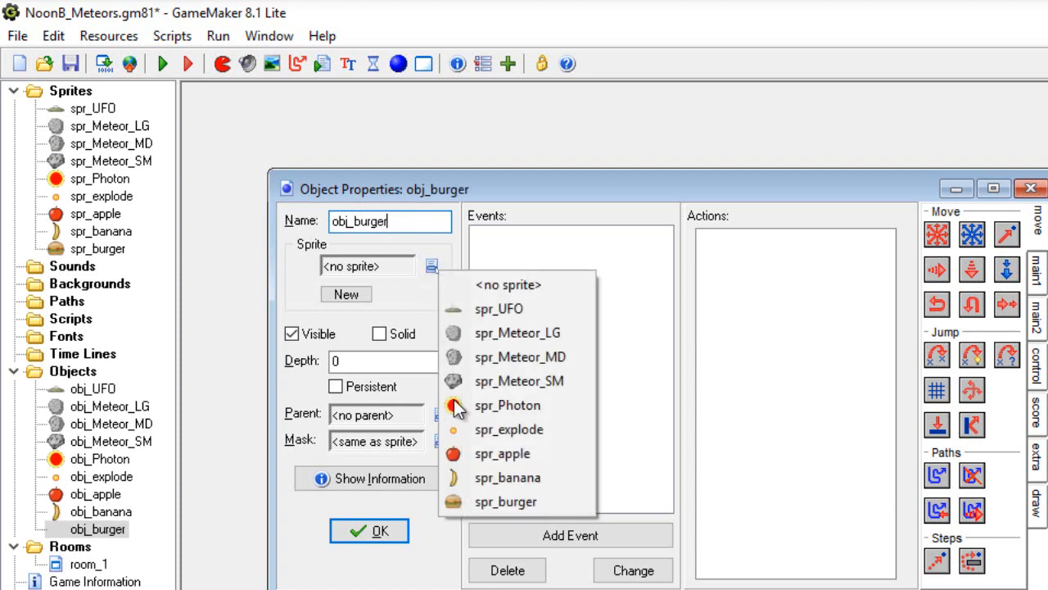
left_click(505, 501)
left_click(377, 532)
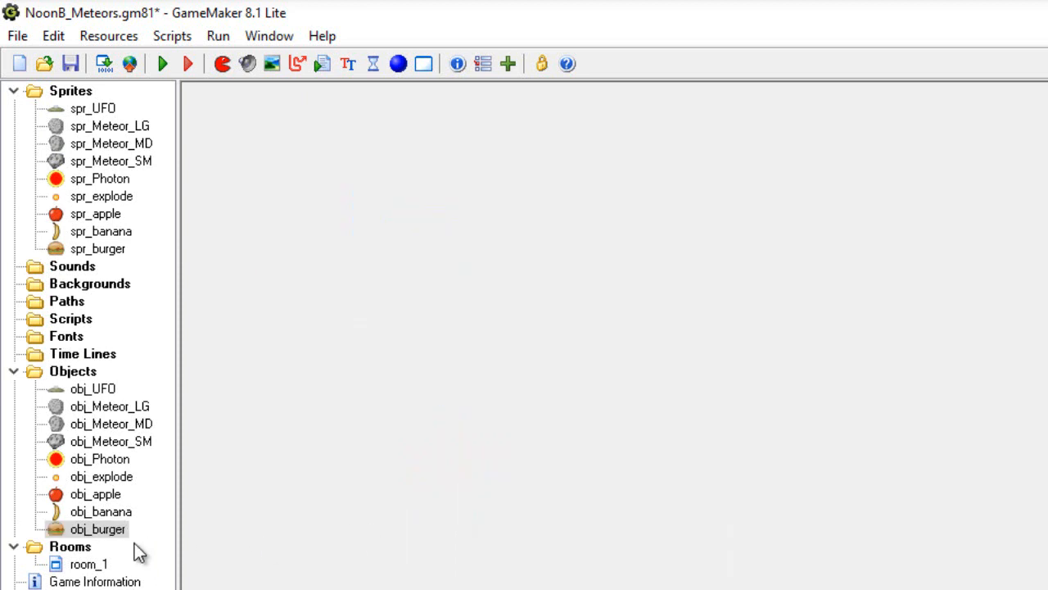
- Place obj_burger in the top-right corner of room_1, obj_banana near the top centre, and obj_apple in the top-left corner
double_click(82, 565)
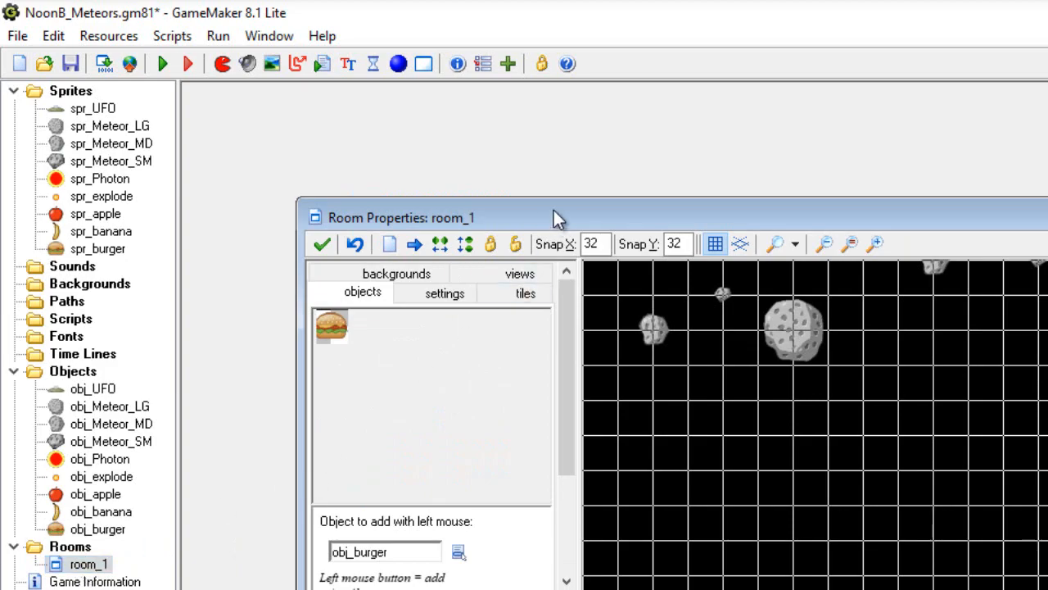
left_click_drag(555, 216, 457, 105)
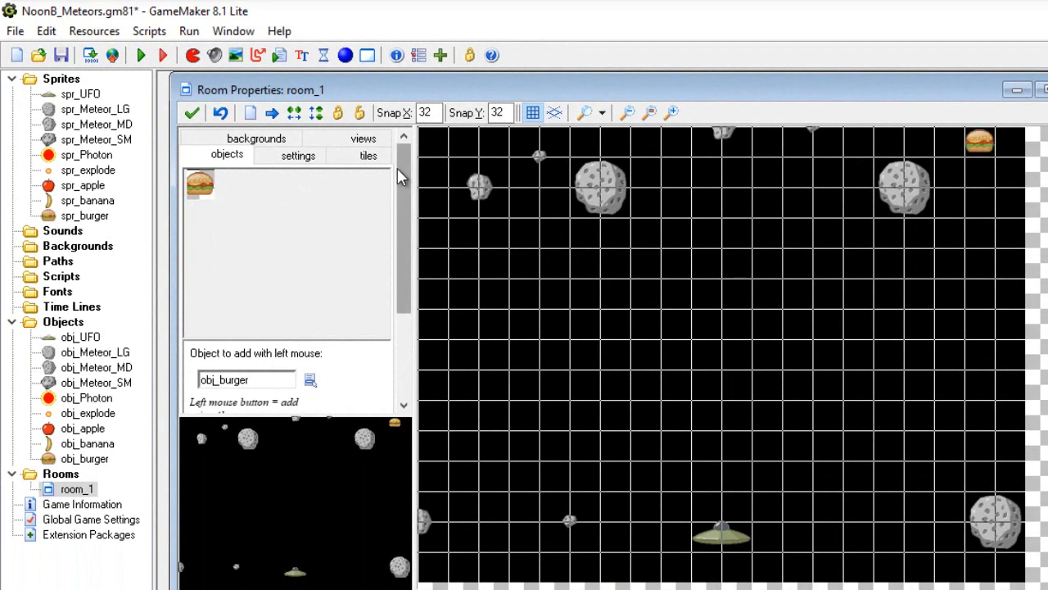
left_click(310, 380)
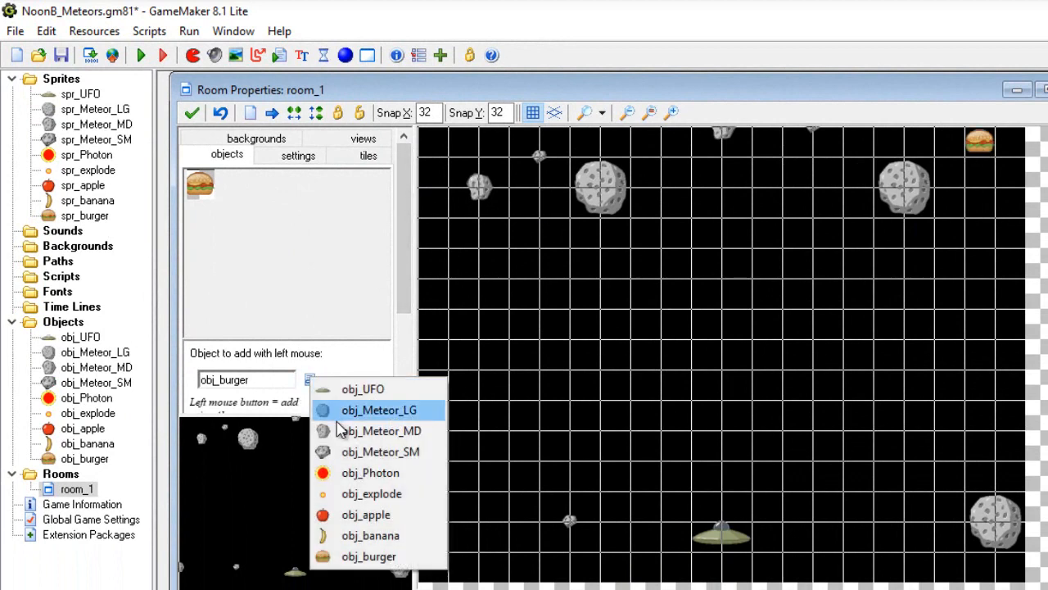
left_click(372, 535)
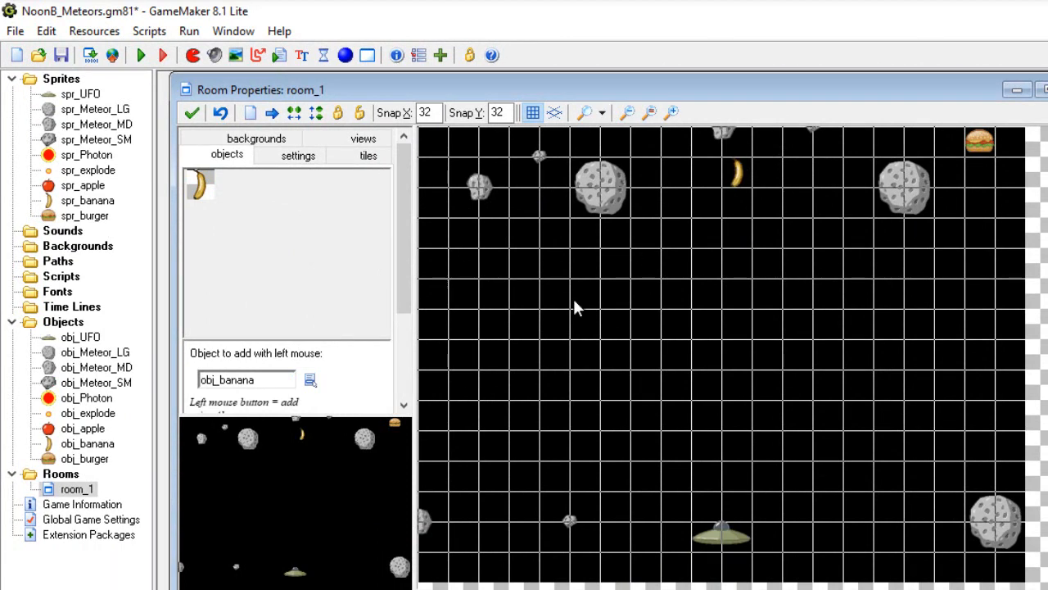
left_click(309, 380)
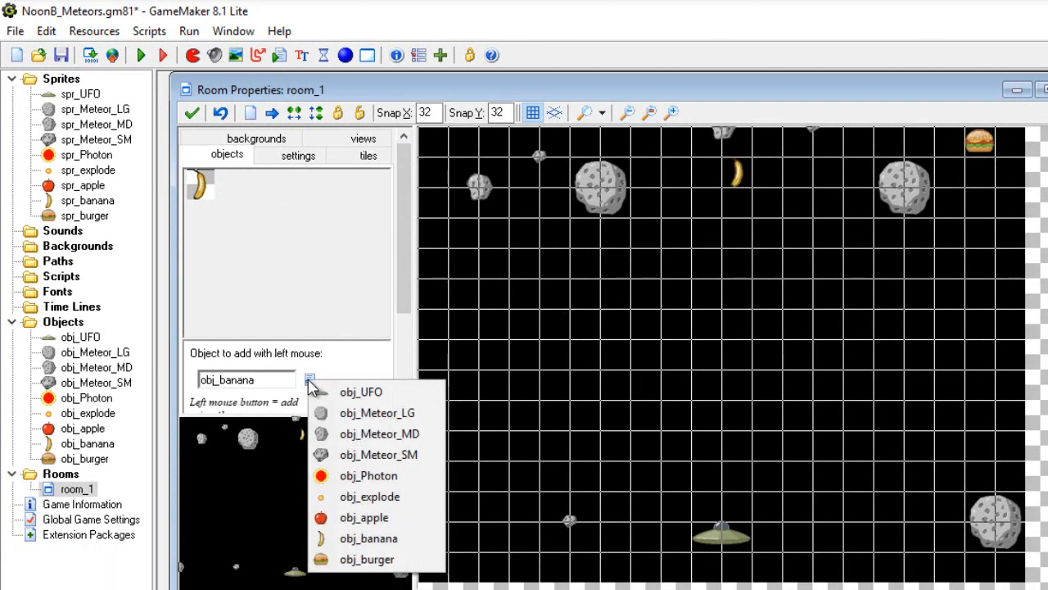
left_click(352, 517)
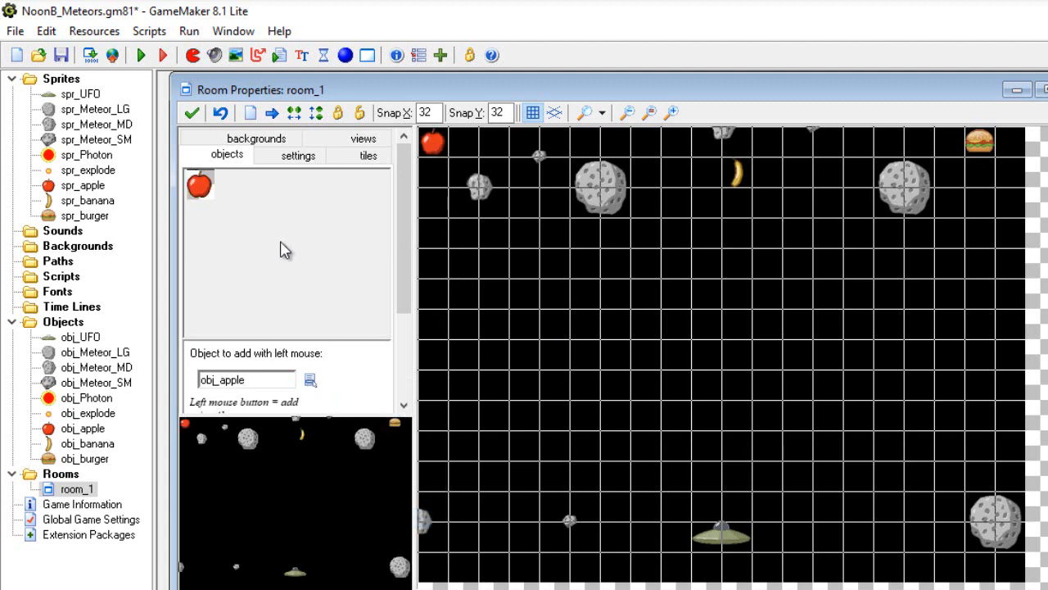
- Save the game, accept the changes to room_1, and save the game again
left_click(15, 31)
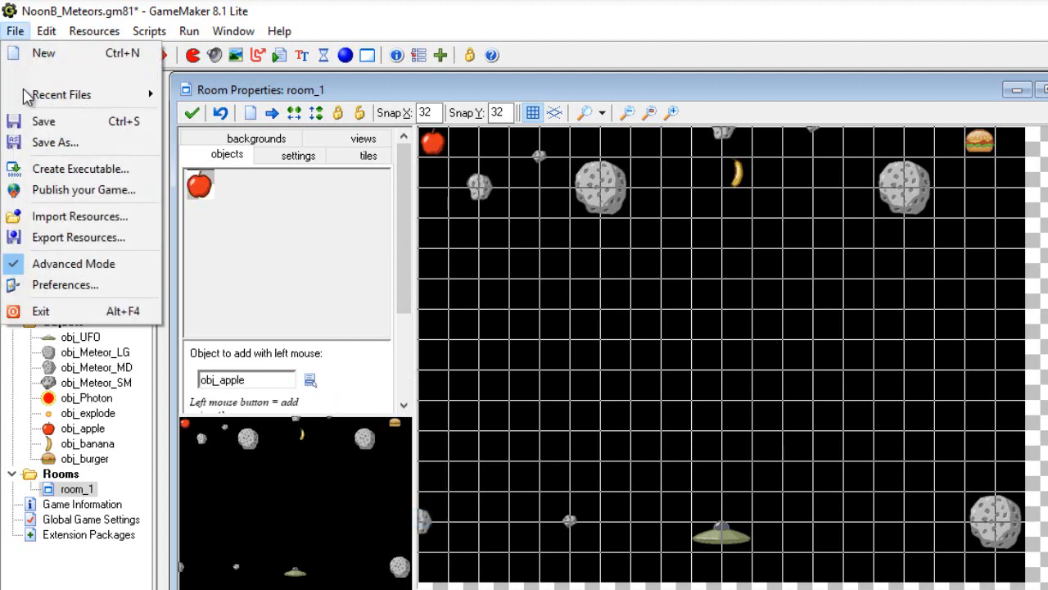
left_click(40, 124)
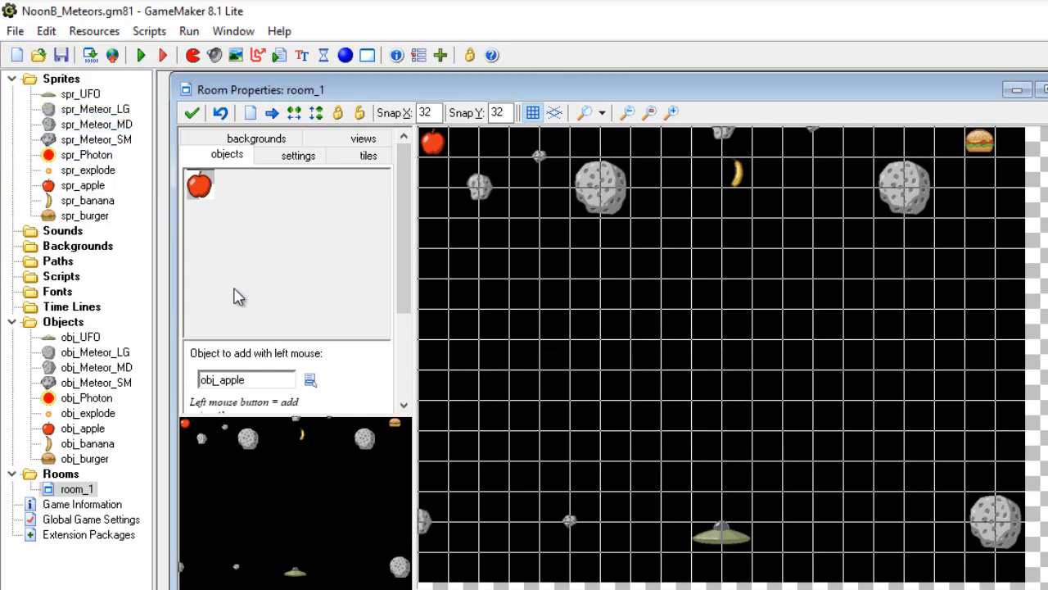
left_click(188, 118)
left_click(17, 31)
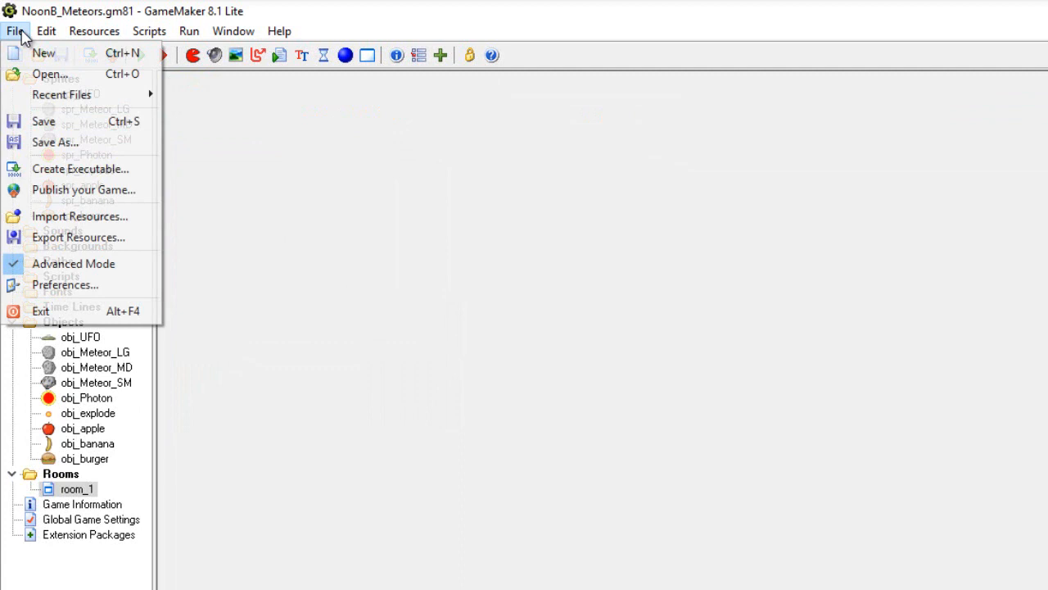
left_click(41, 121)
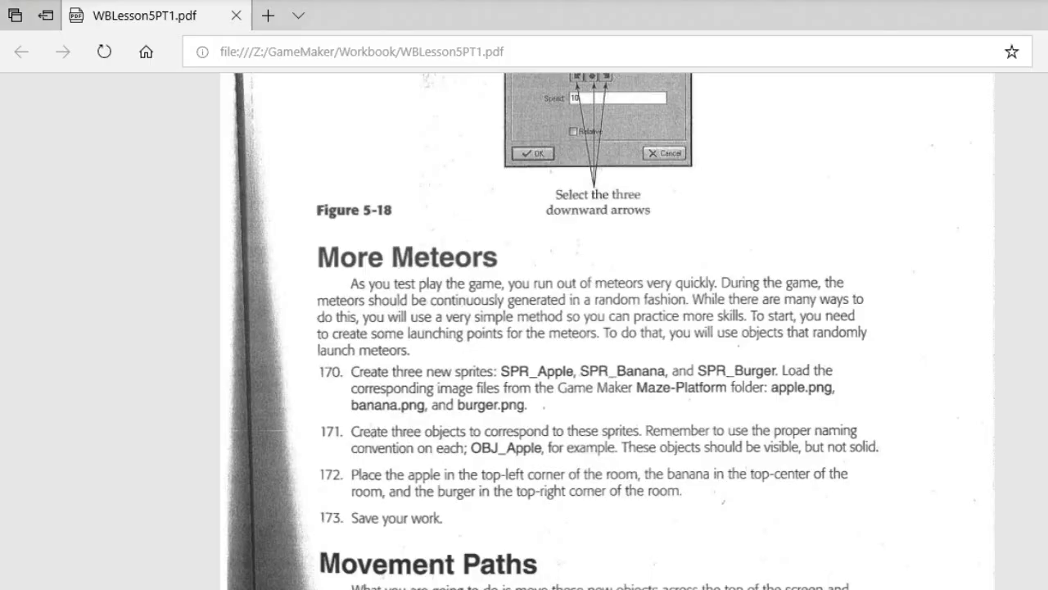
- Check the Movement Paths instructions in the workbook PDF, then switch to GameMaker and create a path named path_Apple
scroll(557, 548, "down", 3)
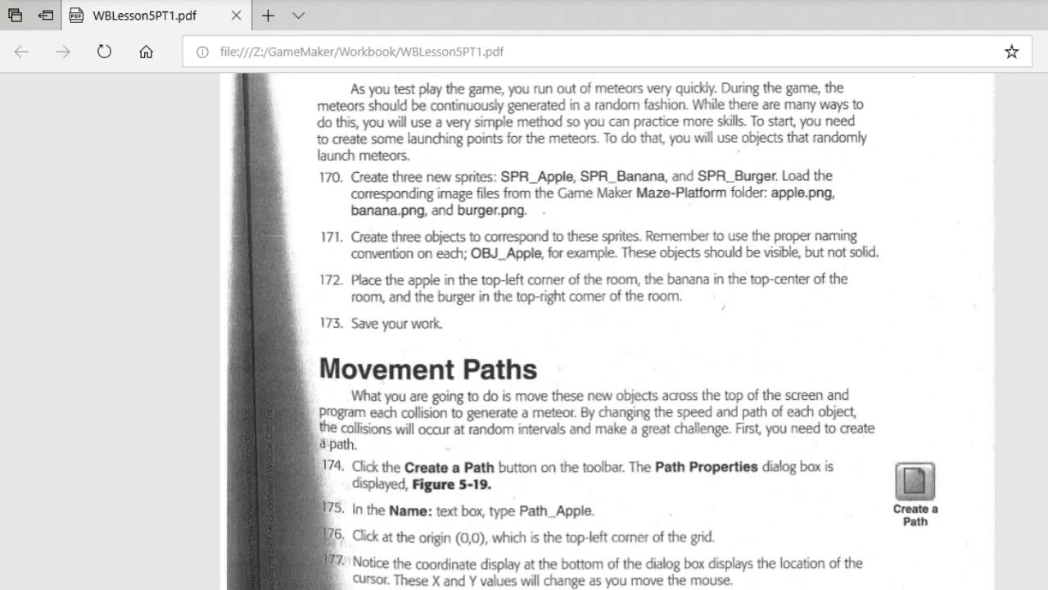
key("alt+Tab")
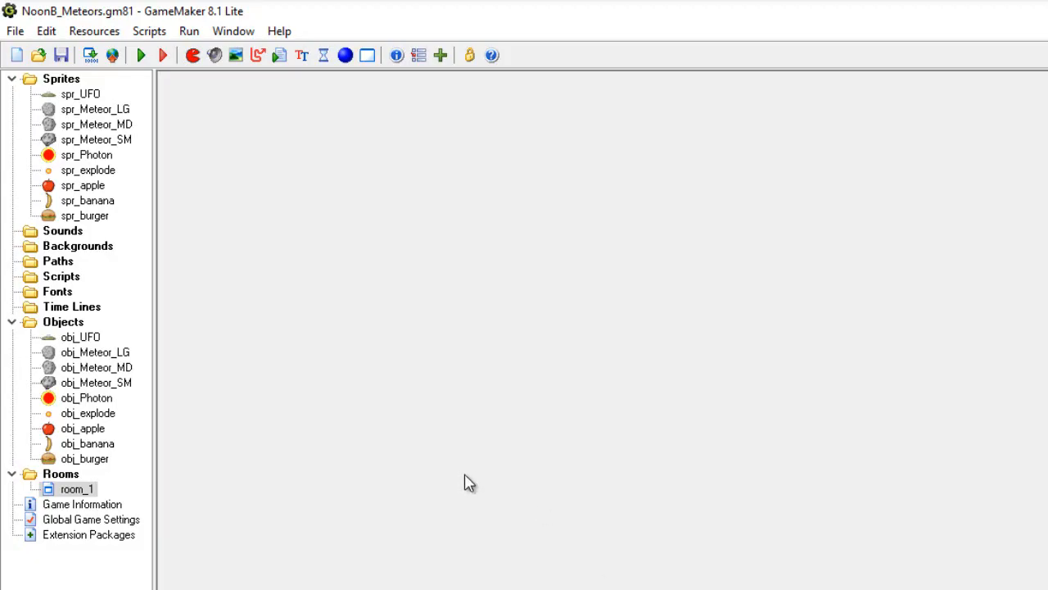
left_click(259, 56)
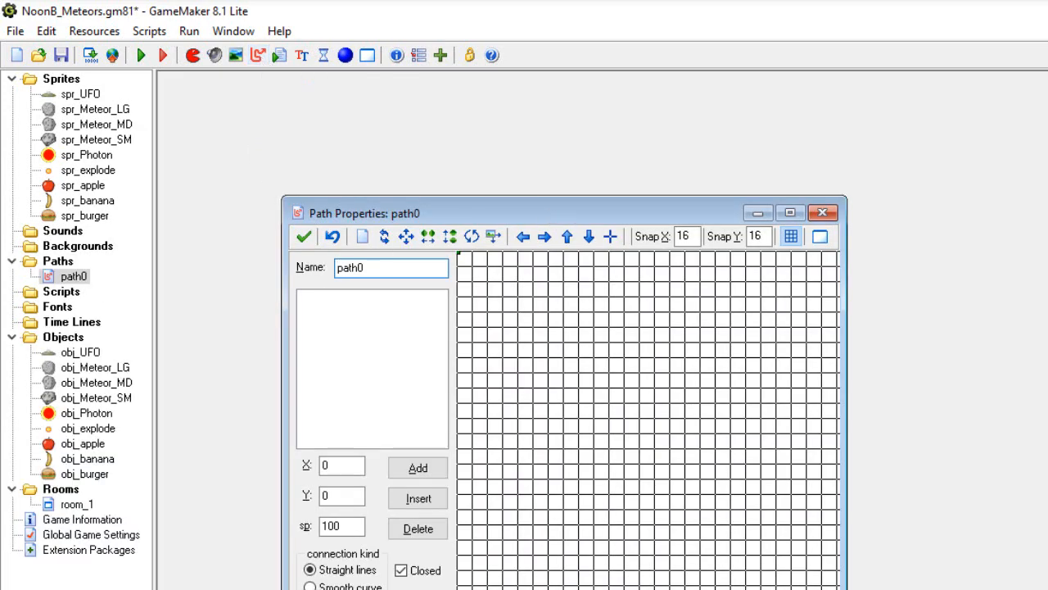
left_click_drag(846, 344, 1025, 344)
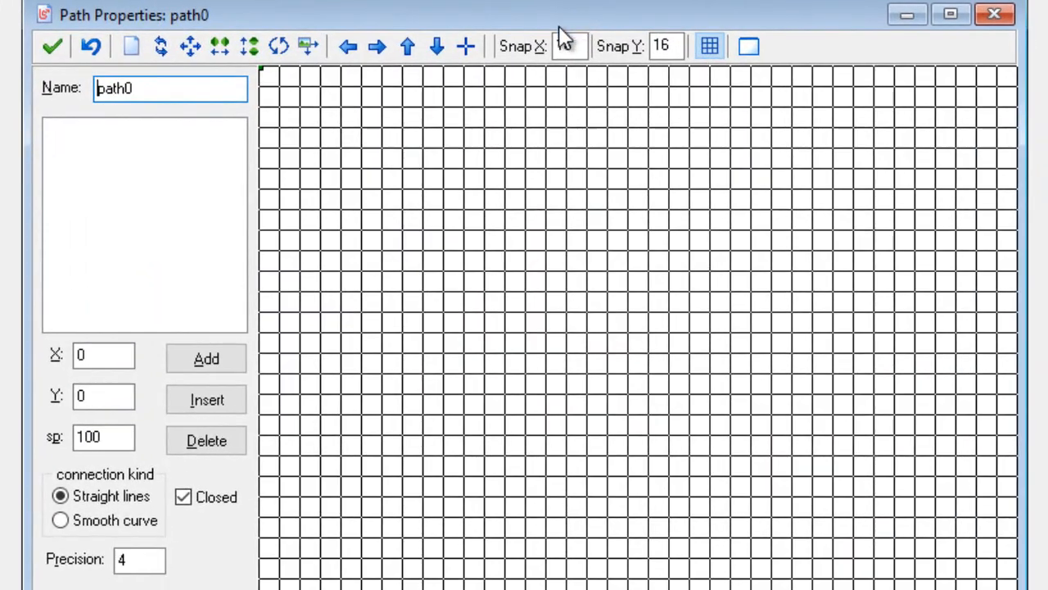
left_click(169, 88)
key("BackSpace")
type("_Apple")
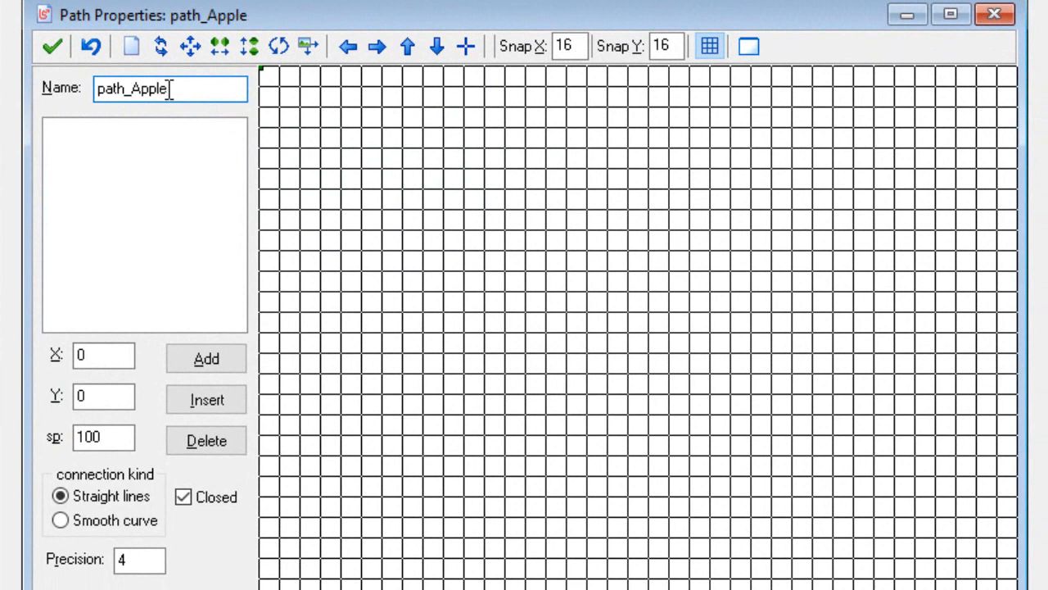
- Add points at (16,16), (96,32) and (112,64) to path_Apple, and toggle its Closed option off and back on
left_click(277, 90)
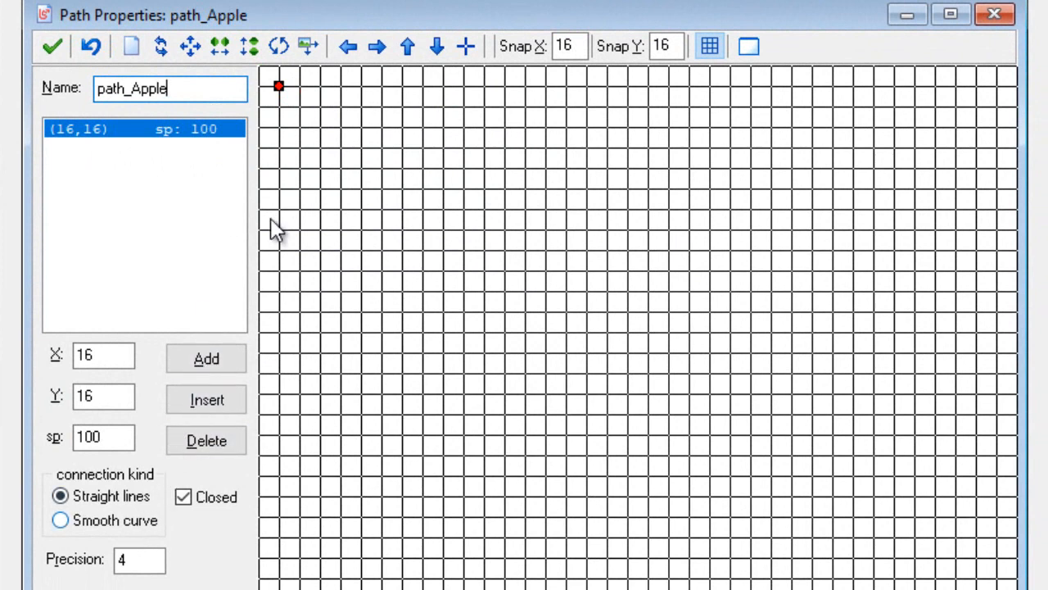
left_click(375, 109)
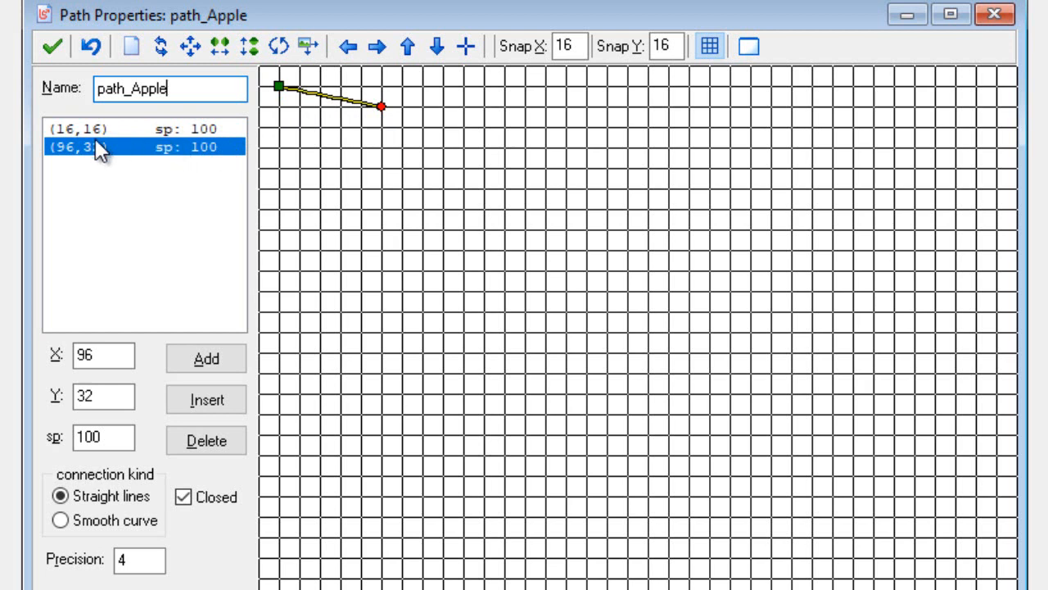
left_click(398, 150)
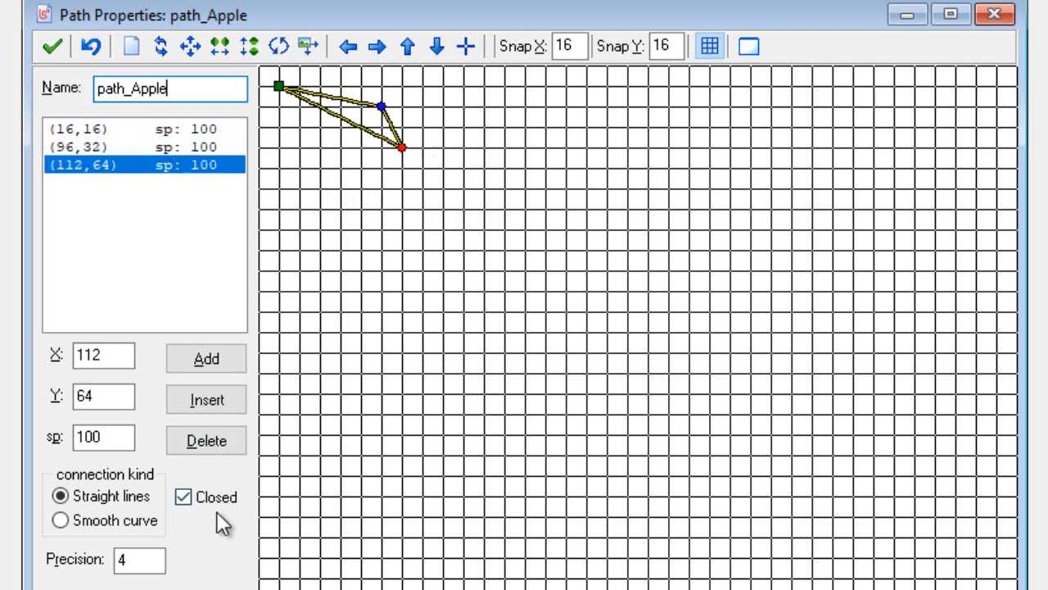
left_click(186, 503)
left_click(185, 503)
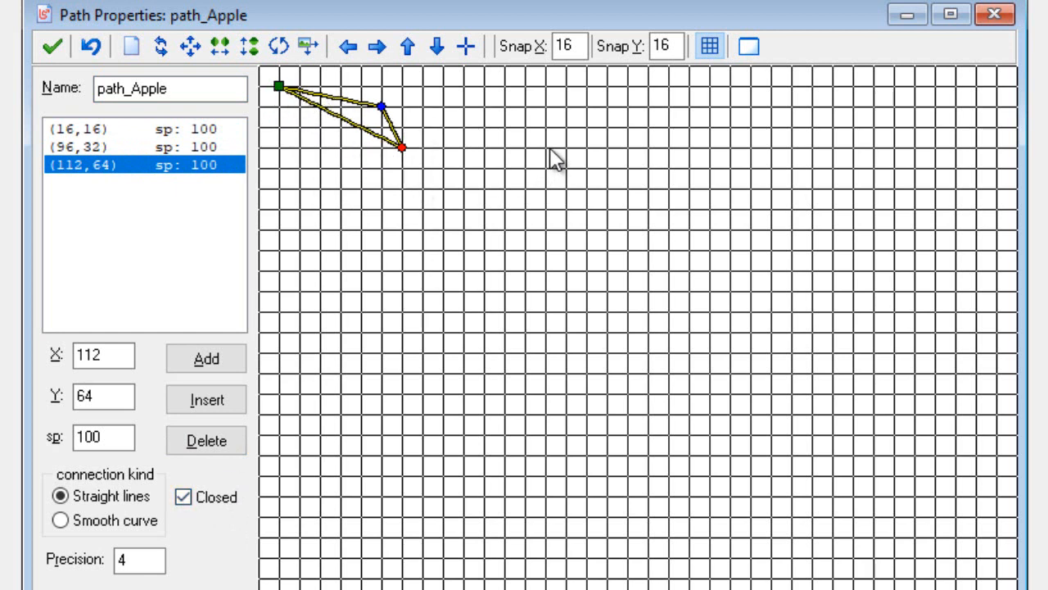
- Extend path_Apple with points at (224,32), (224,80), (208,128), (224,160), (288,192), (304,240), (176,224) and (112,176)
left_click(549, 115)
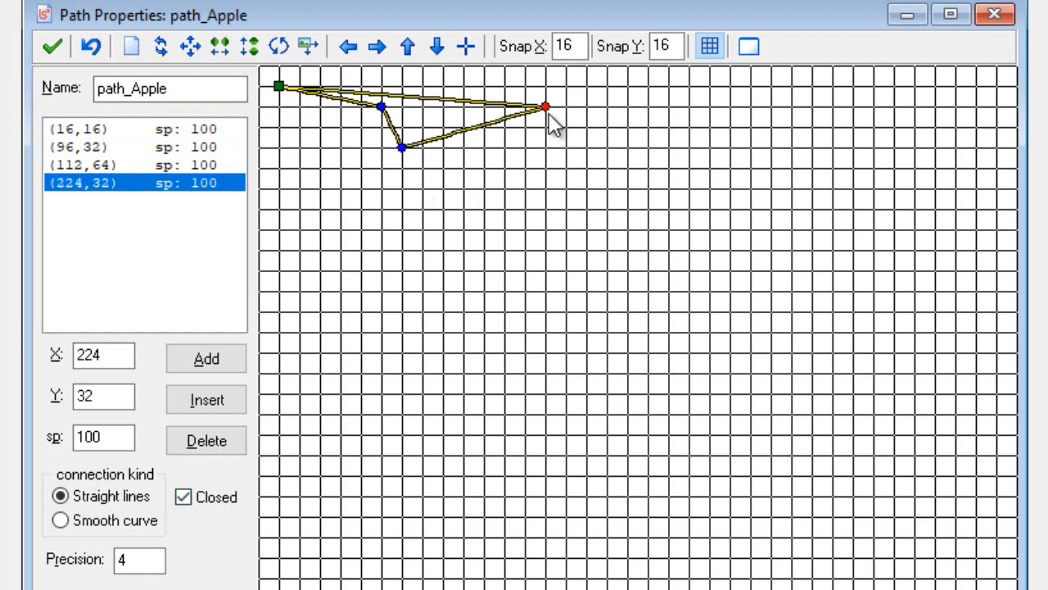
left_click(551, 174)
left_click(526, 232)
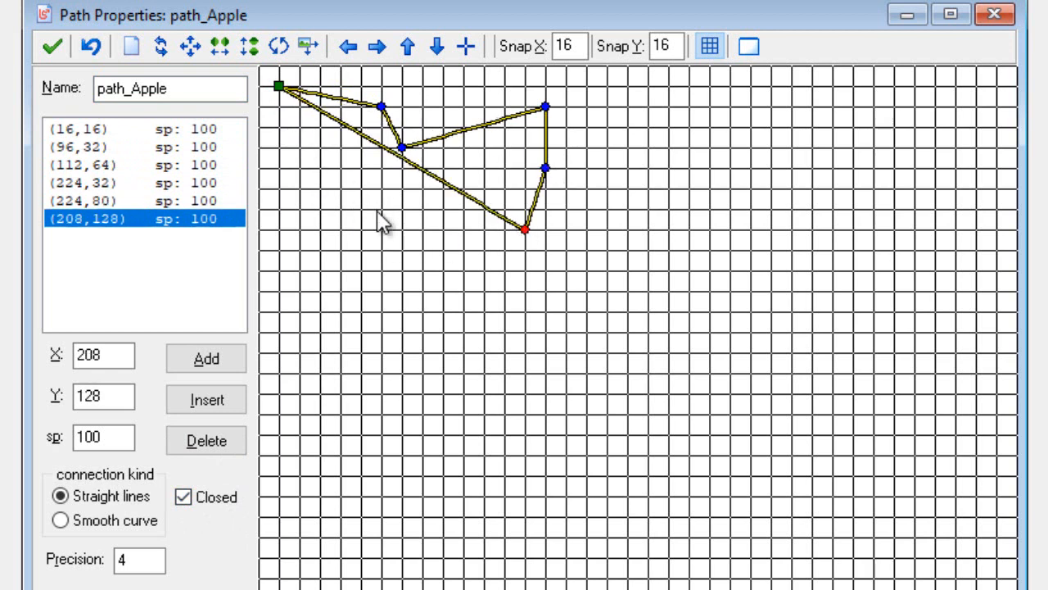
left_click(542, 272)
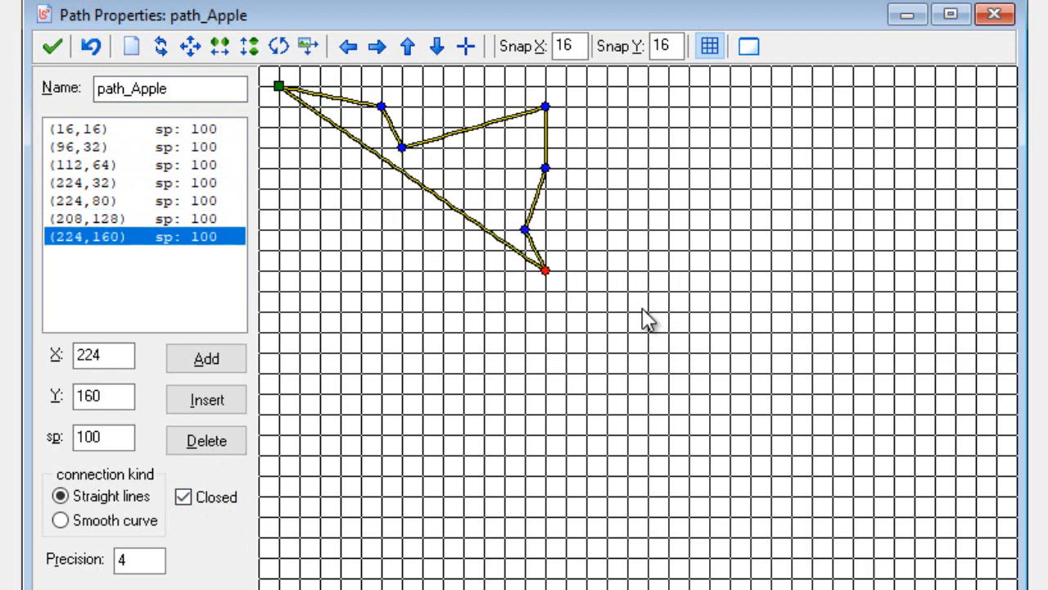
left_click(640, 313)
left_click(651, 370)
left_click(484, 353)
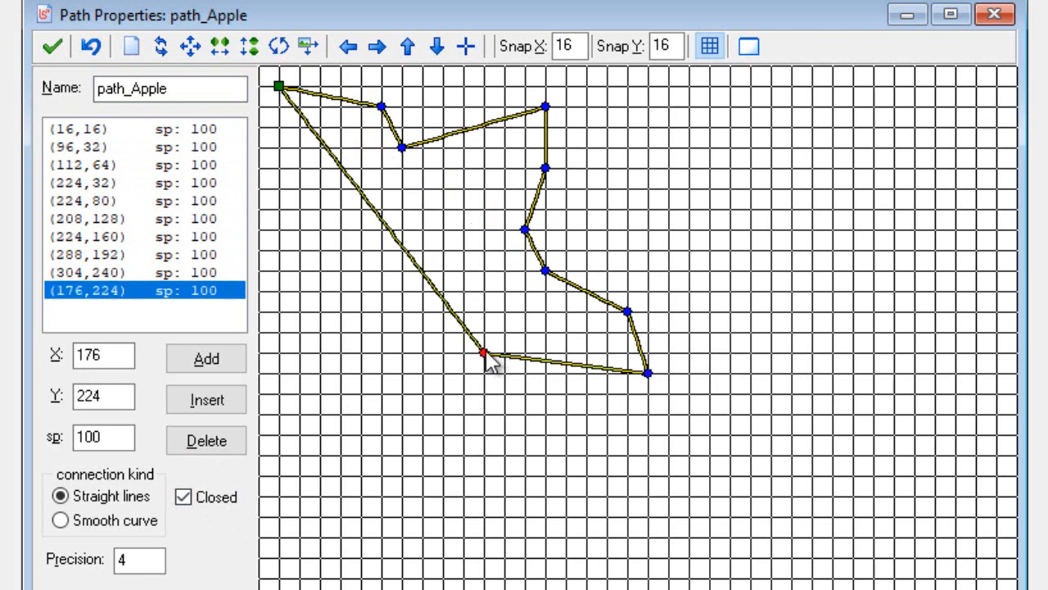
left_click(401, 291)
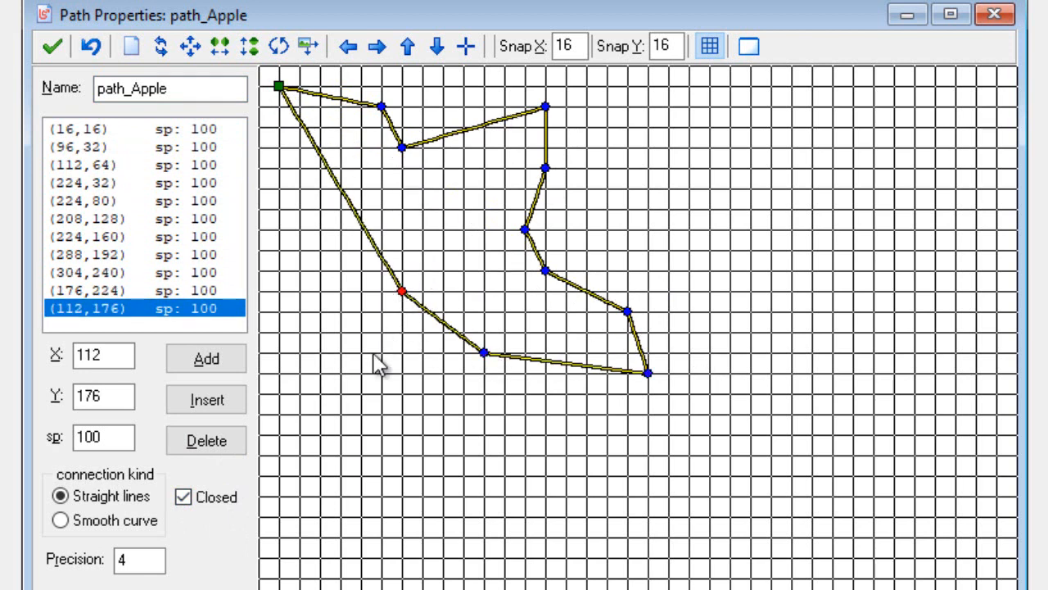
- Toggle the Closed option off and back on, and change the path's connection kind to Smooth curve
left_click(183, 501)
left_click(182, 499)
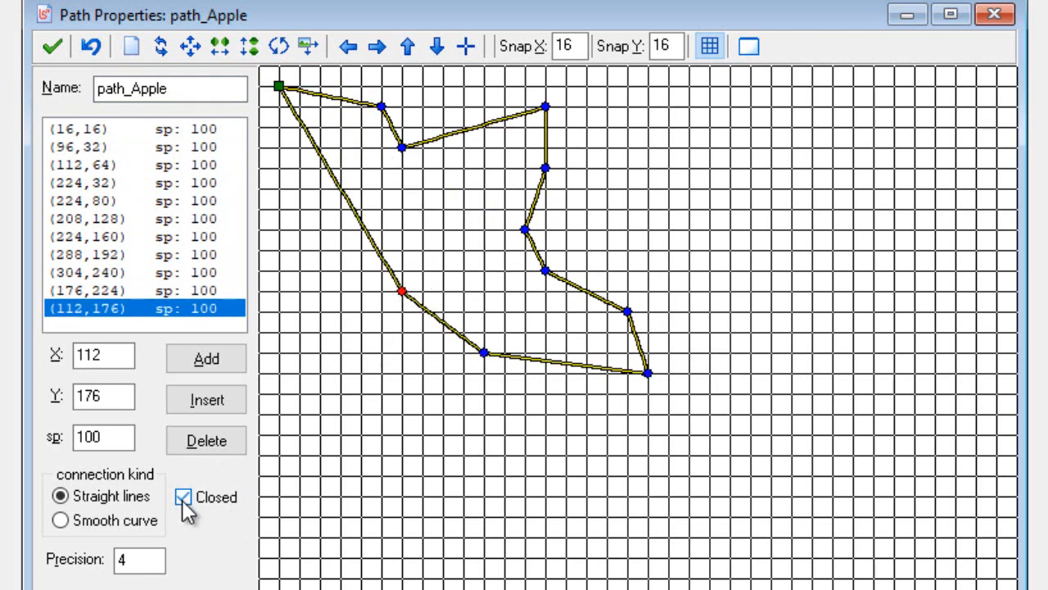
left_click(60, 521)
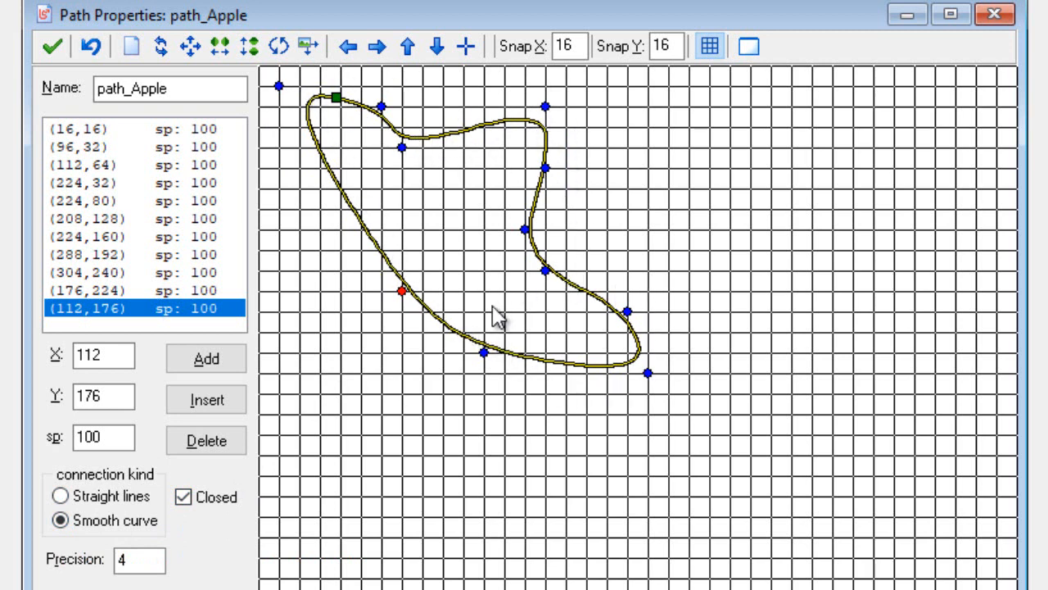
- Try precision values of 1, 10 and 100 for the smooth curve, leaving 100 entered
left_click(147, 565)
key("BackSpace")
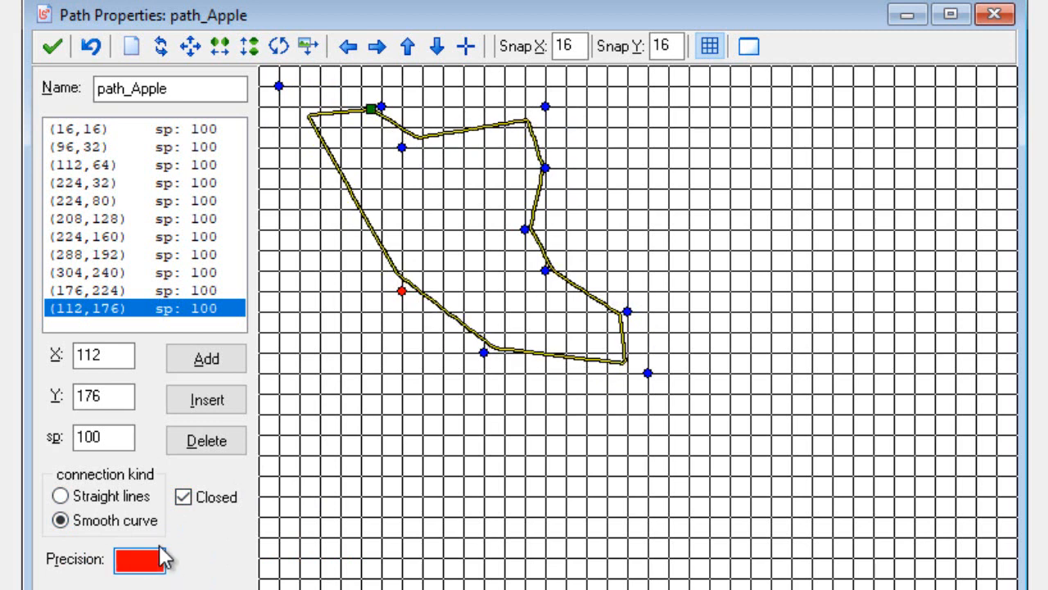
type("1")
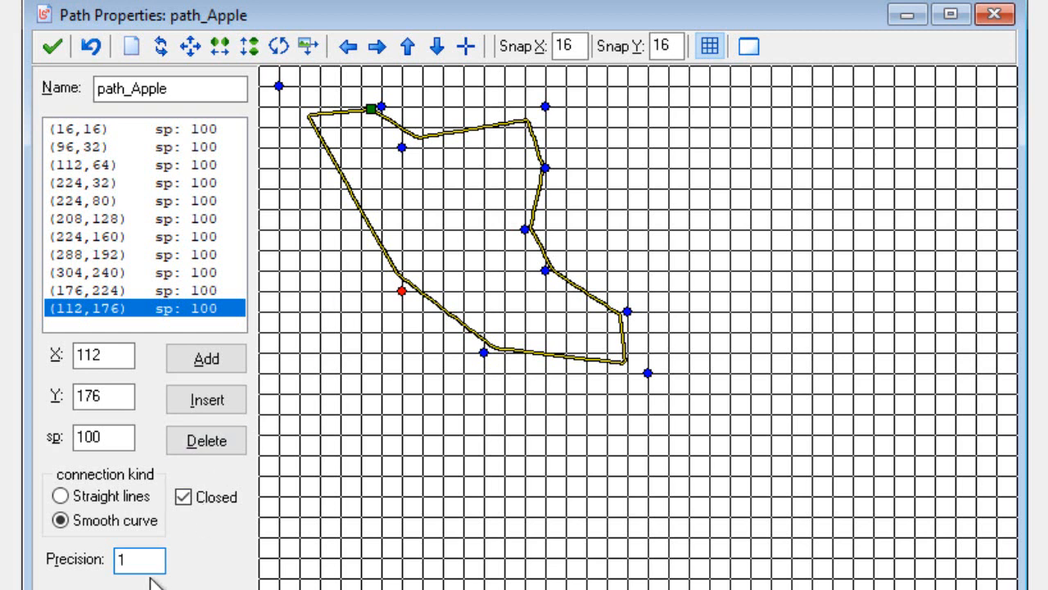
key("BackSpace")
type("10")
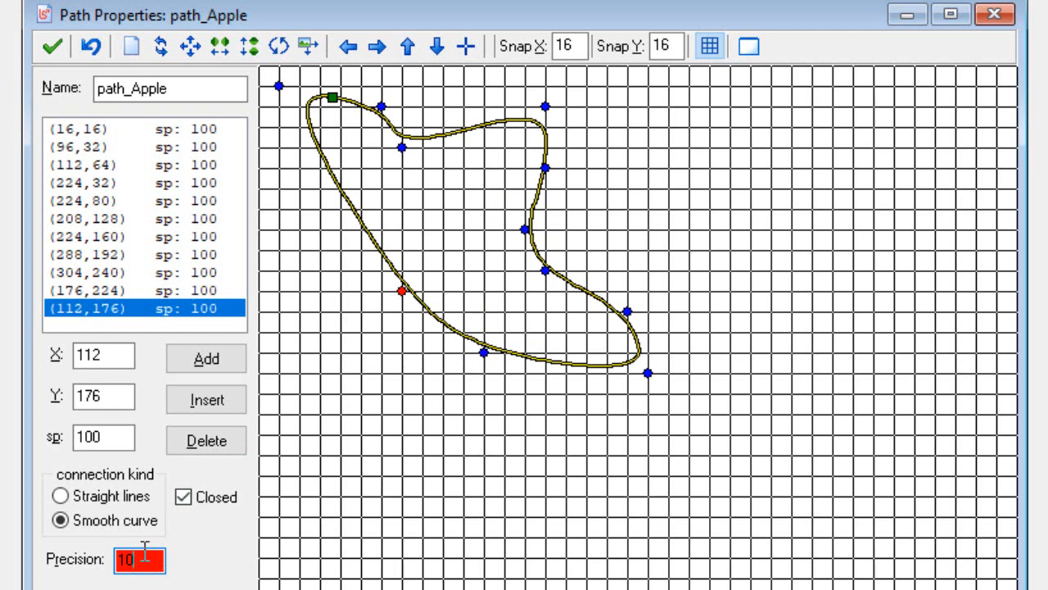
type("0")
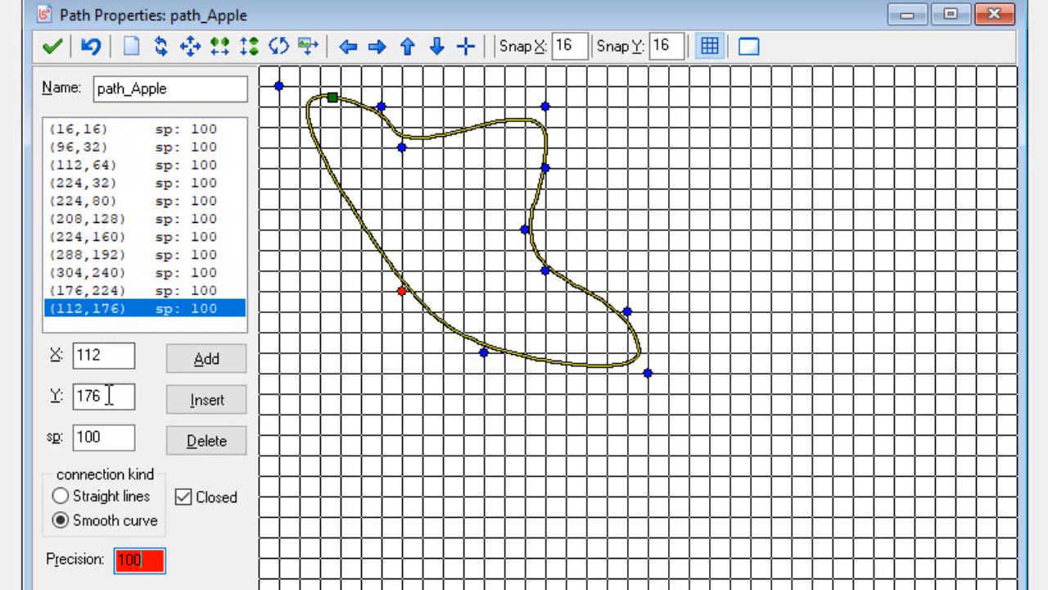
- Set the speed (sp) of the path point at (112,176) to 10
left_click(105, 437)
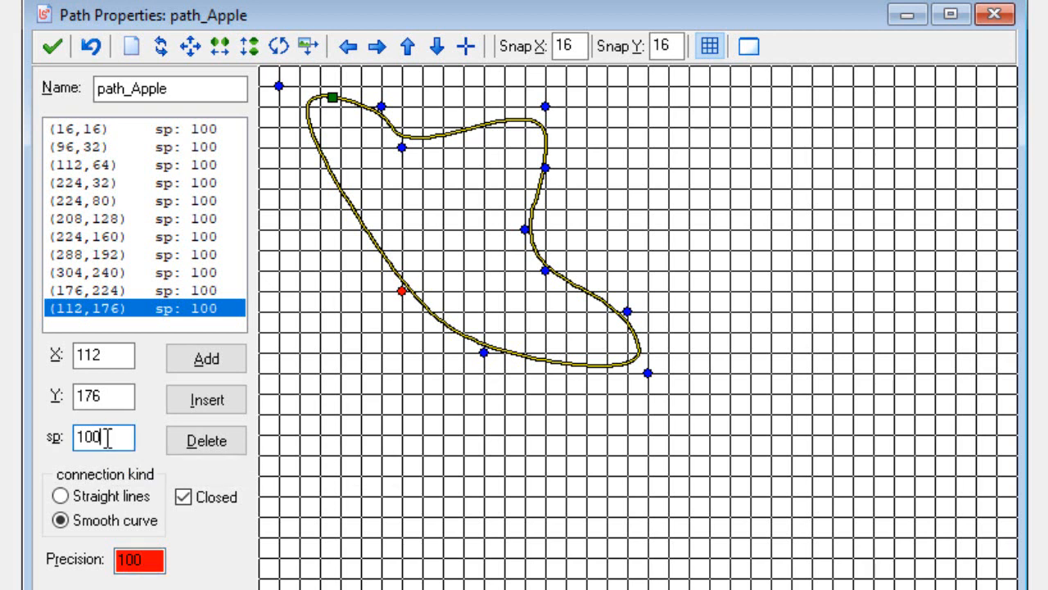
key("BackSpace")
left_click(120, 399)
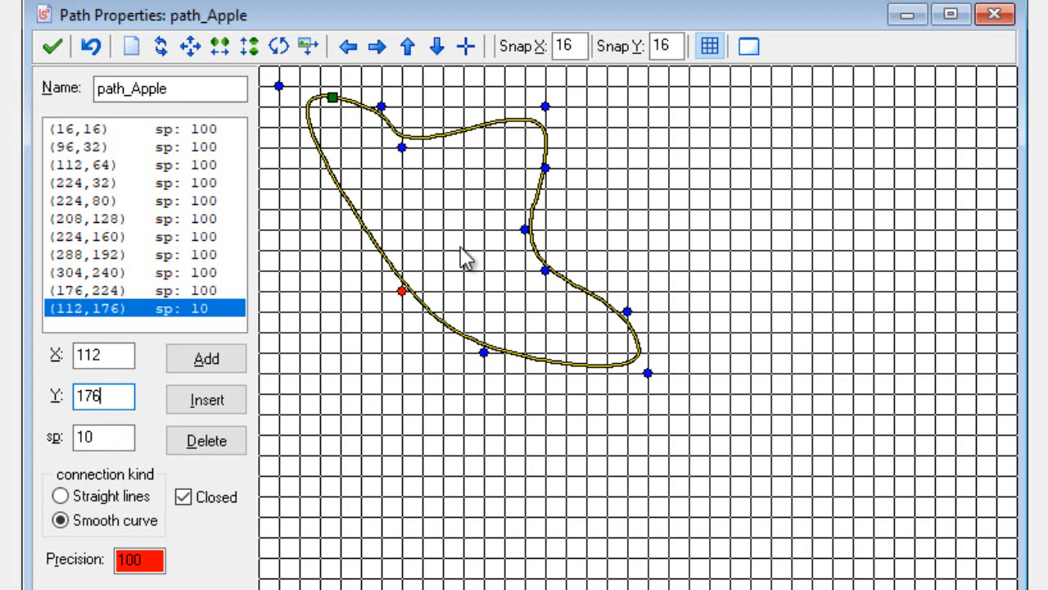
- Add six more path points at (160,112), (352,96), (336,48), (448,48), (528,96) and (464,192)
left_click(467, 211)
left_click(709, 189)
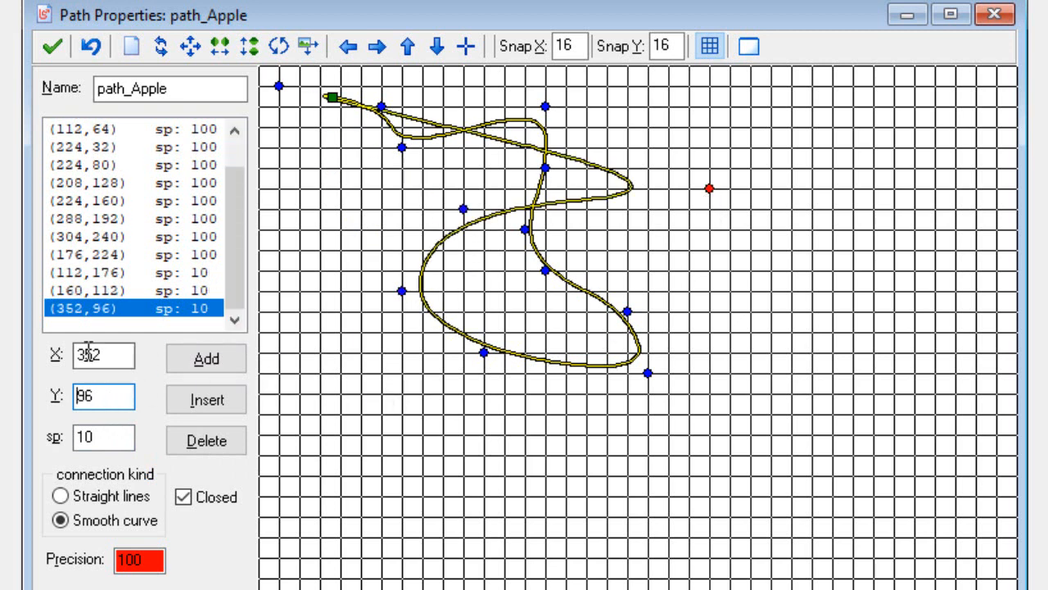
left_click(689, 127)
left_click(832, 127)
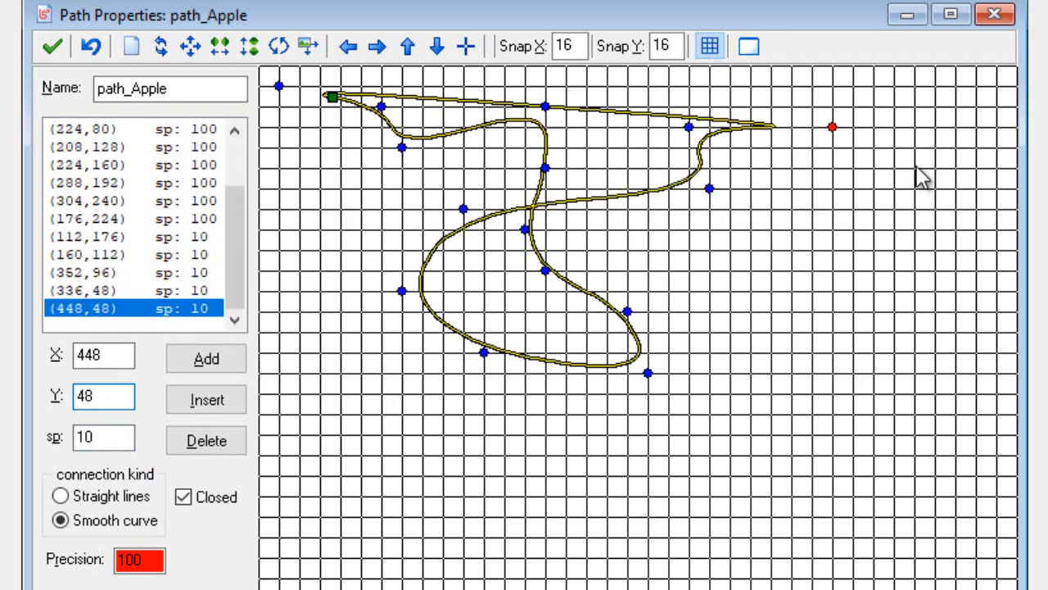
left_click(934, 189)
left_click(853, 311)
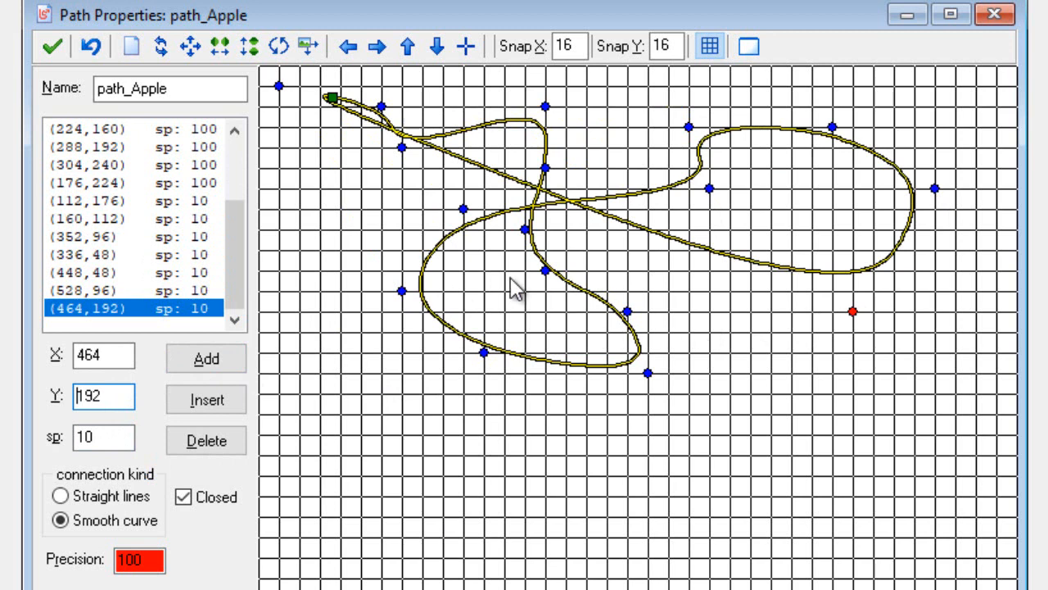
- Set the X coordinate of the path's last point to 600 after trying 6000
left_click(118, 349)
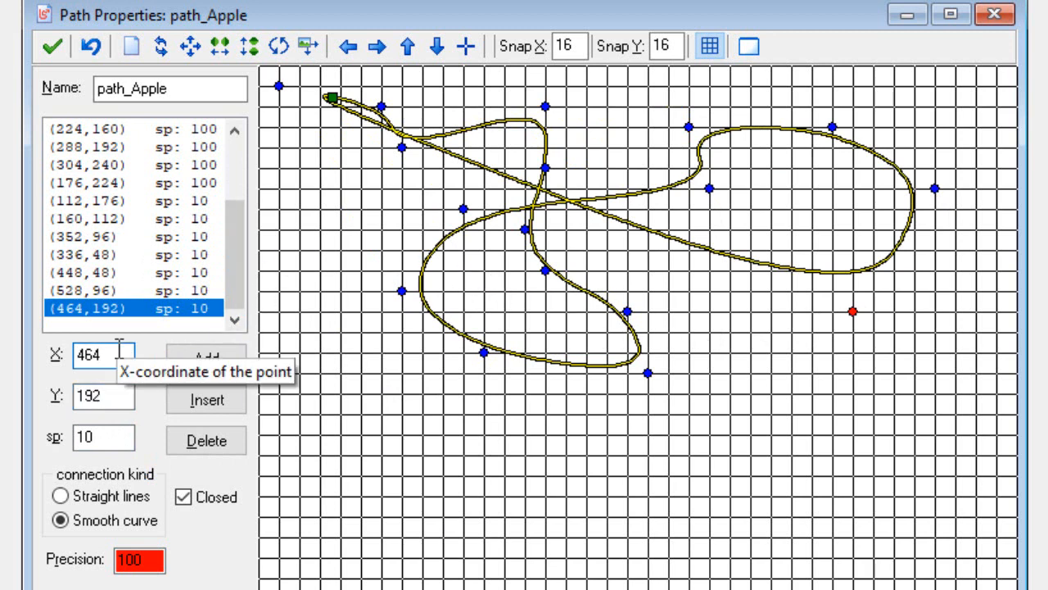
key("BackSpace")
key("BackSpace")
key("BackSpace")
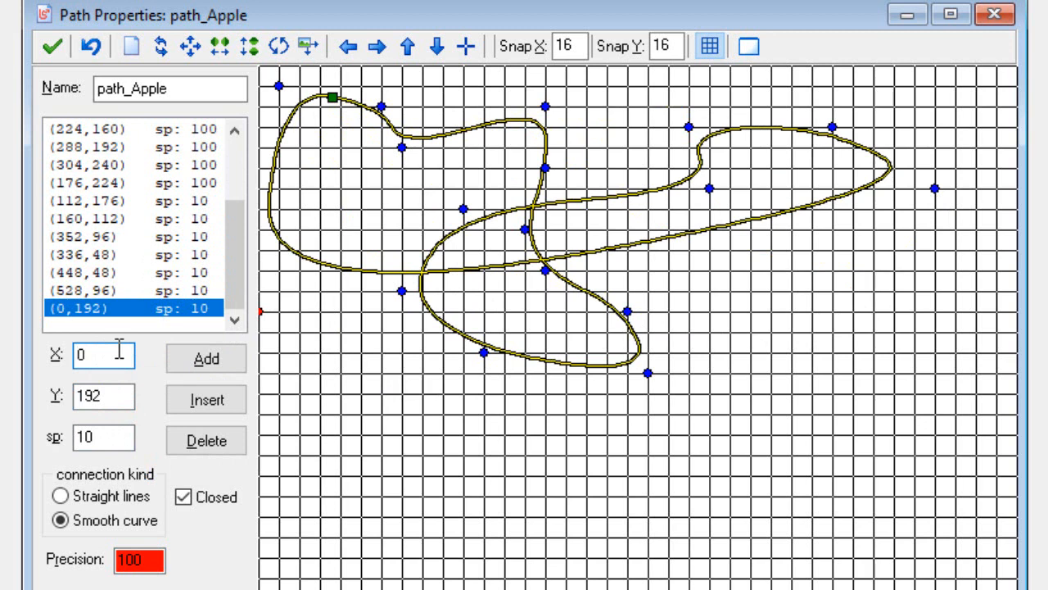
type("6000")
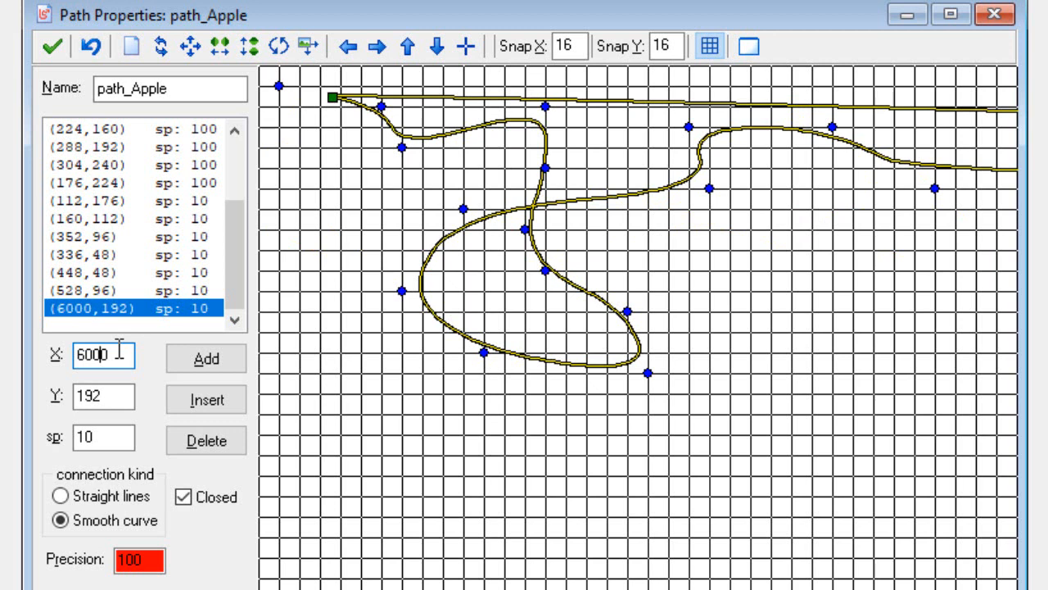
key("BackSpace")
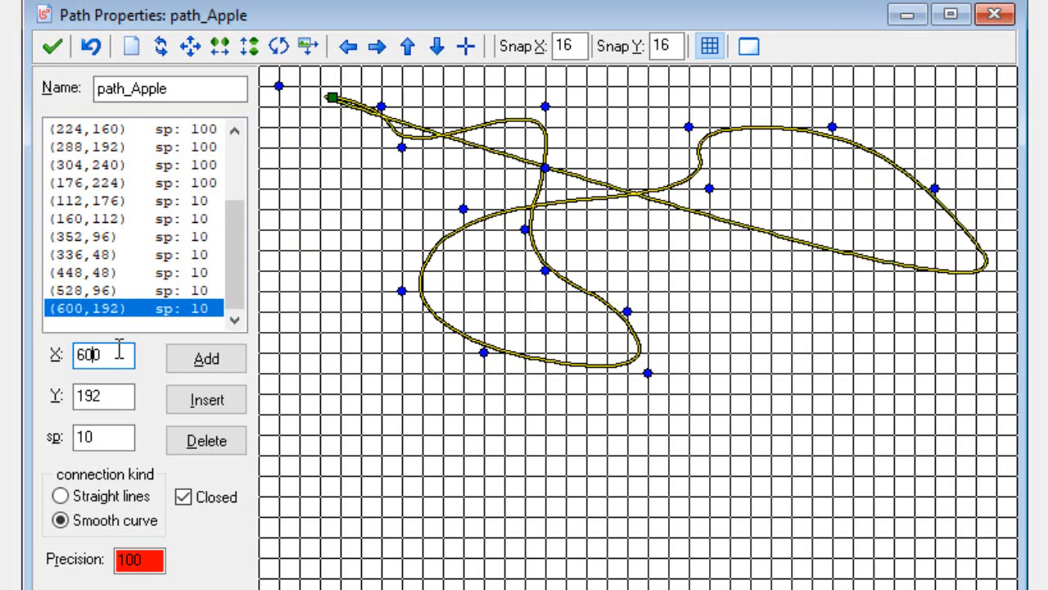
- Set the last point's Y coordinate to 300 after trying 0 and -600
double_click(122, 398)
type("1")
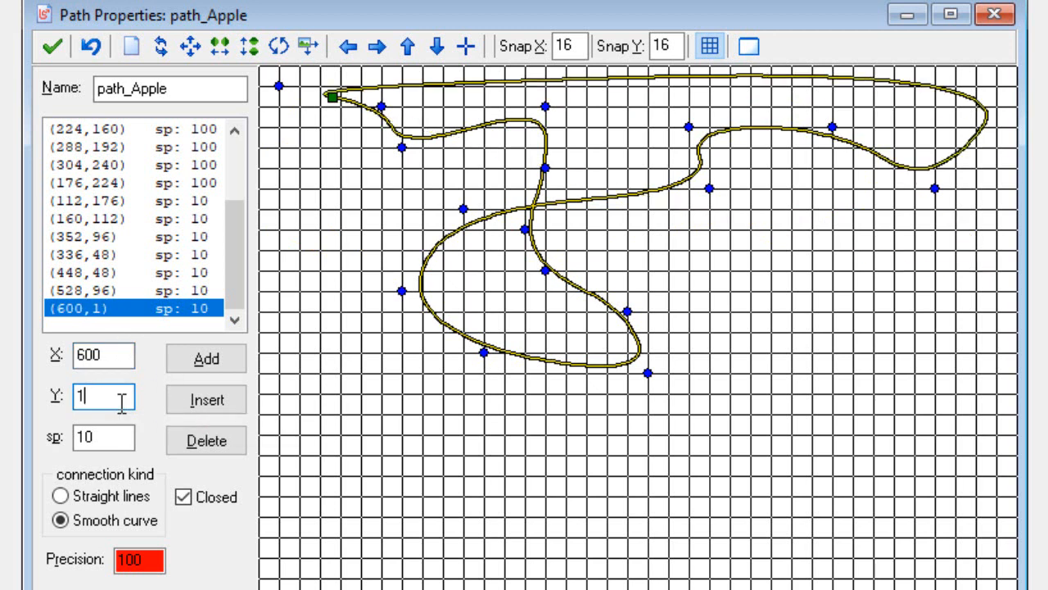
key("BackSpace")
type("0")
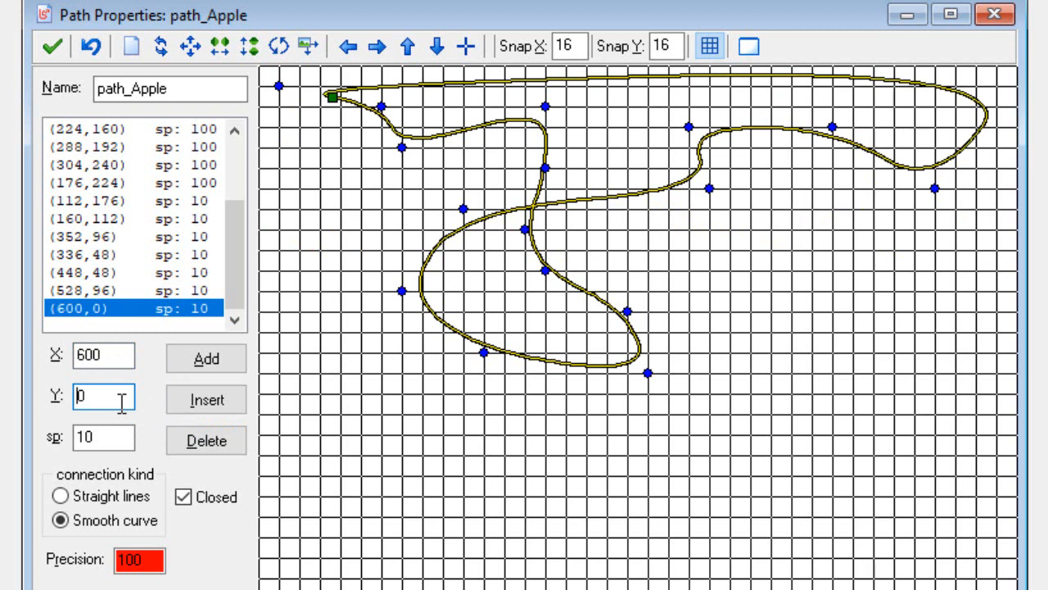
type("-6")
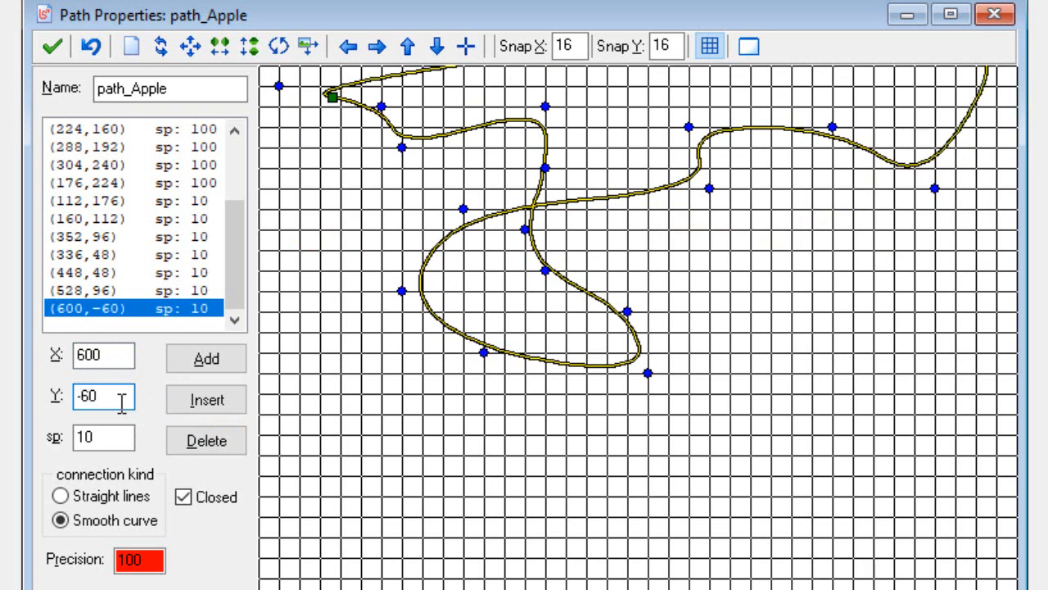
type("00")
key("BackSpace")
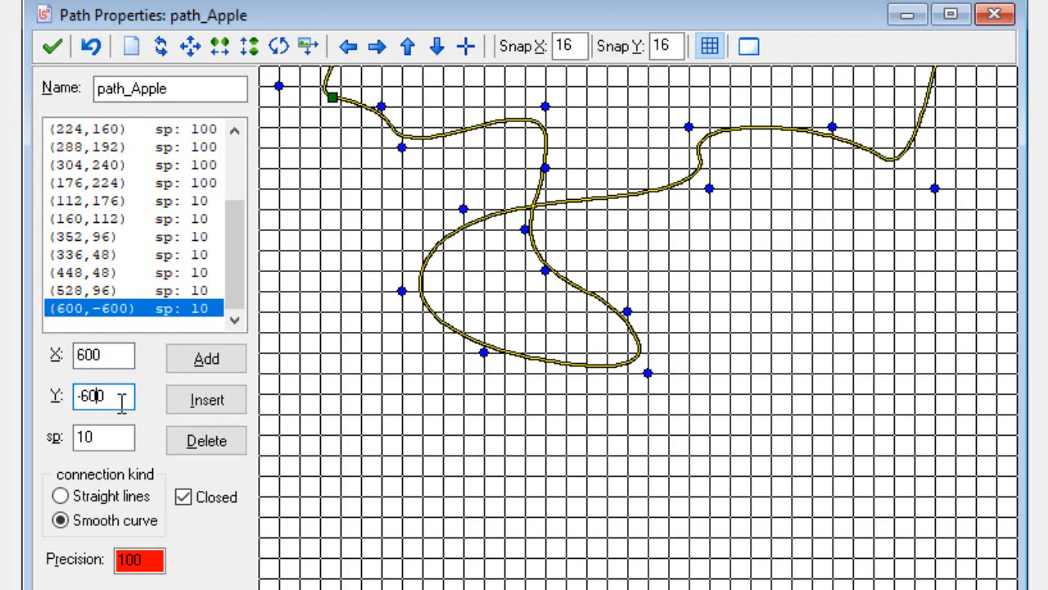
key("BackSpace")
key("BackSpace")
key("BackSpace")
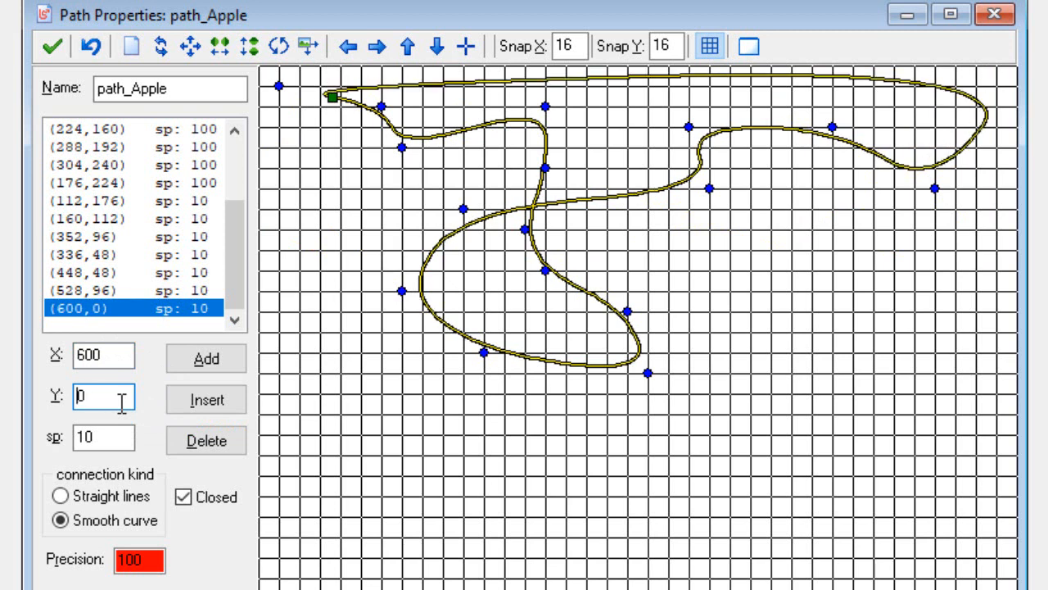
type("3")
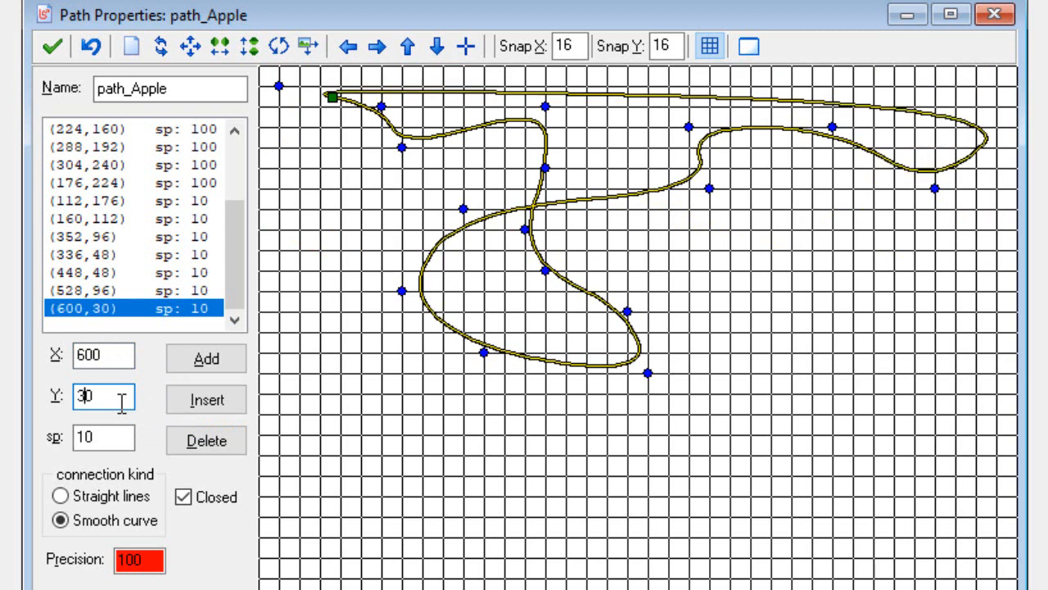
type("0")
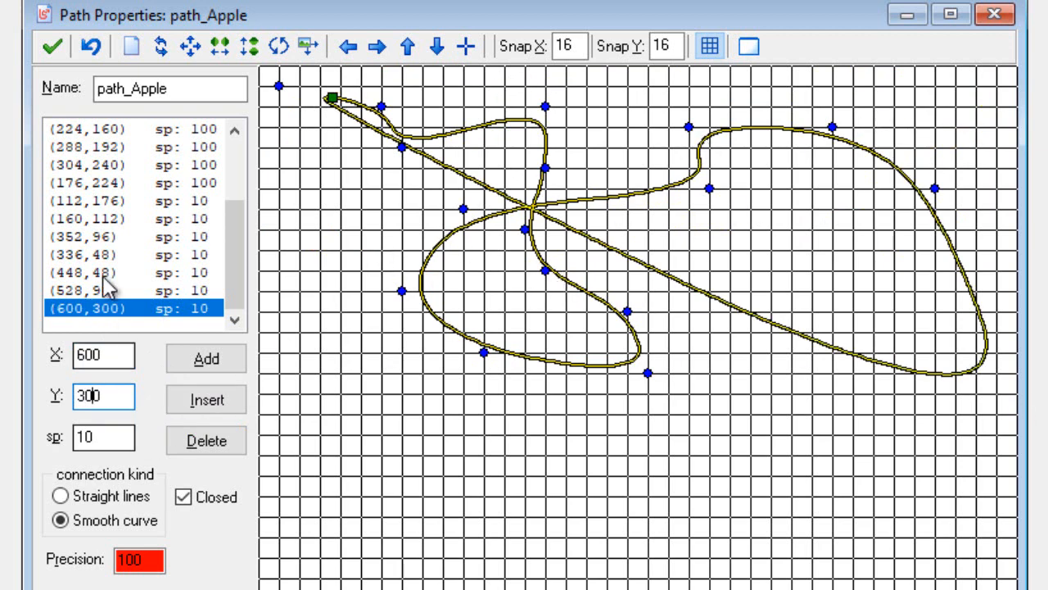
- Add four further path points at (160,256), (352,352), (432,240) and (384,160)
left_click(465, 396)
left_click(709, 519)
left_click(812, 372)
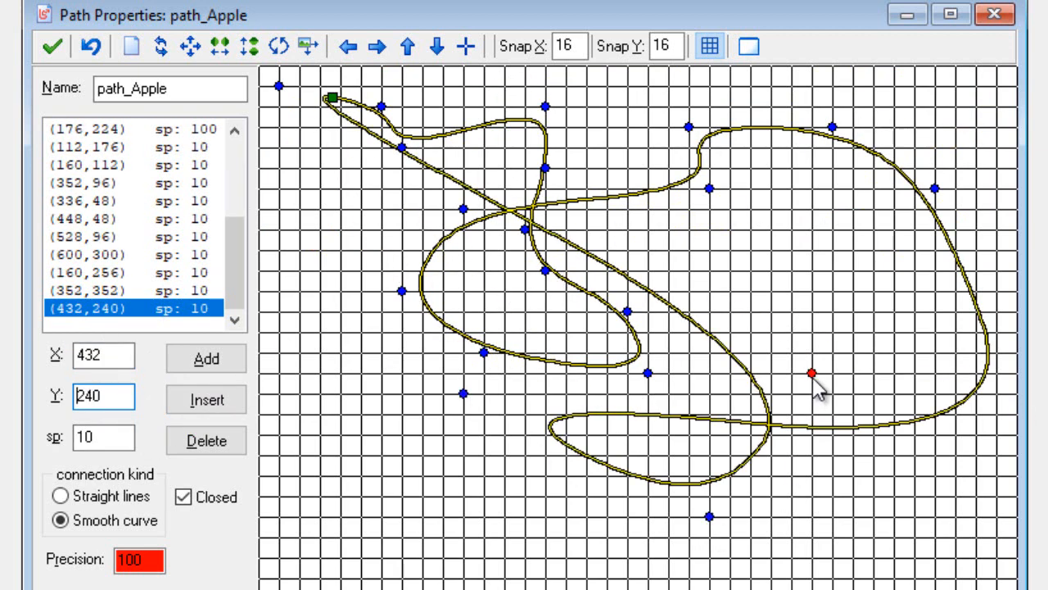
left_click(750, 271)
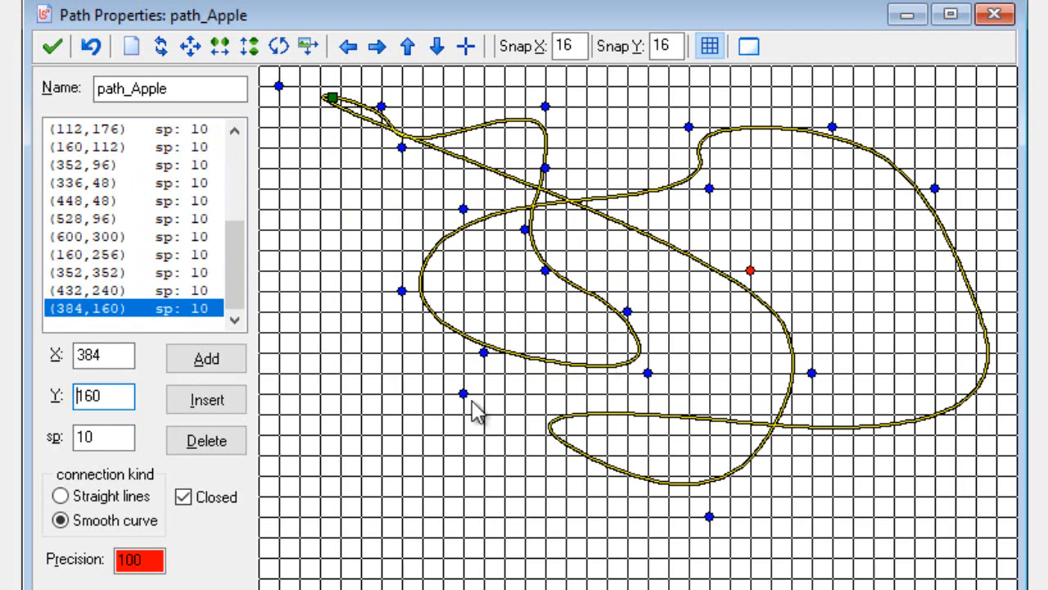
- Delete the last nine points of path_Apple, from (384,160) back through (352,96)
left_click(226, 443)
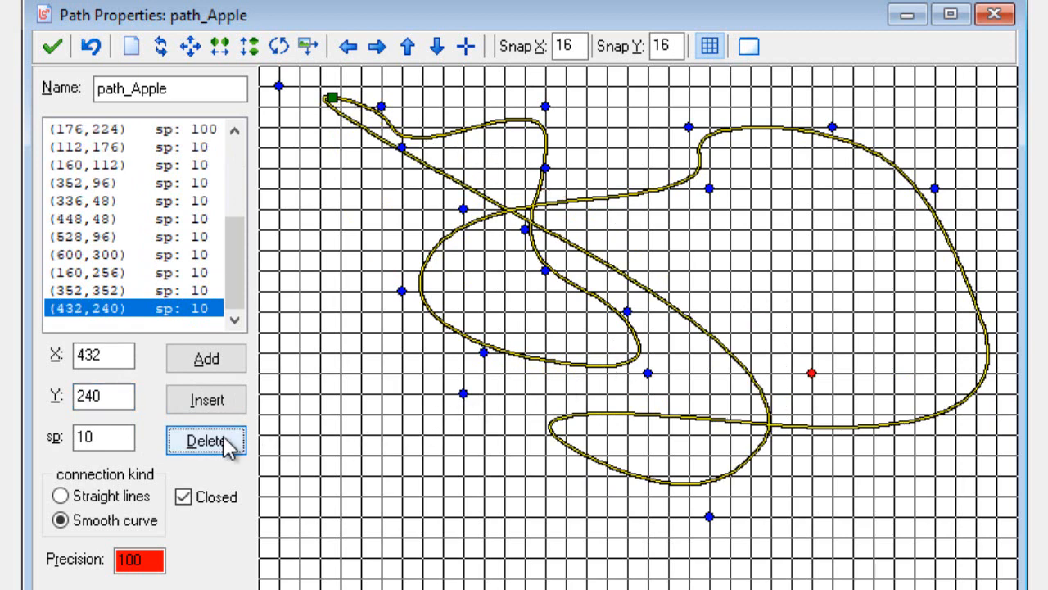
left_click(226, 443)
left_click(226, 444)
left_click(226, 443)
left_click(226, 443)
left_click(226, 443)
triple_click(226, 443)
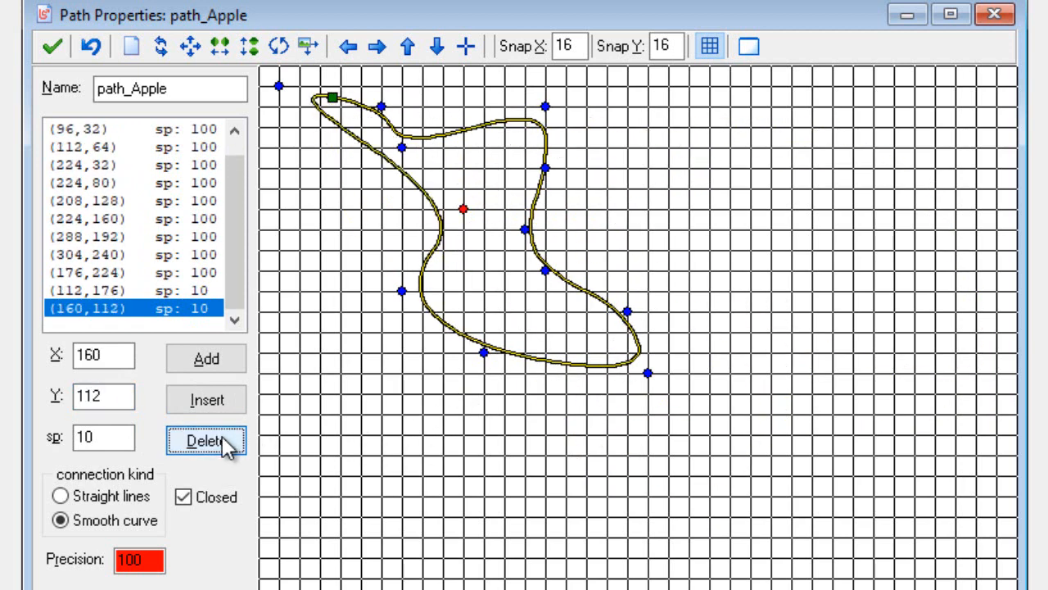
- Delete all remaining points of path_Apple, from (160,112) back through (16,16)
double_click(226, 443)
triple_click(226, 443)
double_click(226, 443)
double_click(226, 443)
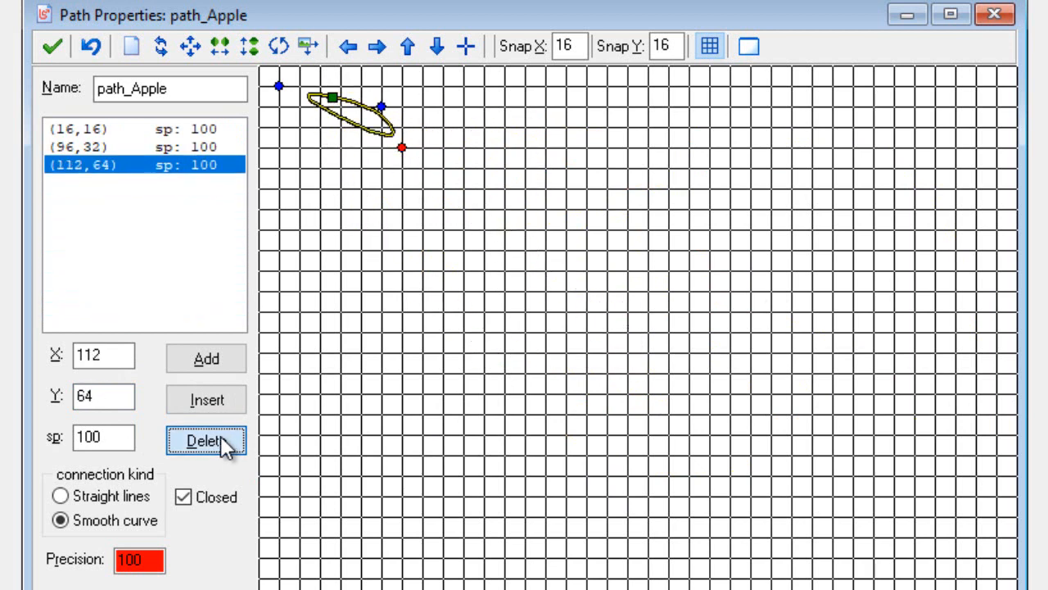
double_click(226, 443)
left_click(226, 443)
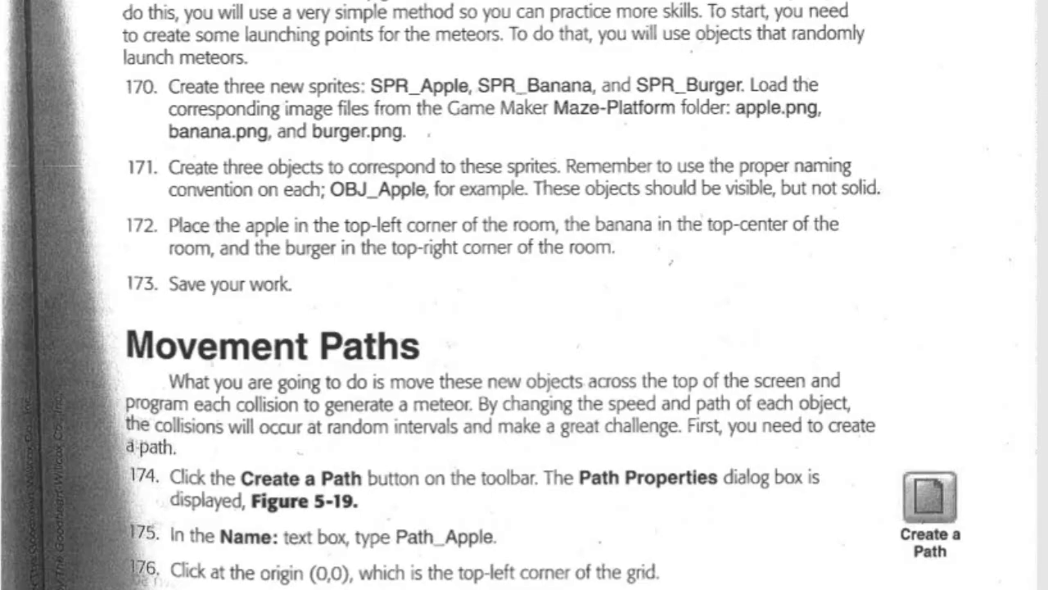
- Switch to the scanned textbook page and read the instructions for clearing the demonstration path and entering the correct apple path nodes
scroll(522, 549, "down", 15)
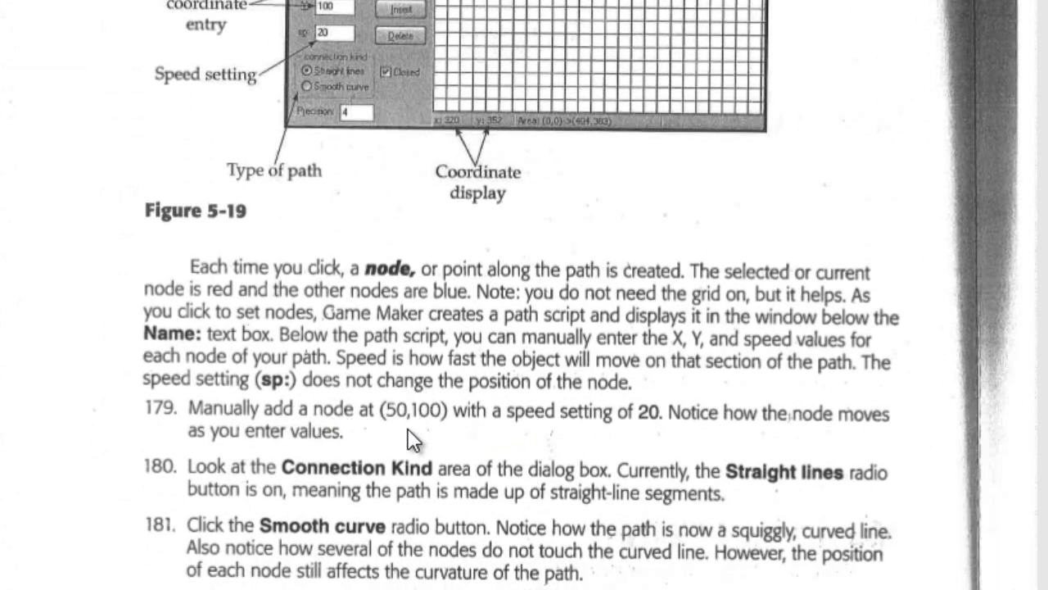
scroll(414, 434, "down", 3)
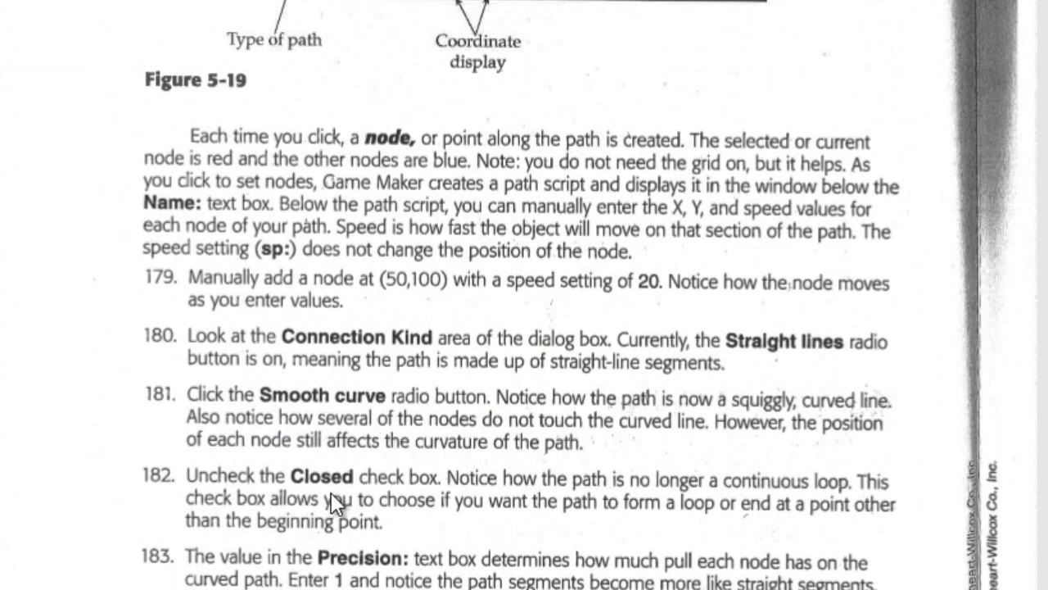
scroll(354, 495, "down", 20)
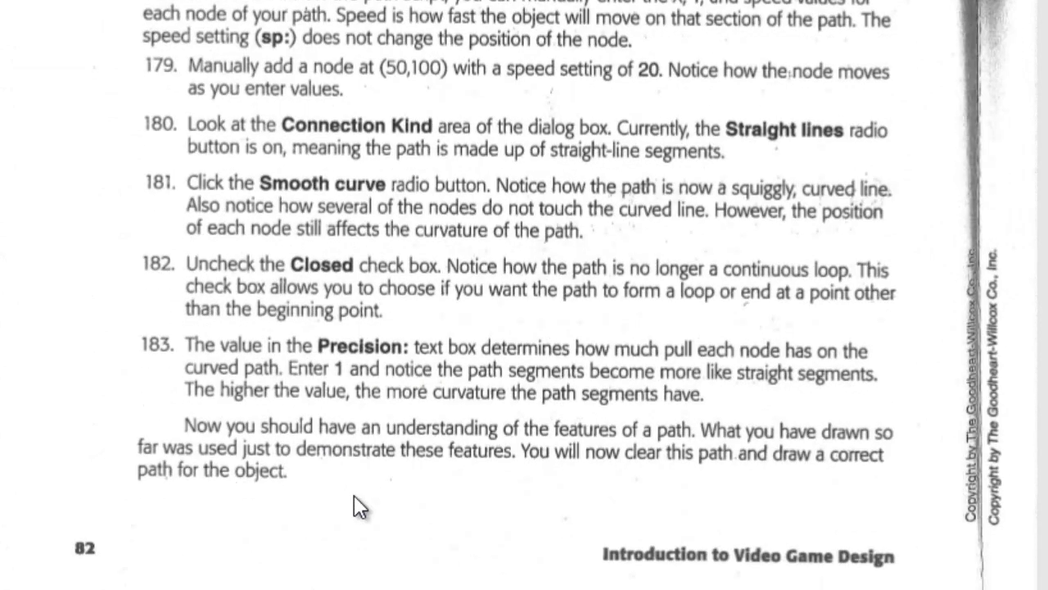
scroll(354, 495, "down", 8)
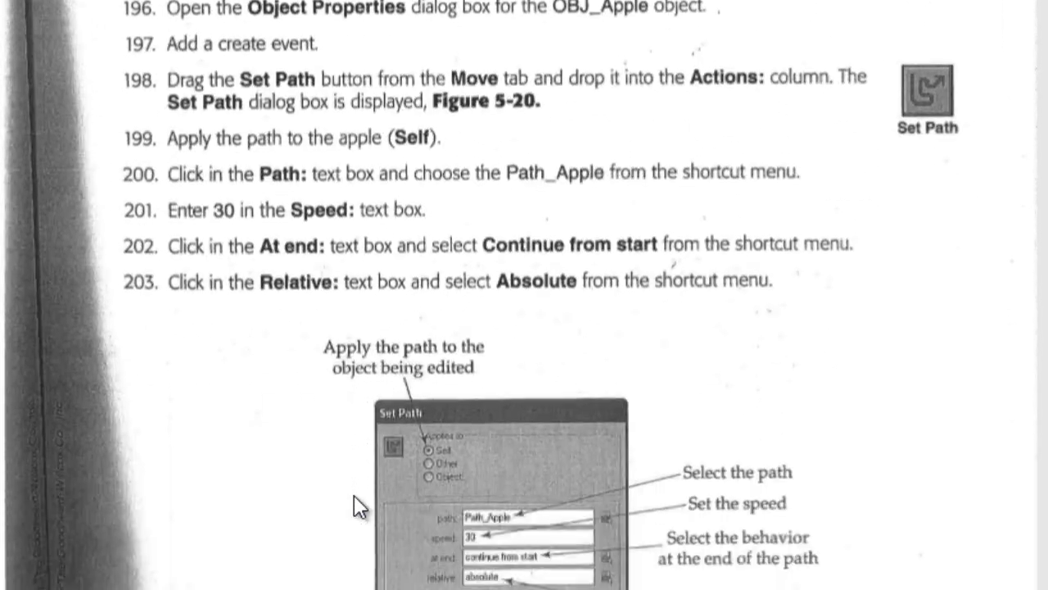
scroll(469, 520, "up", 20)
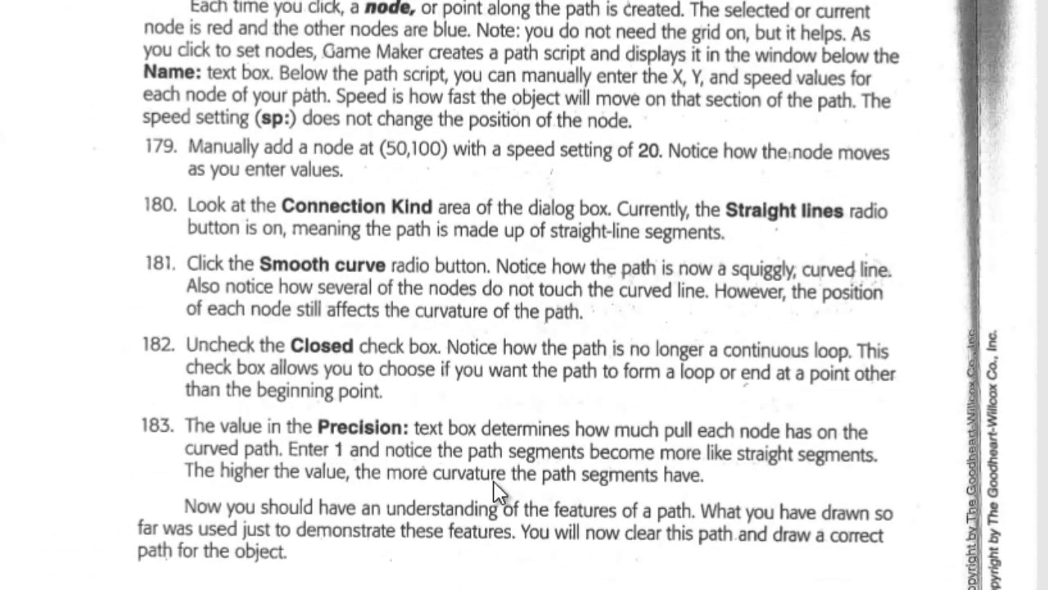
scroll(495, 491, "down", 2)
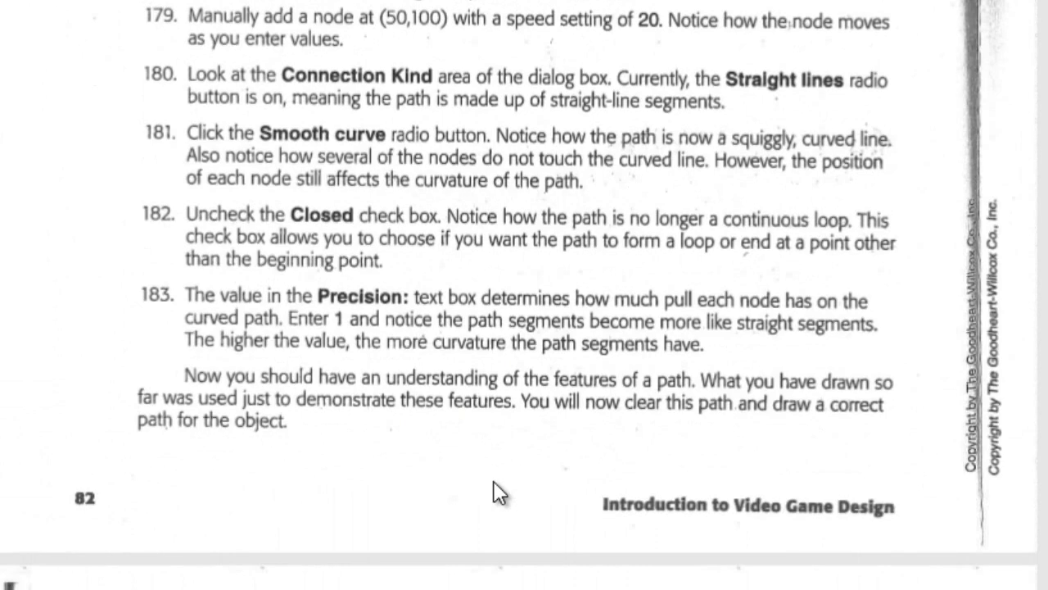
scroll(497, 492, "down", 6)
scroll(496, 491, "down", 3)
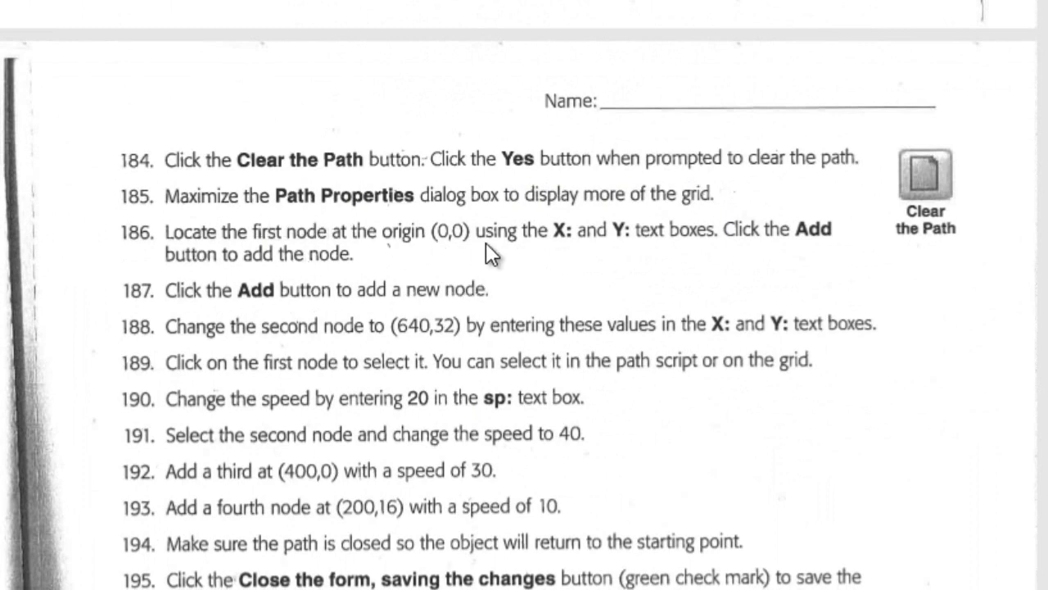
scroll(476, 254, "down", 3)
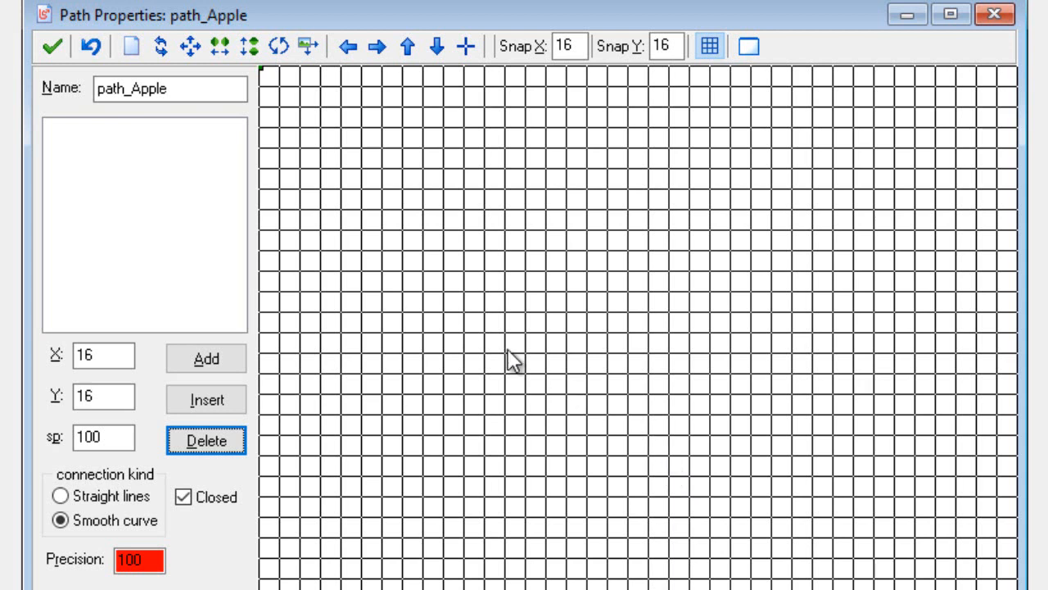
- Add a first point to path_Apple at (0,0) with a speed of 20
left_click(123, 354)
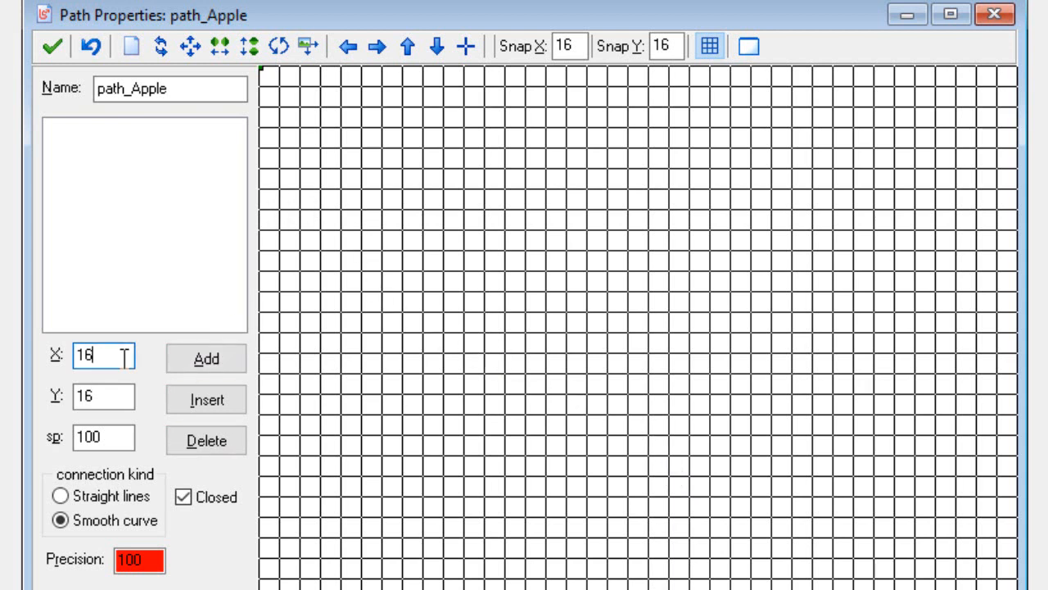
key("BackSpace")
key("BackSpace")
type("0")
left_click(113, 392)
key("BackSpace")
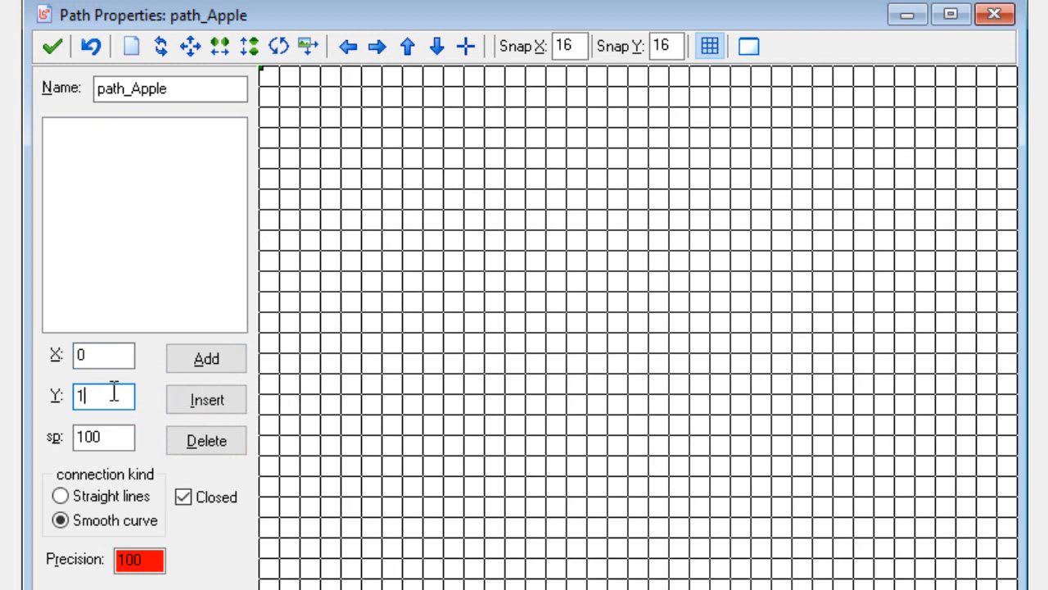
key("BackSpace")
left_click(110, 437)
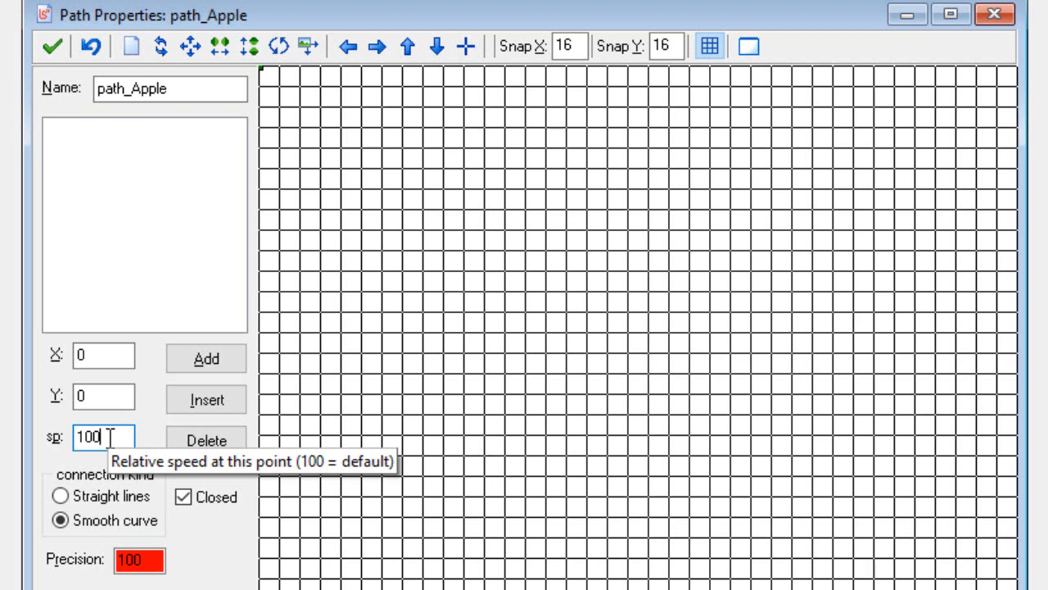
key("BackSpace")
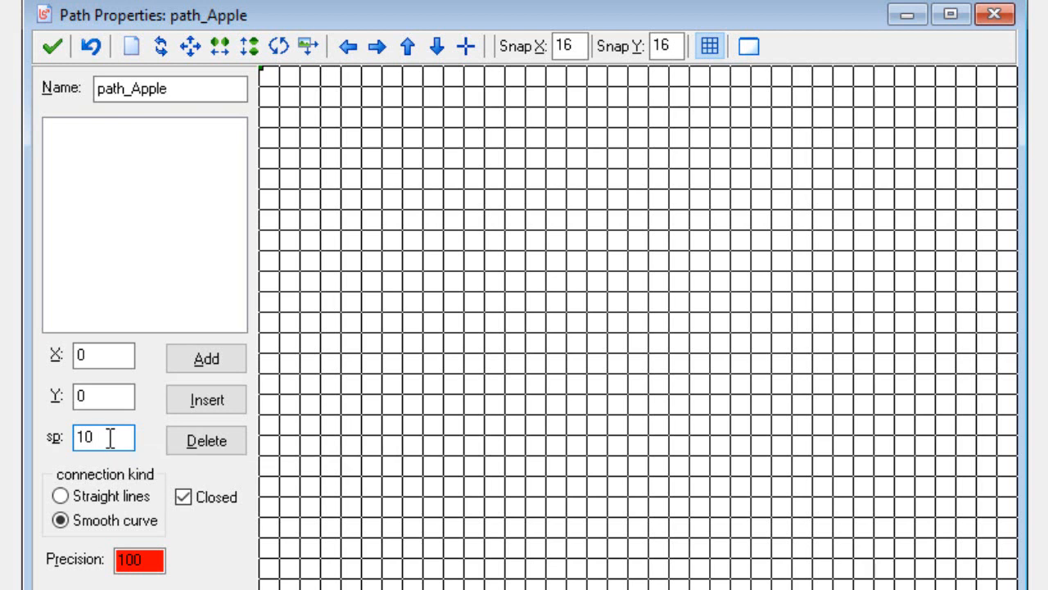
key("BackSpace")
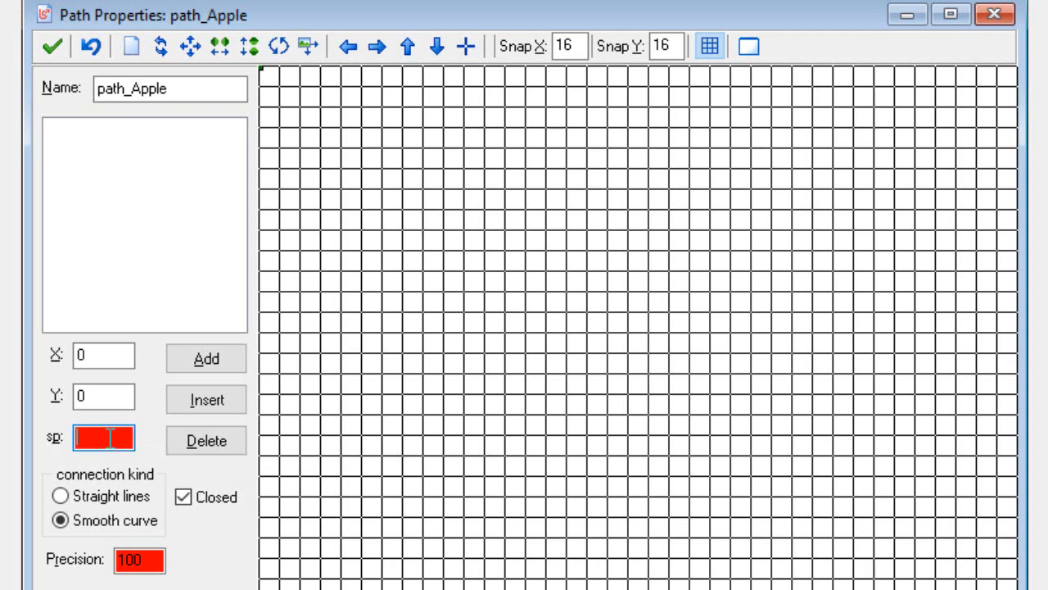
type("20")
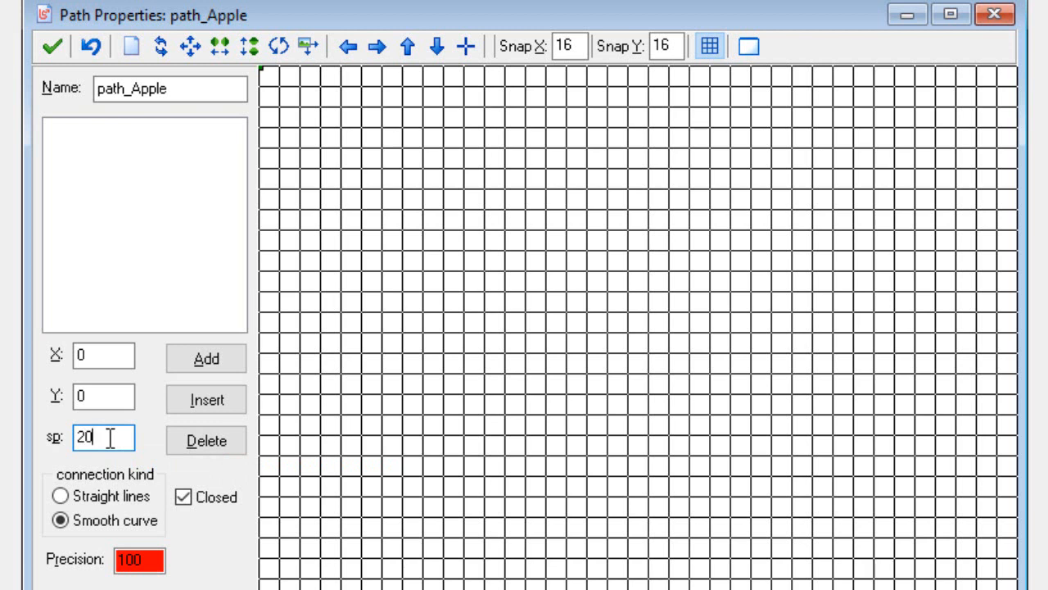
left_click(187, 362)
- Change the coordinates of the only path point to X 640 and Y 32
left_click(117, 355)
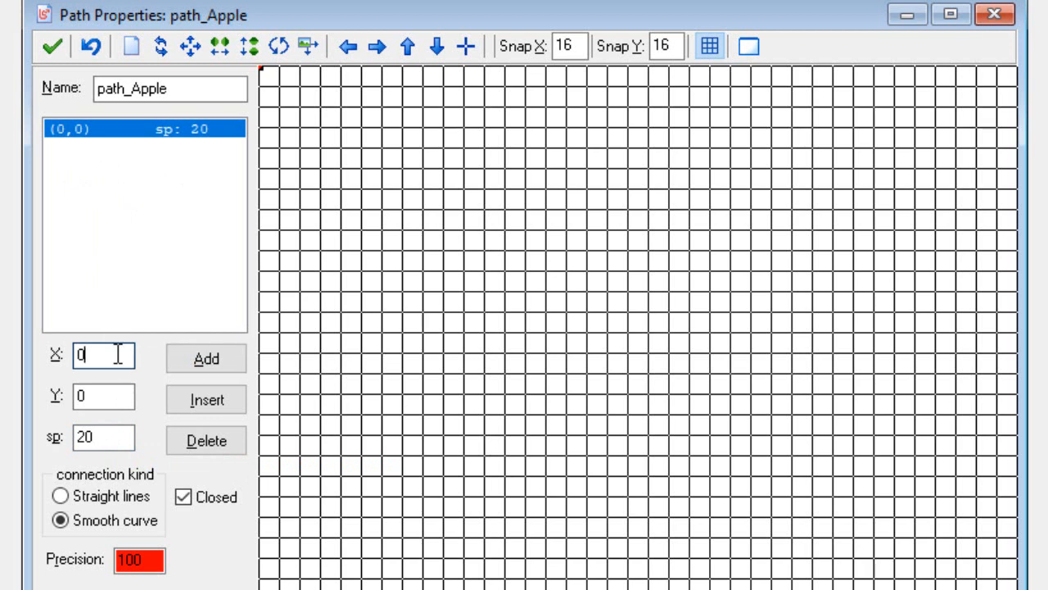
key("BackSpace")
type("640")
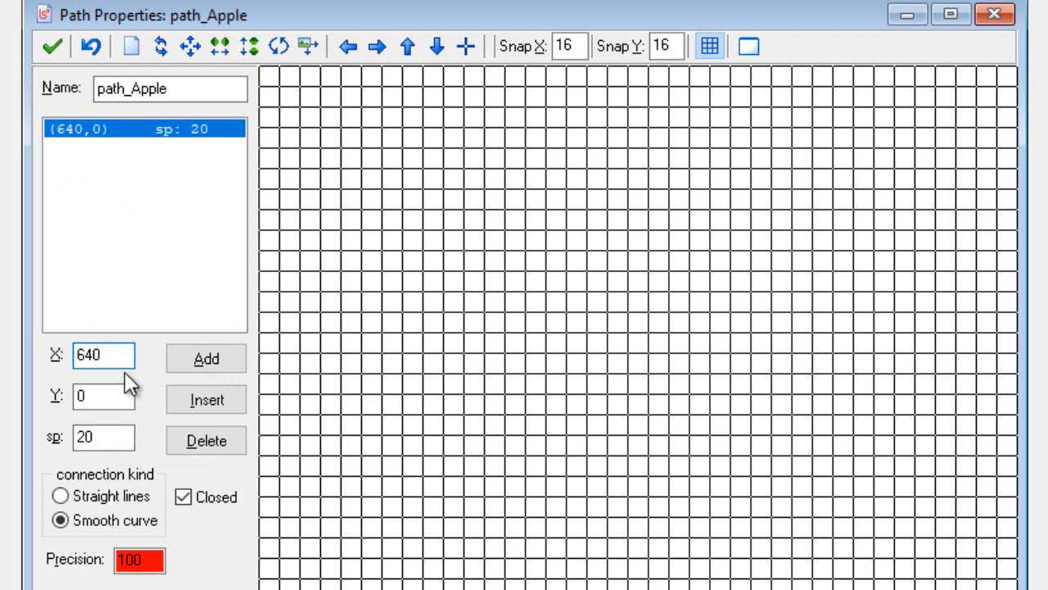
left_click(122, 395)
key("BackSpace")
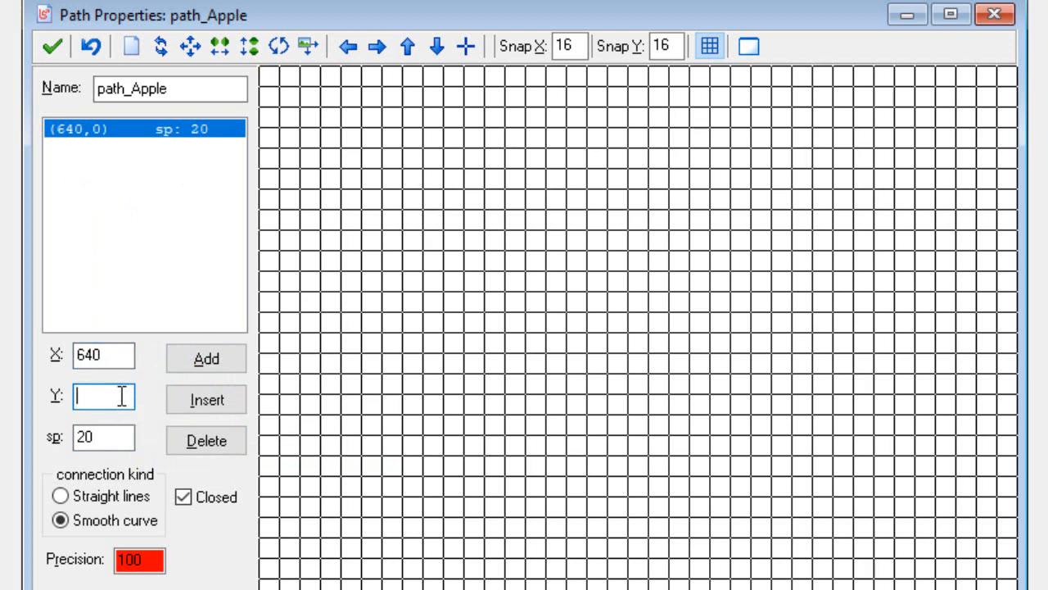
type("32")
- Set the (640,32) point's speed to 401 and add a second point with the same values
left_click(89, 436)
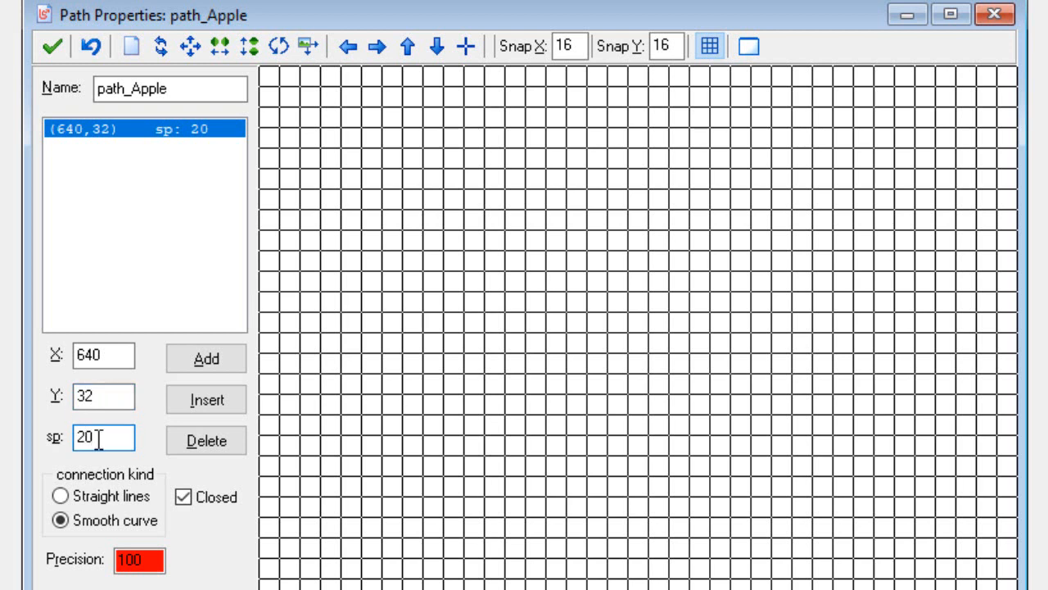
key("BackSpace")
key("BackSpace")
type("1")
type("40")
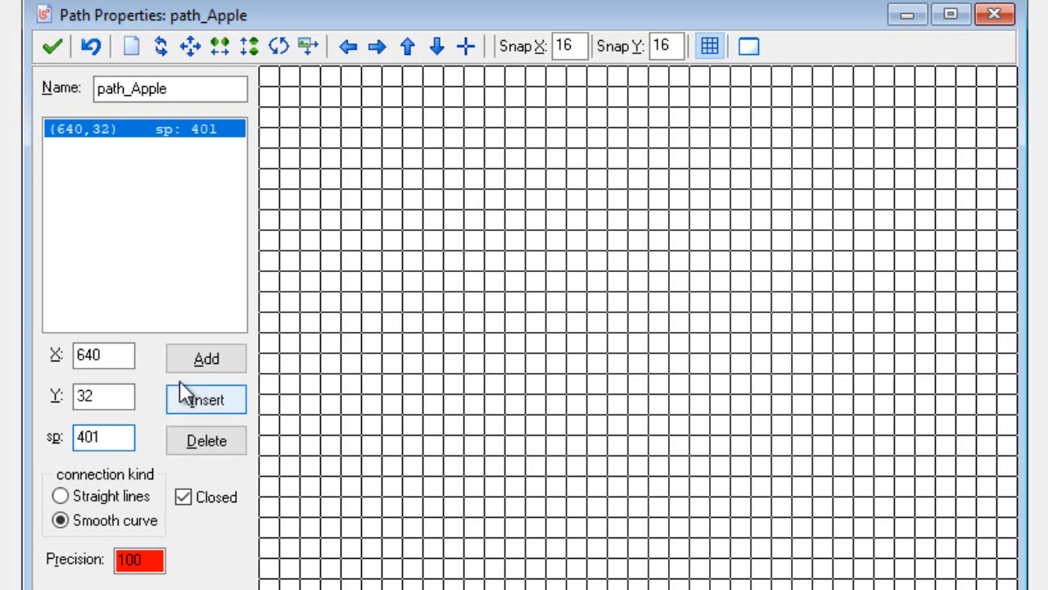
left_click(195, 365)
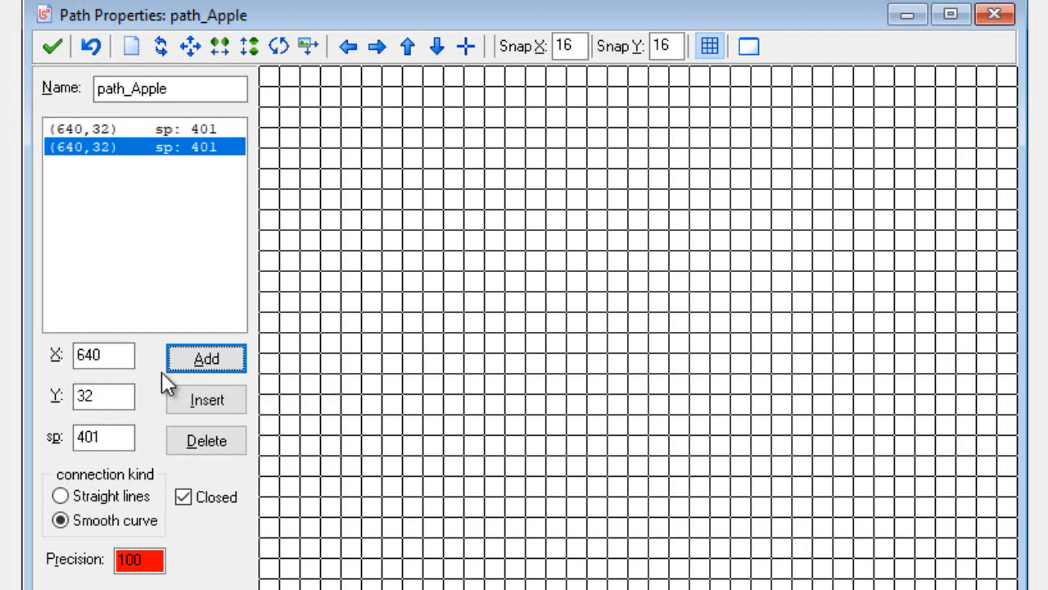
- Widen the path window and move the second point to (400,0), after trying 4000 for its X coordinate
left_click_drag(1028, 589, 1047, 589)
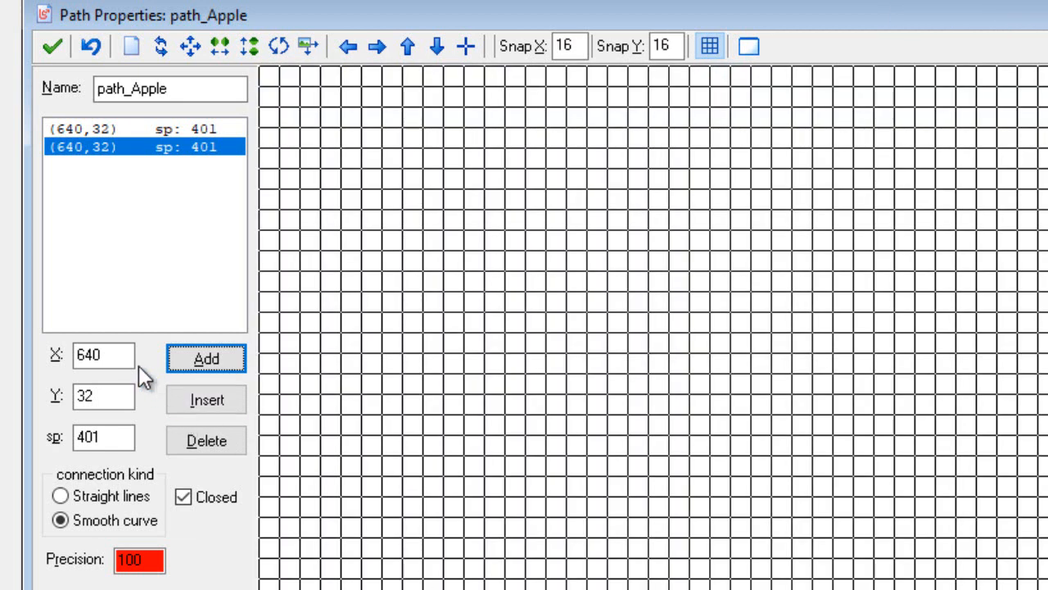
left_click(115, 358)
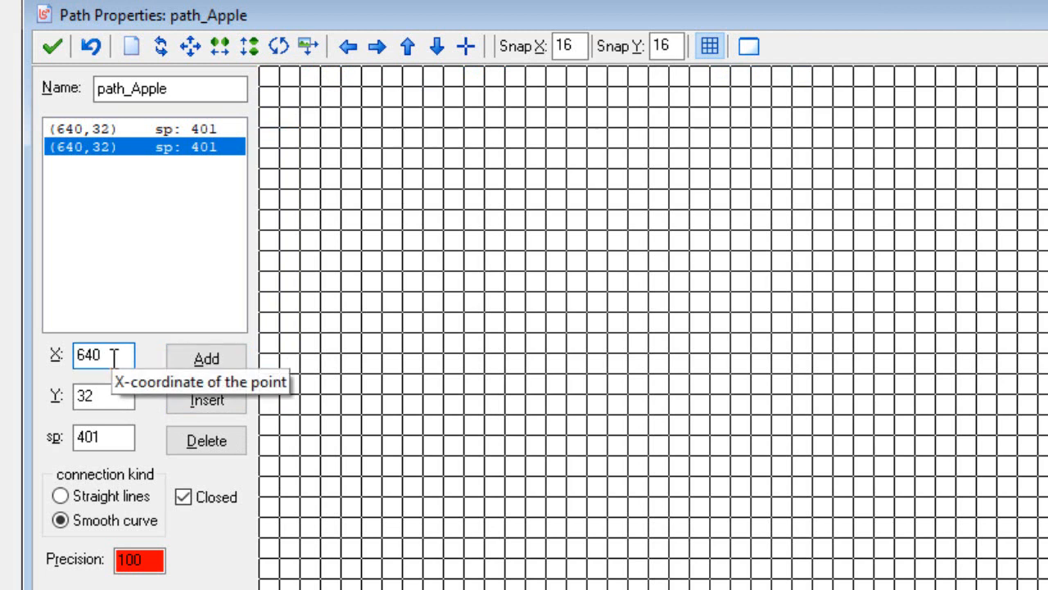
key("BackSpace")
key("BackSpace")
key("BackSpace")
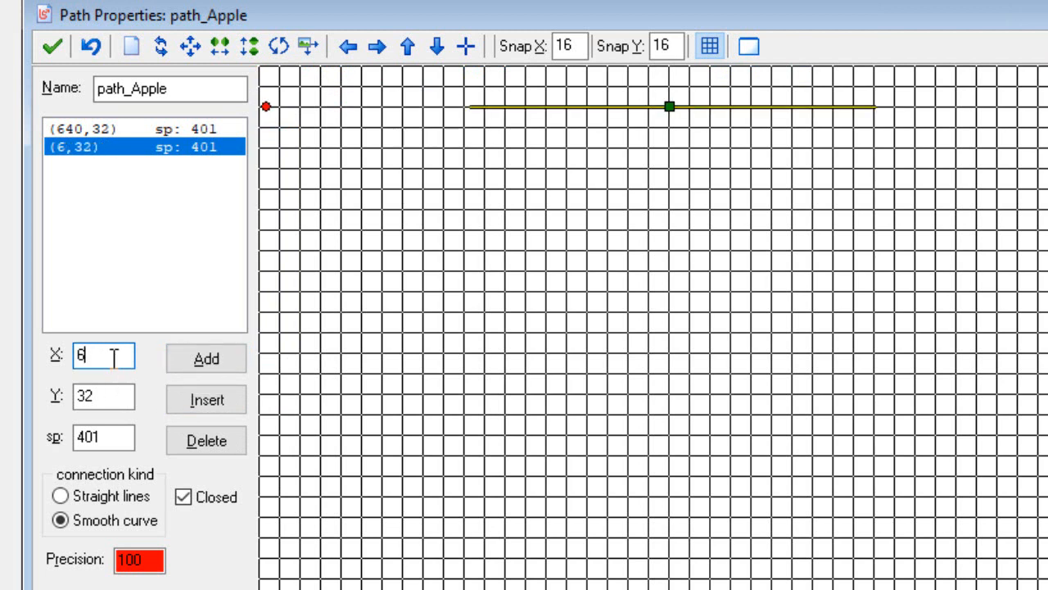
type("4000")
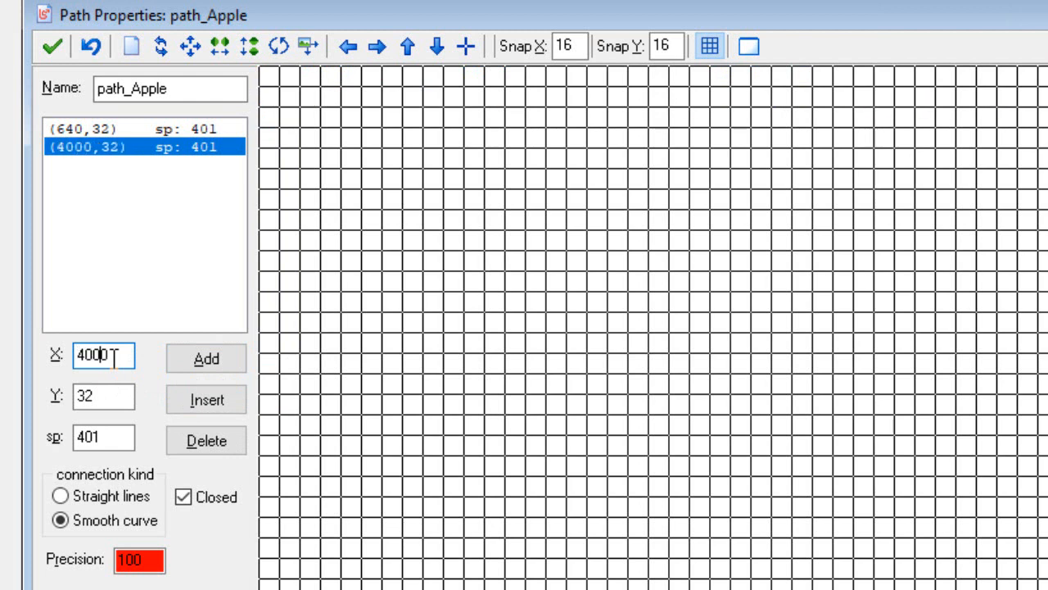
key("BackSpace")
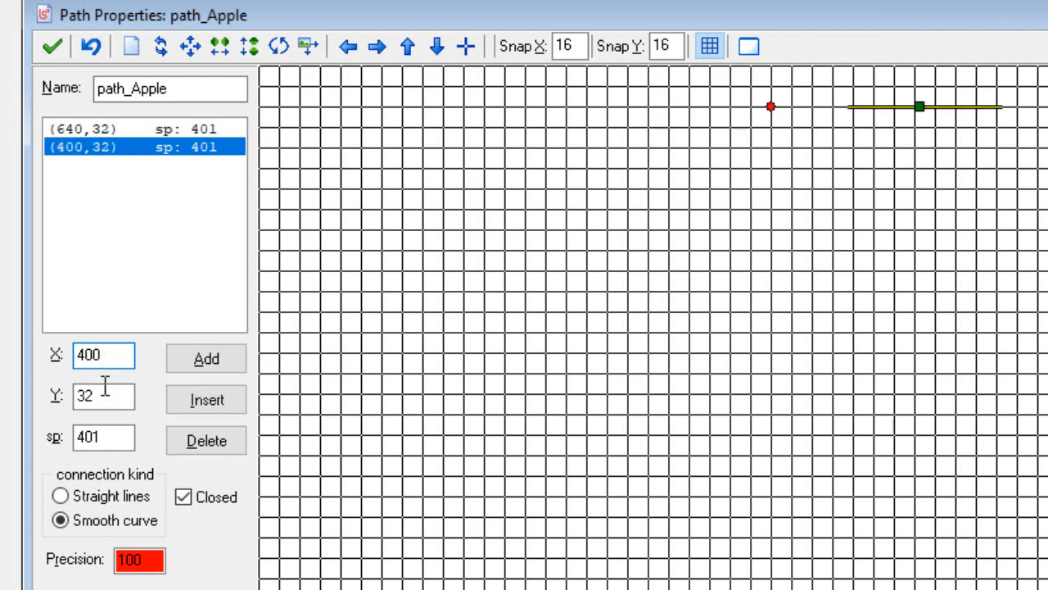
left_click(104, 394)
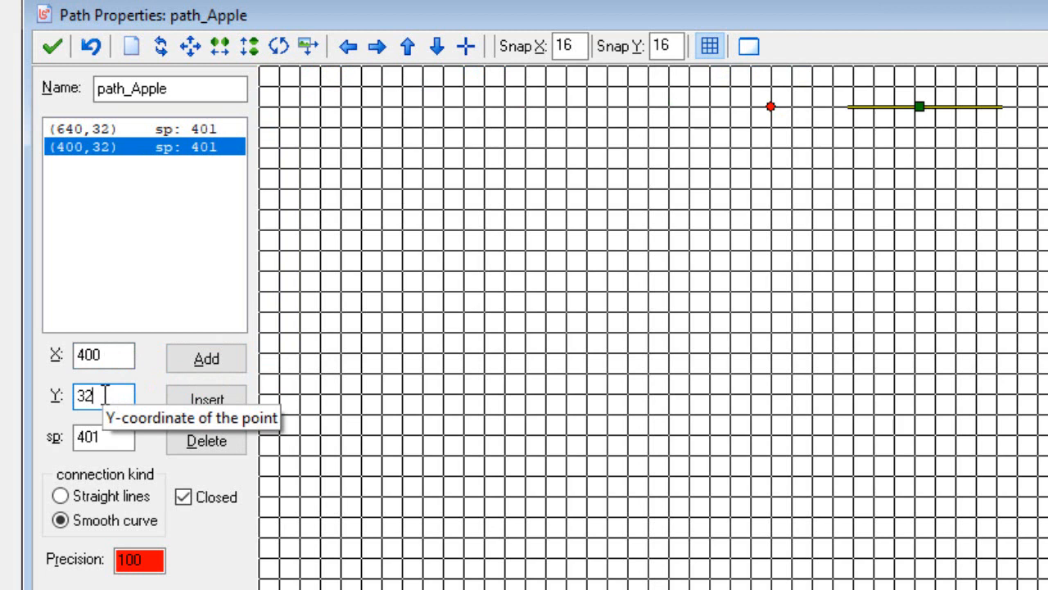
key("BackSpace")
key("BackSpace")
type("0")
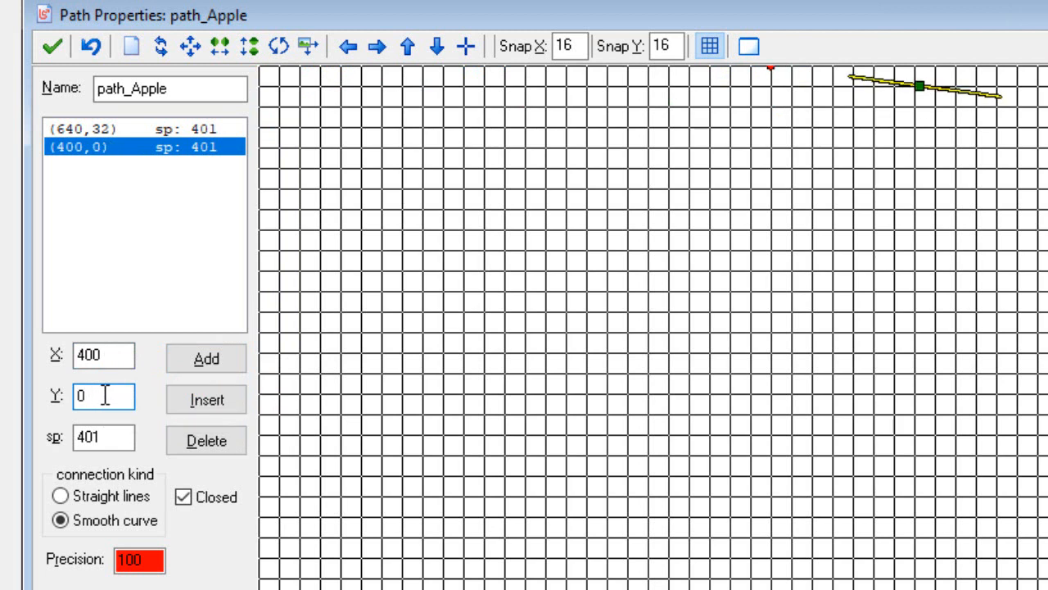
- Set the second point's speed to 30 and add a third point with the same values
left_click(110, 438)
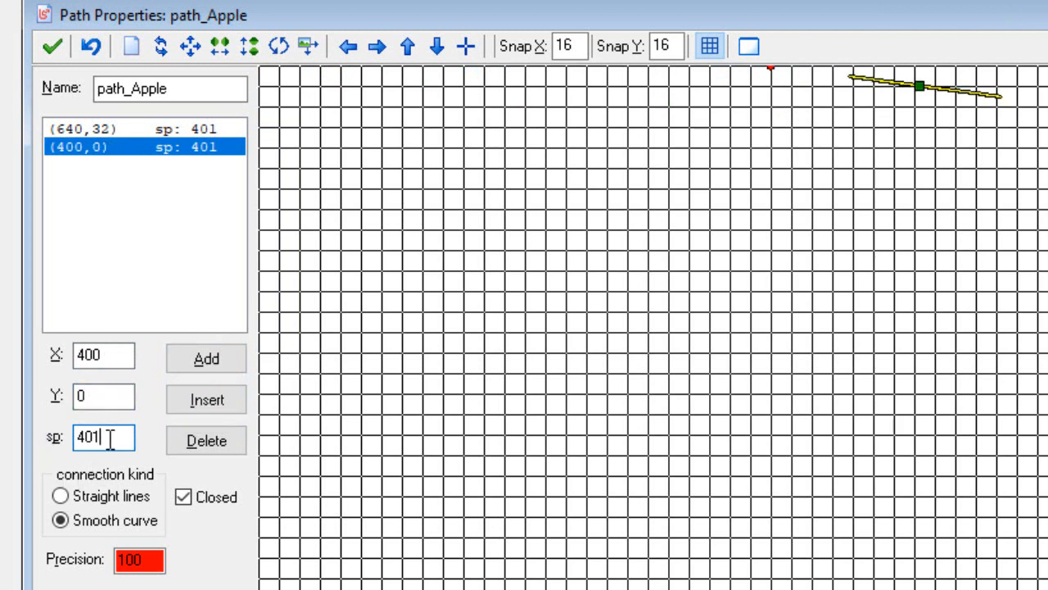
key("BackSpace")
key("BackSpace")
key("BackSpace")
type("1")
type("30")
key("BackSpace")
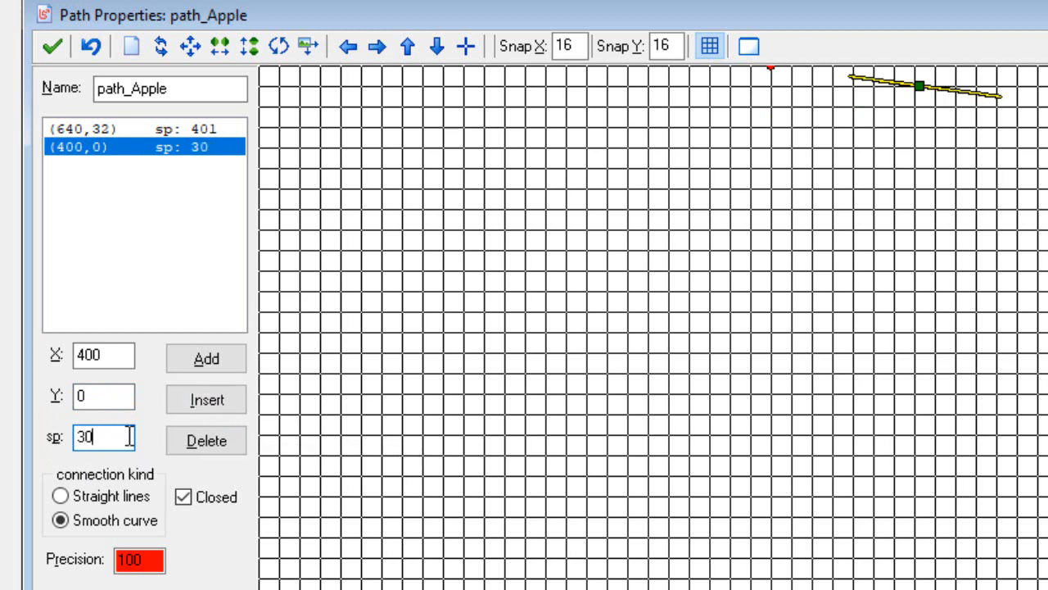
left_click(206, 362)
- Set the first point's speed to 40 and add a point with the same values at the path's end
left_click(131, 130)
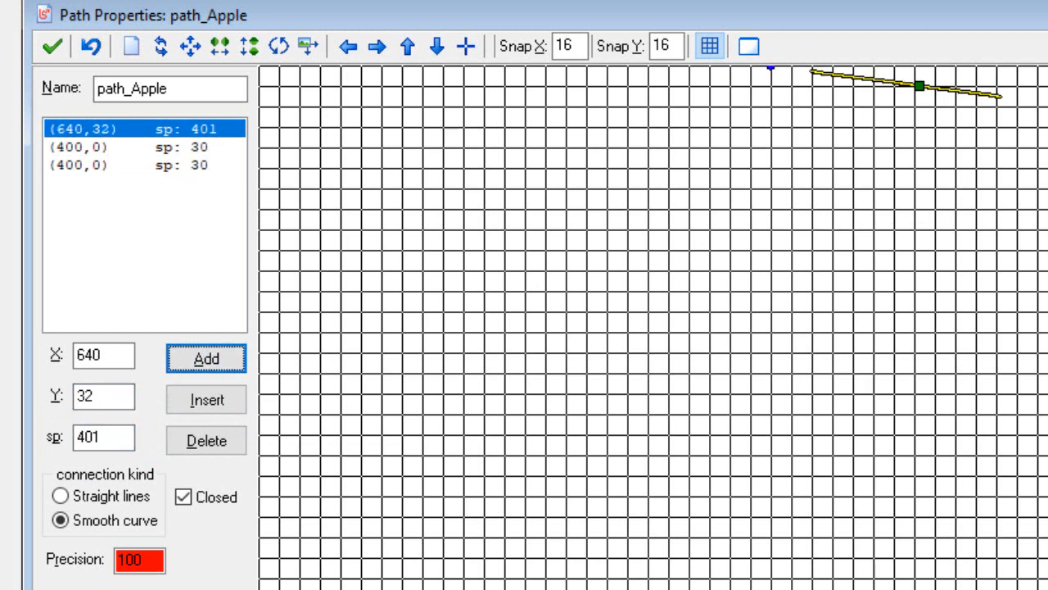
left_click(122, 433)
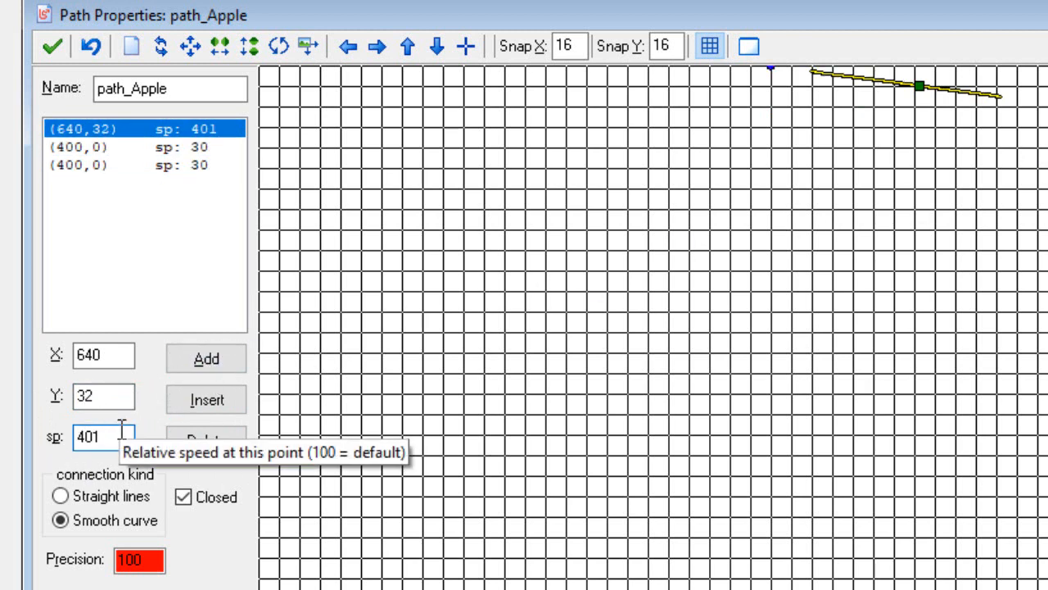
key("BackSpace")
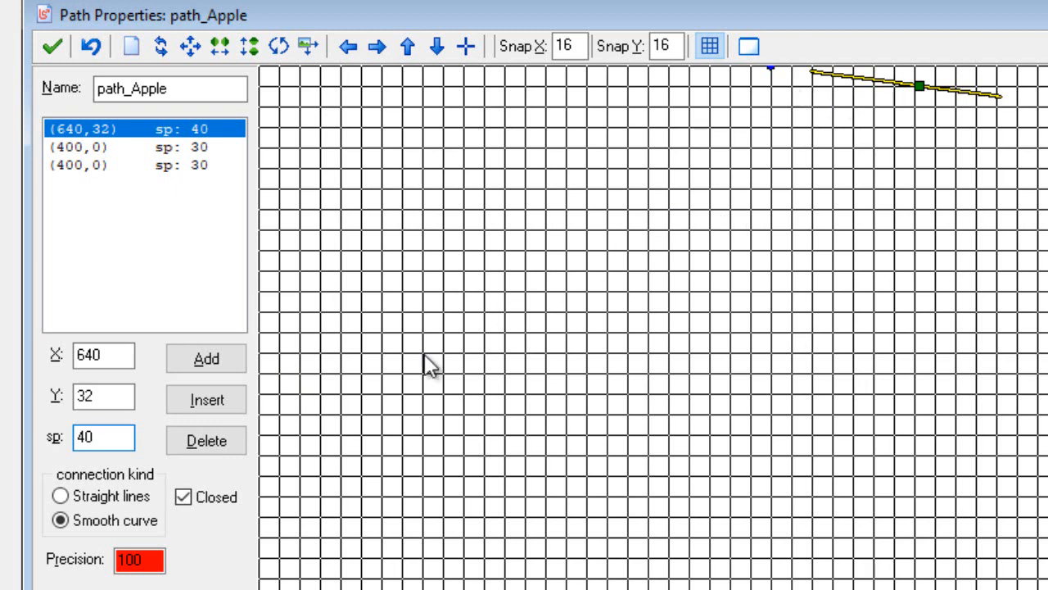
left_click(212, 361)
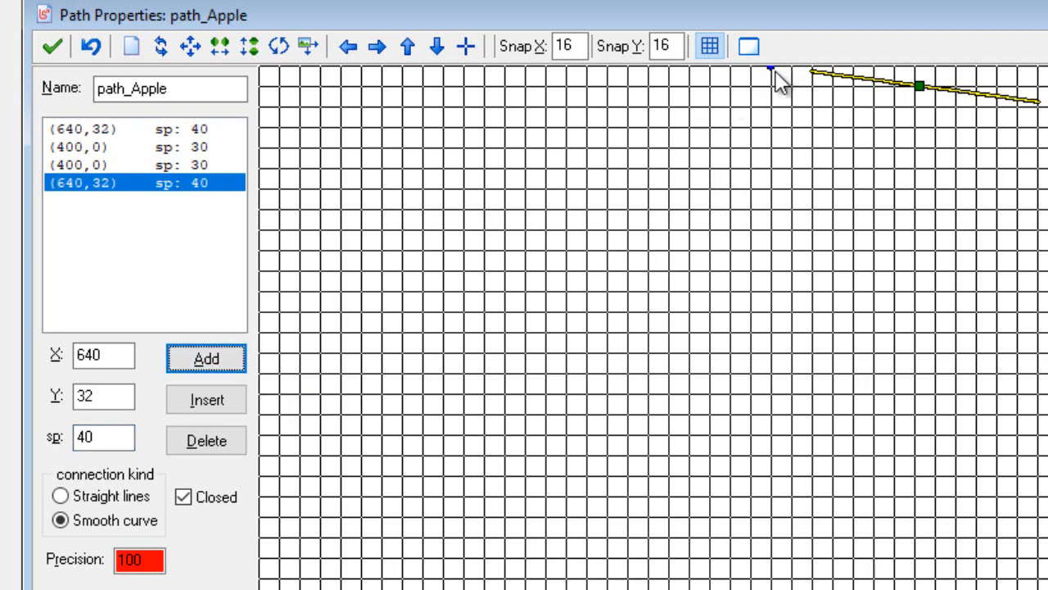
- Select the (400,0) point on the grid and add a point at (512,16) to the path
left_click(776, 75)
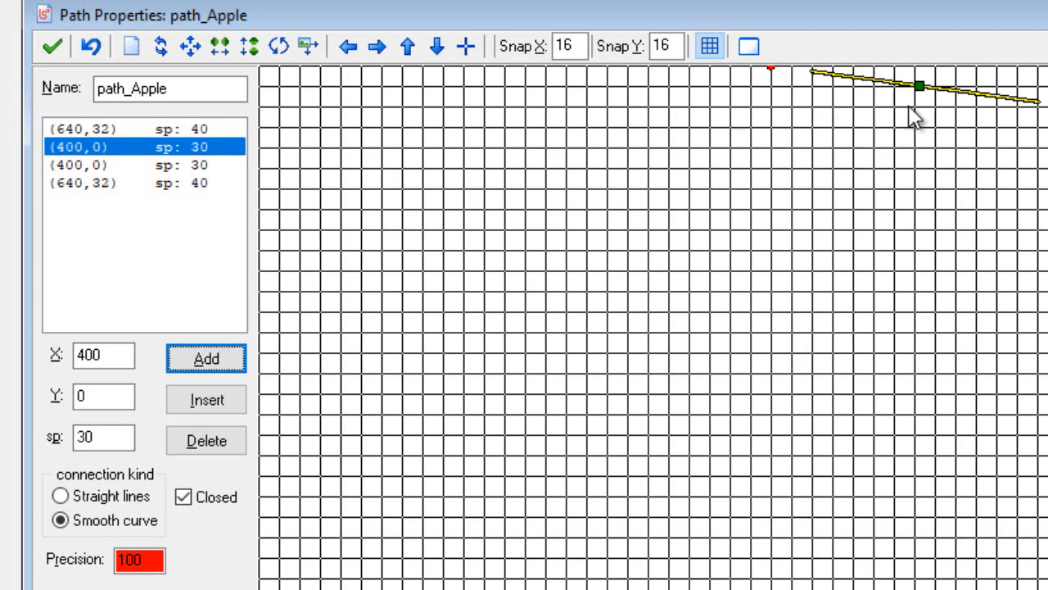
left_click(917, 86)
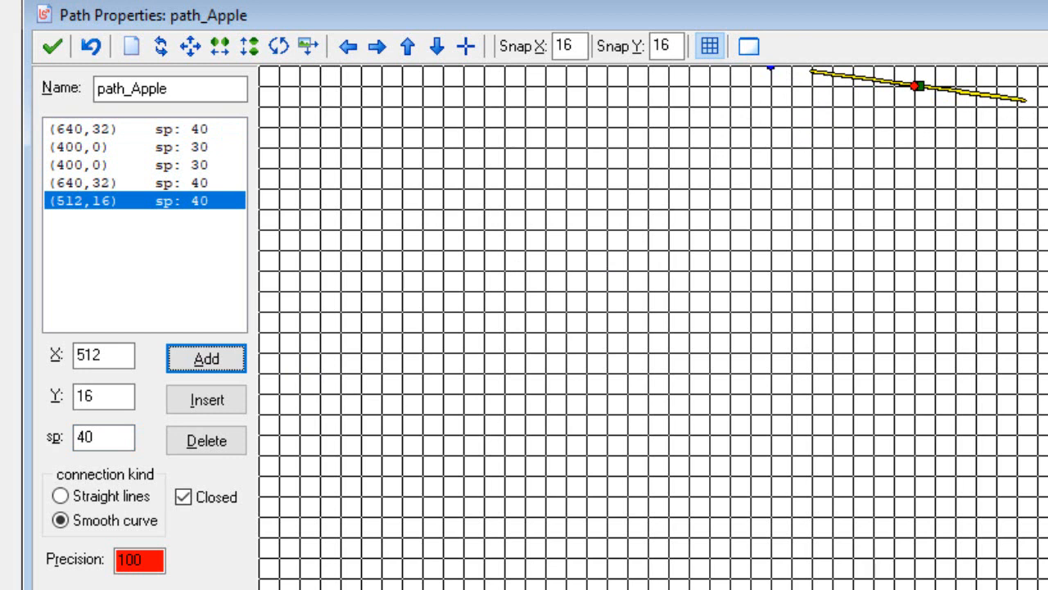
- Move the path's first point to (0,0)
left_click(1047, 106)
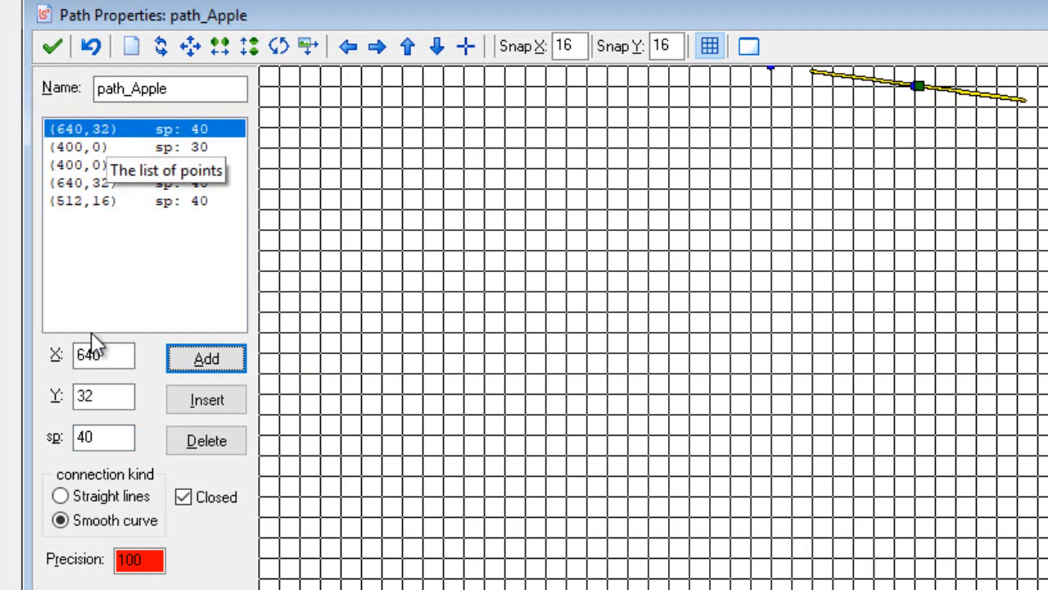
left_click(115, 354)
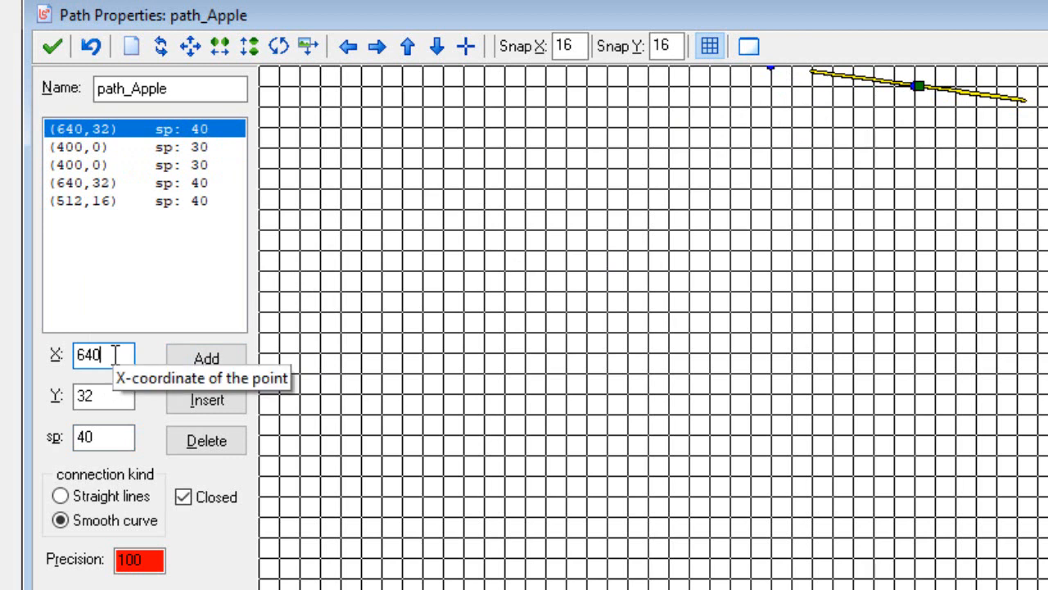
key("BackSpace")
key("BackSpace")
key("BackSpace")
type("0")
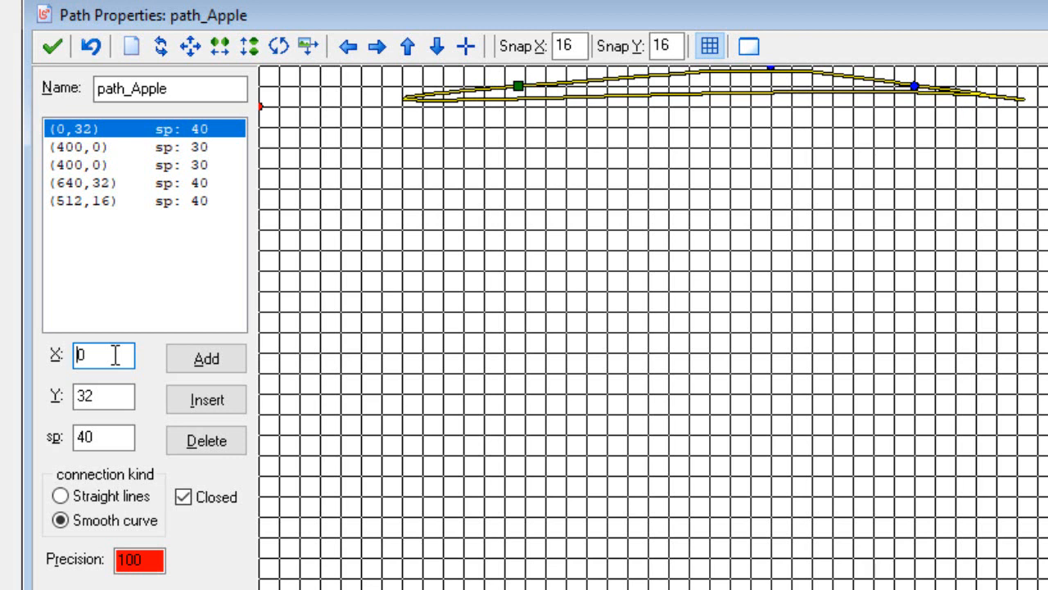
left_click(116, 398)
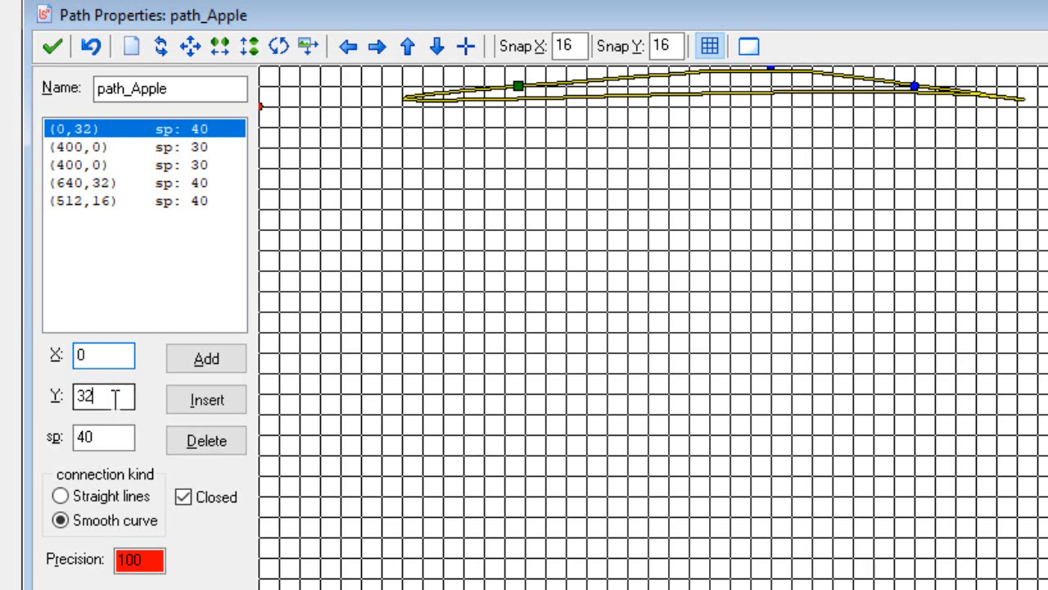
key("BackSpace")
key("BackSpace")
type("0")
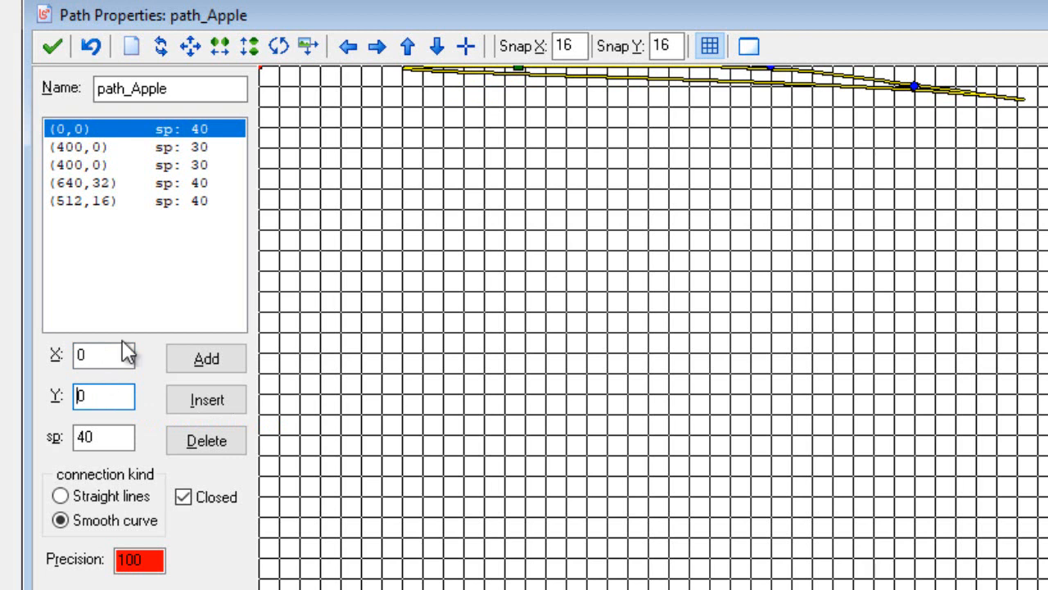
- Set the speed of the path's first point to 20
left_click(100, 155)
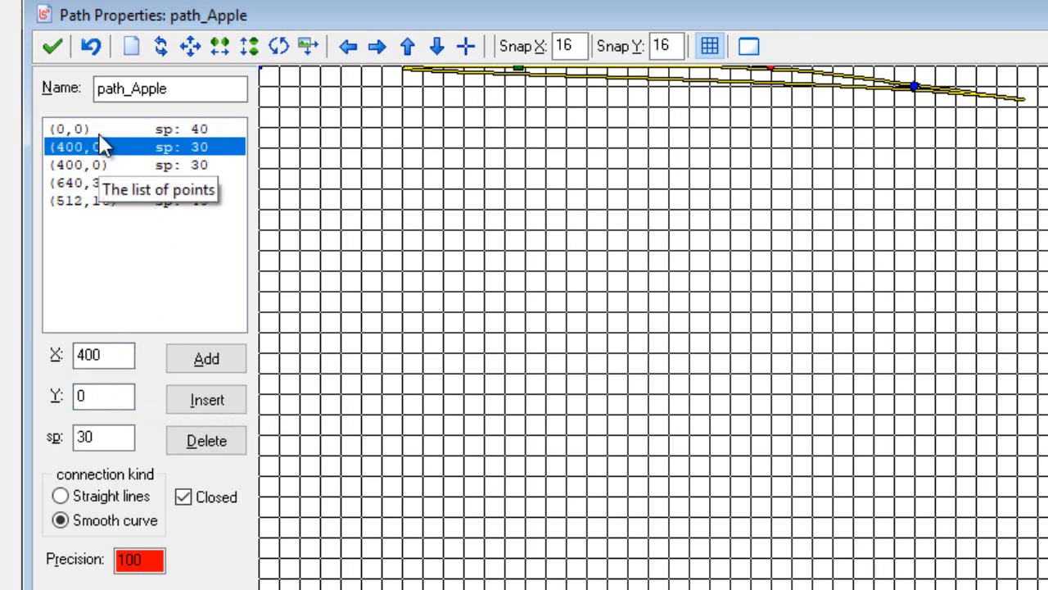
key("Up")
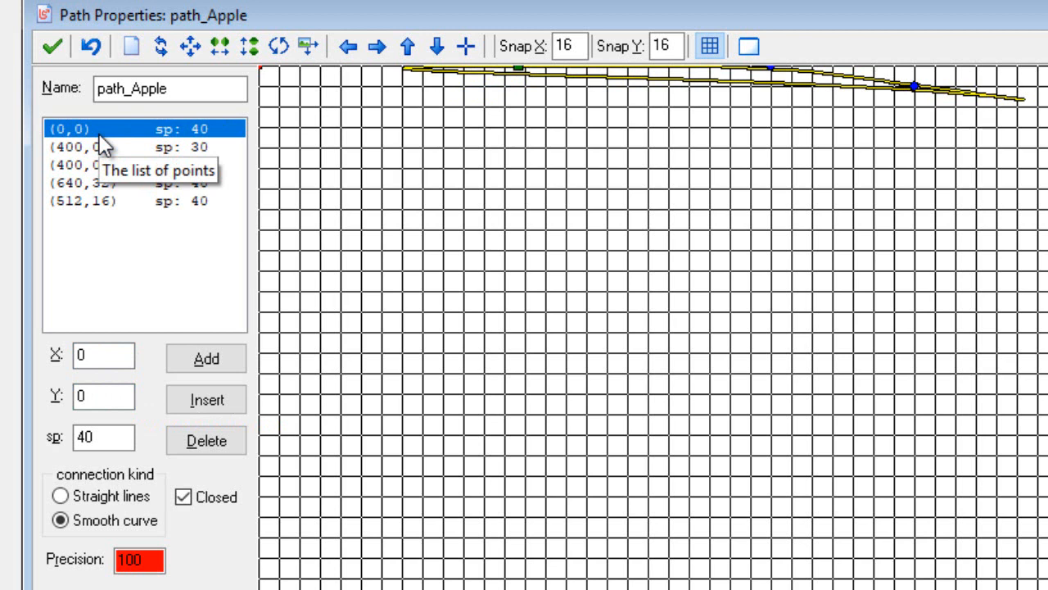
left_click(85, 438)
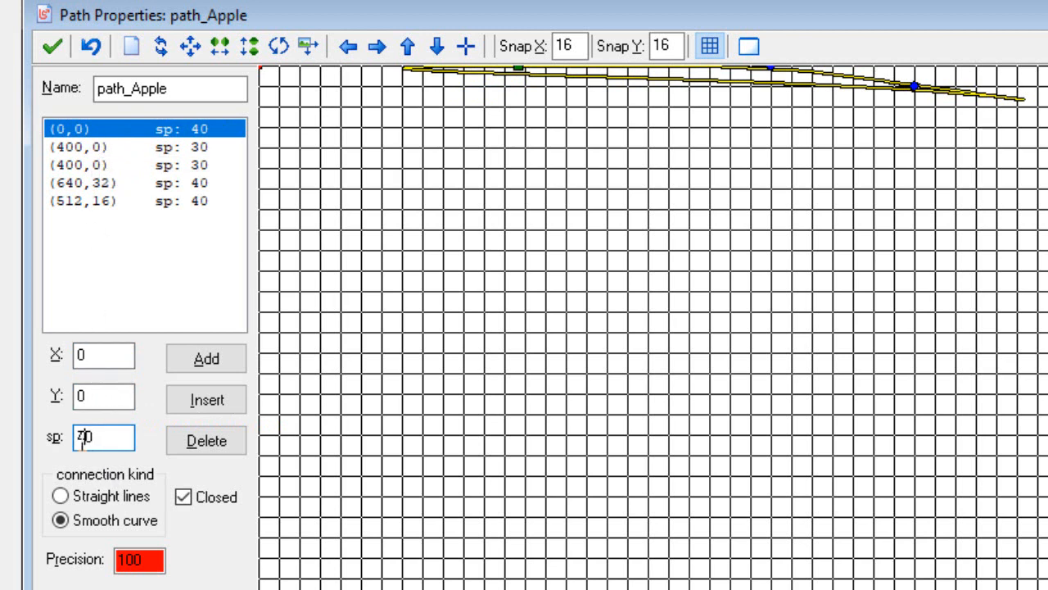
key("Delete")
type("1")
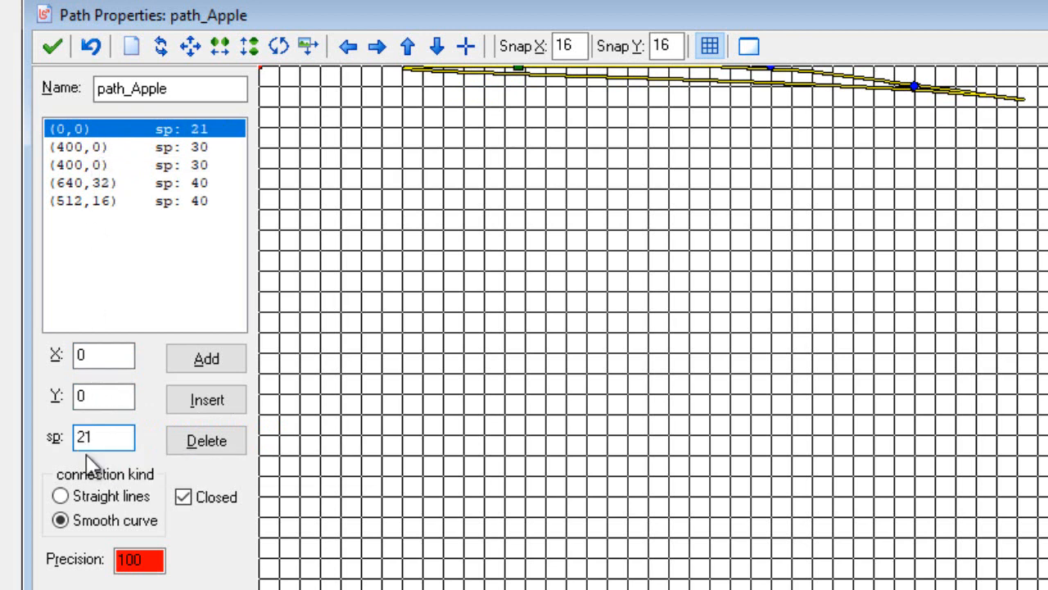
key("BackSpace")
type("0")
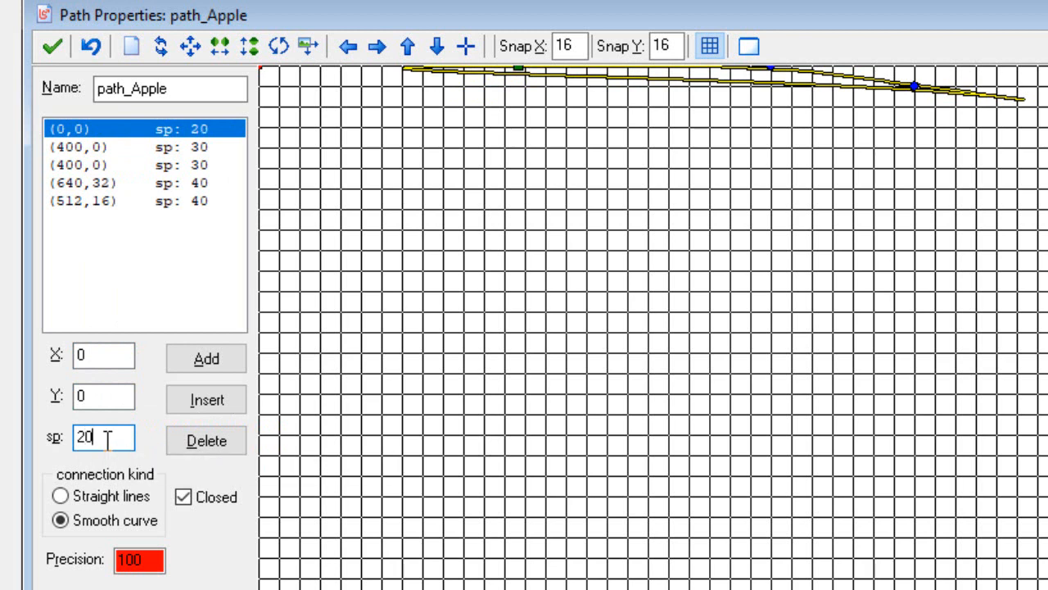
- Move the path's second point to (640,32)
left_click(109, 151)
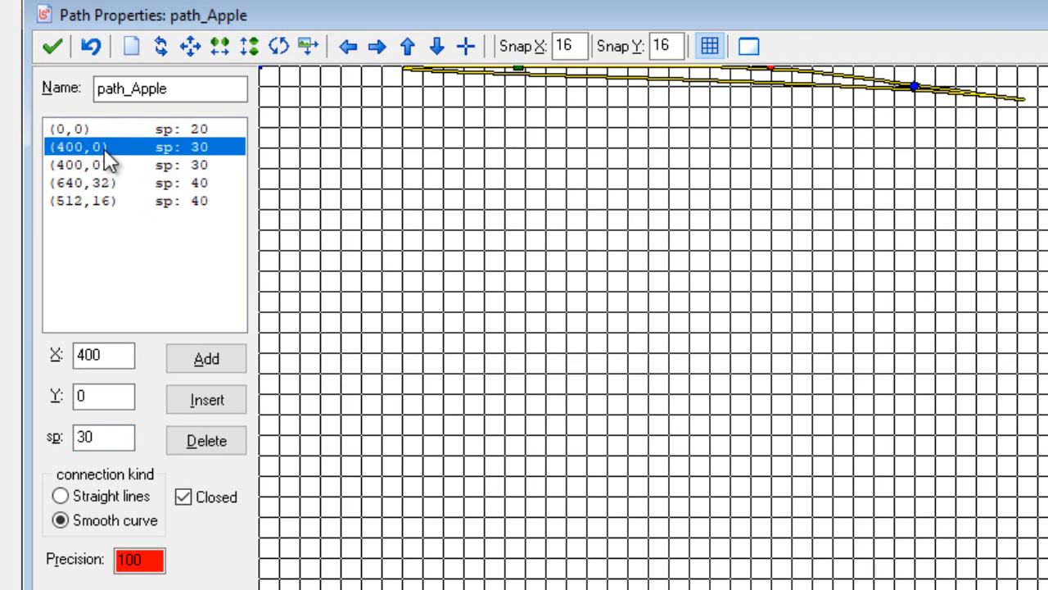
left_click(131, 355)
key("BackSpace")
key("BackSpace")
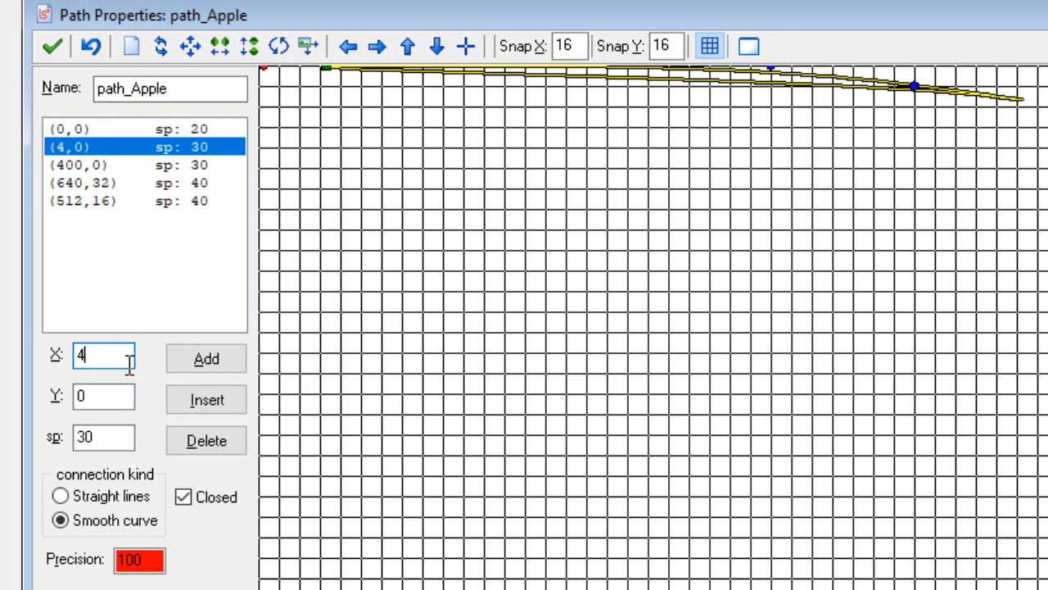
key("BackSpace")
type("6400")
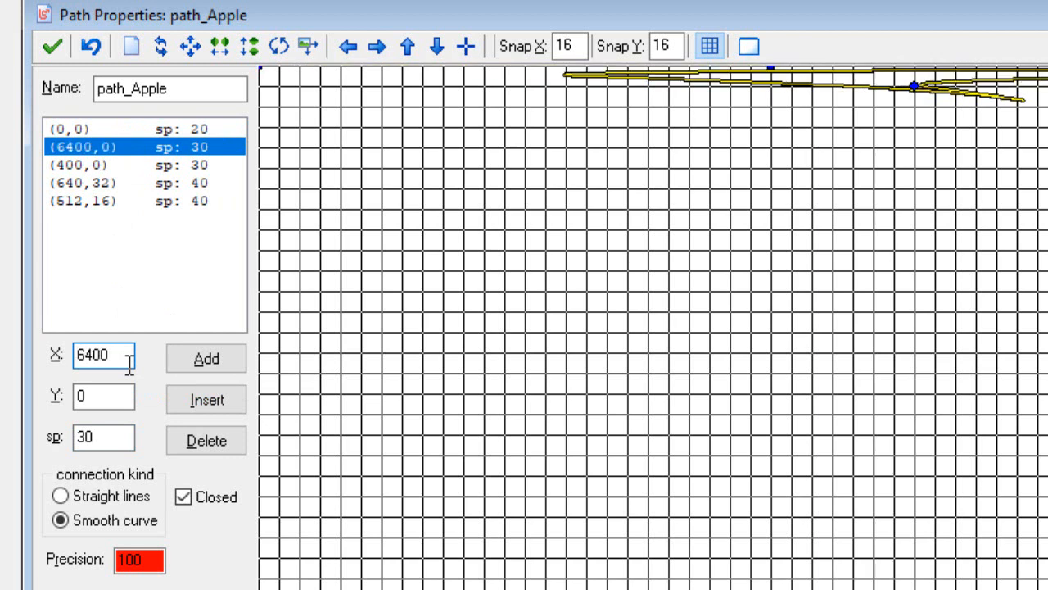
key("BackSpace")
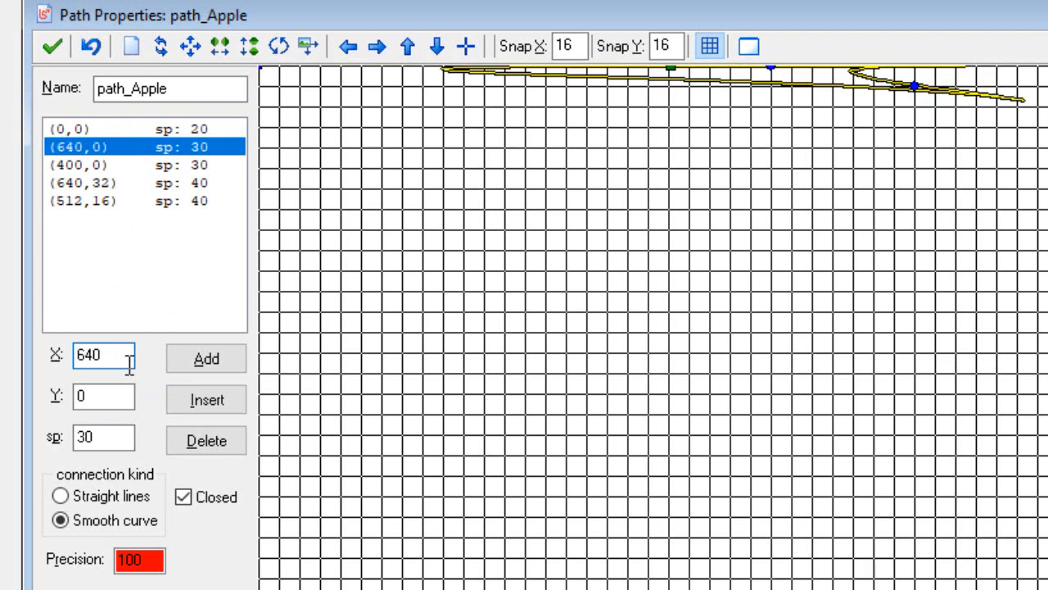
left_click(115, 401)
key("BackSpace")
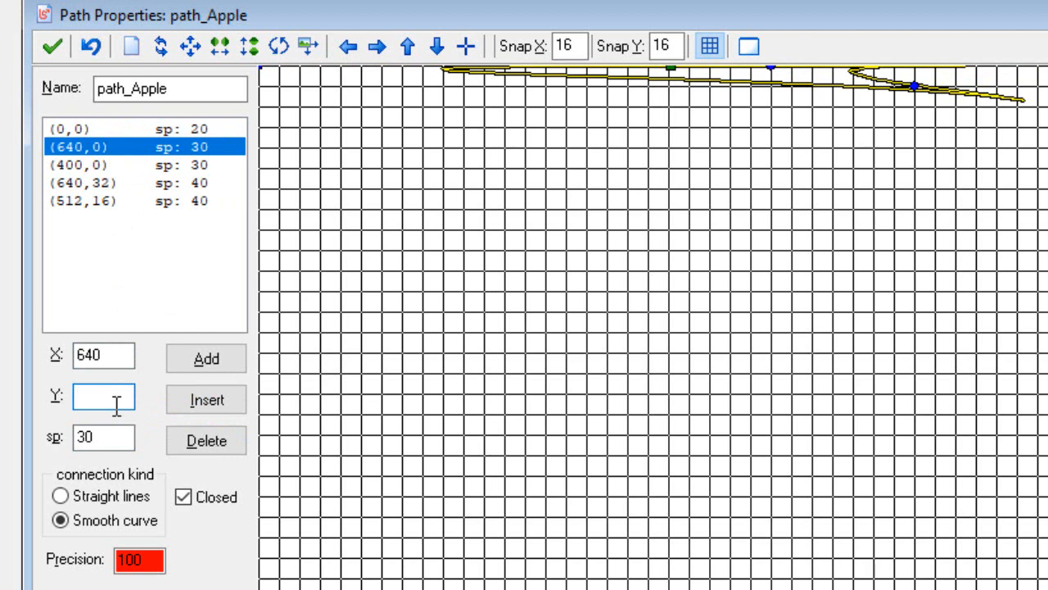
type("32")
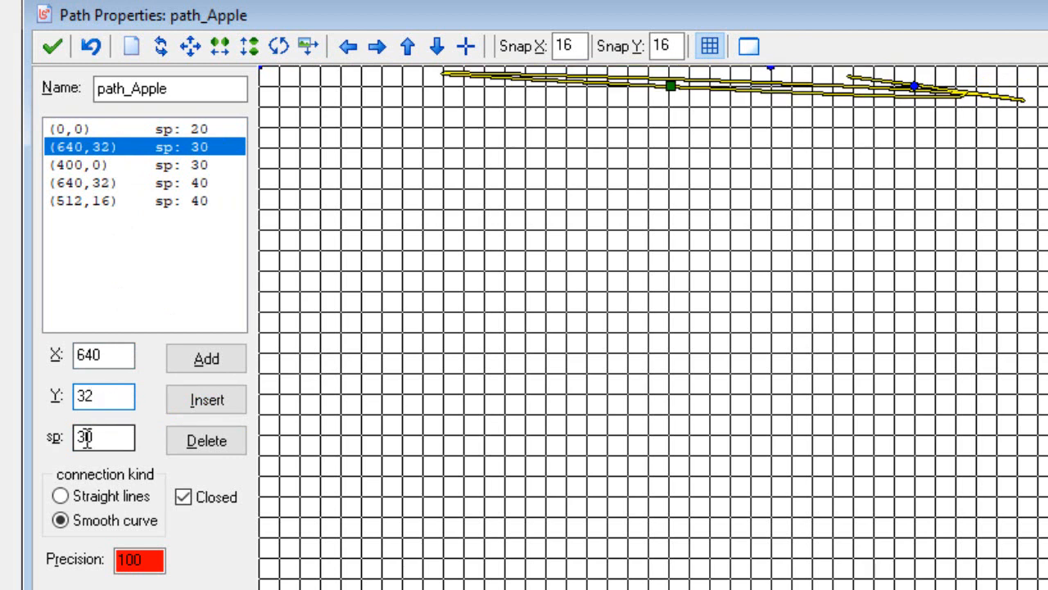
- Set the second point's speed to 40
left_click(87, 437)
key("BackSpace")
type("41")
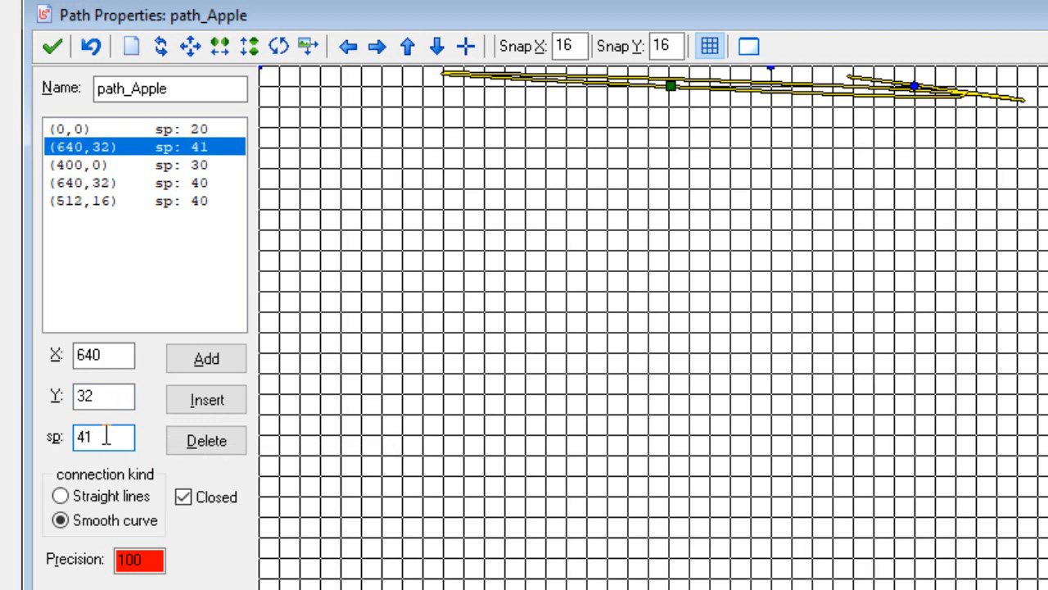
key("BackSpace")
type("0")
- Move the path's fourth point to (200,16)
left_click(97, 167)
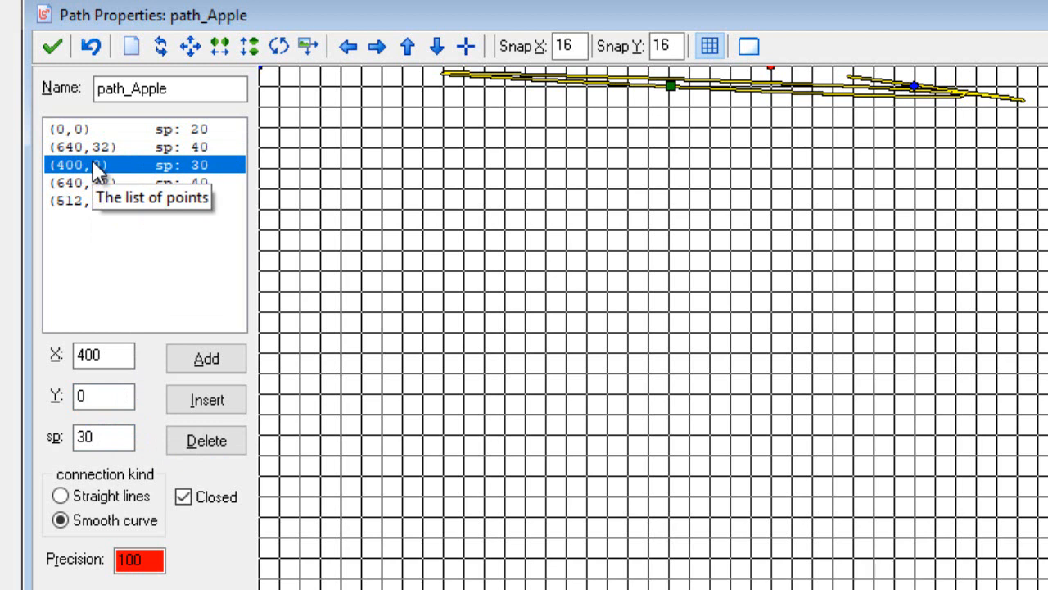
left_click(85, 183)
left_click(109, 361)
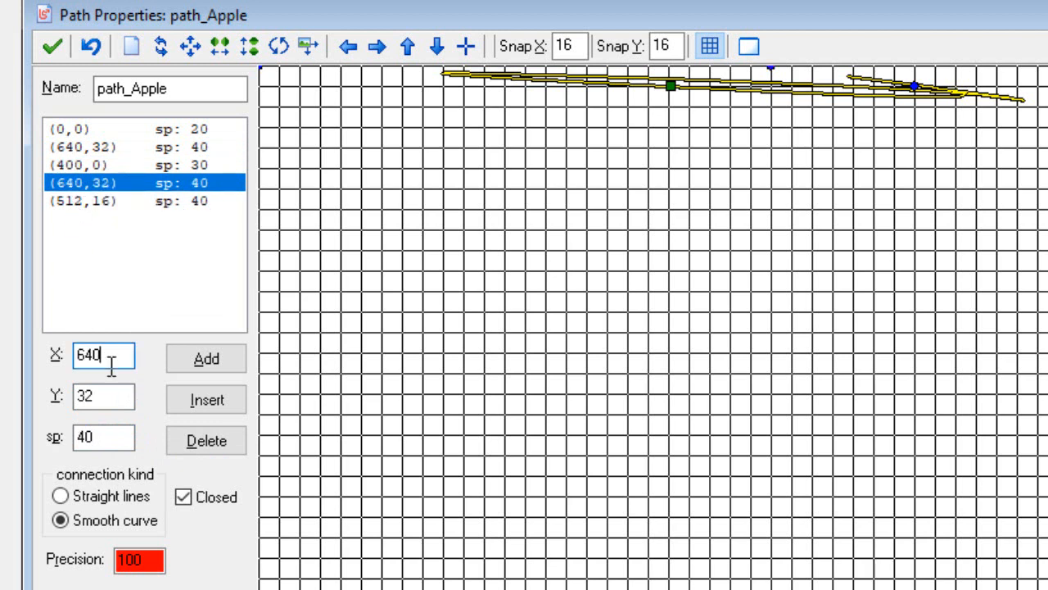
key("BackSpace")
key("BackSpace")
key("BackSpace")
type("2000")
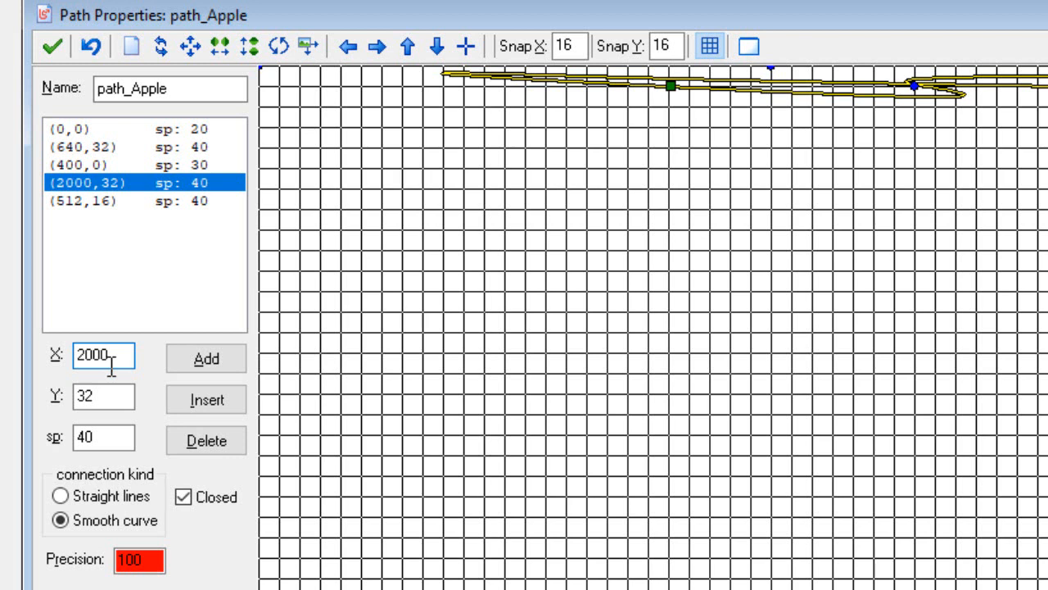
key("BackSpace")
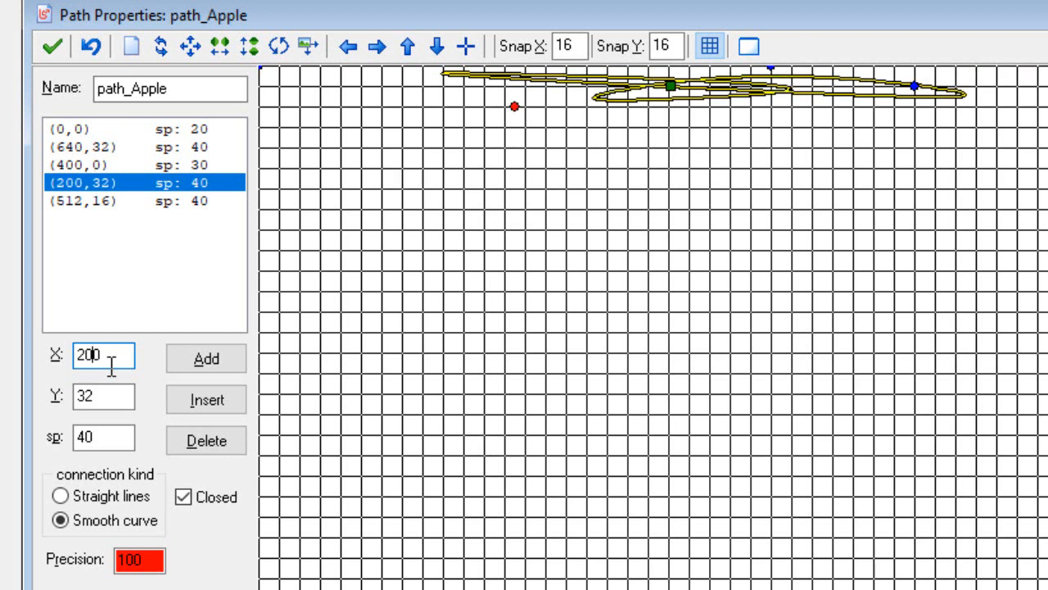
left_click(113, 397)
key("BackSpace")
key("BackSpace")
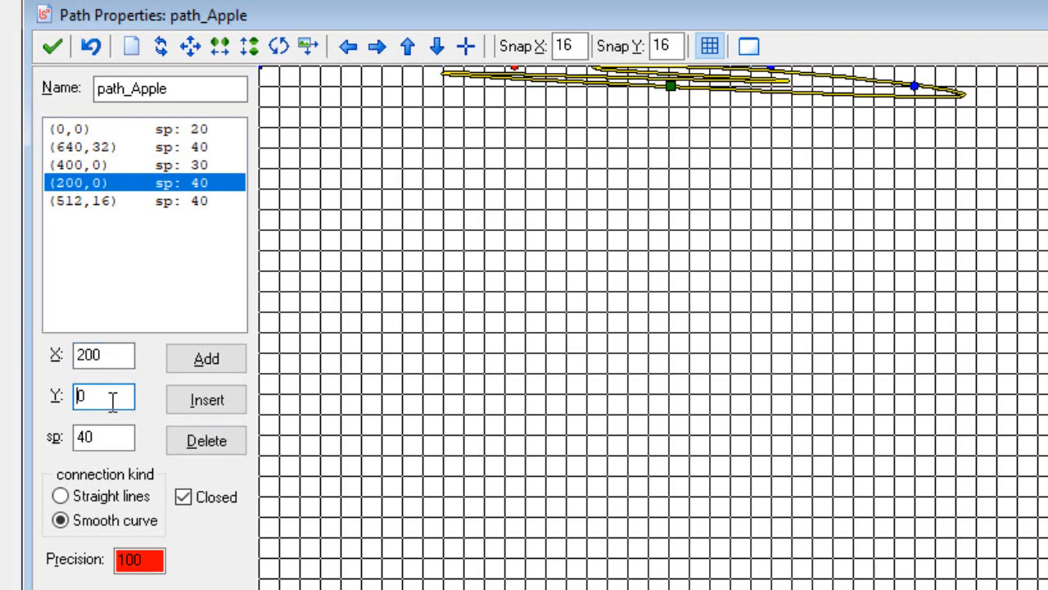
type("16")
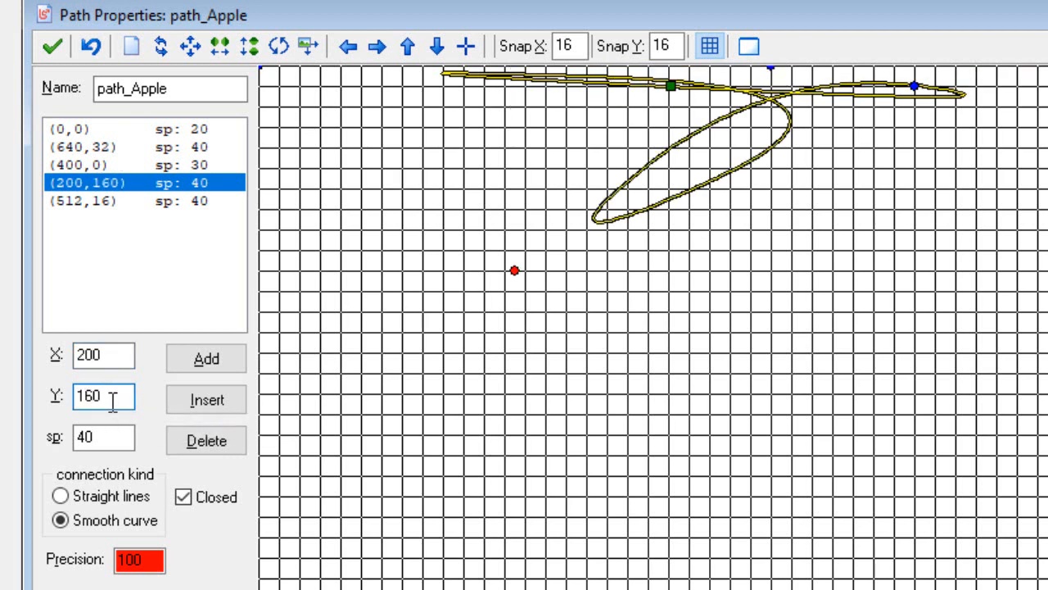
key("Delete")
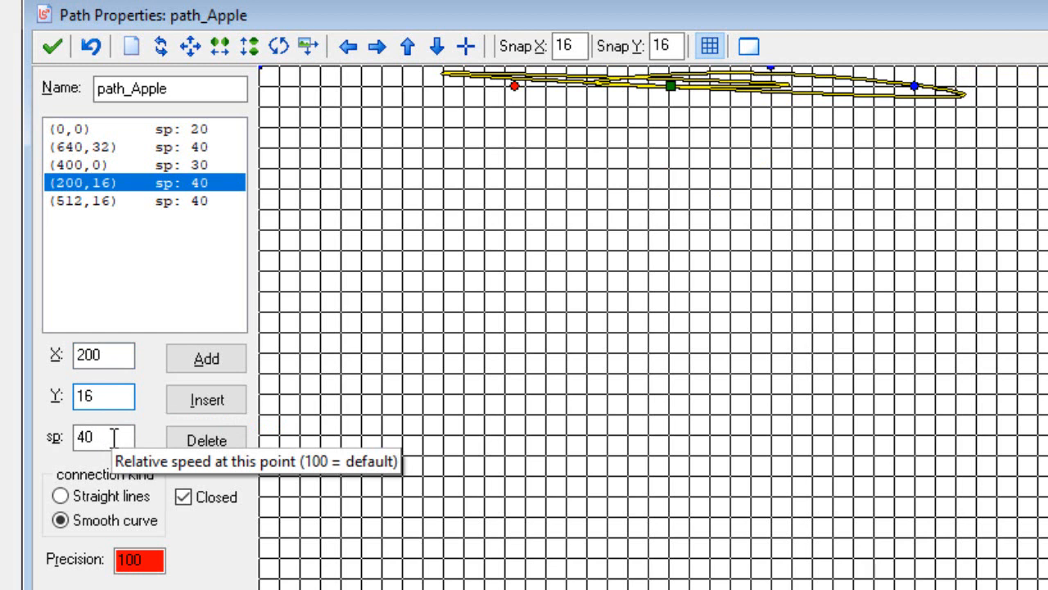
- Set the fourth point's speed to 10
left_click(113, 438)
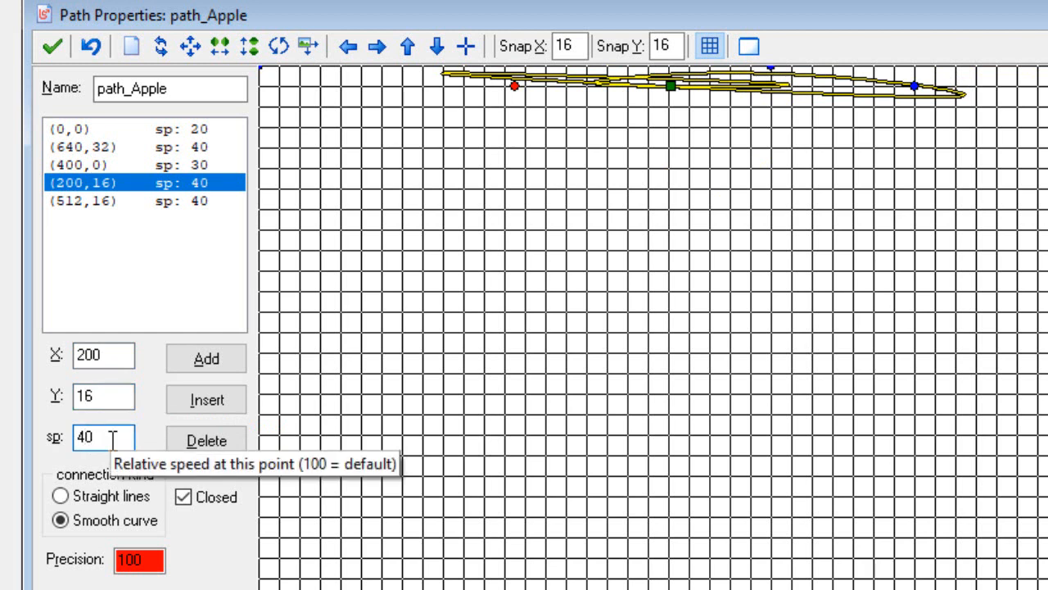
key("BackSpace")
key("BackSpace")
type("11")
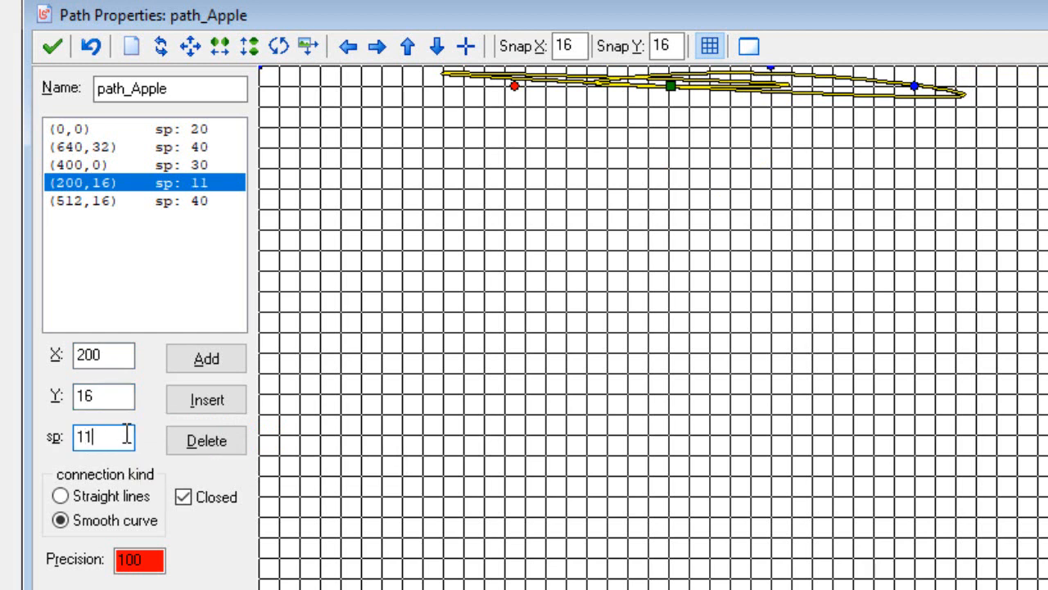
key("BackSpace")
type("0")
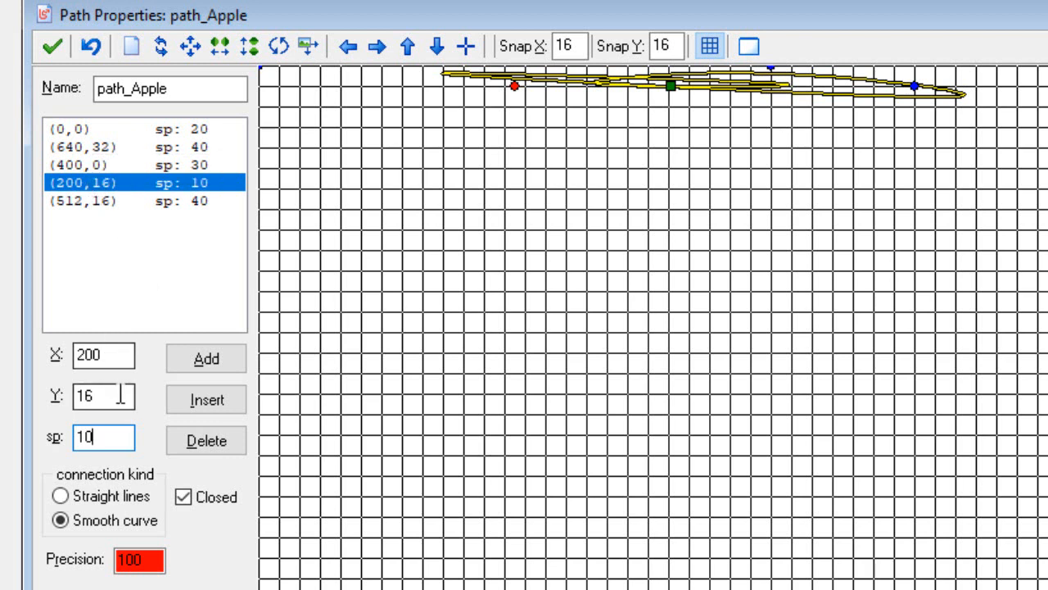
left_click(121, 356)
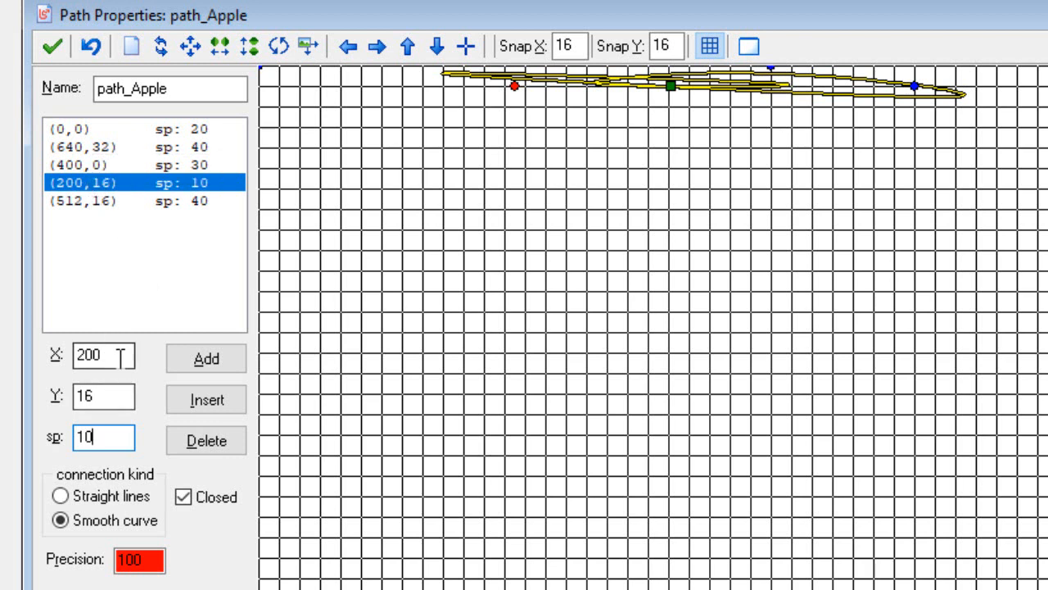
- Delete the extra (512,16) point from the end of path_Apple and accept the path
left_click(92, 203)
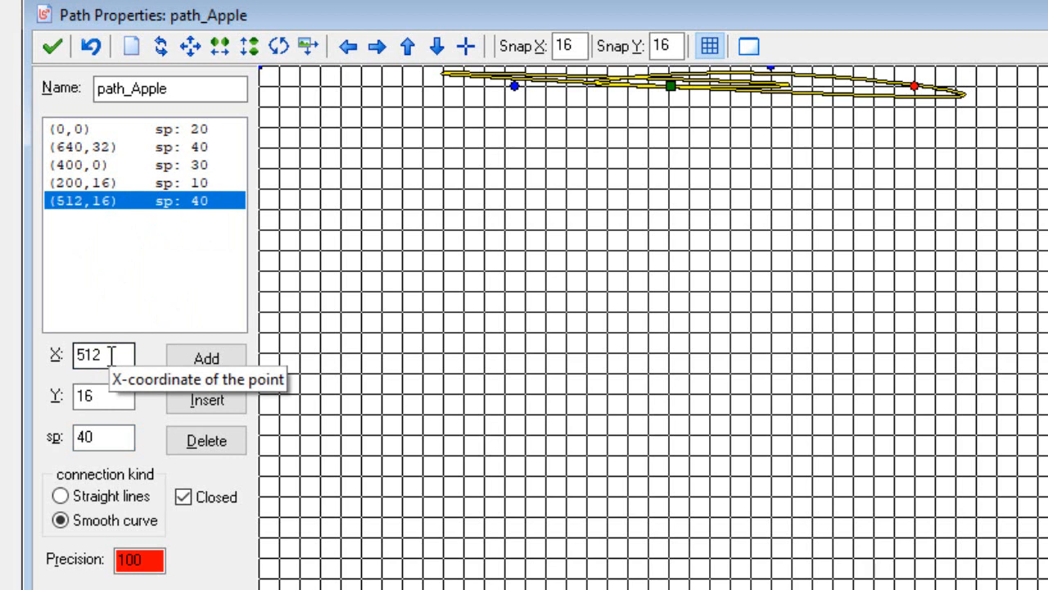
left_click(203, 442)
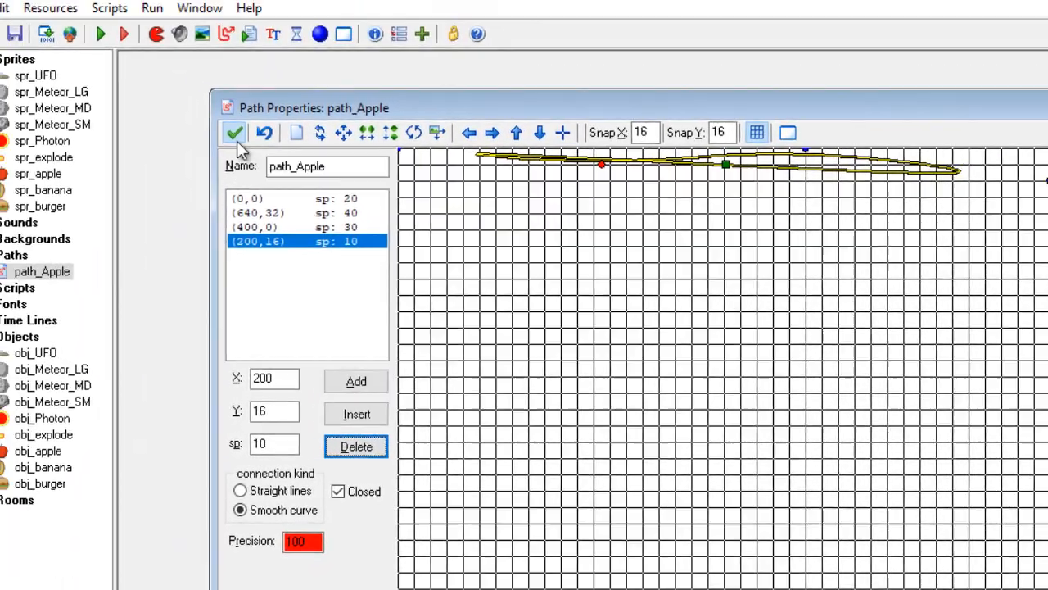
left_click(52, 47)
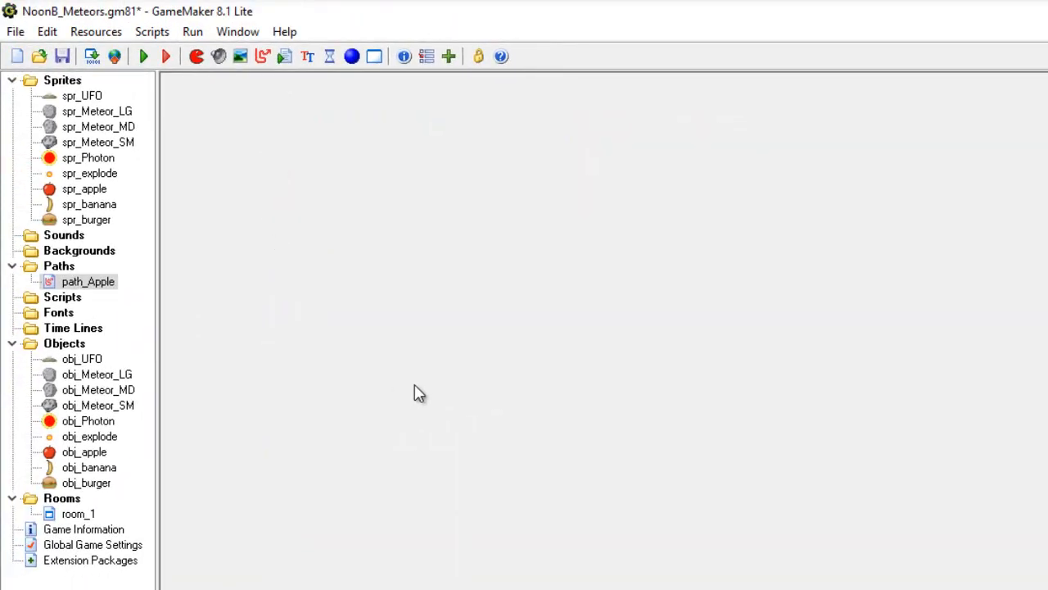
- Open obj_apple's properties and add a Create event
double_click(88, 453)
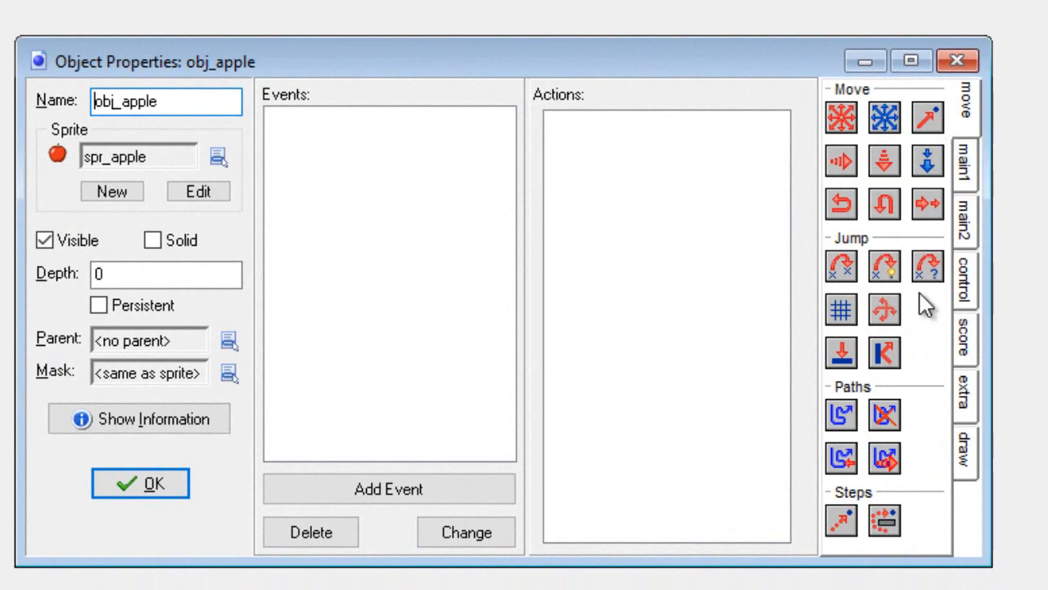
left_click_drag(849, 415, 854, 418)
left_click(471, 492)
left_click(382, 118)
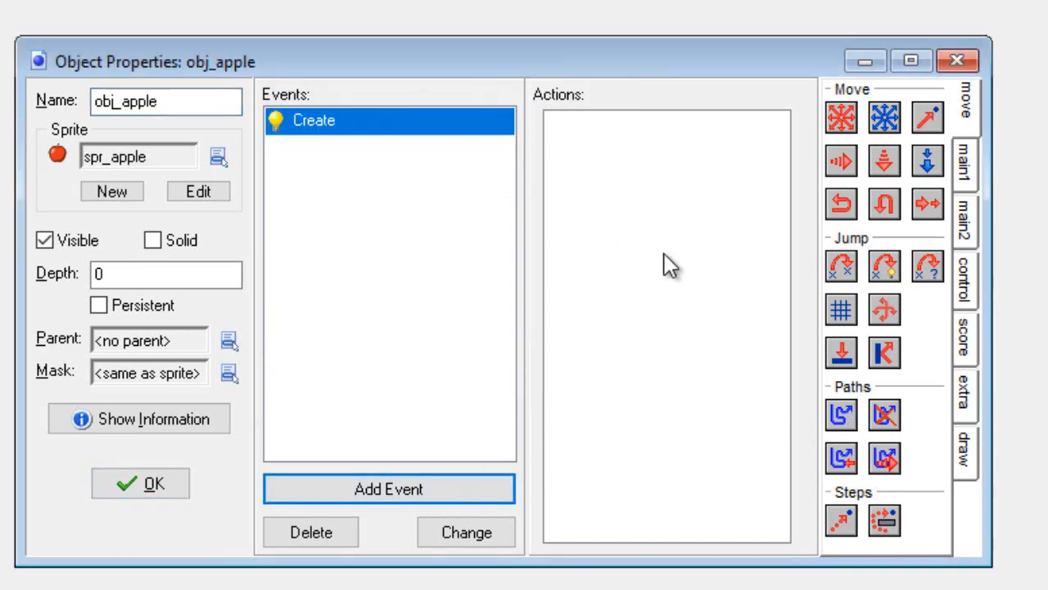
- Add a Set Path action to the Create event using path_Apple, speed 30, continue from start, and absolute positioning
left_click_drag(850, 419, 610, 160)
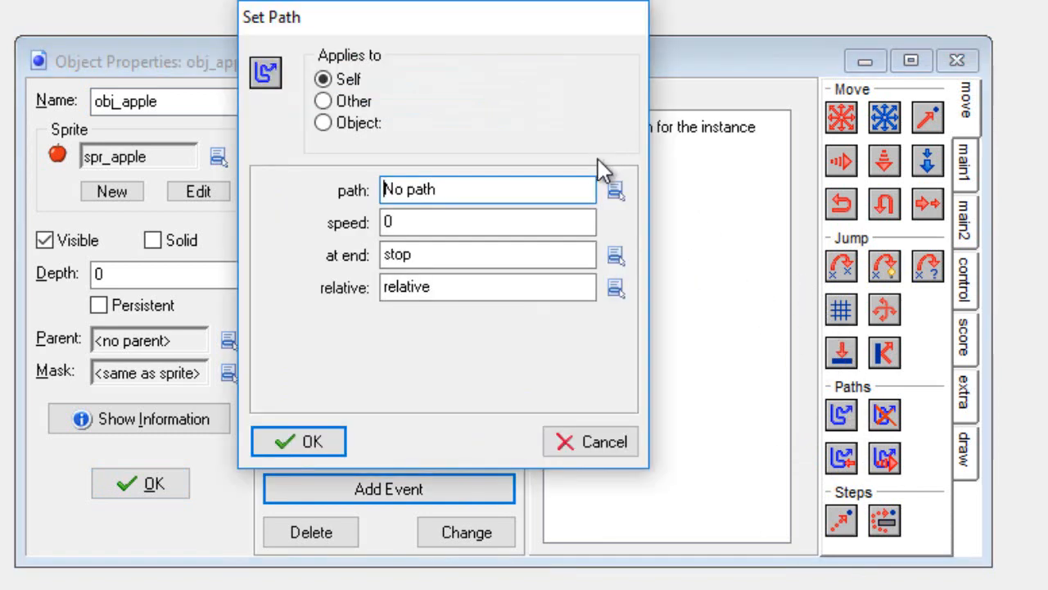
left_click(615, 190)
left_click(671, 237)
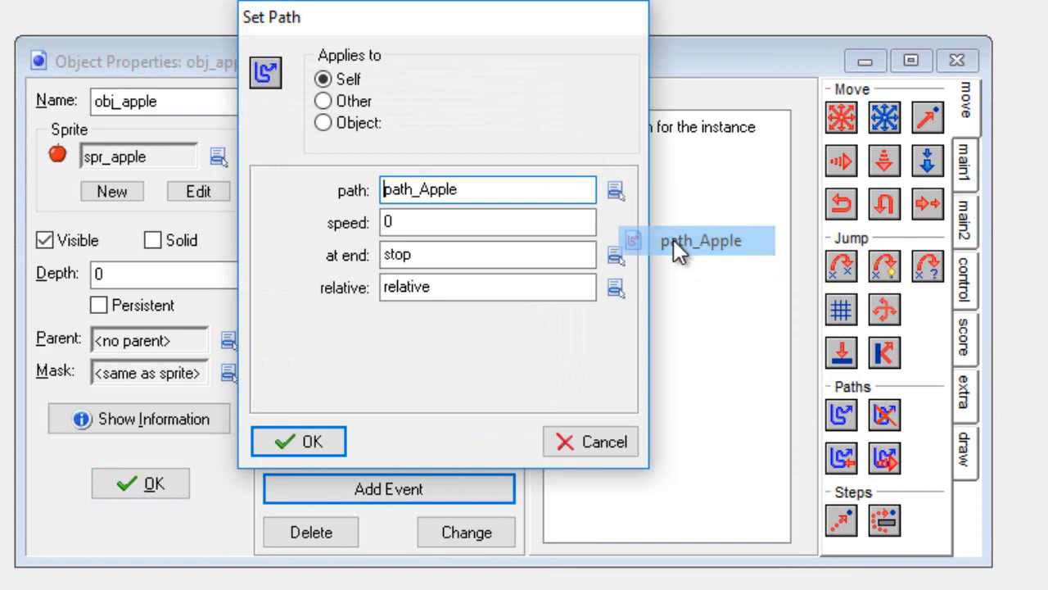
left_click(454, 223)
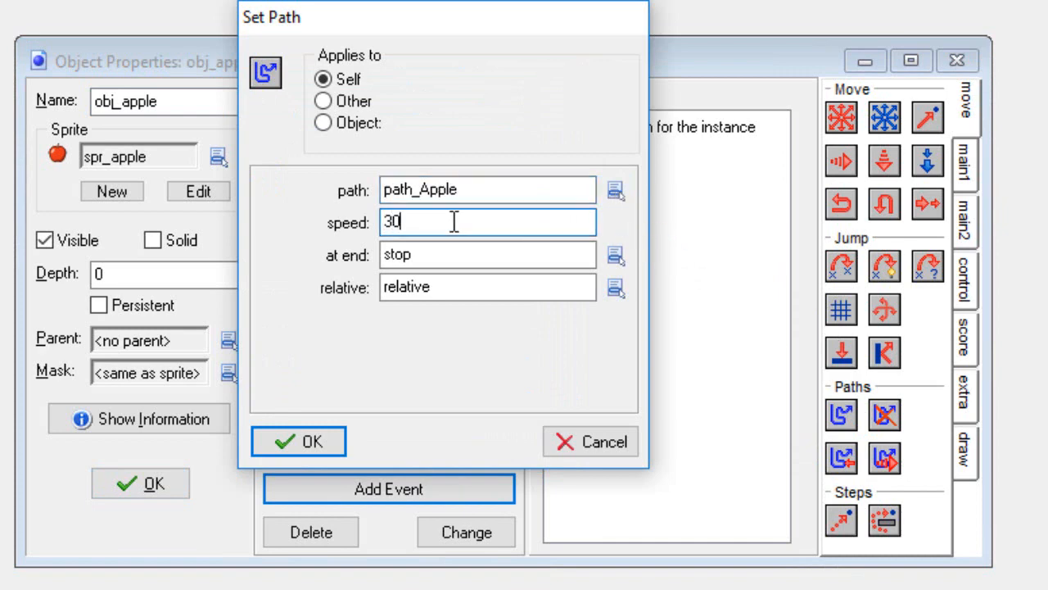
left_click(616, 256)
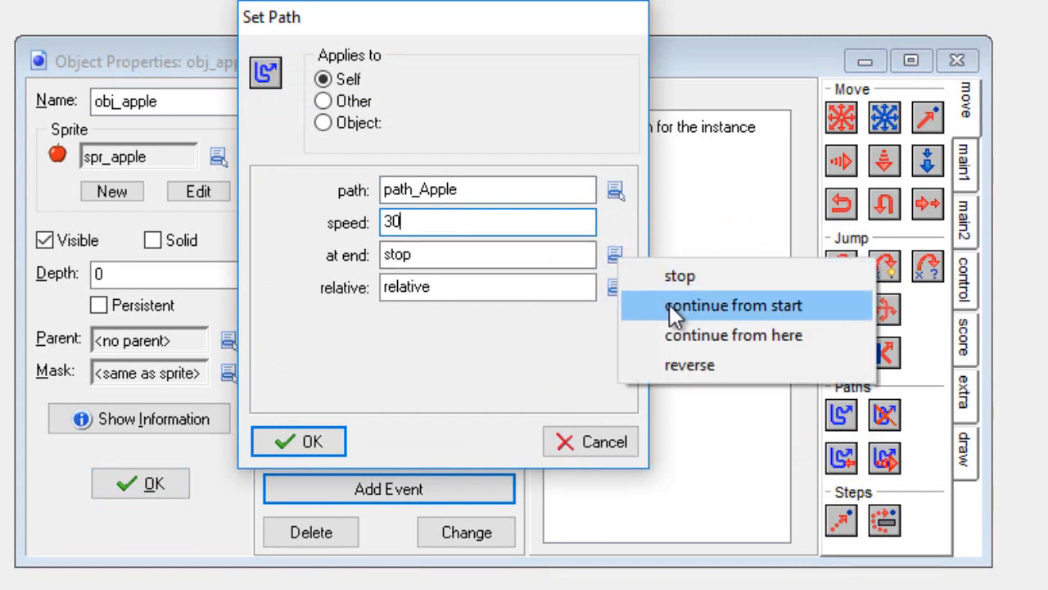
left_click(669, 305)
left_click(621, 288)
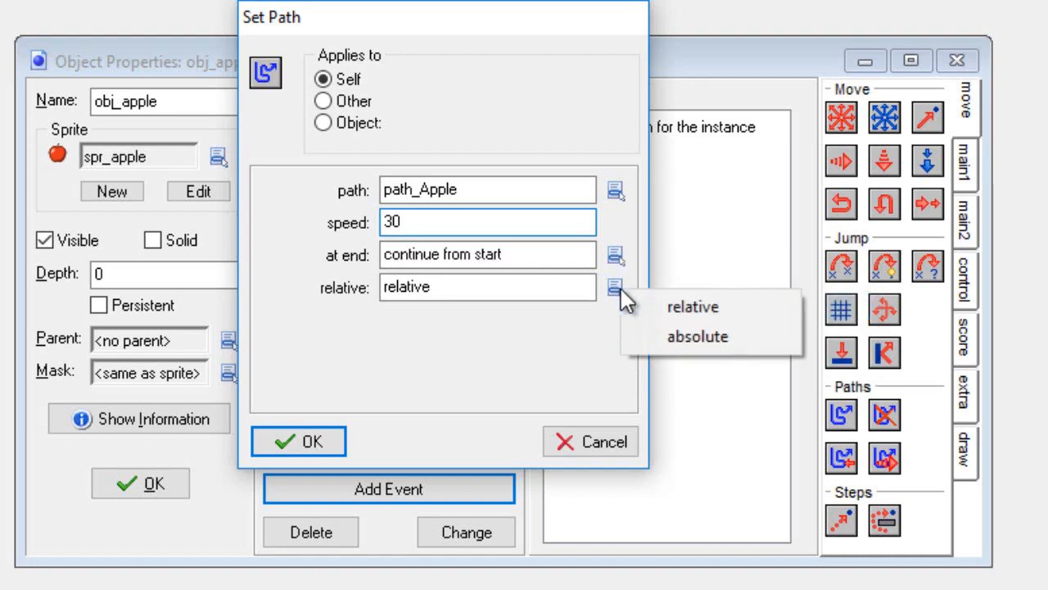
left_click(655, 336)
left_click(318, 440)
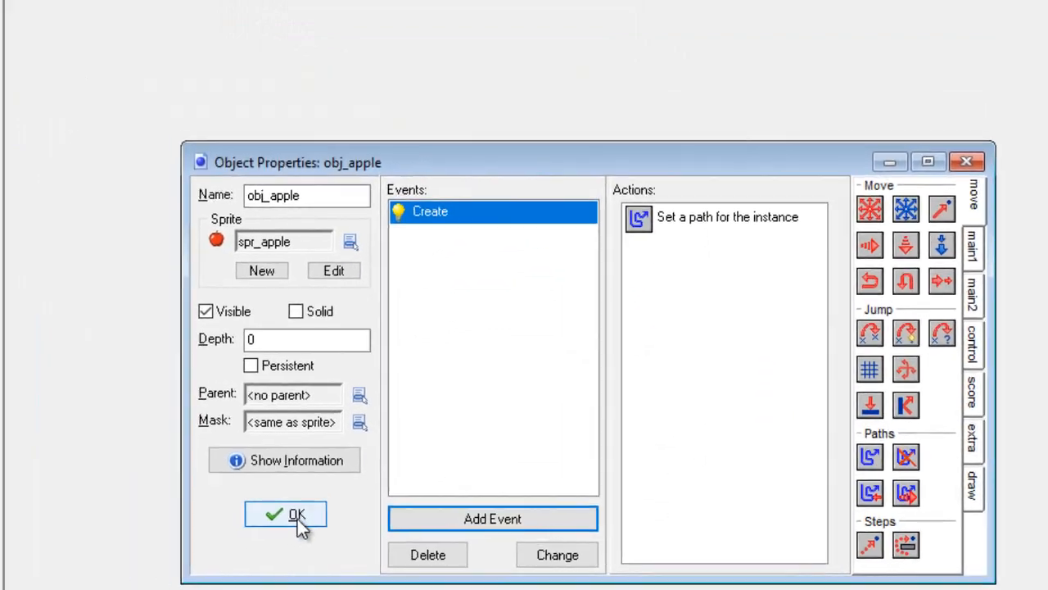
- Accept obj_apple's properties and save the project
left_click(298, 518)
left_click(15, 31)
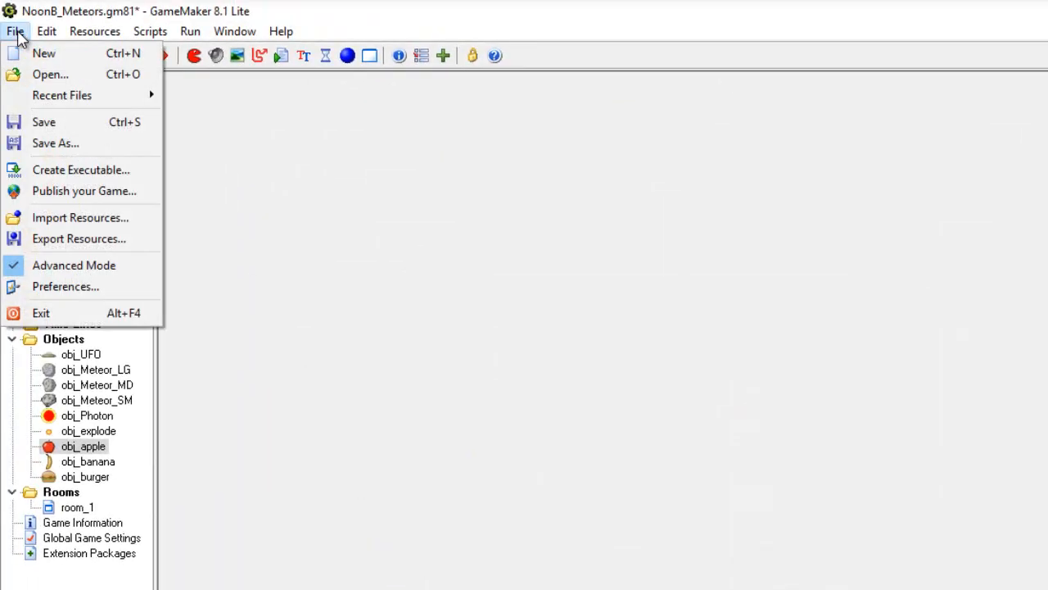
left_click(42, 121)
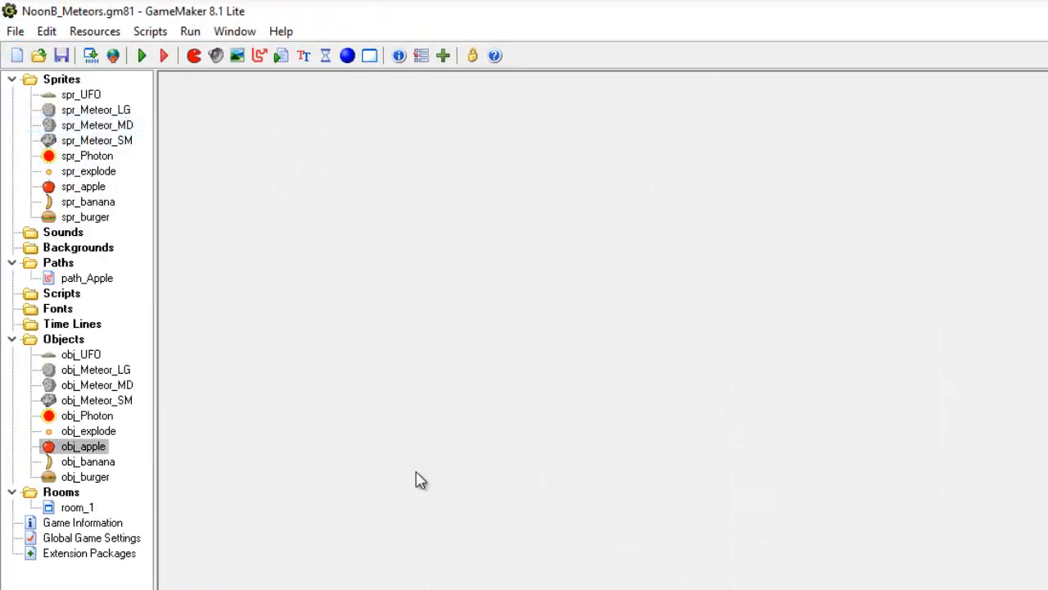
- Test play the game to watch the apple's movement, and close the game and its high-score list
left_click(143, 56)
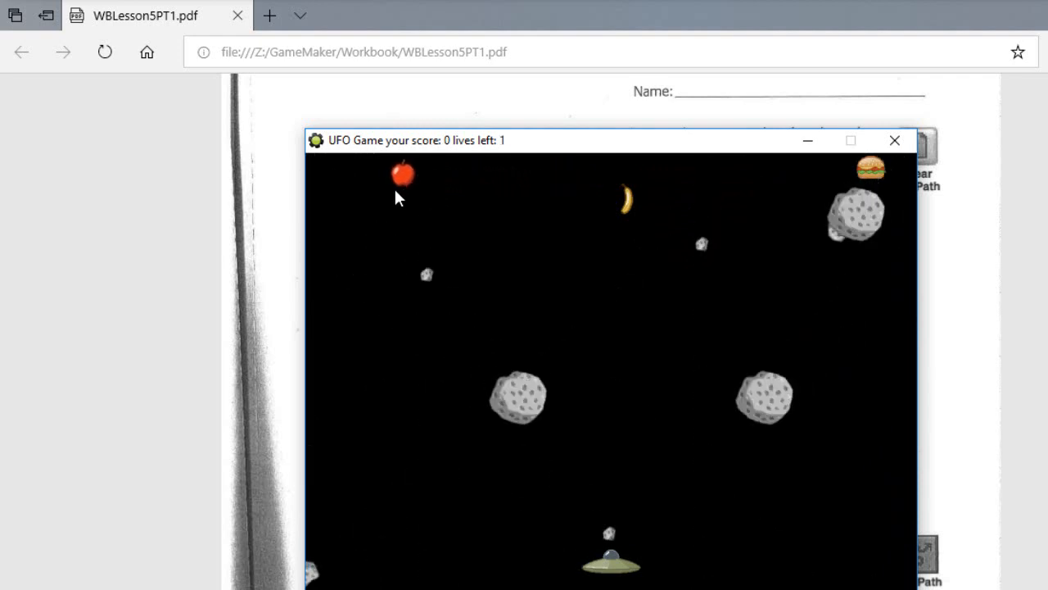
left_click(894, 140)
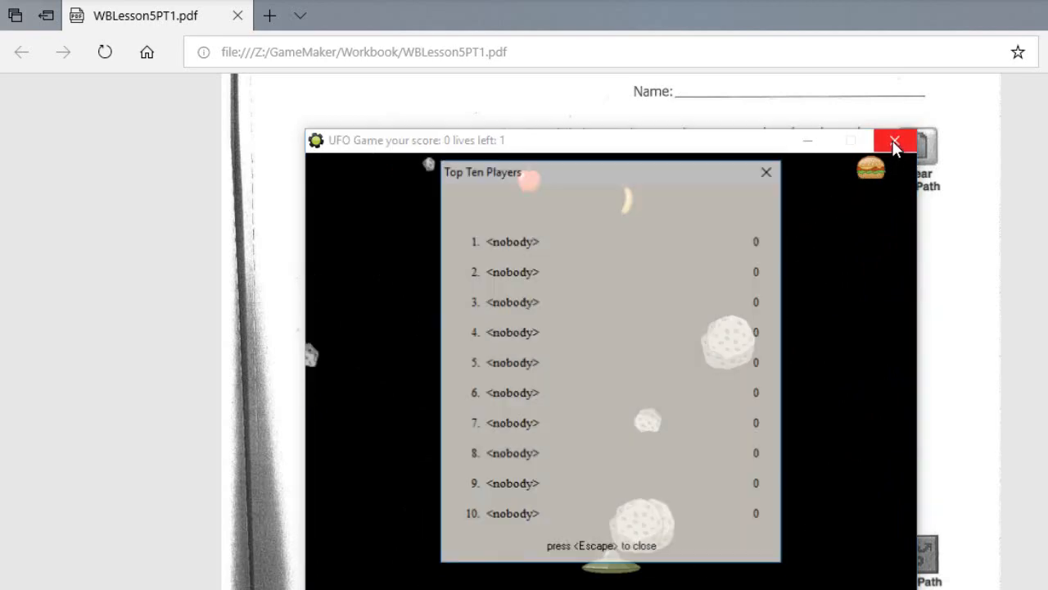
left_click(768, 171)
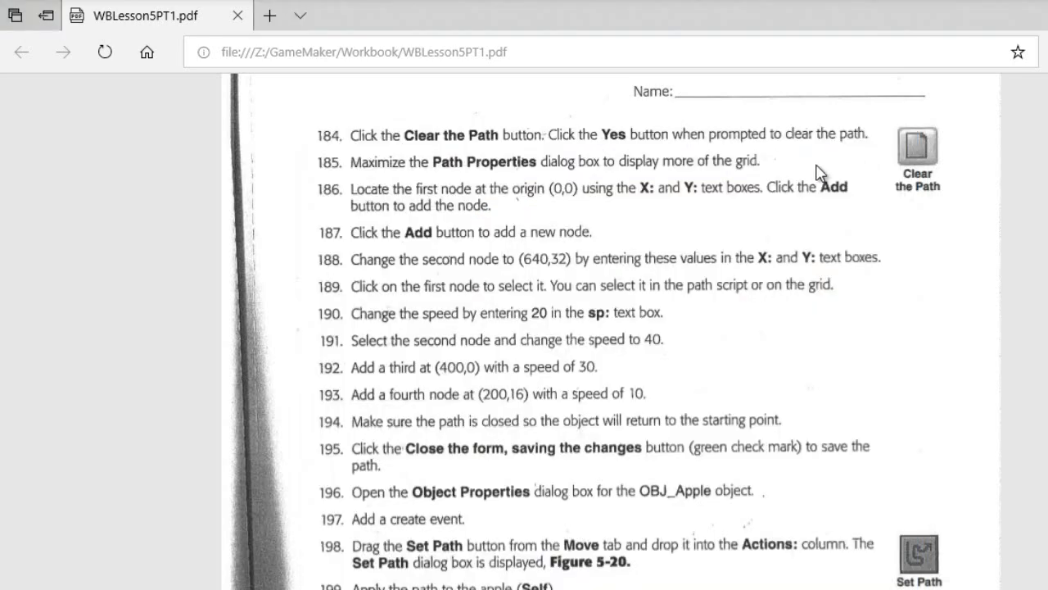
- Read the workbook's More Paths section, return to GameMaker and create a new path named path_banana
scroll(497, 278, "down", 5)
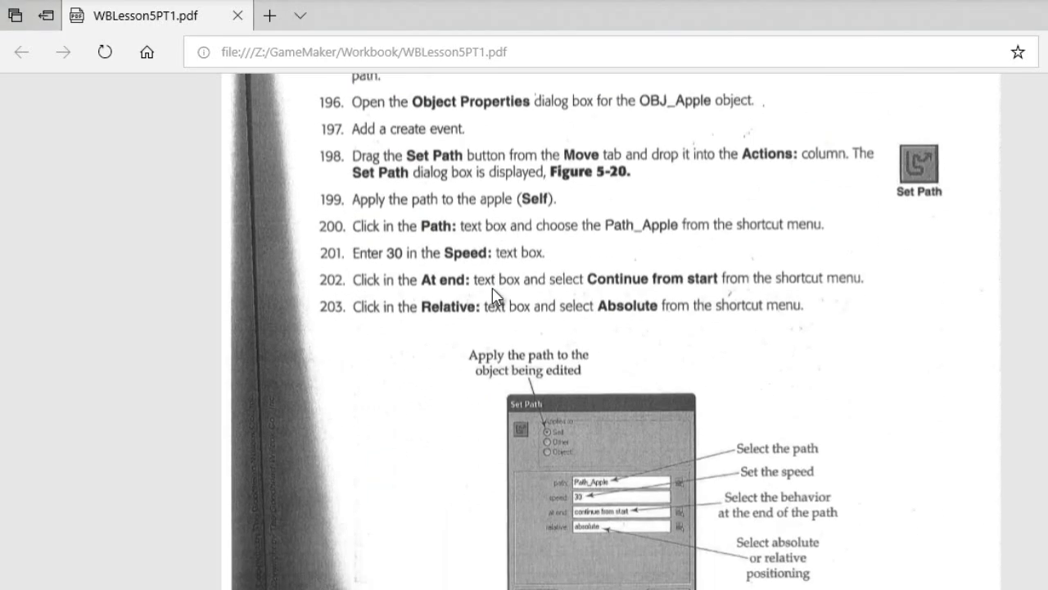
scroll(494, 295, "down", 9)
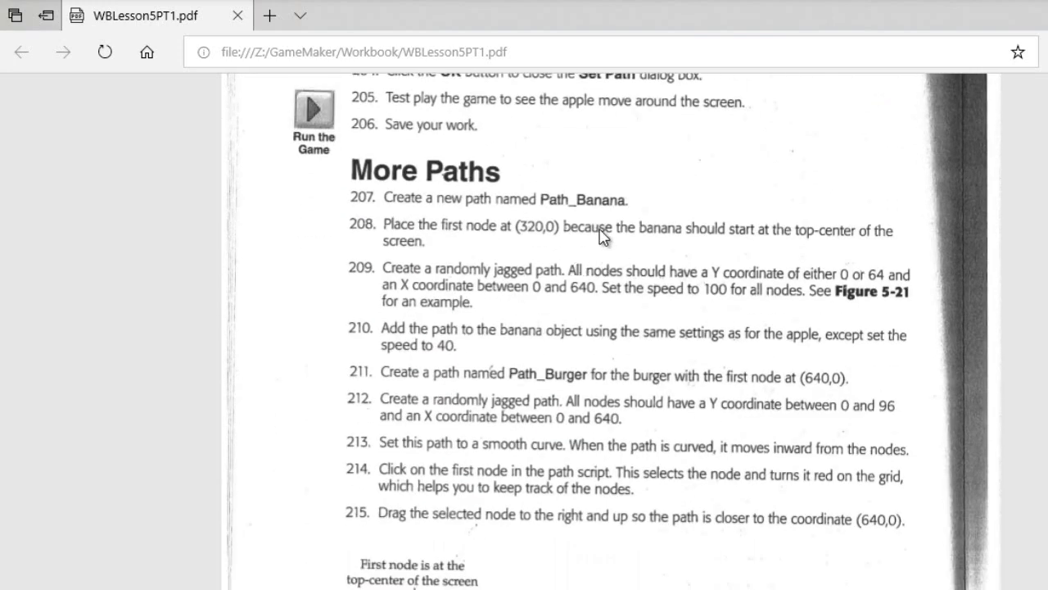
scroll(574, 229, "down", 1)
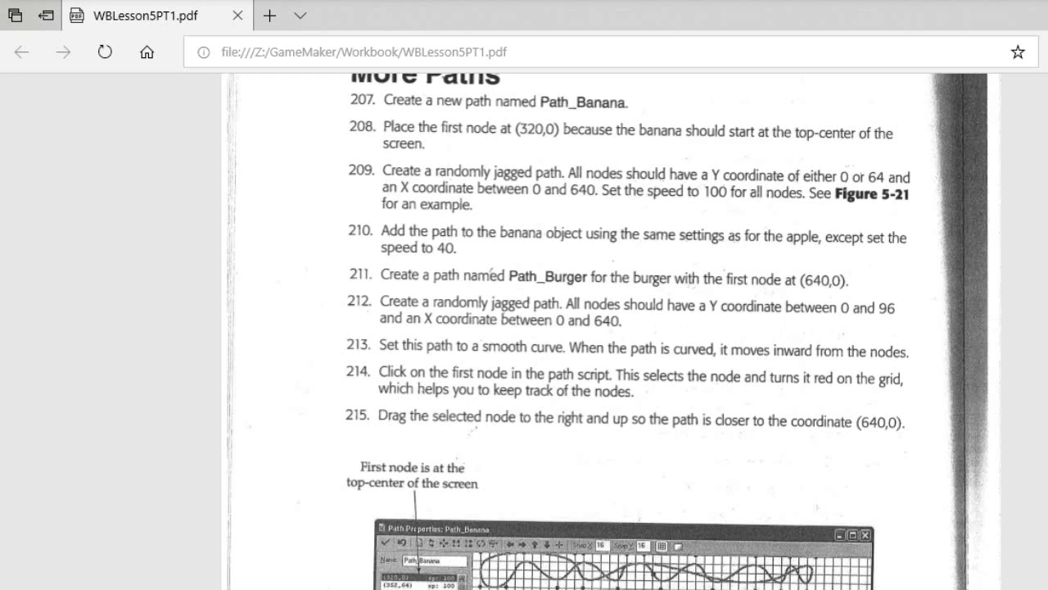
mouse_move(680, 588)
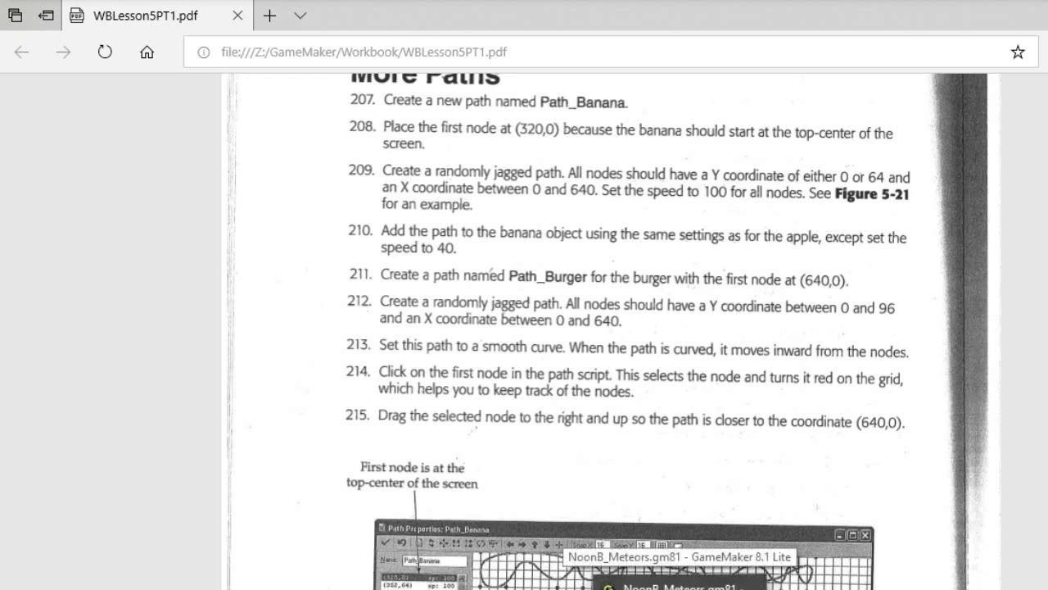
left_click(680, 586)
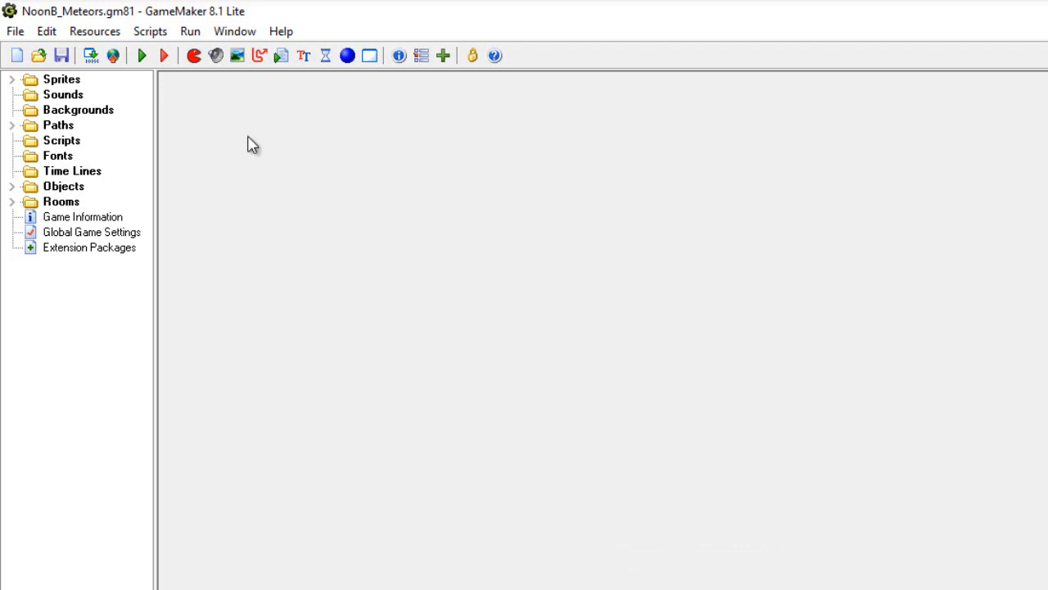
left_click(259, 55)
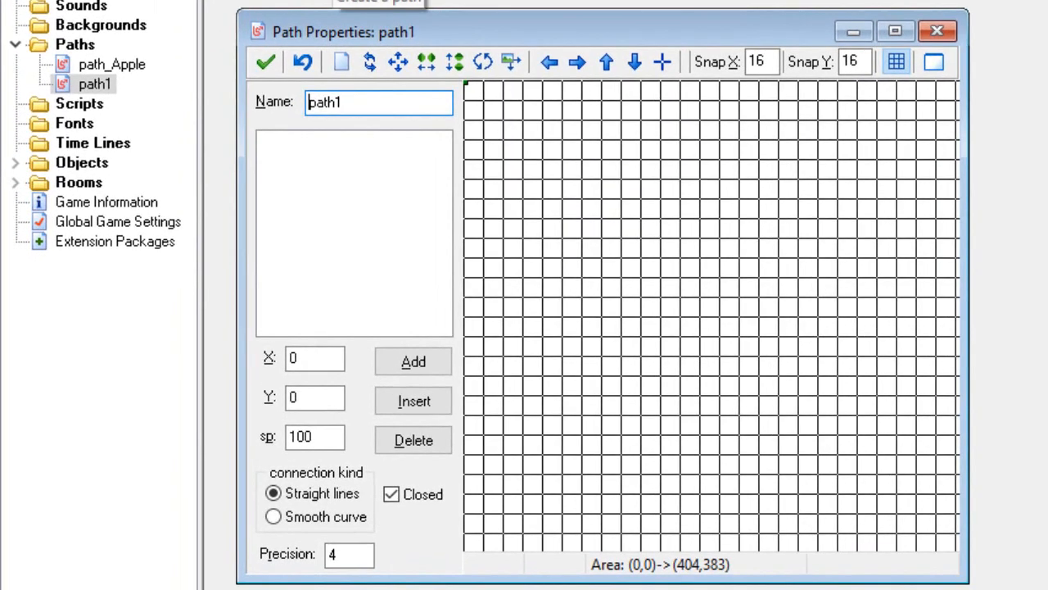
key("BackSpace")
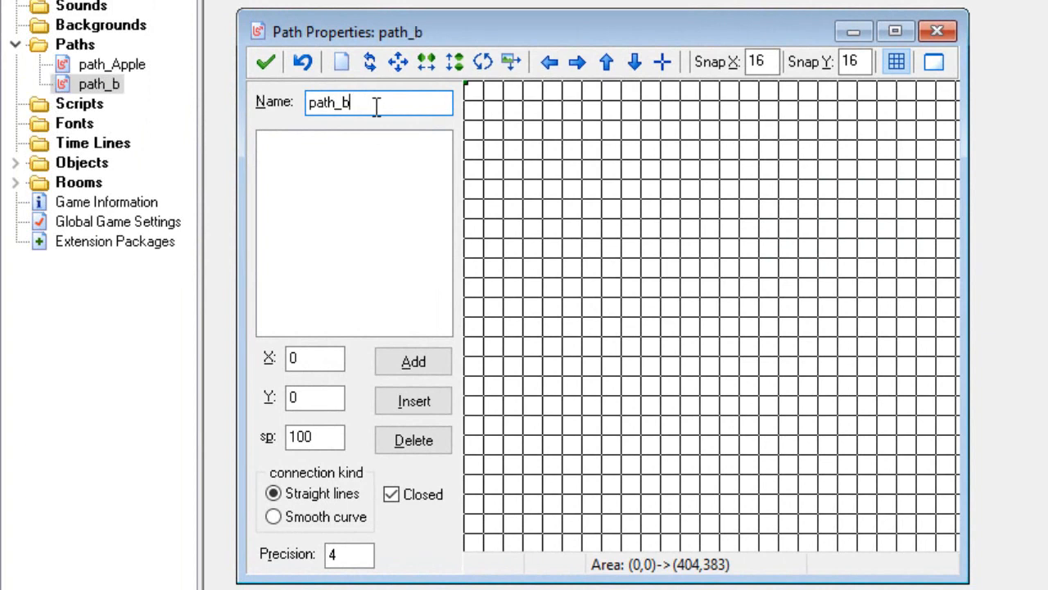
type("_banana")
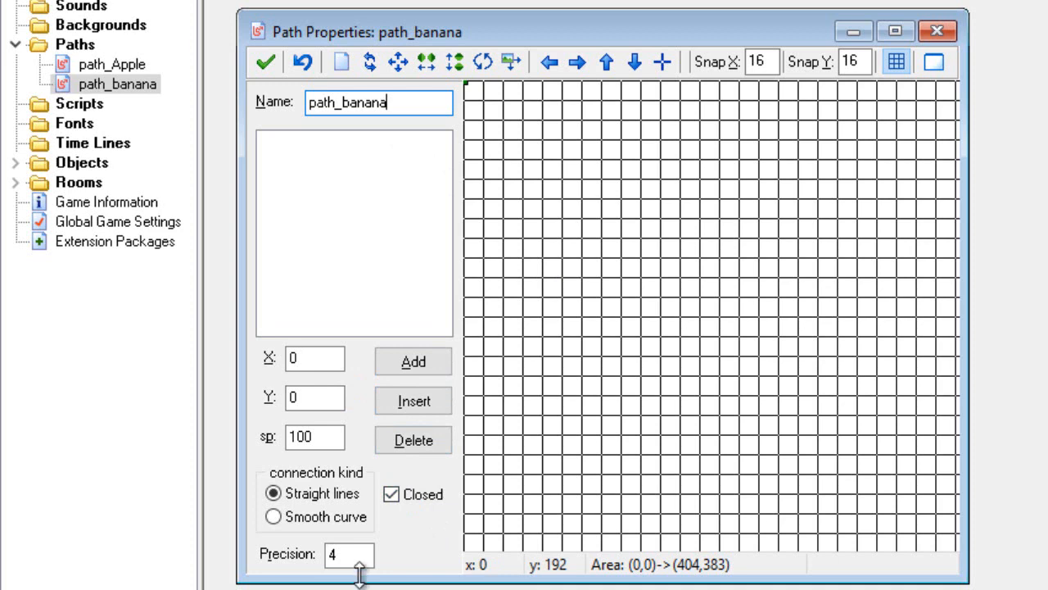
- Set path_banana to a smooth curve and add its first point at (320,0) with speed 100
left_click(336, 354)
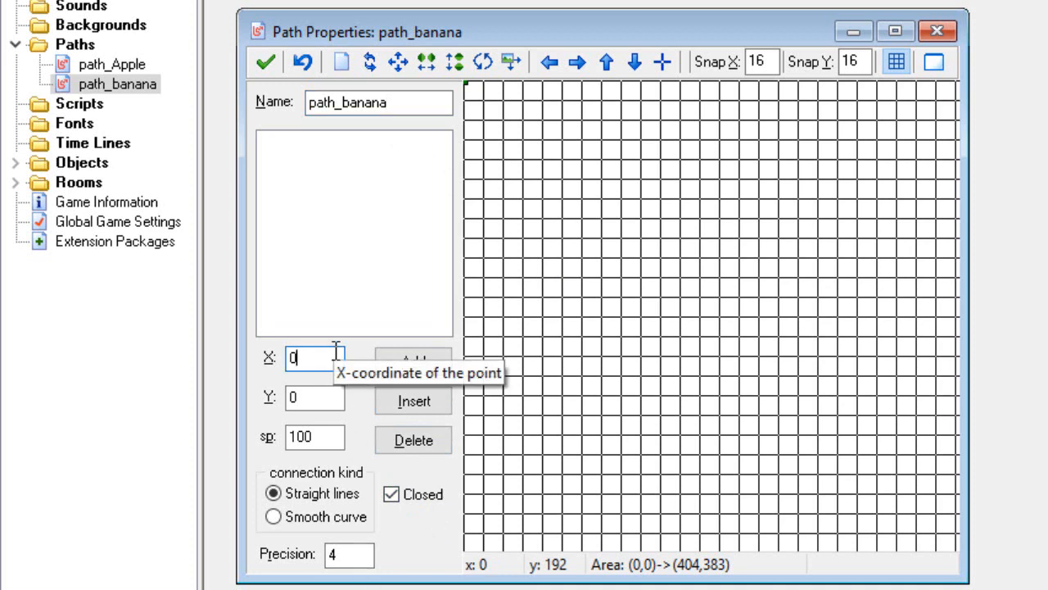
key("BackSpace")
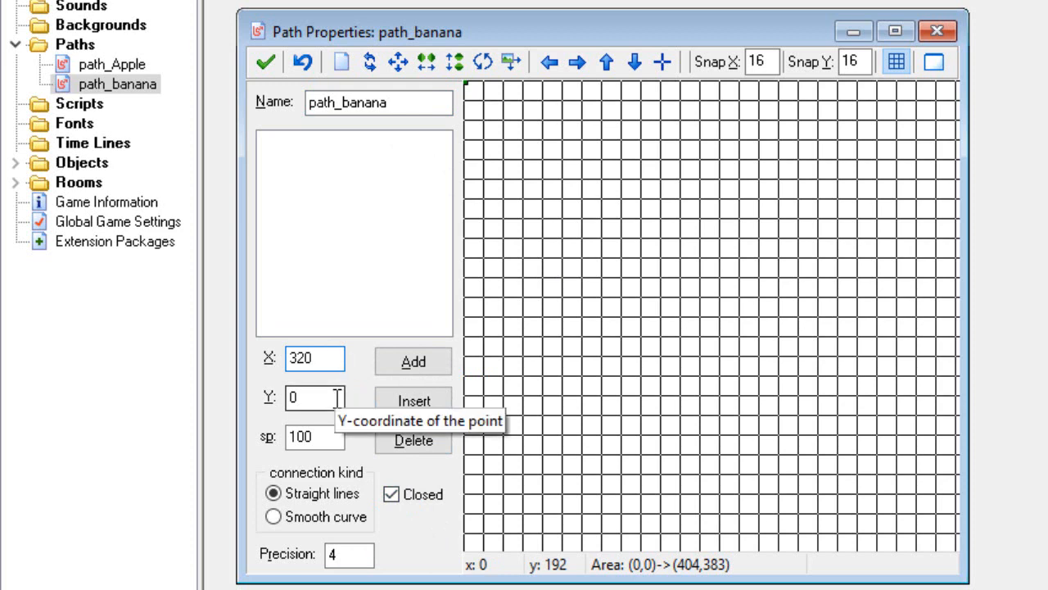
left_click(338, 440)
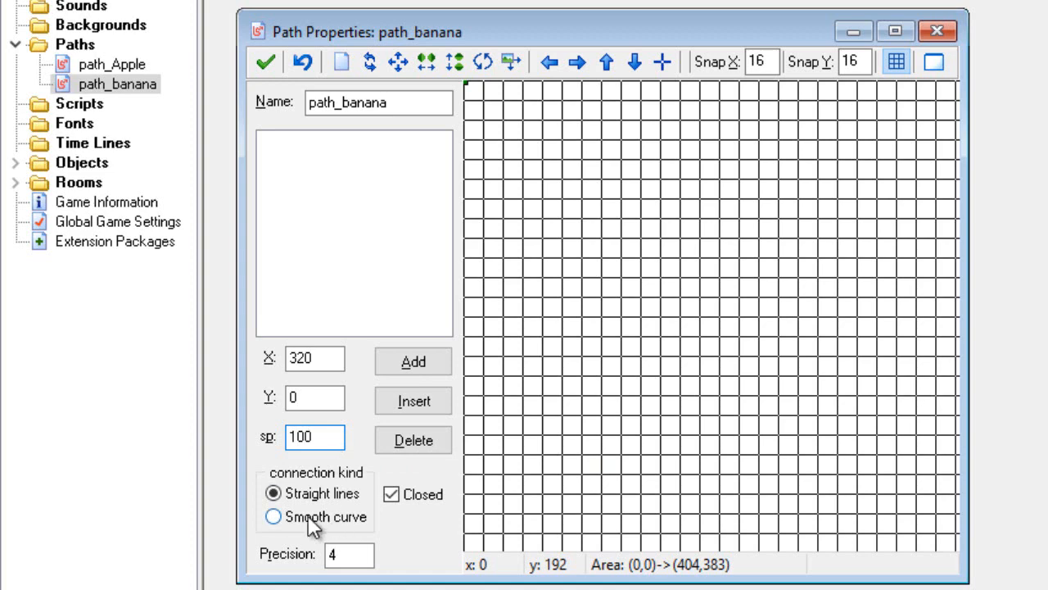
left_click(274, 517)
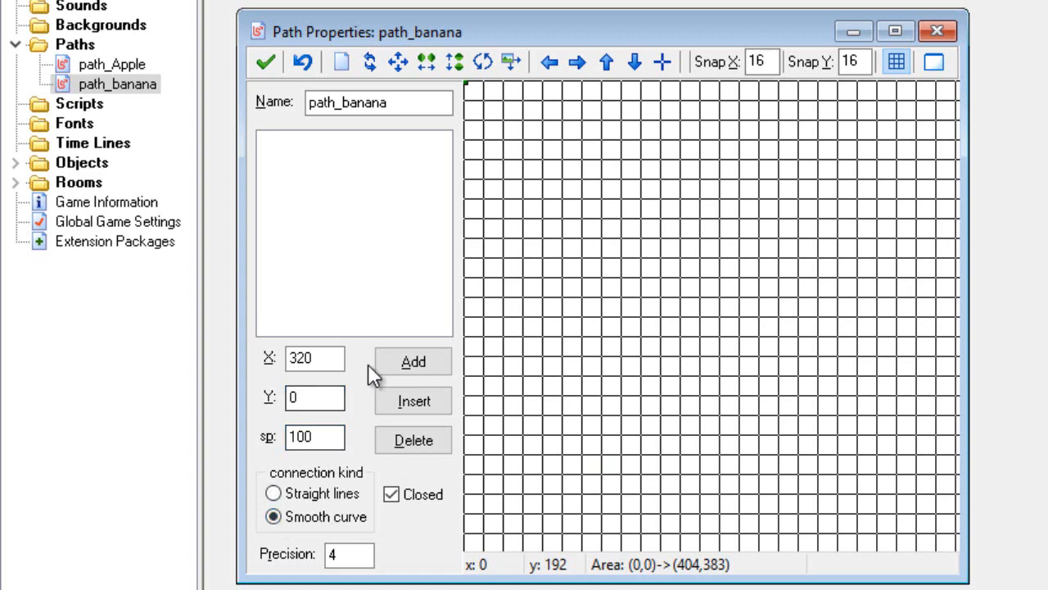
left_click(419, 362)
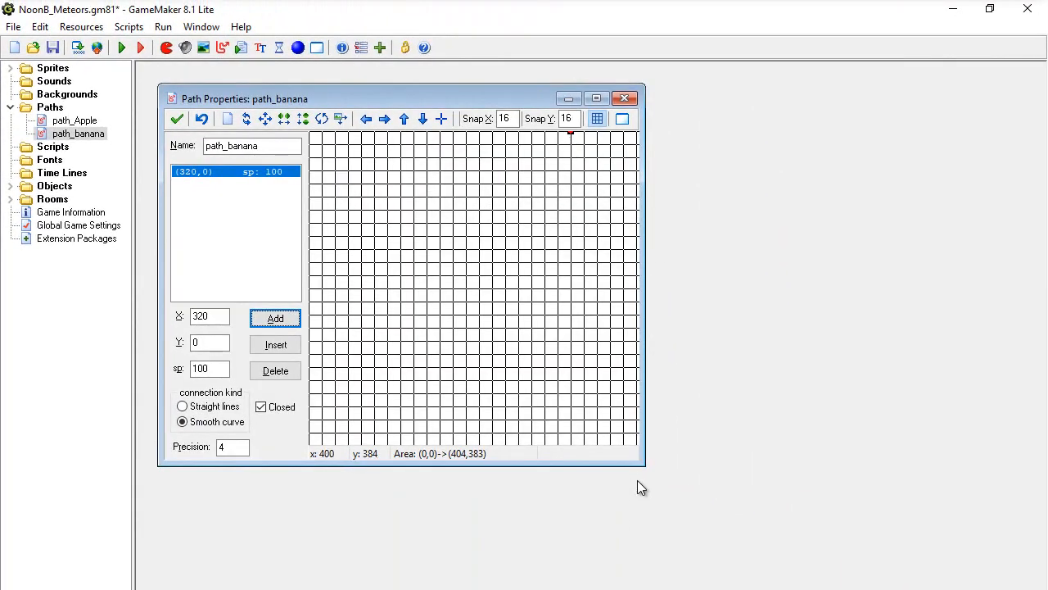
- Widen the path window and add zigzagging points to path_banana from (352,16) rightward to (704,48), all at speed 100
left_click_drag(639, 464, 1037, 416)
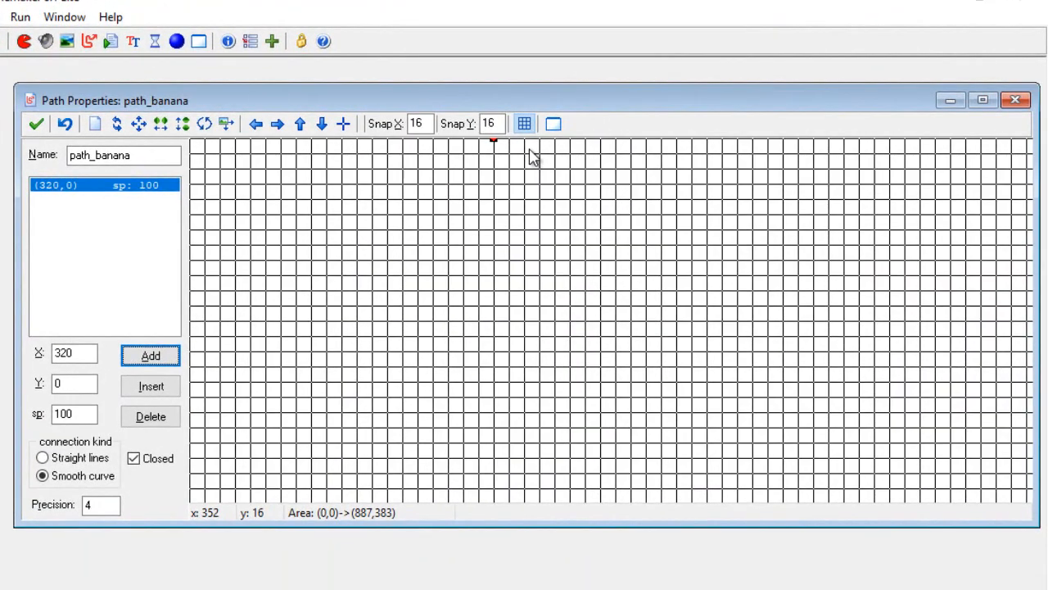
left_click(530, 156)
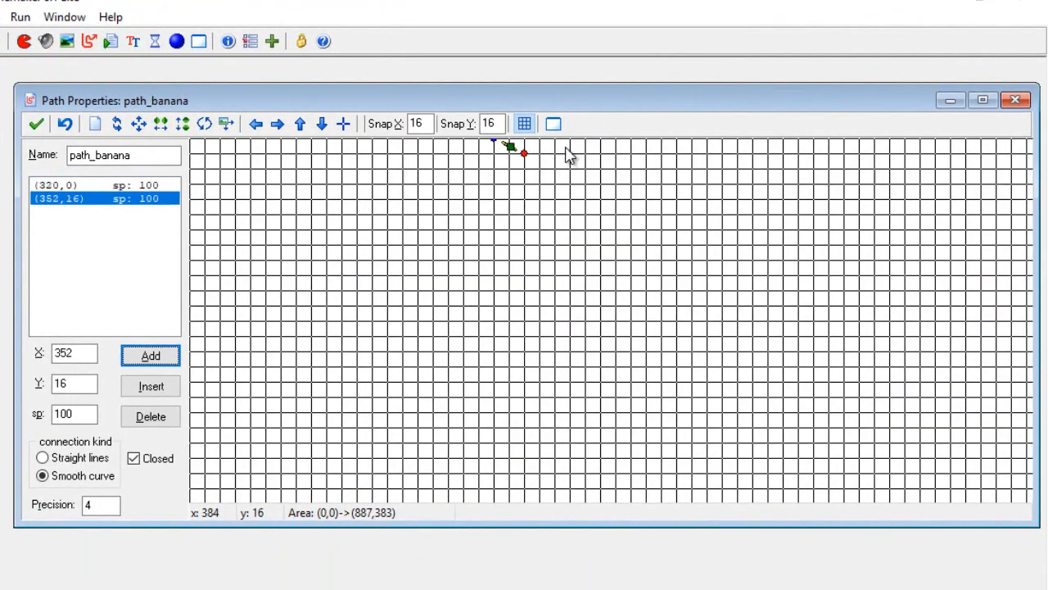
left_click(585, 148)
left_click(607, 174)
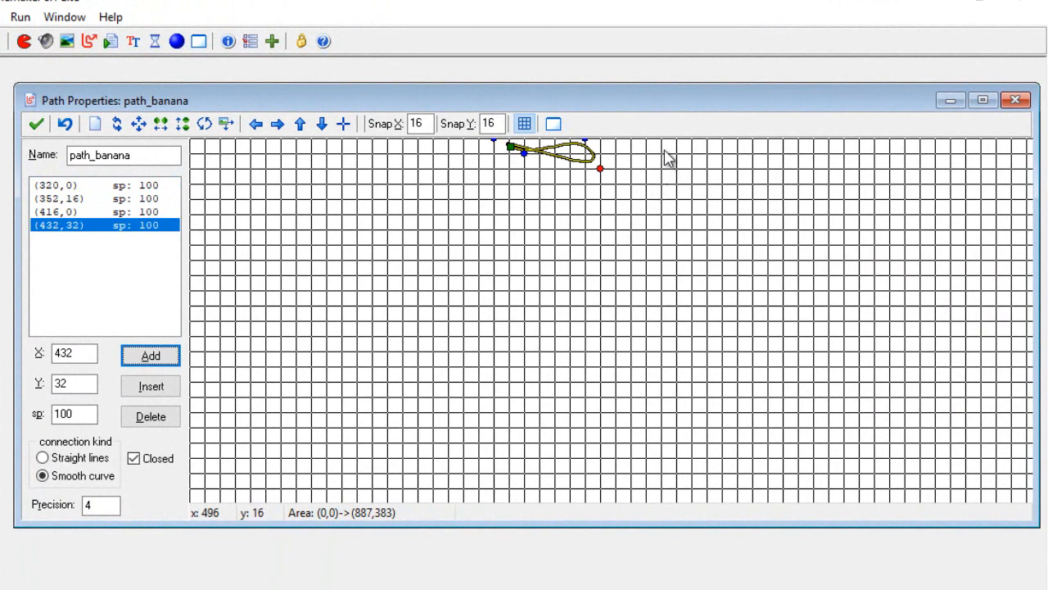
left_click(665, 151)
left_click(680, 183)
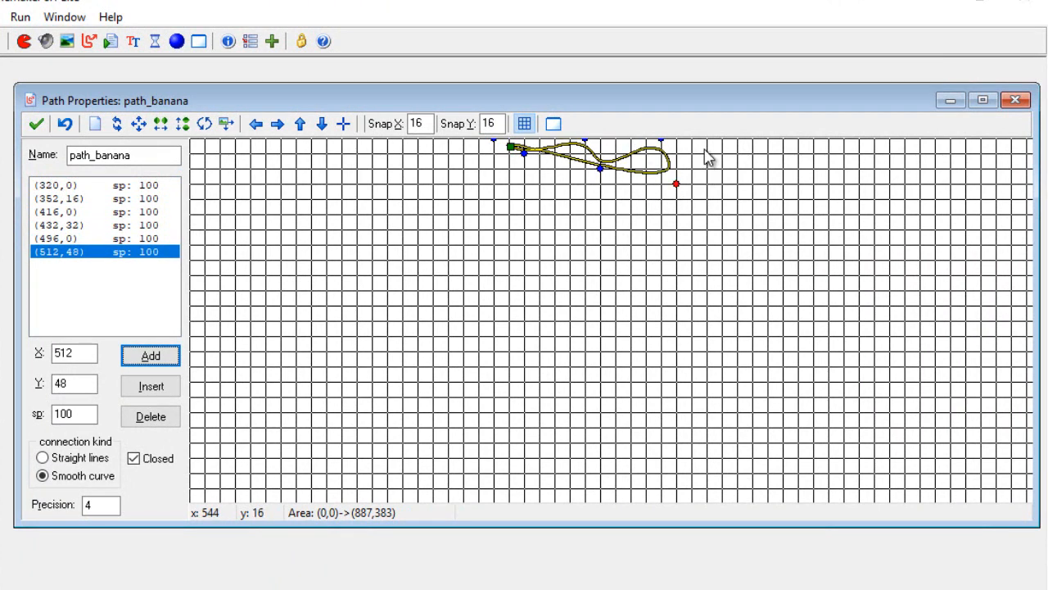
left_click(708, 156)
left_click(739, 185)
left_click(768, 154)
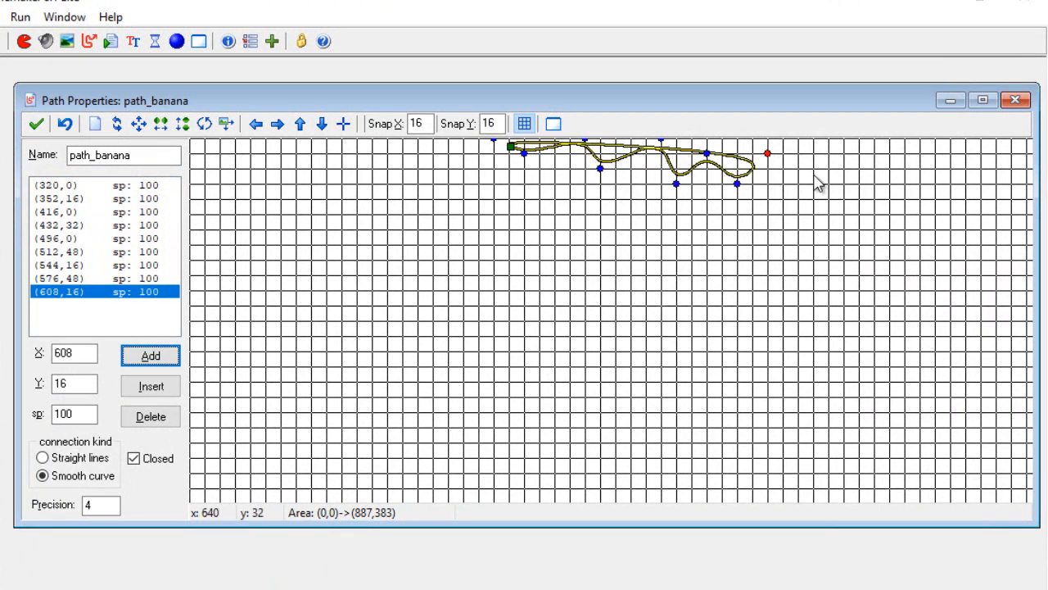
left_click(815, 184)
left_click(829, 155)
left_click(860, 184)
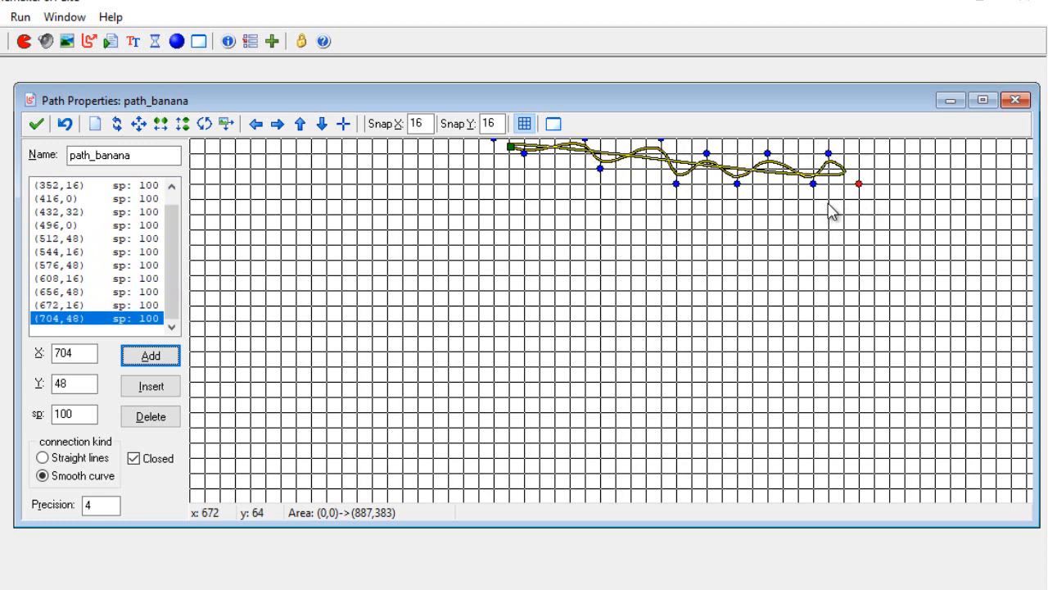
- Add return points to path_banana from (640,16) zigzagging back toward the start as far as (336,32)
left_click(798, 154)
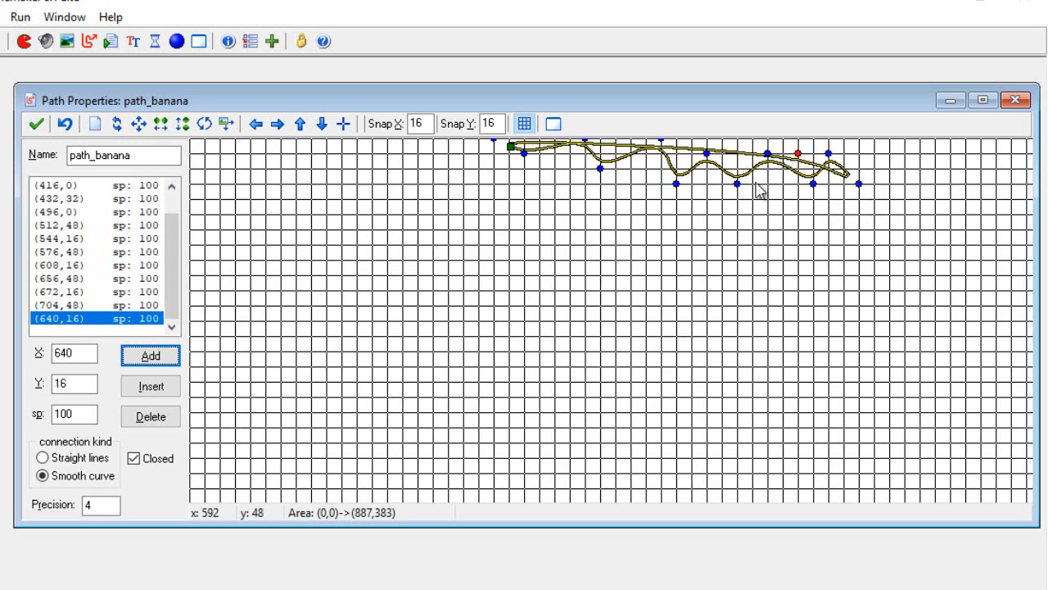
left_click(768, 184)
left_click(721, 153)
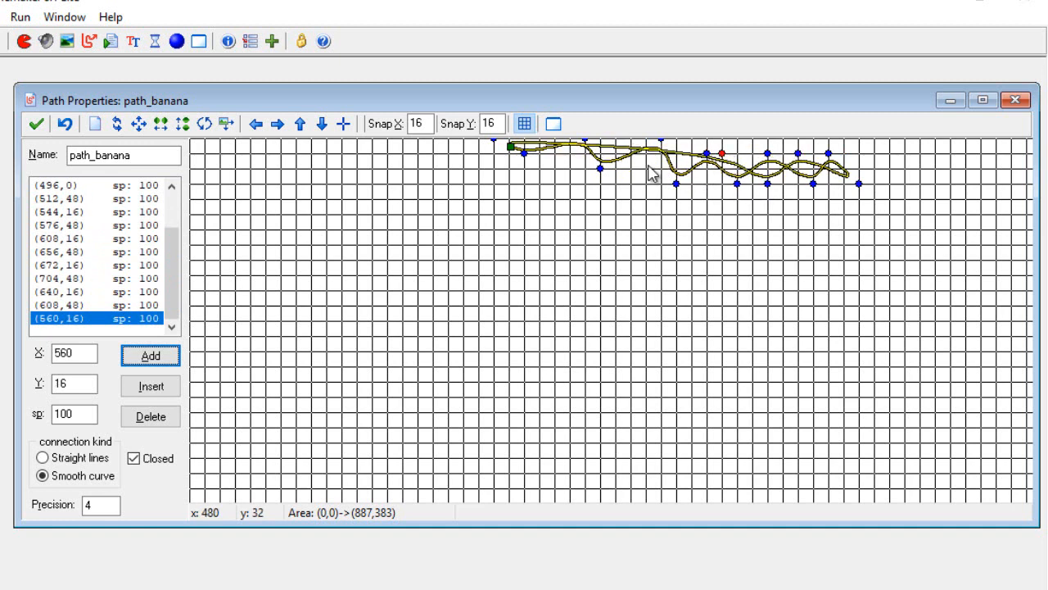
left_click(646, 167)
left_click(572, 172)
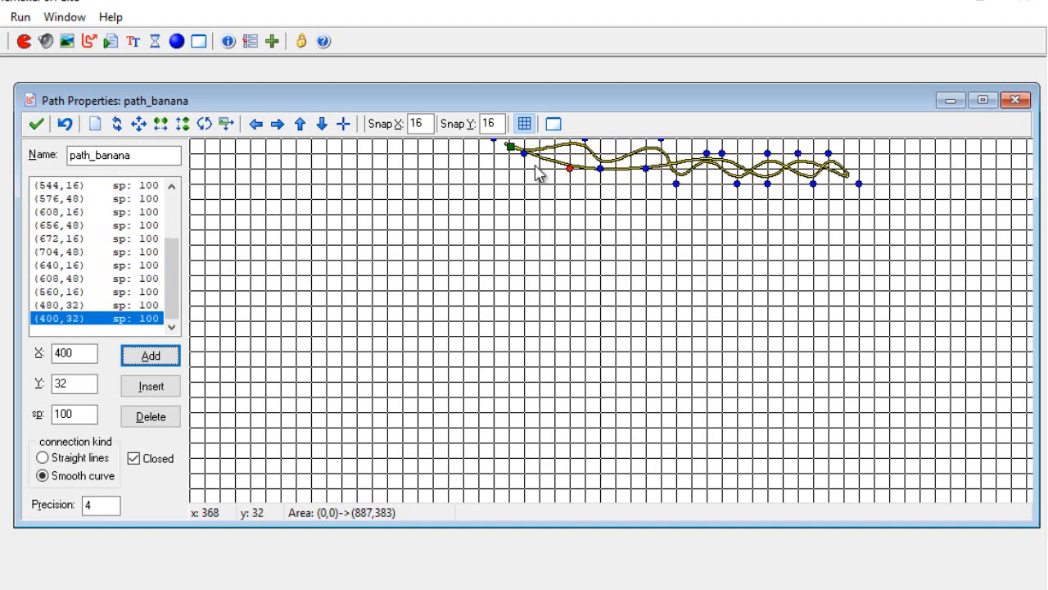
left_click(539, 139)
left_click(508, 168)
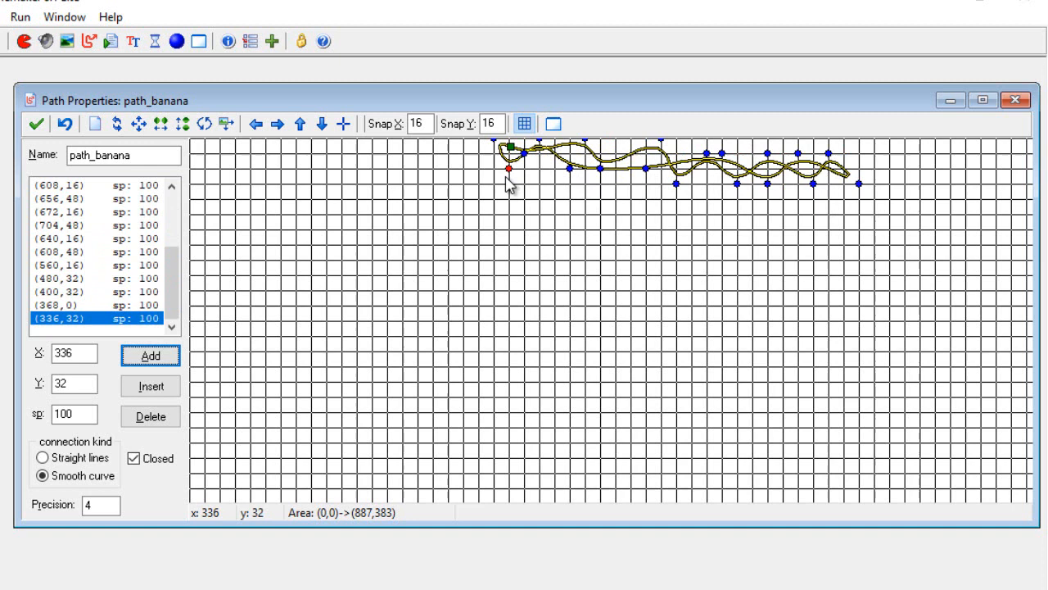
- Add zigzagging points to path_banana from (288,16) through (208,48), (128,32) and (64,16) as far as (16,32), all at speed 100
left_click(463, 153)
left_click(448, 168)
left_click(402, 153)
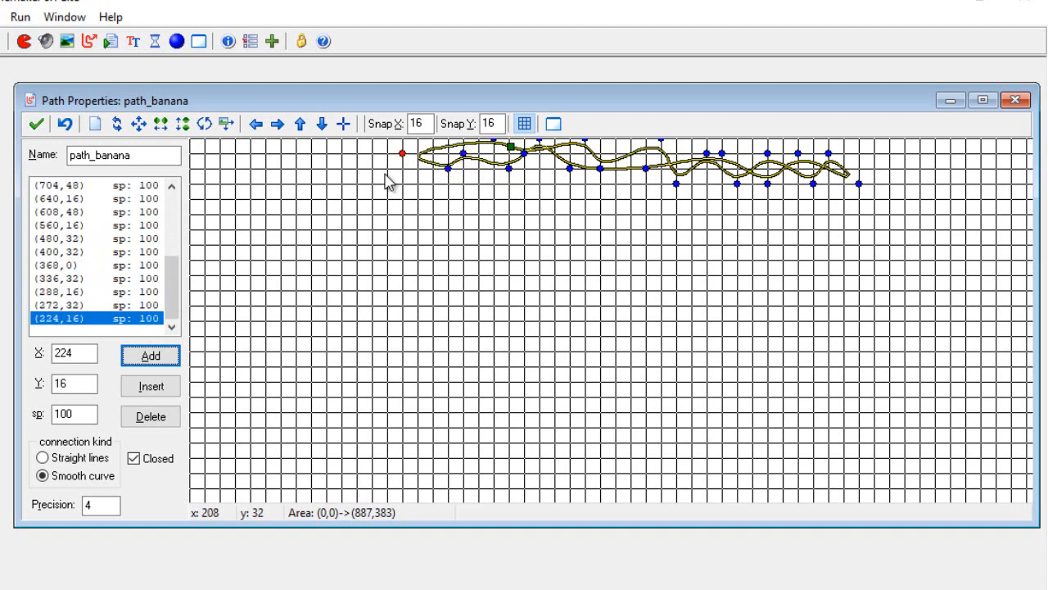
left_click(386, 183)
left_click(356, 140)
left_click(310, 168)
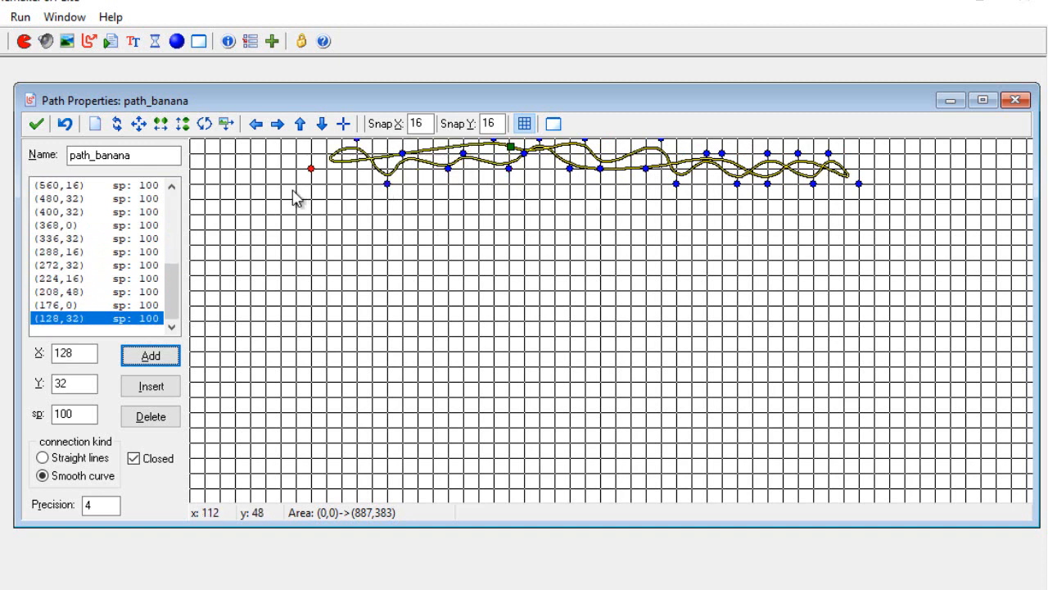
left_click(265, 183)
left_click(249, 154)
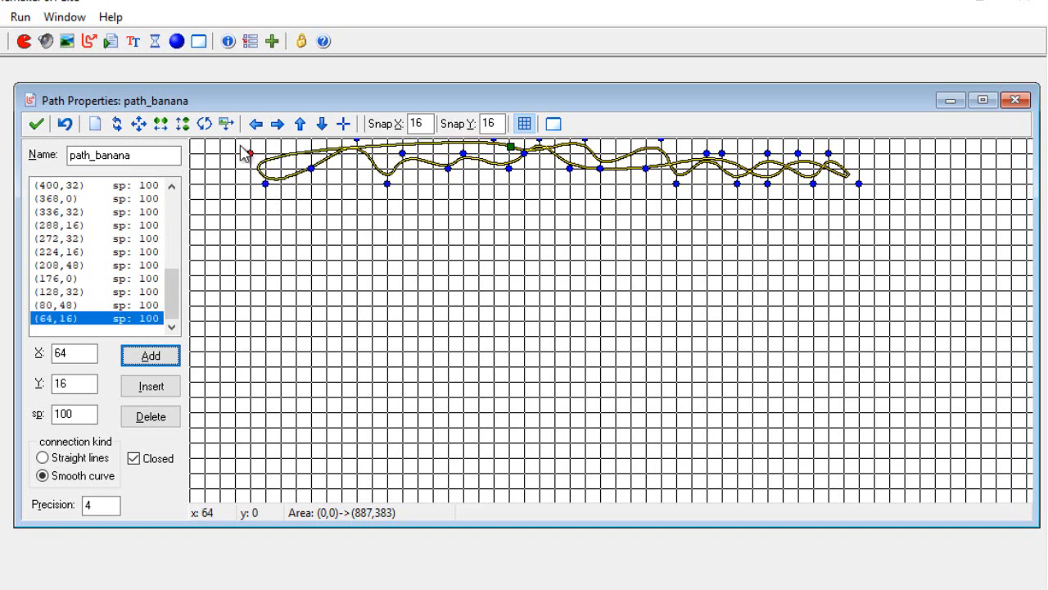
left_click(219, 153)
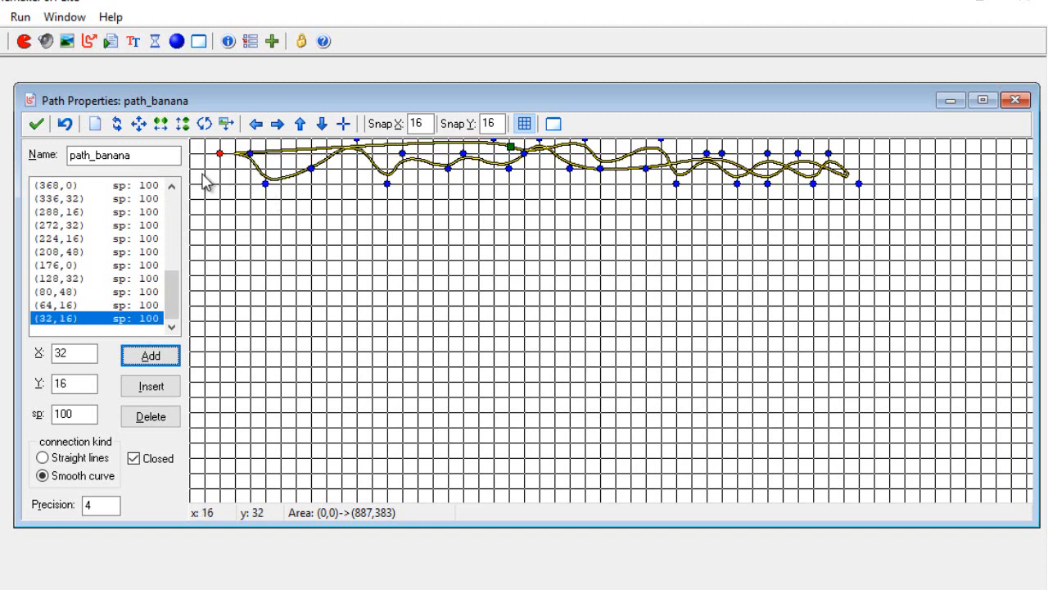
left_click(204, 168)
- Add return points to path_banana from (64,64) through (144,64), (240,0) and (304,64) to (368,48), all at speed 100
left_click(235, 199)
left_click(249, 199)
left_click(327, 199)
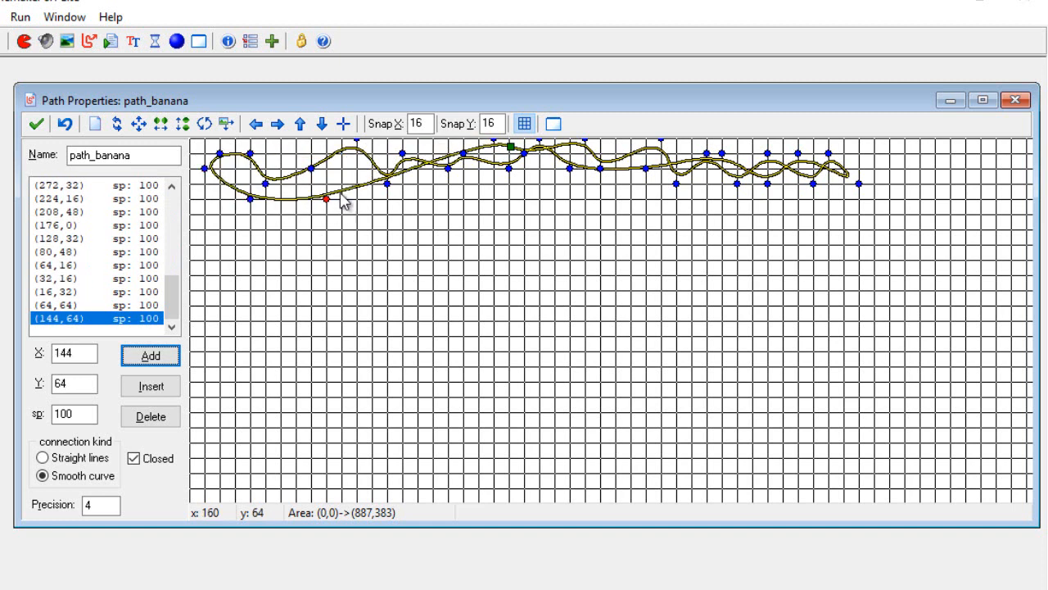
left_click(343, 184)
left_click(374, 154)
left_click(418, 139)
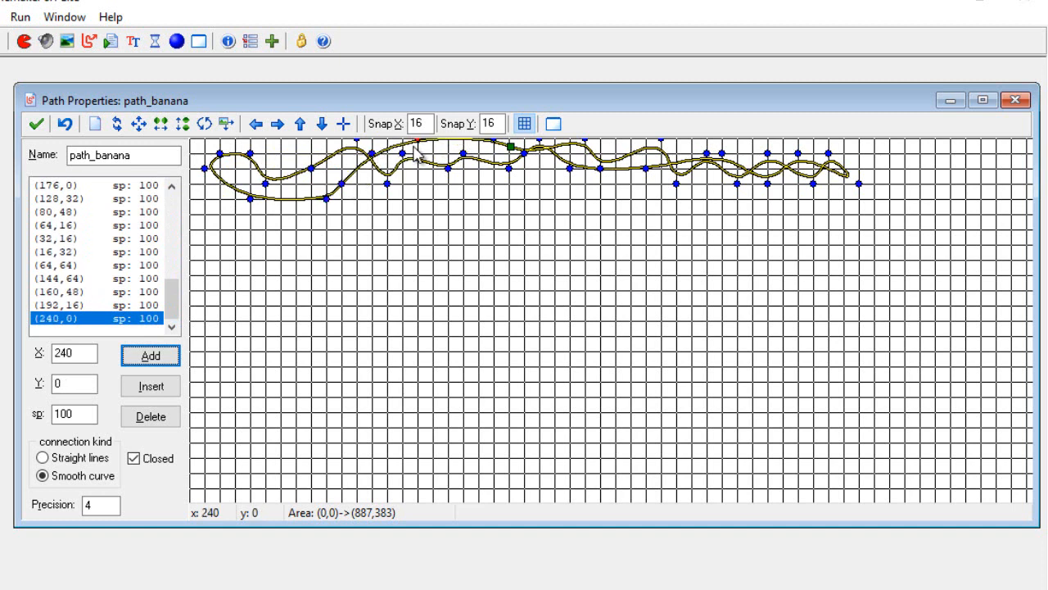
left_click(419, 168)
left_click(449, 184)
left_click(479, 199)
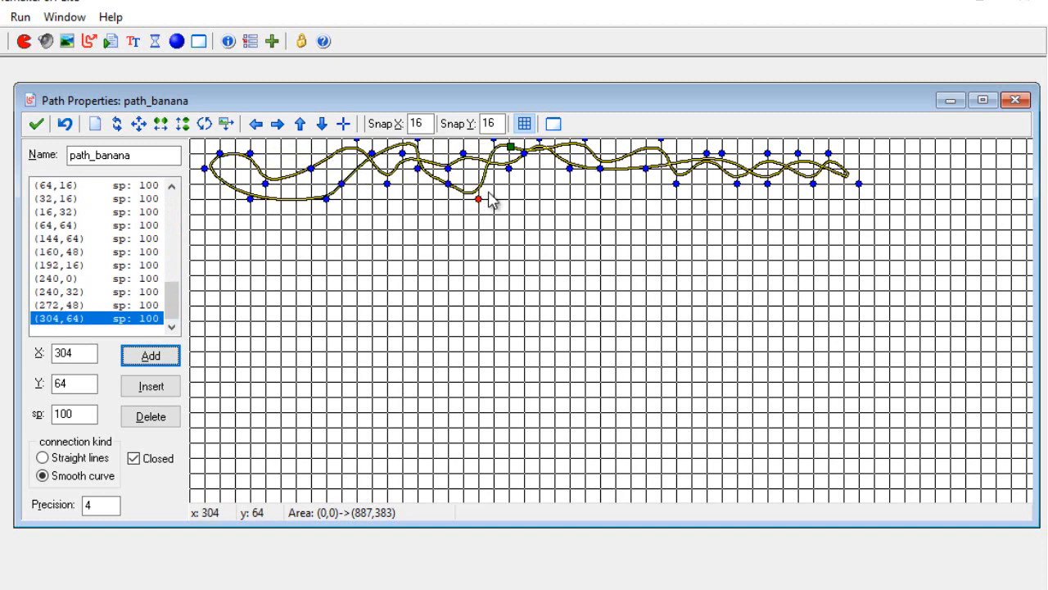
left_click(509, 183)
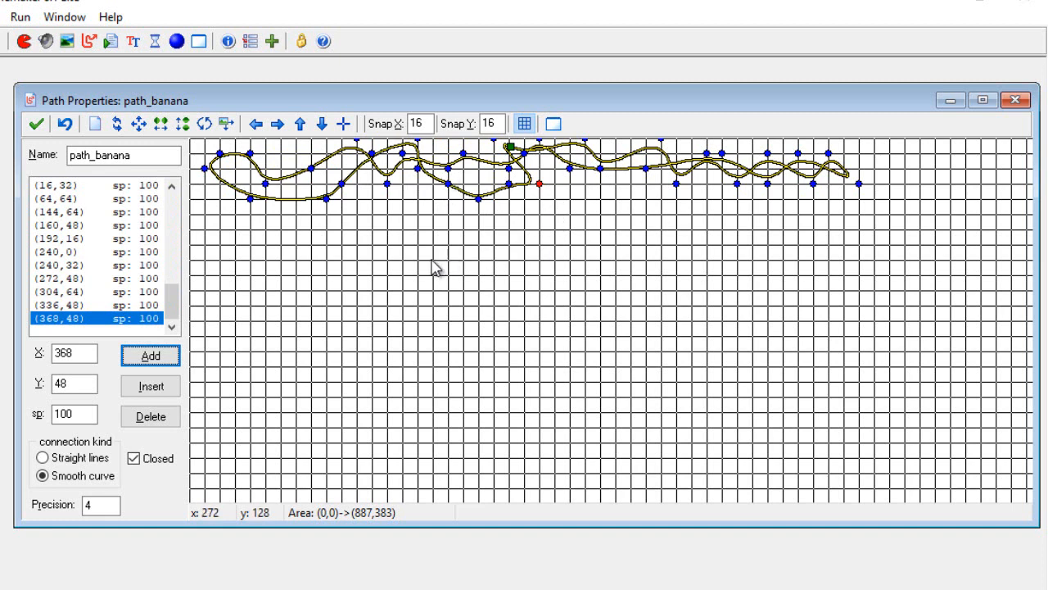
- Set path_banana's precision to 1, compare straight lines with smooth curve, keep smooth curve and accept the path
left_click(107, 506)
key("BackSpace")
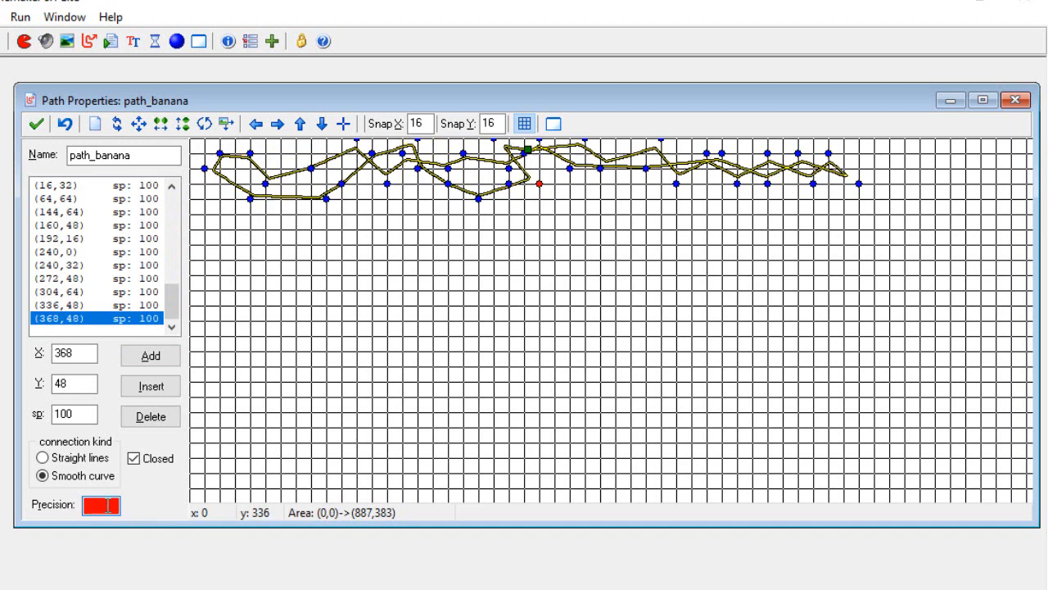
type("1")
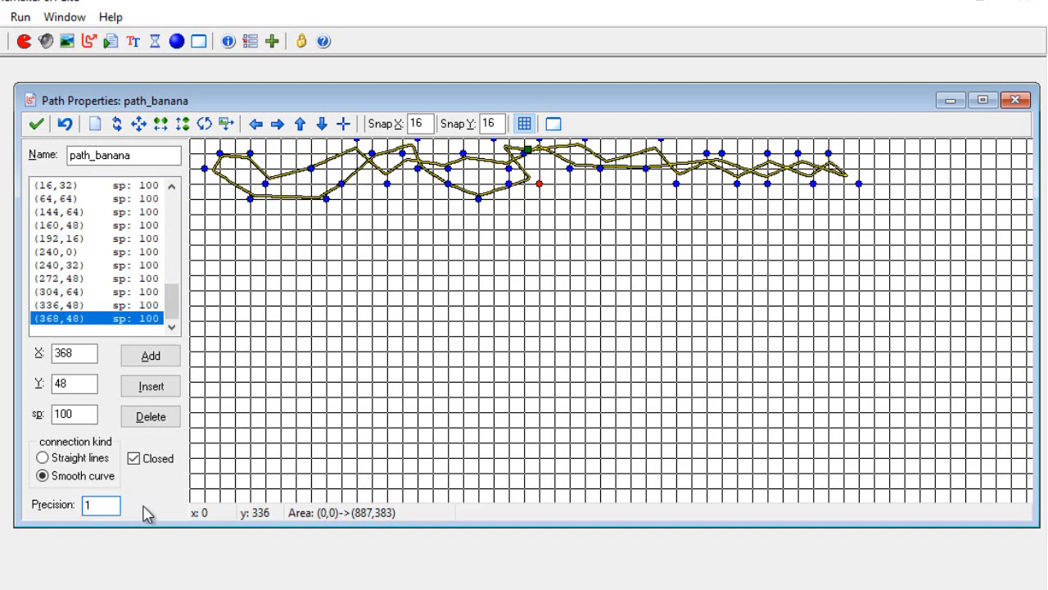
left_click(43, 457)
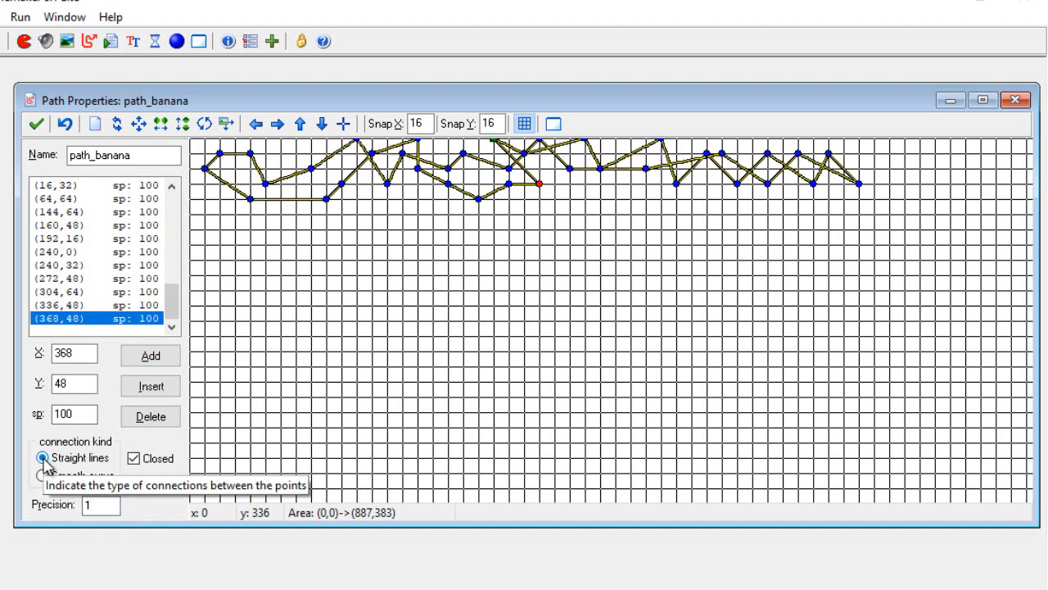
left_click(43, 477)
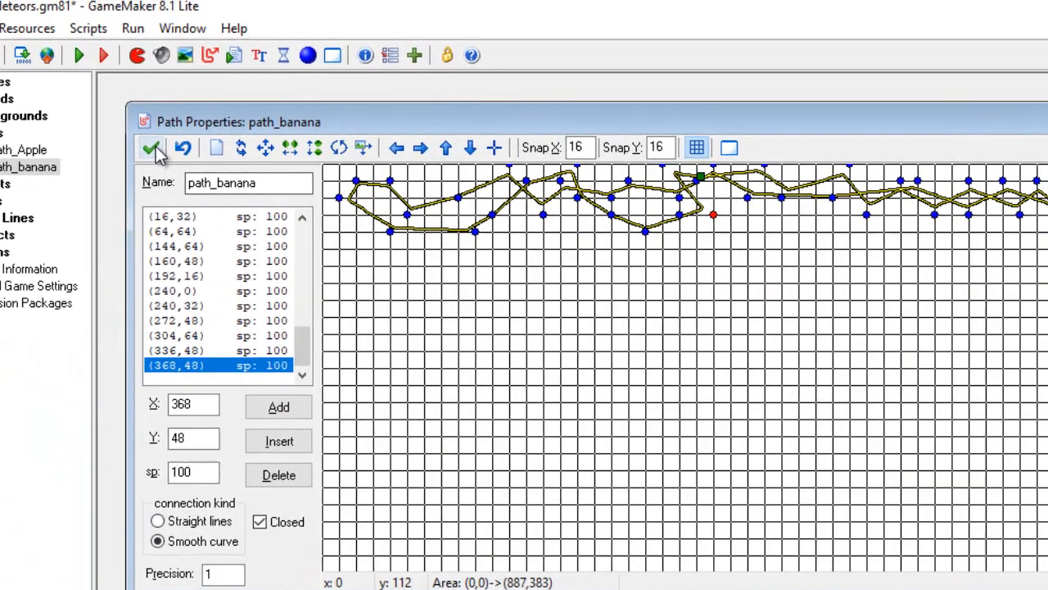
left_click(153, 149)
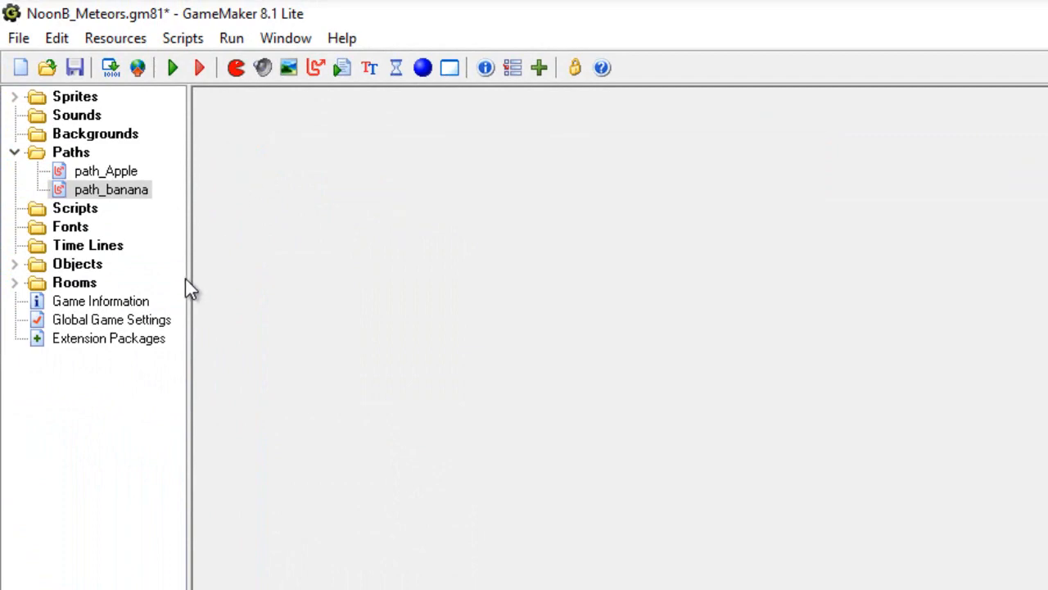
- Open the properties of obj_banana and add a Create event
left_click(49, 266)
left_click(15, 263)
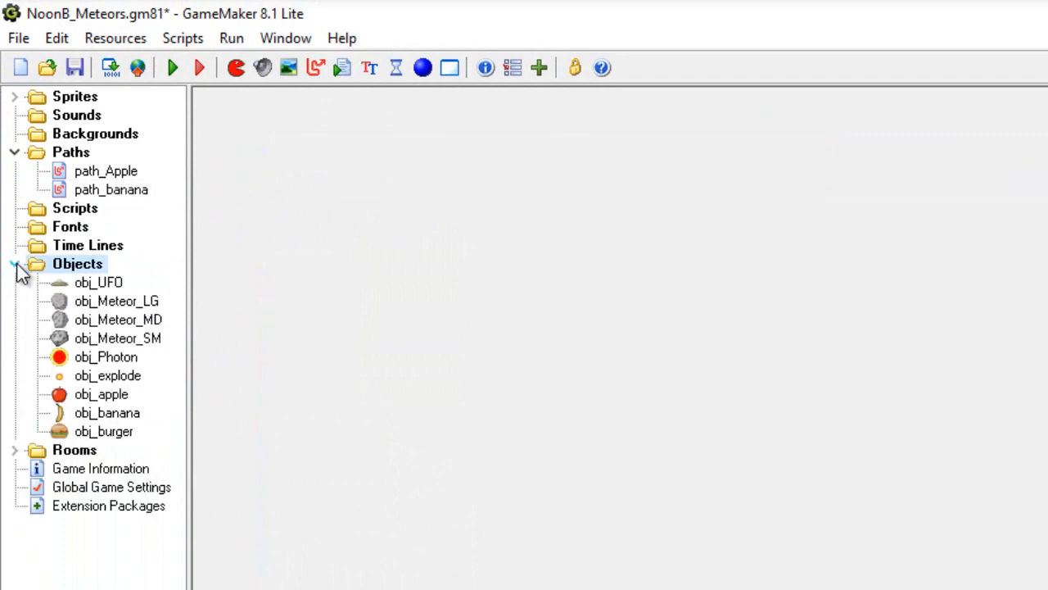
double_click(104, 413)
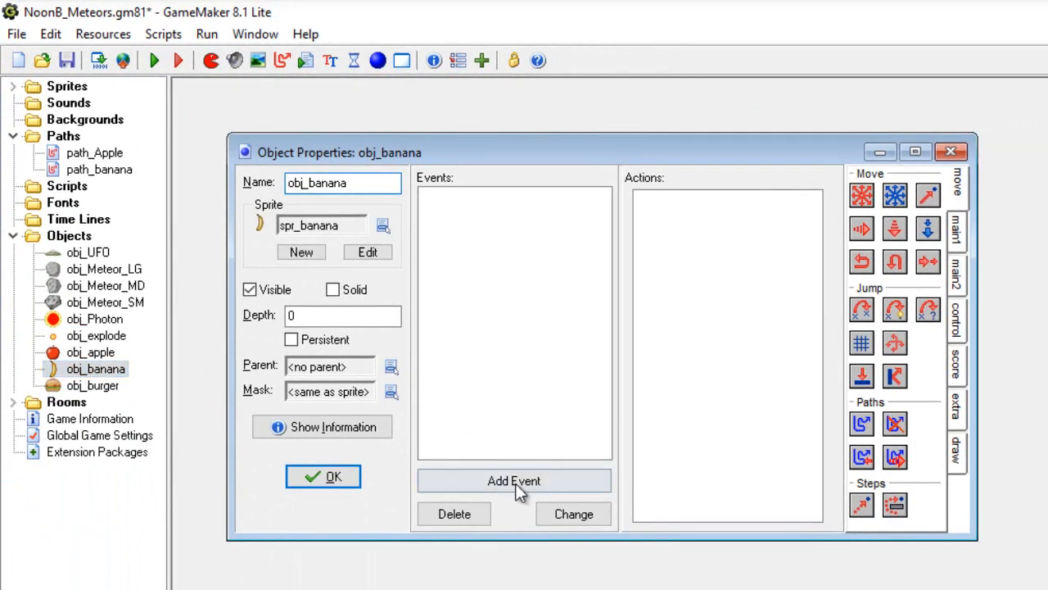
left_click(515, 483)
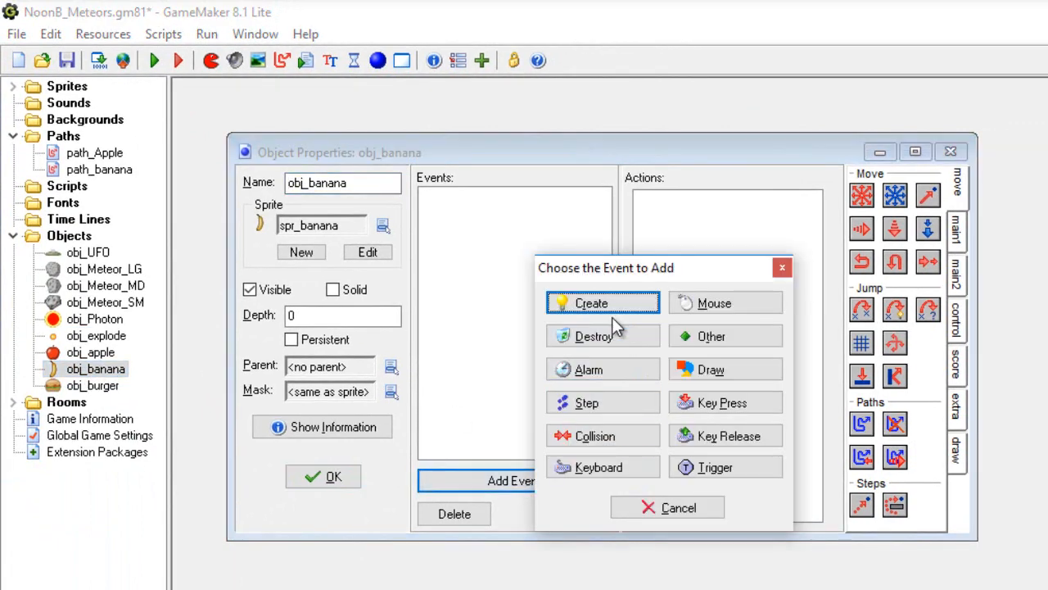
left_click(608, 300)
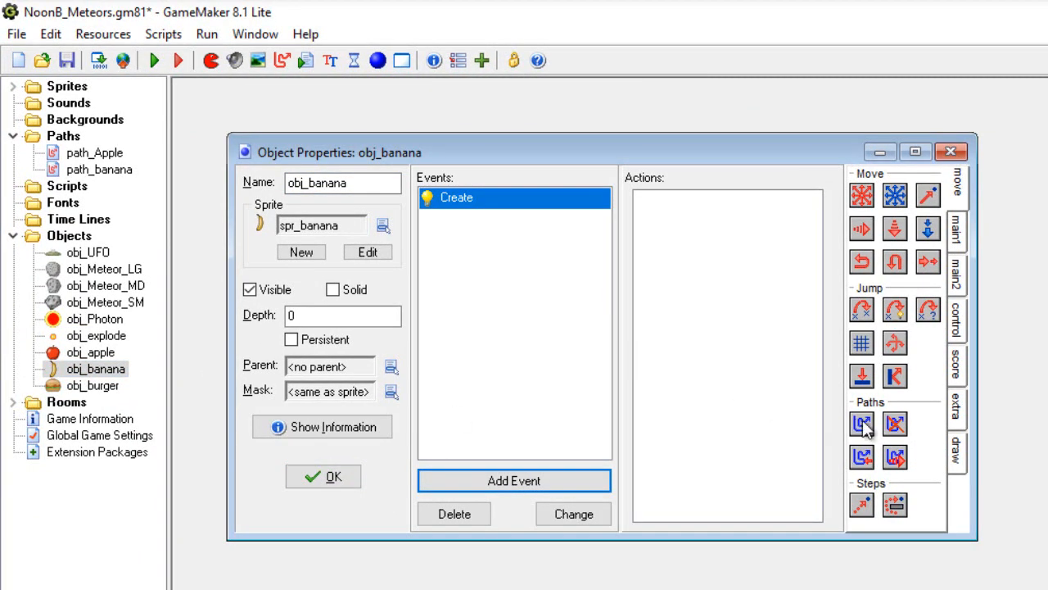
- Add a Set Path action using path_banana with speed 50, continue from start and absolute, and accept the obj_banana changes
left_click_drag(867, 430, 698, 251)
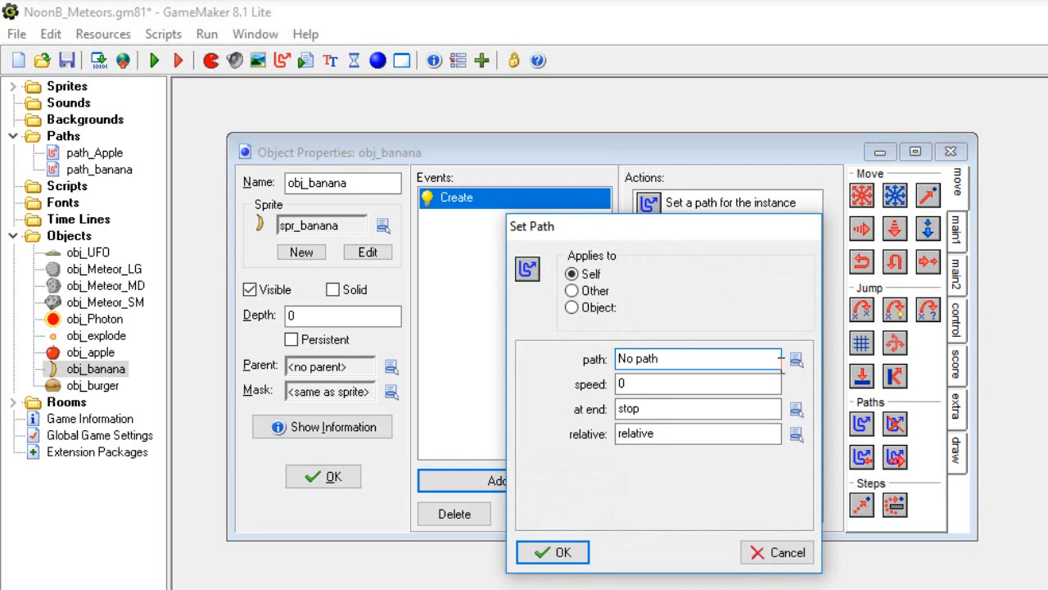
left_click(795, 359)
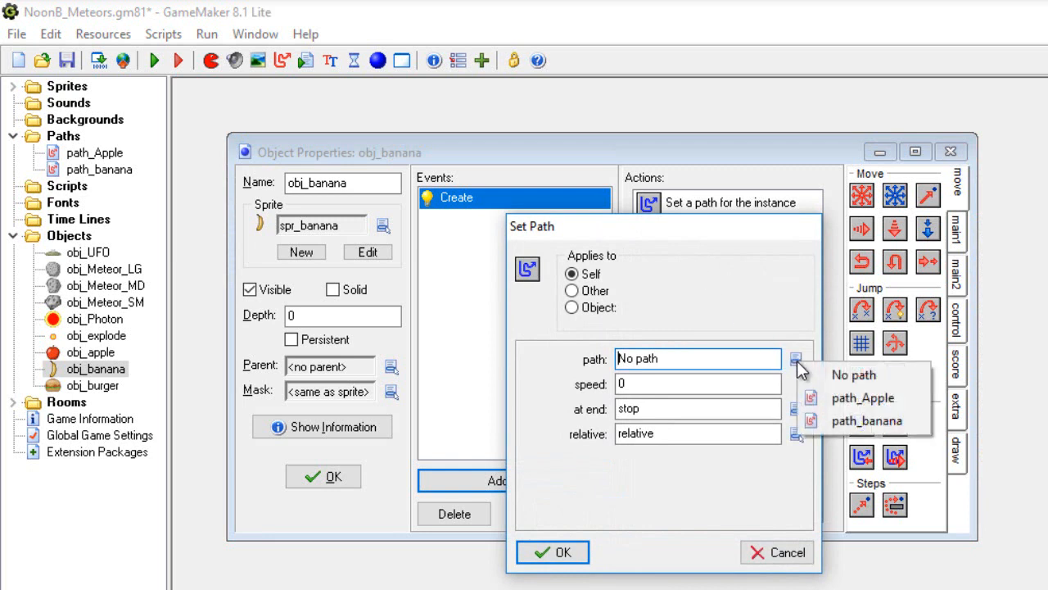
left_click(849, 421)
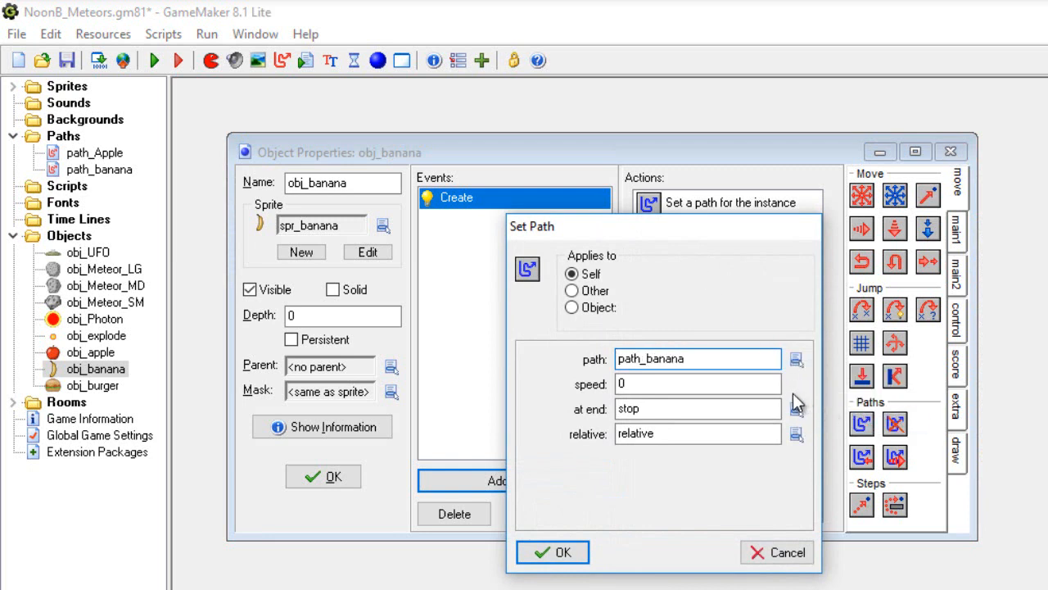
left_click(728, 384)
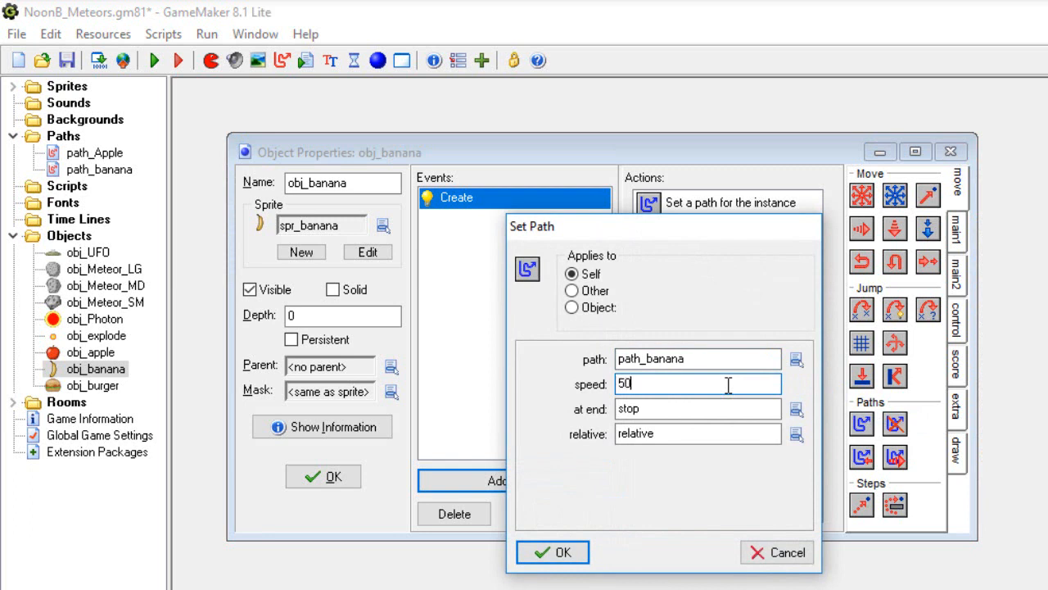
left_click(796, 409)
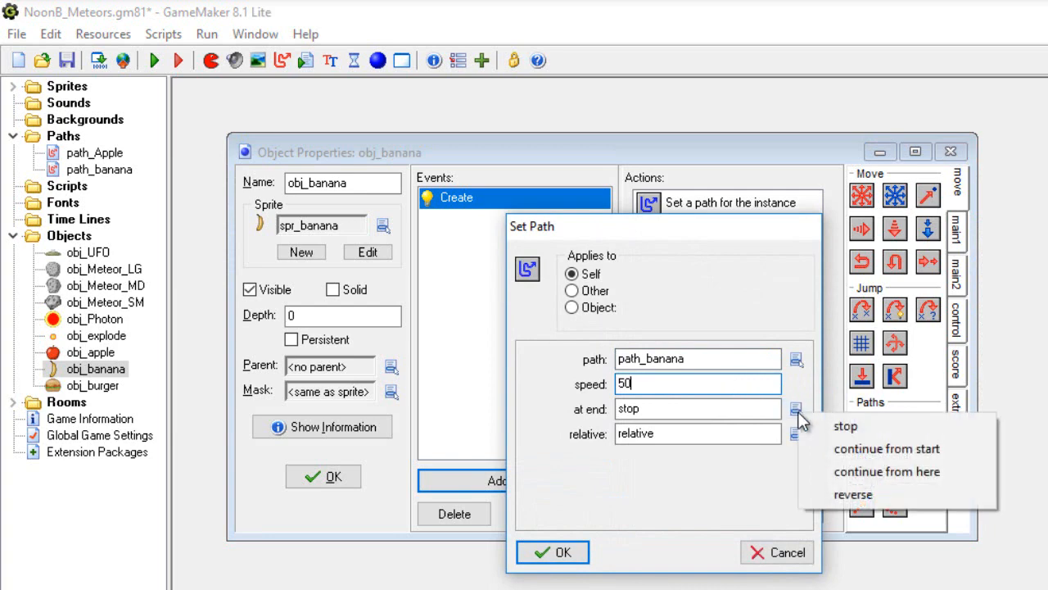
left_click(830, 451)
left_click(796, 434)
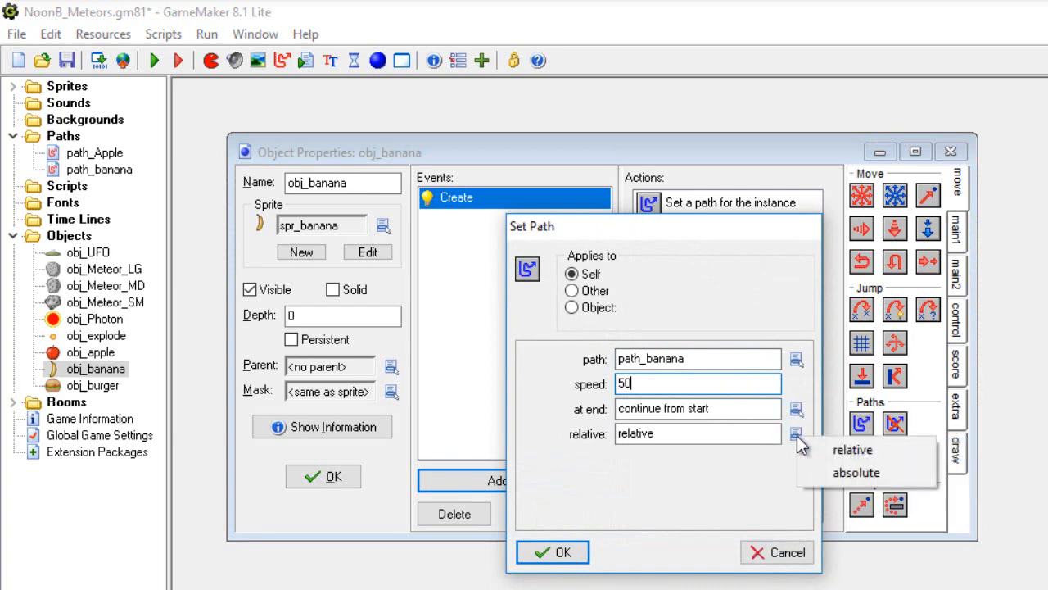
left_click(823, 475)
left_click(578, 557)
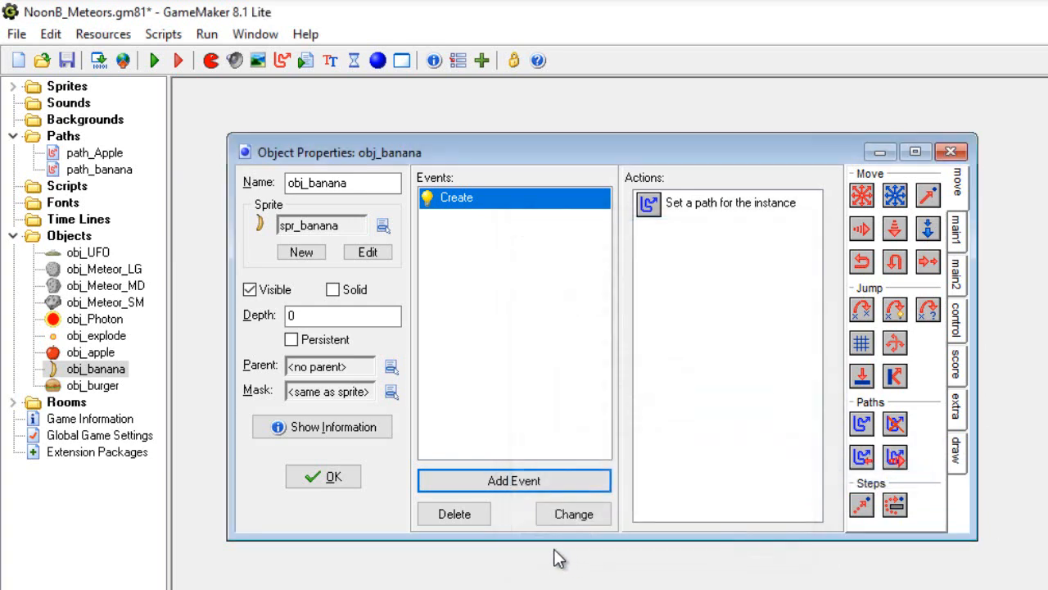
left_click(335, 477)
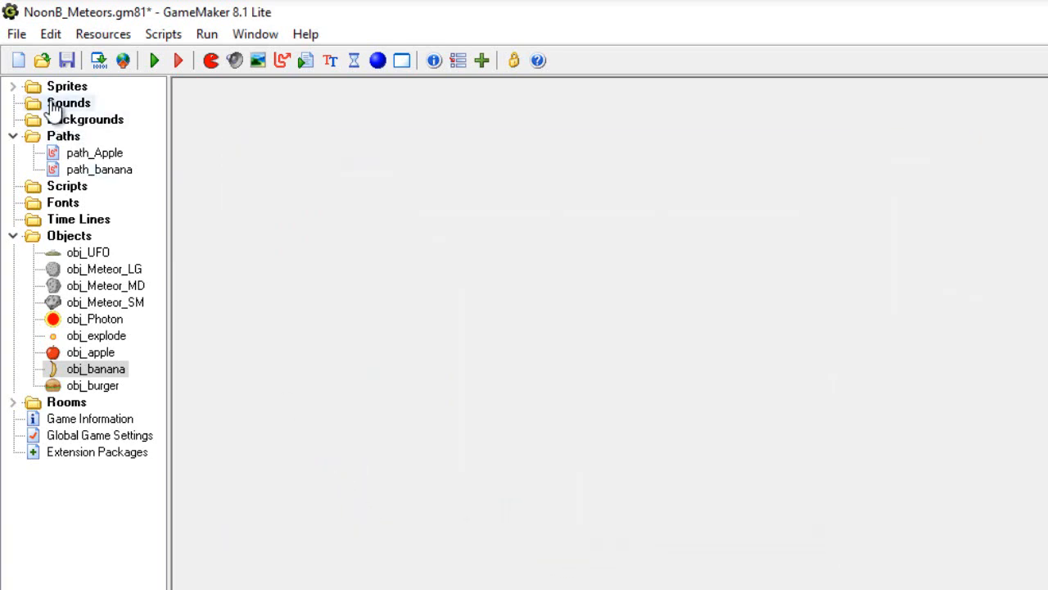
- Save the game, run it to check the banana's movement, and close the game window
left_click(17, 34)
left_click(45, 135)
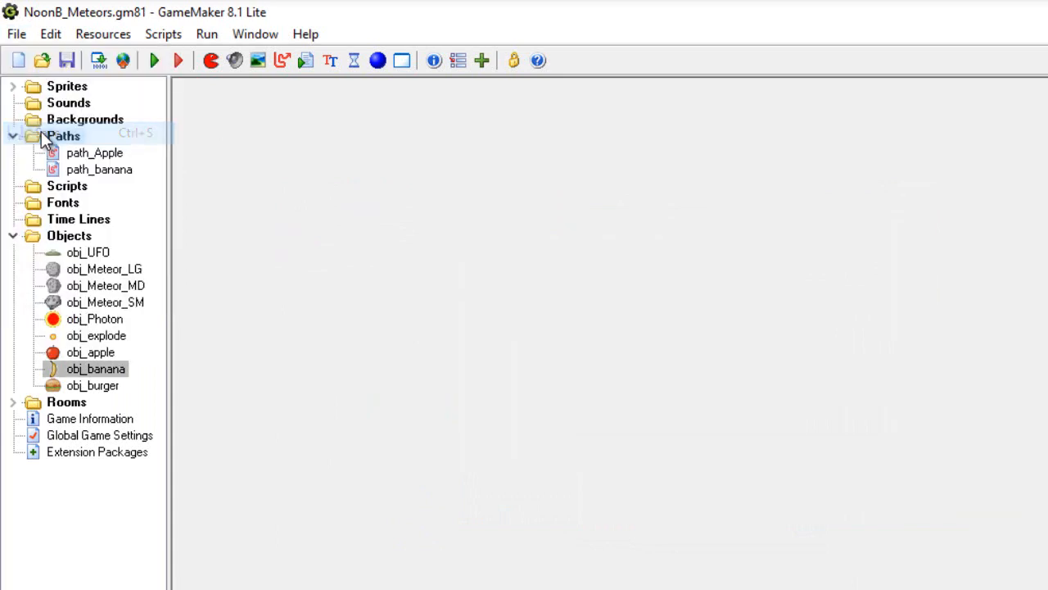
left_click(155, 62)
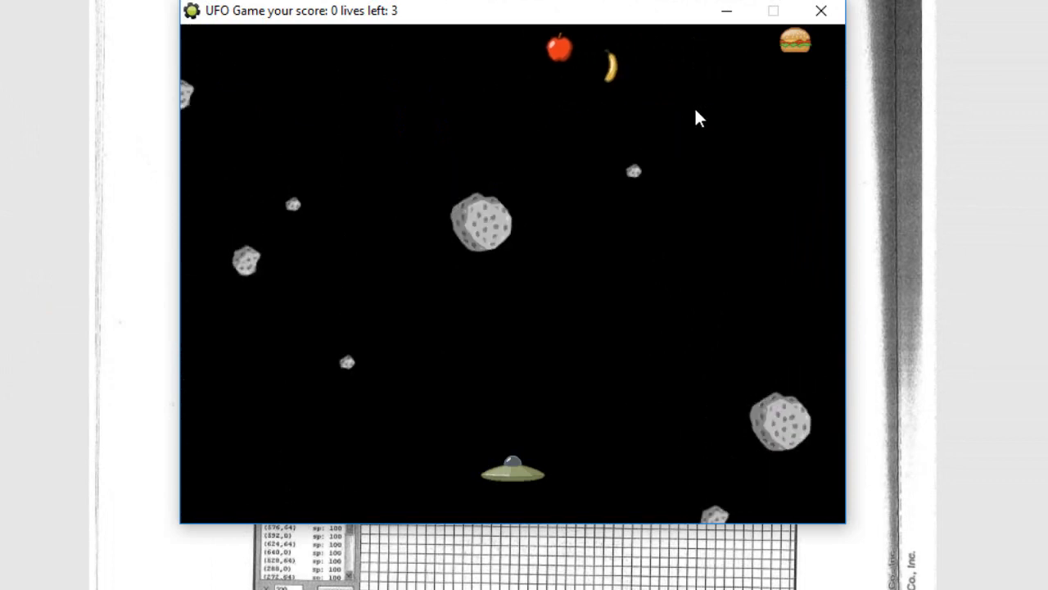
left_click(824, 14)
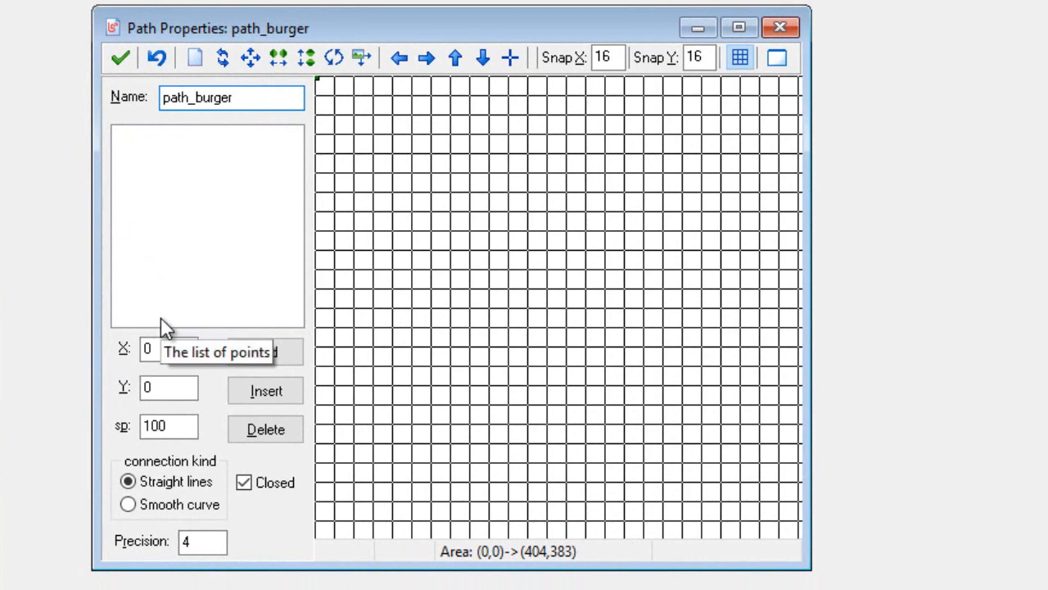
- Enter X 640, Y 0 and speed 40 as path_burger's point values and set its connection kind to smooth curve
left_click(149, 348)
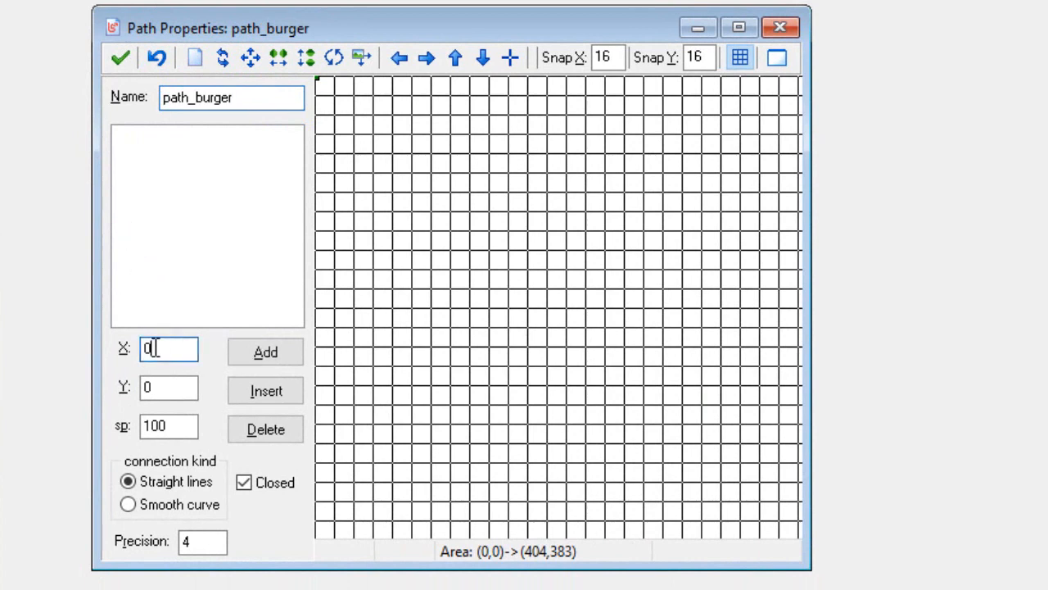
key("BackSpace")
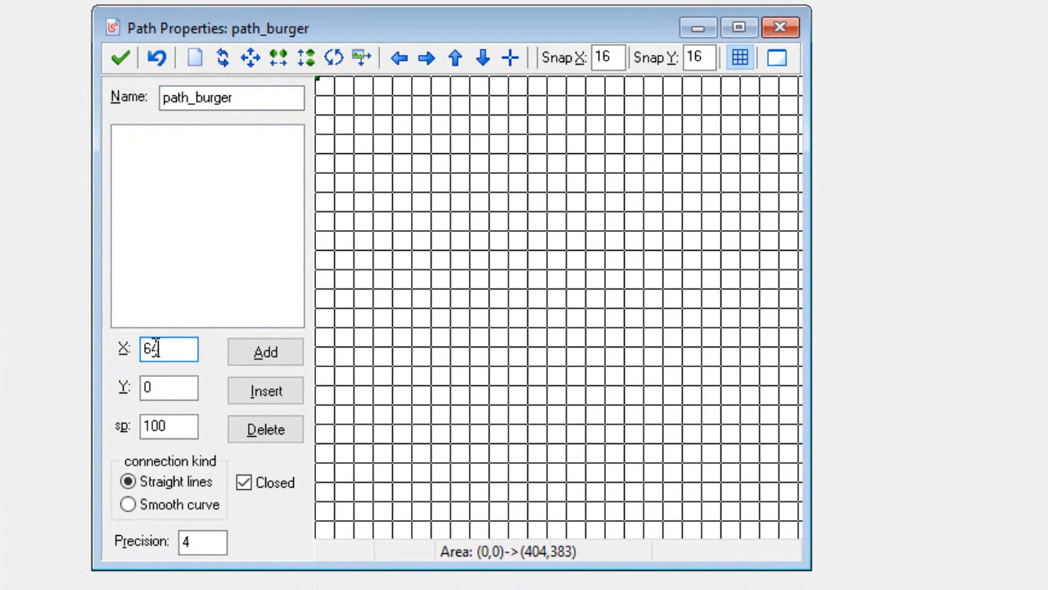
left_click(163, 386)
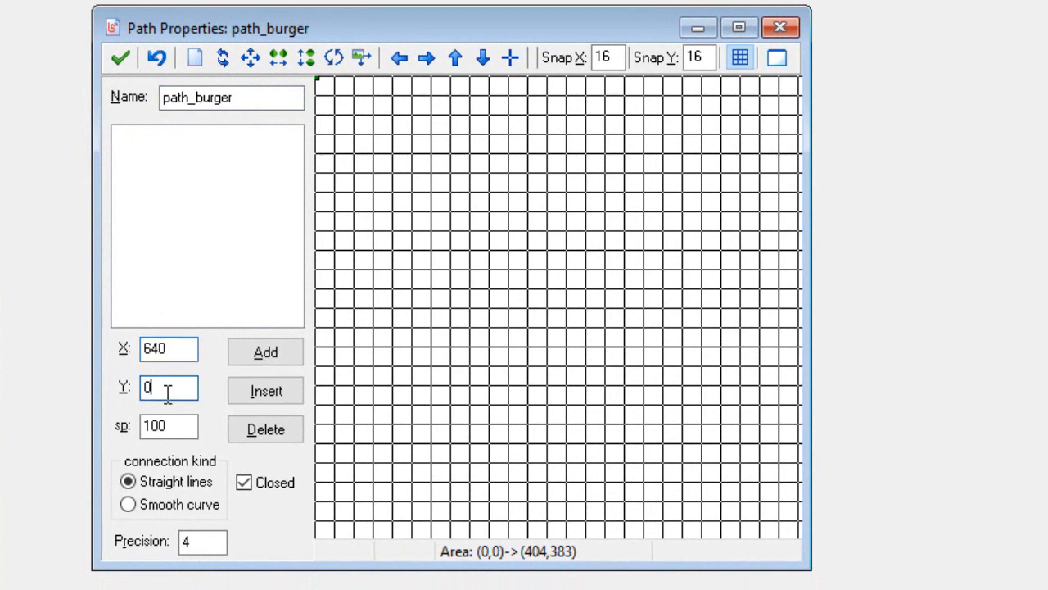
left_click(167, 425)
key("BackSpace")
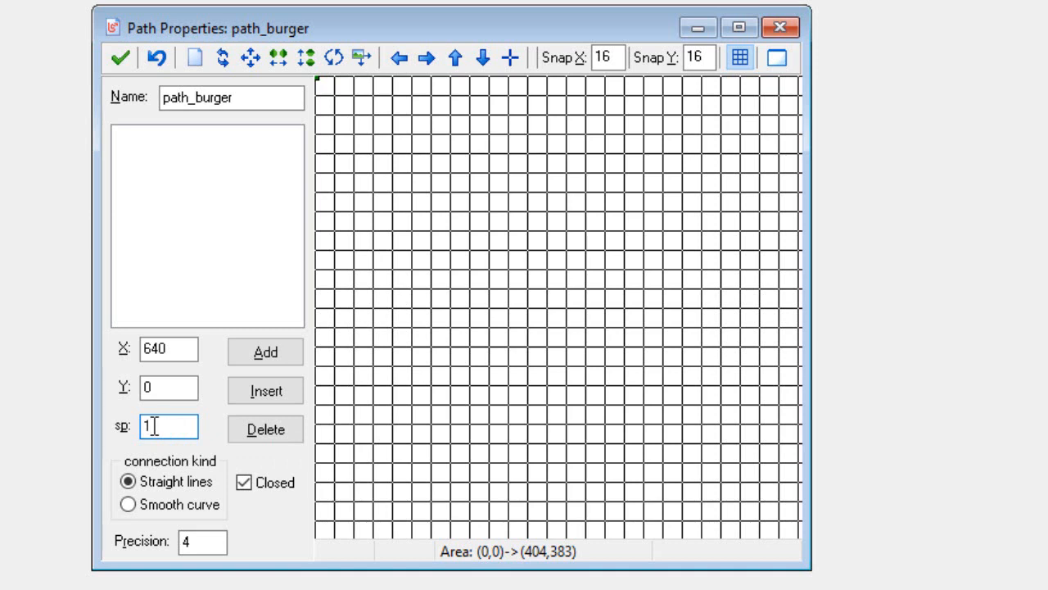
key("BackSpace")
type("40")
left_click(129, 505)
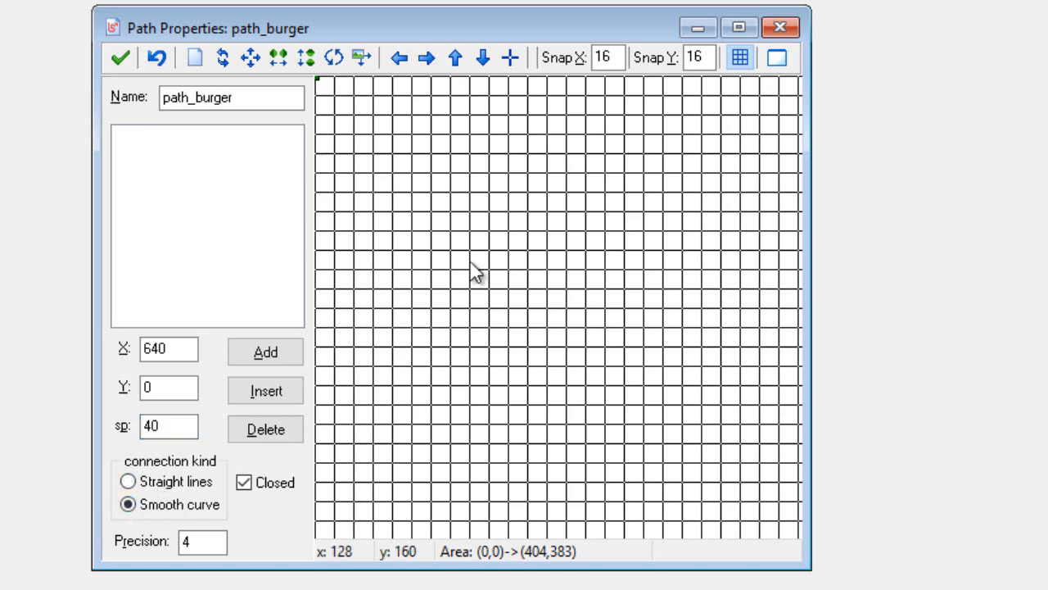
- Plot a closed, winding 14-point path for path_burger between X 112–544 and Y 0–80, starting at (160,32), and accept it
left_click_drag(809, 566, 1042, 580)
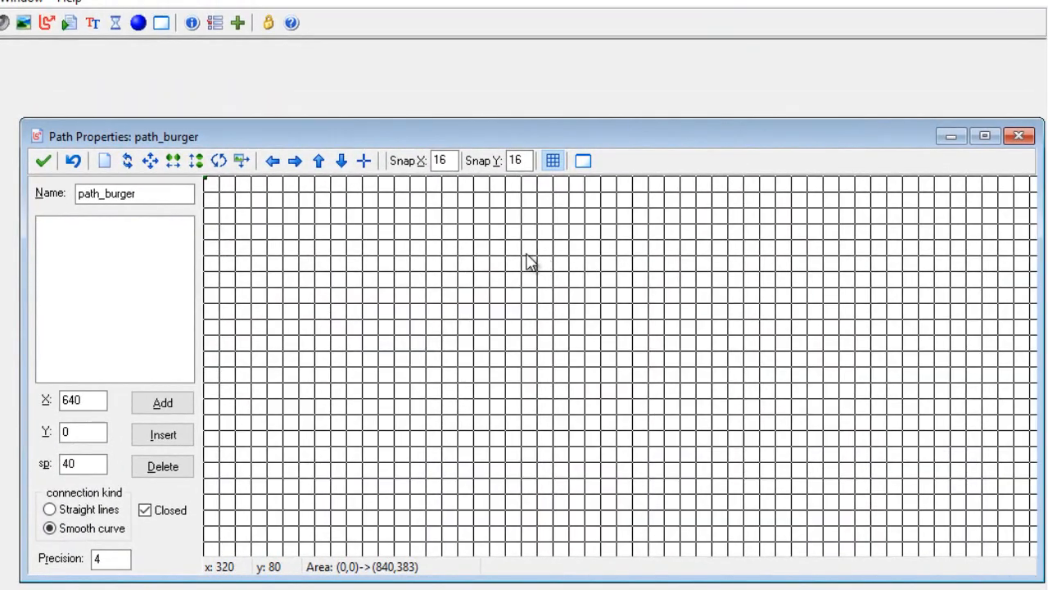
left_click(362, 215)
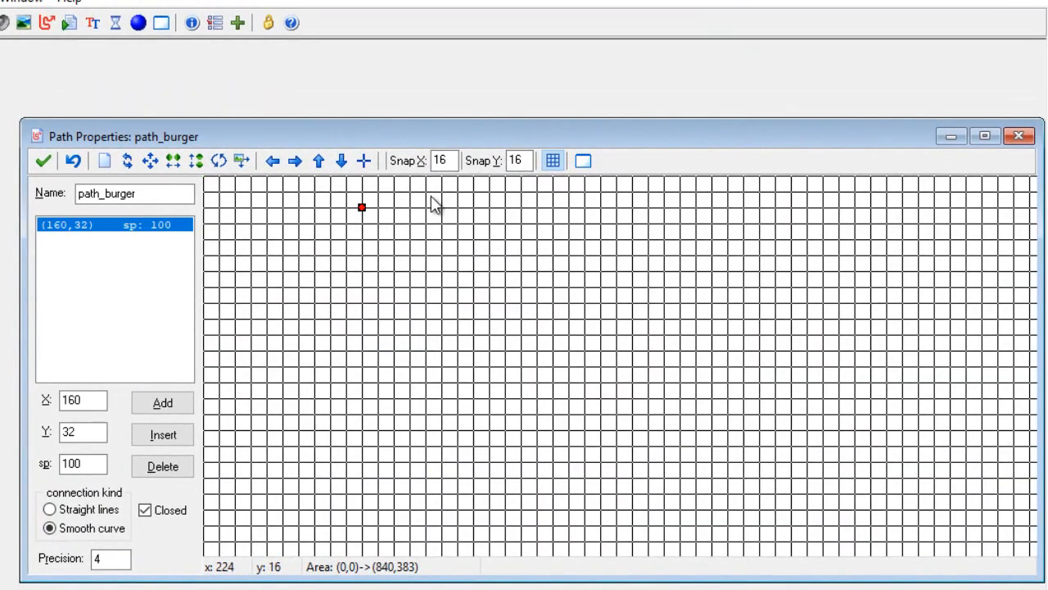
left_click(453, 197)
left_click(514, 226)
left_click(616, 255)
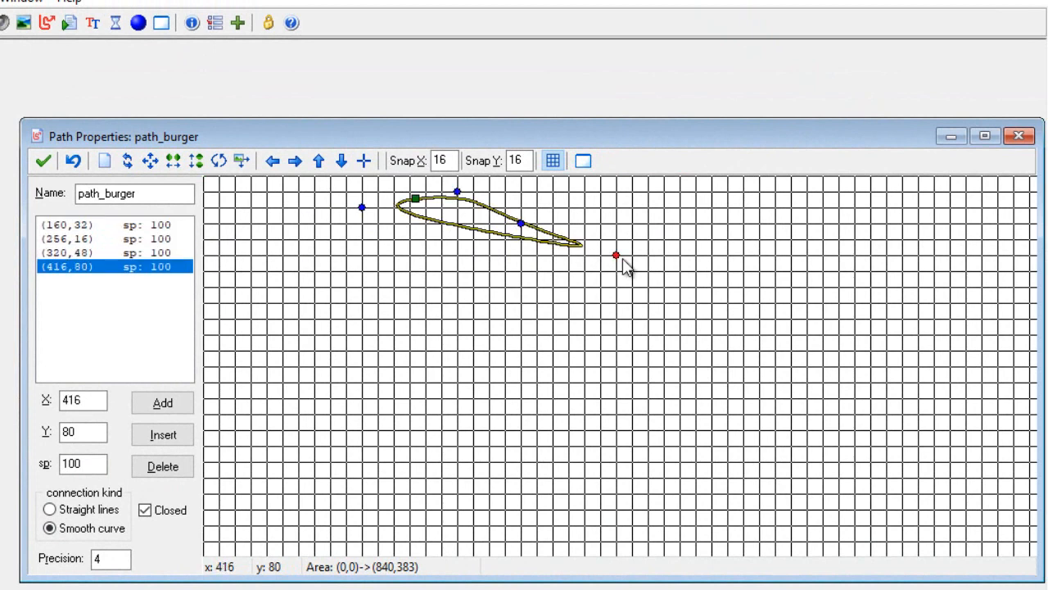
left_click(632, 207)
left_click(569, 192)
left_click(696, 176)
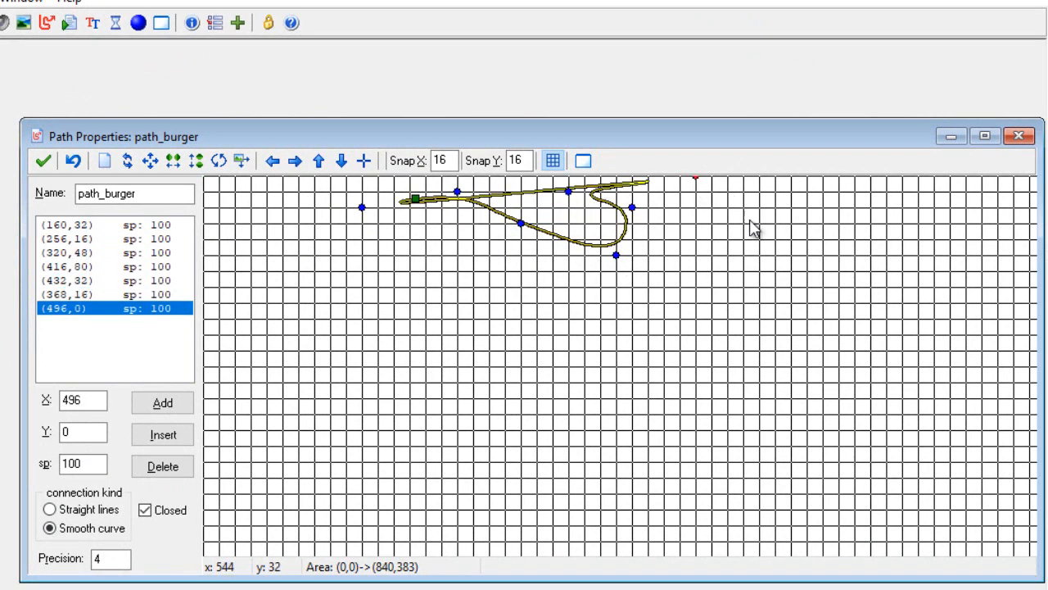
left_click(742, 239)
left_click(679, 254)
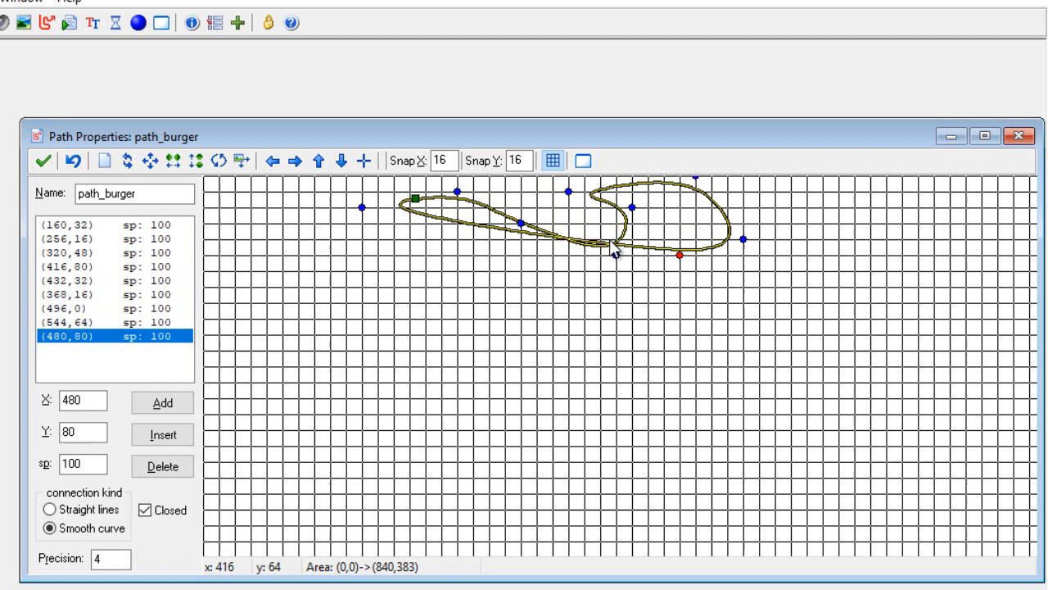
left_click(536, 191)
left_click(489, 239)
left_click(378, 254)
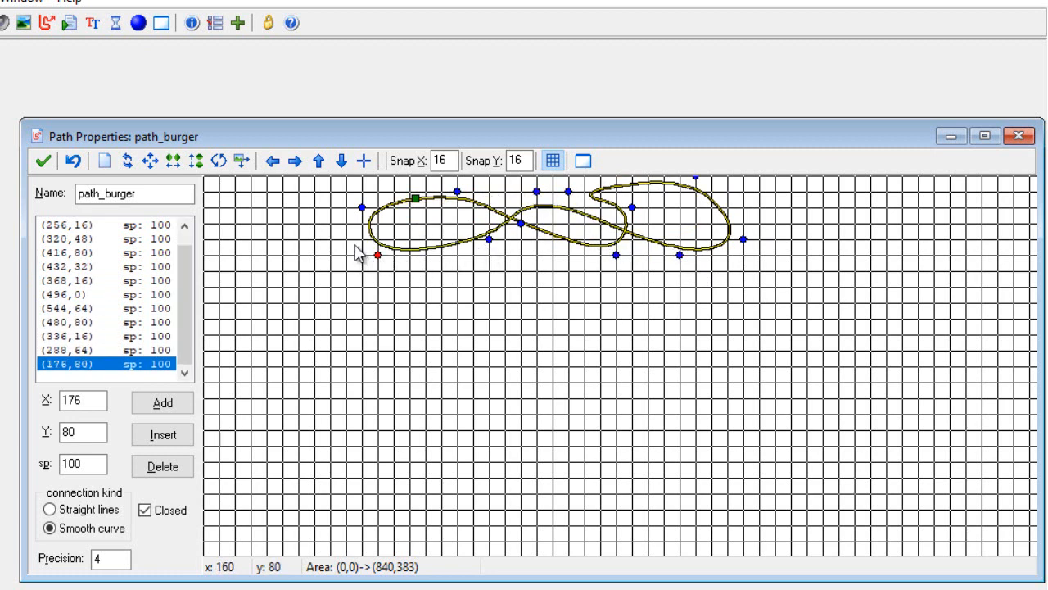
left_click(313, 191)
left_click(361, 191)
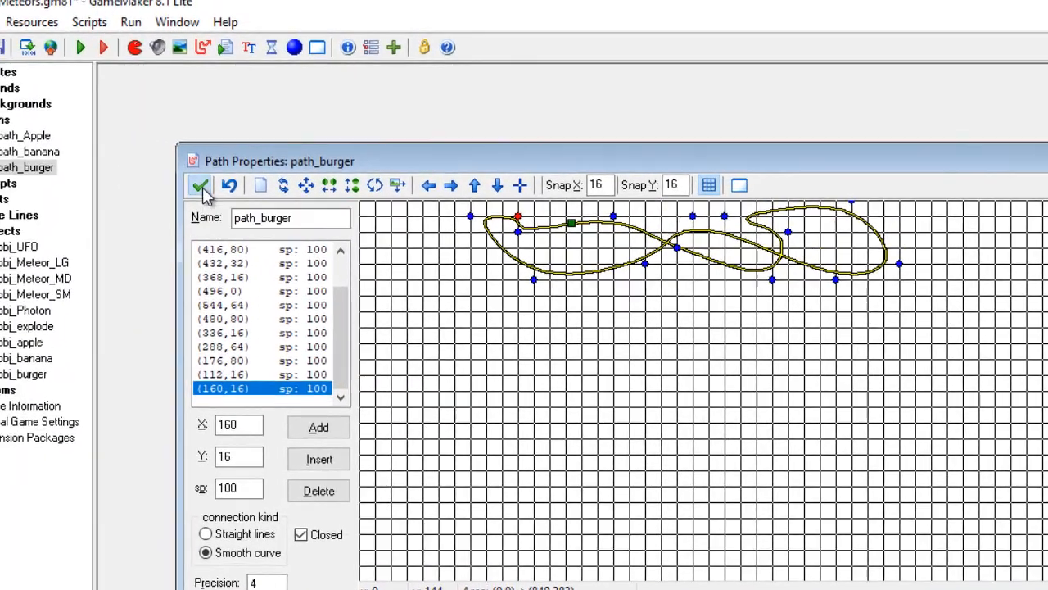
left_click(42, 160)
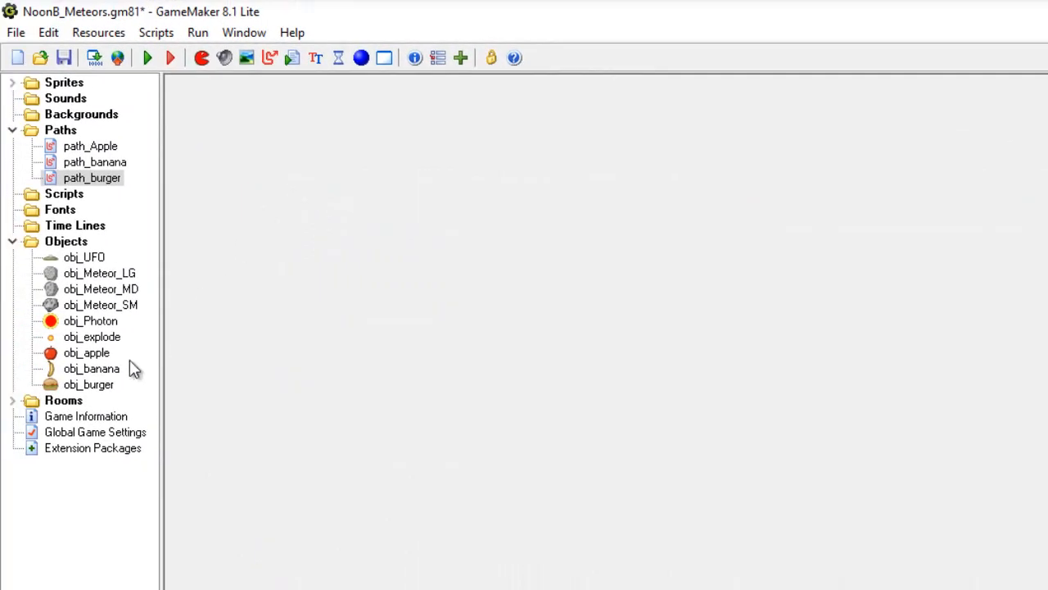
- Open the properties of obj_burger and add a Create event
double_click(82, 384)
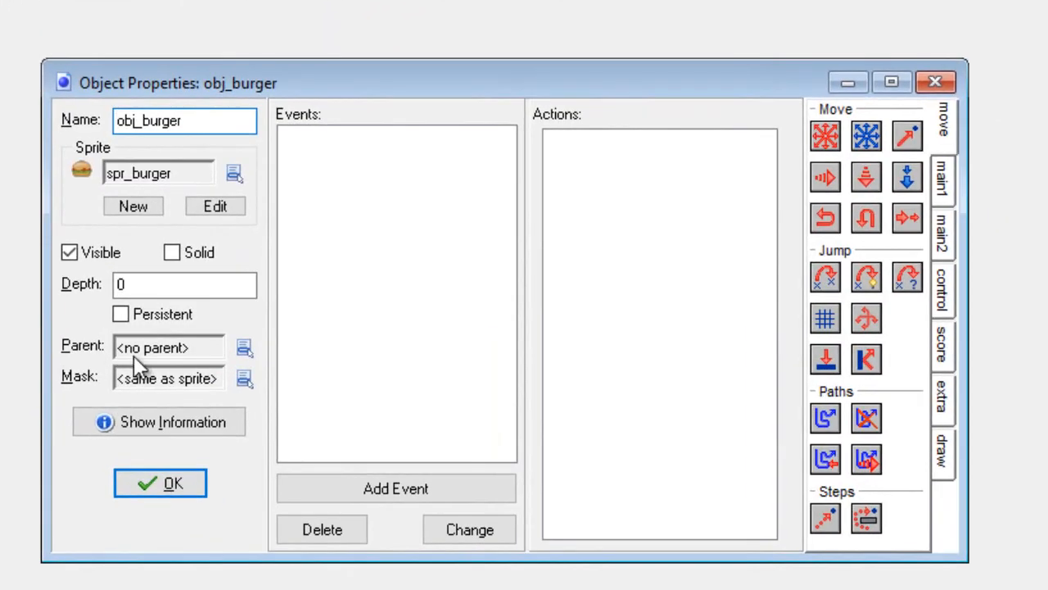
left_click(421, 488)
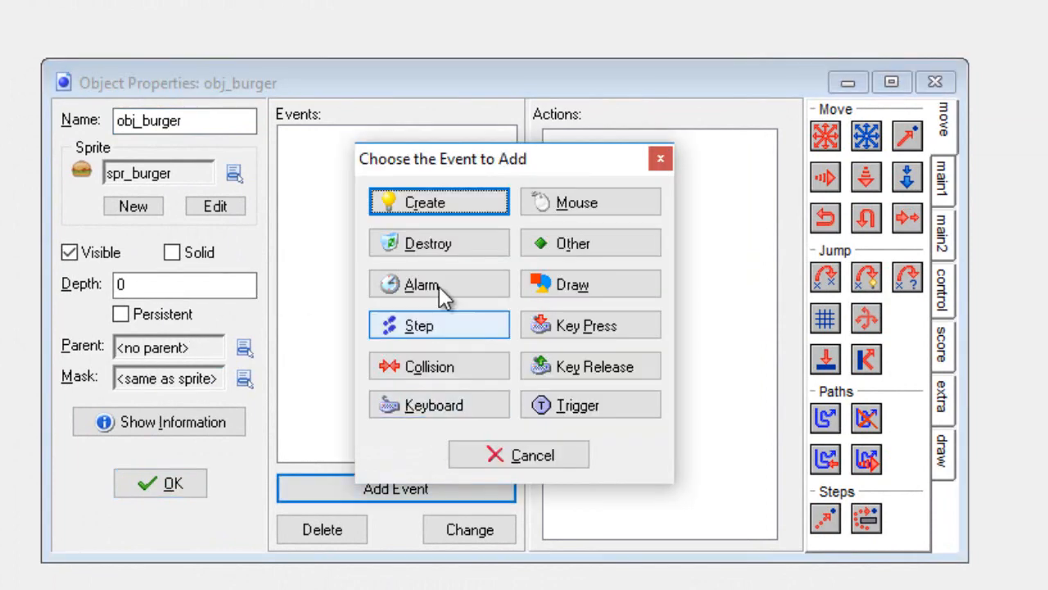
left_click(436, 210)
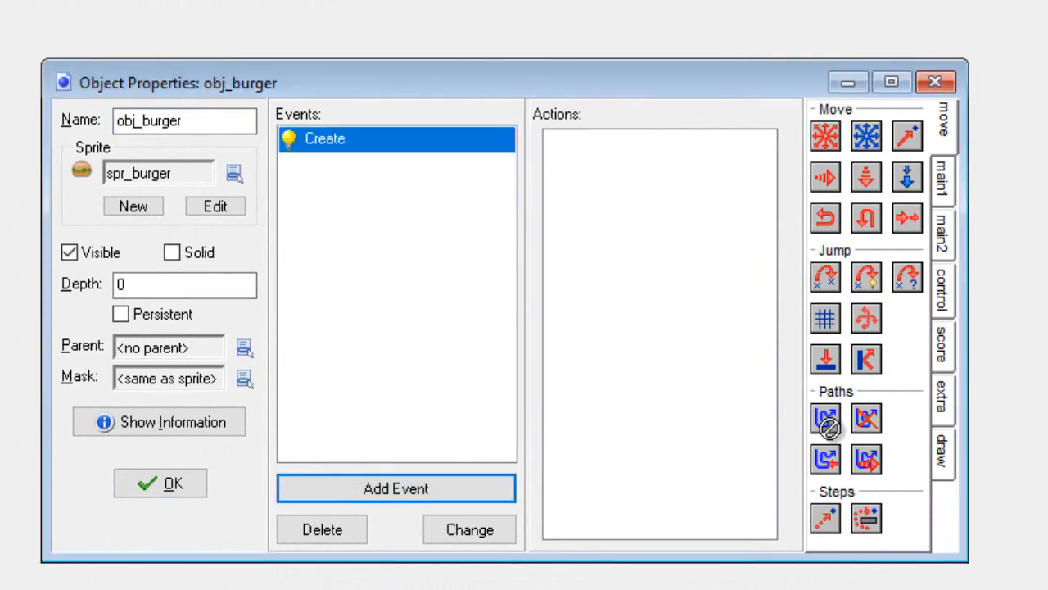
- Add a Set Path action using path_burger with speed 15, continue from start and absolute, and accept the obj_burger changes
left_click_drag(827, 424, 620, 198)
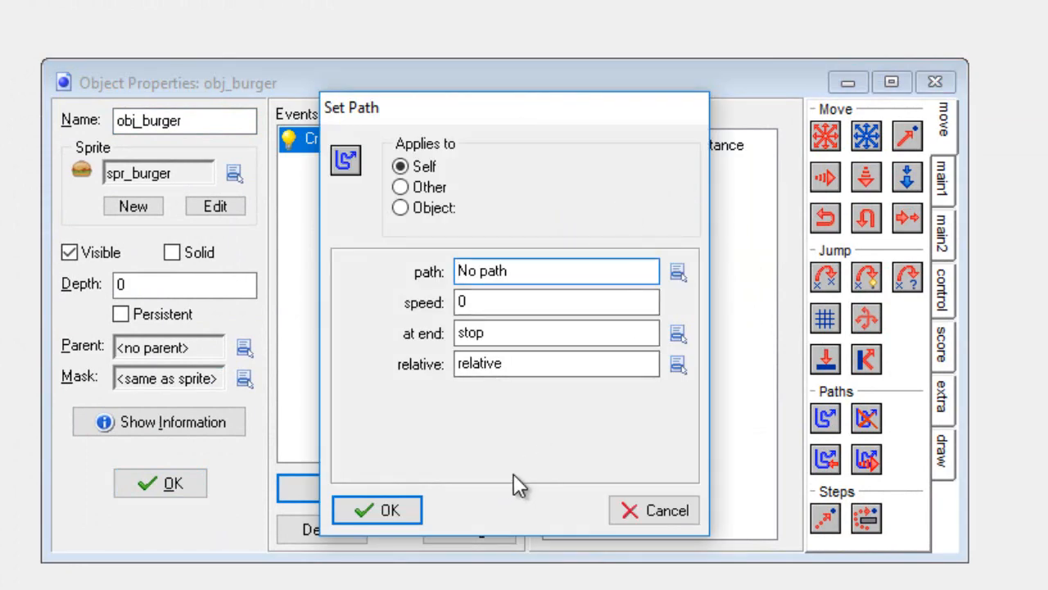
left_click(677, 272)
left_click(722, 379)
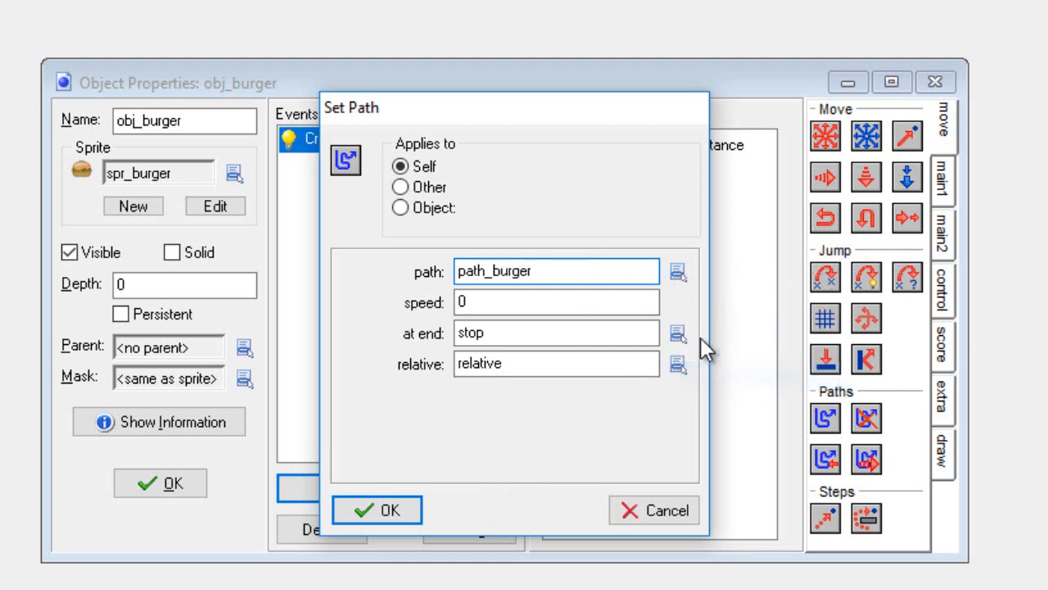
left_click(598, 301)
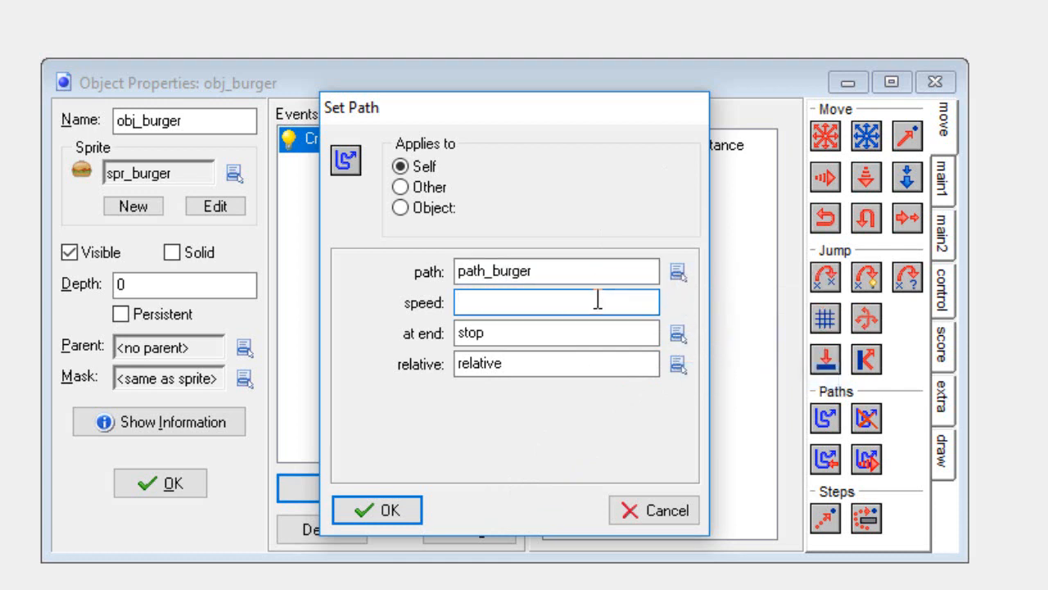
type("15")
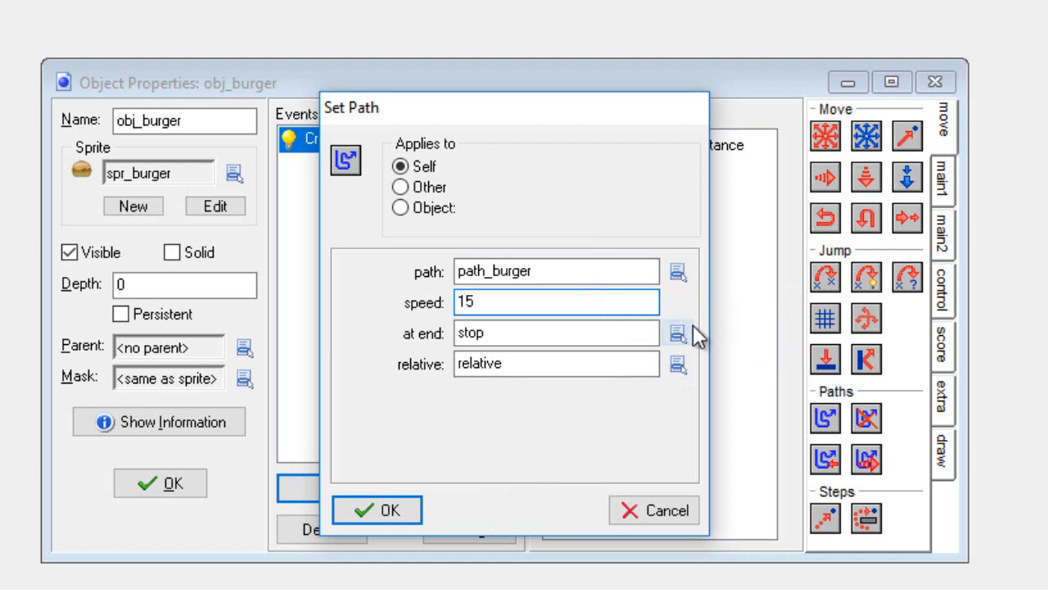
left_click(677, 333)
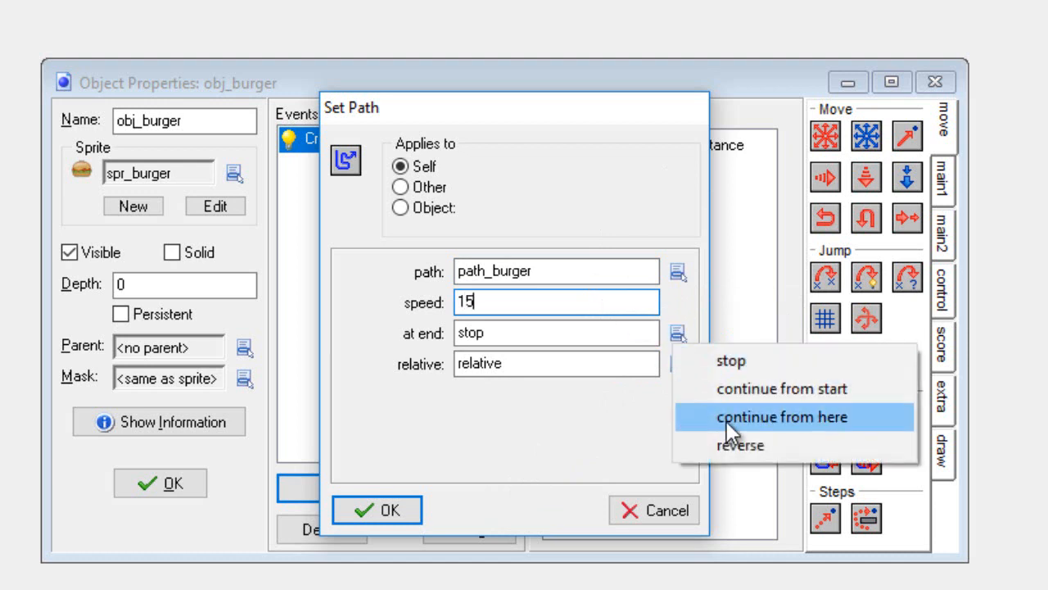
left_click(733, 393)
left_click(684, 378)
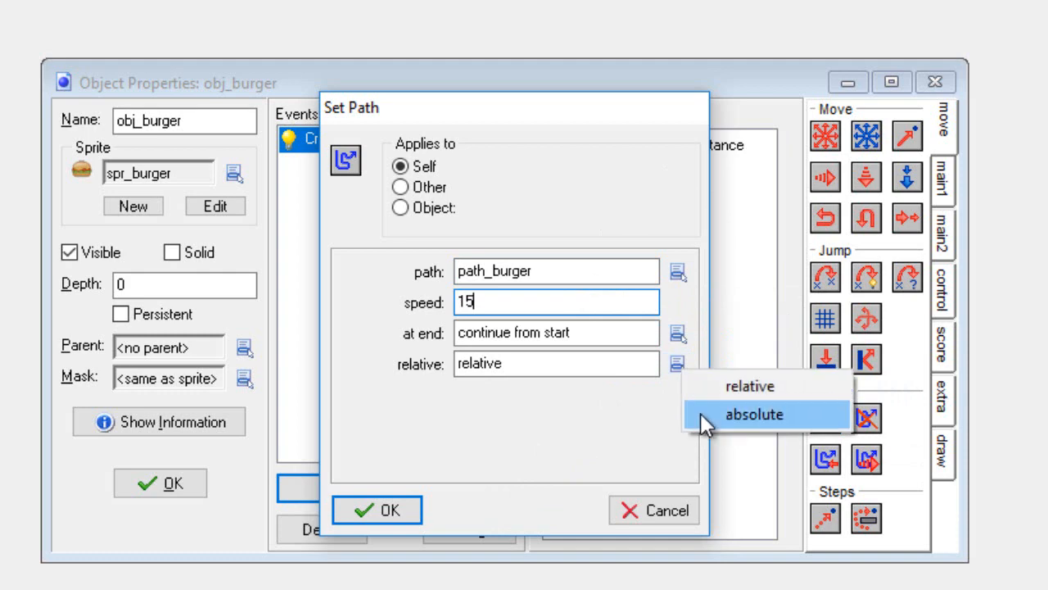
left_click(702, 415)
left_click(410, 517)
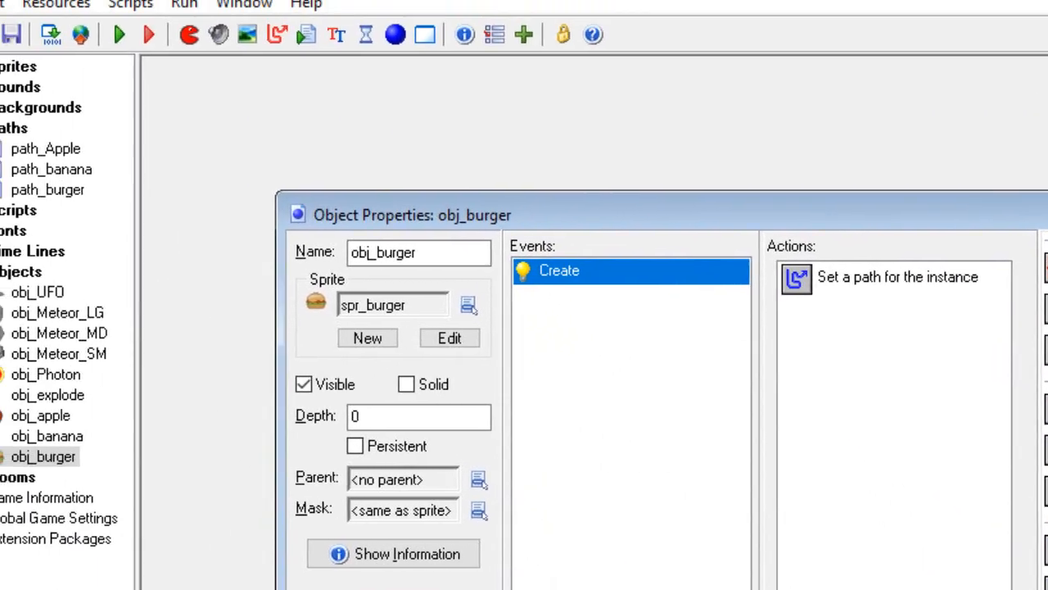
left_click(250, 530)
- Save the game, test-run it, and close the Top Ten Players list to end the run
left_click(27, 48)
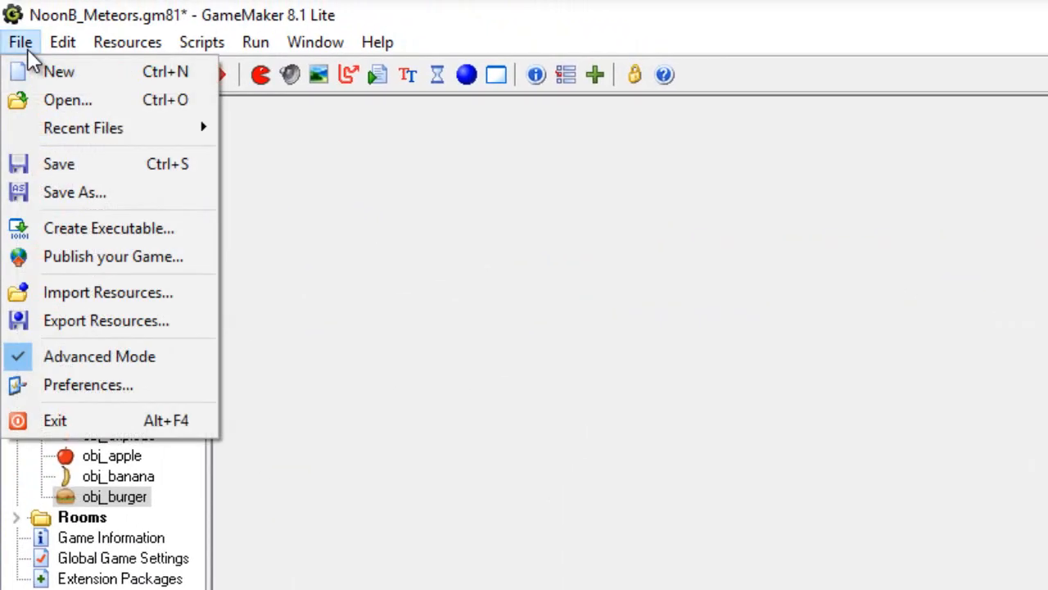
left_click(50, 164)
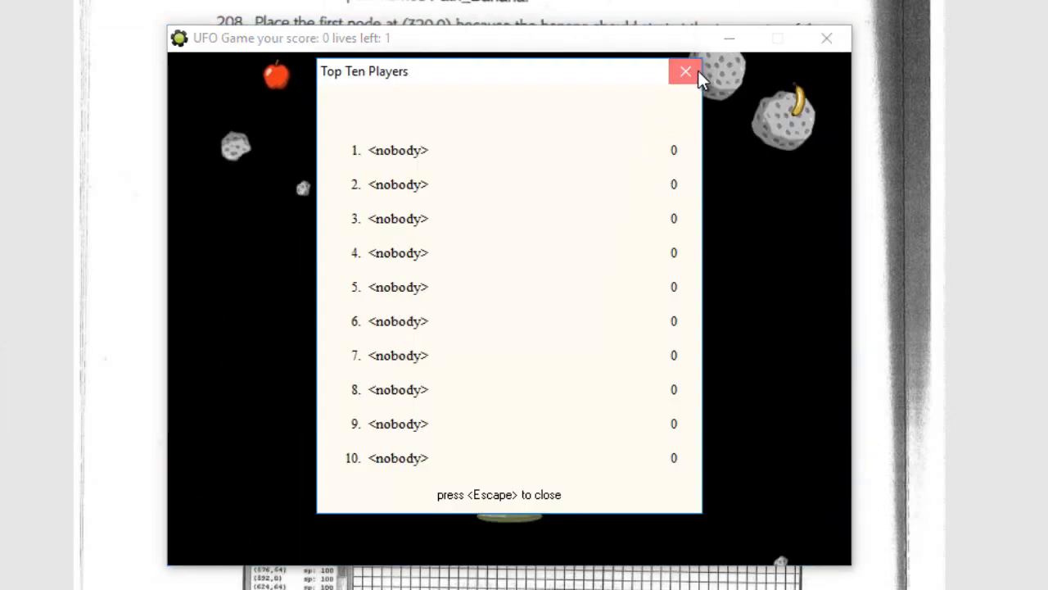
left_click(698, 70)
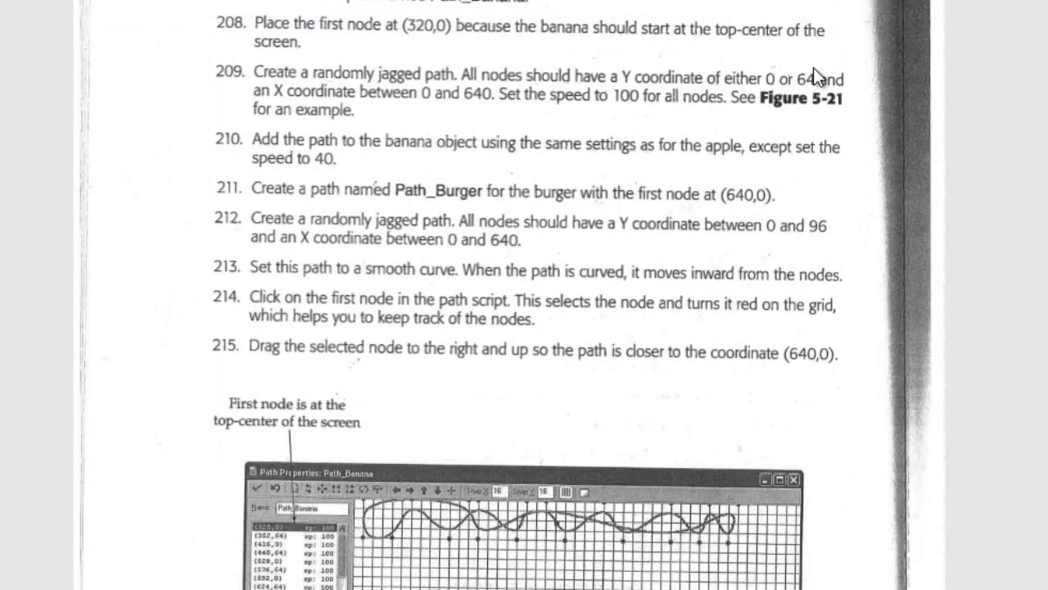
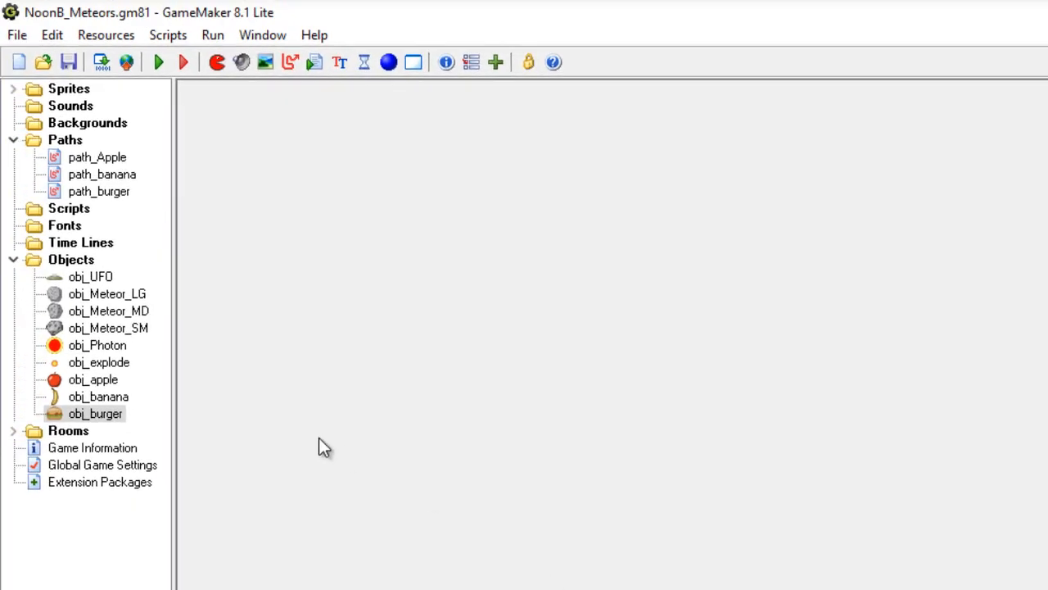
- Open the properties of obj_apple and add a collision event with obj_banana
double_click(90, 380)
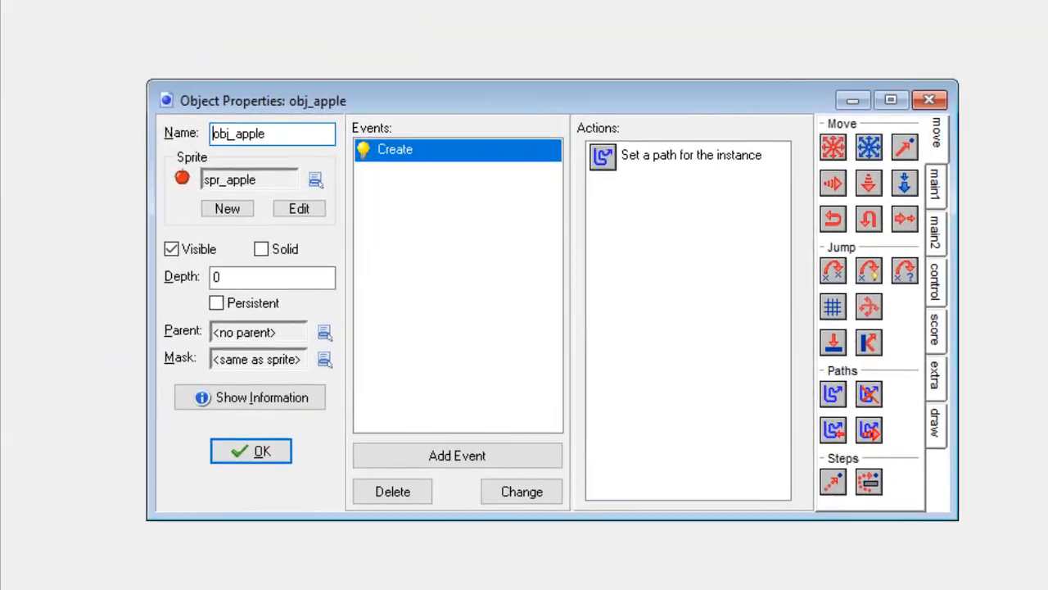
left_click(485, 455)
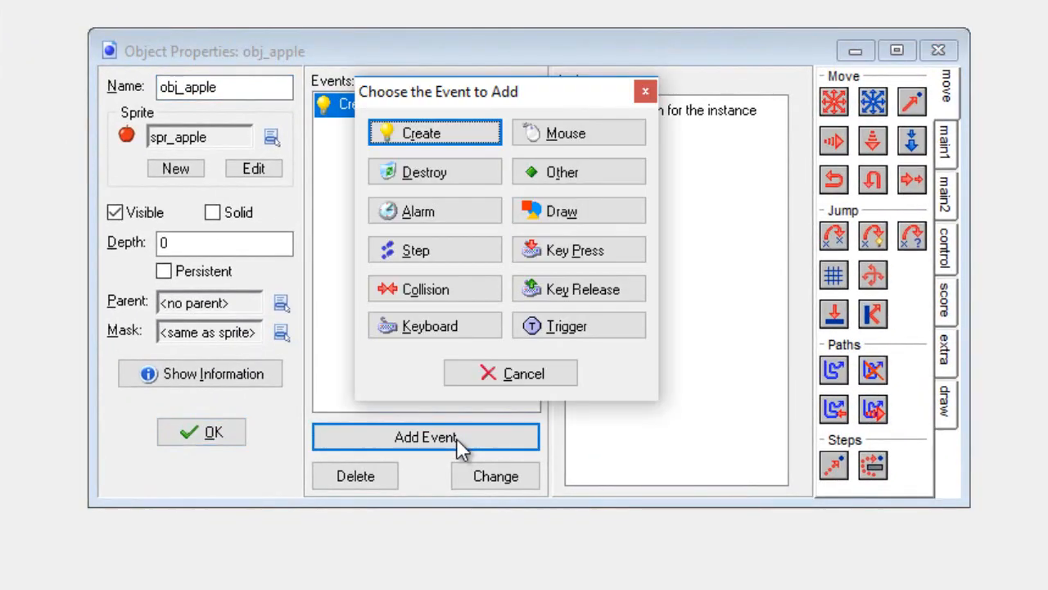
left_click(437, 288)
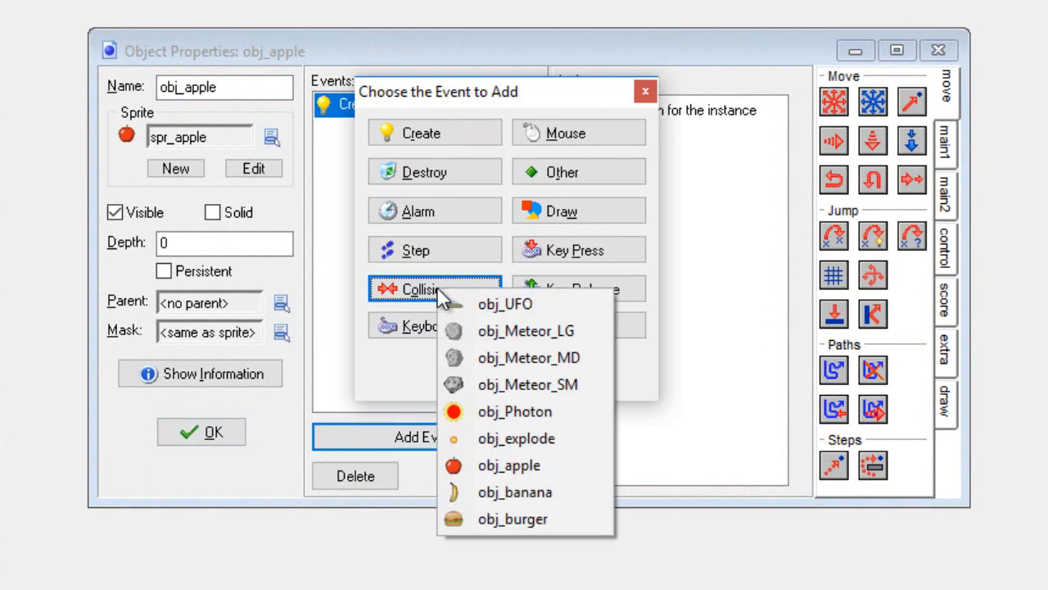
left_click(505, 492)
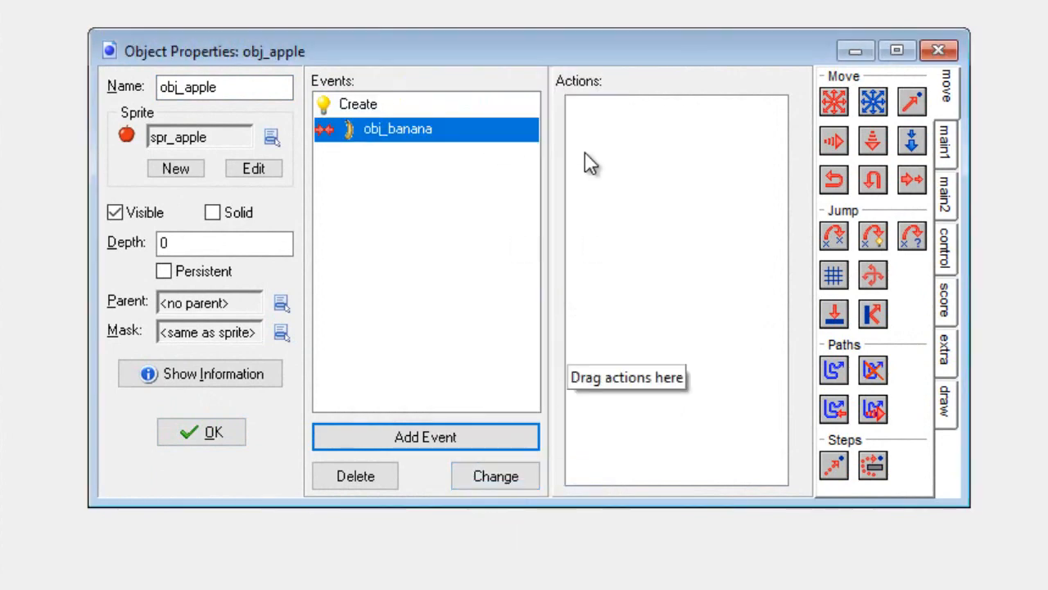
- Add a Create Instance action for obj_Meteor_LG at X 0, Y 0 to the obj_banana collision event
left_click(950, 148)
left_click_drag(652, 126, 652, 125)
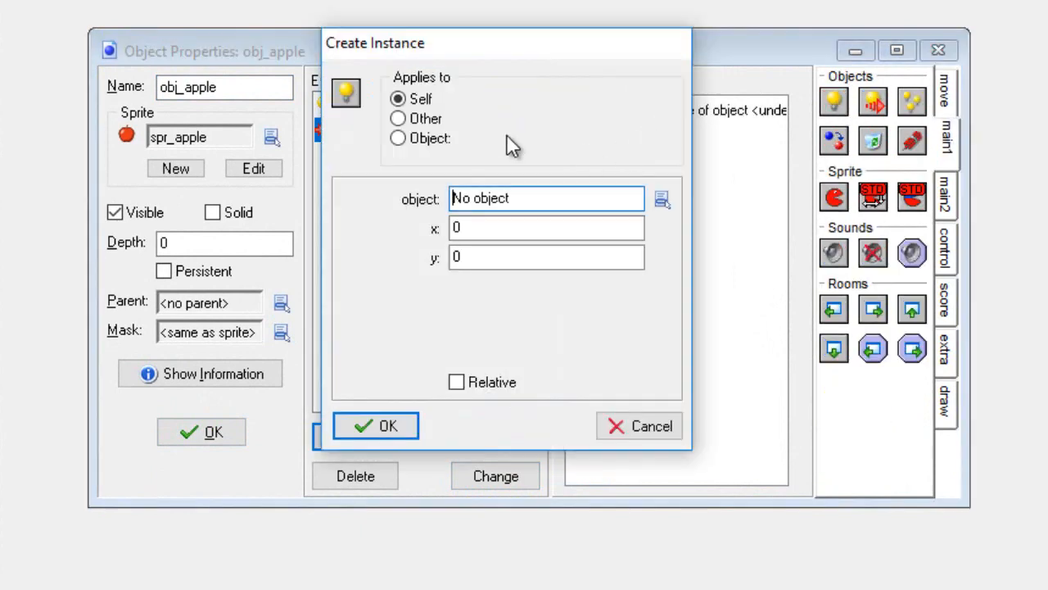
left_click(666, 201)
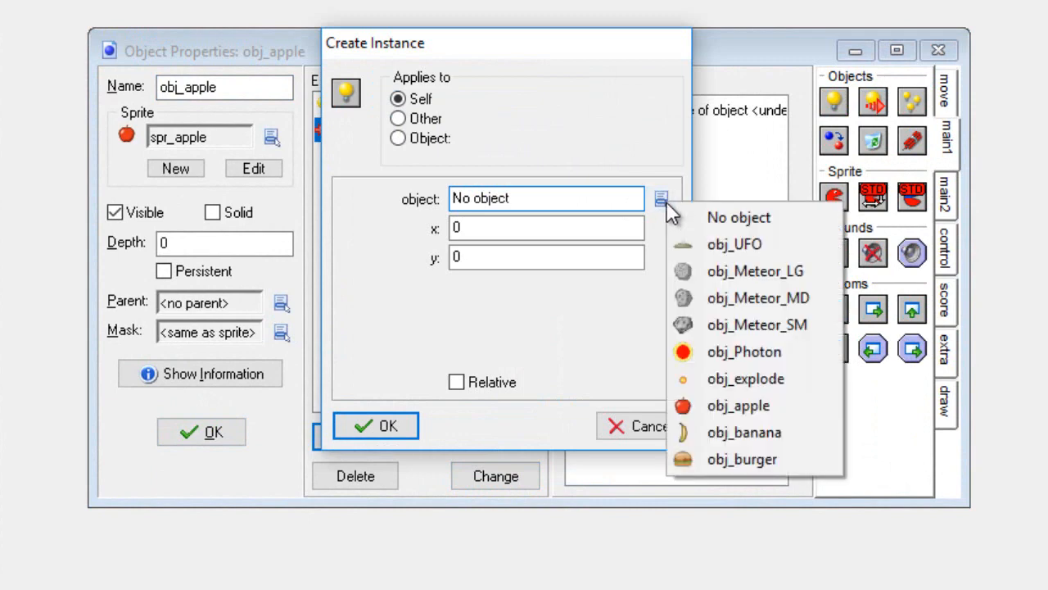
left_click(699, 264)
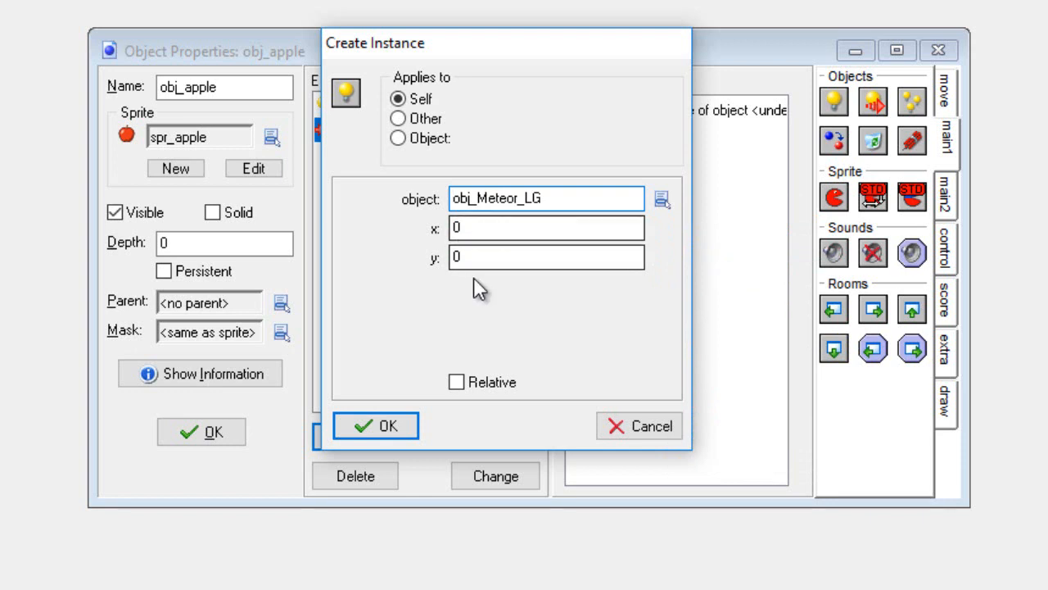
left_click(374, 424)
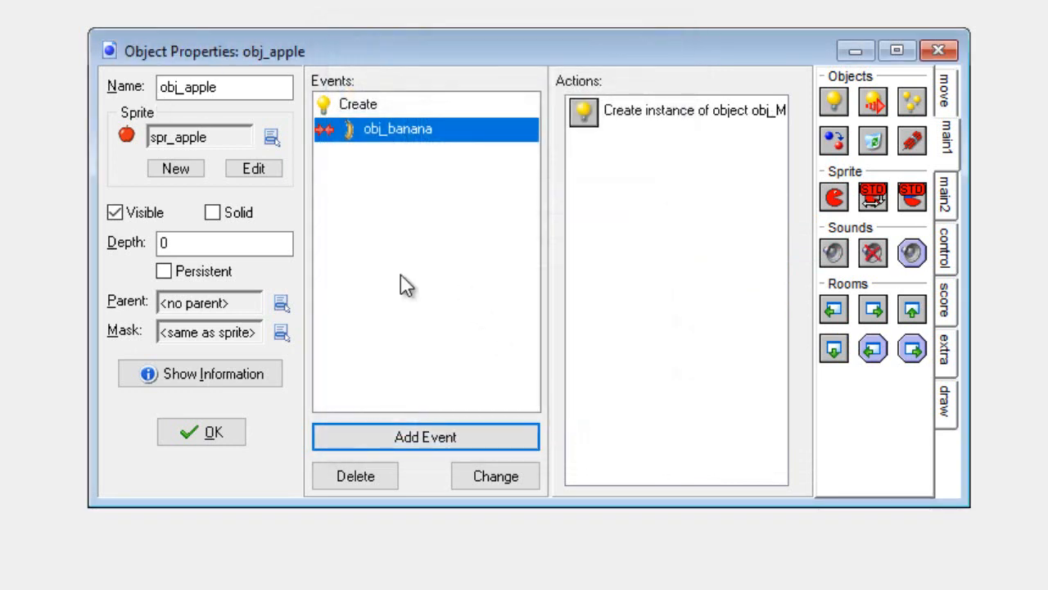
- Add a collision event with obj_burger that creates an instance of obj_Meteor_MD at X 0, Y 0, and accept the obj_apple changes
left_click(448, 434)
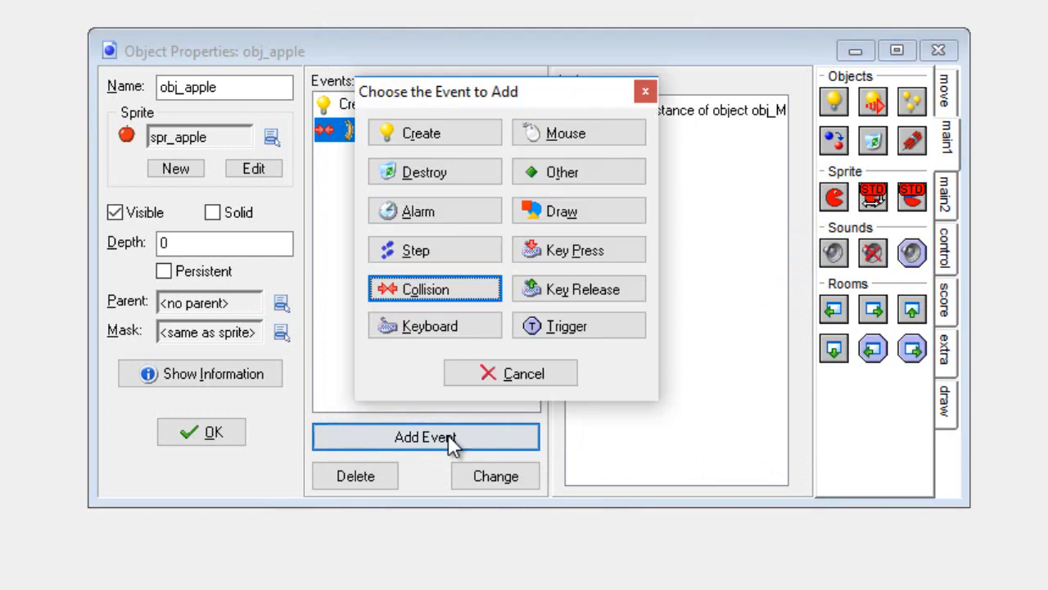
left_click(427, 292)
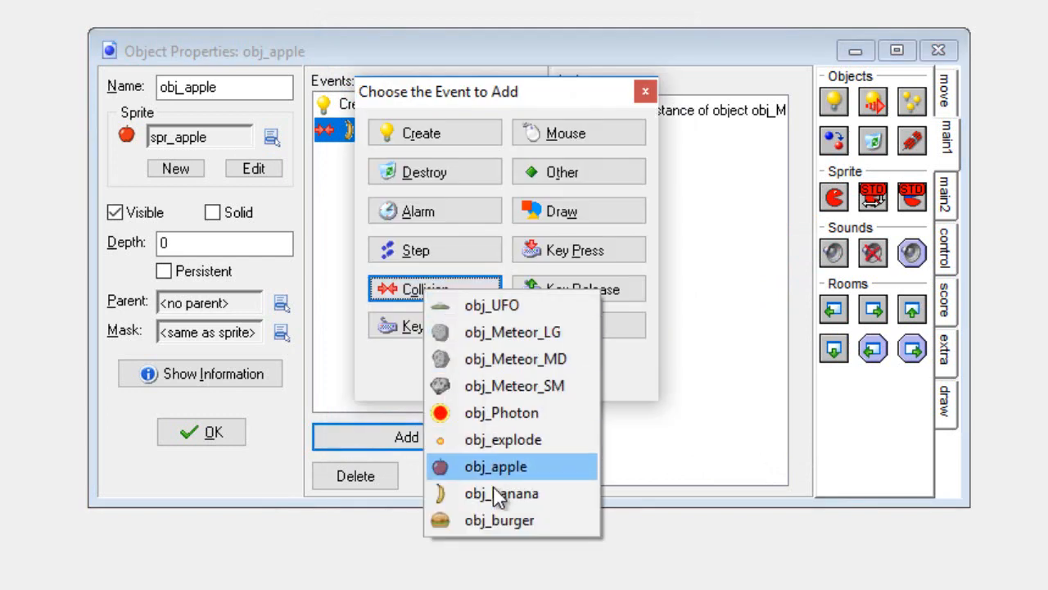
left_click(500, 520)
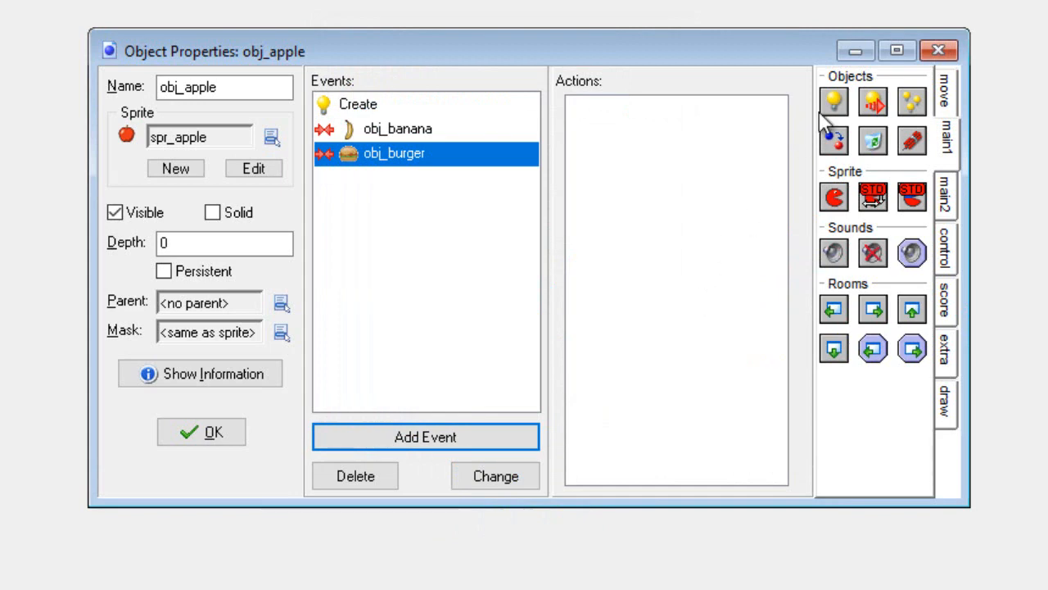
left_click_drag(734, 136, 693, 132)
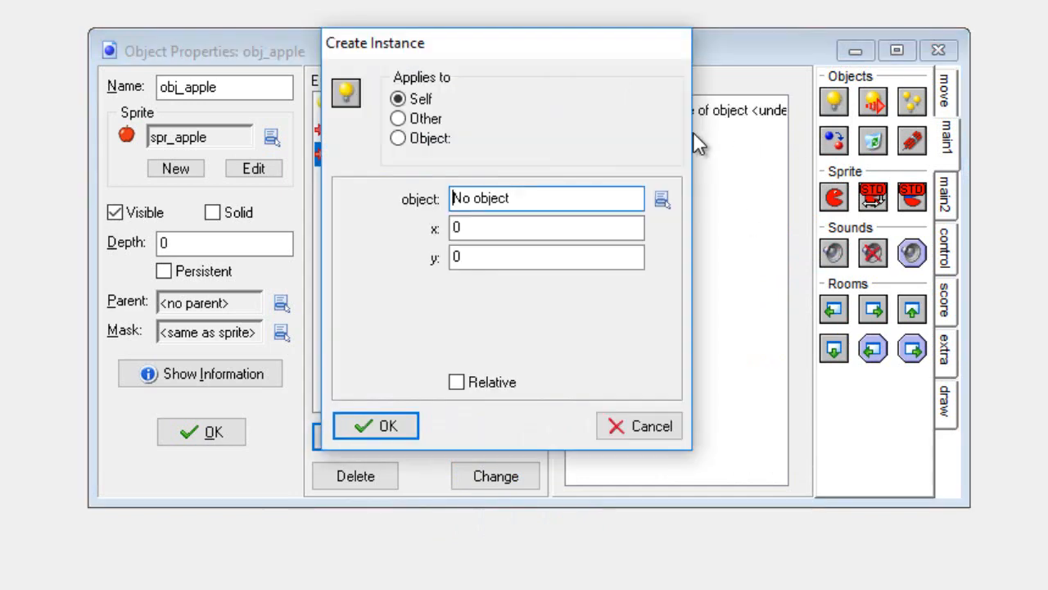
left_click(661, 201)
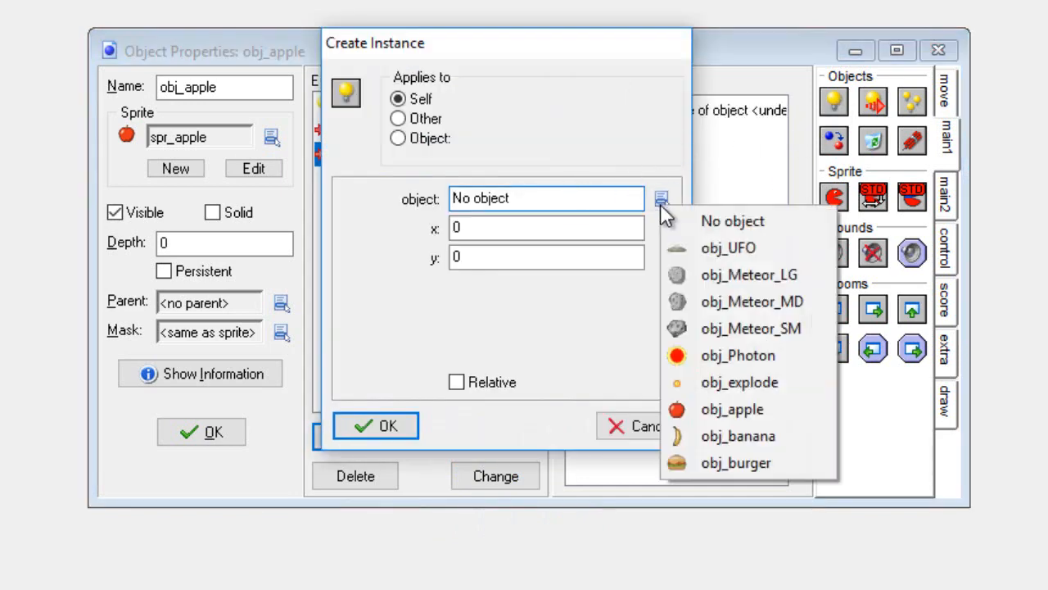
left_click(727, 315)
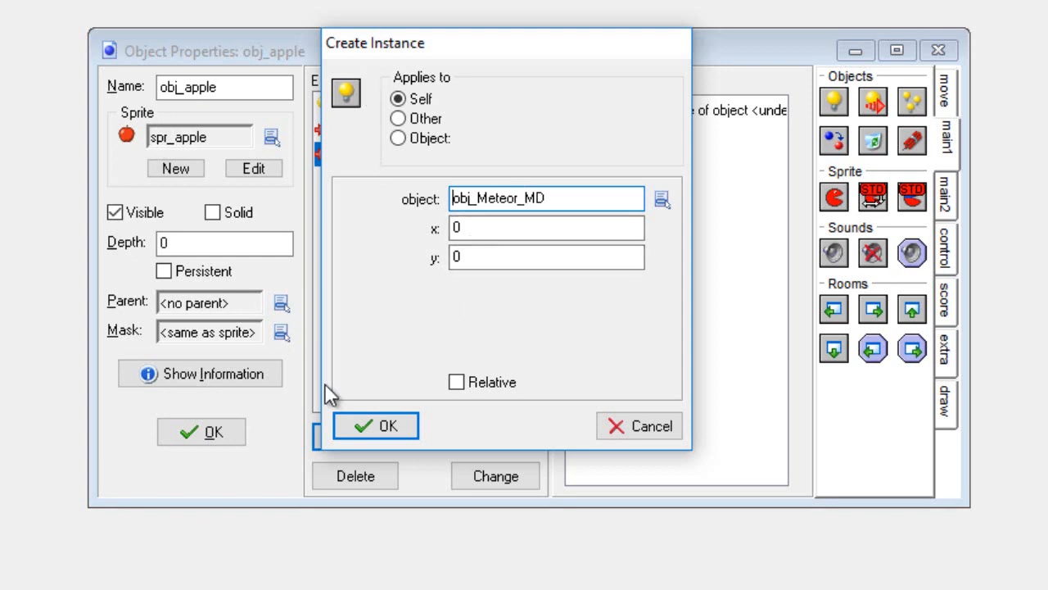
left_click(375, 426)
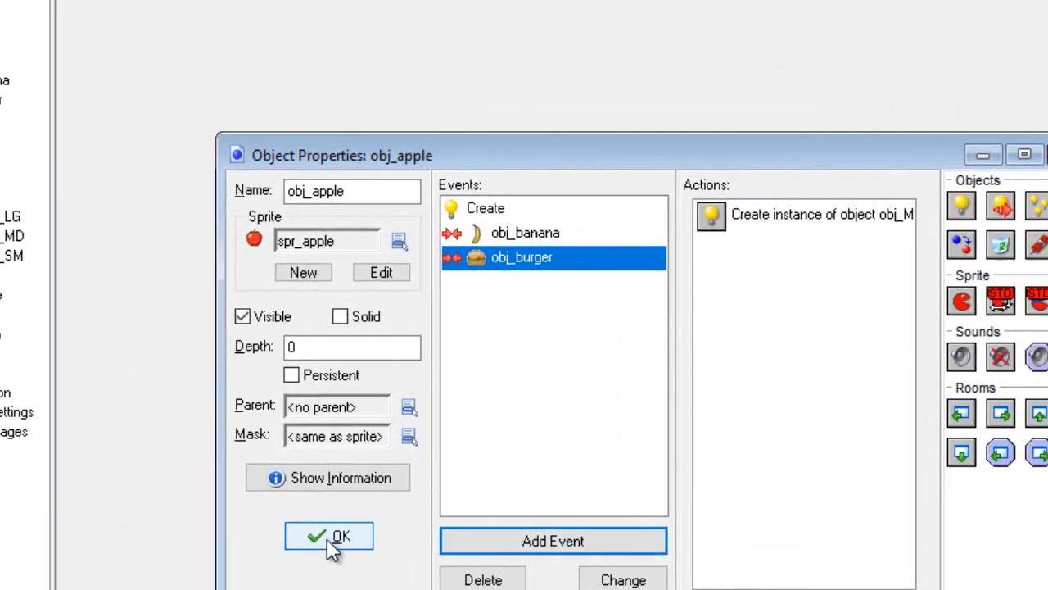
left_click(201, 431)
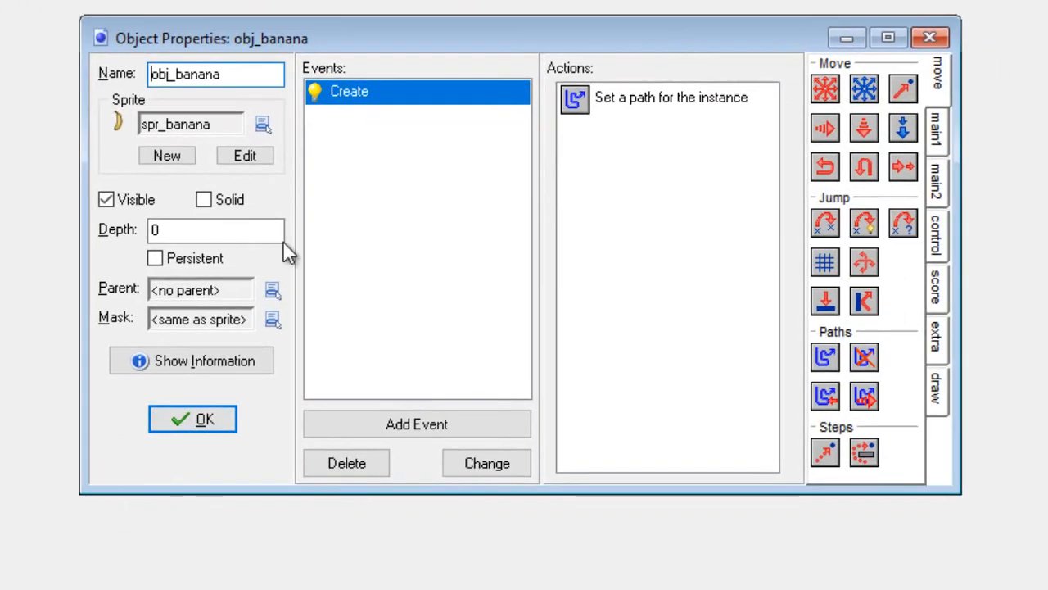
- Give obj_banana a collision event with obj_burger that creates an instance of obj_Meteor_SM at X 0, Y 0, and accept the changes
left_click(428, 421)
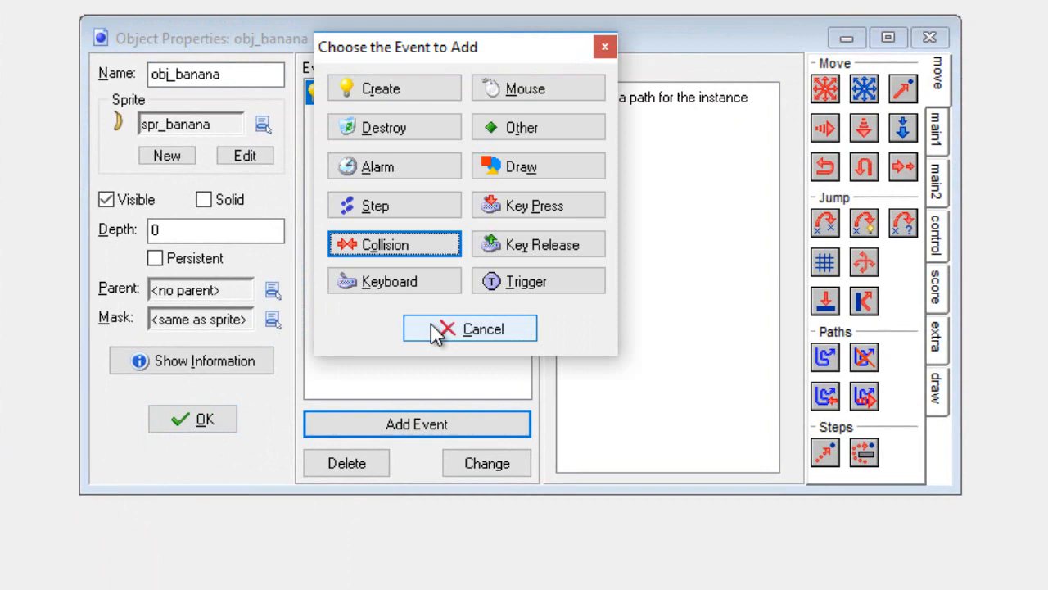
left_click(412, 251)
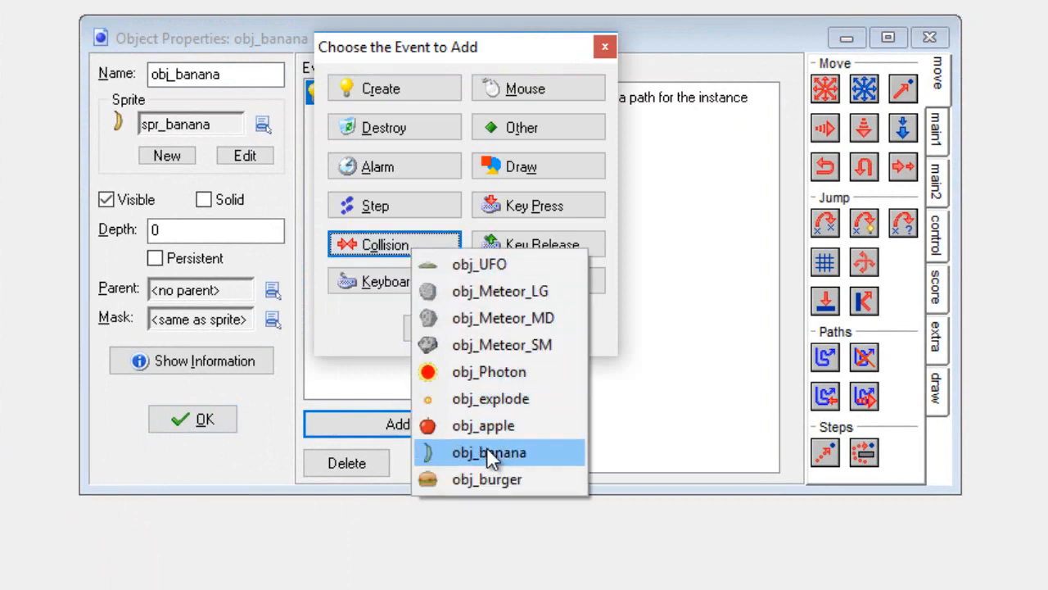
left_click(488, 480)
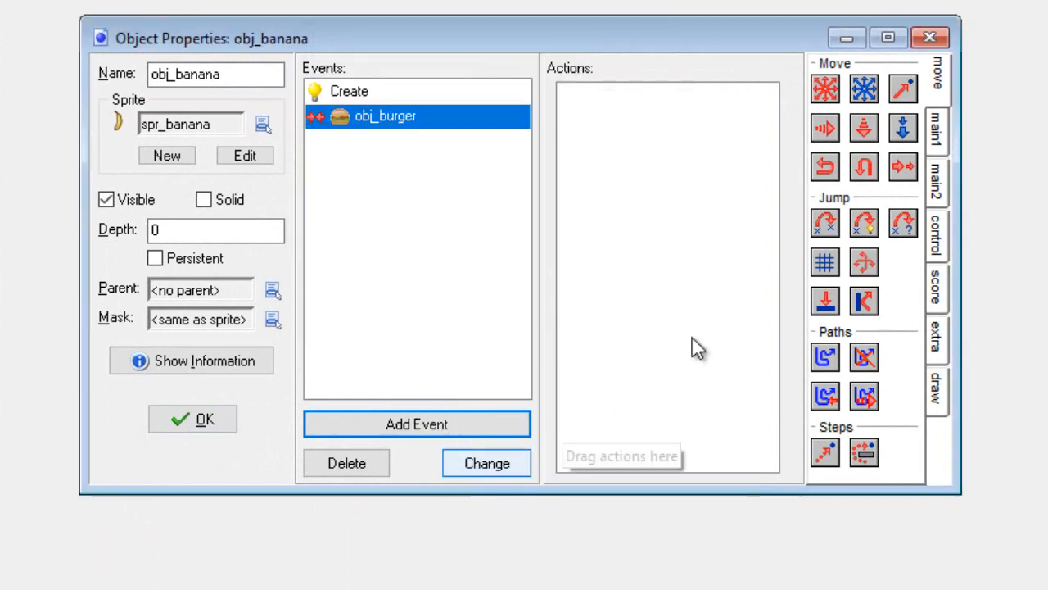
left_click(939, 130)
left_click_drag(600, 92, 601, 97)
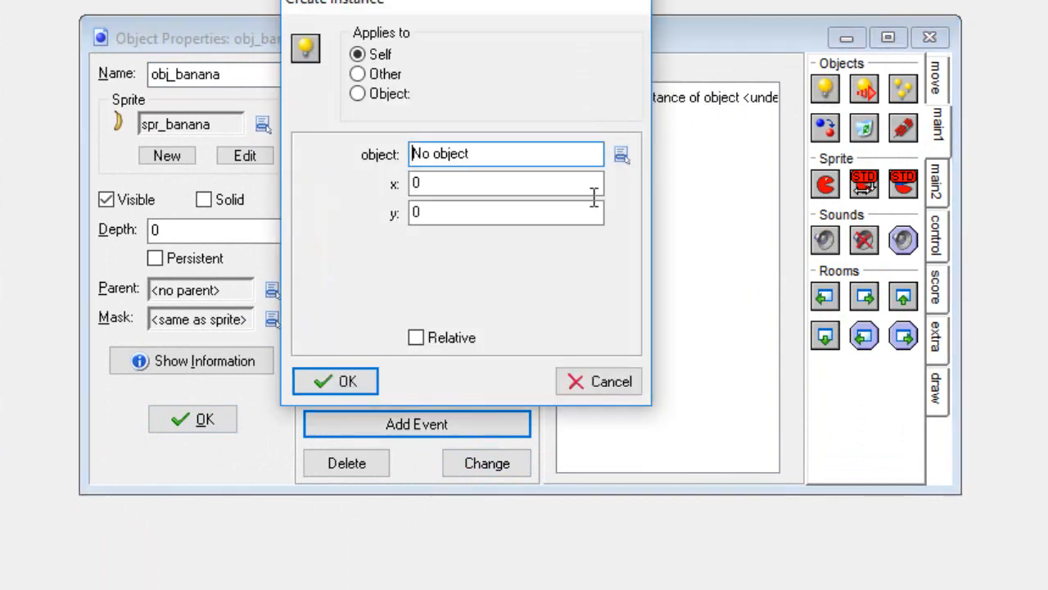
left_click(620, 155)
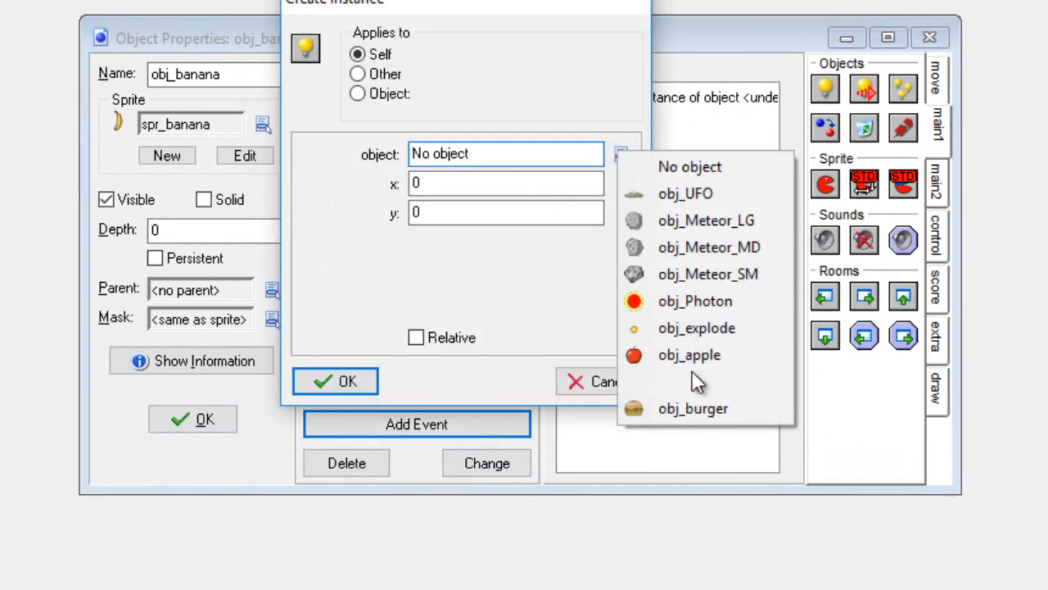
left_click(688, 283)
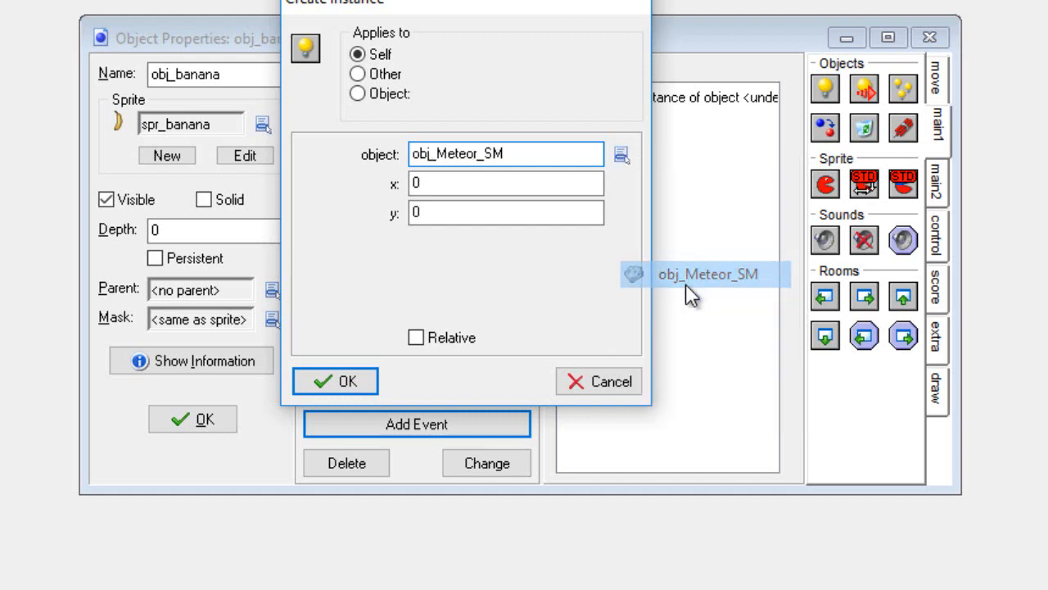
left_click(344, 384)
left_click(192, 418)
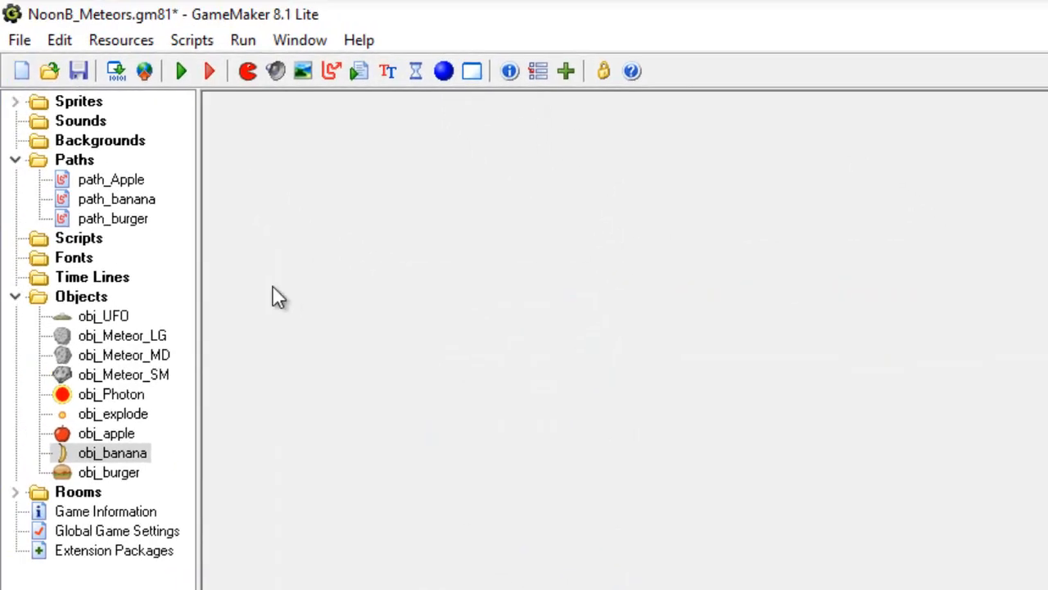
- Save the game and open room_1 for editing
left_click(19, 40)
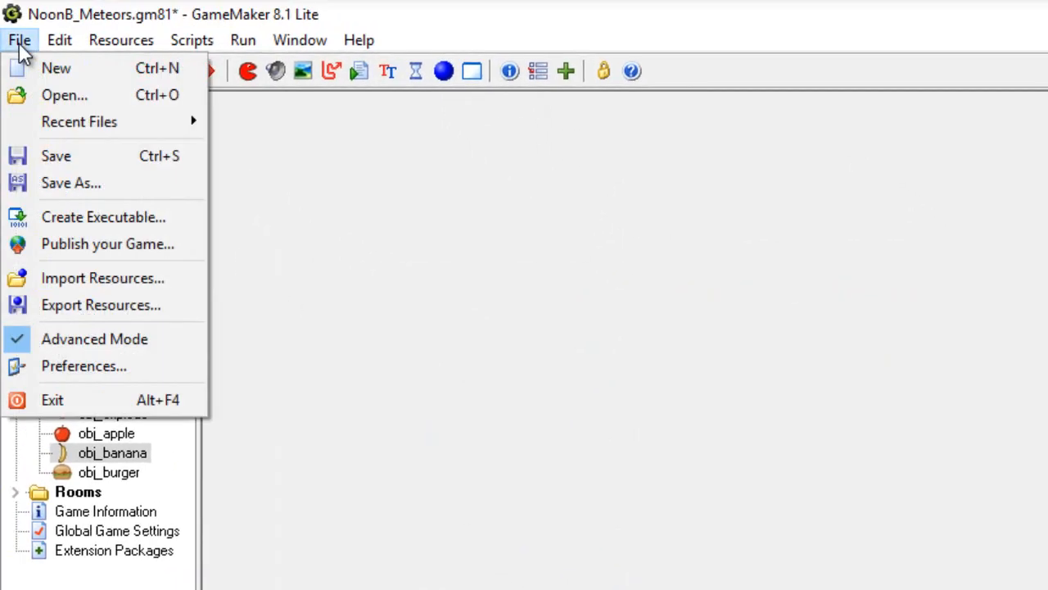
left_click(38, 157)
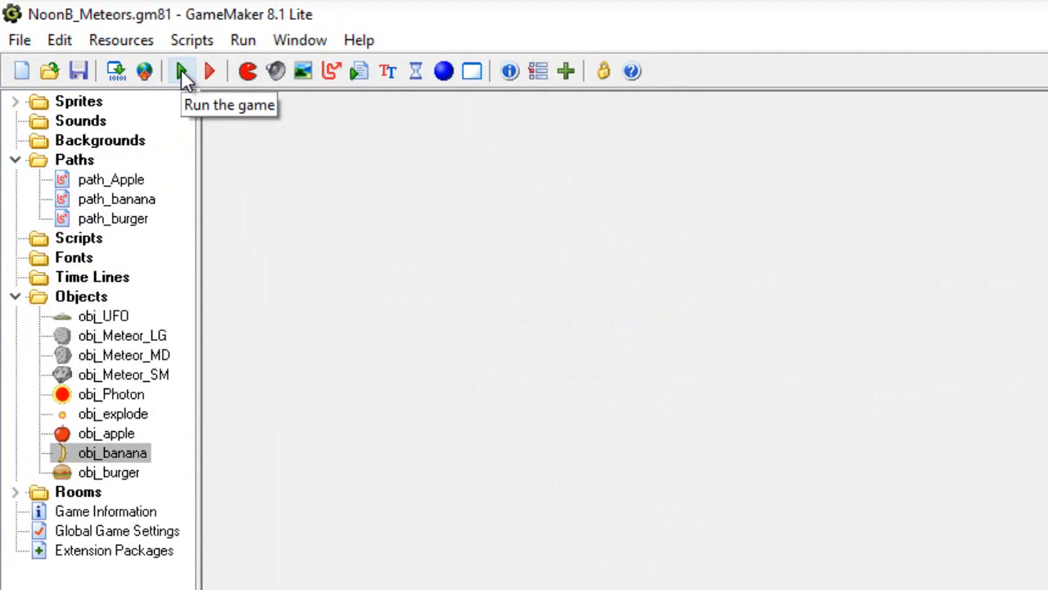
double_click(75, 493)
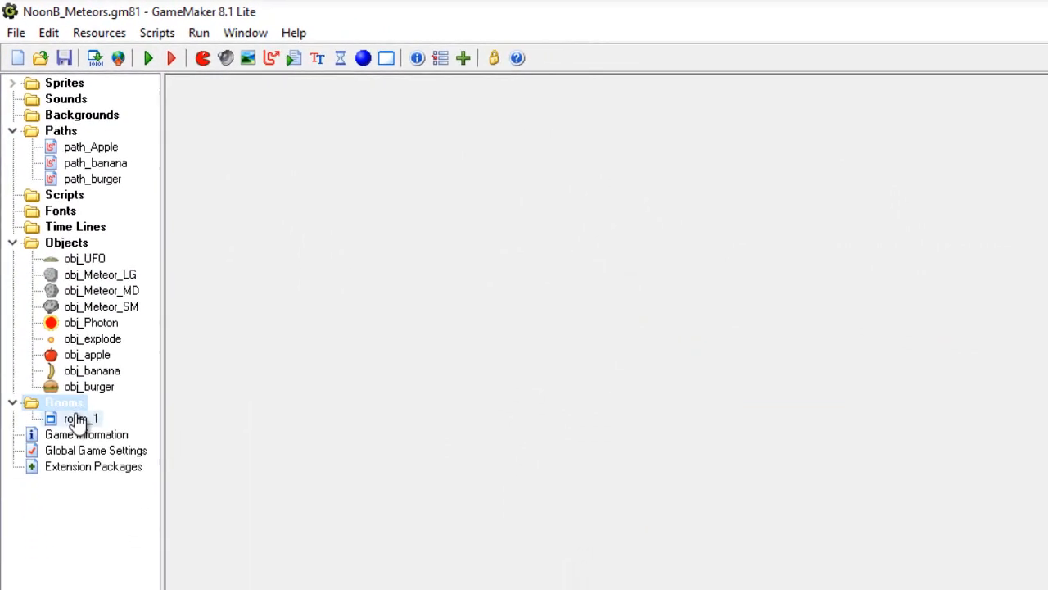
double_click(79, 420)
left_click_drag(563, 234, 485, 165)
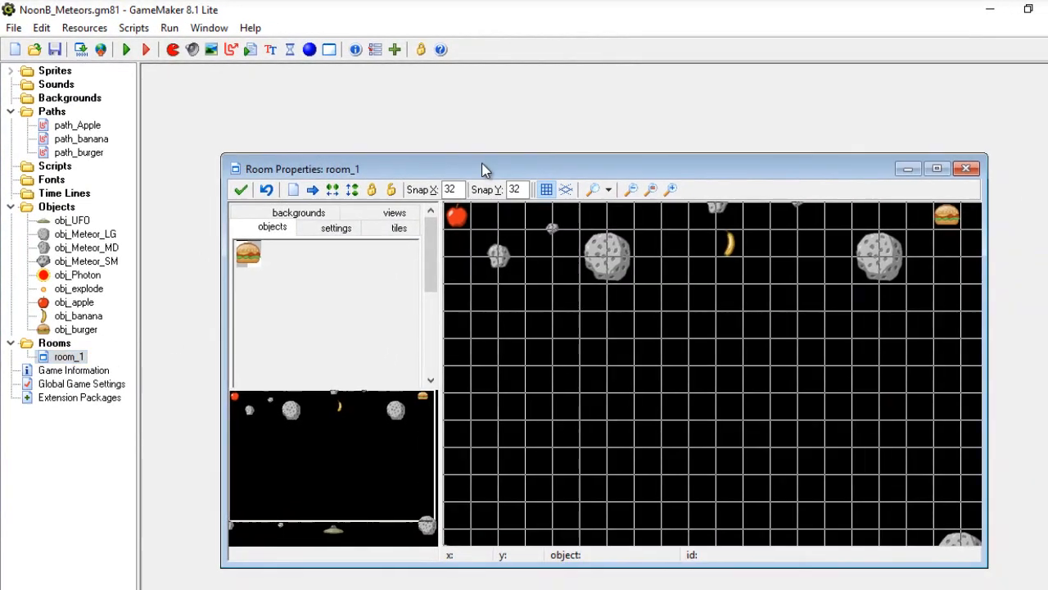
- Delete the six large, medium and small meteors from the upper part of room_1
right_click(501, 251)
left_click(519, 260)
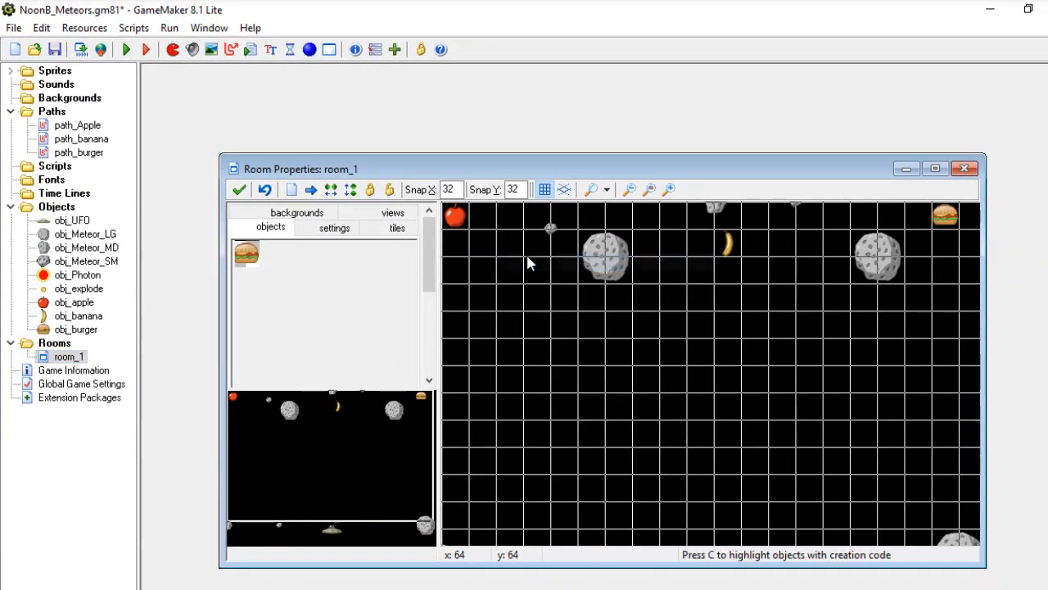
right_click(548, 231)
left_click(564, 242)
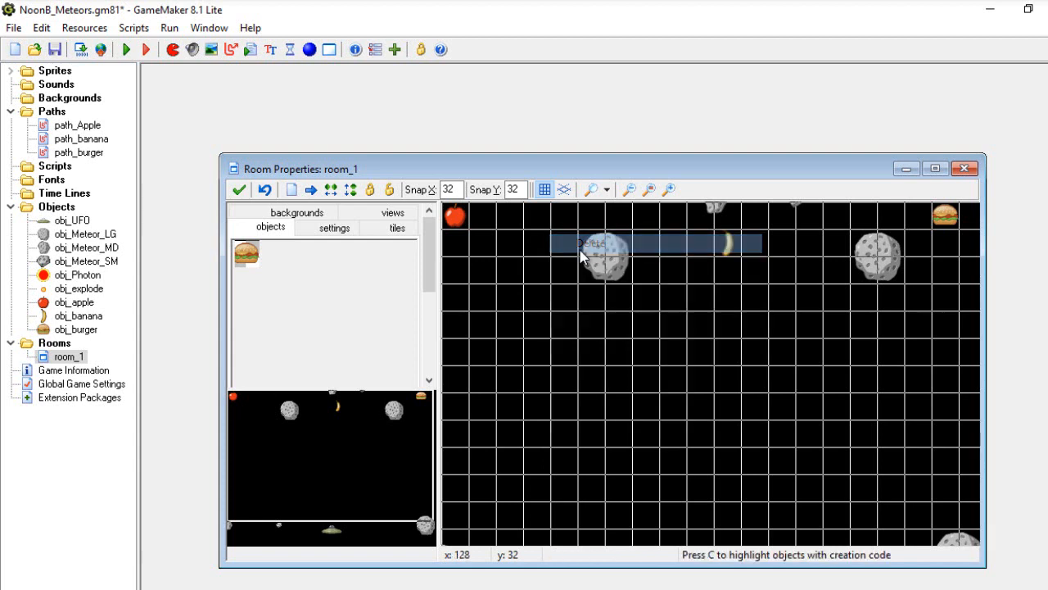
right_click(588, 253)
left_click(606, 264)
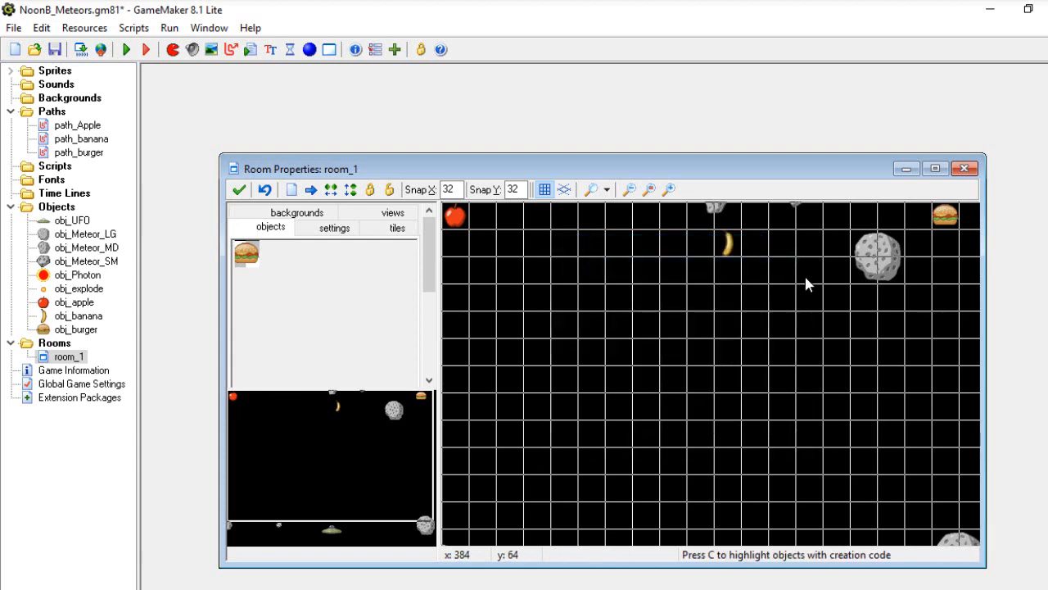
right_click(871, 258)
left_click(893, 270)
right_click(715, 210)
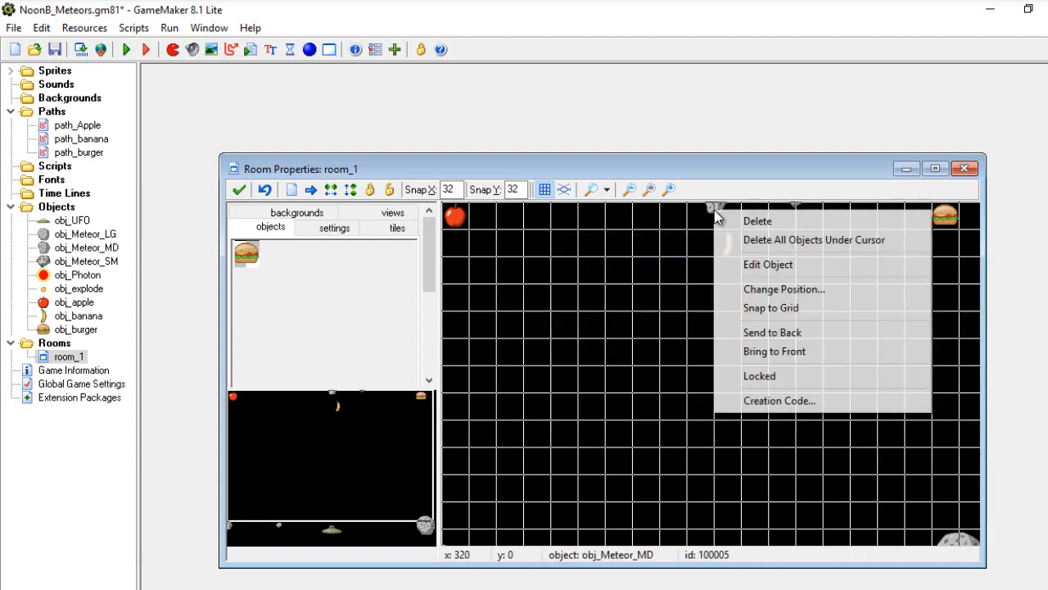
left_click(741, 217)
right_click(791, 211)
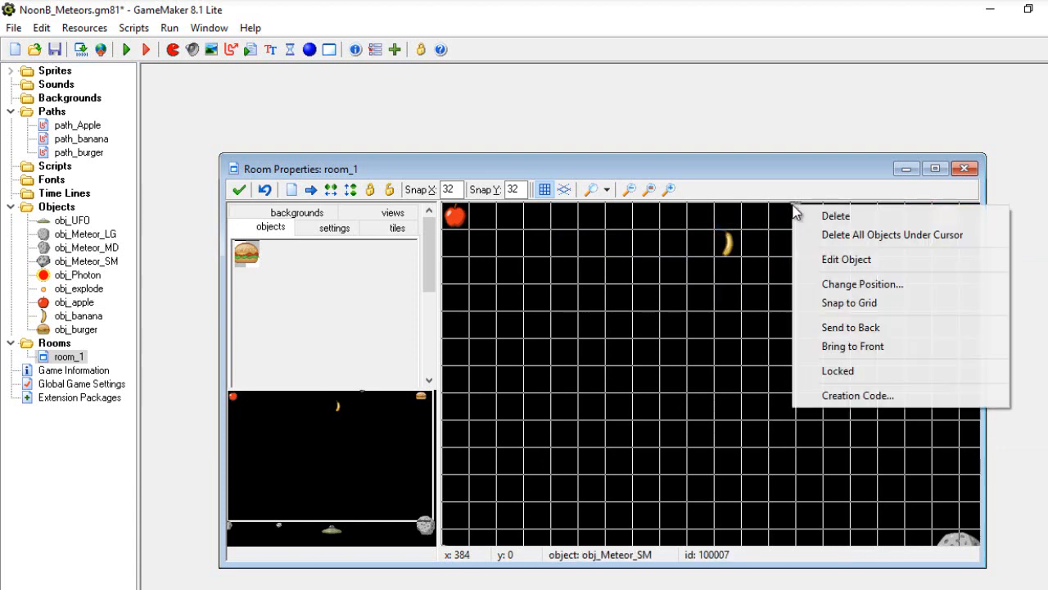
left_click(815, 220)
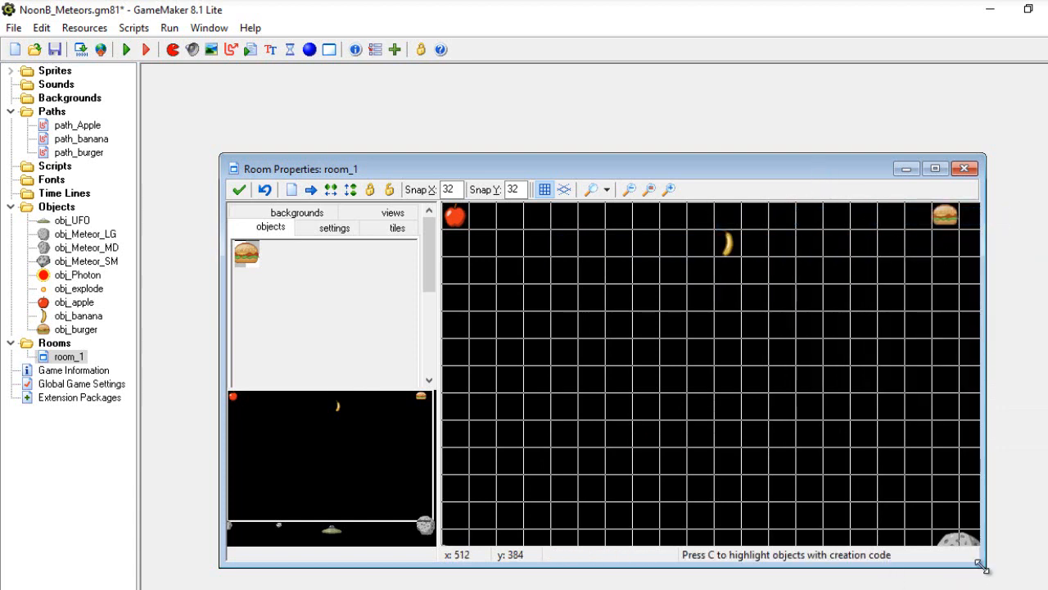
- Delete the three remaining meteors near the UFO at the bottom of room_1 and accept the room changes
left_click_drag(981, 565, 1044, 587)
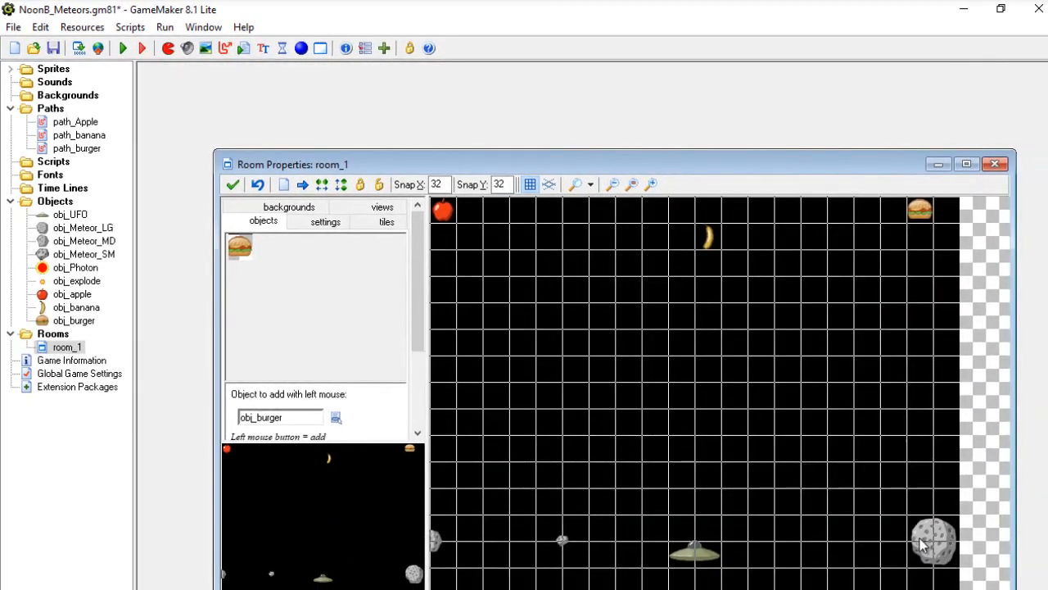
right_click(920, 539)
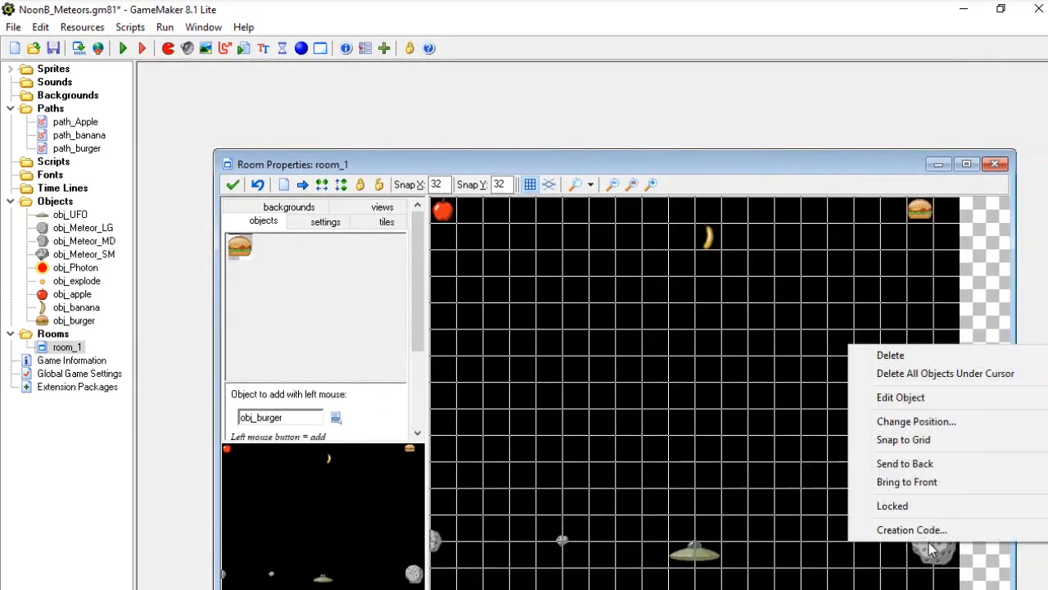
left_click(893, 356)
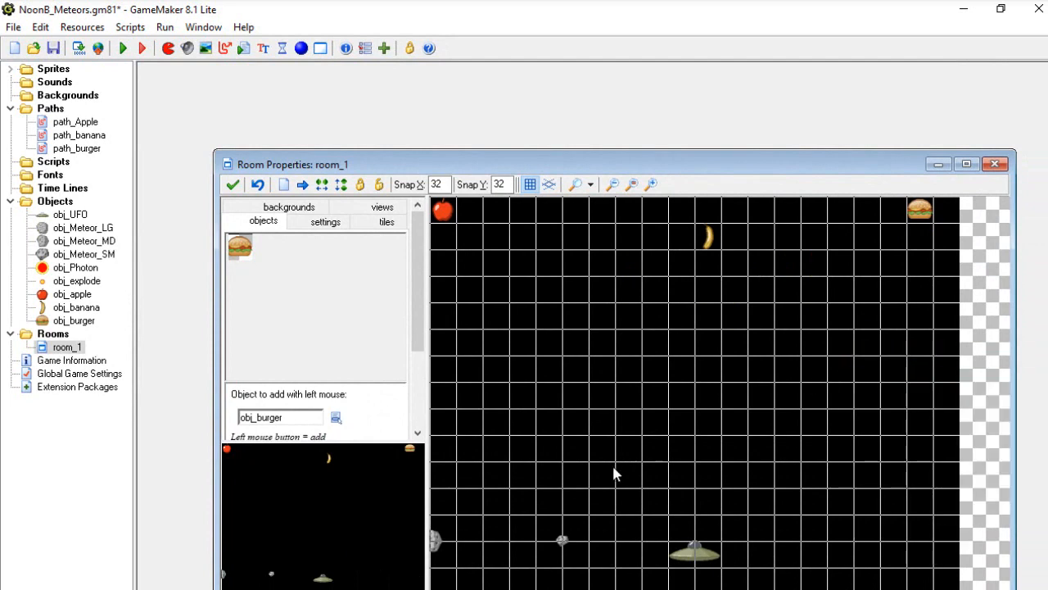
right_click(562, 542)
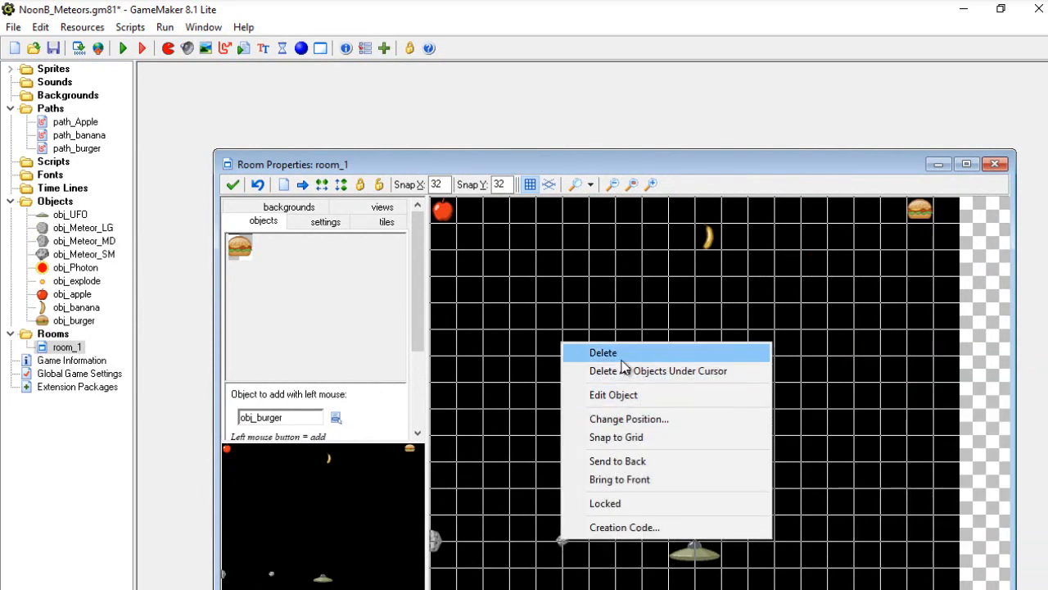
left_click(589, 350)
right_click(442, 544)
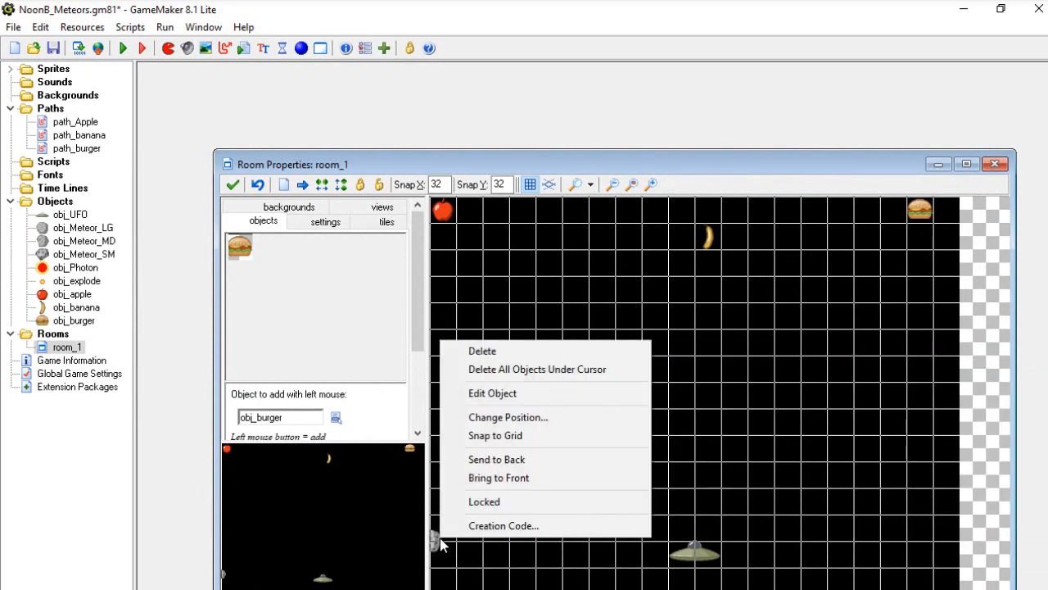
left_click(509, 357)
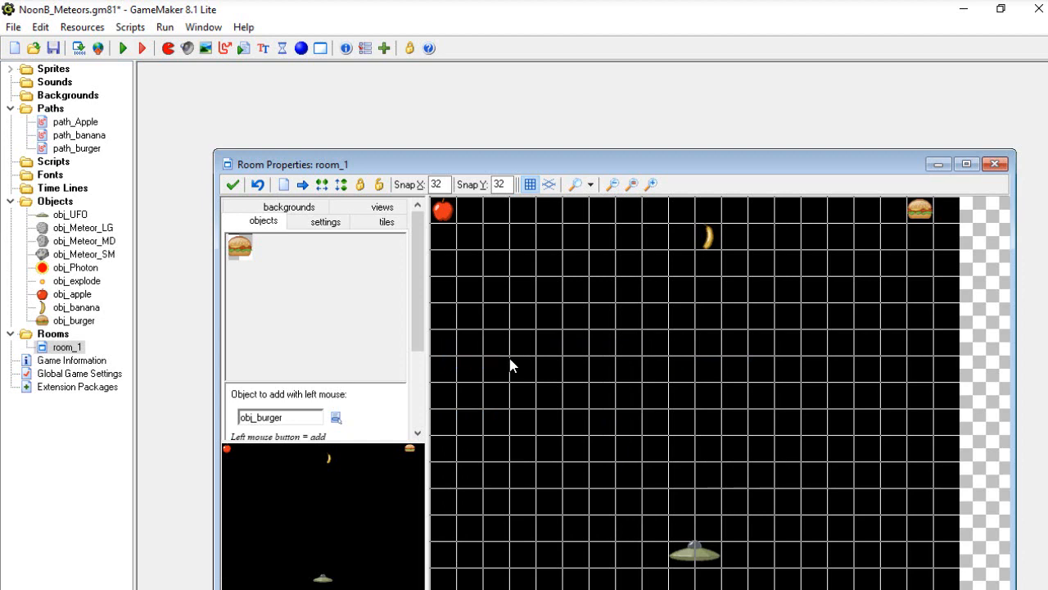
left_click(234, 186)
- Save the game with the cleared room_1 and run it for testing
left_click(13, 27)
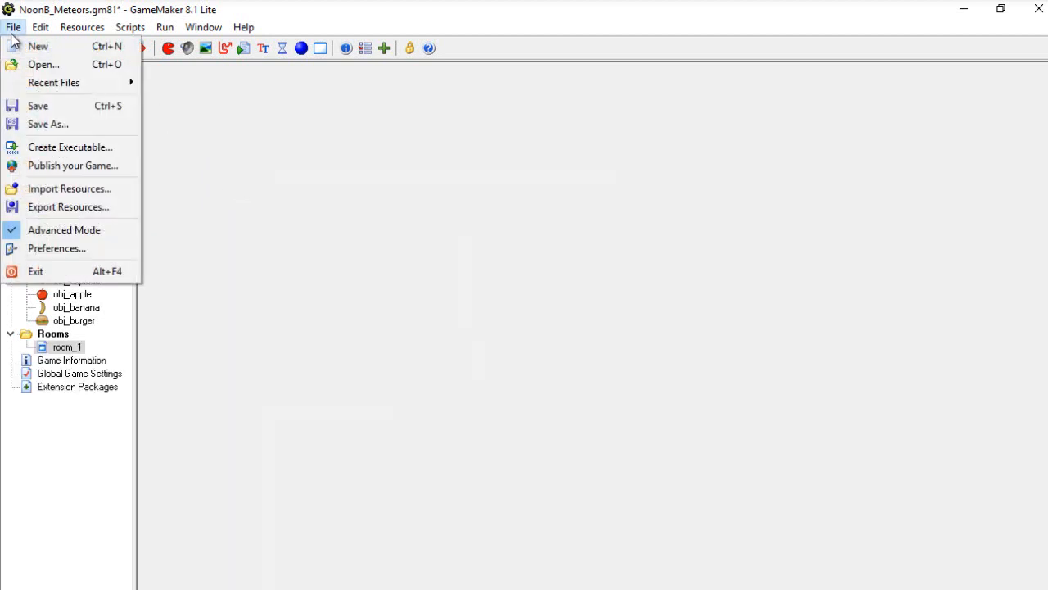
left_click(35, 107)
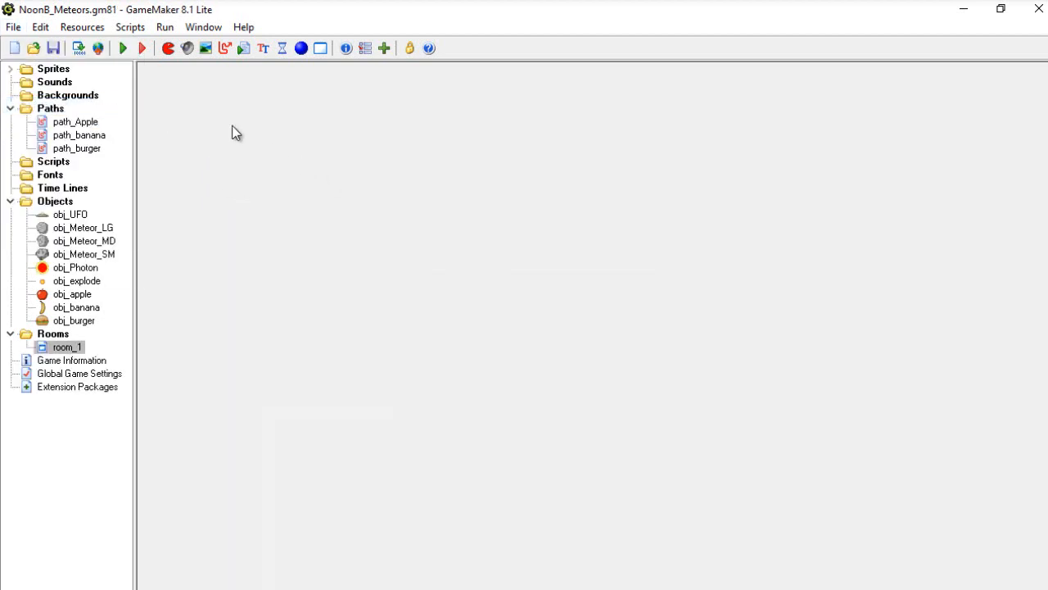
left_click(123, 49)
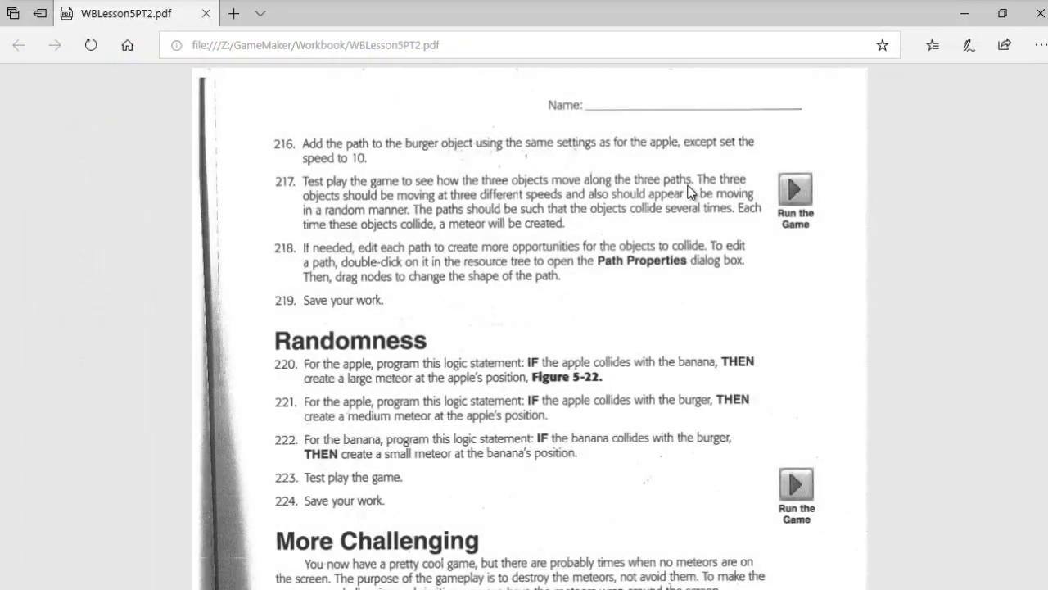
- Test play the game, steering the UFO back and forth and firing photons at the meteors created by the apple, banana and burger collisions
key("Right")
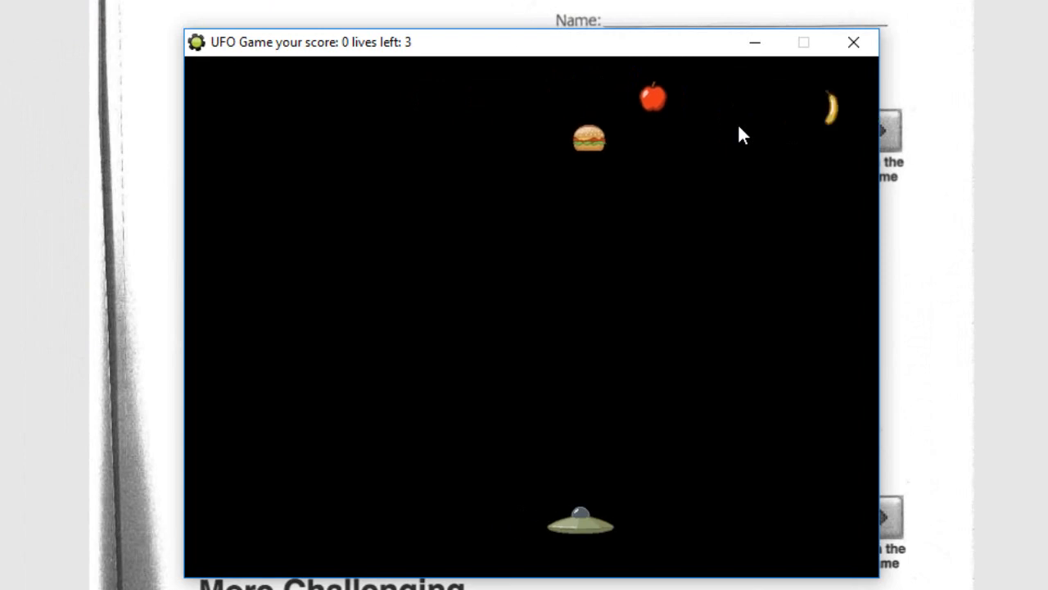
key("space")
key("Left")
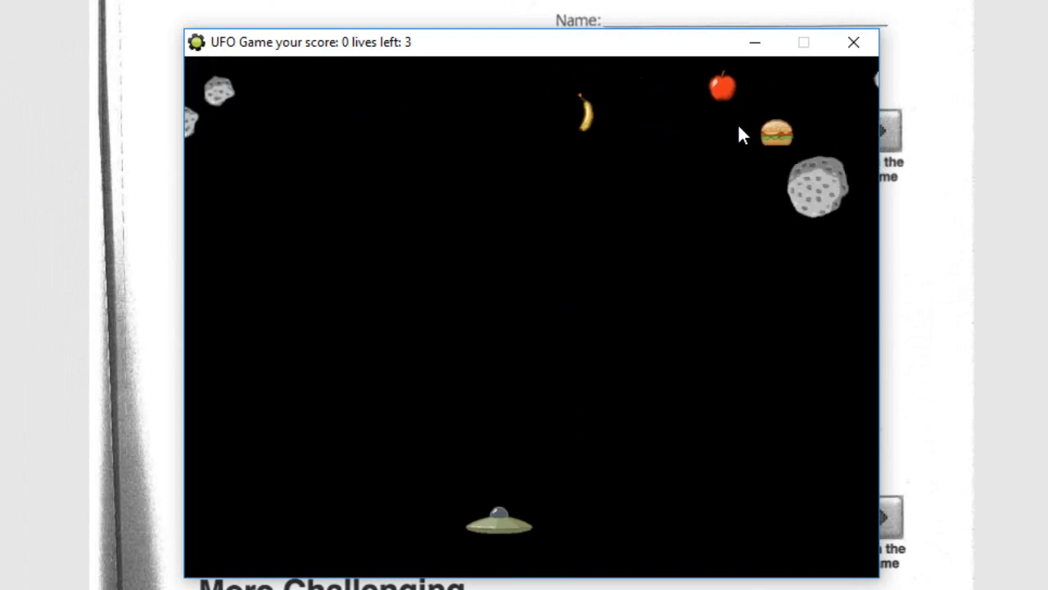
key("Left")
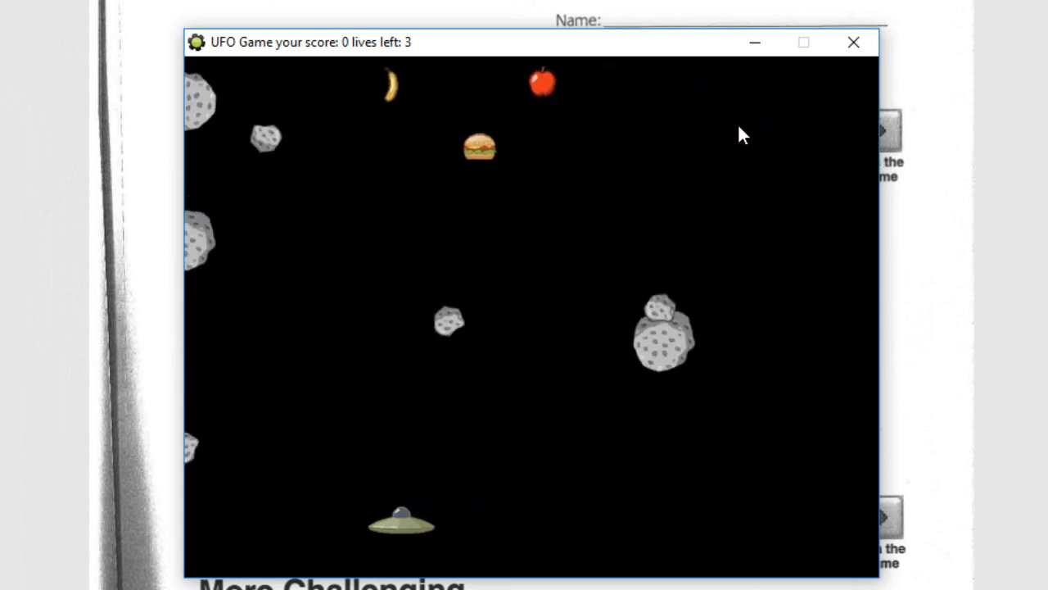
key("Left")
key("space")
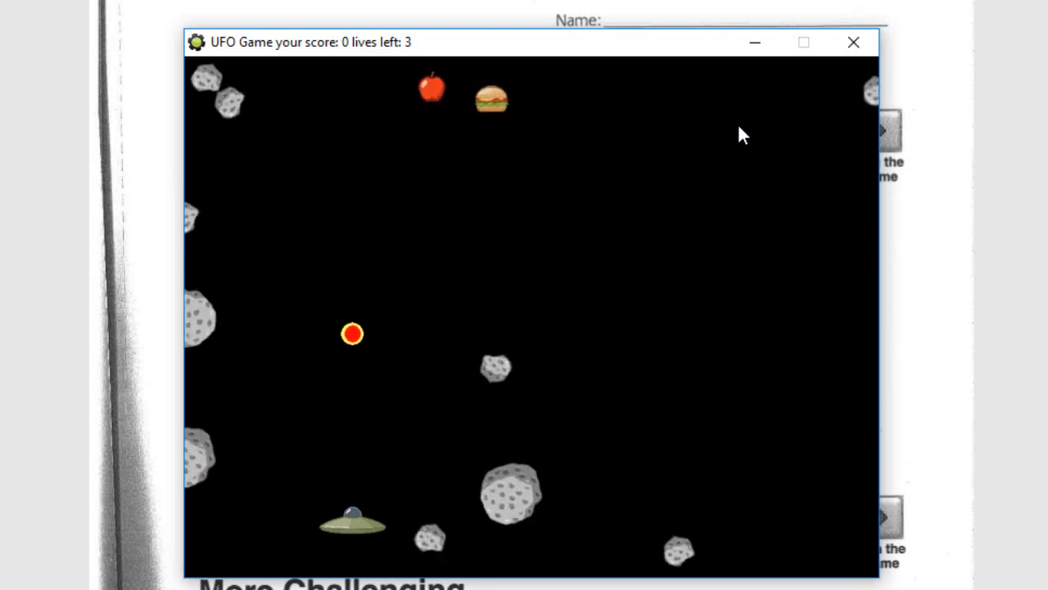
key("Left")
key("space")
key("Right")
key("space")
key("space")
key("space")
key("Right")
key("space")
key("space")
key("space")
key("space")
key("space")
key("space")
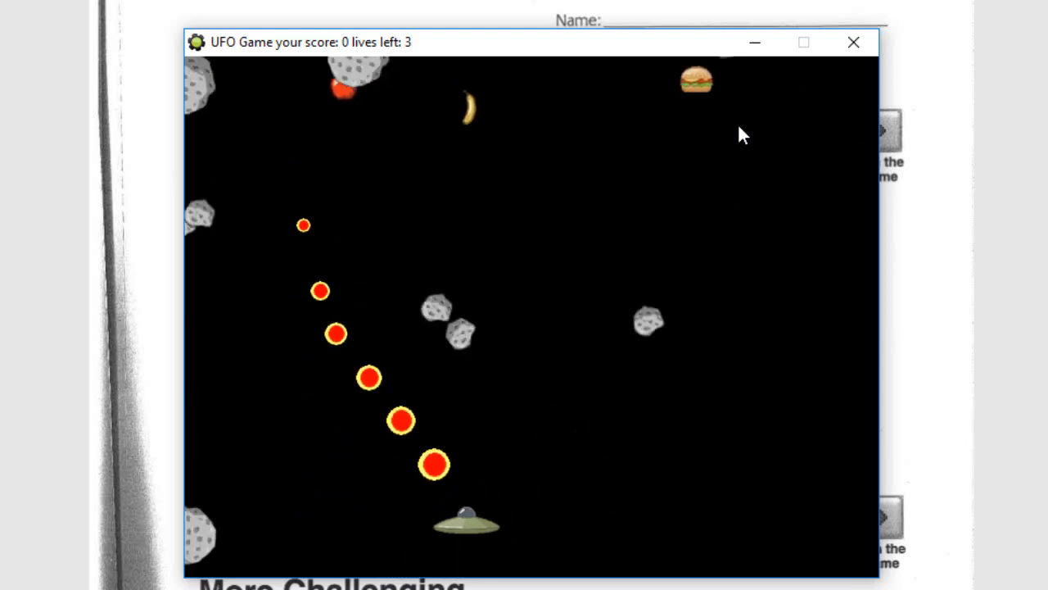
key("Right")
key("space")
key("space")
key("space")
key("space")
key("space")
key("space")
key("space")
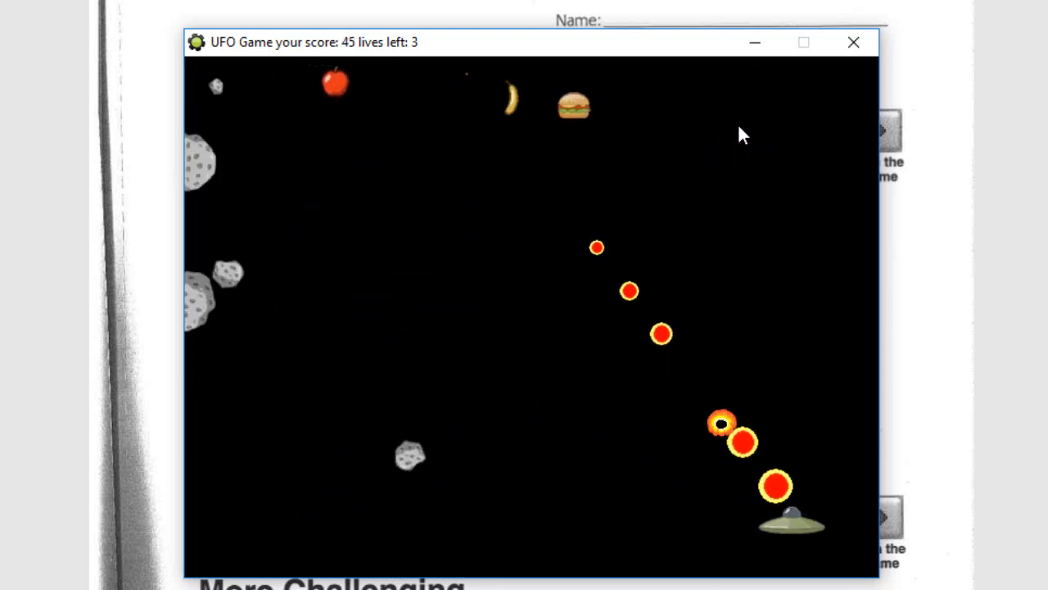
key("Left")
key("Left")
key("space")
key("space")
key("space")
key("space")
key("space")
key("space")
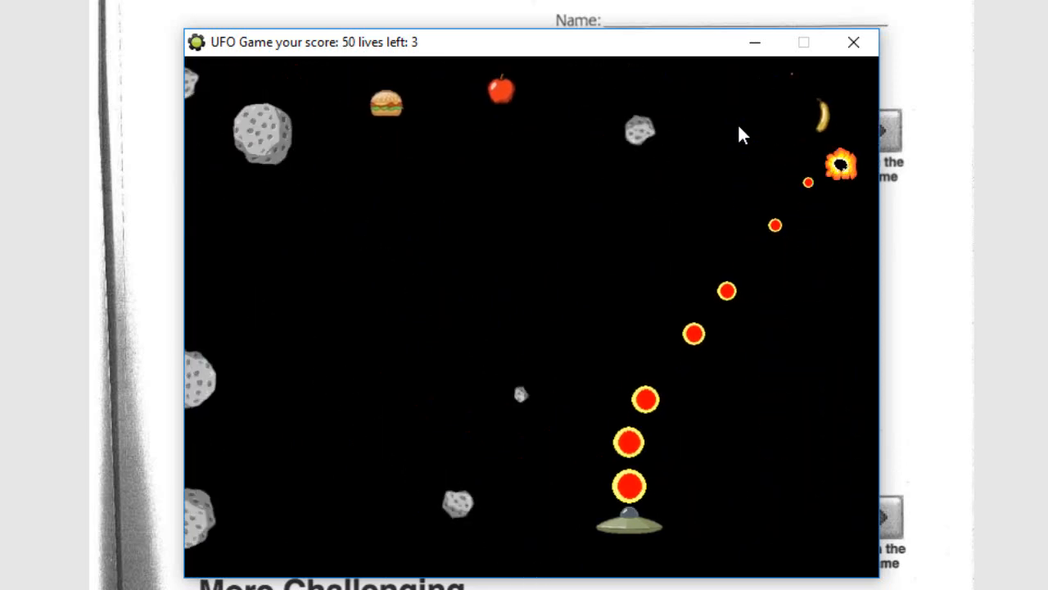
key("Left")
key("space")
key("space")
key("space")
key("space")
key("space")
key("space")
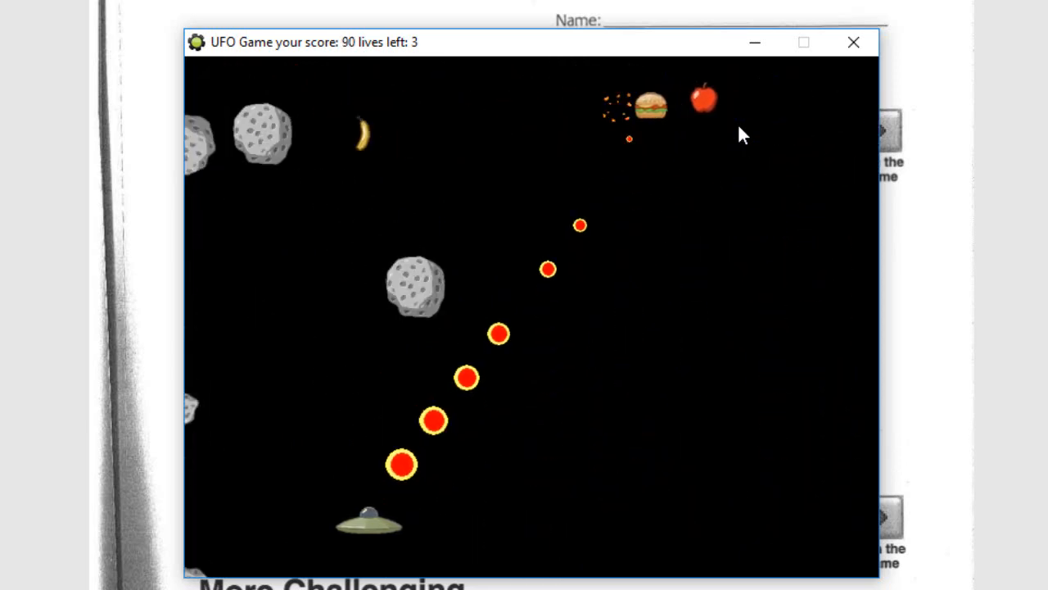
key("Right")
key("Right")
key("space")
key("space")
key("space")
key("space")
key("space")
key("space")
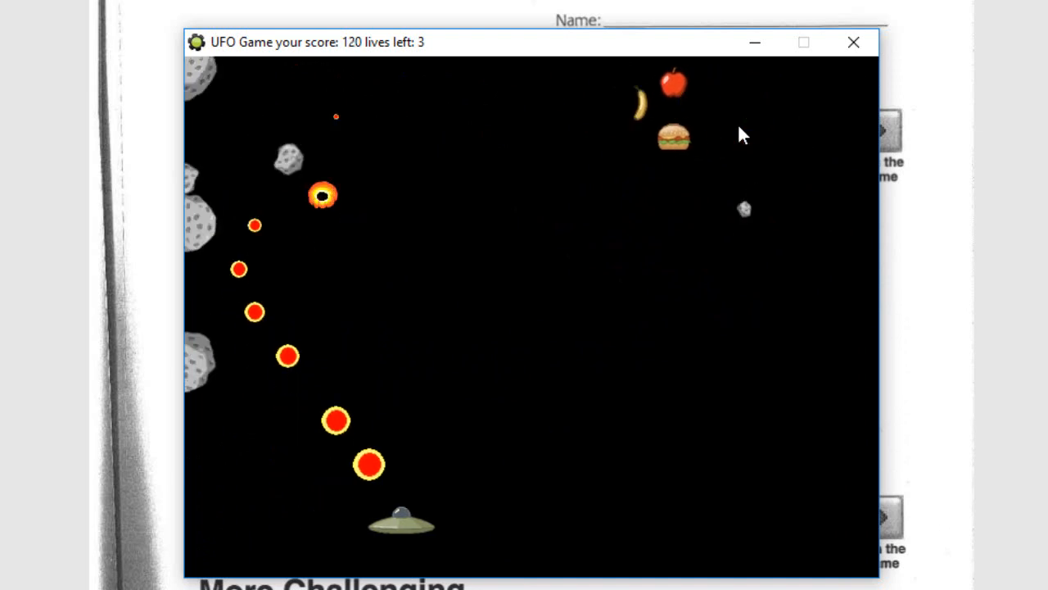
key("Right")
key("space")
key("space")
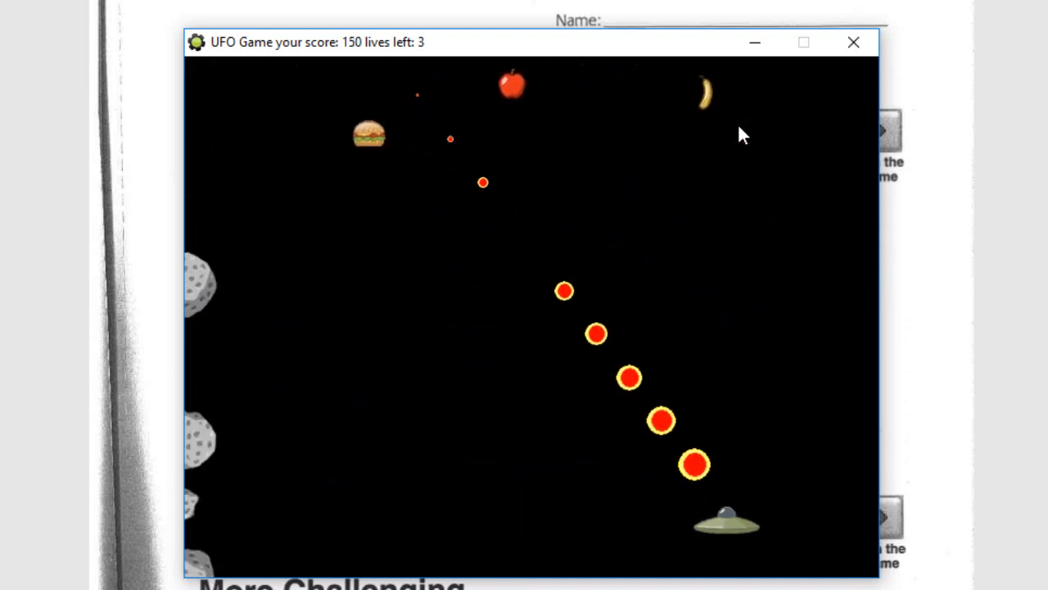
key("space")
key("Left")
key("space")
key("Left")
key("space")
key("space")
key("space")
key("space")
key("space")
key("space")
key("space")
key("space")
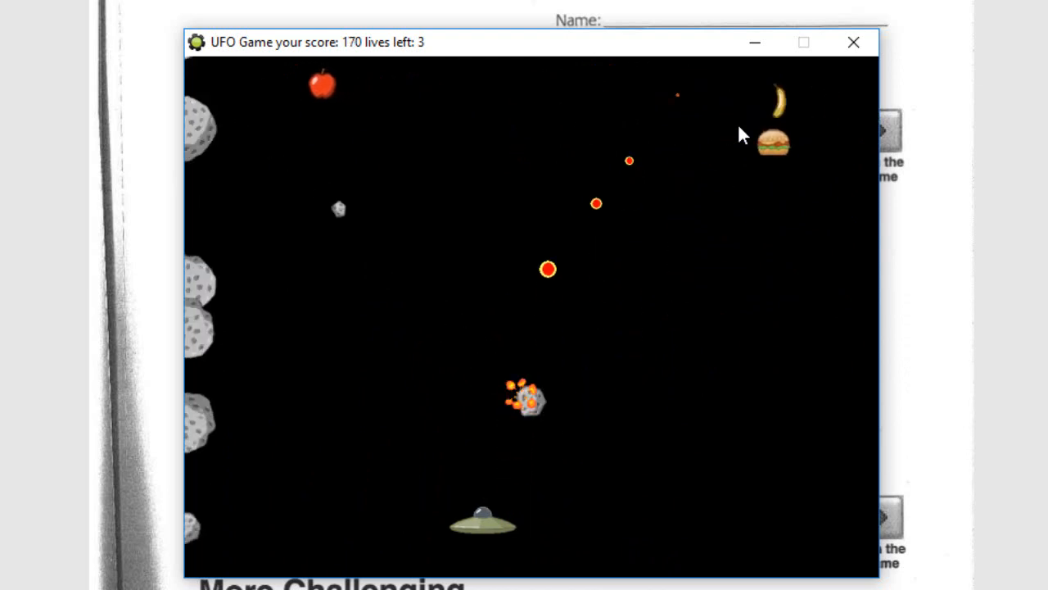
key("Left")
key("space")
key("space")
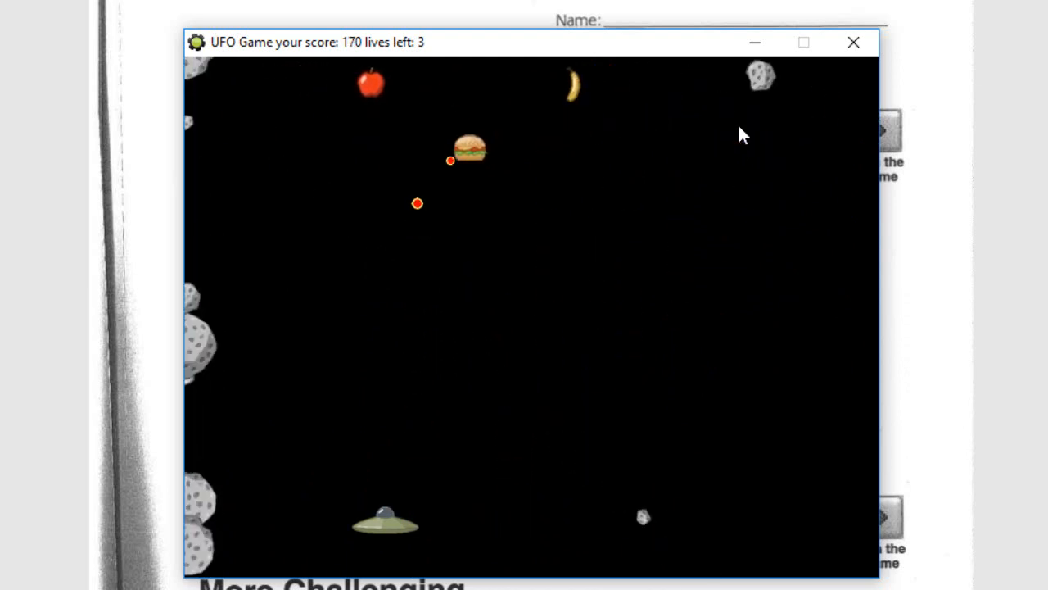
key("space")
key("Left")
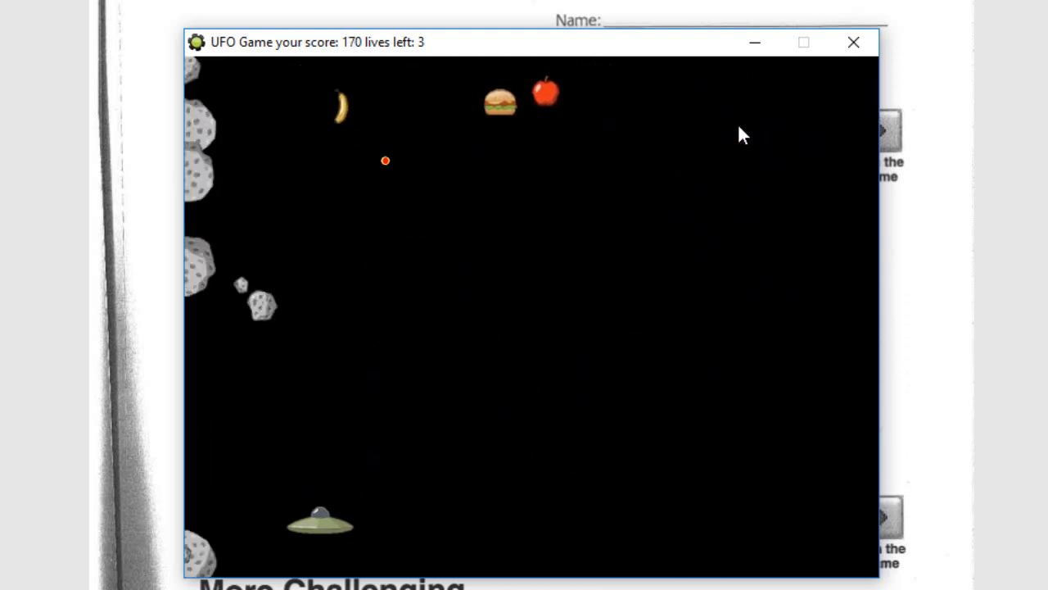
key("space")
key("space")
key("space")
key("space")
key("space")
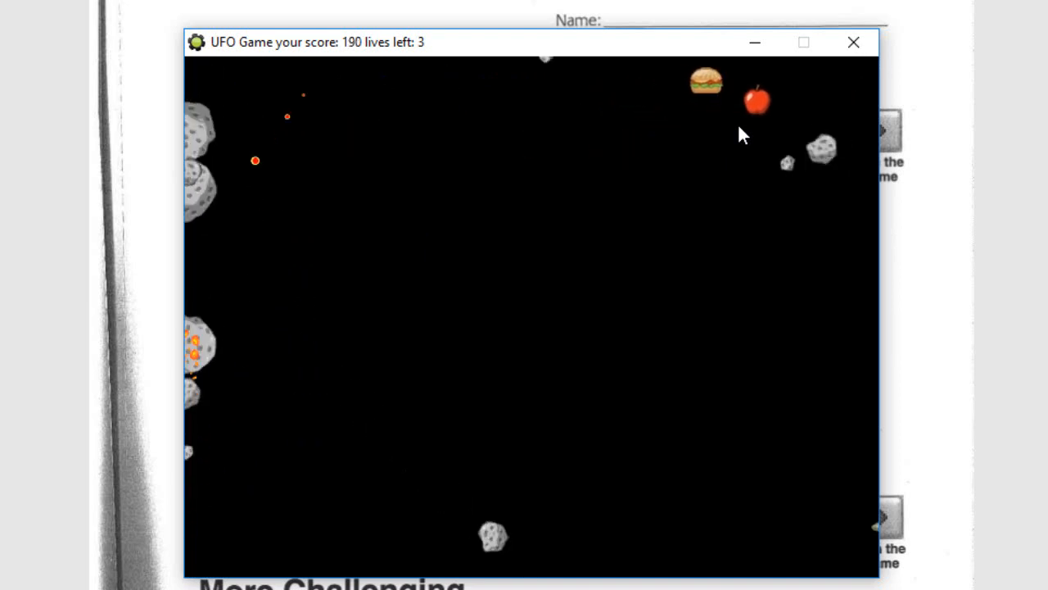
key("Right")
key("space")
key("space")
key("Right")
key("space")
key("space")
key("space")
key("space")
key("space")
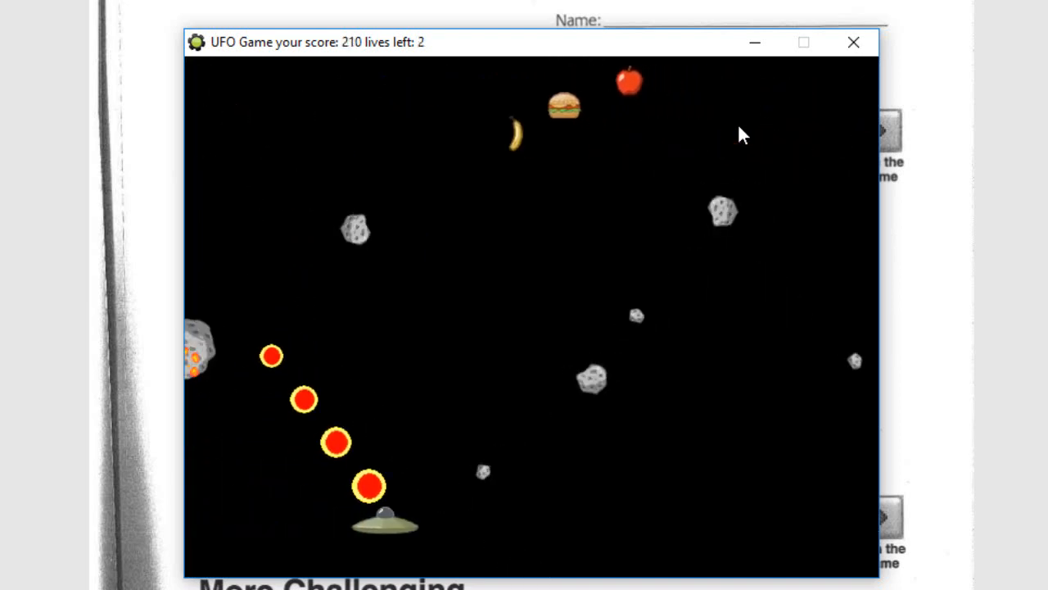
key("Left")
key("space")
key("space")
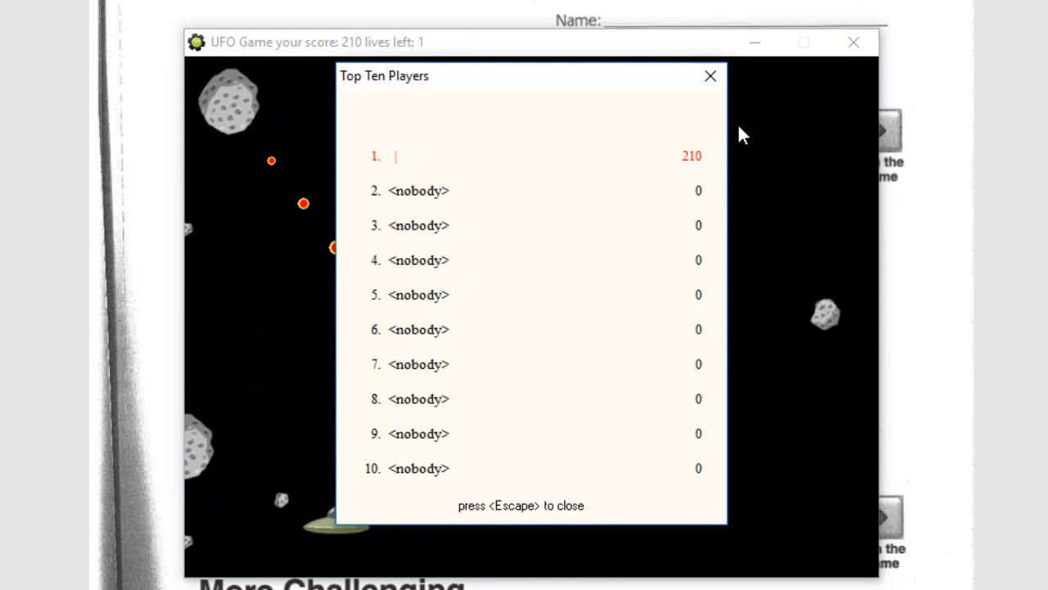